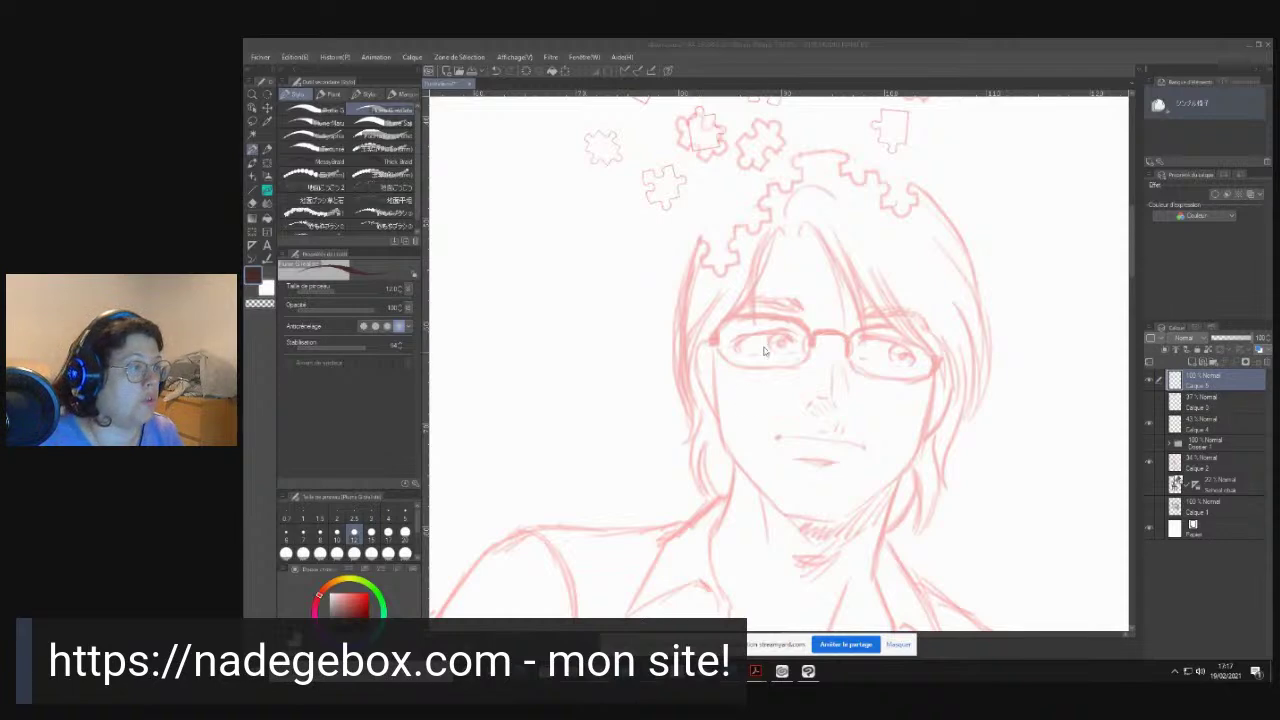
pyautogui.click(754, 273)
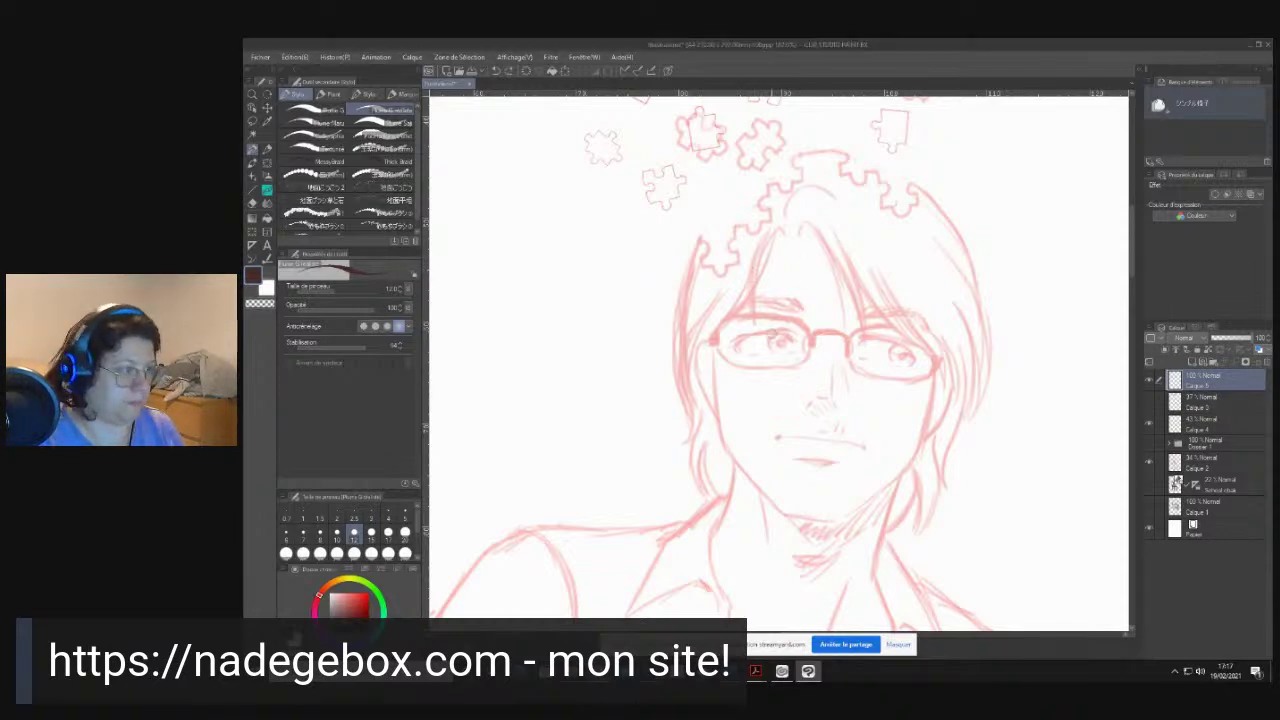
pyautogui.moveTo(755, 279); pyautogui.dragTo(690, 361)
pyautogui.scroll(4, 658, 297)
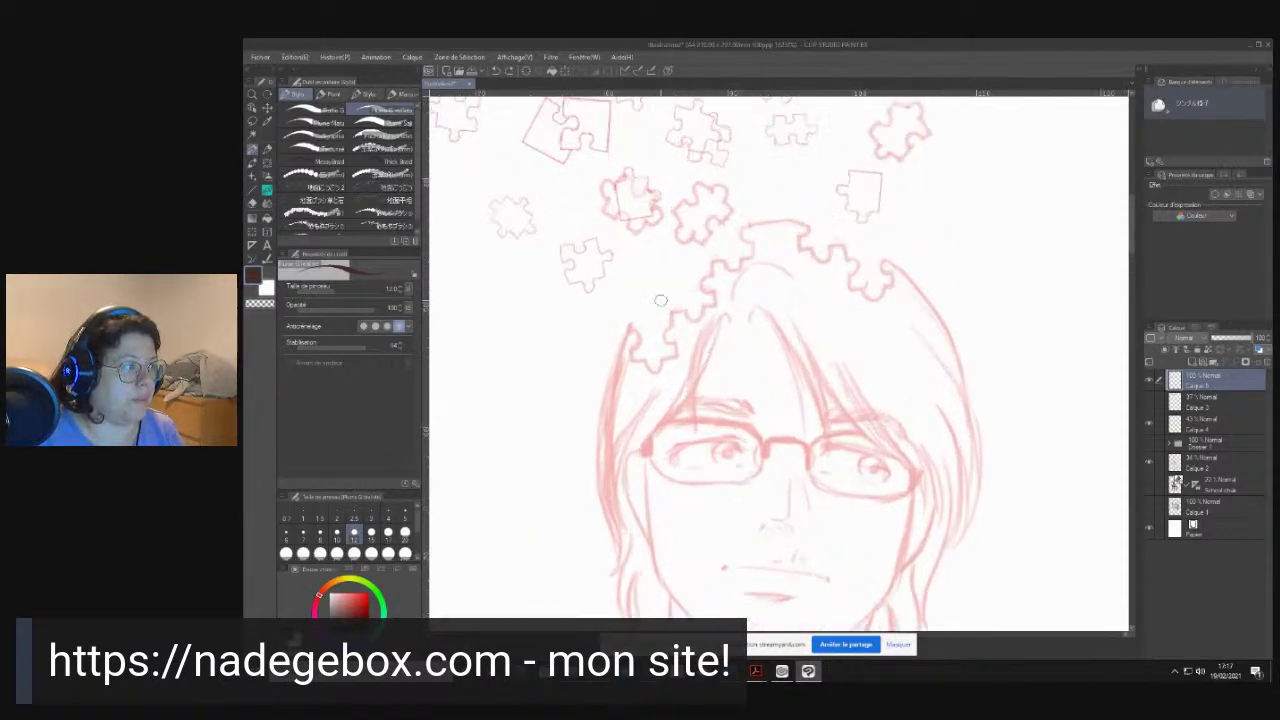
pyautogui.scroll(1, 661, 300)
pyautogui.moveTo(640, 424)
pyautogui.mouseDown()
pyautogui.moveTo(724, 213)
pyautogui.moveTo(573, 411)
pyautogui.mouseUp()
pyautogui.hotkey('ctrl', 'z')
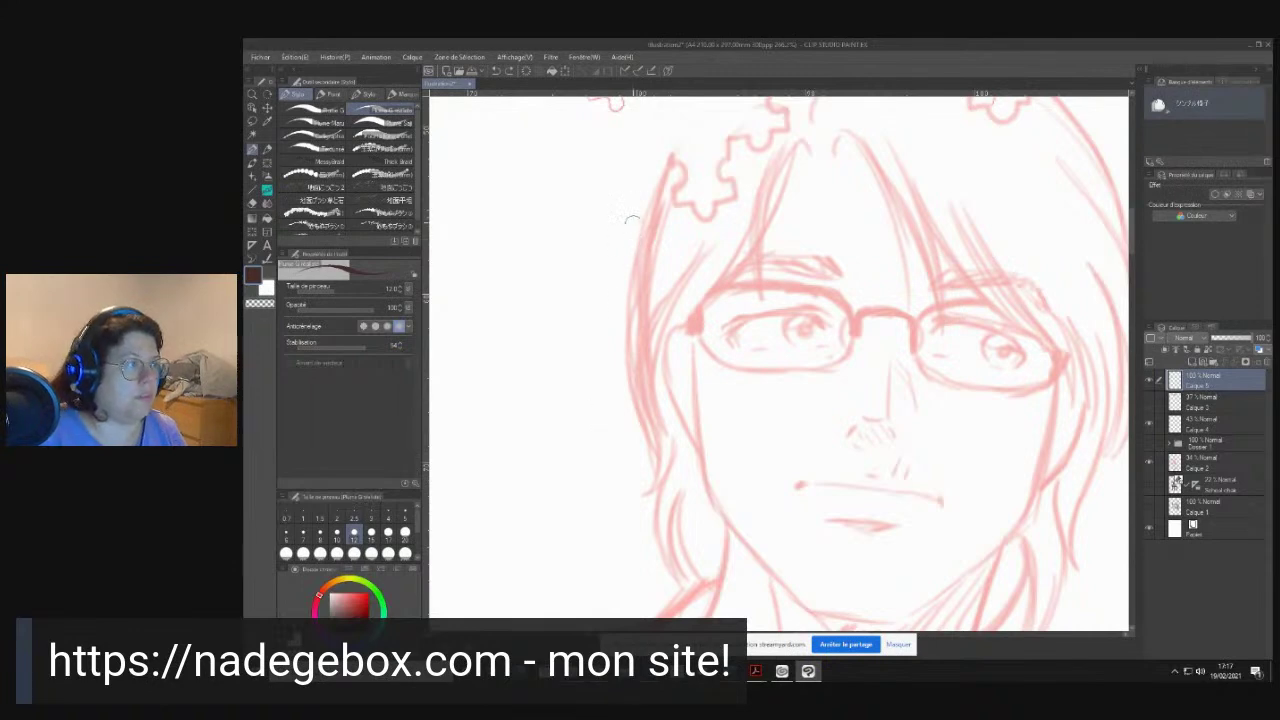
pyautogui.moveTo(670, 158); pyautogui.dragTo(638, 325)
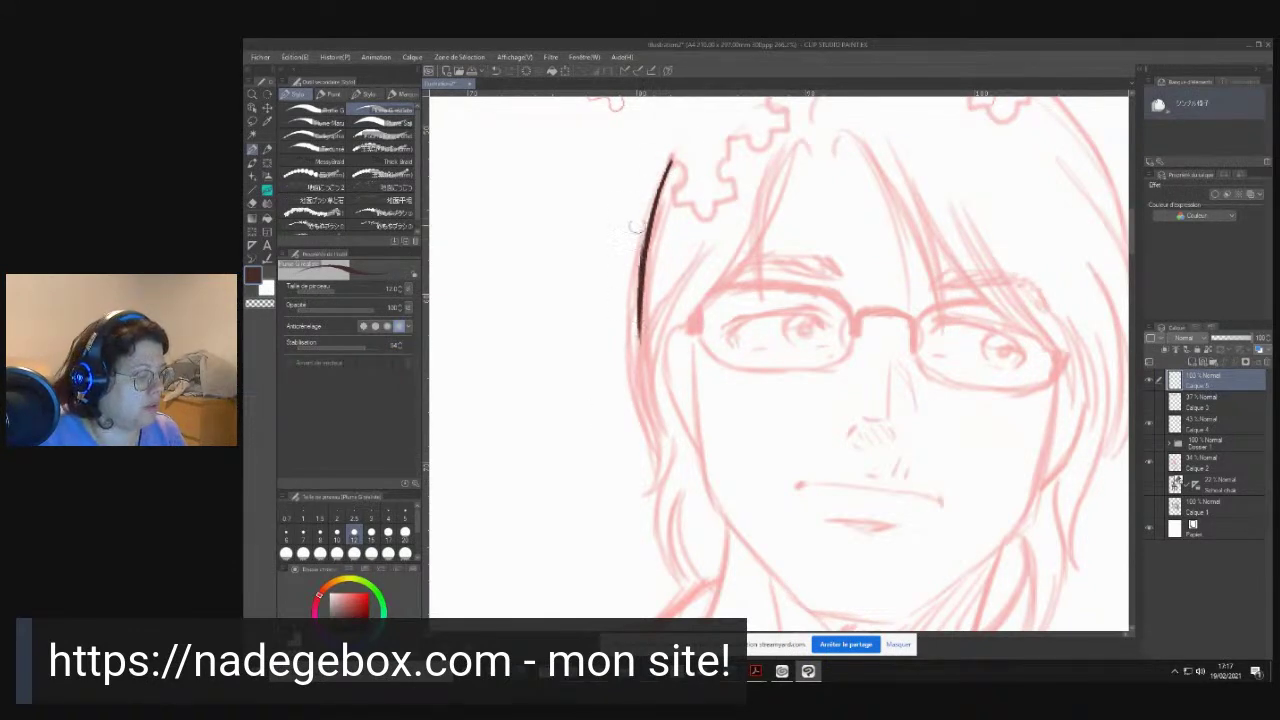
pyautogui.press('e')
pyautogui.moveTo(662, 178); pyautogui.dragTo(623, 400)
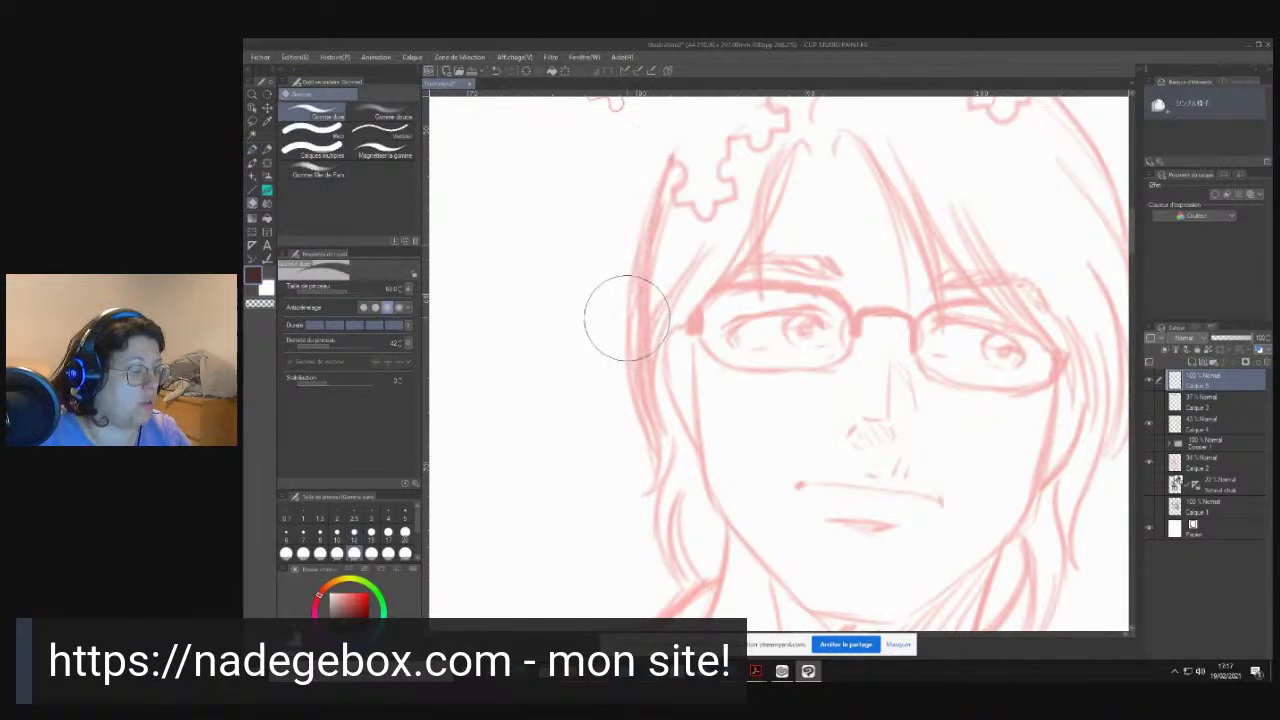
pyautogui.press('p')
pyautogui.press('p')
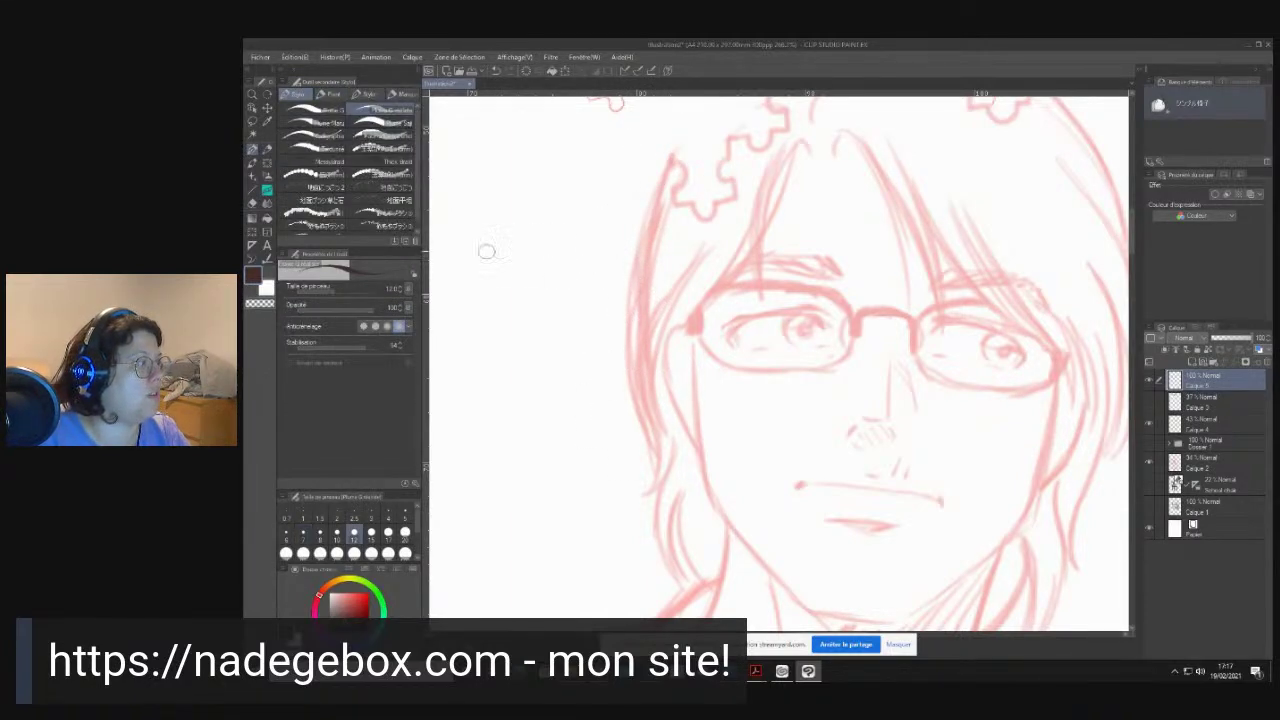
# - Set the brush size to 8 and ink the outer hair contour beside the glasses, with the strand branching toward the forehead
pyautogui.click(320, 537)
pyautogui.click(358, 346)
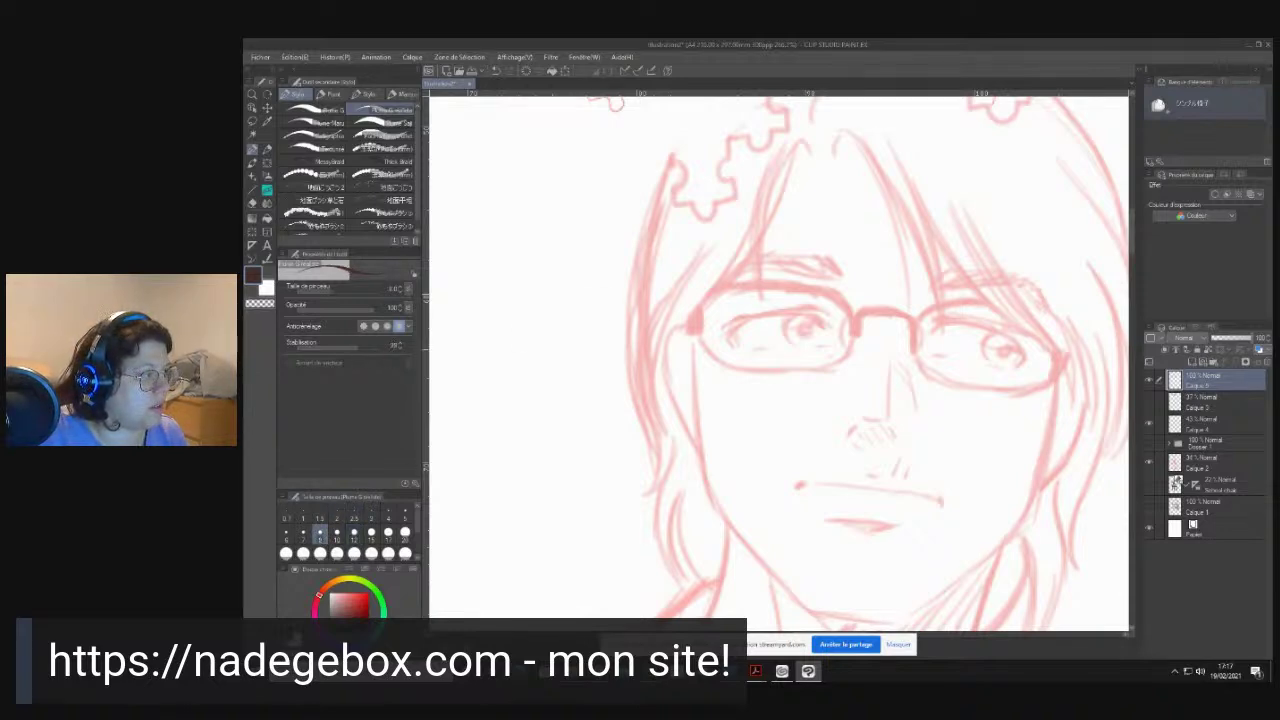
pyautogui.moveTo(668, 158); pyautogui.dragTo(642, 268)
pyautogui.moveTo(660, 180); pyautogui.dragTo(636, 310)
pyautogui.moveTo(646, 224)
pyautogui.mouseDown()
pyautogui.moveTo(637, 347)
pyautogui.moveTo(650, 212)
pyautogui.moveTo(671, 161)
pyautogui.moveTo(634, 292)
pyautogui.moveTo(634, 346)
pyautogui.mouseUp()
pyautogui.moveTo(636, 292)
pyautogui.mouseDown()
pyautogui.moveTo(632, 356)
pyautogui.moveTo(668, 284)
pyautogui.mouseUp()
pyautogui.moveTo(640, 342); pyautogui.dragTo(710, 238)
pyautogui.moveTo(662, 292); pyautogui.dragTo(636, 382)
pyautogui.moveTo(650, 318)
pyautogui.mouseDown()
pyautogui.moveTo(638, 358)
pyautogui.moveTo(660, 452)
pyautogui.mouseUp()
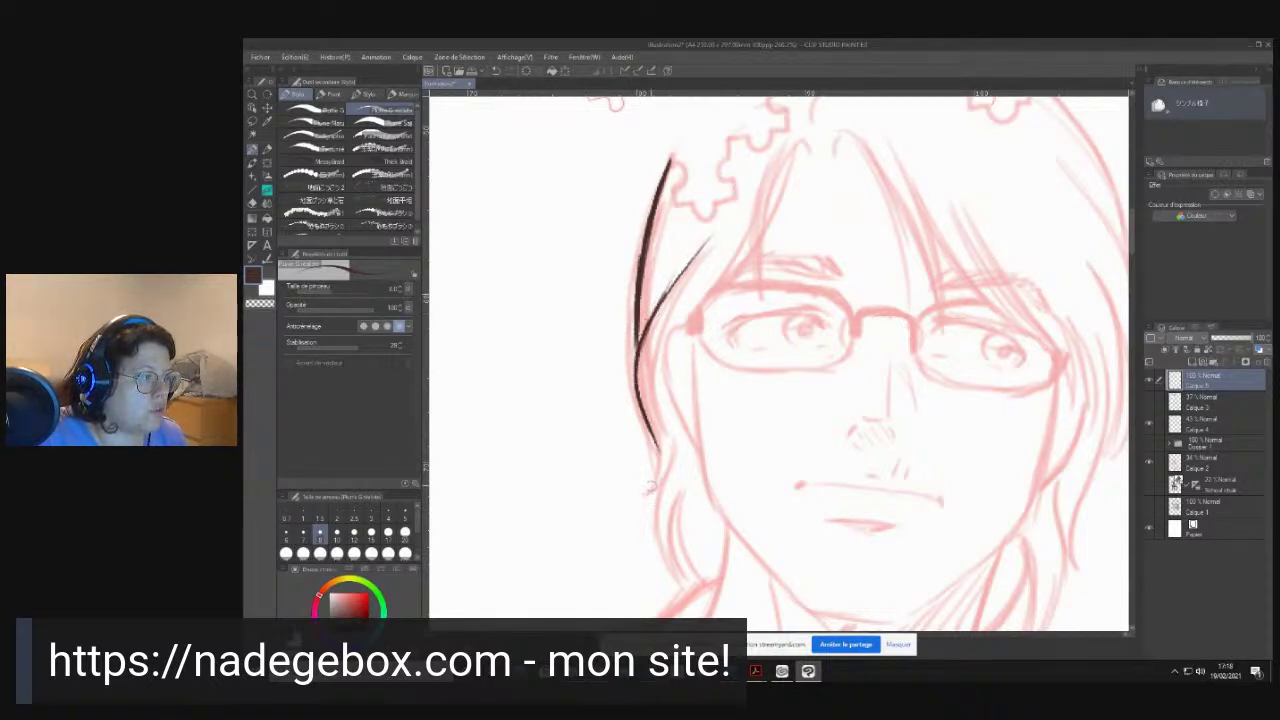
# - Add fine hairs to the temple strand and extend the hair contour into a curled tip beside the jaw
pyautogui.moveTo(648, 428)
pyautogui.mouseDown()
pyautogui.moveTo(660, 474)
pyautogui.moveTo(644, 489)
pyautogui.moveTo(670, 455)
pyautogui.moveTo(643, 492)
pyautogui.moveTo(659, 474)
pyautogui.mouseUp()
pyautogui.moveTo(678, 262); pyautogui.dragTo(654, 312)
pyautogui.moveTo(702, 230); pyautogui.dragTo(660, 302)
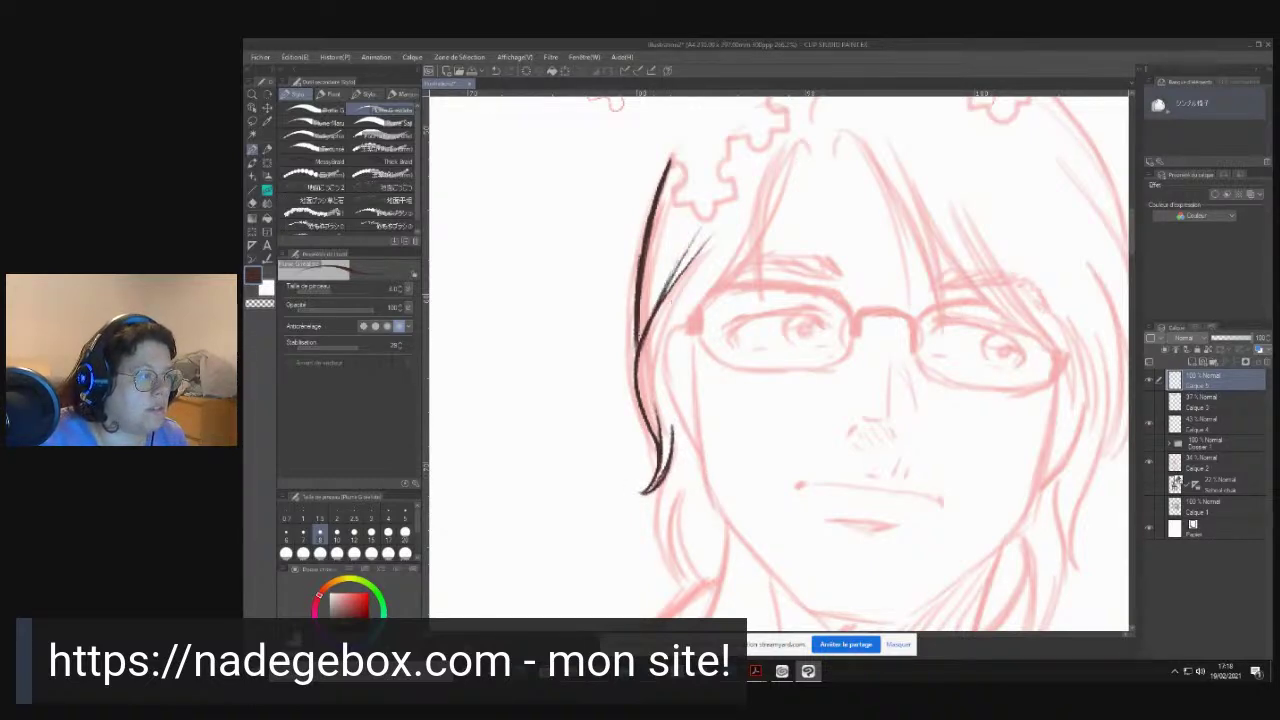
pyautogui.moveTo(645, 492); pyautogui.dragTo(672, 419)
pyautogui.moveTo(683, 474)
pyautogui.mouseDown()
pyautogui.moveTo(646, 376)
pyautogui.moveTo(620, 462)
pyautogui.moveTo(652, 494)
pyautogui.mouseUp()
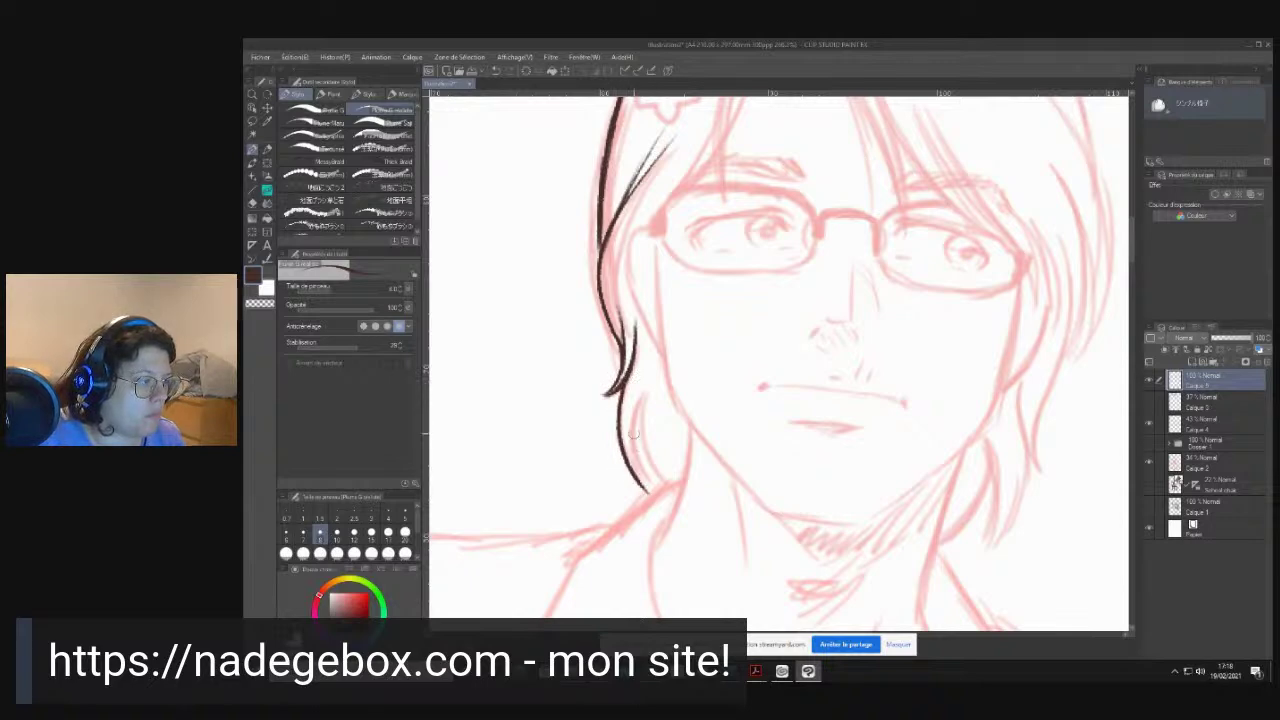
# - Ink the lower hair lock between jaw and shoulder, filling it with thin curved inner strands
pyautogui.moveTo(640, 396)
pyautogui.mouseDown()
pyautogui.moveTo(631, 447)
pyautogui.moveTo(648, 496)
pyautogui.mouseUp()
pyautogui.moveTo(640, 396); pyautogui.dragTo(662, 486)
pyautogui.moveTo(644, 396)
pyautogui.mouseDown()
pyautogui.moveTo(660, 364)
pyautogui.moveTo(656, 428)
pyautogui.moveTo(676, 478)
pyautogui.mouseUp()
pyautogui.moveTo(651, 420)
pyautogui.mouseDown()
pyautogui.moveTo(660, 448)
pyautogui.moveTo(668, 394)
pyautogui.moveTo(686, 456)
pyautogui.mouseUp()
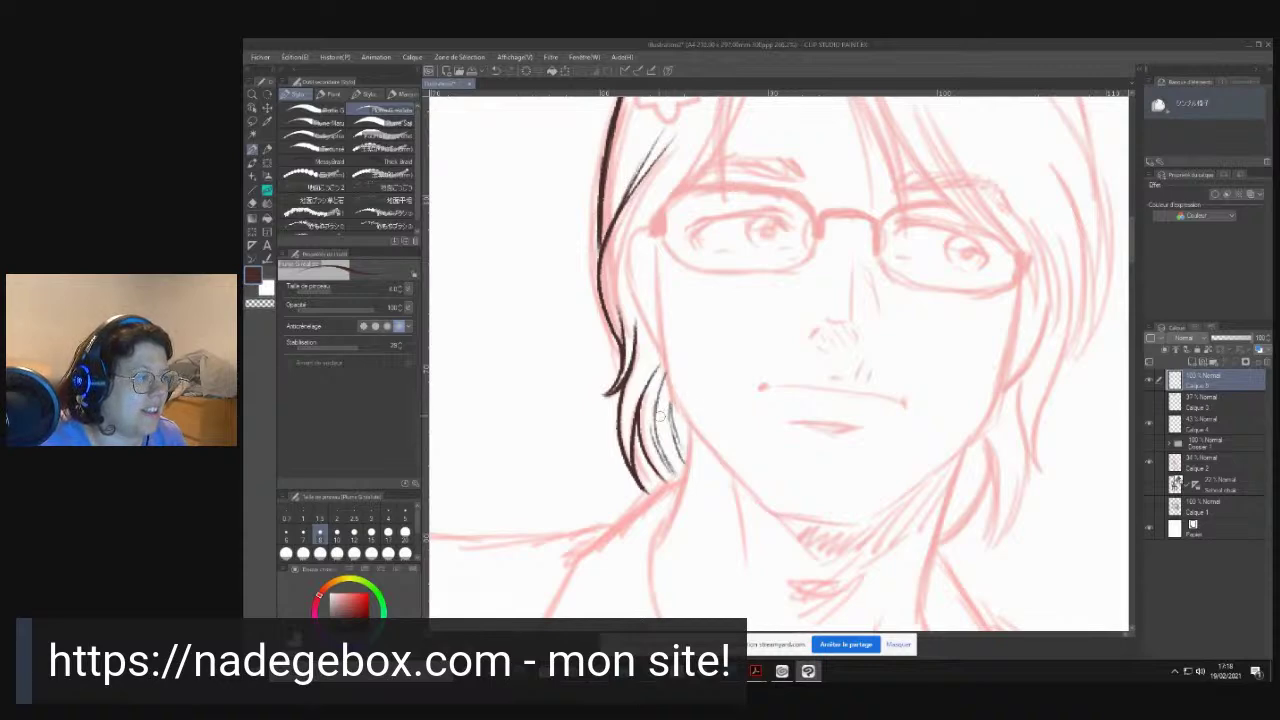
pyautogui.moveTo(660, 352)
pyautogui.mouseDown()
pyautogui.moveTo(634, 430)
pyautogui.moveTo(637, 383)
pyautogui.mouseUp()
pyautogui.moveTo(629, 472)
pyautogui.mouseDown()
pyautogui.moveTo(629, 386)
pyautogui.moveTo(686, 480)
pyautogui.mouseUp()
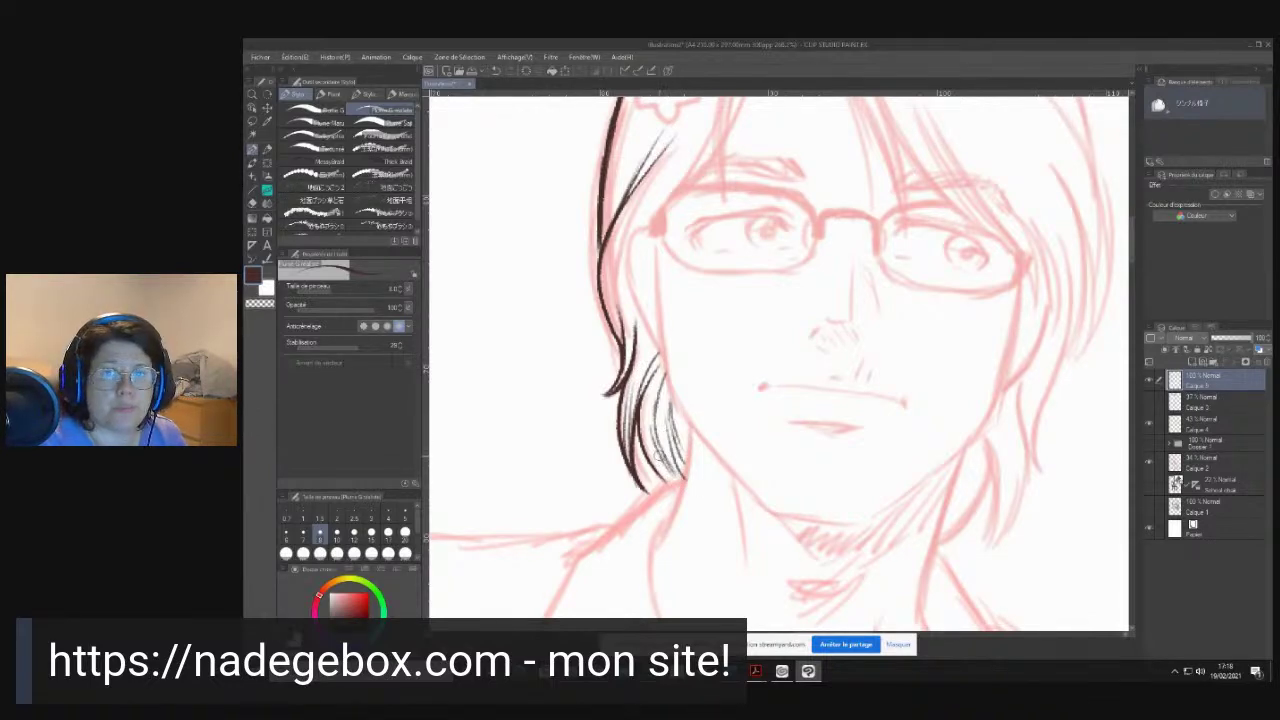
# - Ink the line from under the hair lock down along the neck to the inner edge of the shirt collar
pyautogui.moveTo(655, 478)
pyautogui.mouseDown()
pyautogui.moveTo(693, 371)
pyautogui.moveTo(695, 383)
pyautogui.mouseUp()
pyautogui.moveTo(730, 332); pyautogui.dragTo(705, 440)
pyautogui.moveTo(729, 336); pyautogui.dragTo(703, 441)
pyautogui.moveTo(724, 364); pyautogui.dragTo(701, 446)
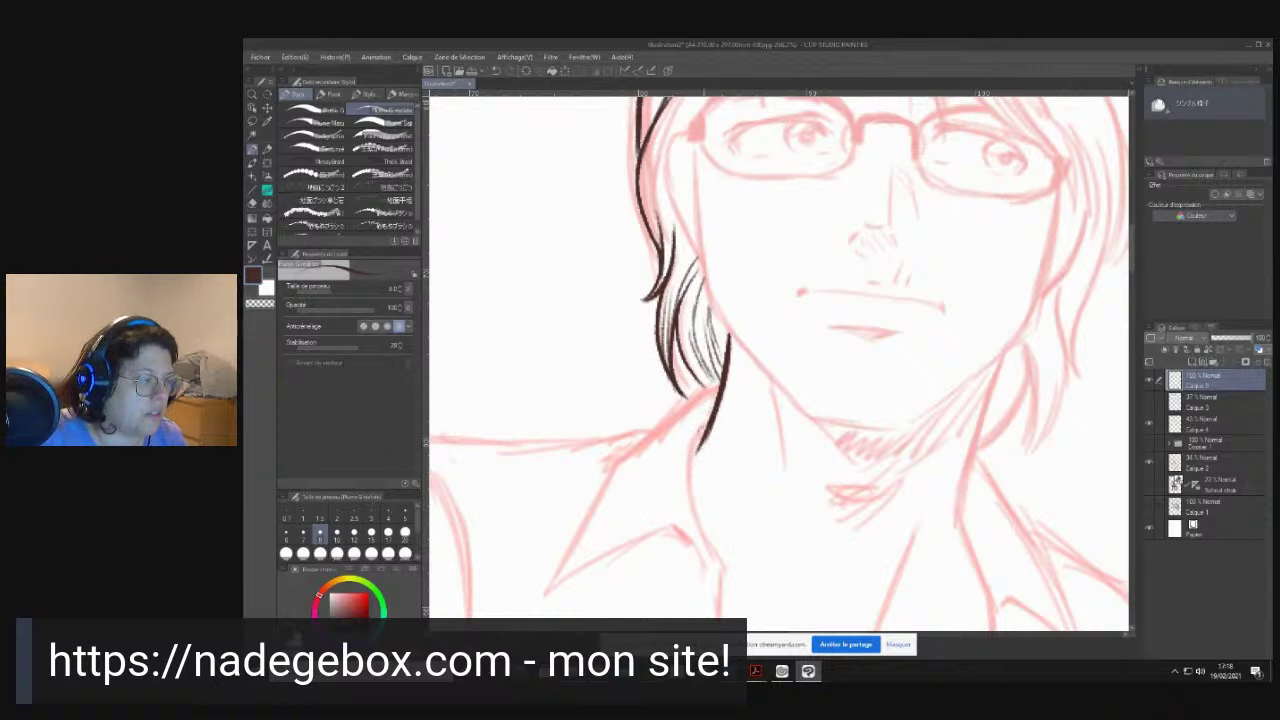
pyautogui.moveTo(697, 428)
pyautogui.mouseDown()
pyautogui.moveTo(691, 472)
pyautogui.moveTo(716, 552)
pyautogui.mouseUp()
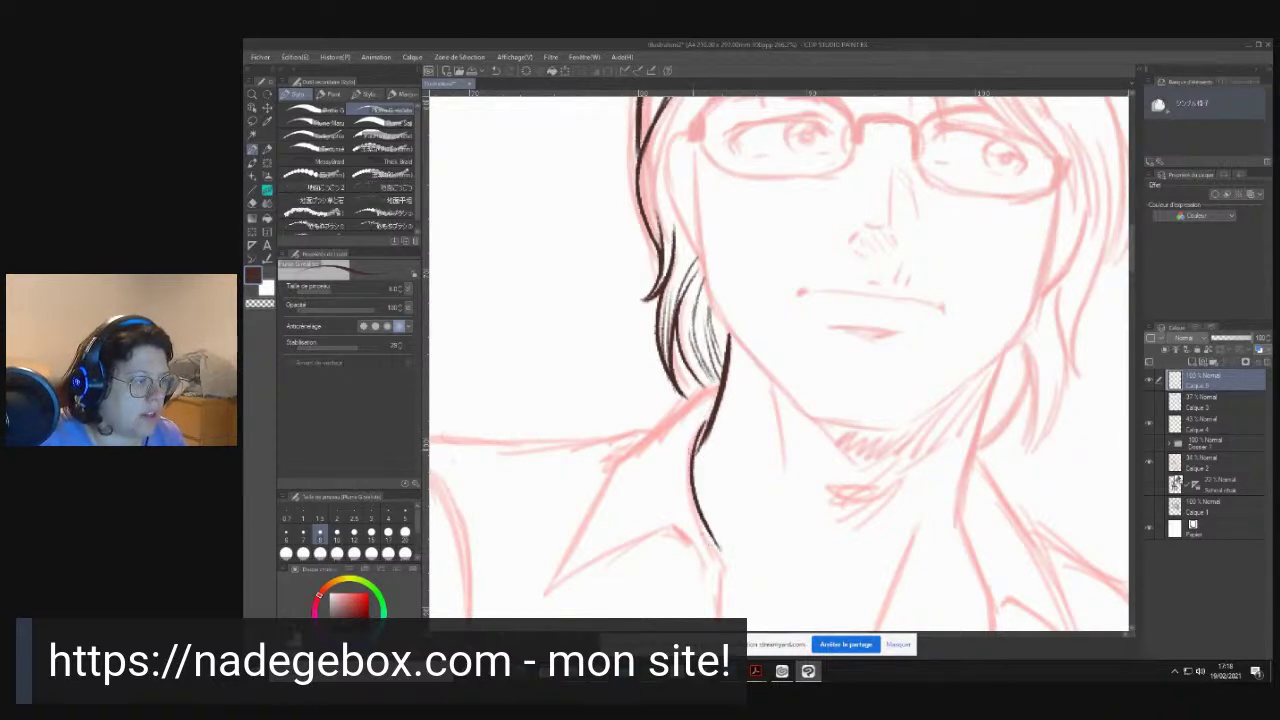
pyautogui.hotkey('ctrl', 'z')
pyautogui.moveTo(703, 451)
pyautogui.mouseDown()
pyautogui.moveTo(671, 377)
pyautogui.moveTo(657, 389)
pyautogui.mouseUp()
pyautogui.moveTo(668, 343)
pyautogui.mouseDown()
pyautogui.moveTo(653, 377)
pyautogui.moveTo(682, 485)
pyautogui.mouseUp()
pyautogui.moveTo(664, 358)
pyautogui.mouseDown()
pyautogui.moveTo(653, 405)
pyautogui.moveTo(688, 492)
pyautogui.mouseUp()
pyautogui.moveTo(671, 350); pyautogui.dragTo(659, 376)
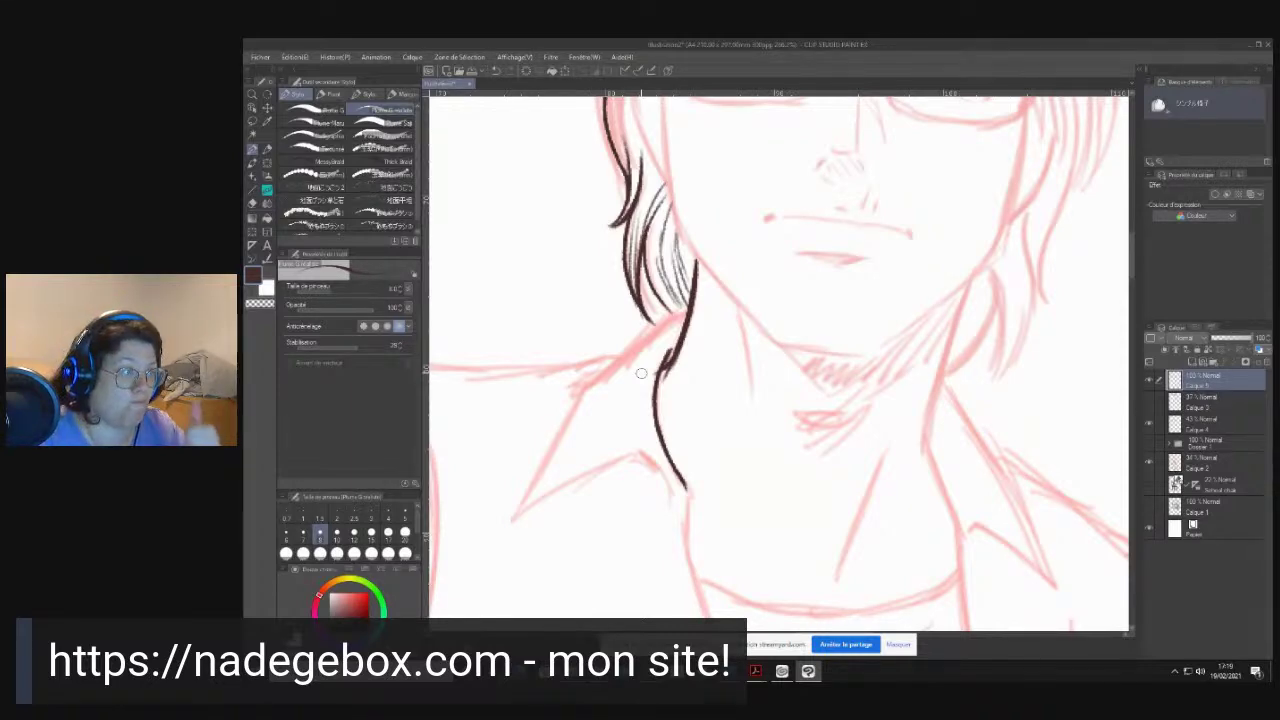
# - Ink the pointed shirt collar and the shoulder line out to the top of the arm, with short fold hatching near the collar
pyautogui.moveTo(631, 365)
pyautogui.mouseDown()
pyautogui.moveTo(763, 294)
pyautogui.moveTo(668, 362)
pyautogui.mouseUp()
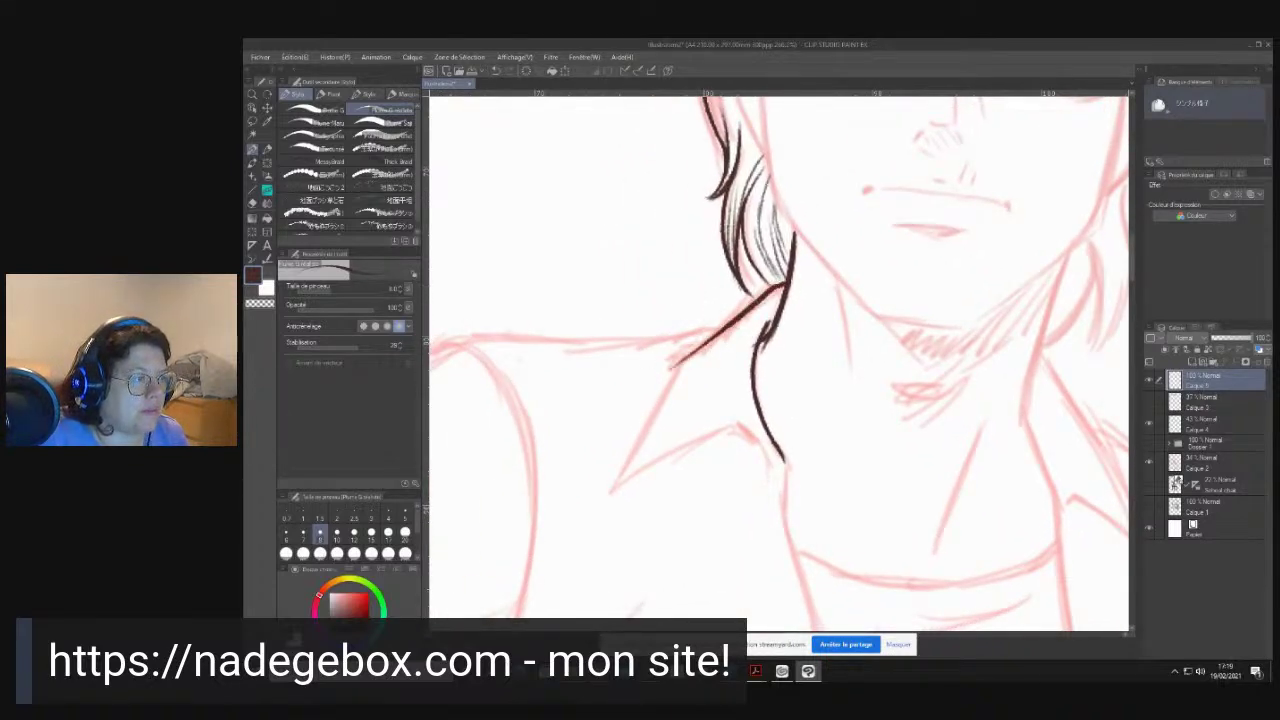
pyautogui.moveTo(672, 364)
pyautogui.mouseDown()
pyautogui.moveTo(604, 493)
pyautogui.moveTo(733, 420)
pyautogui.moveTo(770, 506)
pyautogui.mouseUp()
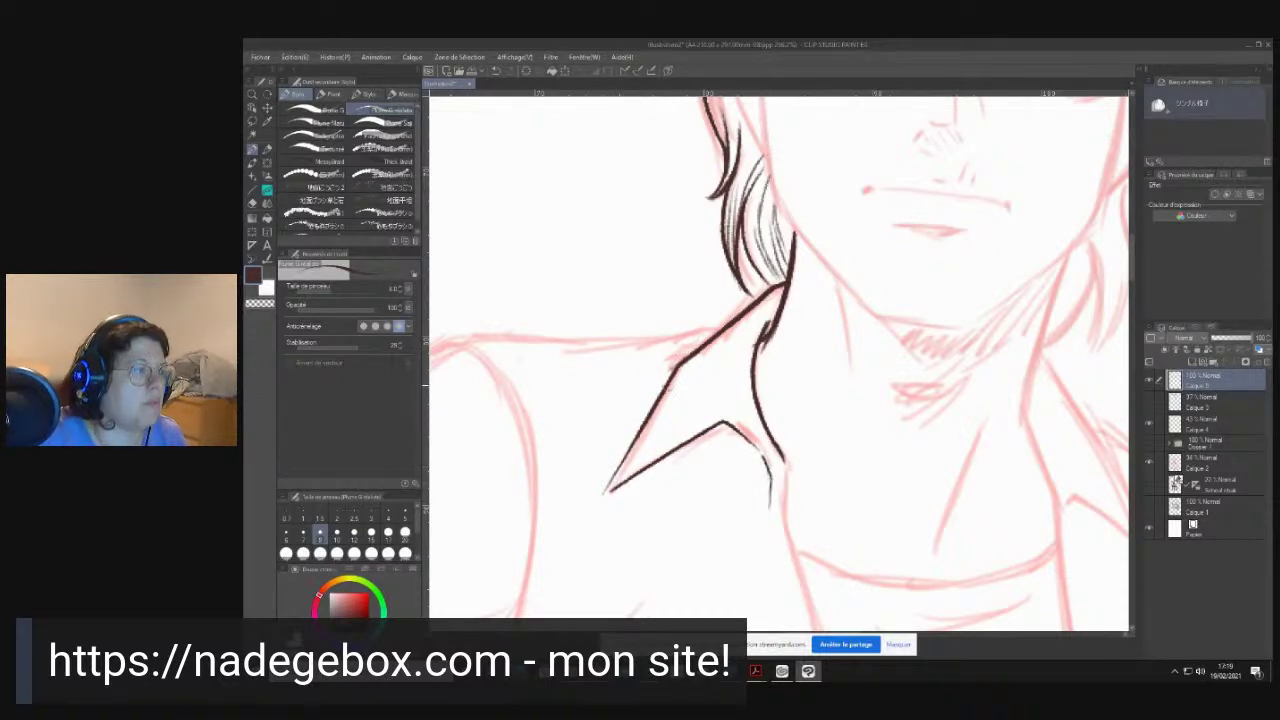
pyautogui.moveTo(588, 380); pyautogui.dragTo(785, 373)
pyautogui.moveTo(912, 318)
pyautogui.mouseDown()
pyautogui.moveTo(804, 347)
pyautogui.moveTo(798, 371)
pyautogui.mouseUp()
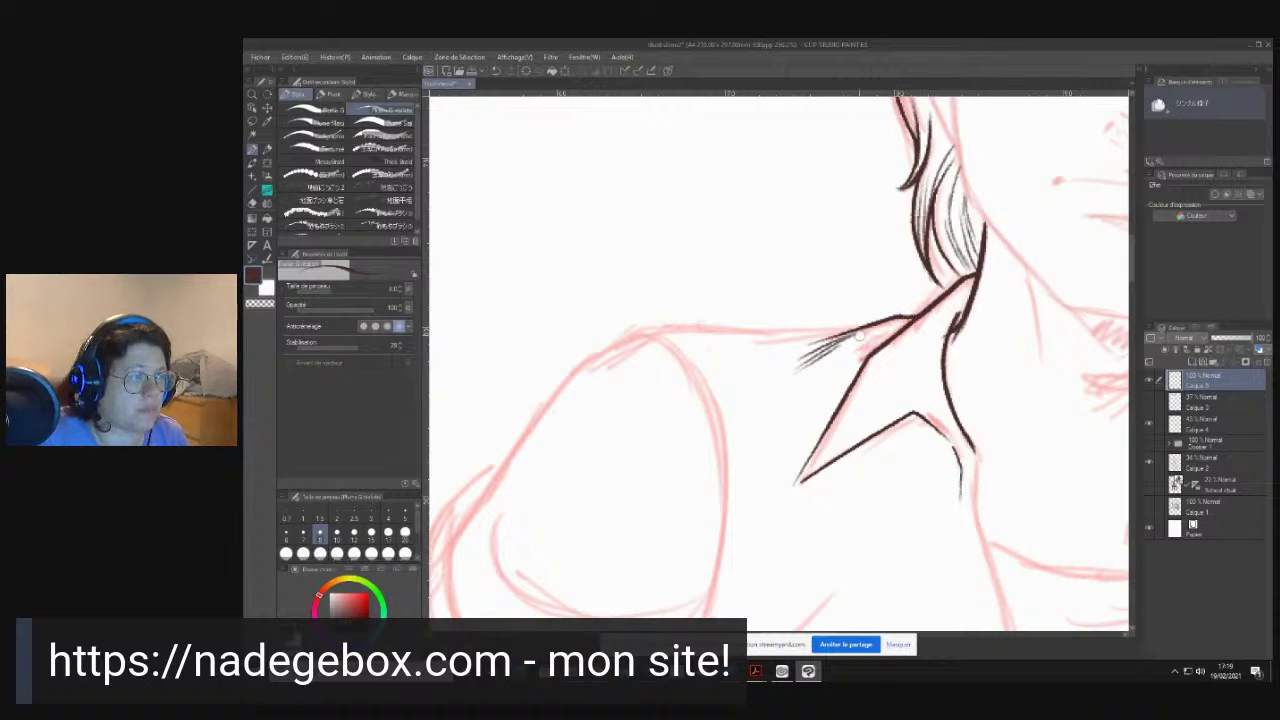
pyautogui.moveTo(860, 292)
pyautogui.mouseDown()
pyautogui.moveTo(700, 281)
pyautogui.moveTo(767, 266)
pyautogui.moveTo(796, 268)
pyautogui.moveTo(814, 288)
pyautogui.moveTo(650, 425)
pyautogui.mouseUp()
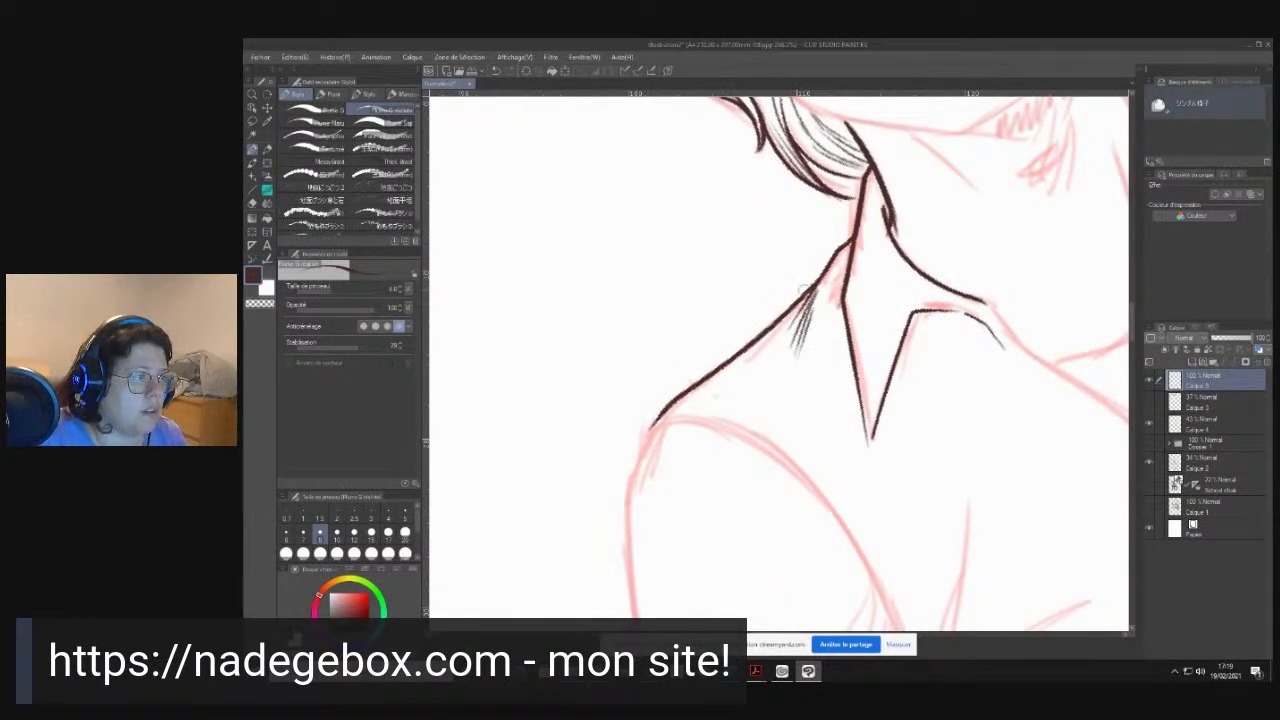
pyautogui.moveTo(806, 292)
pyautogui.mouseDown()
pyautogui.moveTo(682, 392)
pyautogui.moveTo(630, 485)
pyautogui.mouseUp()
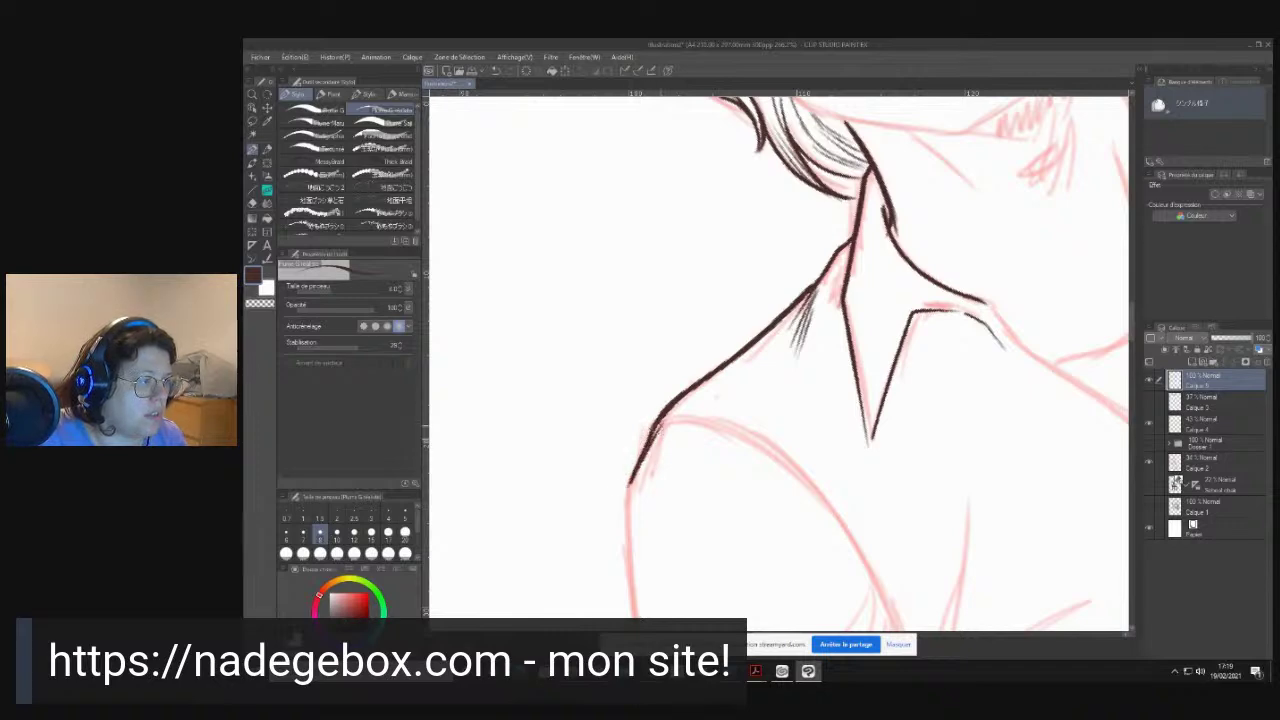
# - Set the brush size to 12 and ink the outer edge of the upper sleeve down past its curved and jagged folds
pyautogui.moveTo(639, 502)
pyautogui.mouseDown()
pyautogui.moveTo(655, 307)
pyautogui.moveTo(746, 254)
pyautogui.moveTo(723, 246)
pyautogui.moveTo(774, 394)
pyautogui.mouseUp()
pyautogui.press('r')
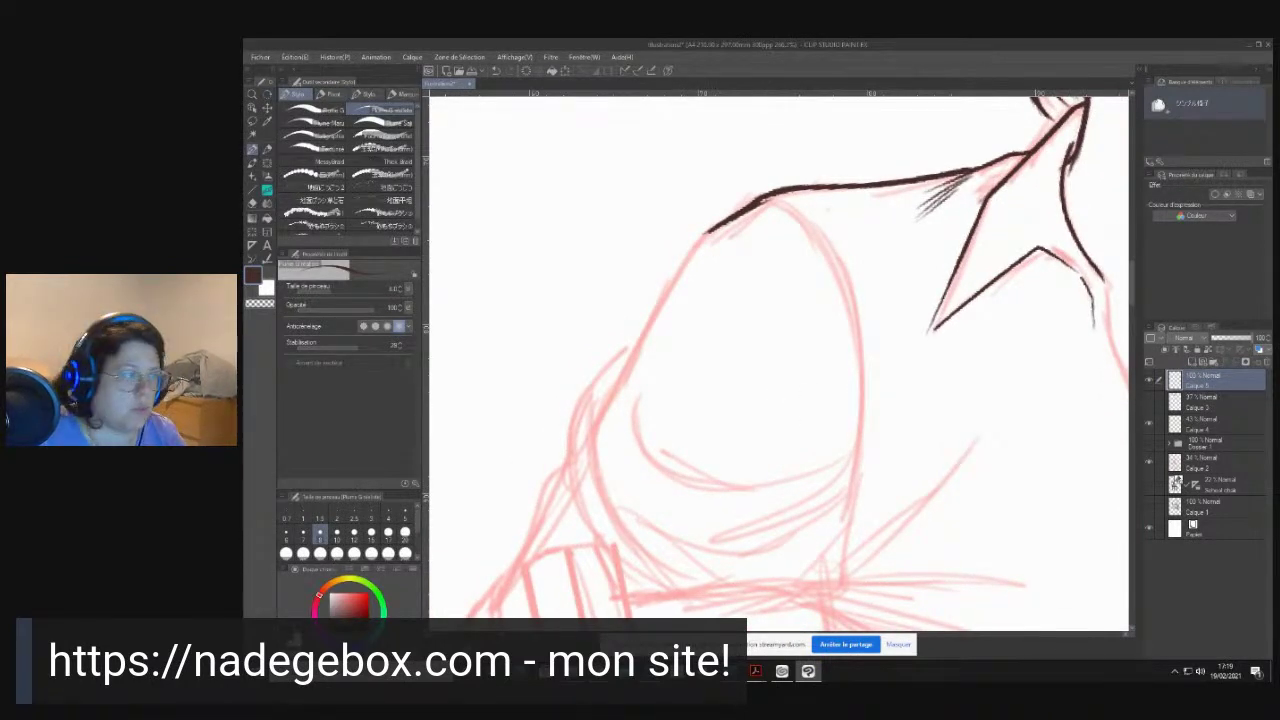
pyautogui.click(354, 533)
pyautogui.moveTo(728, 213)
pyautogui.mouseDown()
pyautogui.moveTo(693, 243)
pyautogui.moveTo(600, 397)
pyautogui.mouseUp()
pyautogui.moveTo(648, 322)
pyautogui.mouseDown()
pyautogui.moveTo(586, 384)
pyautogui.moveTo(554, 486)
pyautogui.moveTo(632, 306)
pyautogui.moveTo(617, 323)
pyautogui.moveTo(552, 469)
pyautogui.moveTo(576, 446)
pyautogui.moveTo(564, 449)
pyautogui.moveTo(599, 319)
pyautogui.moveTo(555, 368)
pyautogui.moveTo(554, 389)
pyautogui.moveTo(568, 436)
pyautogui.moveTo(657, 514)
pyautogui.mouseUp()
pyautogui.moveTo(566, 508)
pyautogui.mouseDown()
pyautogui.moveTo(594, 338)
pyautogui.moveTo(587, 299)
pyautogui.moveTo(560, 395)
pyautogui.mouseUp()
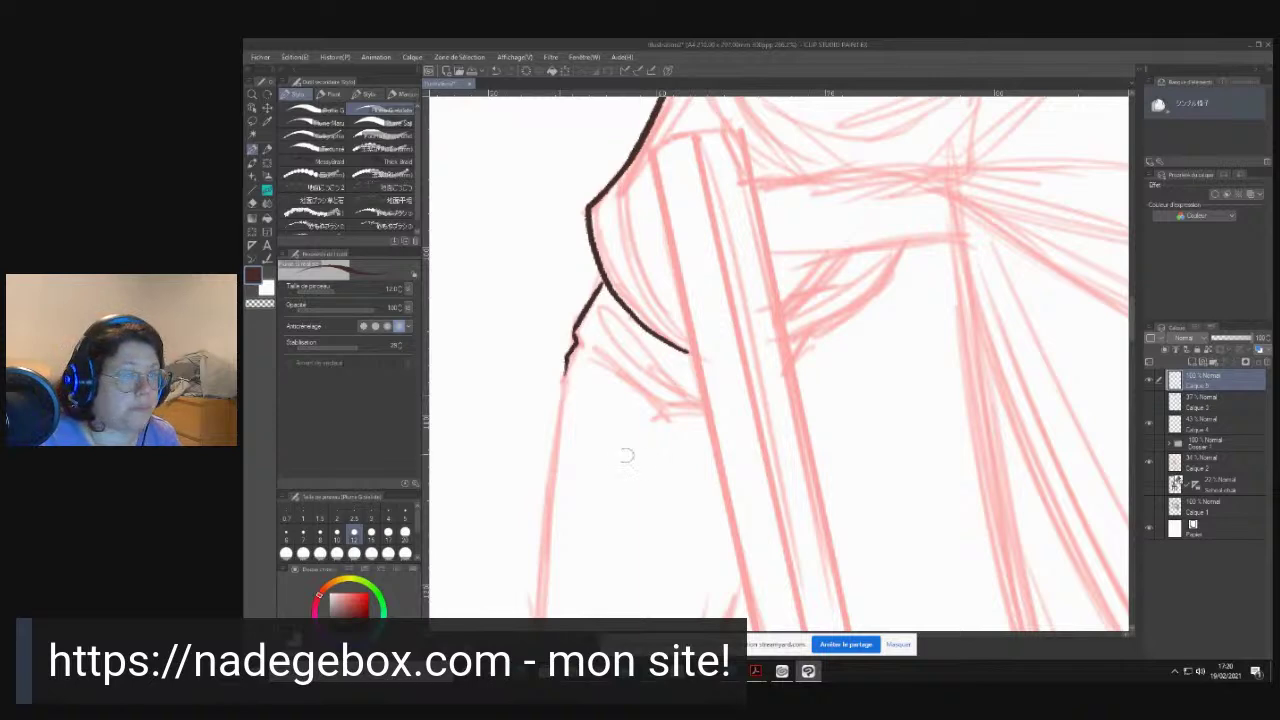
# - Ink the long outer edge of the lower sleeve and its slanted inner edge with overlapping strokes
pyautogui.moveTo(615, 420); pyautogui.dragTo(730, 172)
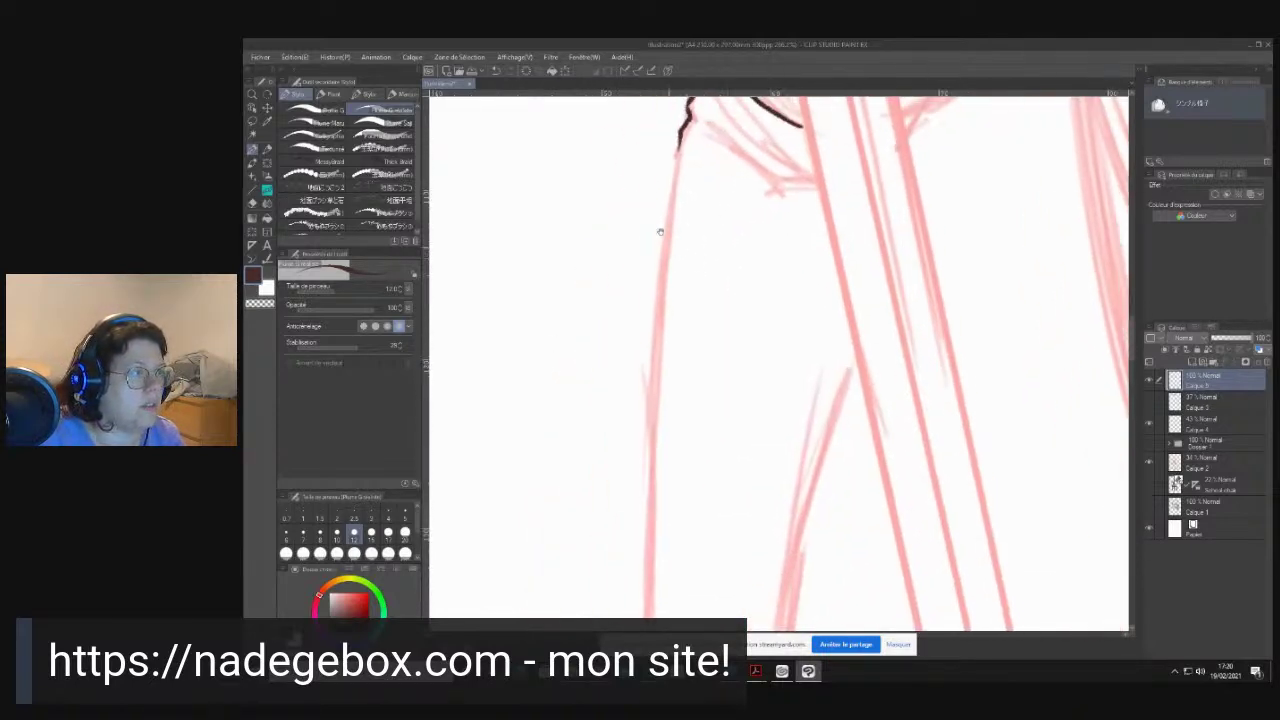
pyautogui.moveTo(680, 130); pyautogui.dragTo(659, 320)
pyautogui.moveTo(668, 221); pyautogui.dragTo(651, 428)
pyautogui.moveTo(652, 365); pyautogui.dragTo(647, 462)
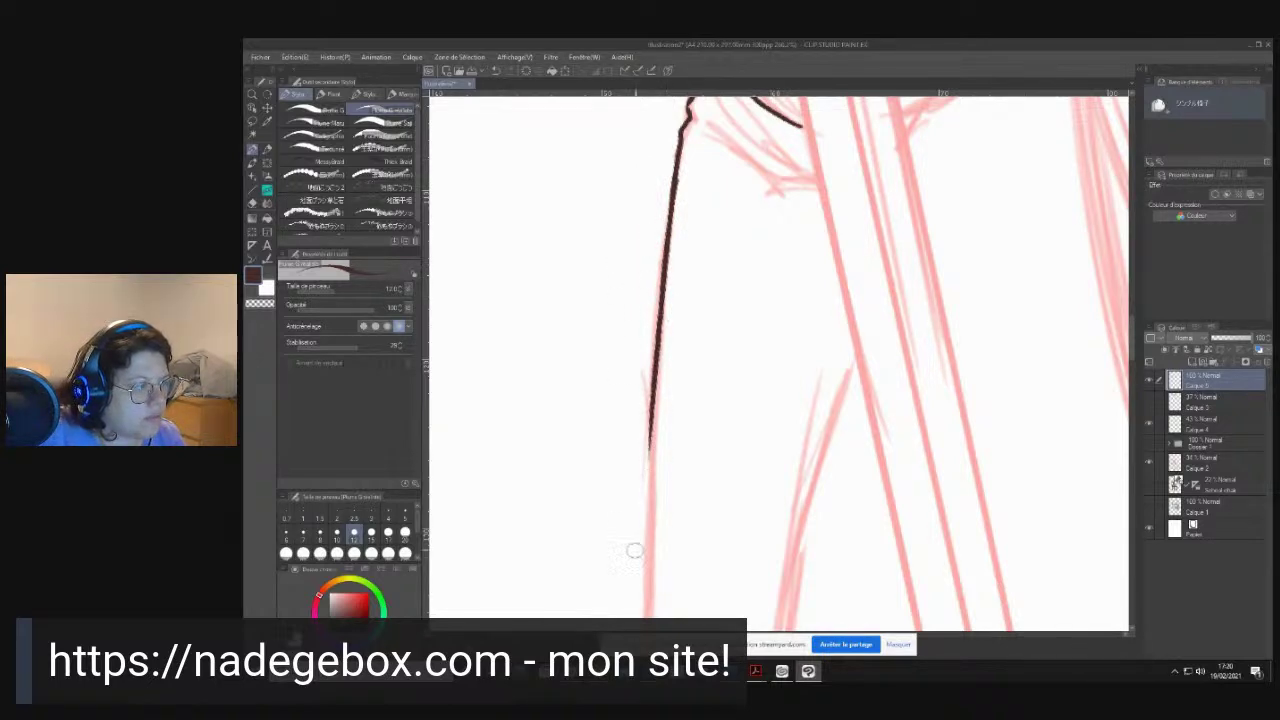
pyautogui.moveTo(652, 360); pyautogui.dragTo(645, 515)
pyautogui.moveTo(651, 450); pyautogui.dragTo(647, 568)
pyautogui.moveTo(649, 510); pyautogui.dragTo(647, 597)
pyautogui.moveTo(857, 362); pyautogui.dragTo(800, 550)
pyautogui.moveTo(838, 432); pyautogui.dragTo(793, 588)
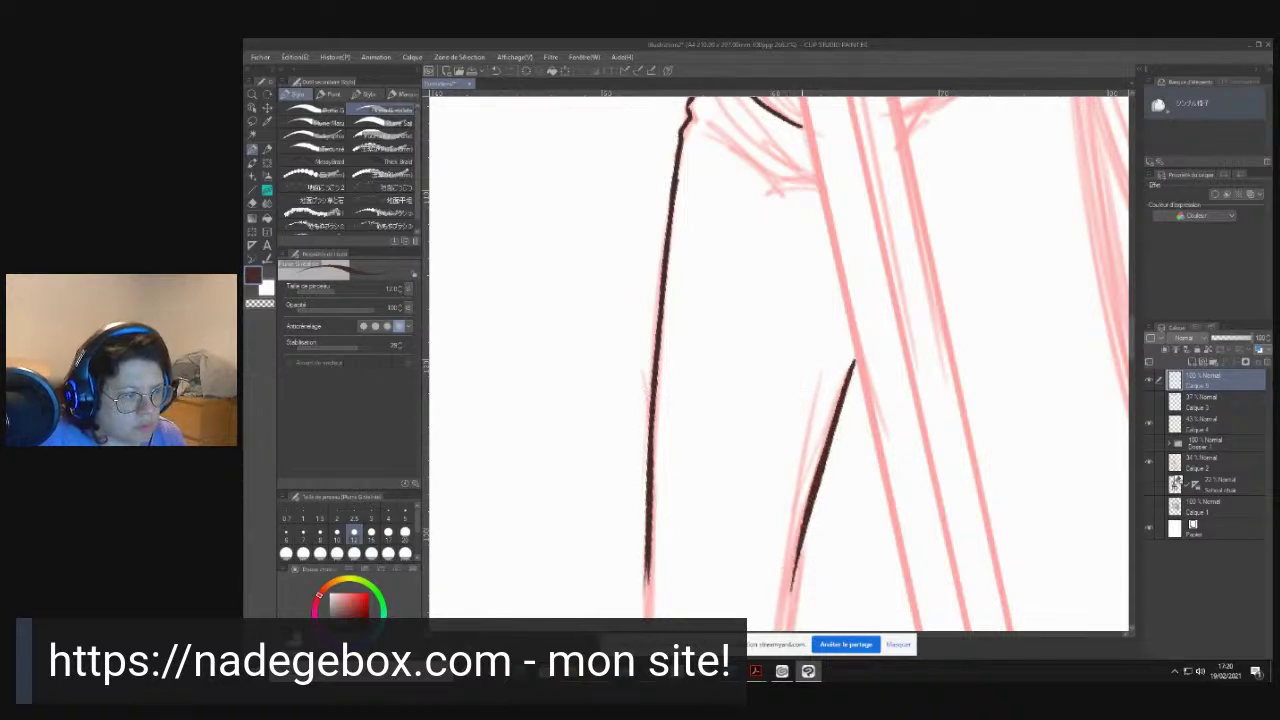
# - Continue both sleeve edges to the wrist and ink the outline of the bunched cuff with its curved hem
pyautogui.moveTo(806, 526)
pyautogui.mouseDown()
pyautogui.moveTo(783, 610)
pyautogui.moveTo(780, 292)
pyautogui.moveTo(775, 420)
pyautogui.mouseUp()
pyautogui.moveTo(779, 368)
pyautogui.mouseDown()
pyautogui.moveTo(783, 471)
pyautogui.moveTo(761, 432)
pyautogui.moveTo(808, 515)
pyautogui.moveTo(800, 506)
pyautogui.moveTo(717, 561)
pyautogui.moveTo(669, 554)
pyautogui.moveTo(610, 511)
pyautogui.mouseUp()
pyautogui.moveTo(640, 290)
pyautogui.mouseDown()
pyautogui.moveTo(624, 425)
pyautogui.moveTo(653, 460)
pyautogui.moveTo(627, 442)
pyautogui.moveTo(629, 491)
pyautogui.moveTo(612, 516)
pyautogui.mouseUp()
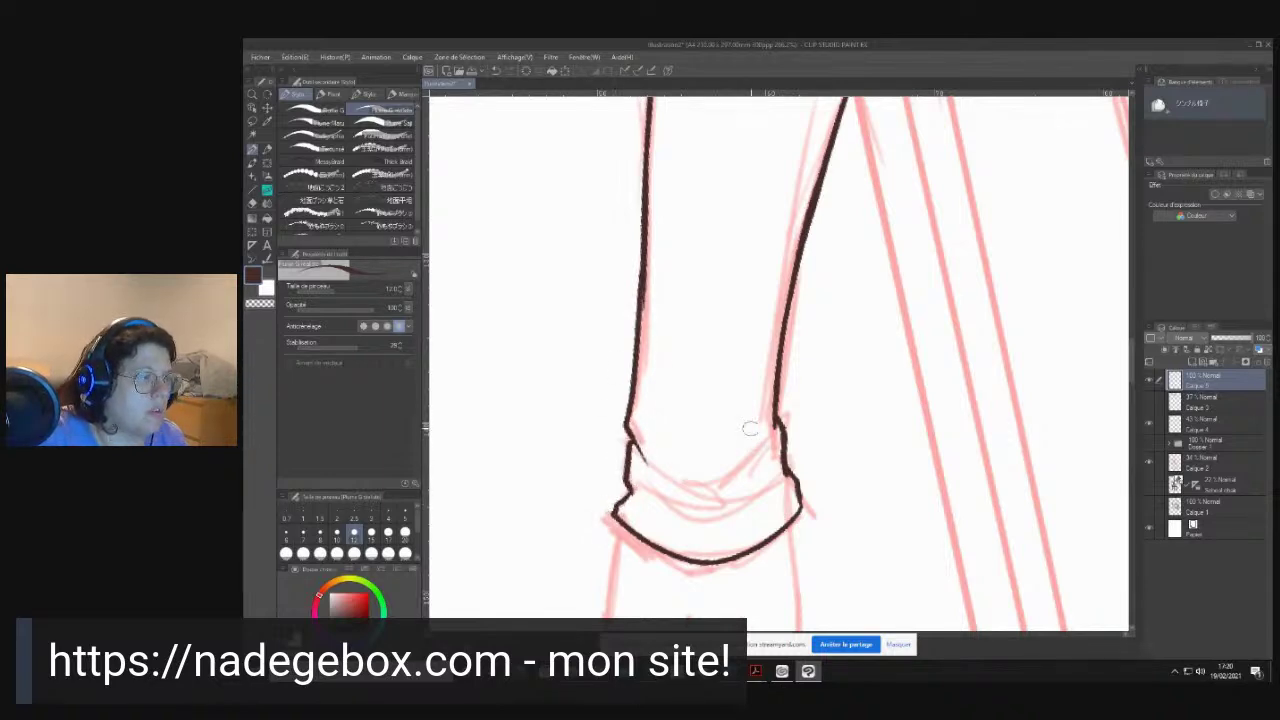
# - Draw the fabric folds across the cuff with thin diagonal crease lines
pyautogui.moveTo(778, 420)
pyautogui.mouseDown()
pyautogui.moveTo(698, 492)
pyautogui.moveTo(655, 478)
pyautogui.moveTo(766, 414)
pyautogui.mouseUp()
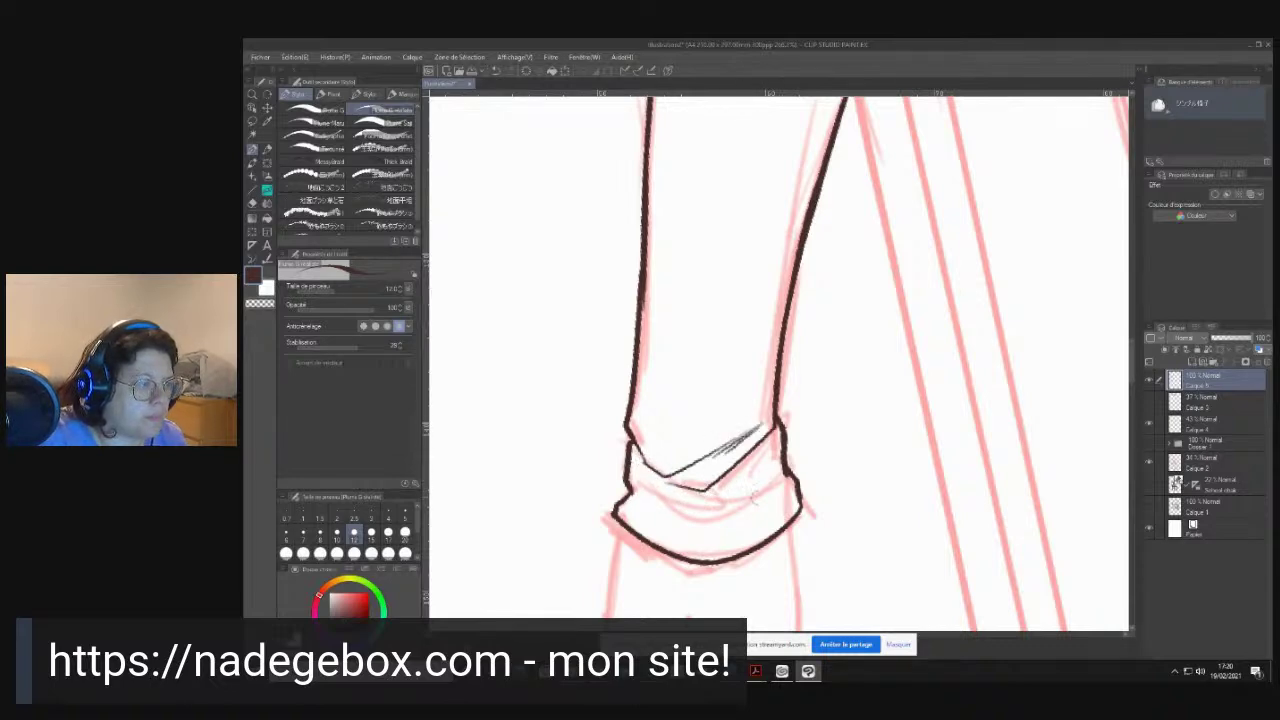
pyautogui.moveTo(788, 472)
pyautogui.mouseDown()
pyautogui.moveTo(713, 525)
pyautogui.moveTo(651, 512)
pyautogui.moveTo(651, 491)
pyautogui.moveTo(636, 494)
pyautogui.moveTo(733, 495)
pyautogui.moveTo(706, 512)
pyautogui.moveTo(780, 464)
pyautogui.mouseUp()
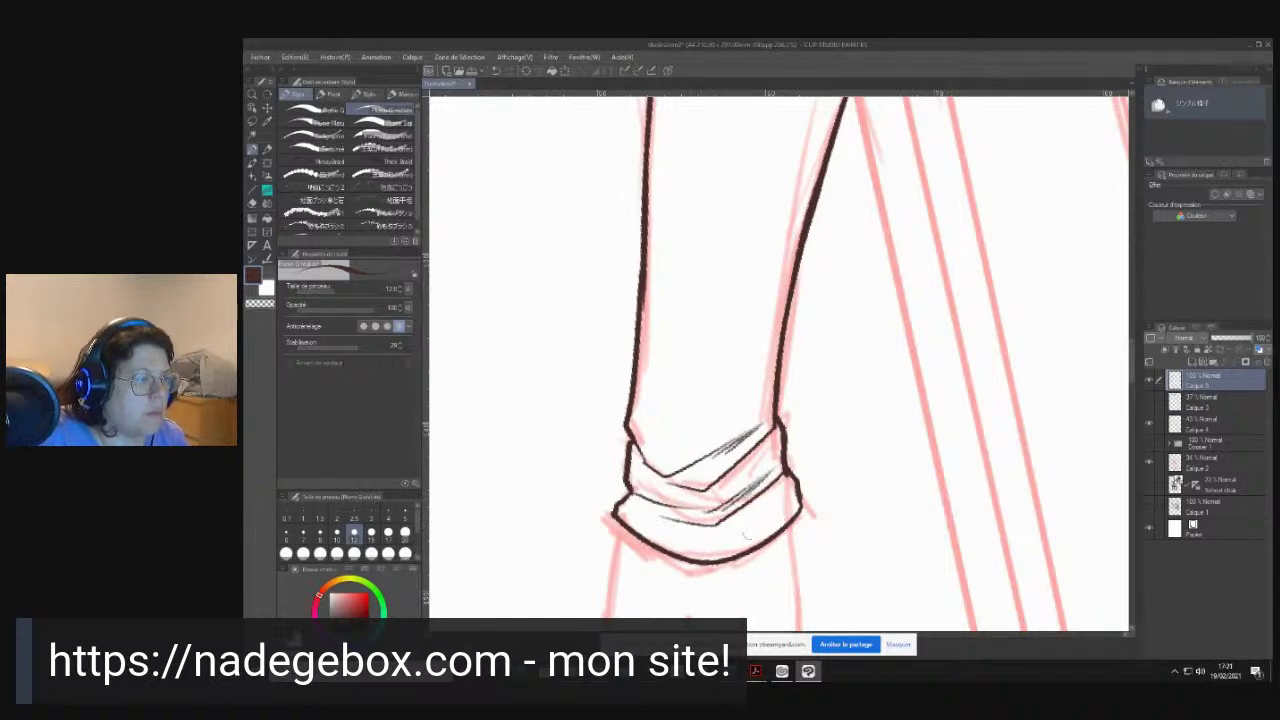
pyautogui.moveTo(750, 505); pyautogui.dragTo(780, 480)
pyautogui.moveTo(706, 545)
pyautogui.mouseDown()
pyautogui.moveTo(752, 508)
pyautogui.moveTo(704, 535)
pyautogui.mouseUp()
pyautogui.moveTo(660, 534); pyautogui.dragTo(662, 525)
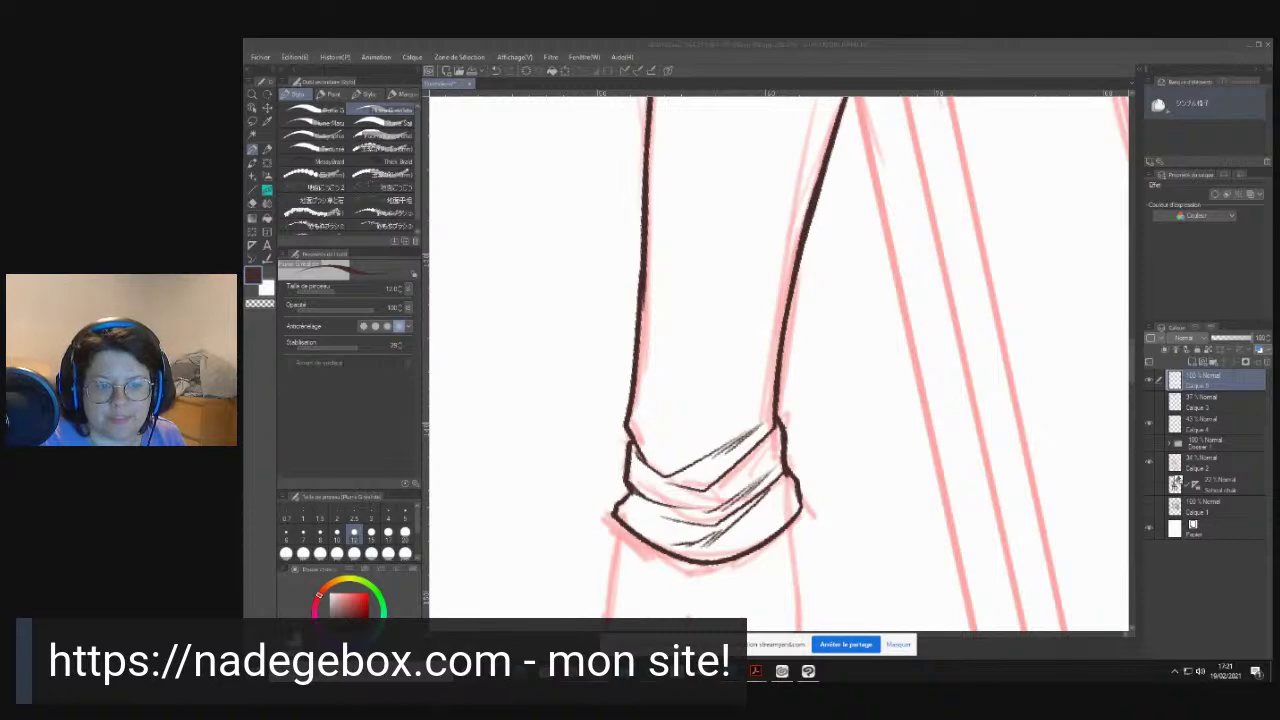
# - Ink the hand's long outer edge below the cuff, the outermost finger and the narrow gap beside it
pyautogui.click(955, 43)
pyautogui.moveTo(606, 515)
pyautogui.mouseDown()
pyautogui.moveTo(592, 431)
pyautogui.moveTo(605, 289)
pyautogui.mouseUp()
pyautogui.moveTo(750, 347); pyautogui.dragTo(661, 346)
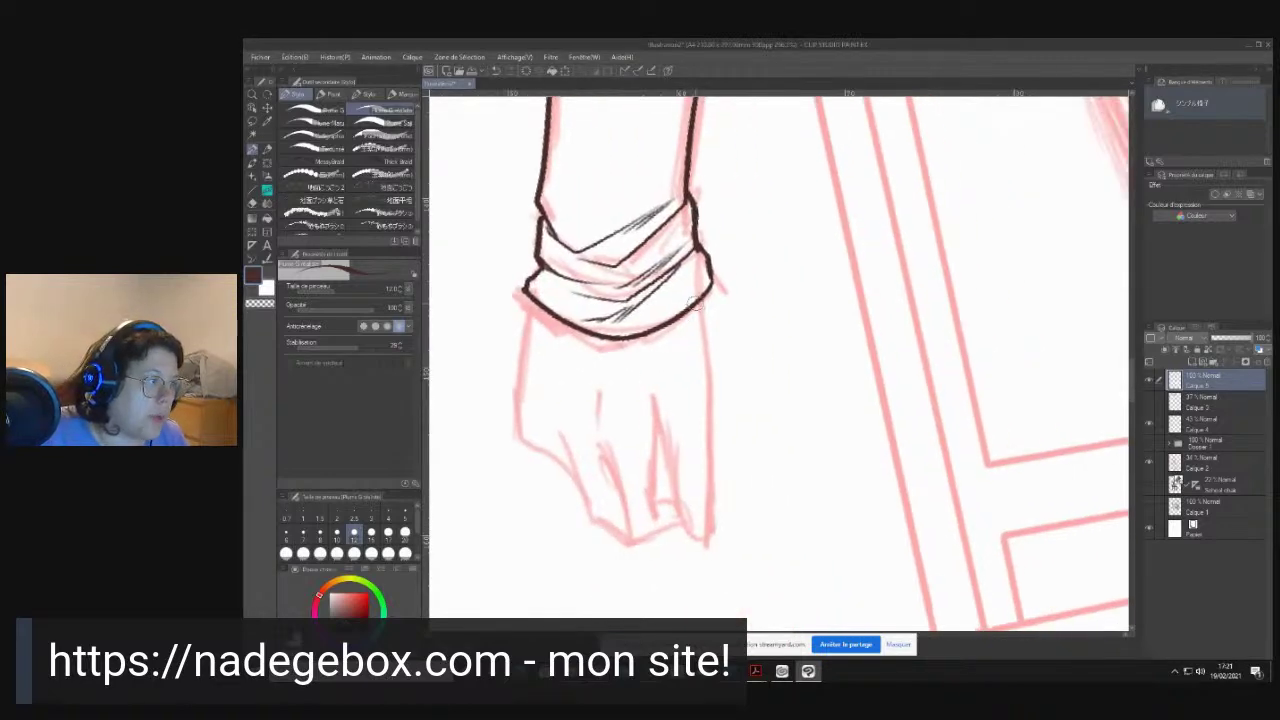
pyautogui.moveTo(702, 310)
pyautogui.mouseDown()
pyautogui.moveTo(711, 535)
pyautogui.moveTo(696, 538)
pyautogui.moveTo(688, 505)
pyautogui.moveTo(679, 517)
pyautogui.moveTo(653, 409)
pyautogui.mouseUp()
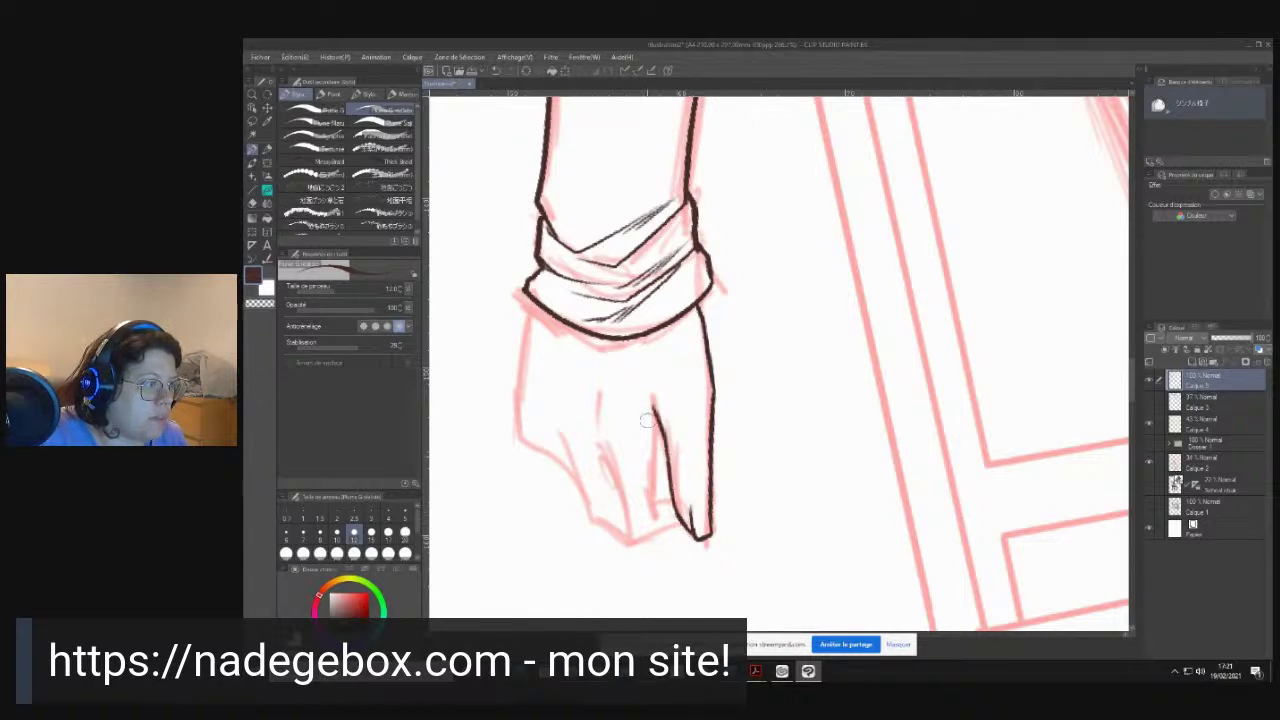
pyautogui.moveTo(667, 384)
pyautogui.mouseDown()
pyautogui.moveTo(650, 519)
pyautogui.moveTo(677, 502)
pyautogui.mouseUp()
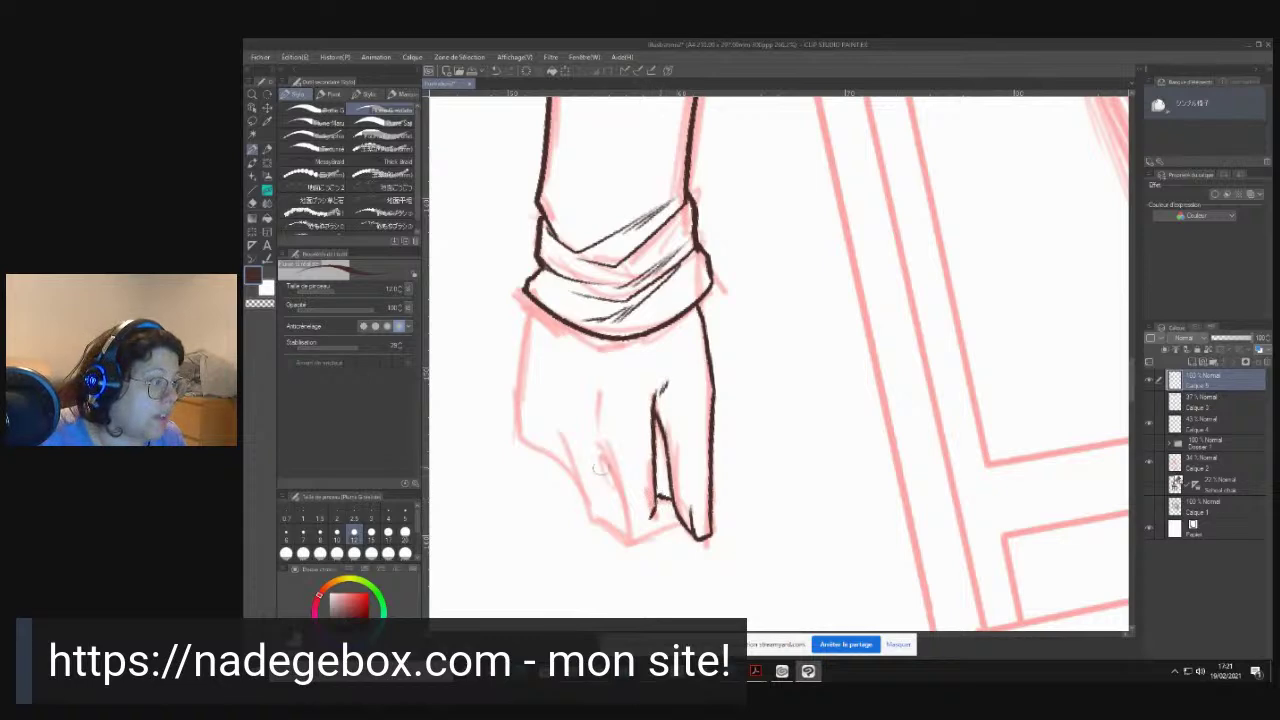
# - Ink the edge and tip of the neighbouring finger and add short knuckle creases on the back of the hand
pyautogui.moveTo(600, 461); pyautogui.dragTo(628, 535)
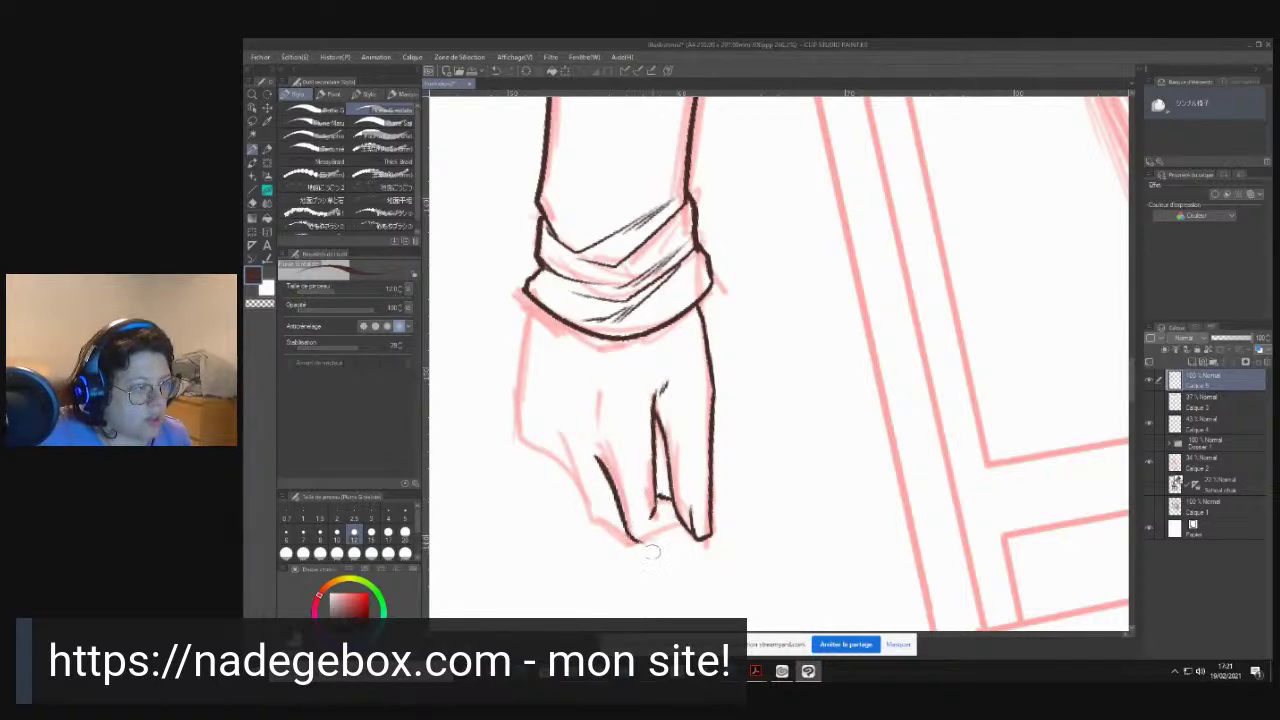
pyautogui.moveTo(638, 542)
pyautogui.mouseDown()
pyautogui.moveTo(686, 528)
pyautogui.moveTo(658, 494)
pyautogui.moveTo(668, 516)
pyautogui.mouseUp()
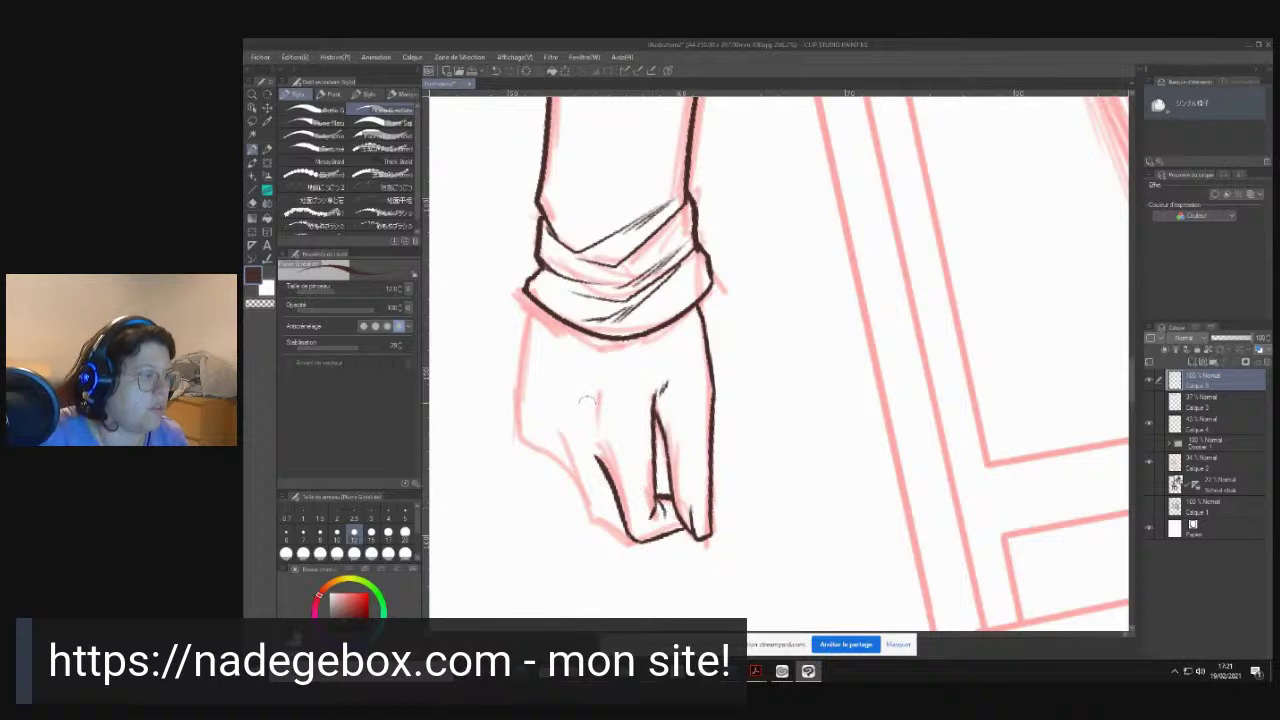
pyautogui.moveTo(594, 437)
pyautogui.mouseDown()
pyautogui.moveTo(596, 392)
pyautogui.moveTo(618, 432)
pyautogui.mouseUp()
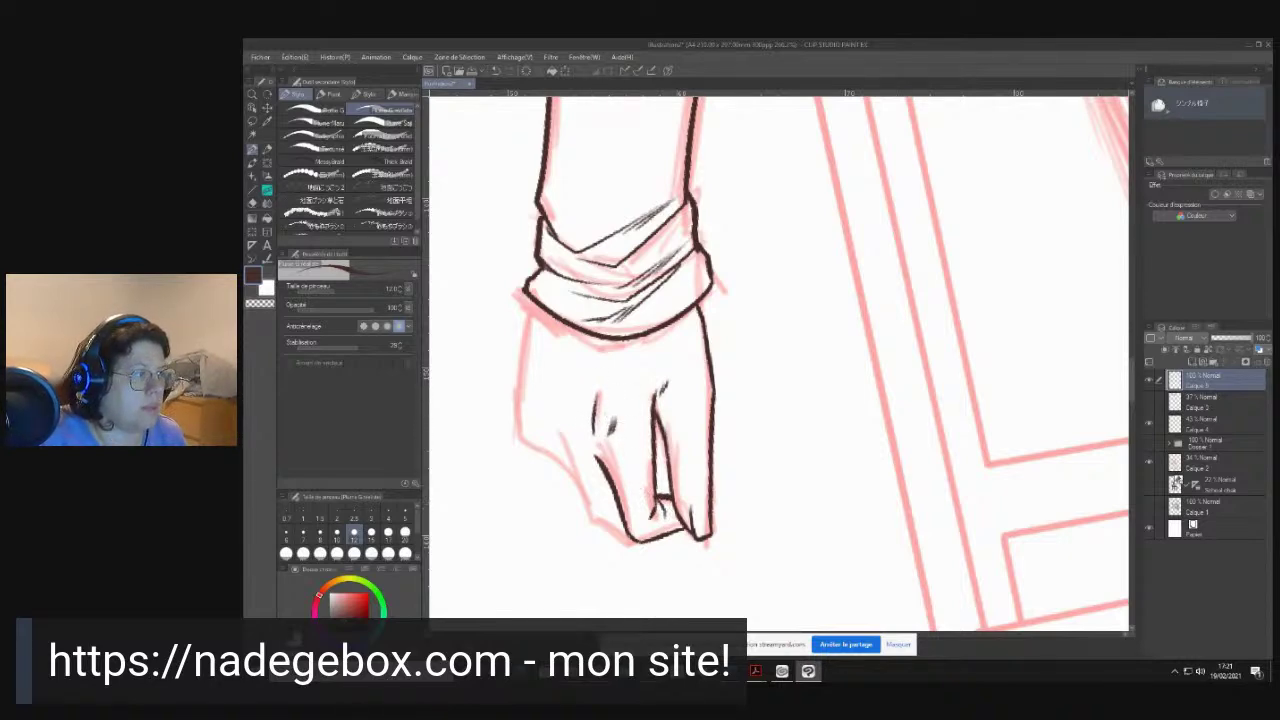
pyautogui.moveTo(832, 258)
pyautogui.mouseDown()
pyautogui.moveTo(823, 289)
pyautogui.moveTo(742, 360)
pyautogui.moveTo(836, 342)
pyautogui.moveTo(752, 410)
pyautogui.moveTo(823, 386)
pyautogui.moveTo(770, 442)
pyautogui.mouseUp()
pyautogui.moveTo(853, 415)
pyautogui.mouseDown()
pyautogui.moveTo(801, 511)
pyautogui.moveTo(809, 504)
pyautogui.moveTo(762, 522)
pyautogui.moveTo(778, 523)
pyautogui.moveTo(738, 555)
pyautogui.mouseUp()
pyautogui.moveTo(798, 512); pyautogui.dragTo(768, 532)
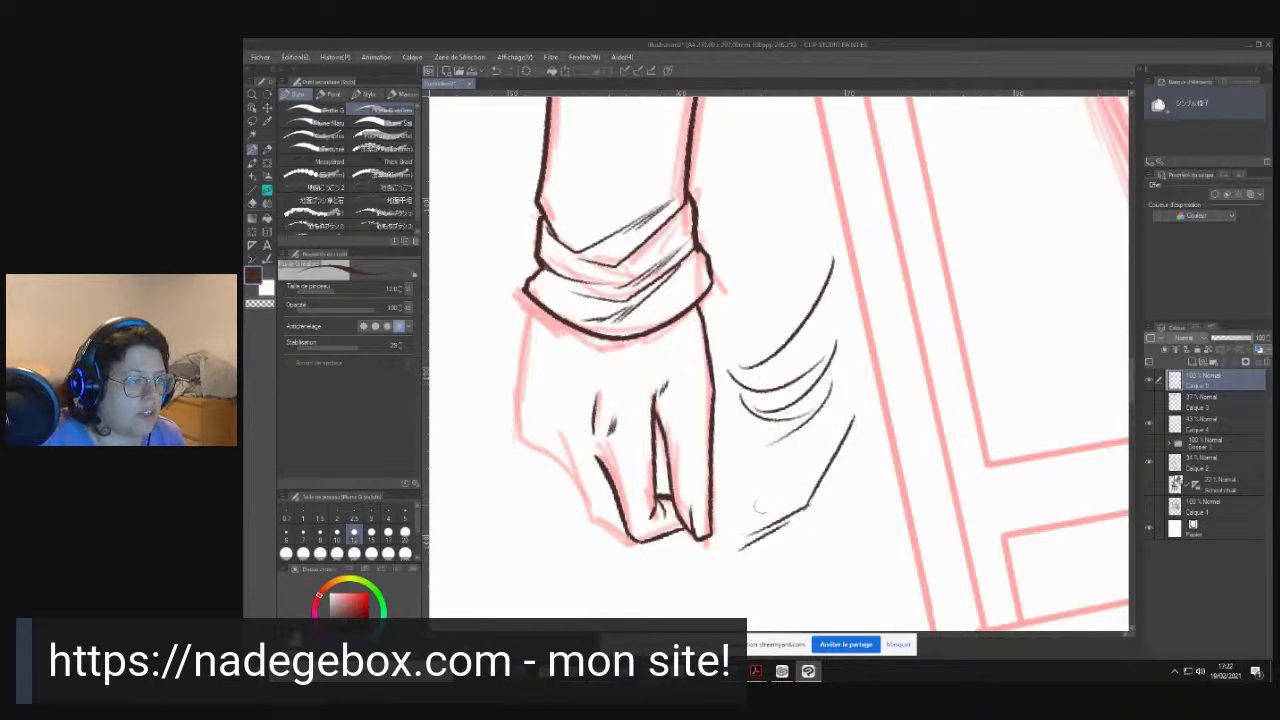
pyautogui.moveTo(816, 461)
pyautogui.mouseDown()
pyautogui.moveTo(770, 514)
pyautogui.moveTo(712, 509)
pyautogui.mouseUp()
pyautogui.moveTo(784, 487); pyautogui.dragTo(832, 435)
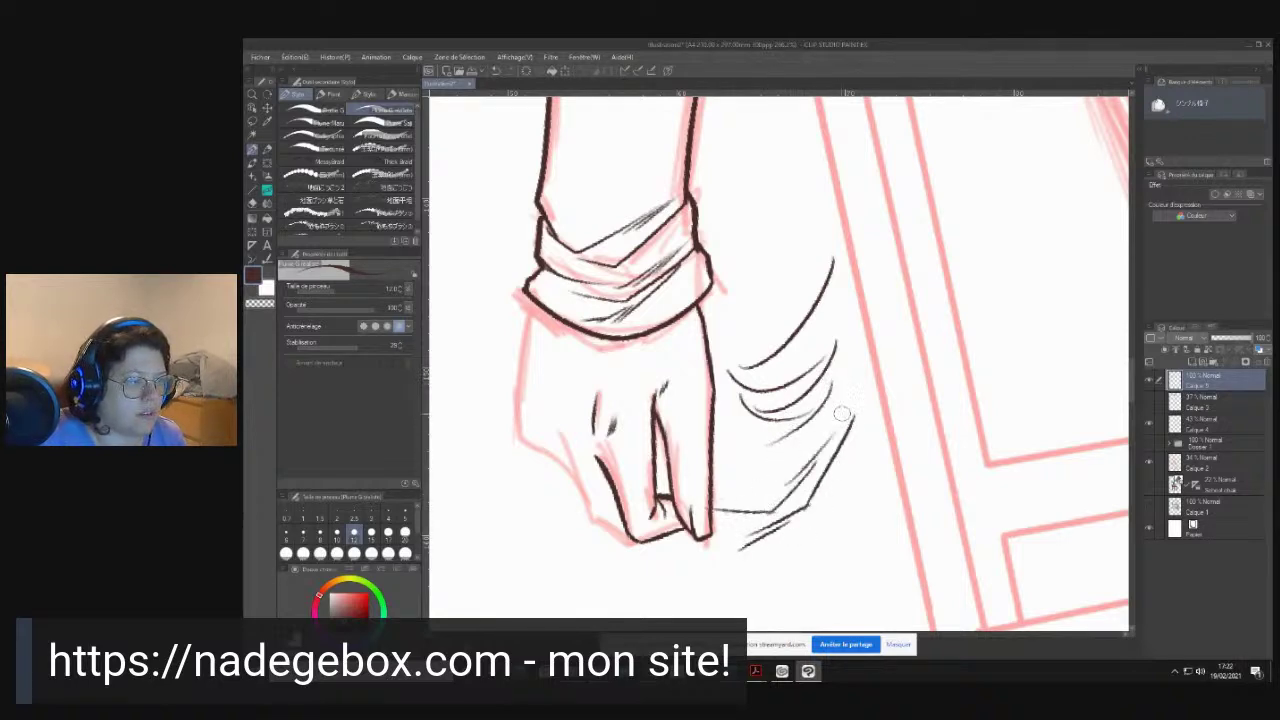
pyautogui.hotkey('ctrl', 'z')
pyautogui.hotkey('ctrl', 'z')
pyautogui.hotkey('ctrl', 'z')
pyautogui.hotkey('ctrl', 'z')
pyautogui.hotkey('ctrl', 'z')
pyautogui.hotkey('ctrl', 'z')
pyautogui.hotkey('ctrl', 'z')
pyautogui.hotkey('ctrl', 'z')
pyautogui.hotkey('ctrl', 'z')
pyautogui.hotkey('ctrl', 'z')
pyautogui.hotkey('ctrl', 'z')
pyautogui.hotkey('ctrl', 'z')
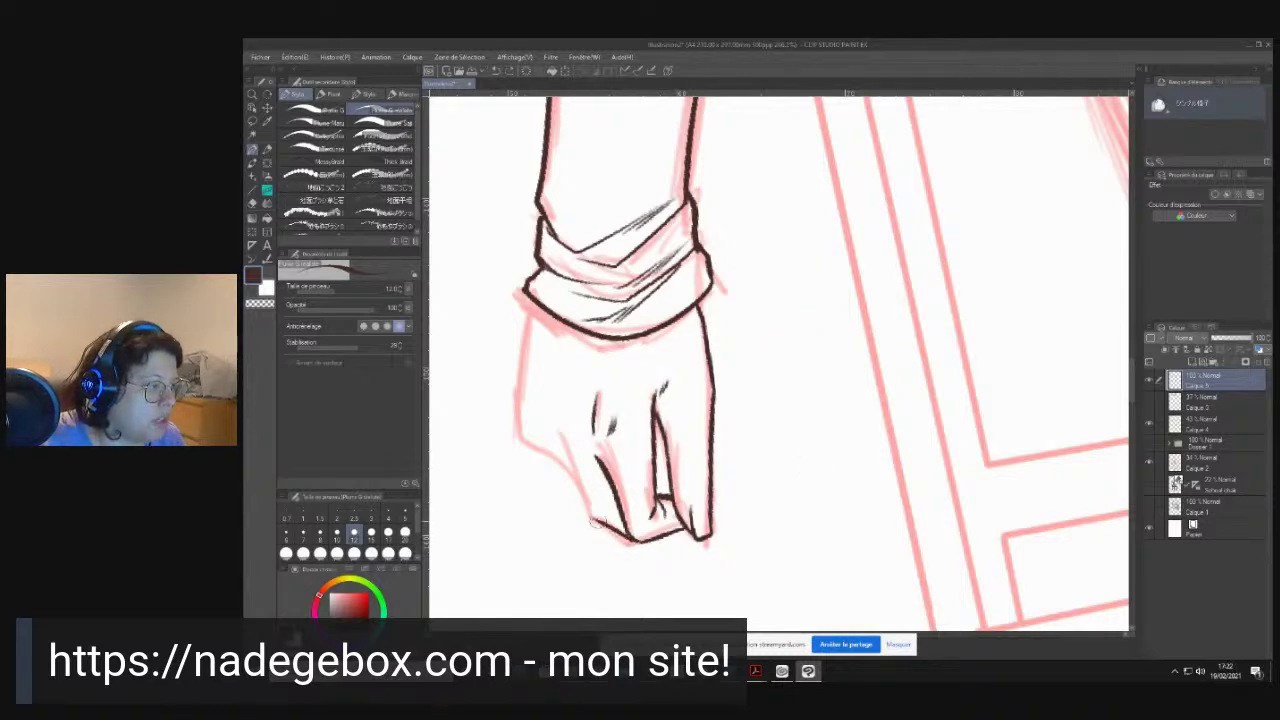
# - Ink the remaining fingers and the hand's other side up to the cuff, and thicken the line at the cuff's fold
pyautogui.moveTo(556, 442); pyautogui.dragTo(600, 528)
pyautogui.moveTo(578, 484); pyautogui.dragTo(552, 408)
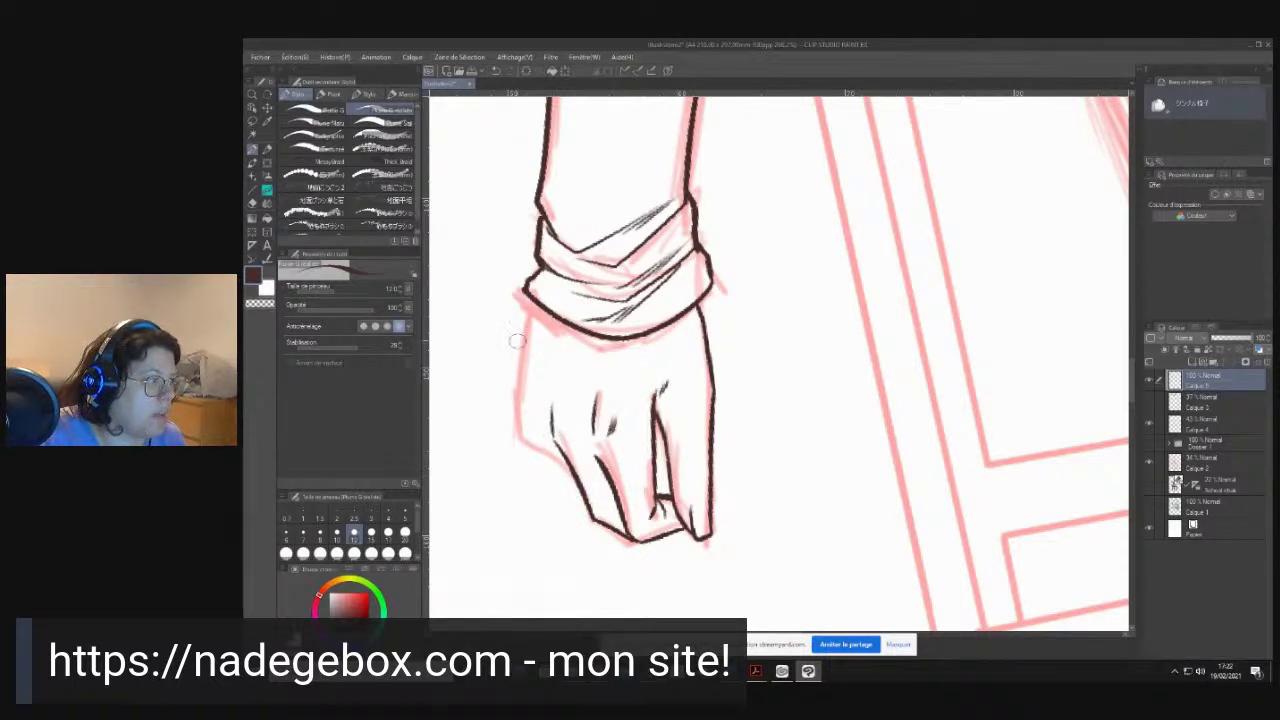
pyautogui.moveTo(530, 302); pyautogui.dragTo(520, 430)
pyautogui.moveTo(519, 372)
pyautogui.mouseDown()
pyautogui.moveTo(521, 443)
pyautogui.moveTo(580, 503)
pyautogui.mouseUp()
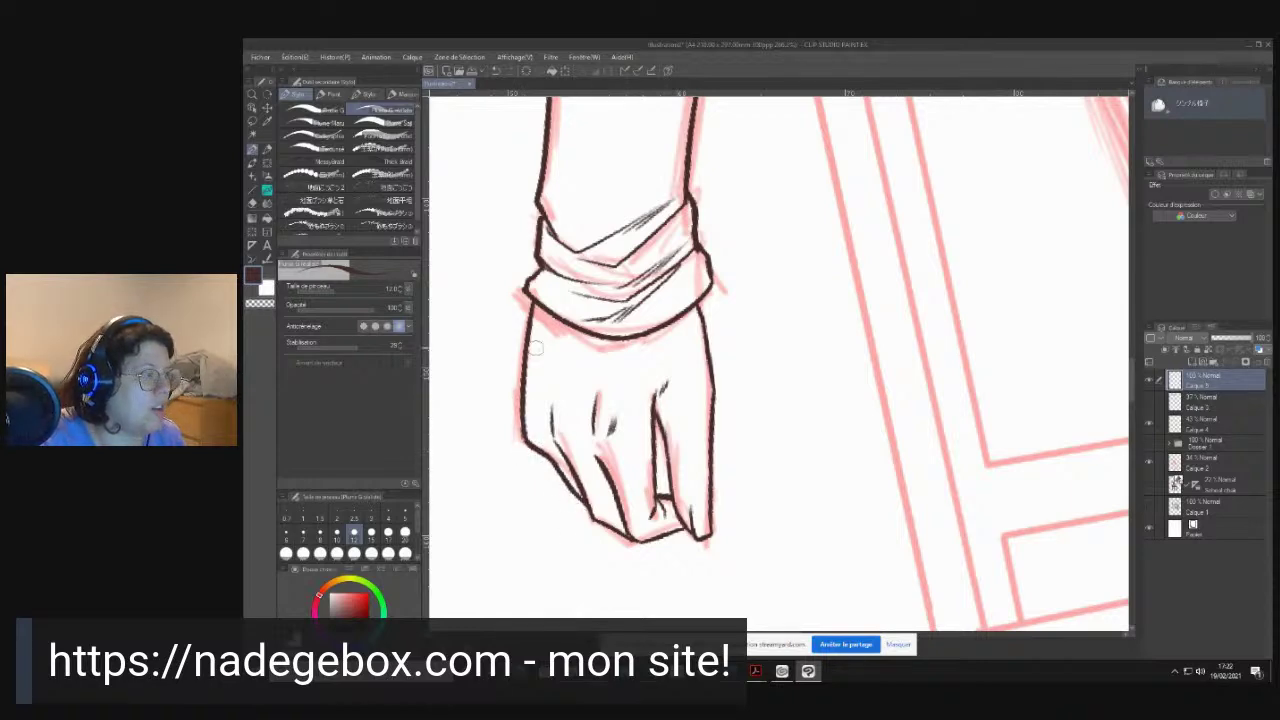
pyautogui.moveTo(543, 266); pyautogui.dragTo(533, 278)
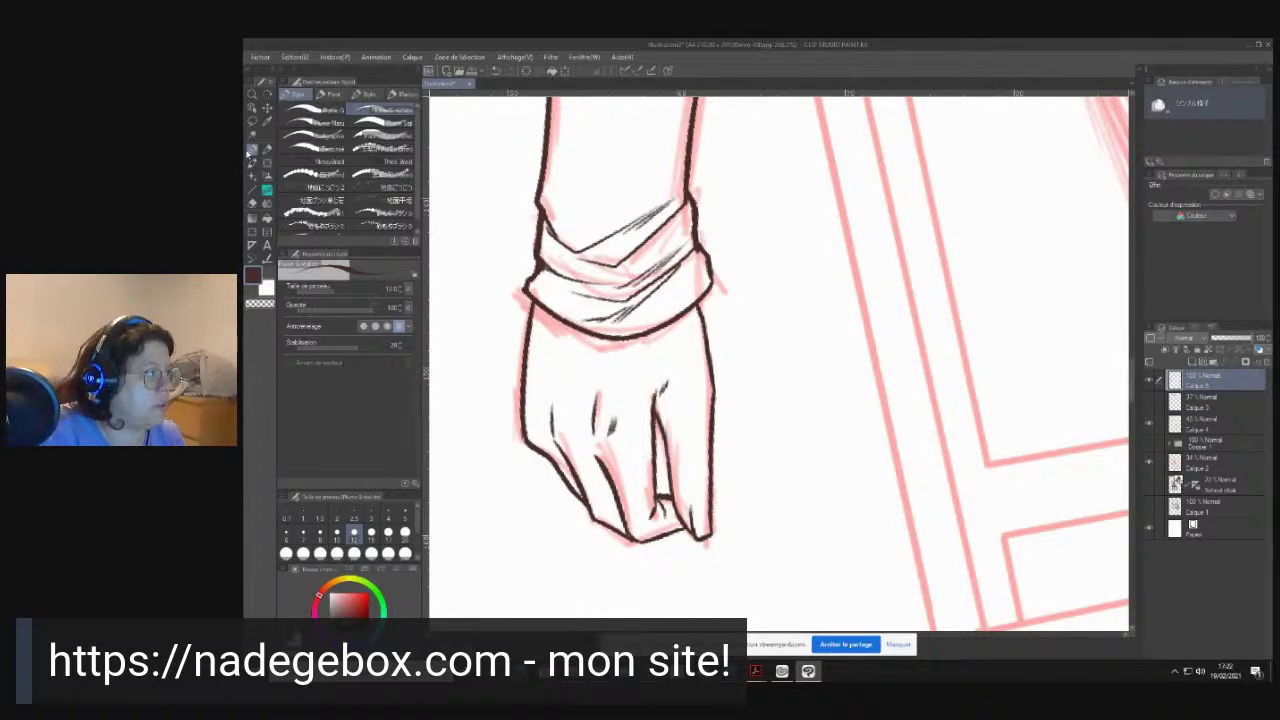
pyautogui.moveTo(890, 165)
pyautogui.mouseDown()
pyautogui.moveTo(852, 245)
pyautogui.moveTo(775, 532)
pyautogui.mouseUp()
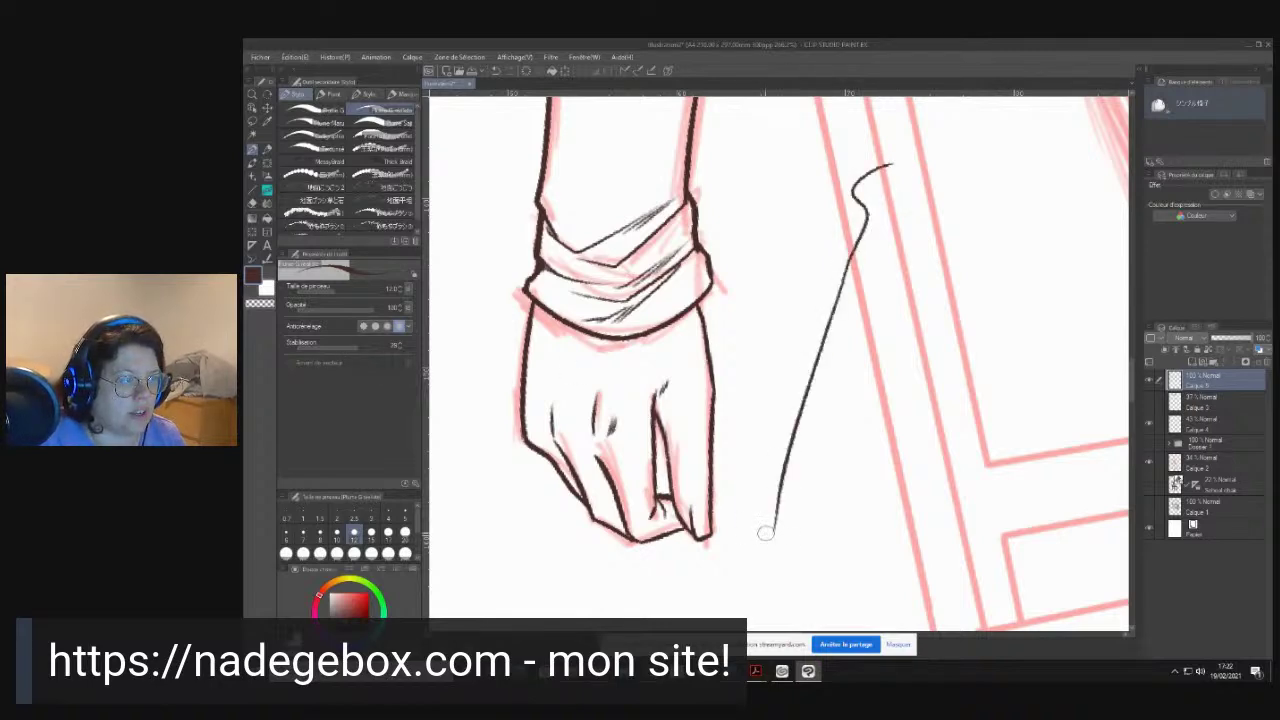
pyautogui.hotkey('ctrl', 'z')
pyautogui.moveTo(980, 194)
pyautogui.mouseDown()
pyautogui.moveTo(831, 277)
pyautogui.moveTo(755, 462)
pyautogui.moveTo(1070, 357)
pyautogui.mouseUp()
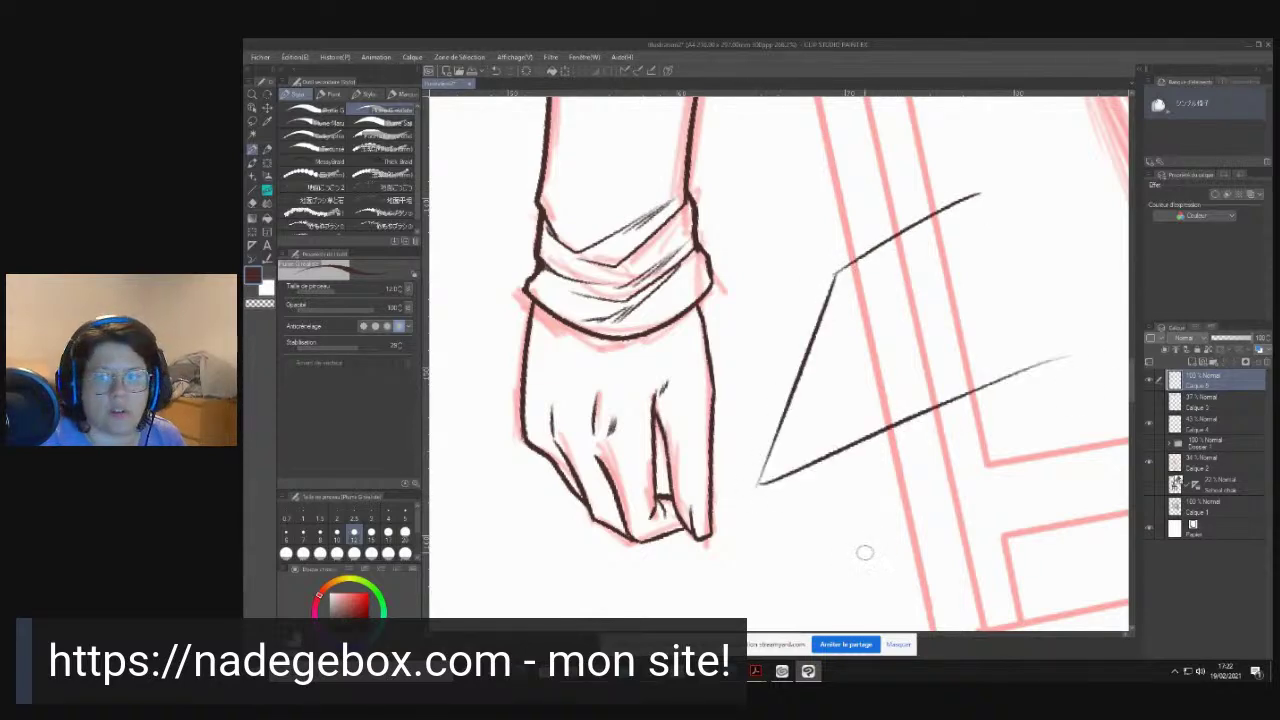
pyautogui.hotkey('ctrl', 'z')
pyautogui.hotkey('ctrl', 'z')
pyautogui.hotkey('ctrl', 'z')
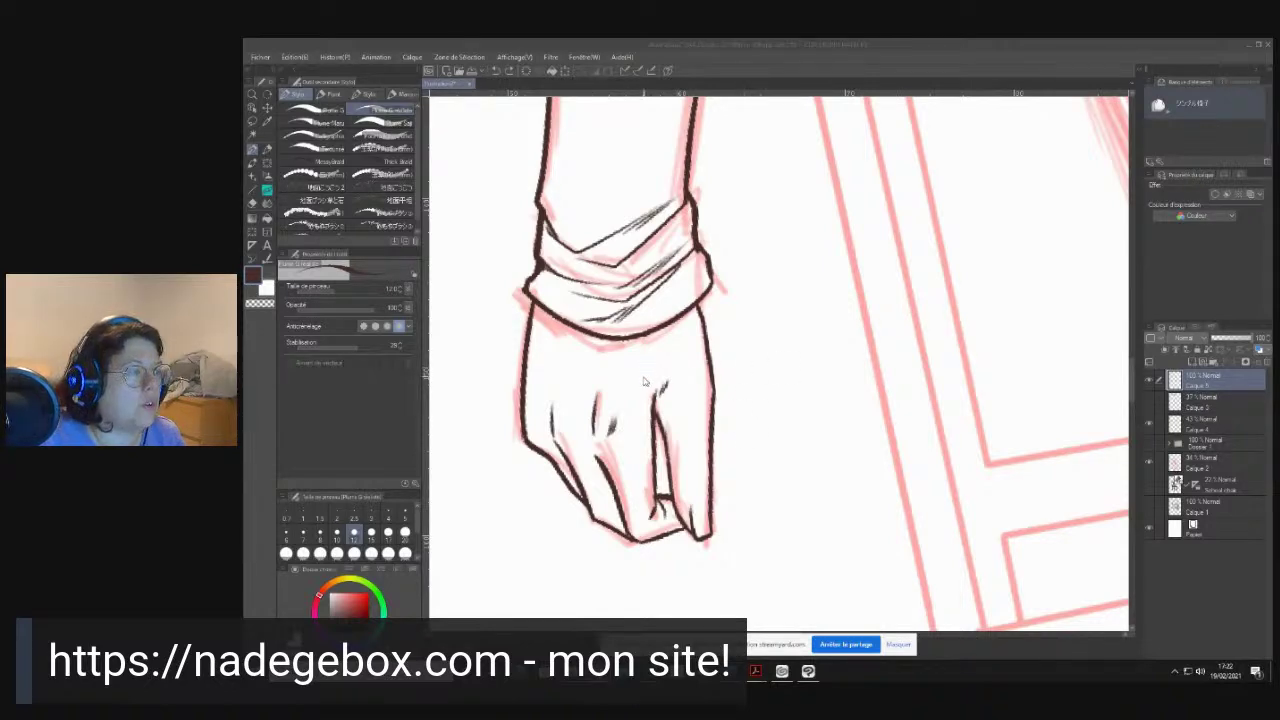
# - Ink the curved shoulder seam down to the armpit, the upper sleeve's lower contour and its inner fold with overlapping strokes
pyautogui.scroll(10, 650, 500)
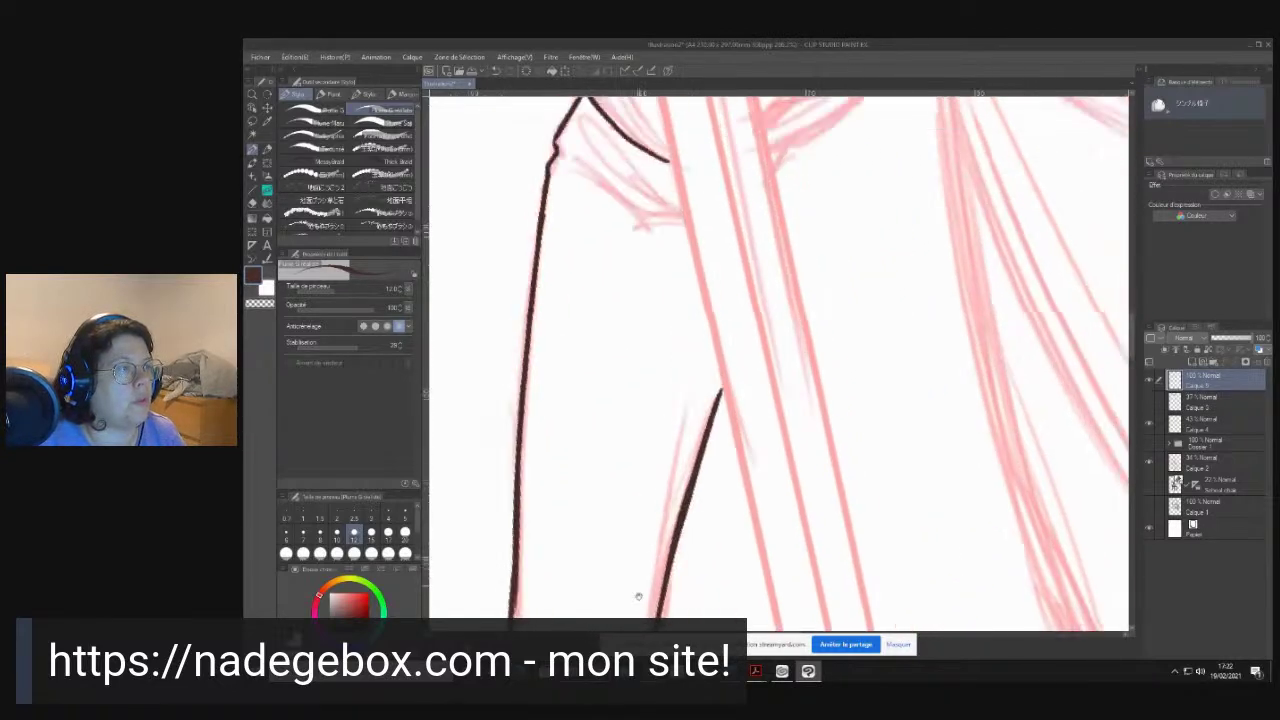
pyautogui.scroll(8, 650, 500)
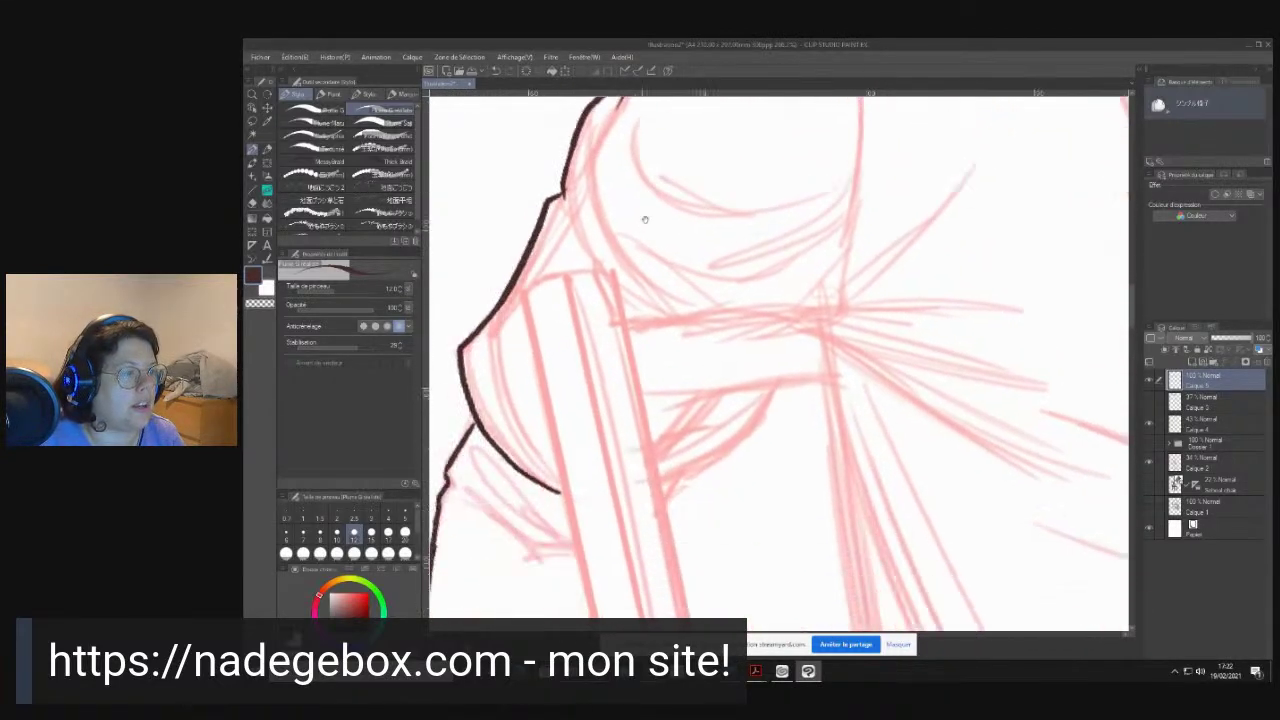
pyautogui.scroll(5, 651, 425)
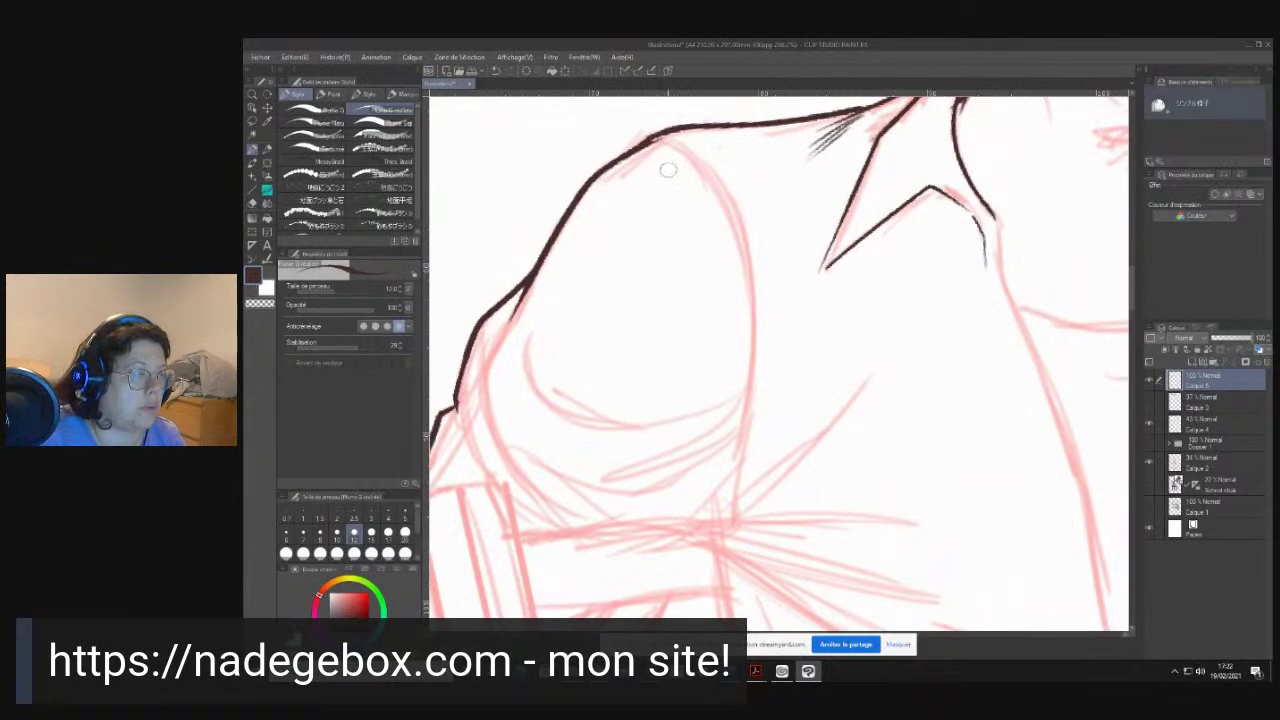
pyautogui.moveTo(660, 140)
pyautogui.mouseDown()
pyautogui.moveTo(725, 200)
pyautogui.moveTo(744, 260)
pyautogui.moveTo(752, 356)
pyautogui.moveTo(728, 535)
pyautogui.moveTo(560, 525)
pyautogui.mouseUp()
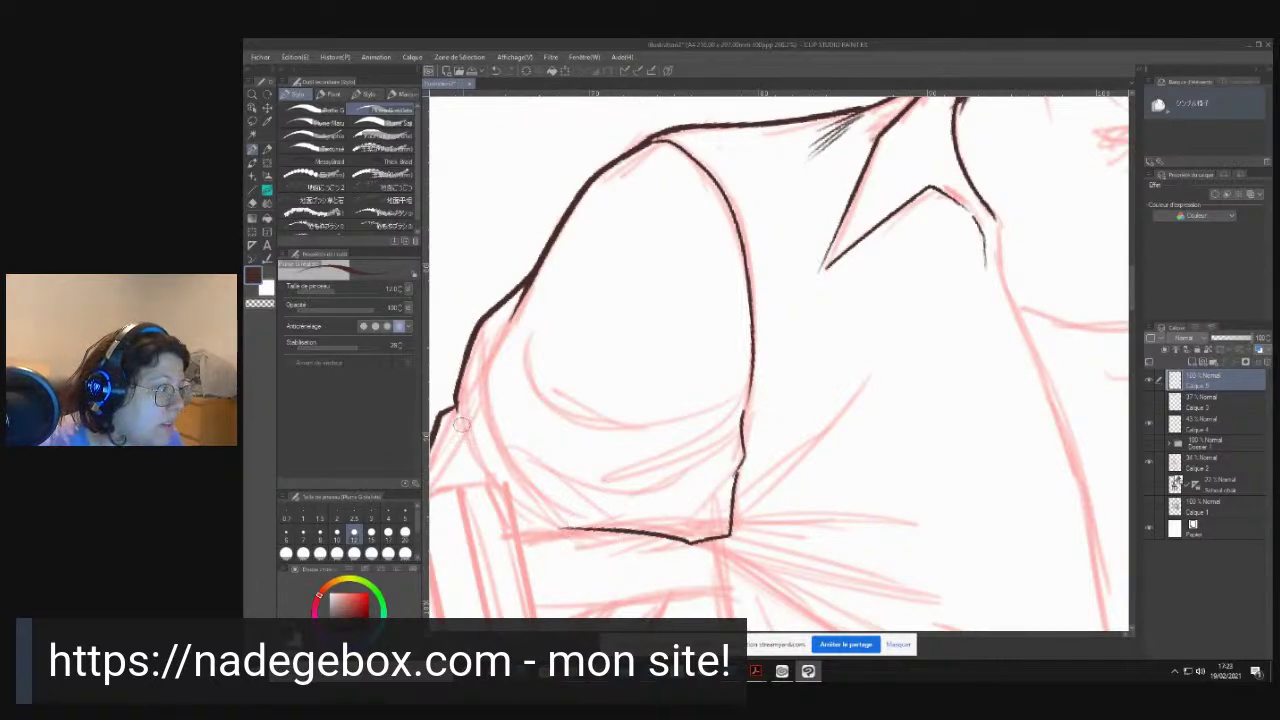
pyautogui.moveTo(455, 408)
pyautogui.mouseDown()
pyautogui.moveTo(490, 480)
pyautogui.moveTo(543, 520)
pyautogui.moveTo(640, 516)
pyautogui.mouseUp()
pyautogui.moveTo(518, 305); pyautogui.dragTo(491, 384)
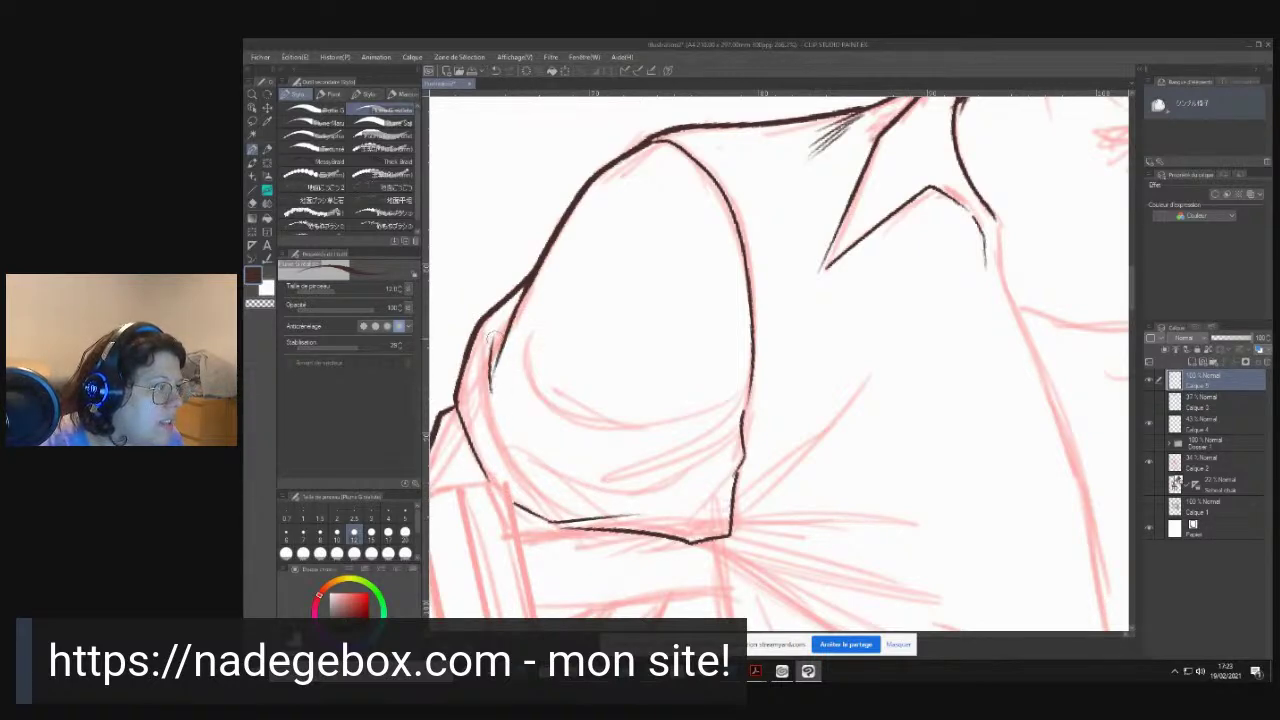
pyautogui.moveTo(486, 357)
pyautogui.mouseDown()
pyautogui.moveTo(495, 412)
pyautogui.moveTo(550, 494)
pyautogui.mouseUp()
pyautogui.moveTo(518, 450); pyautogui.dragTo(576, 512)
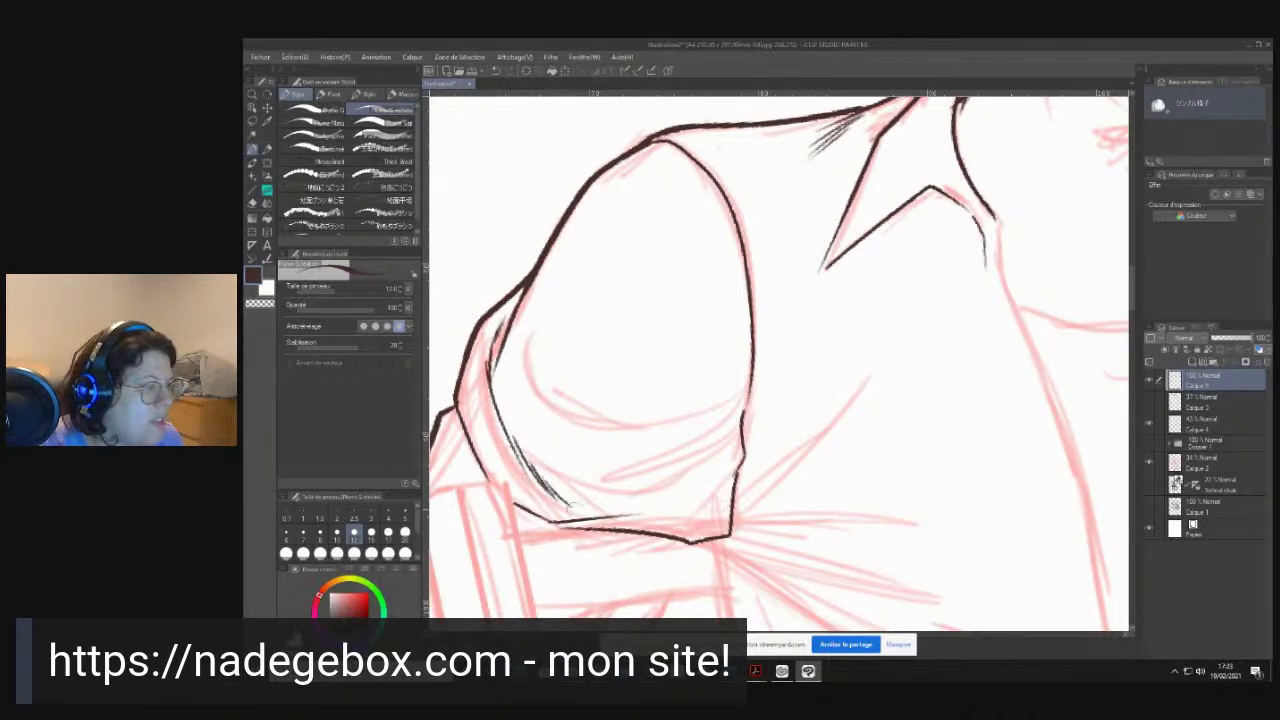
# - Draw the curved fabric folds across the lower part of the upper sleeve with thin, tapering lines
pyautogui.moveTo(736, 476)
pyautogui.mouseDown()
pyautogui.moveTo(697, 518)
pyautogui.moveTo(635, 516)
pyautogui.moveTo(682, 505)
pyautogui.moveTo(711, 467)
pyautogui.moveTo(698, 500)
pyautogui.mouseUp()
pyautogui.moveTo(718, 466); pyautogui.dragTo(686, 496)
pyautogui.moveTo(743, 428)
pyautogui.mouseDown()
pyautogui.moveTo(671, 483)
pyautogui.moveTo(724, 434)
pyautogui.moveTo(597, 499)
pyautogui.mouseUp()
pyautogui.moveTo(694, 450)
pyautogui.mouseDown()
pyautogui.moveTo(563, 487)
pyautogui.moveTo(618, 451)
pyautogui.moveTo(546, 435)
pyautogui.moveTo(579, 482)
pyautogui.moveTo(511, 426)
pyautogui.mouseUp()
pyautogui.moveTo(752, 383)
pyautogui.mouseDown()
pyautogui.moveTo(600, 432)
pyautogui.moveTo(574, 428)
pyautogui.moveTo(529, 354)
pyautogui.mouseUp()
pyautogui.moveTo(547, 404)
pyautogui.mouseDown()
pyautogui.moveTo(532, 340)
pyautogui.moveTo(542, 378)
pyautogui.mouseUp()
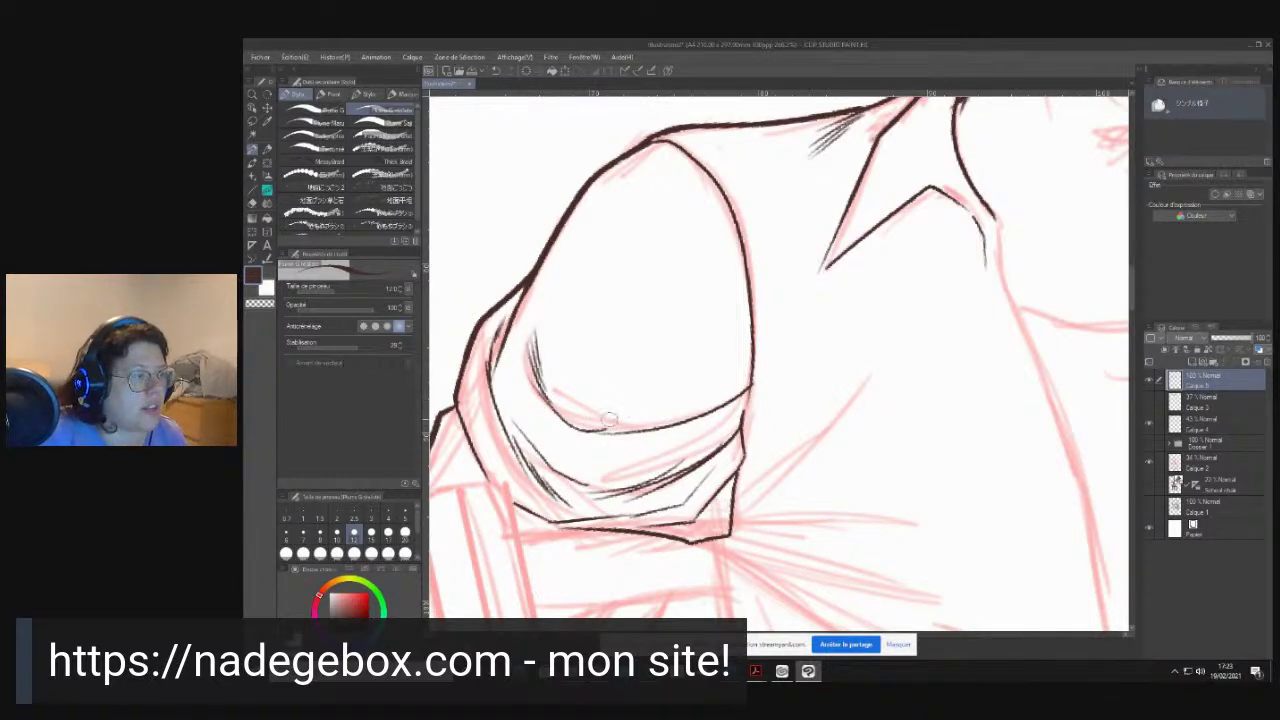
pyautogui.moveTo(632, 420)
pyautogui.mouseDown()
pyautogui.moveTo(734, 365)
pyautogui.moveTo(756, 337)
pyautogui.moveTo(732, 360)
pyautogui.mouseUp()
pyautogui.moveTo(683, 402)
pyautogui.mouseDown()
pyautogui.moveTo(727, 333)
pyautogui.moveTo(743, 334)
pyautogui.mouseUp()
pyautogui.moveTo(597, 326)
pyautogui.mouseDown()
pyautogui.moveTo(641, 380)
pyautogui.moveTo(692, 387)
pyautogui.mouseUp()
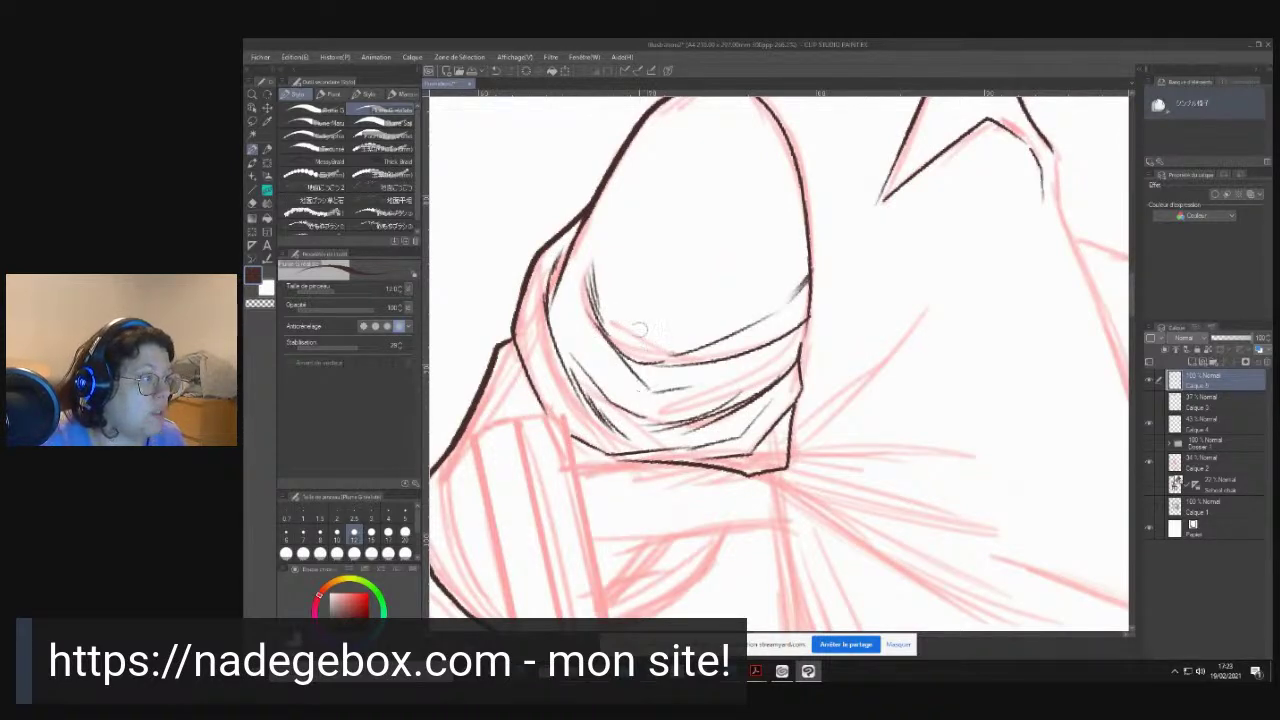
pyautogui.moveTo(560, 248); pyautogui.dragTo(551, 308)
pyautogui.moveTo(741, 453)
pyautogui.mouseDown()
pyautogui.moveTo(810, 254)
pyautogui.moveTo(808, 442)
pyautogui.mouseUp()
# - Add thin crease lines along the top of the shoulder beside the shirt collar
pyautogui.moveTo(808, 150)
pyautogui.mouseDown()
pyautogui.moveTo(724, 390)
pyautogui.moveTo(694, 221)
pyautogui.moveTo(655, 397)
pyautogui.mouseUp()
pyautogui.moveTo(875, 247); pyautogui.dragTo(818, 290)
pyautogui.moveTo(836, 274); pyautogui.dragTo(680, 316)
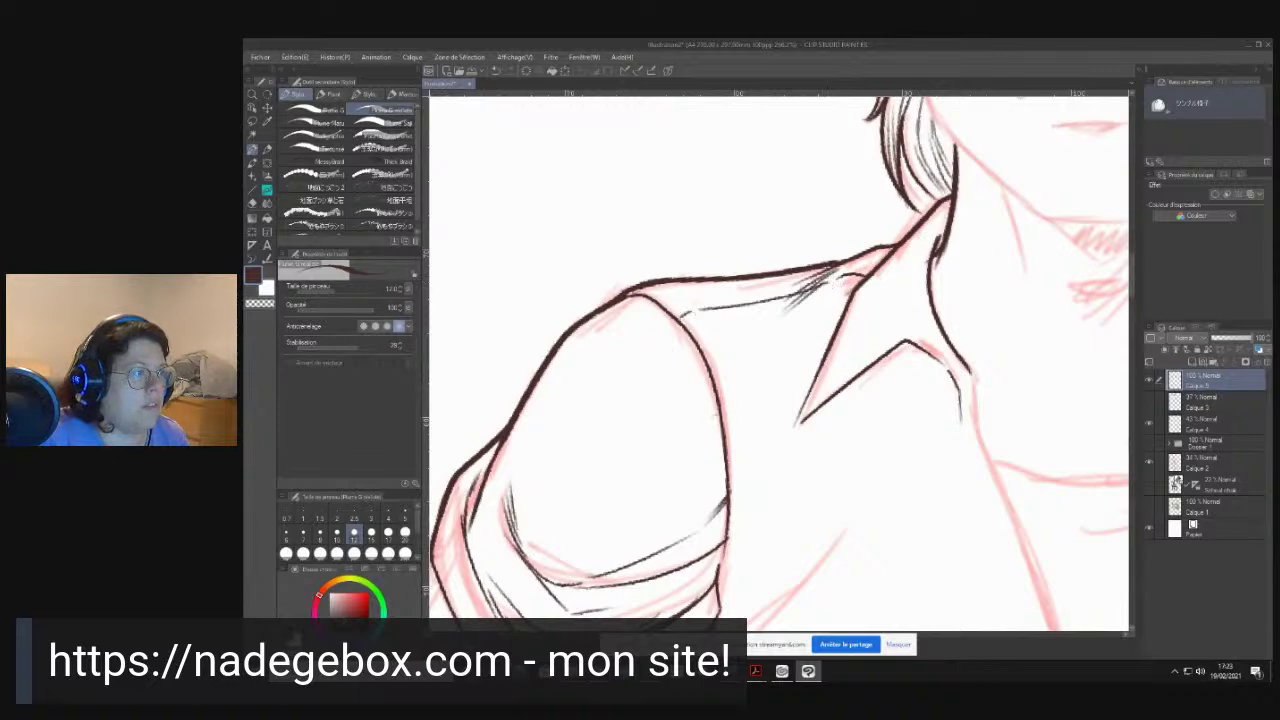
# - Ink the shirt creases fanning out from the armpit toward the collar and across the chest, feathering their ends
pyautogui.moveTo(843, 548); pyautogui.dragTo(793, 296)
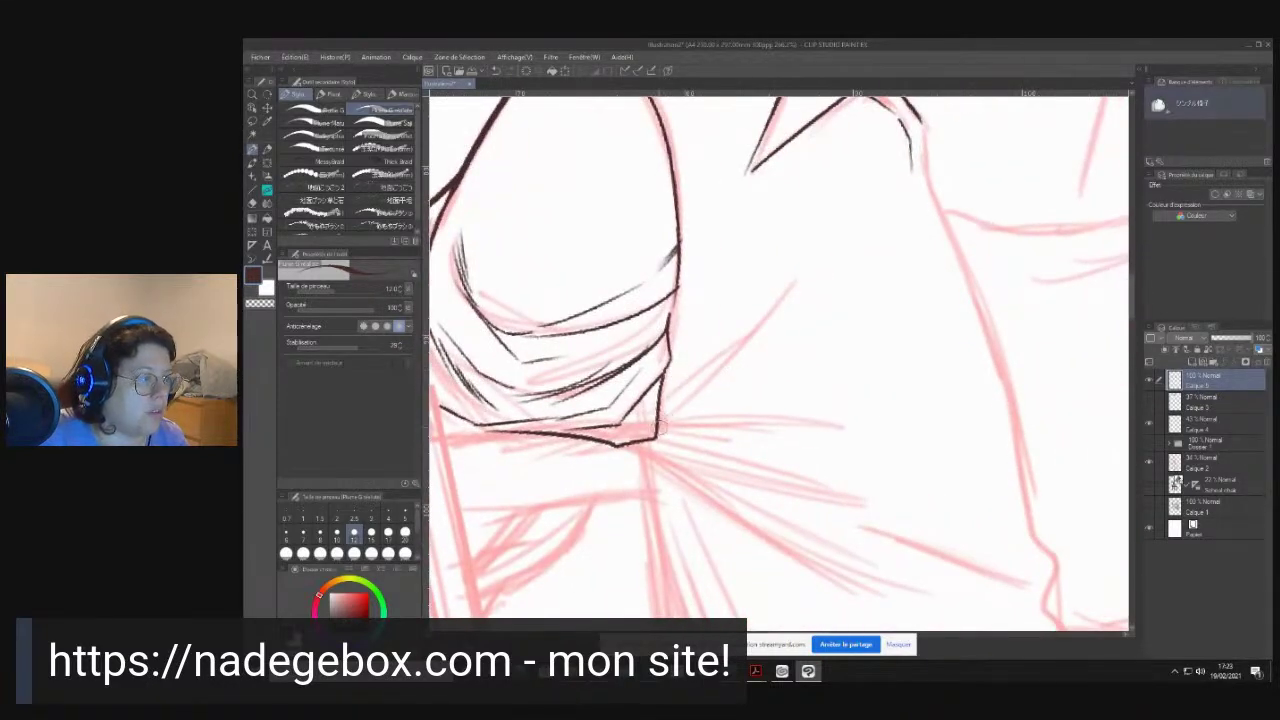
pyautogui.moveTo(658, 427); pyautogui.dragTo(806, 262)
pyautogui.moveTo(750, 330); pyautogui.dragTo(830, 261)
pyautogui.moveTo(660, 418)
pyautogui.mouseDown()
pyautogui.moveTo(723, 258)
pyautogui.moveTo(720, 228)
pyautogui.moveTo(716, 268)
pyautogui.moveTo(736, 152)
pyautogui.mouseUp()
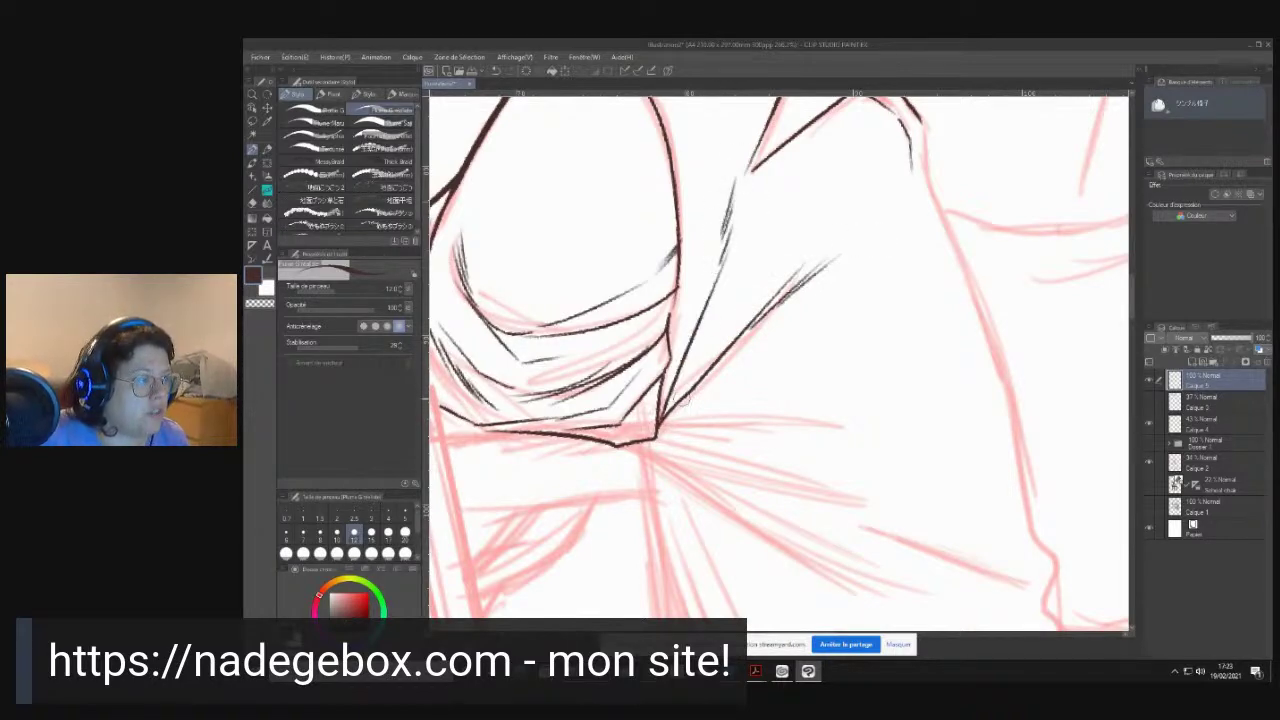
pyautogui.moveTo(627, 446)
pyautogui.mouseDown()
pyautogui.moveTo(808, 569)
pyautogui.moveTo(765, 526)
pyautogui.moveTo(908, 594)
pyautogui.mouseUp()
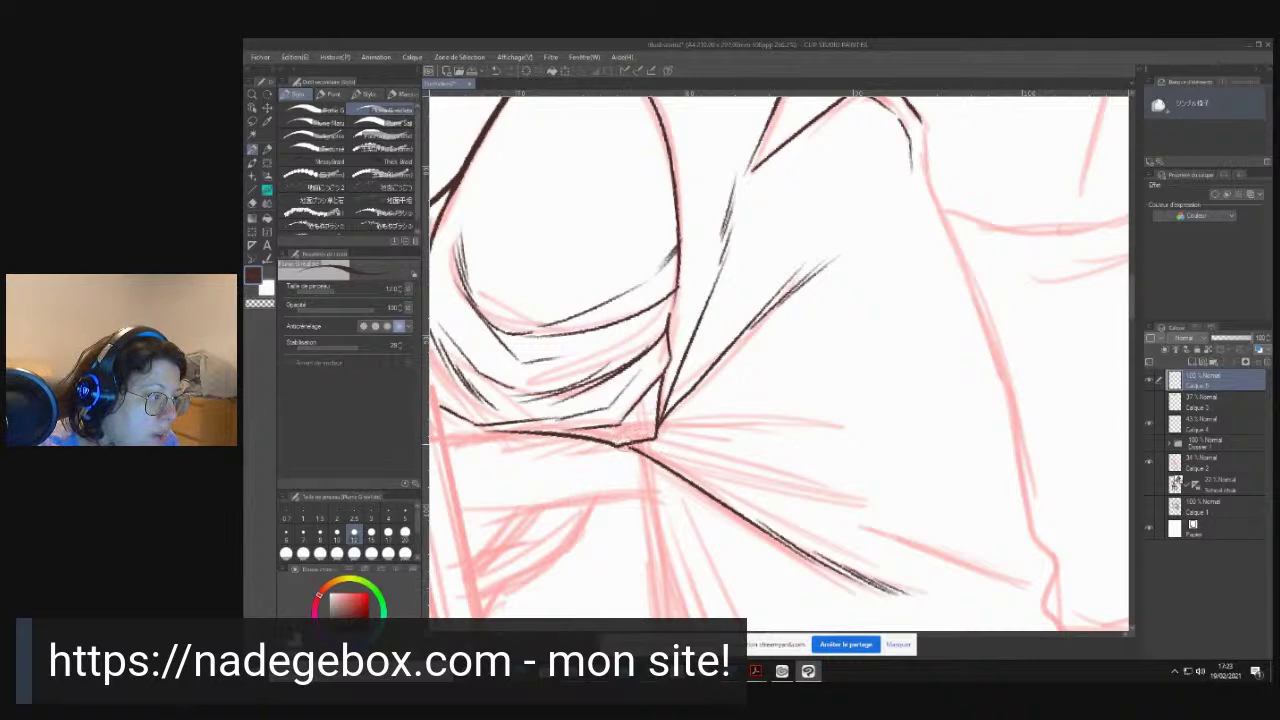
pyautogui.moveTo(638, 442)
pyautogui.mouseDown()
pyautogui.moveTo(738, 459)
pyautogui.moveTo(818, 499)
pyautogui.moveTo(922, 510)
pyautogui.mouseUp()
pyautogui.moveTo(848, 480)
pyautogui.mouseDown()
pyautogui.moveTo(966, 512)
pyautogui.moveTo(862, 494)
pyautogui.moveTo(896, 506)
pyautogui.mouseUp()
# - Ink the side edge of the torso from the armpit downward with overlapping strokes, building a thick line
pyautogui.moveTo(669, 596)
pyautogui.mouseDown()
pyautogui.moveTo(683, 442)
pyautogui.moveTo(649, 473)
pyautogui.moveTo(627, 364)
pyautogui.moveTo(636, 304)
pyautogui.mouseUp()
pyautogui.moveTo(603, 223); pyautogui.dragTo(665, 257)
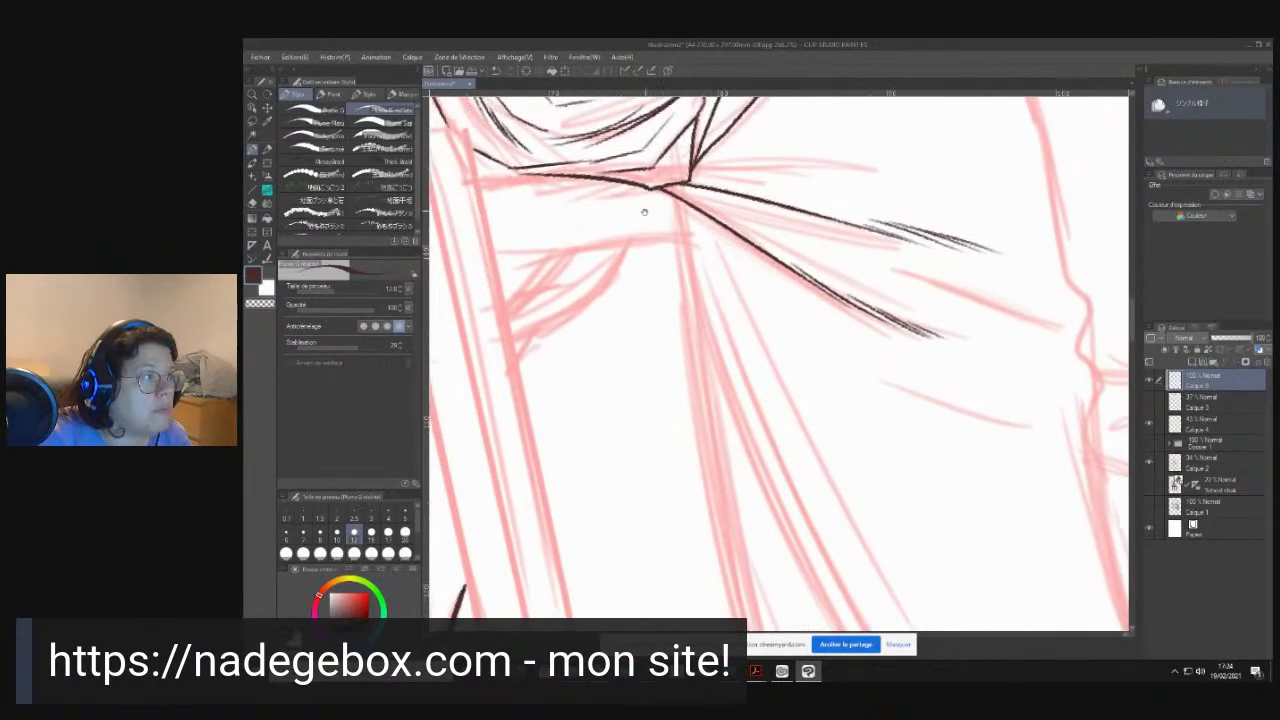
pyautogui.moveTo(669, 191); pyautogui.dragTo(684, 349)
pyautogui.moveTo(677, 231); pyautogui.dragTo(684, 396)
pyautogui.moveTo(676, 262); pyautogui.dragTo(690, 396)
pyautogui.moveTo(684, 330); pyautogui.dragTo(703, 452)
pyautogui.moveTo(688, 384); pyautogui.dragTo(708, 488)
pyautogui.moveTo(686, 324); pyautogui.dragTo(714, 520)
pyautogui.moveTo(695, 368); pyautogui.dragTo(721, 555)
pyautogui.moveTo(706, 482); pyautogui.dragTo(730, 598)
pyautogui.moveTo(691, 544)
pyautogui.mouseDown()
pyautogui.moveTo(601, 258)
pyautogui.moveTo(630, 262)
pyautogui.moveTo(668, 440)
pyautogui.mouseUp()
pyautogui.moveTo(646, 350); pyautogui.dragTo(704, 522)
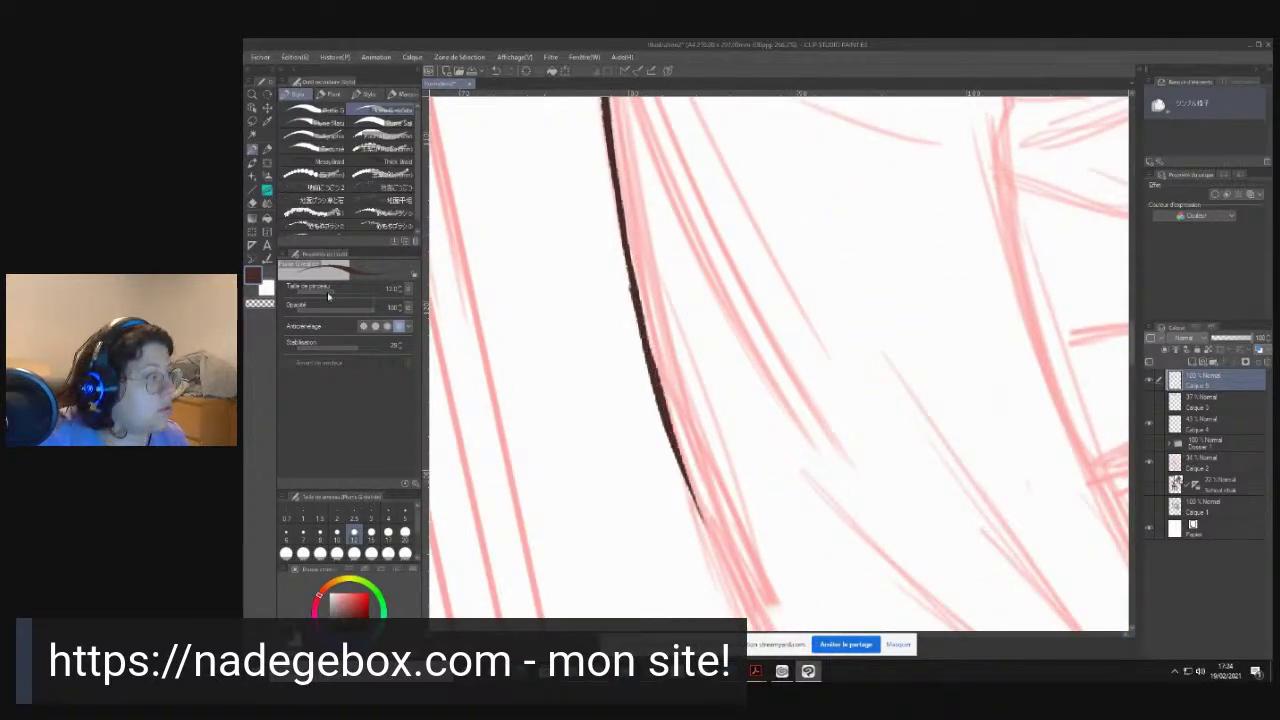
# - Set the brush stabilization to 100, draw a looping test stroke beside the torso and undo it
pyautogui.moveTo(355, 346); pyautogui.dragTo(431, 348)
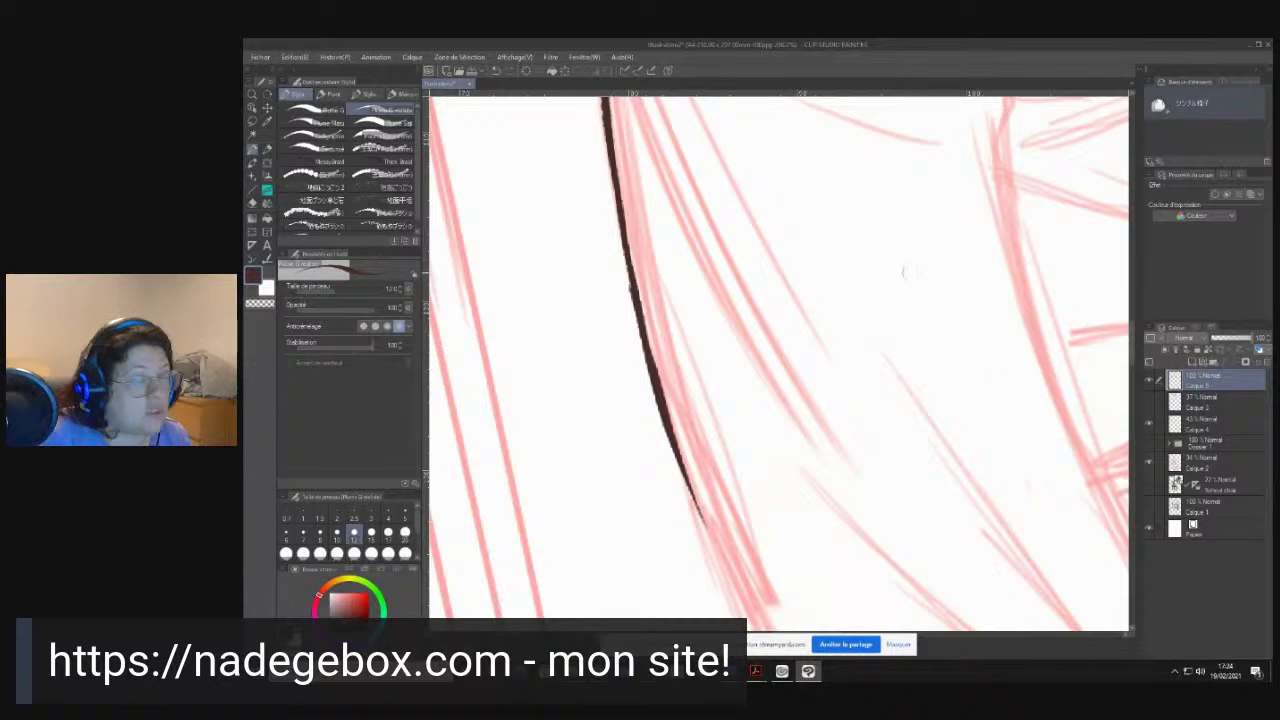
pyautogui.moveTo(850, 132)
pyautogui.mouseDown()
pyautogui.moveTo(802, 252)
pyautogui.moveTo(806, 580)
pyautogui.moveTo(850, 600)
pyautogui.moveTo(880, 420)
pyautogui.moveTo(815, 350)
pyautogui.moveTo(706, 345)
pyautogui.mouseUp()
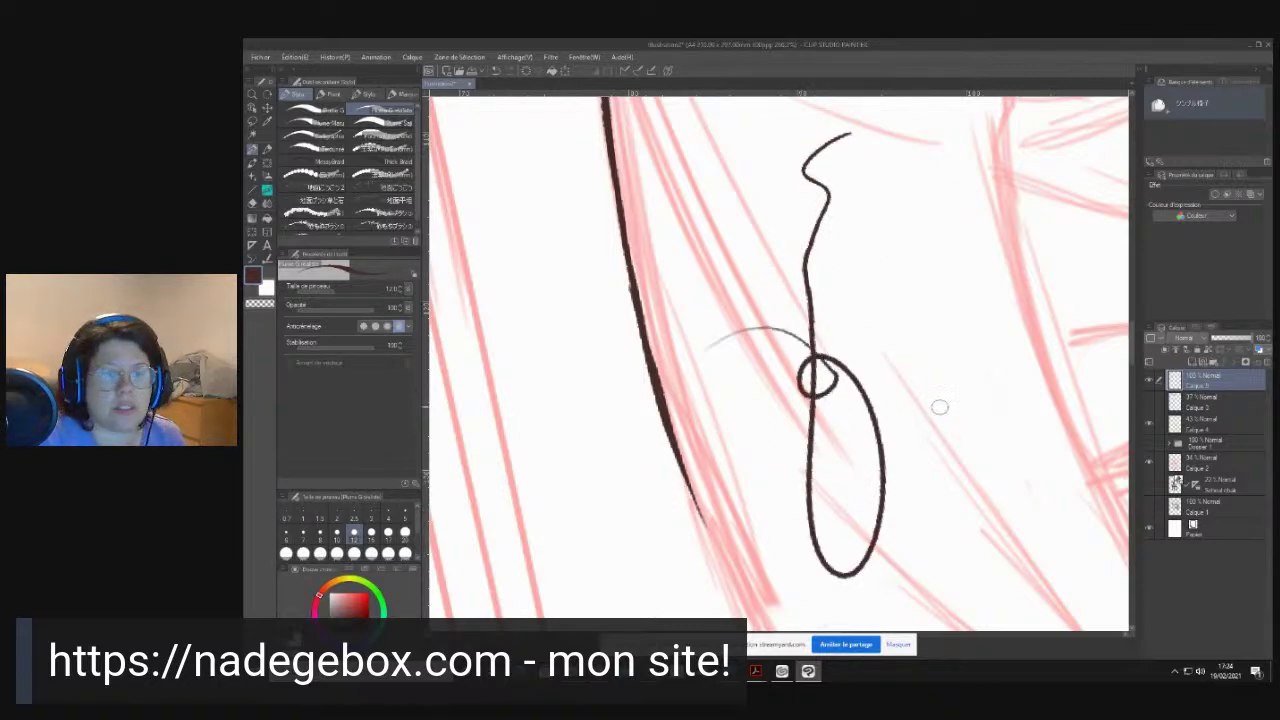
pyautogui.hotkey('ctrl', 'z')
# - Switch to Photoshop and create a new blank document with the document type Papier format international
pyautogui.click(643, 585)
pyautogui.click(278, 46)
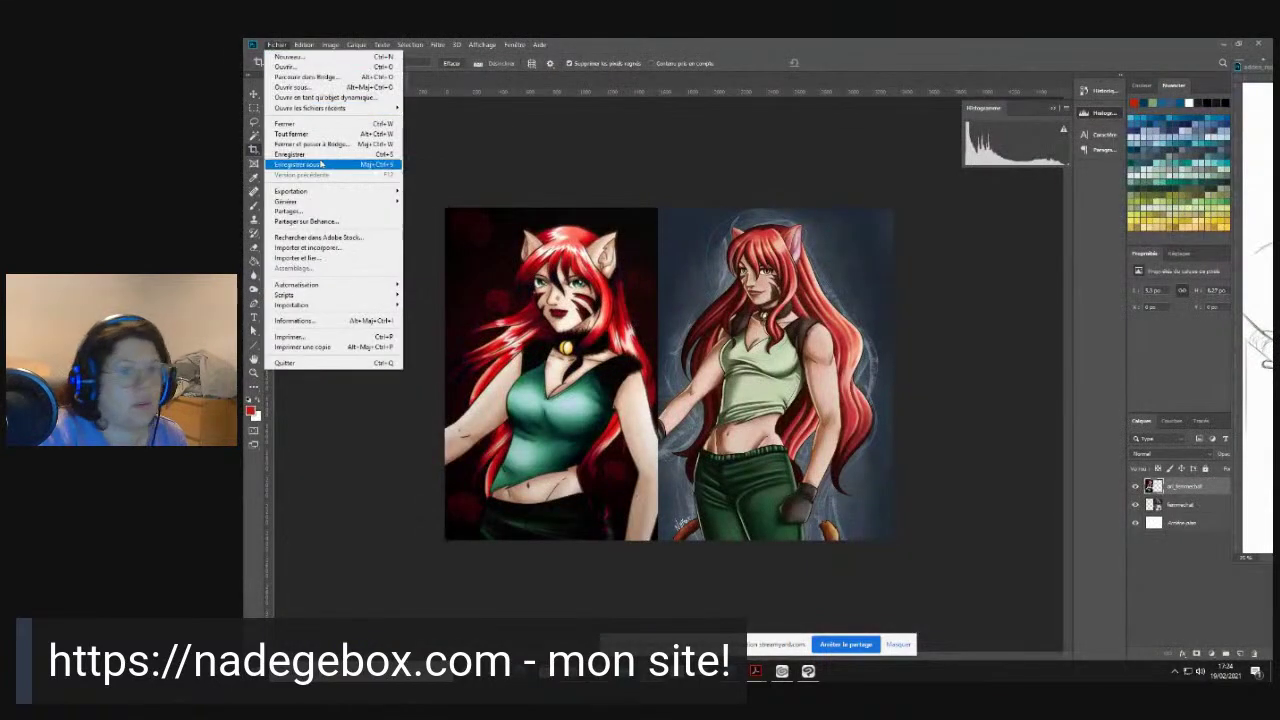
pyautogui.click(288, 57)
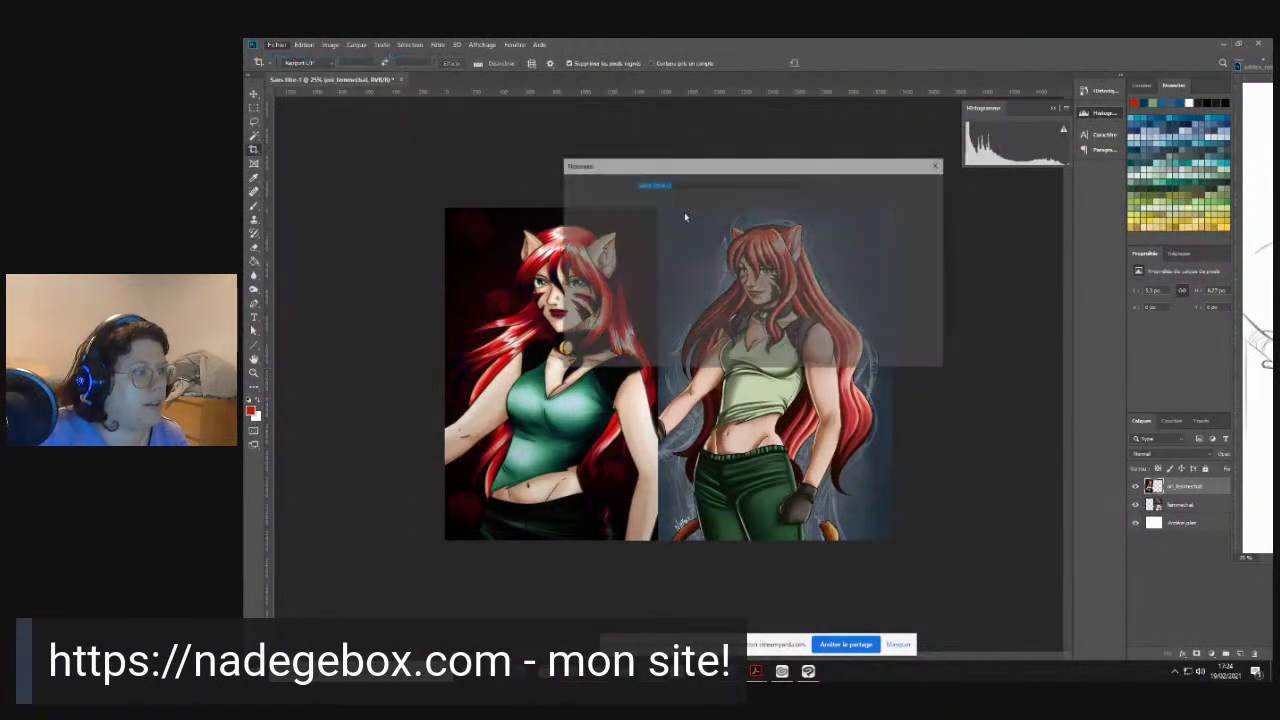
pyautogui.click(703, 203)
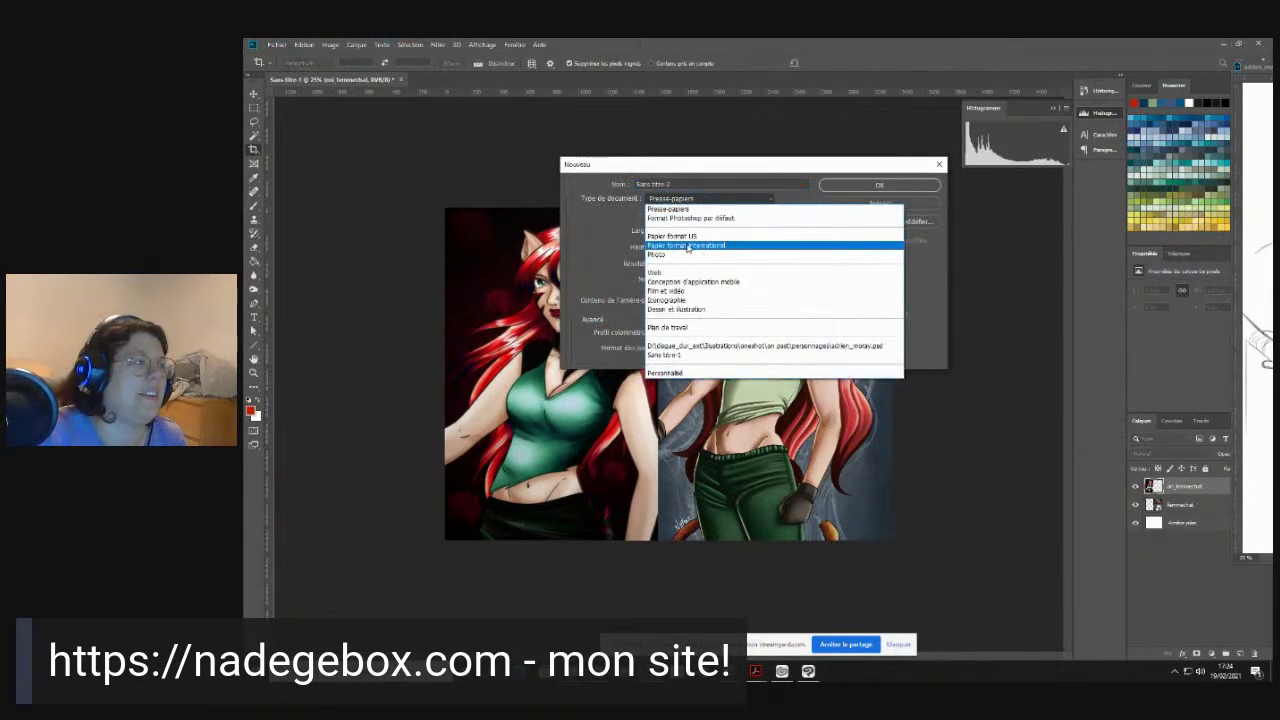
pyautogui.click(703, 248)
pyautogui.click(857, 189)
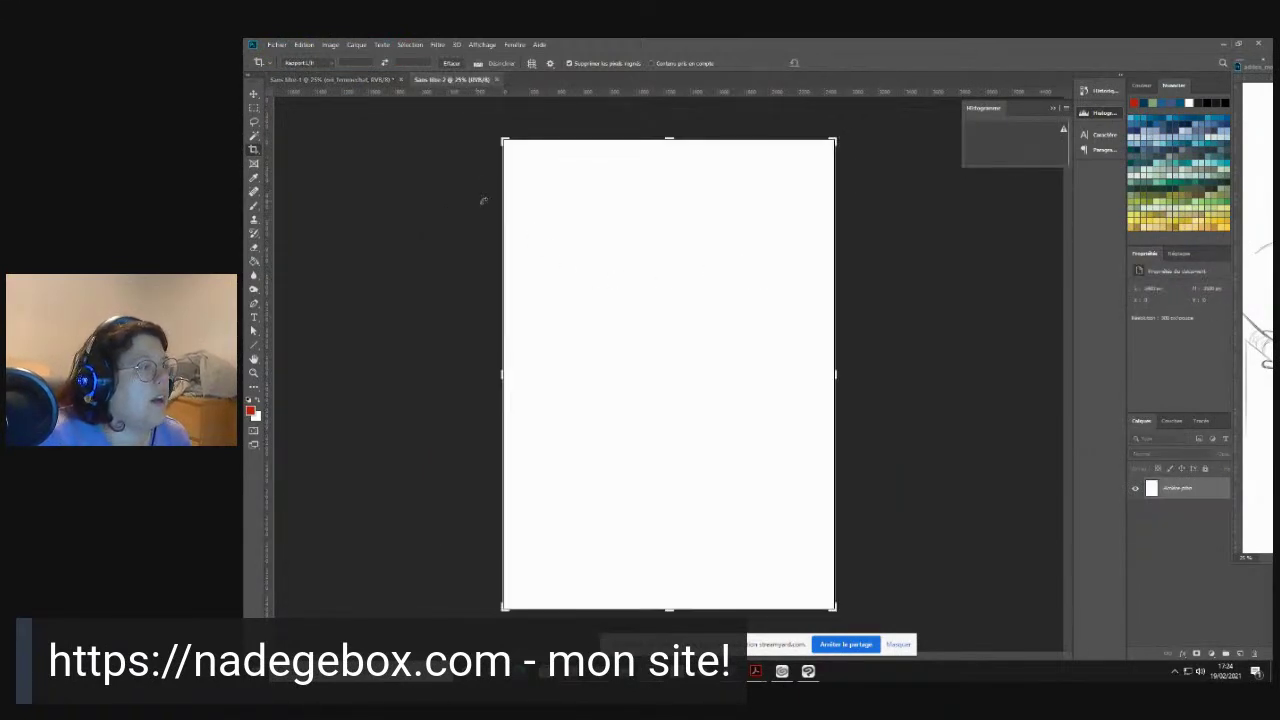
# - Choose the Brush tool, set its smoothing to 100 %, and pick a brush from the presets with a dark colour
pyautogui.click(253, 205)
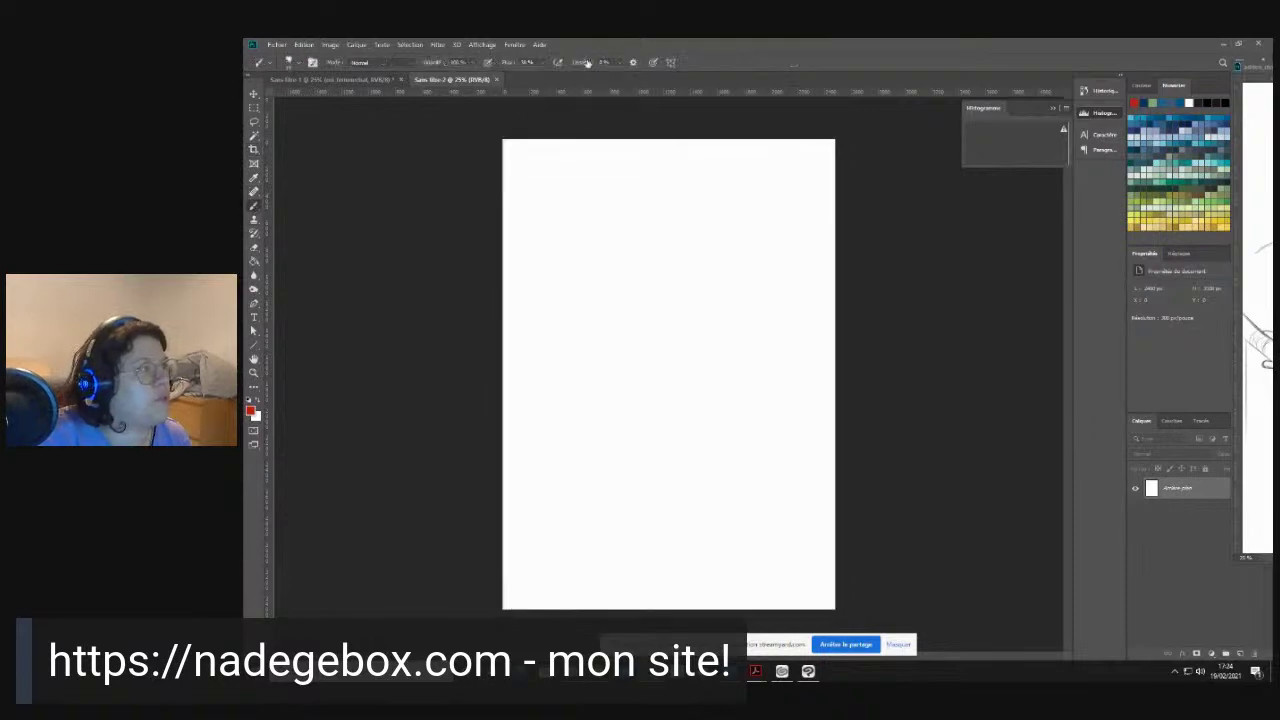
pyautogui.click(620, 62)
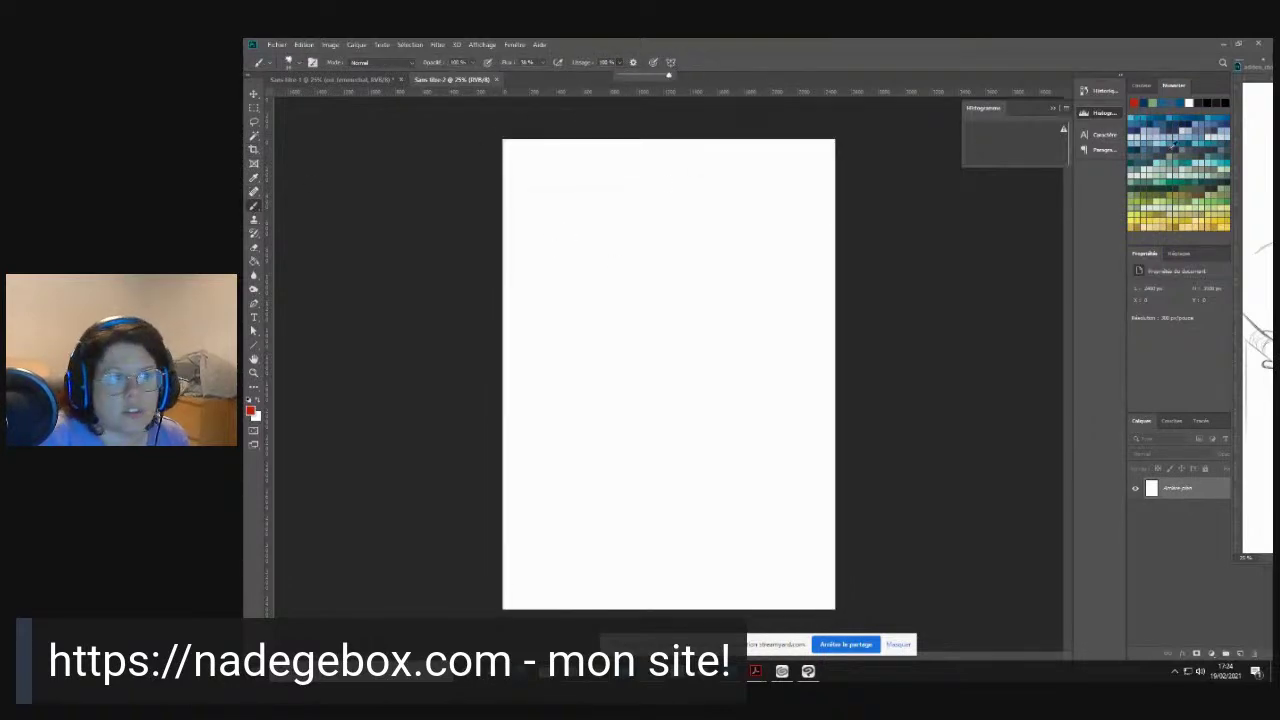
pyautogui.rightClick(675, 298)
pyautogui.moveTo(702, 296); pyautogui.dragTo(705, 298)
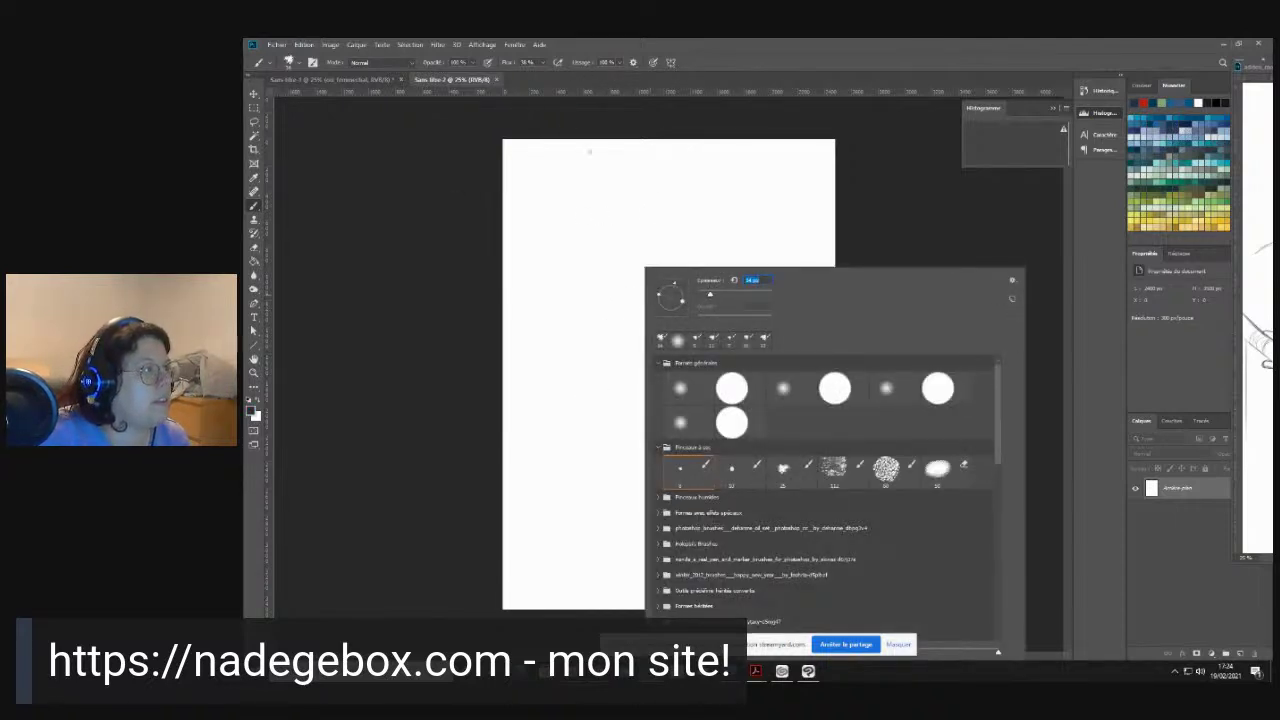
pyautogui.press('Return')
# - Draw winding, looping and jagged test strokes across the blank page to demonstrate brush smoothing
pyautogui.moveTo(643, 175)
pyautogui.mouseDown()
pyautogui.moveTo(633, 234)
pyautogui.moveTo(664, 266)
pyautogui.moveTo(568, 379)
pyautogui.moveTo(722, 427)
pyautogui.moveTo(622, 536)
pyautogui.moveTo(633, 559)
pyautogui.moveTo(696, 558)
pyautogui.moveTo(707, 460)
pyautogui.mouseUp()
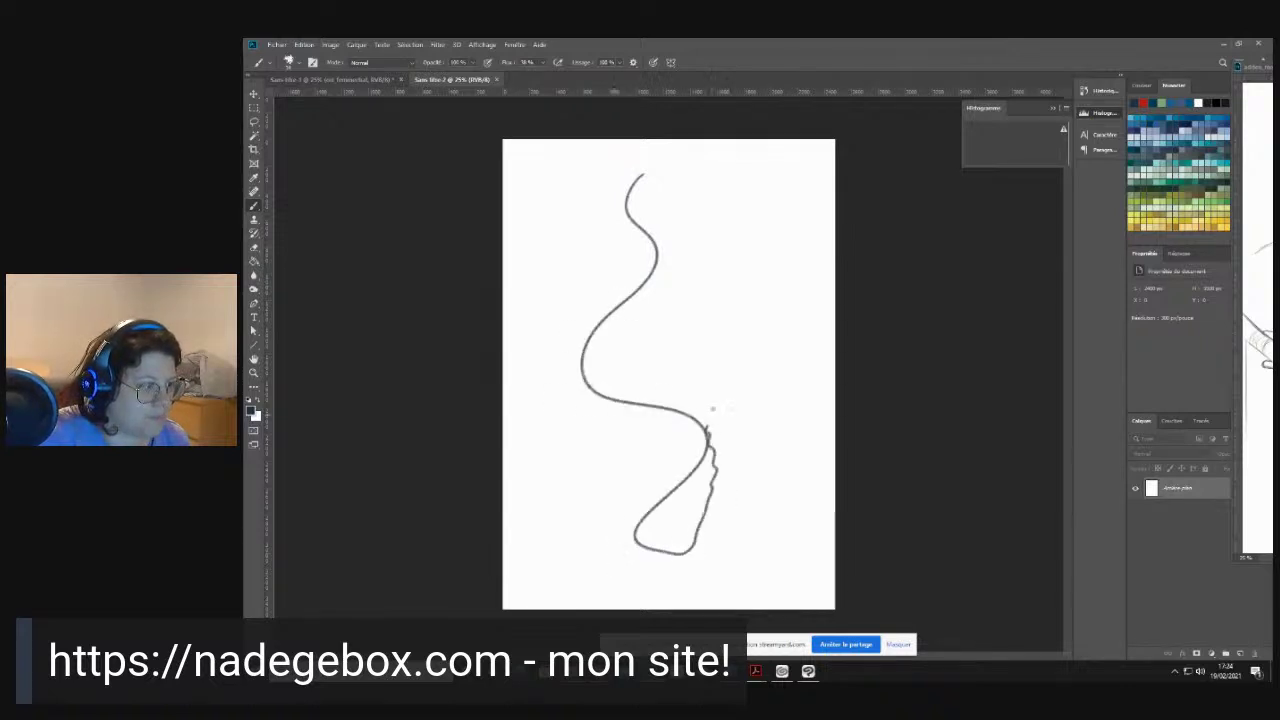
pyautogui.moveTo(716, 324)
pyautogui.mouseDown()
pyautogui.moveTo(708, 168)
pyautogui.moveTo(656, 394)
pyautogui.moveTo(730, 296)
pyautogui.moveTo(747, 440)
pyautogui.moveTo(791, 286)
pyautogui.moveTo(760, 380)
pyautogui.moveTo(575, 445)
pyautogui.moveTo(725, 395)
pyautogui.moveTo(772, 445)
pyautogui.moveTo(770, 488)
pyautogui.mouseUp()
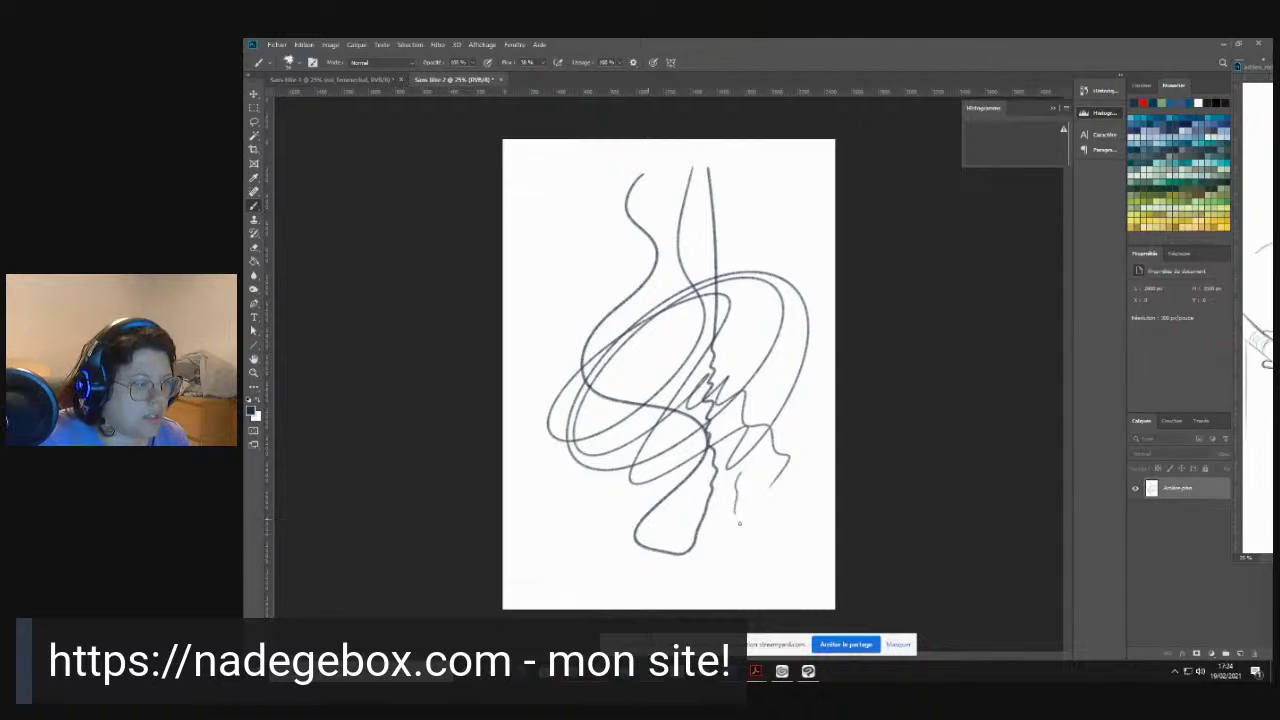
pyautogui.moveTo(776, 585); pyautogui.dragTo(791, 556)
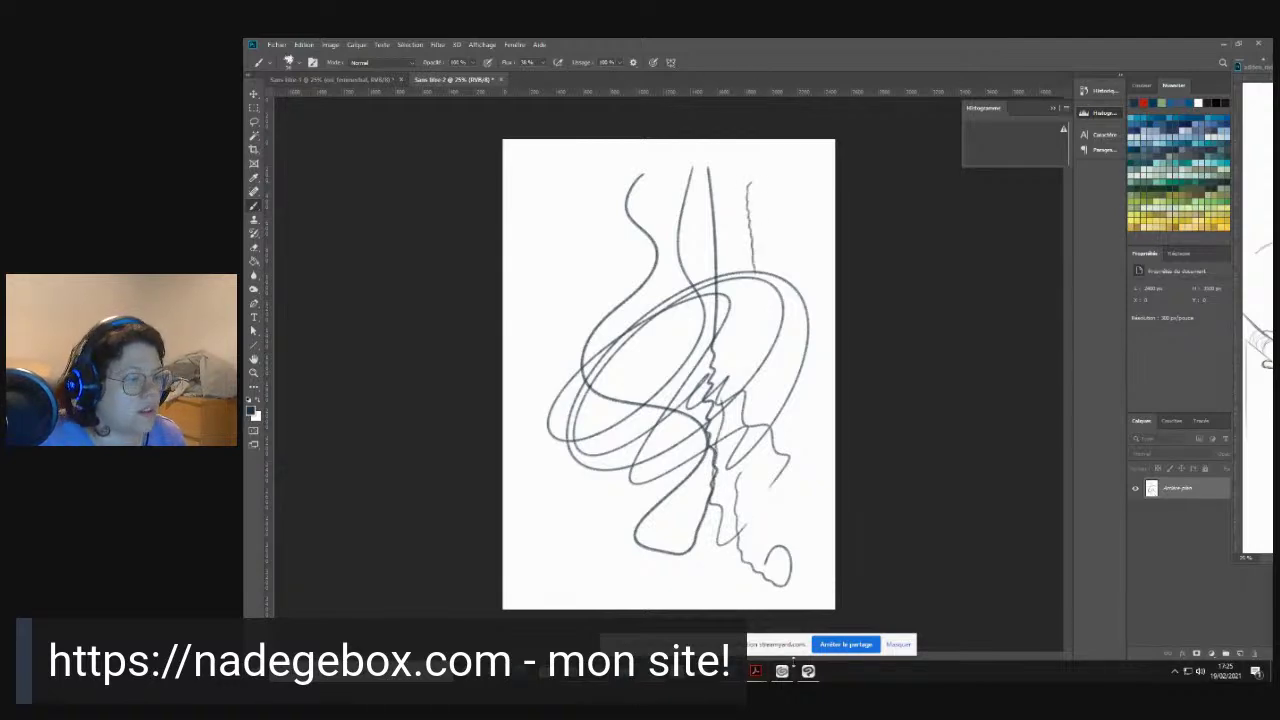
# - Switch back to Clip Studio Paint, draw a long vertical test stroke beside the torso edge and undo it
pyautogui.click(808, 671)
pyautogui.moveTo(757, 117); pyautogui.dragTo(760, 353)
pyautogui.moveTo(766, 399); pyautogui.dragTo(763, 600)
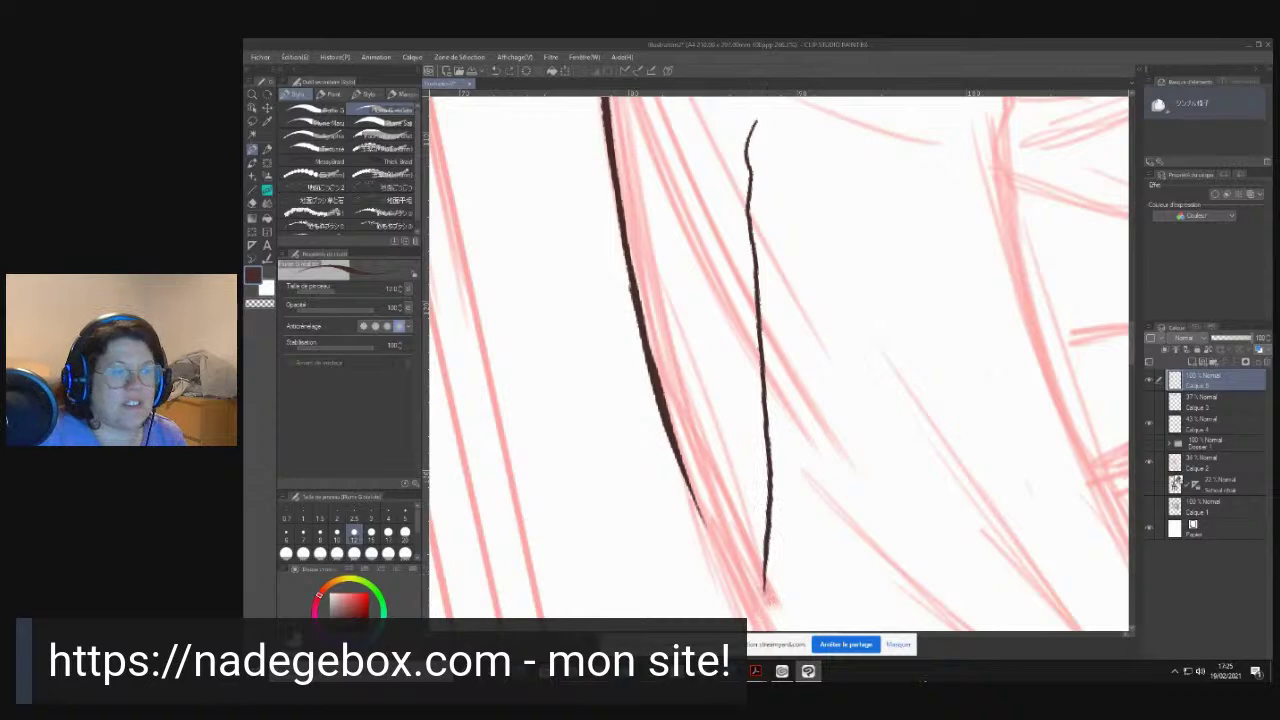
pyautogui.hotkey('ctrl', 'z')
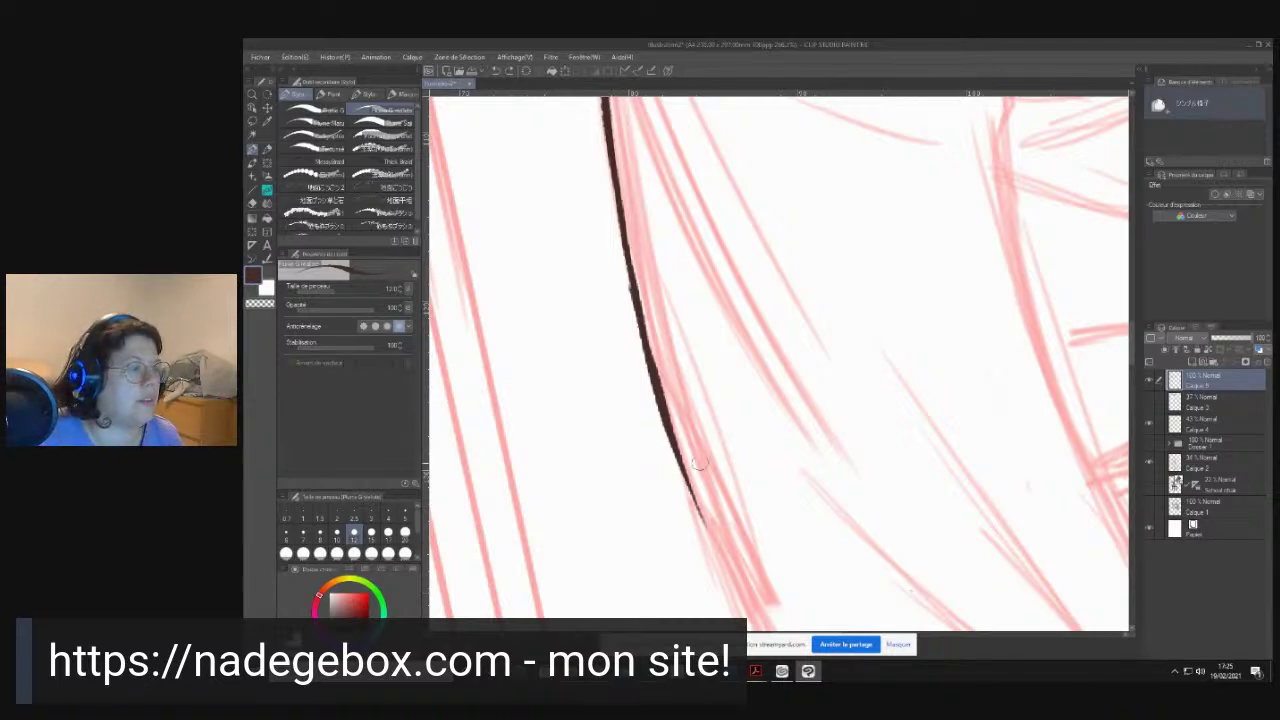
# - Extend the inked torso edge down to the waist and ink the angular outline of the shirt hem below it
pyautogui.moveTo(684, 480); pyautogui.dragTo(724, 582)
pyautogui.scroll(-3, 534, 386)
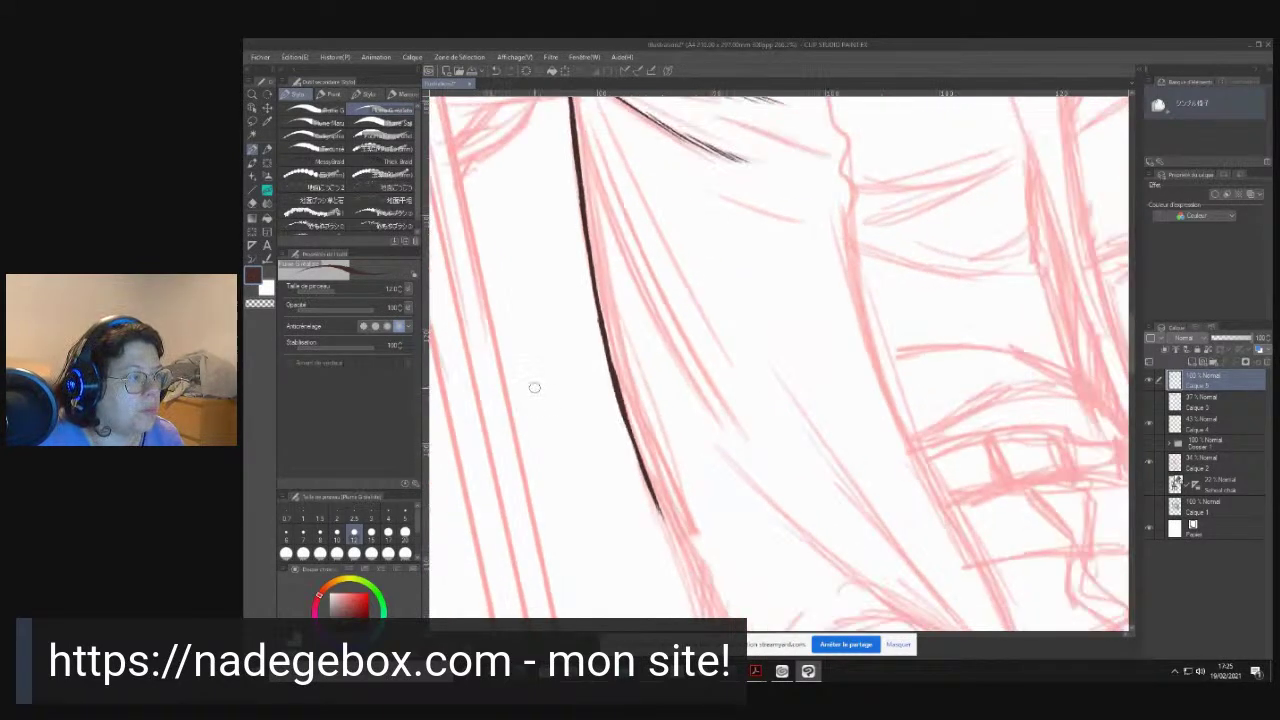
pyautogui.press('r')
pyautogui.moveTo(597, 434)
pyautogui.mouseDown()
pyautogui.moveTo(627, 243)
pyautogui.moveTo(703, 217)
pyautogui.moveTo(574, 410)
pyautogui.mouseUp()
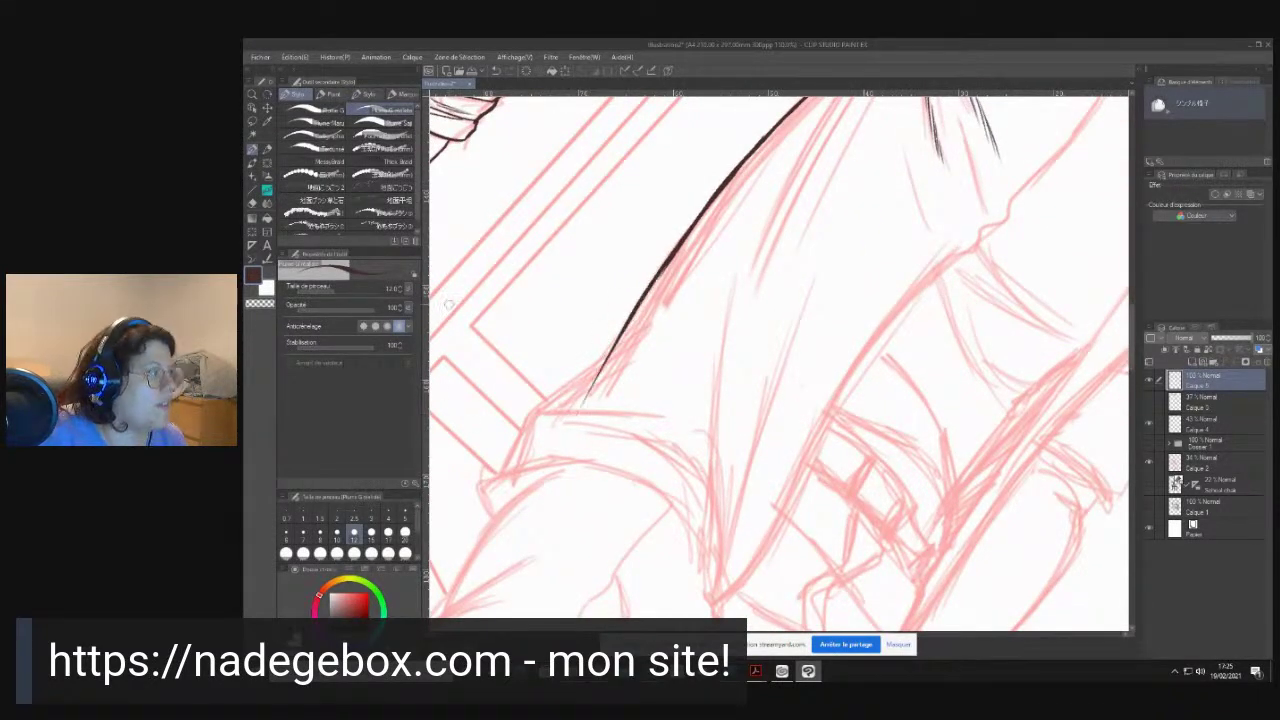
pyautogui.moveTo(597, 346)
pyautogui.mouseDown()
pyautogui.moveTo(677, 311)
pyautogui.moveTo(592, 382)
pyautogui.moveTo(545, 461)
pyautogui.moveTo(556, 483)
pyautogui.moveTo(548, 459)
pyautogui.mouseUp()
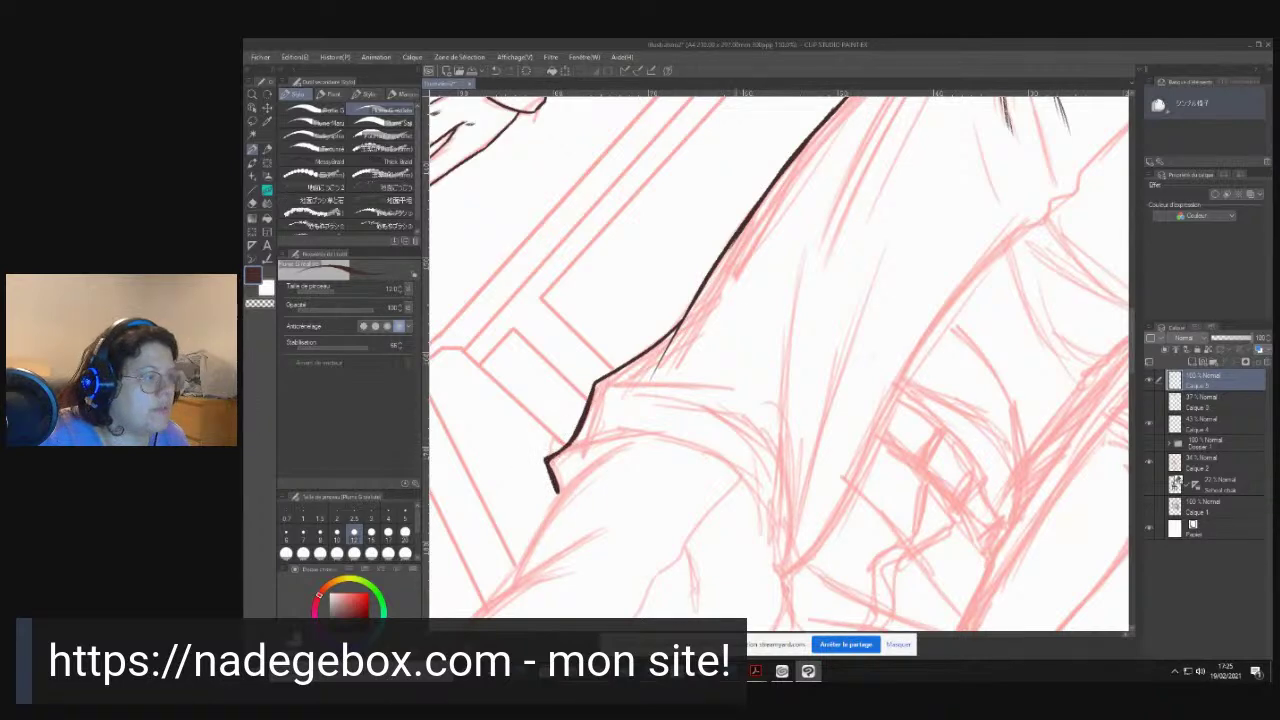
# - Ink the curved underside of the rolled sleeve behind the chair's backrest post
pyautogui.scroll(-6, 698, 372)
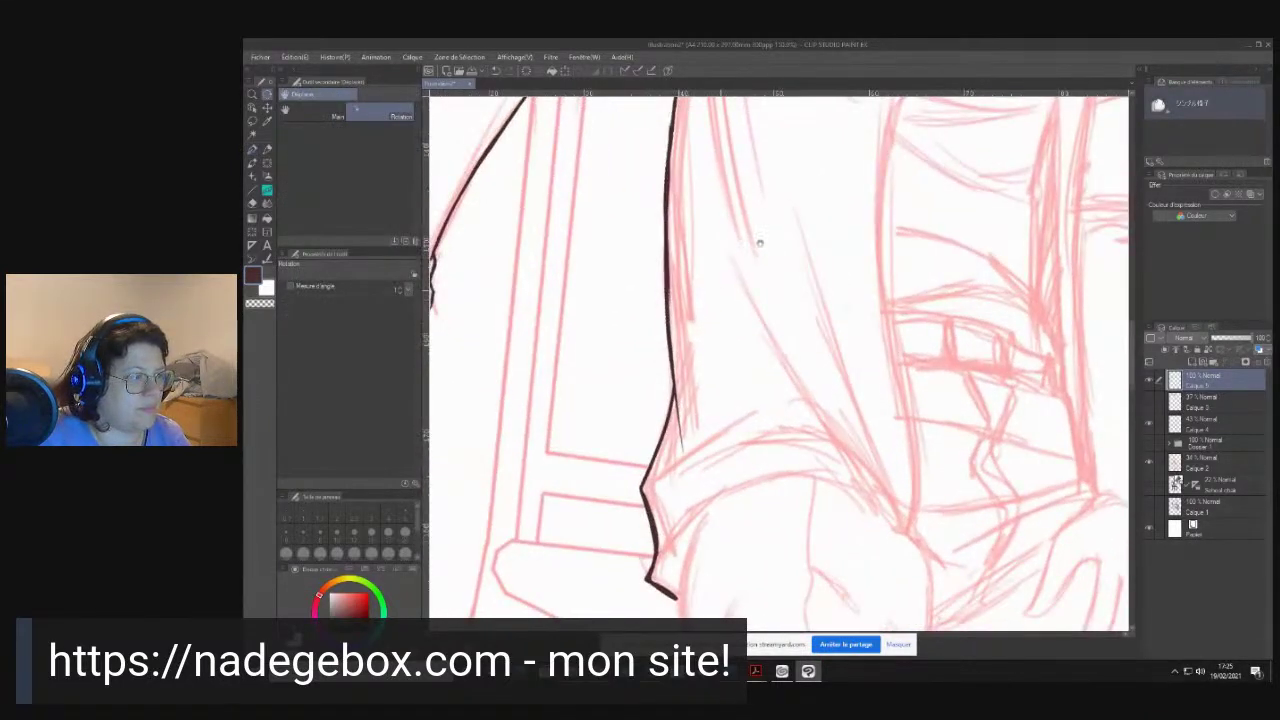
pyautogui.moveTo(717, 500); pyautogui.dragTo(803, 404)
pyautogui.press('r')
pyautogui.moveTo(824, 262)
pyautogui.mouseDown()
pyautogui.moveTo(792, 247)
pyautogui.moveTo(804, 249)
pyautogui.mouseUp()
pyautogui.press('p')
pyautogui.moveTo(514, 333); pyautogui.dragTo(520, 289)
pyautogui.moveTo(548, 342)
pyautogui.mouseDown()
pyautogui.moveTo(616, 390)
pyautogui.moveTo(560, 338)
pyautogui.moveTo(596, 374)
pyautogui.moveTo(568, 316)
pyautogui.moveTo(586, 356)
pyautogui.moveTo(560, 370)
pyautogui.moveTo(581, 407)
pyautogui.mouseUp()
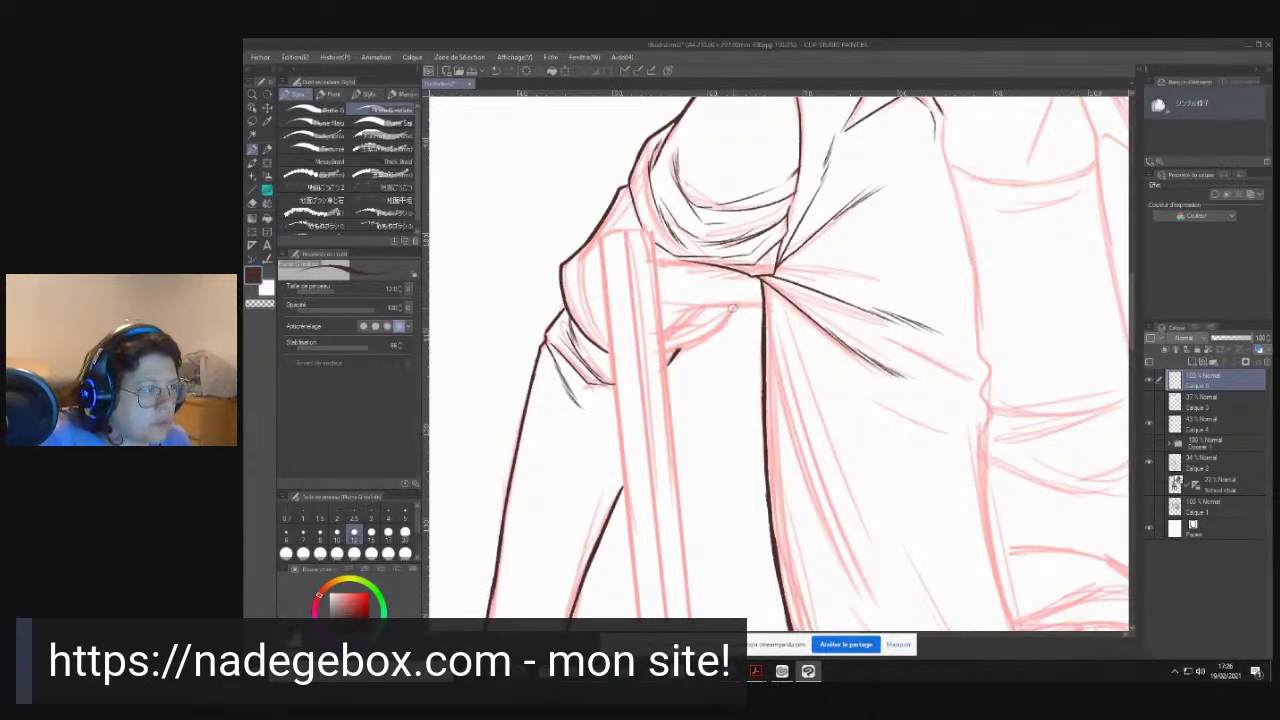
pyautogui.moveTo(702, 342); pyautogui.dragTo(663, 352)
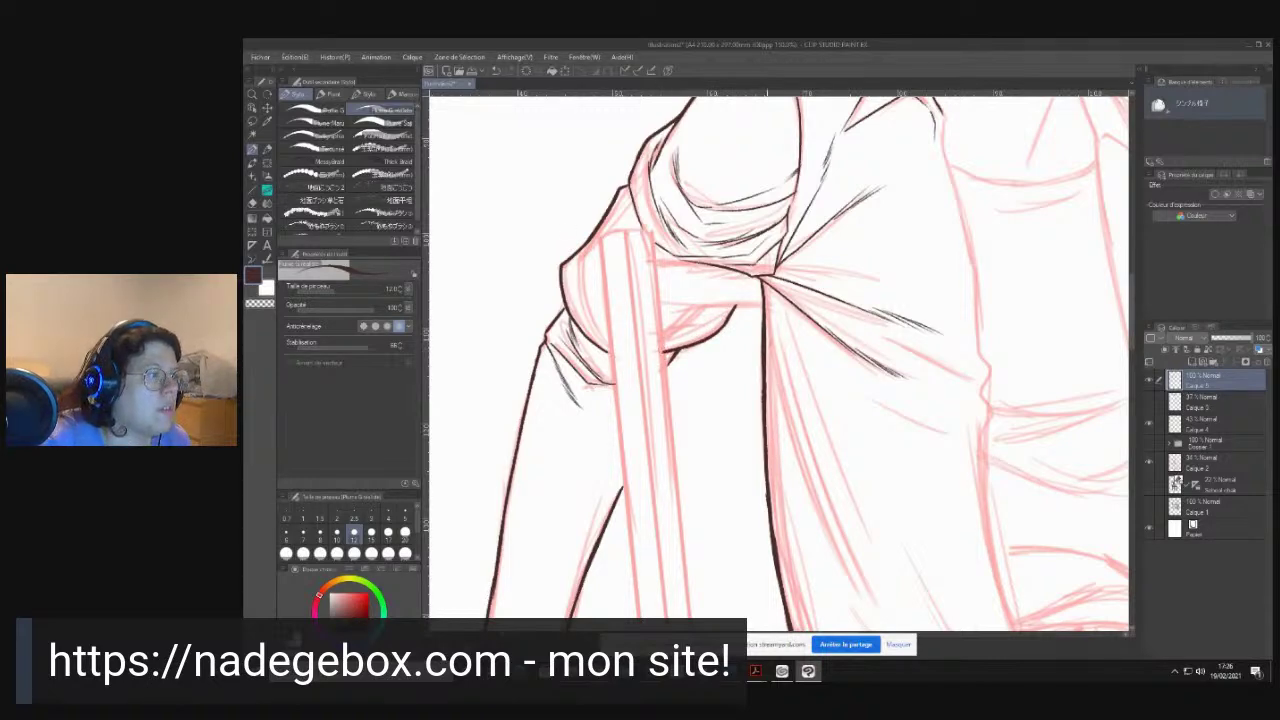
pyautogui.moveTo(734, 309)
pyautogui.mouseDown()
pyautogui.moveTo(690, 339)
pyautogui.moveTo(661, 340)
pyautogui.mouseUp()
pyautogui.moveTo(570, 252); pyautogui.dragTo(606, 350)
# - Choose the straight line tool, try test lines beside the arm at sizes 10 and 7, undo them, and keep size 7
pyautogui.click(252, 190)
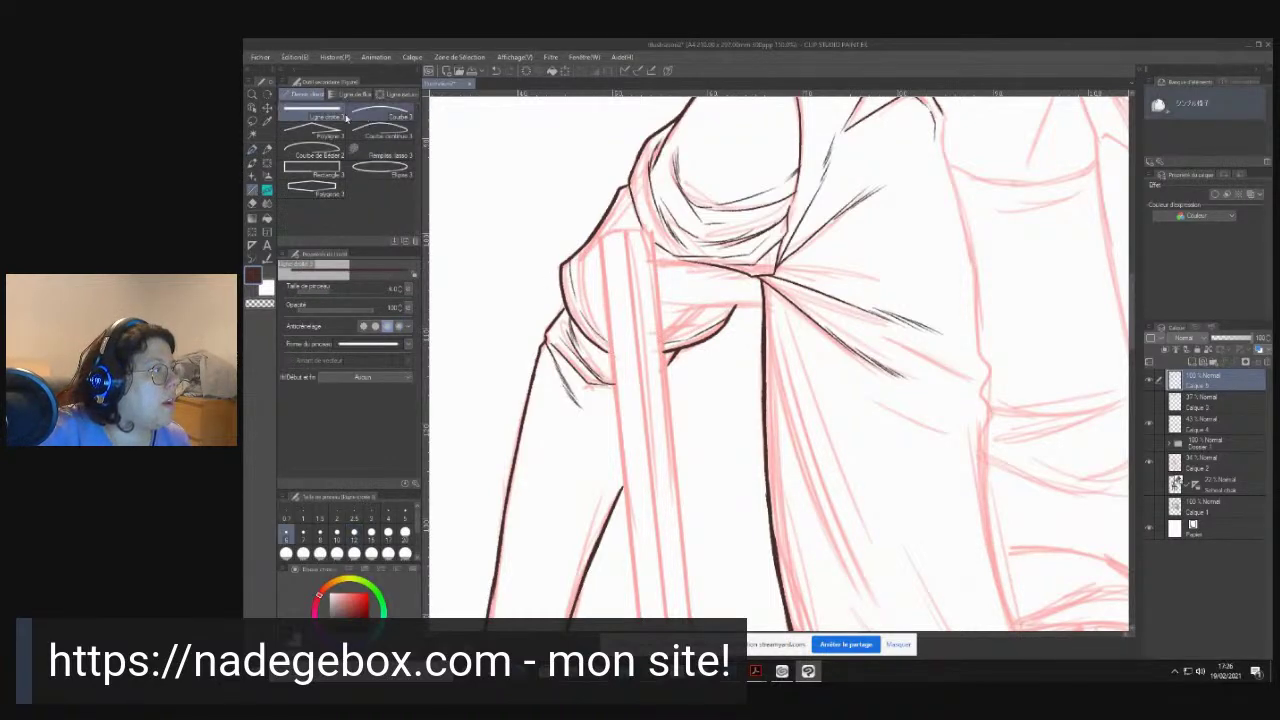
pyautogui.click(337, 532)
pyautogui.moveTo(509, 172); pyautogui.dragTo(503, 376)
pyautogui.hotkey('ctrl', 'z')
pyautogui.click(303, 532)
pyautogui.moveTo(474, 173); pyautogui.dragTo(475, 215)
pyautogui.moveTo(475, 263); pyautogui.dragTo(492, 402)
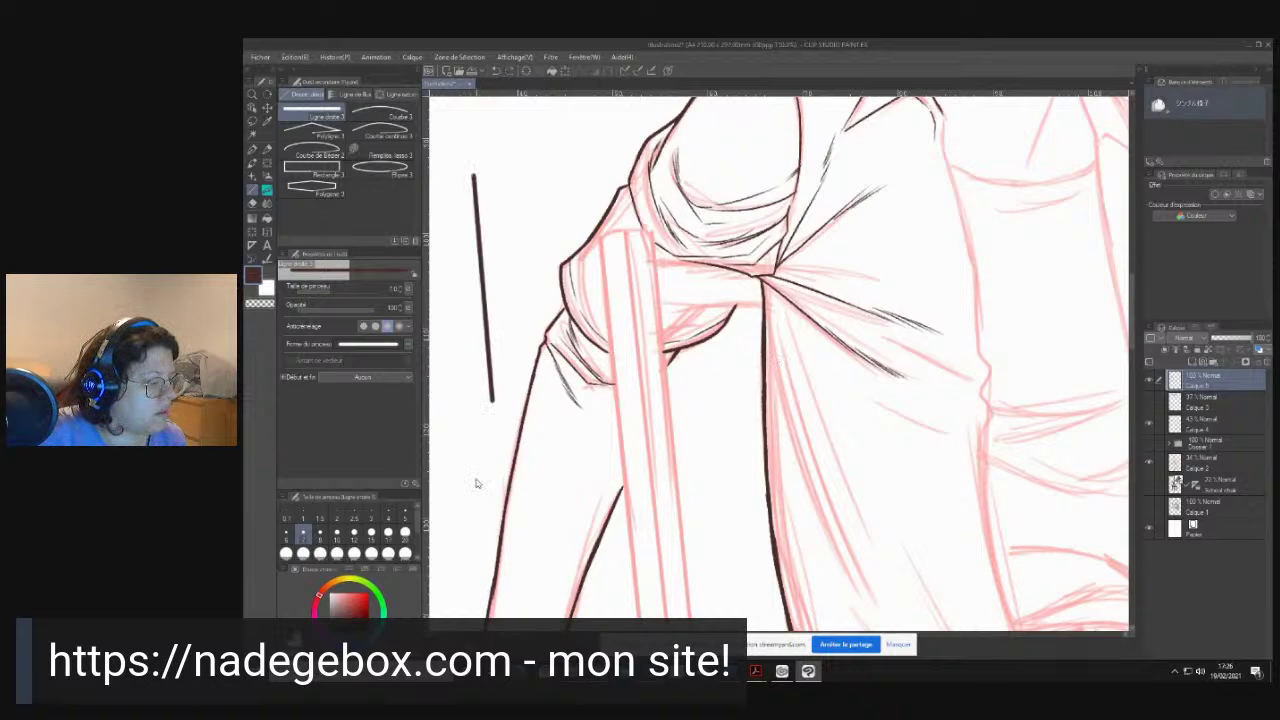
pyautogui.hotkey('ctrl', 'z')
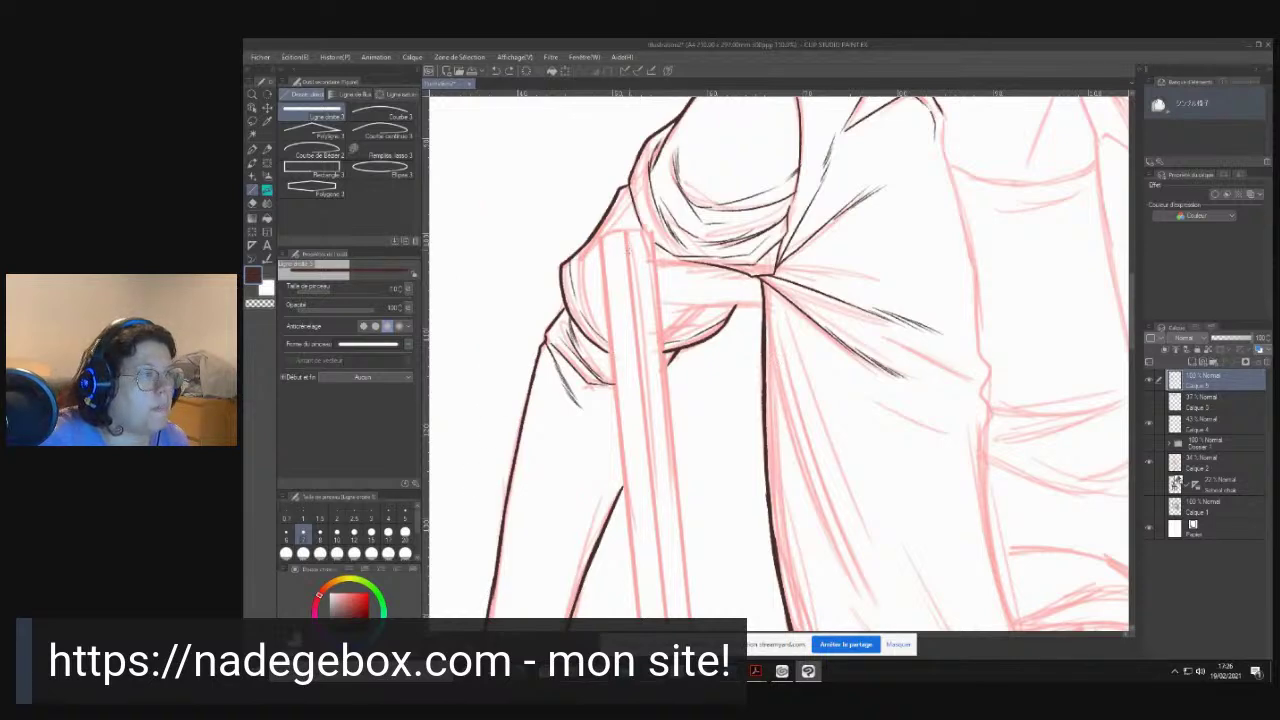
# - Ink the chair's outer edge with straight lines down the backrest post and leg, bridging the gap at seat level with the pen
pyautogui.scroll(-4, 635, 227)
pyautogui.moveTo(593, 380); pyautogui.dragTo(589, 268)
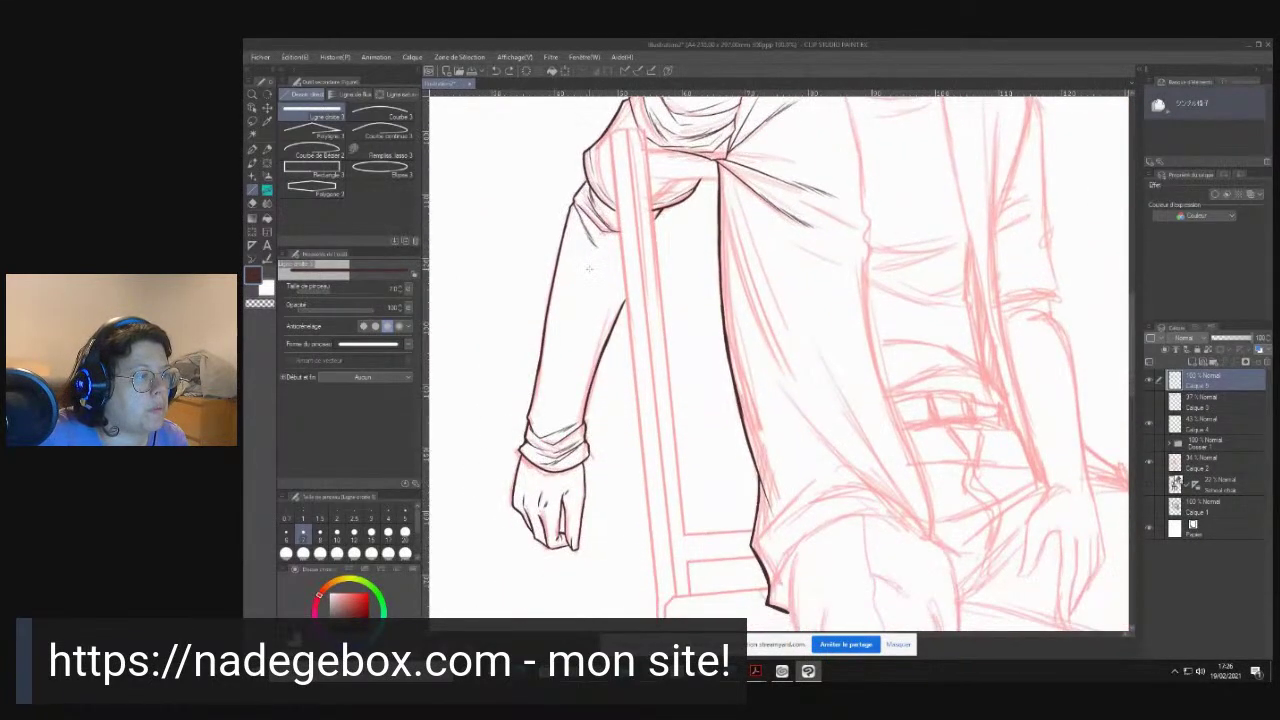
pyautogui.moveTo(610, 130)
pyautogui.mouseDown()
pyautogui.moveTo(659, 610)
pyautogui.moveTo(655, 280)
pyautogui.moveTo(686, 208)
pyautogui.moveTo(682, 571)
pyautogui.mouseUp()
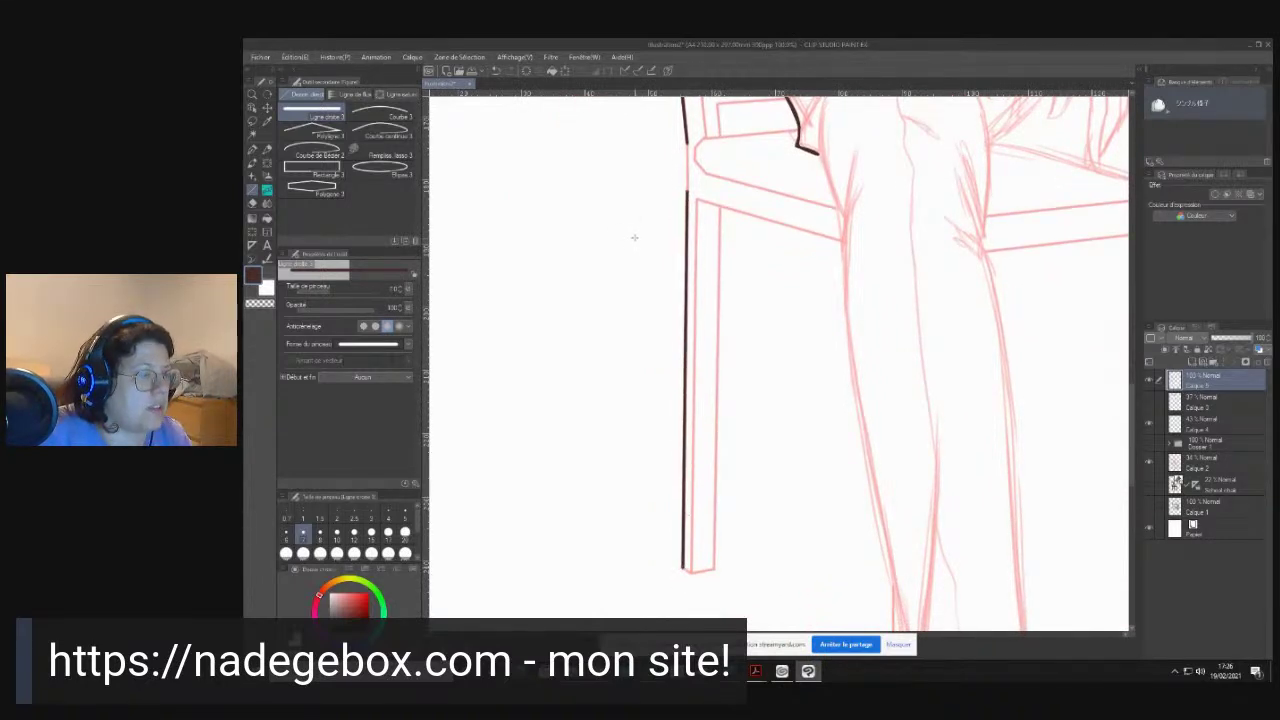
pyautogui.press('p')
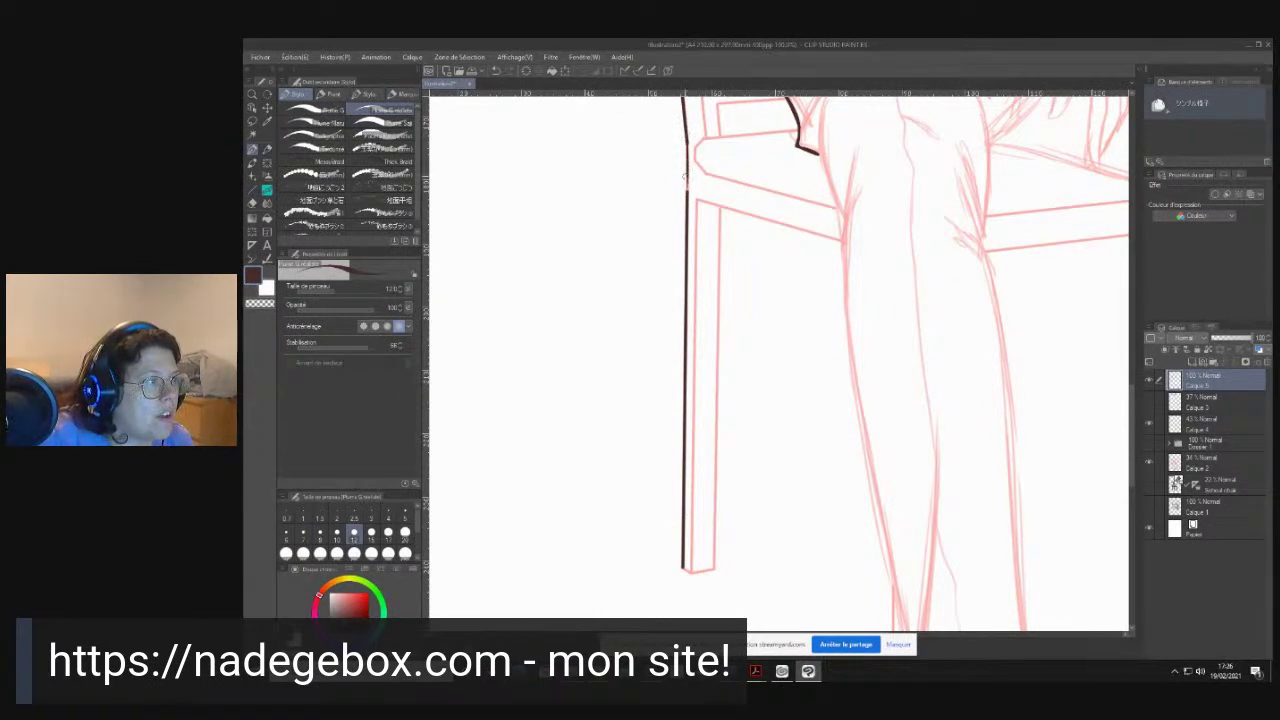
pyautogui.moveTo(686, 136); pyautogui.dragTo(686, 190)
pyautogui.moveTo(687, 134); pyautogui.dragTo(687, 196)
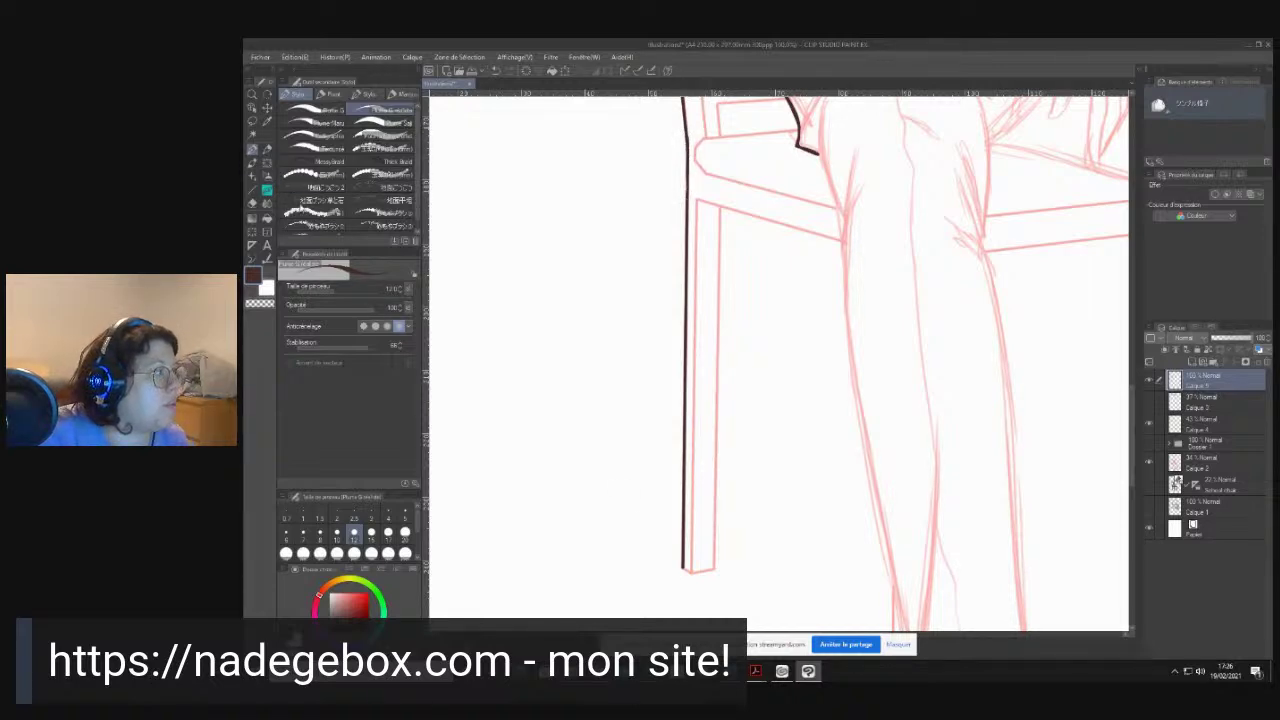
# - Outline the chair leg's foot and far edge, and ink the seat's lower edge and the leg's inner line at size 5
pyautogui.press('u')
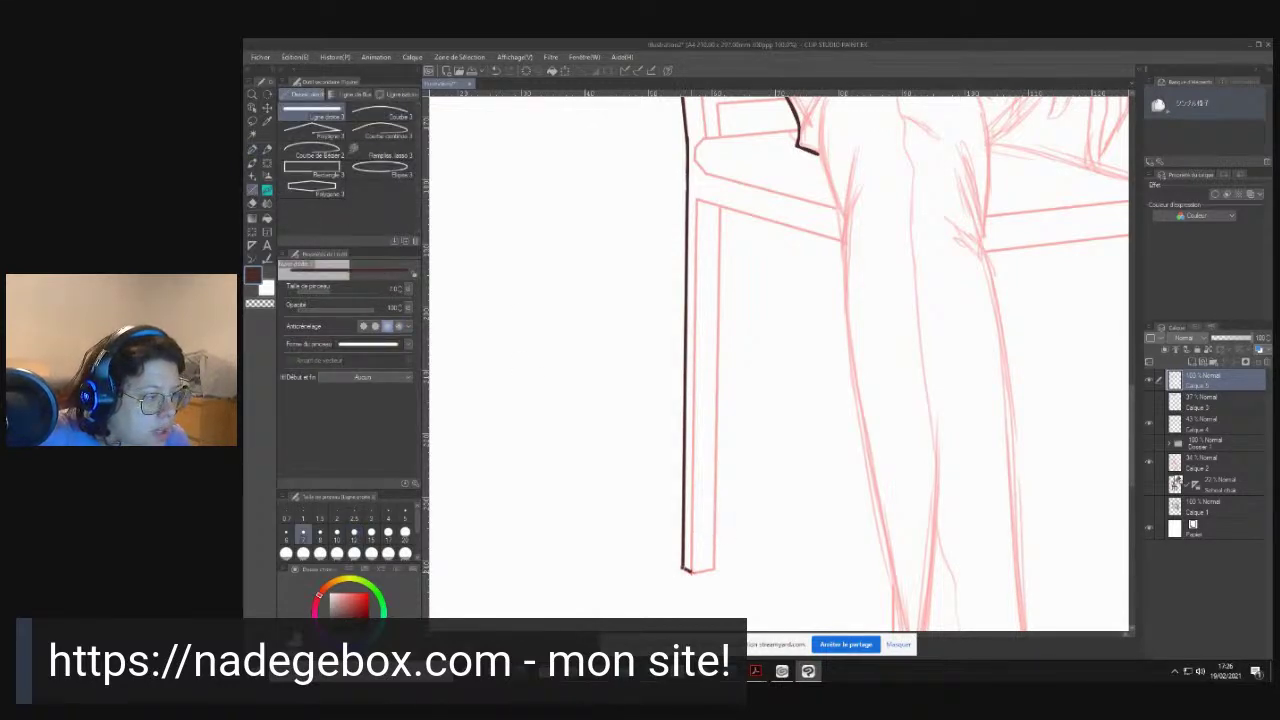
pyautogui.moveTo(691, 572)
pyautogui.mouseDown()
pyautogui.moveTo(714, 569)
pyautogui.moveTo(720, 205)
pyautogui.mouseUp()
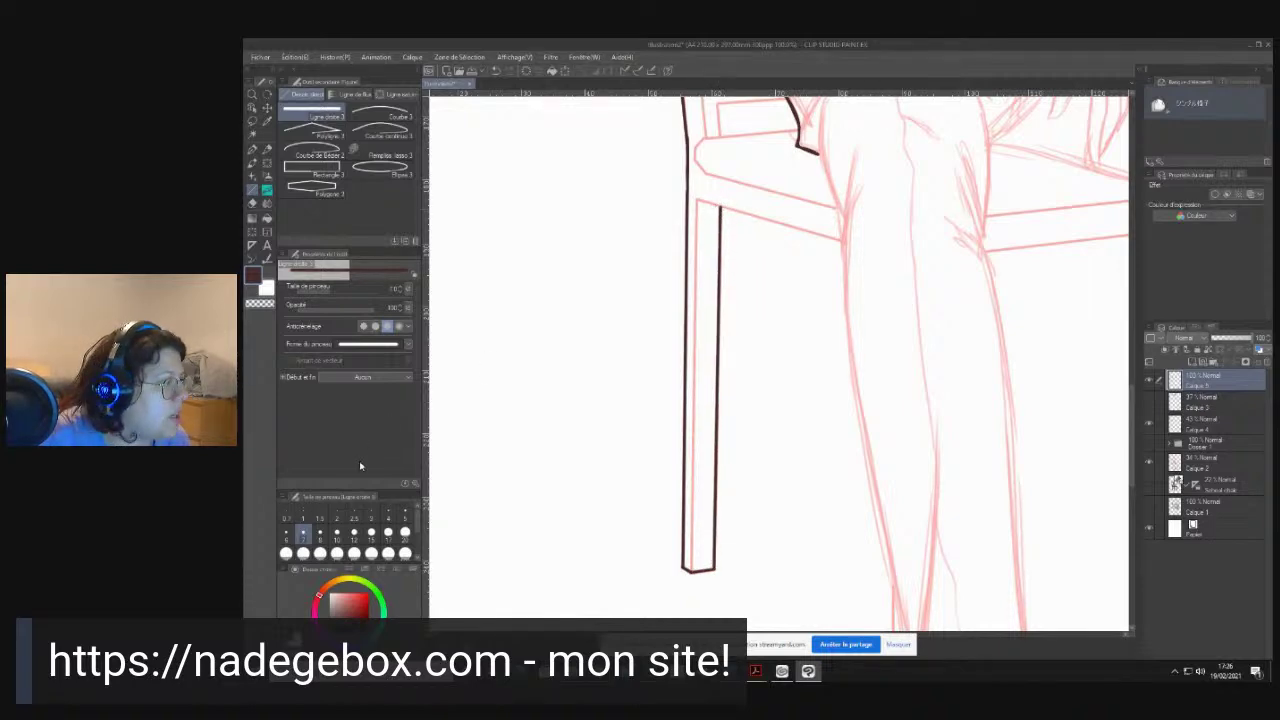
pyautogui.click(405, 514)
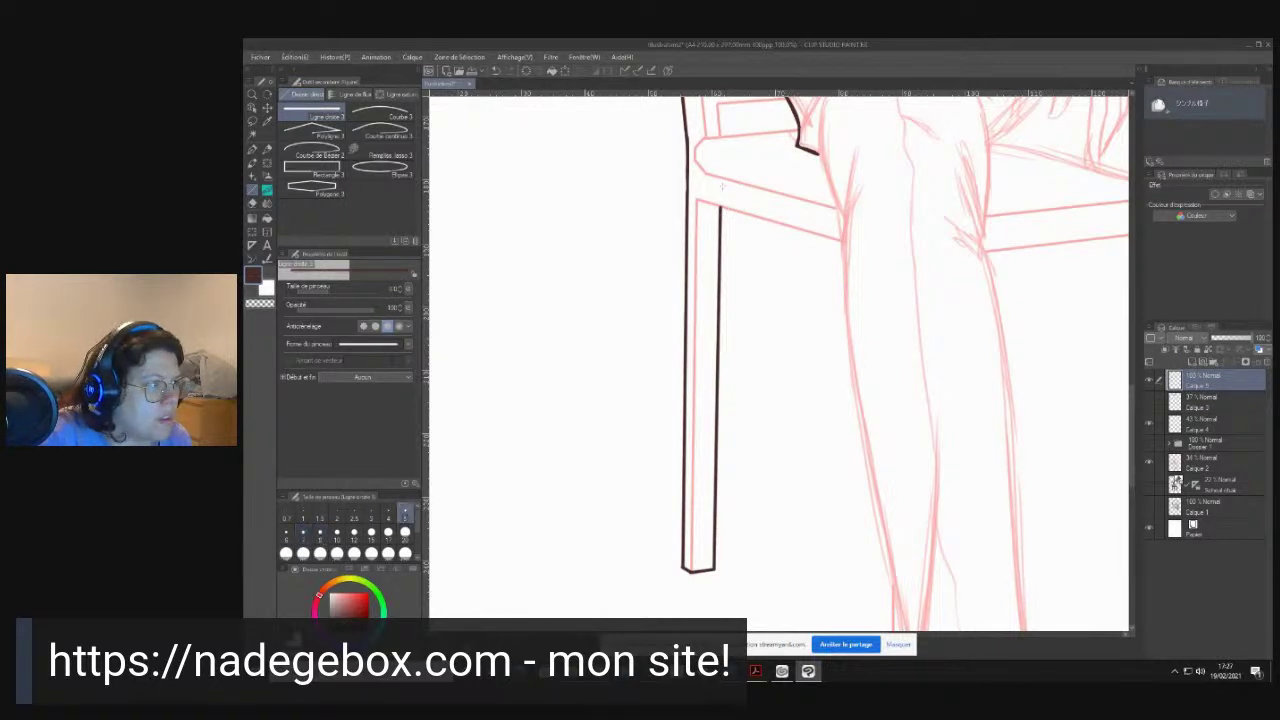
pyautogui.moveTo(697, 200)
pyautogui.mouseDown()
pyautogui.moveTo(862, 248)
pyautogui.moveTo(842, 240)
pyautogui.mouseUp()
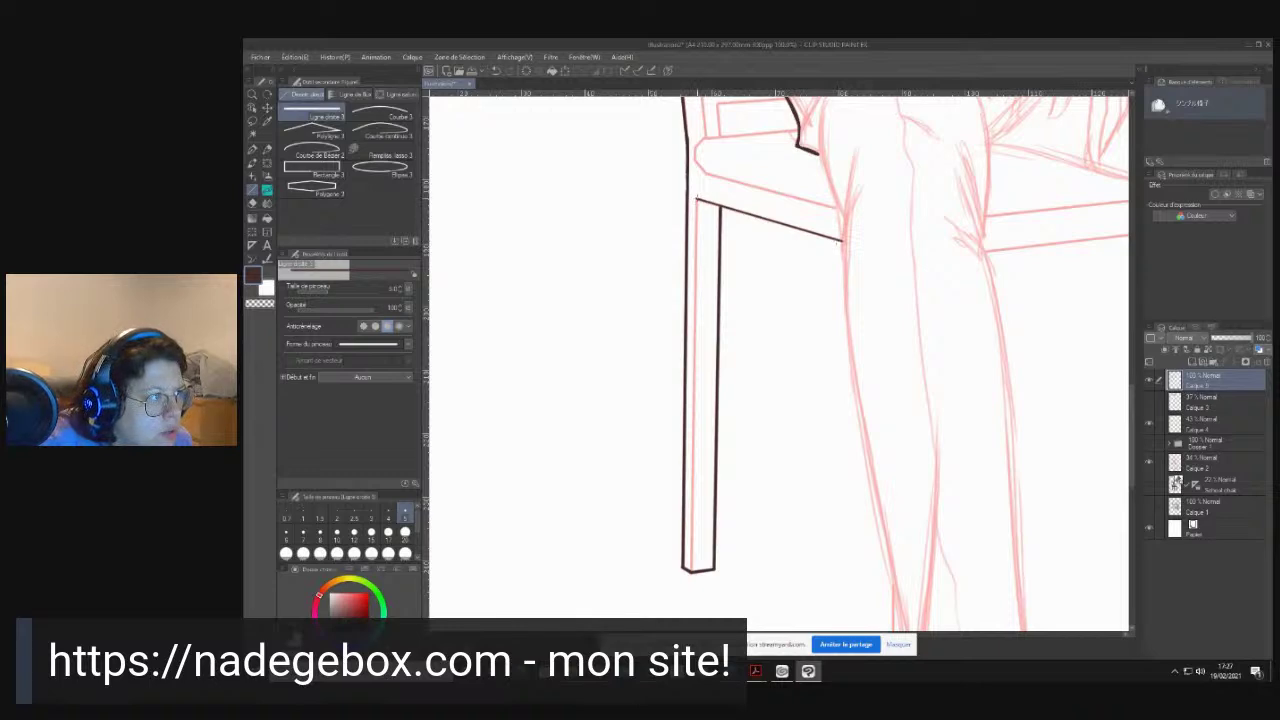
pyautogui.moveTo(697, 199); pyautogui.dragTo(693, 570)
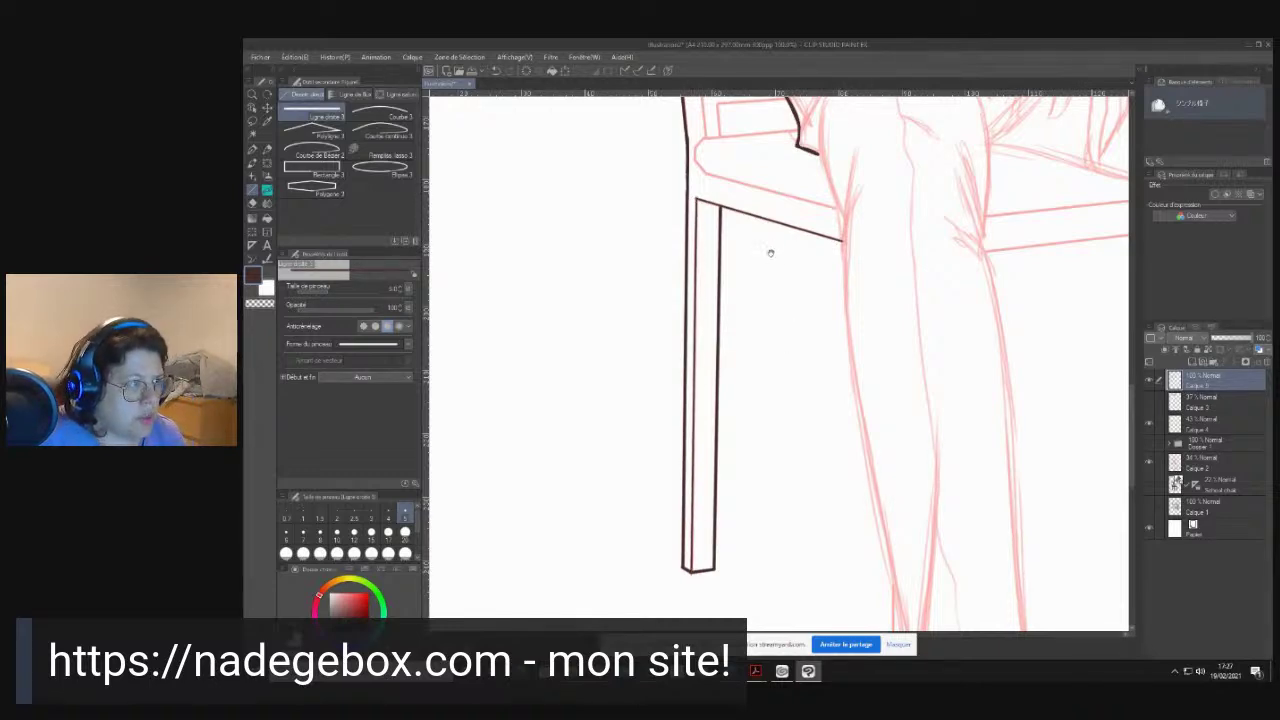
# - Ink the inner line of the chair's backrest post from the sleeve down to the seat
pyautogui.moveTo(771, 253); pyautogui.dragTo(704, 463)
pyautogui.moveTo(700, 357); pyautogui.dragTo(709, 457)
pyautogui.moveTo(689, 412); pyautogui.dragTo(713, 541)
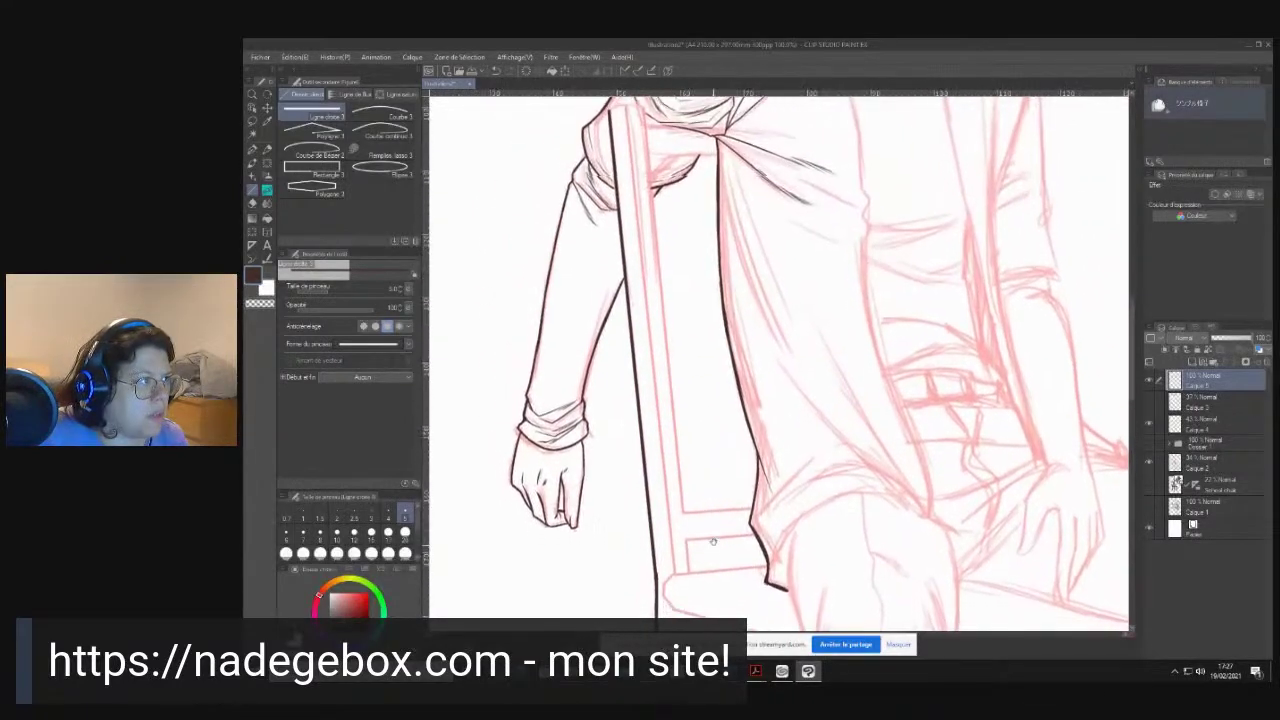
pyautogui.moveTo(627, 104)
pyautogui.mouseDown()
pyautogui.moveTo(686, 549)
pyautogui.moveTo(676, 572)
pyautogui.mouseUp()
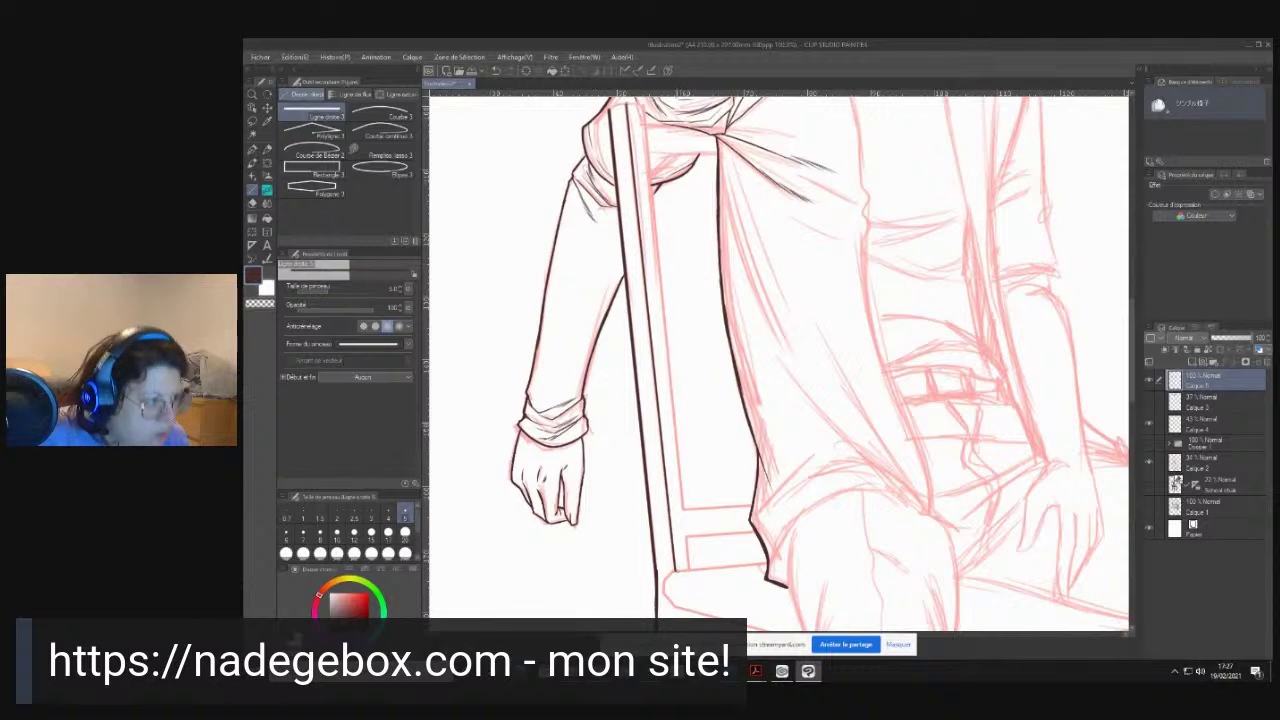
# - Ink the top end of the chair's backrest post and the upper edge of the crossbar with straight lines
pyautogui.scroll(2, 780, 360)
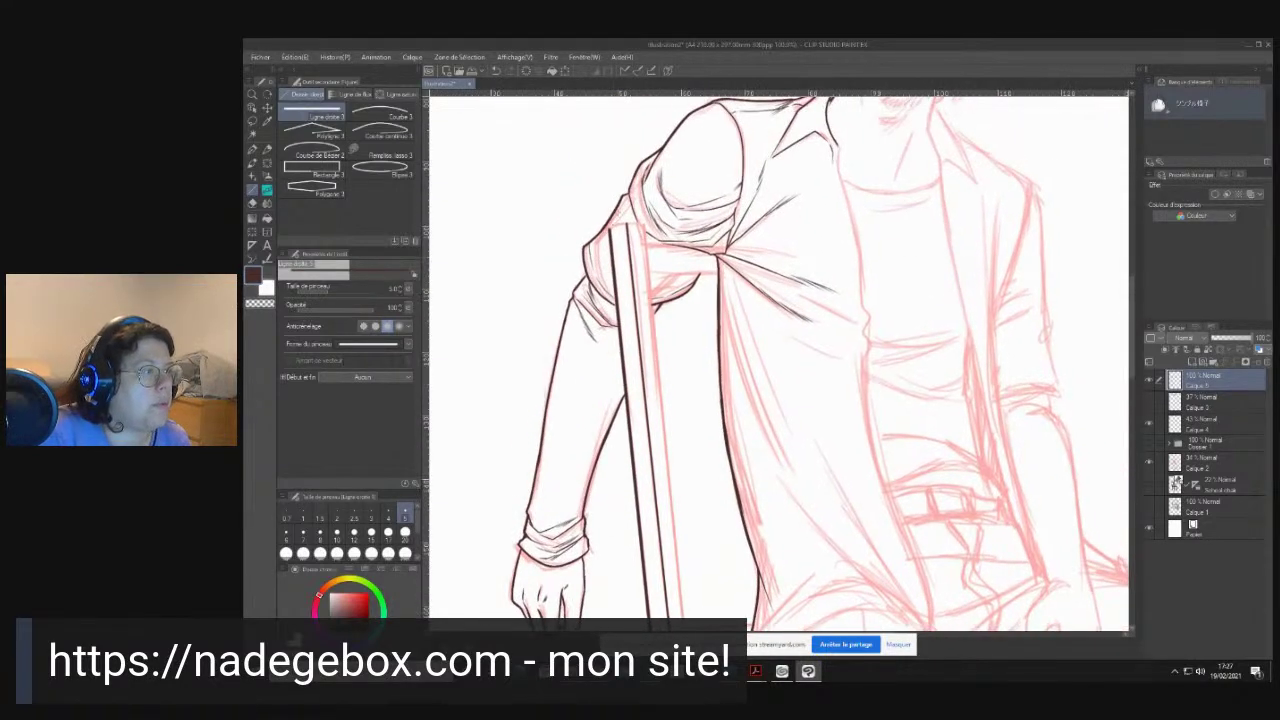
pyautogui.scroll(2, 656, 214)
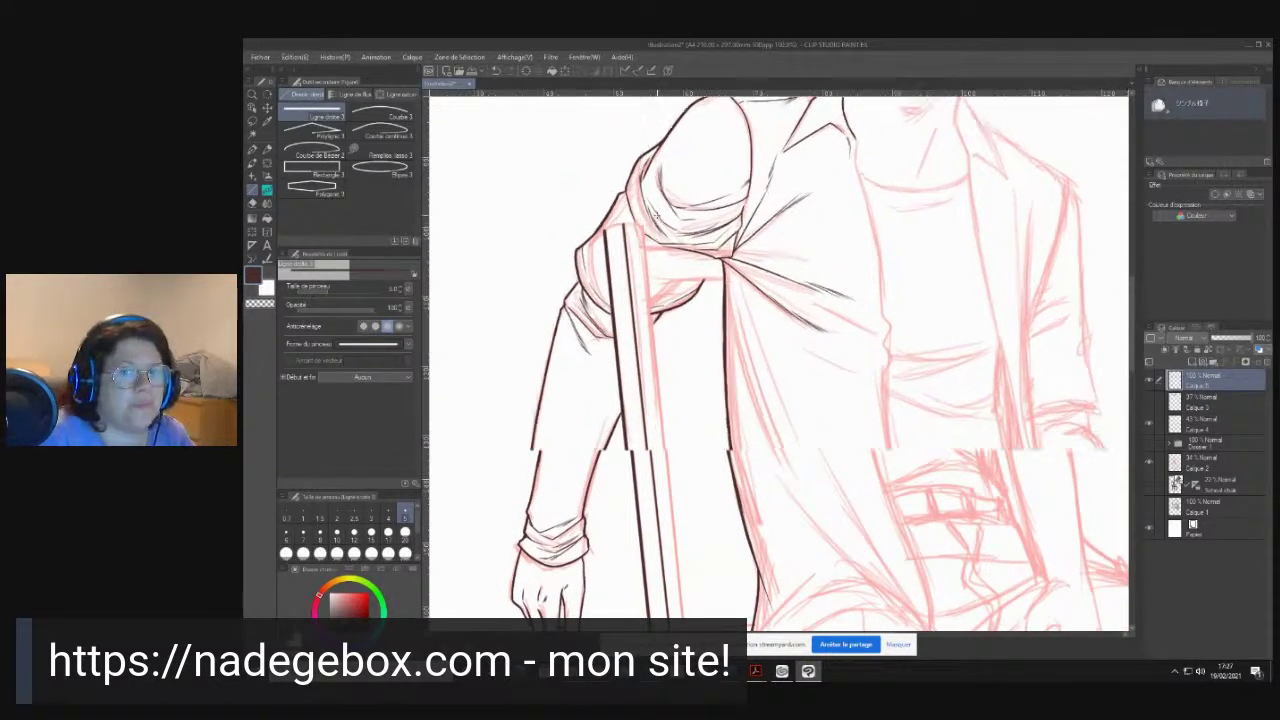
pyautogui.press('p')
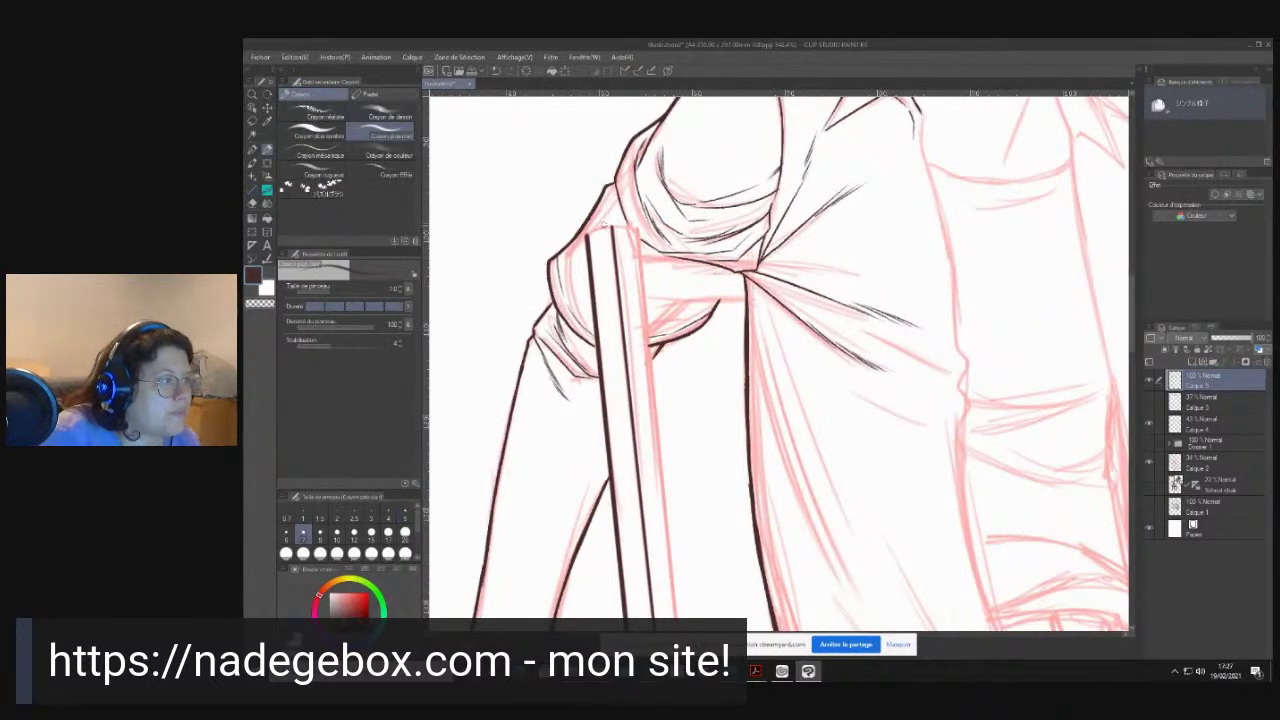
pyautogui.scroll(1, 606, 215)
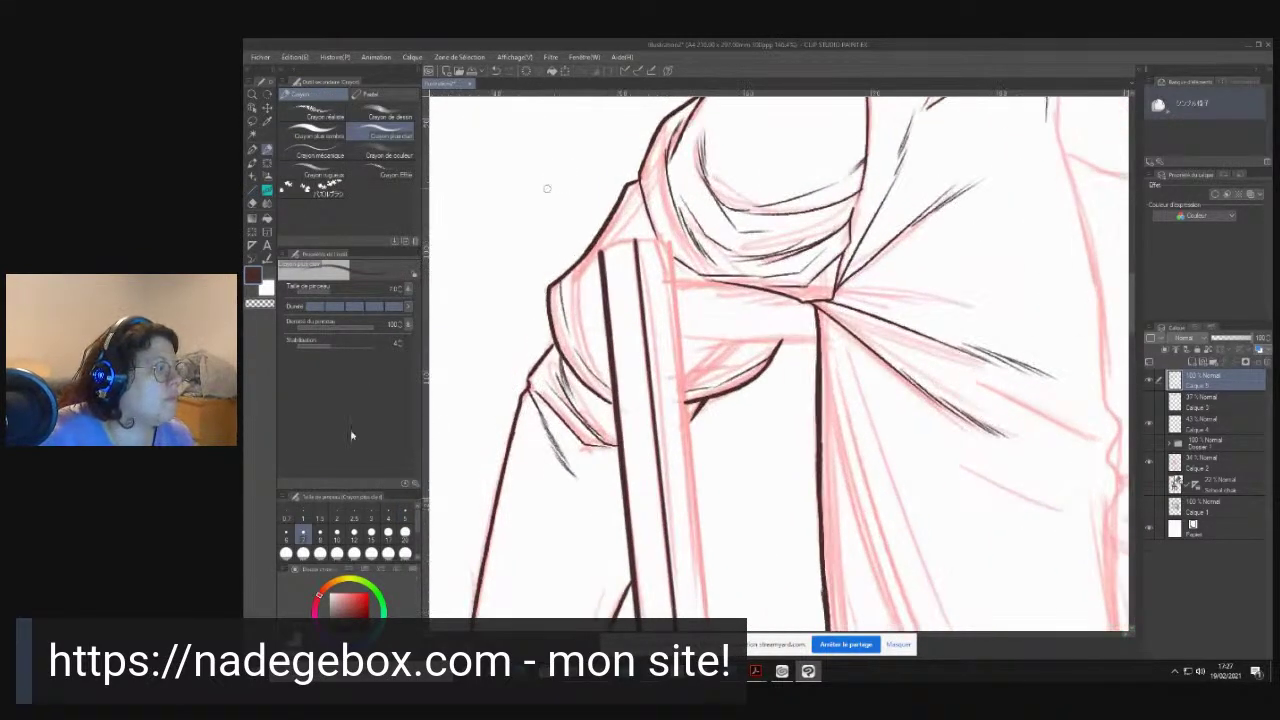
pyautogui.click(337, 536)
pyautogui.click(318, 539)
pyautogui.click(252, 190)
pyautogui.moveTo(600, 251)
pyautogui.mouseDown()
pyautogui.moveTo(672, 242)
pyautogui.moveTo(738, 287)
pyautogui.mouseUp()
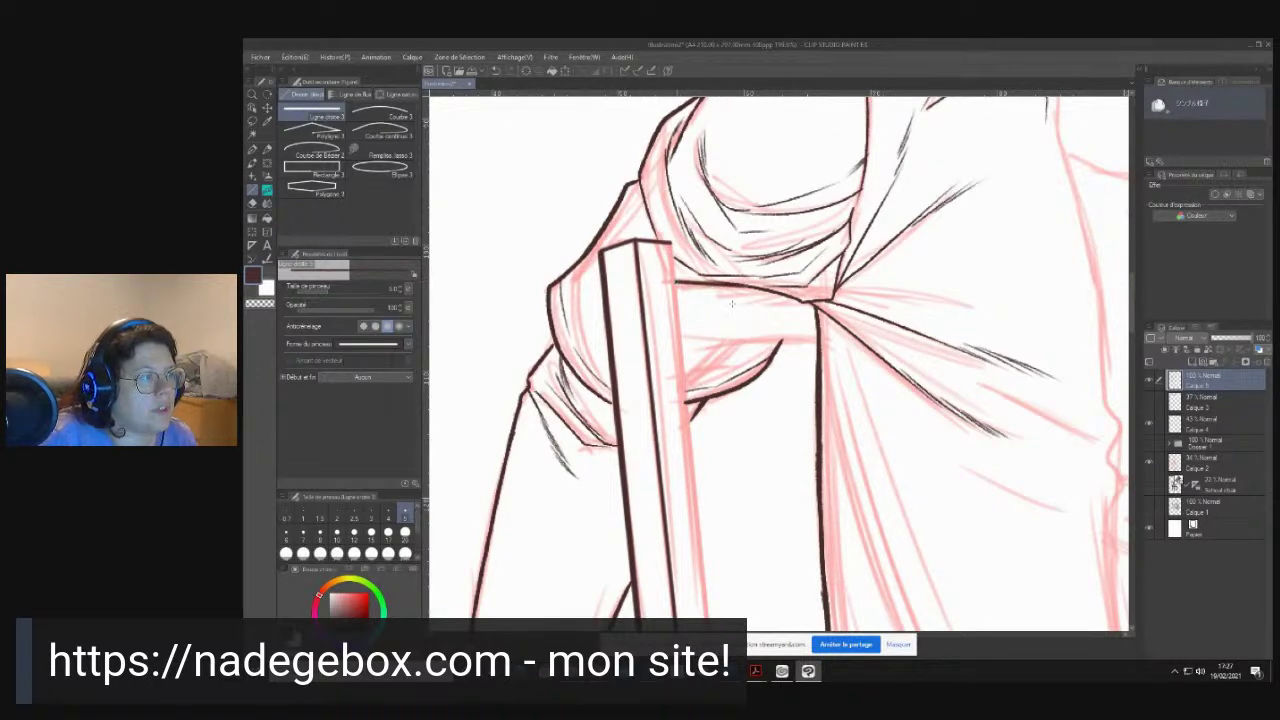
# - Ink the lower edge of the backrest crossbar up to the torso, redrawing the line once for better placement
pyautogui.moveTo(681, 341); pyautogui.dragTo(818, 342)
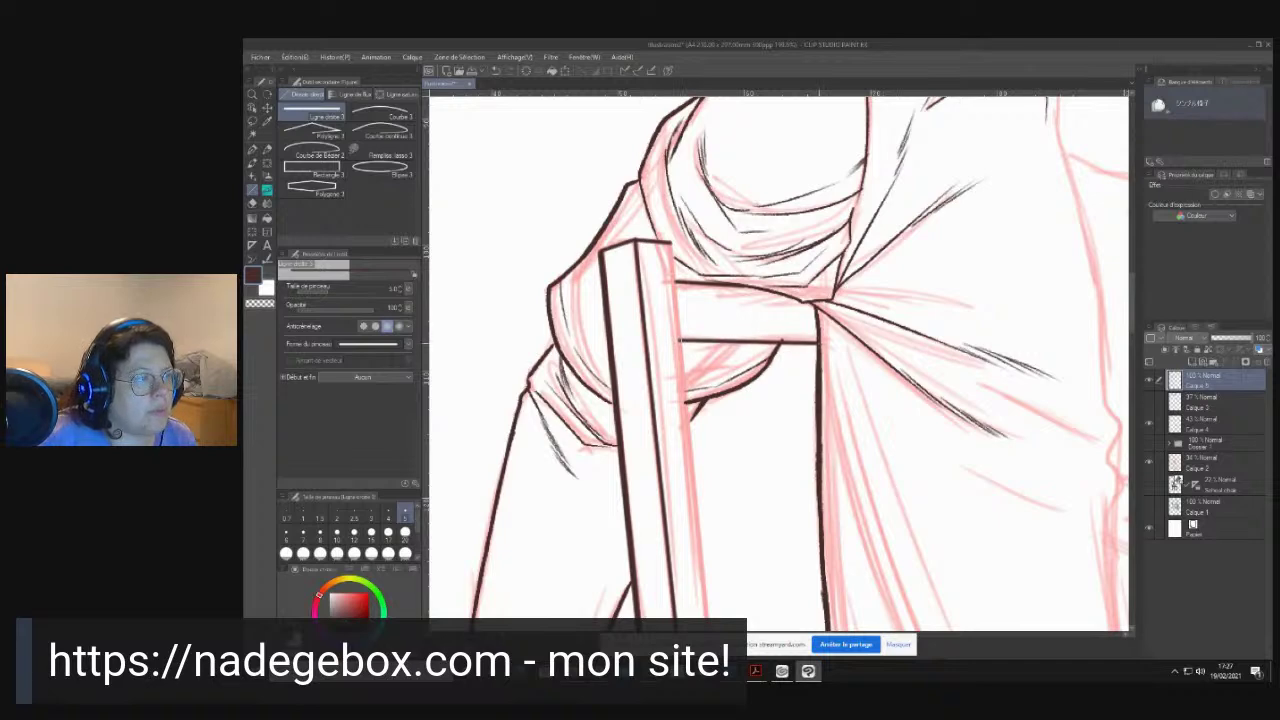
pyautogui.hotkey('ctrl', 'z')
pyautogui.moveTo(680, 338); pyautogui.dragTo(818, 342)
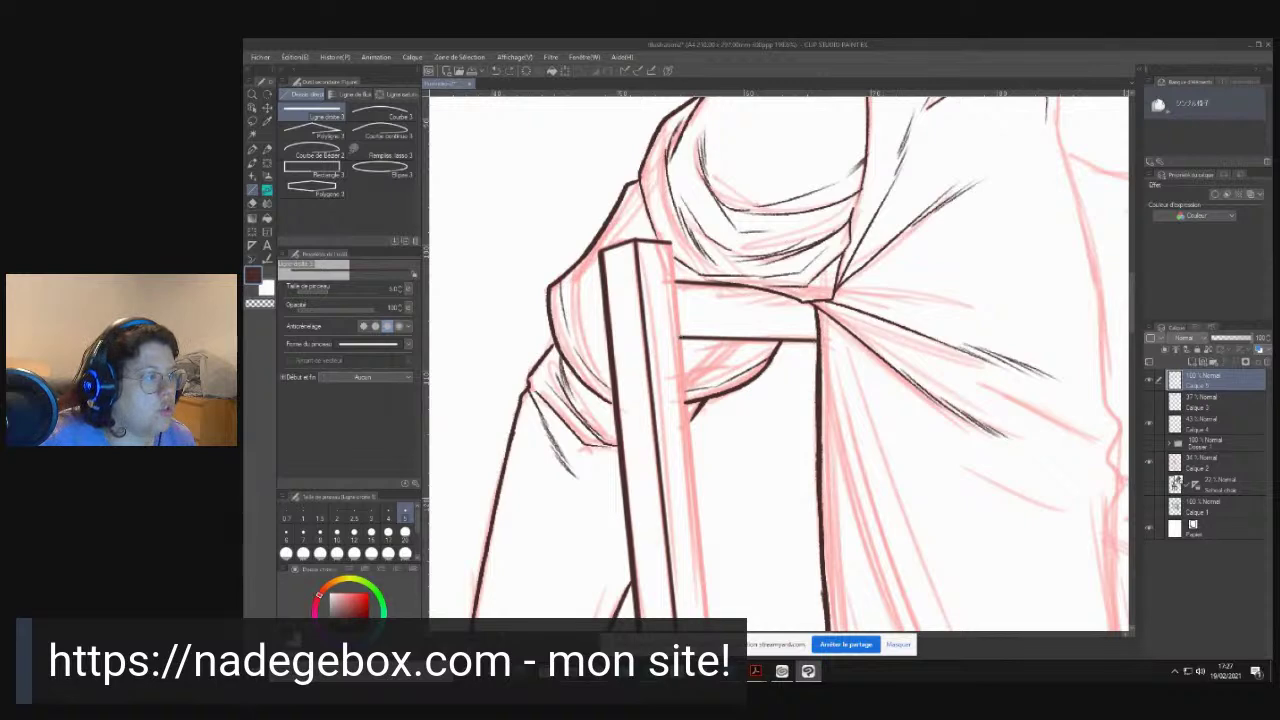
# - Ink the inner line of the backrest post and the edges of the lower backrest rail with straight lines
pyautogui.scroll(-4, 712, 298)
pyautogui.moveTo(733, 416); pyautogui.dragTo(679, 268)
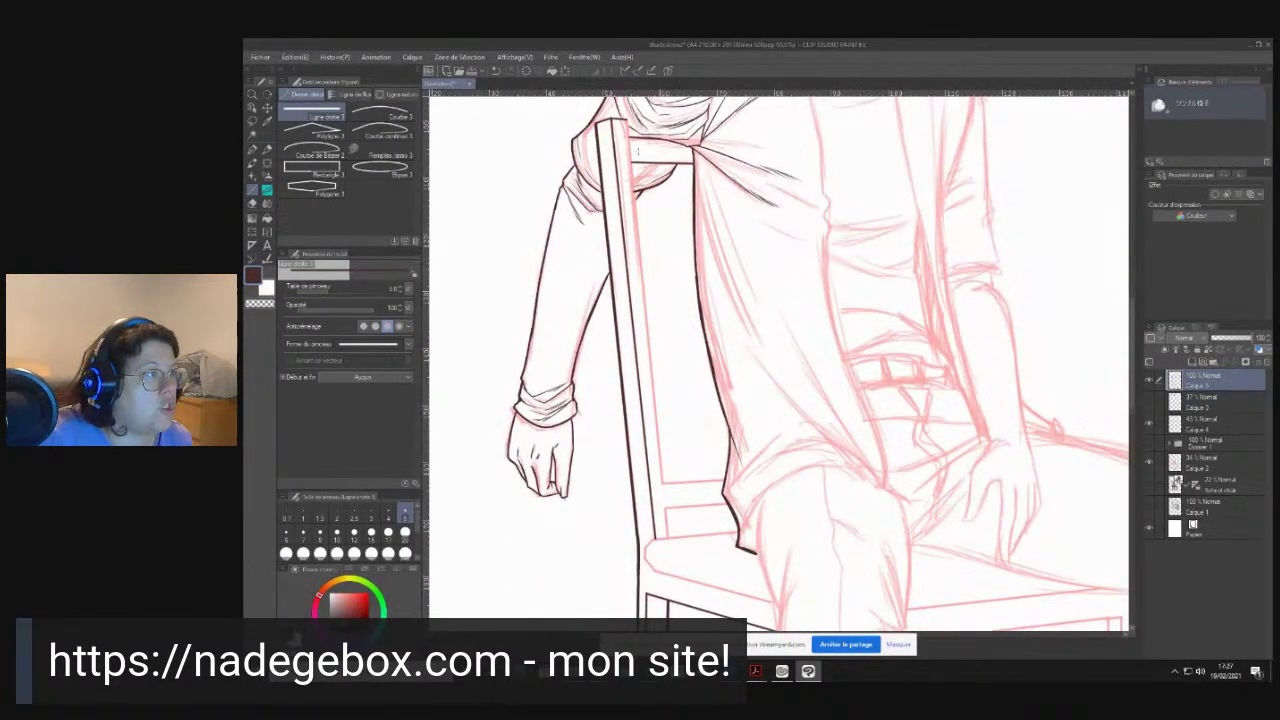
pyautogui.moveTo(630, 138)
pyautogui.mouseDown()
pyautogui.moveTo(664, 485)
pyautogui.moveTo(728, 480)
pyautogui.mouseUp()
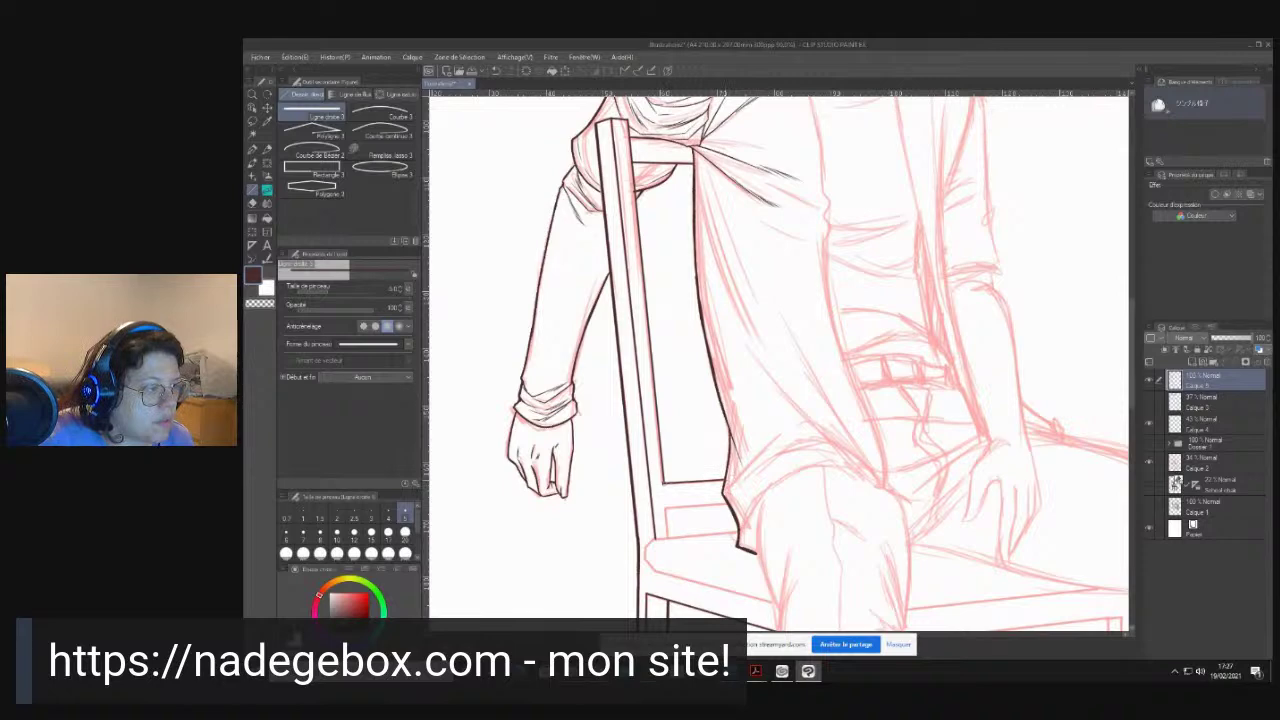
pyautogui.hotkey('ctrl', 'z')
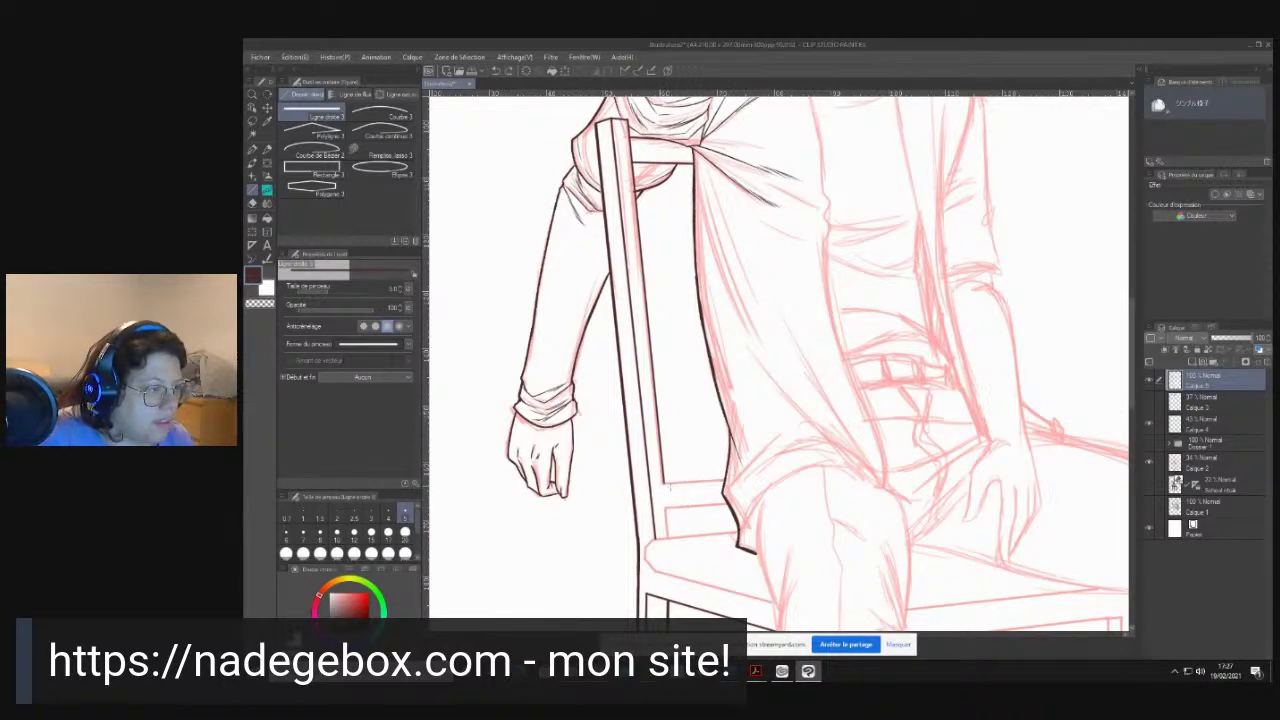
pyautogui.moveTo(664, 484)
pyautogui.mouseDown()
pyautogui.moveTo(727, 480)
pyautogui.moveTo(665, 508)
pyautogui.mouseUp()
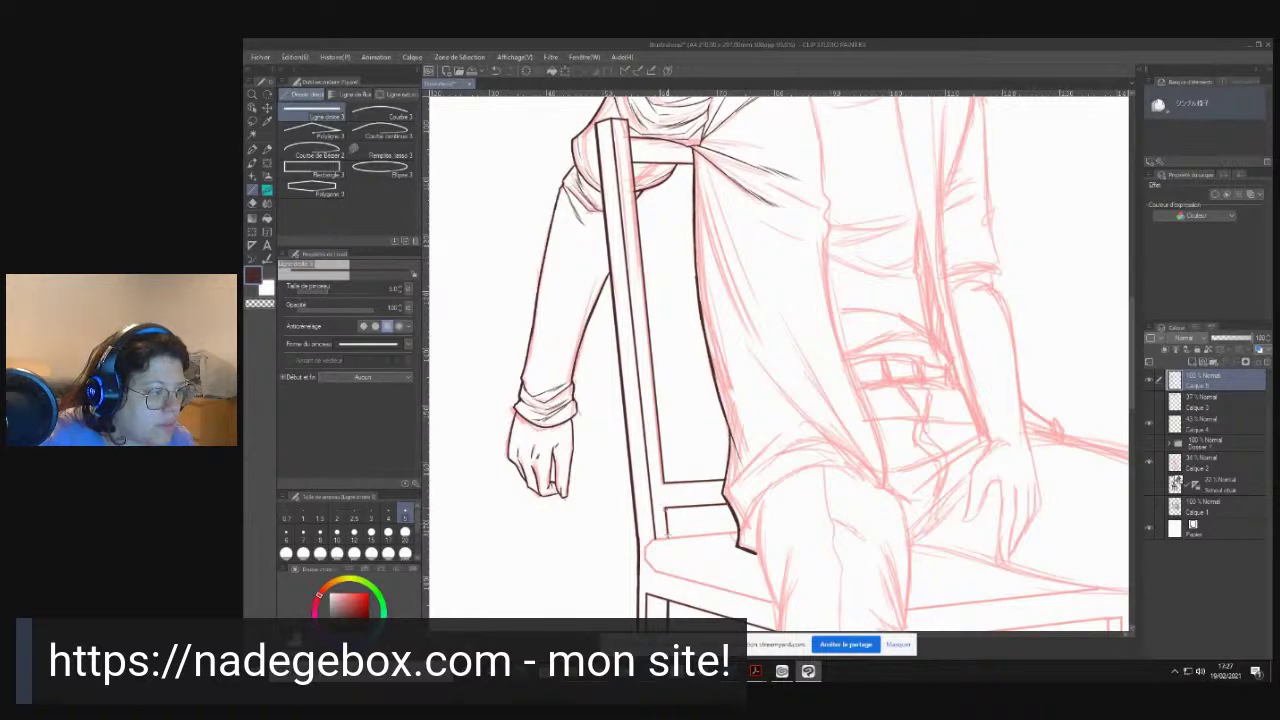
# - Ink the seat's rear edge and its upper front edges on both sides of the man's leg with size 7 straight lines
pyautogui.moveTo(717, 520)
pyautogui.mouseDown()
pyautogui.moveTo(745, 414)
pyautogui.moveTo(663, 426)
pyautogui.mouseUp()
pyautogui.hotkey('ctrl', 'z')
pyautogui.moveTo(747, 418); pyautogui.dragTo(661, 426)
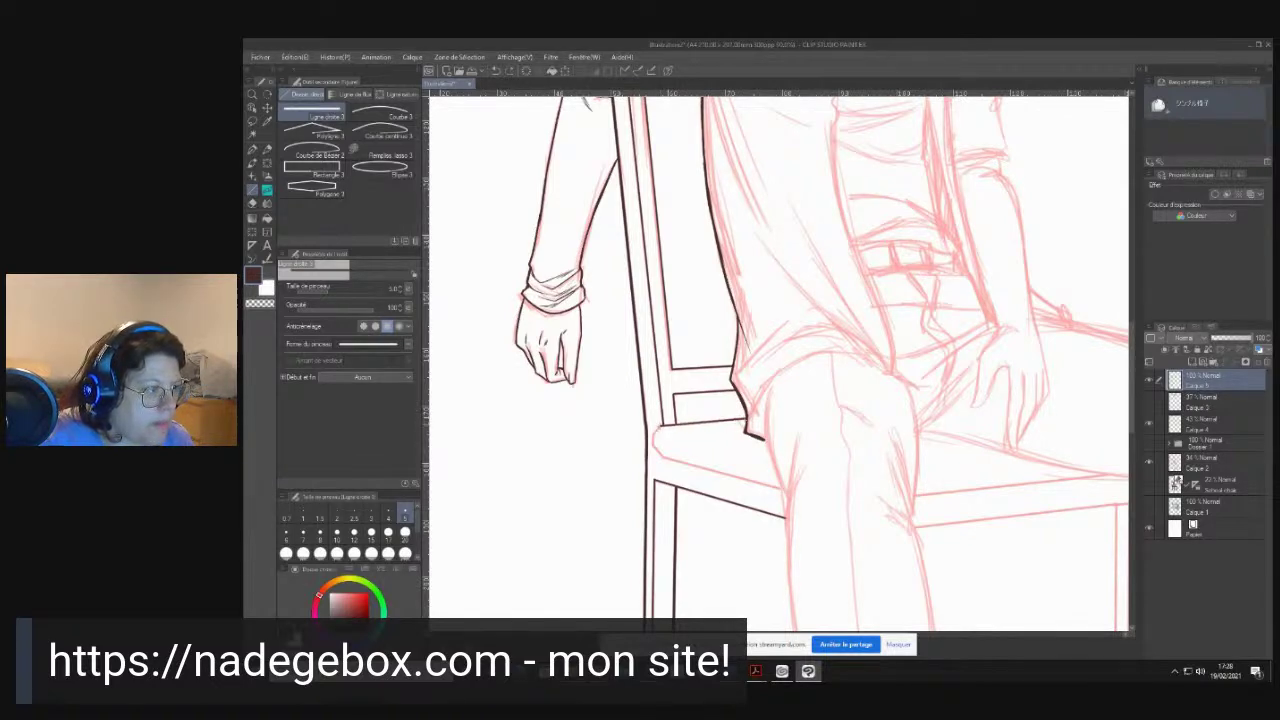
pyautogui.hotkey('ctrl', 'z')
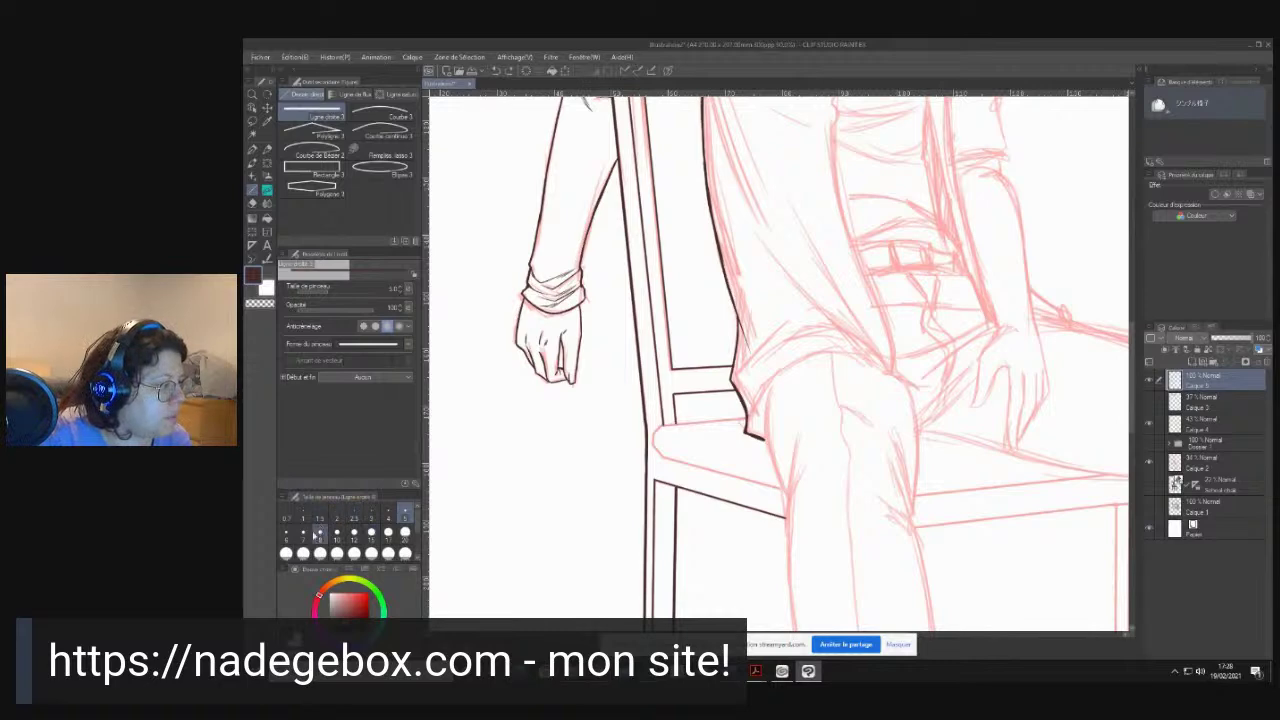
pyautogui.click(303, 530)
pyautogui.moveTo(661, 426); pyautogui.dragTo(748, 418)
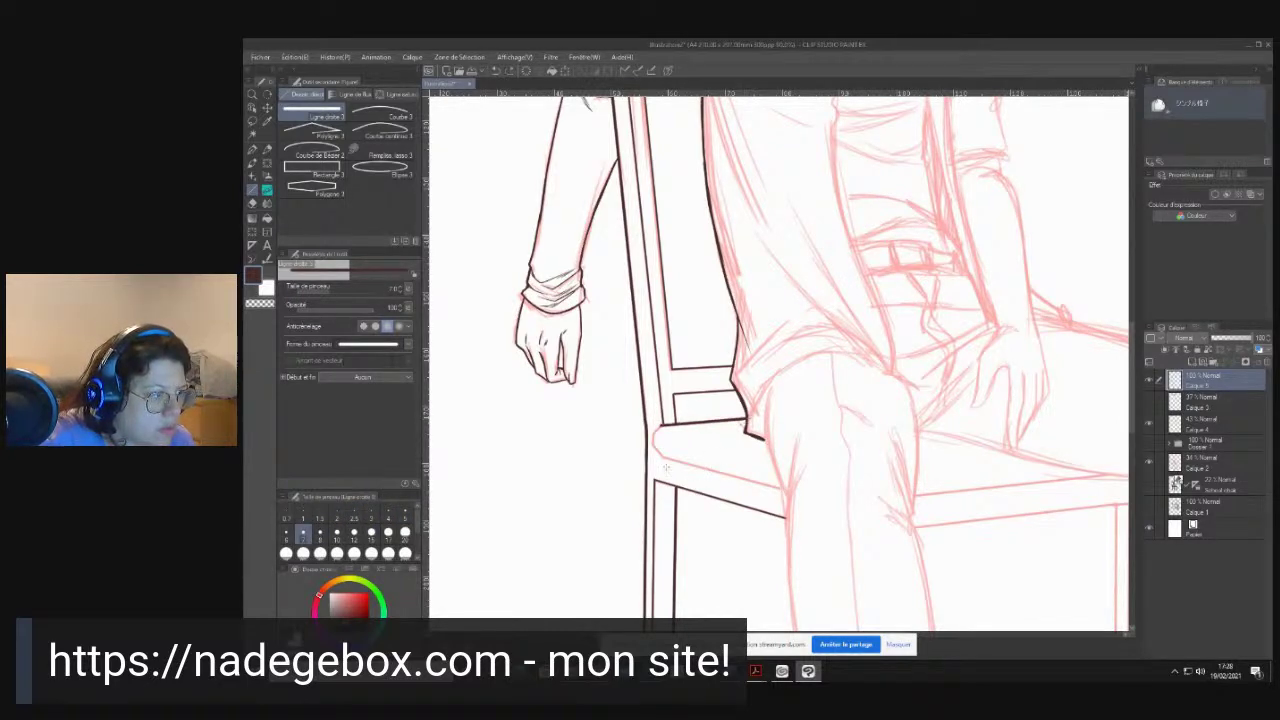
pyautogui.moveTo(660, 456); pyautogui.dragTo(788, 492)
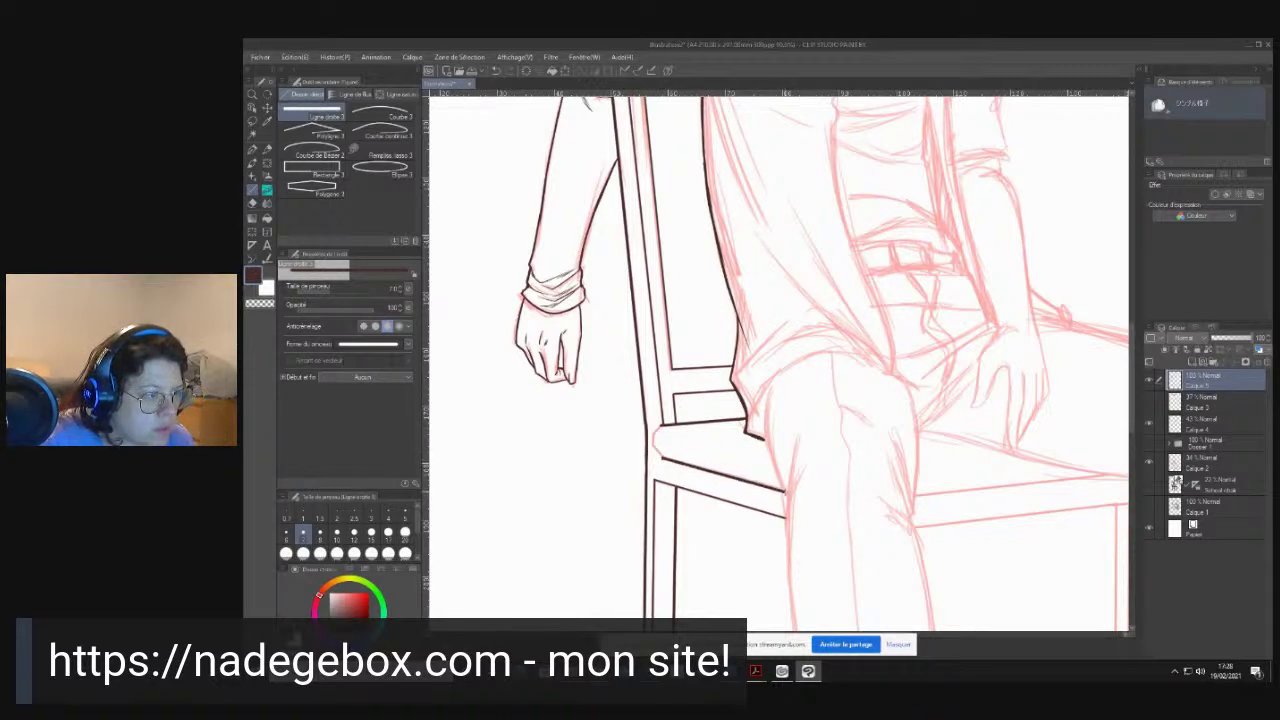
pyautogui.moveTo(912, 494); pyautogui.dragTo(1110, 476)
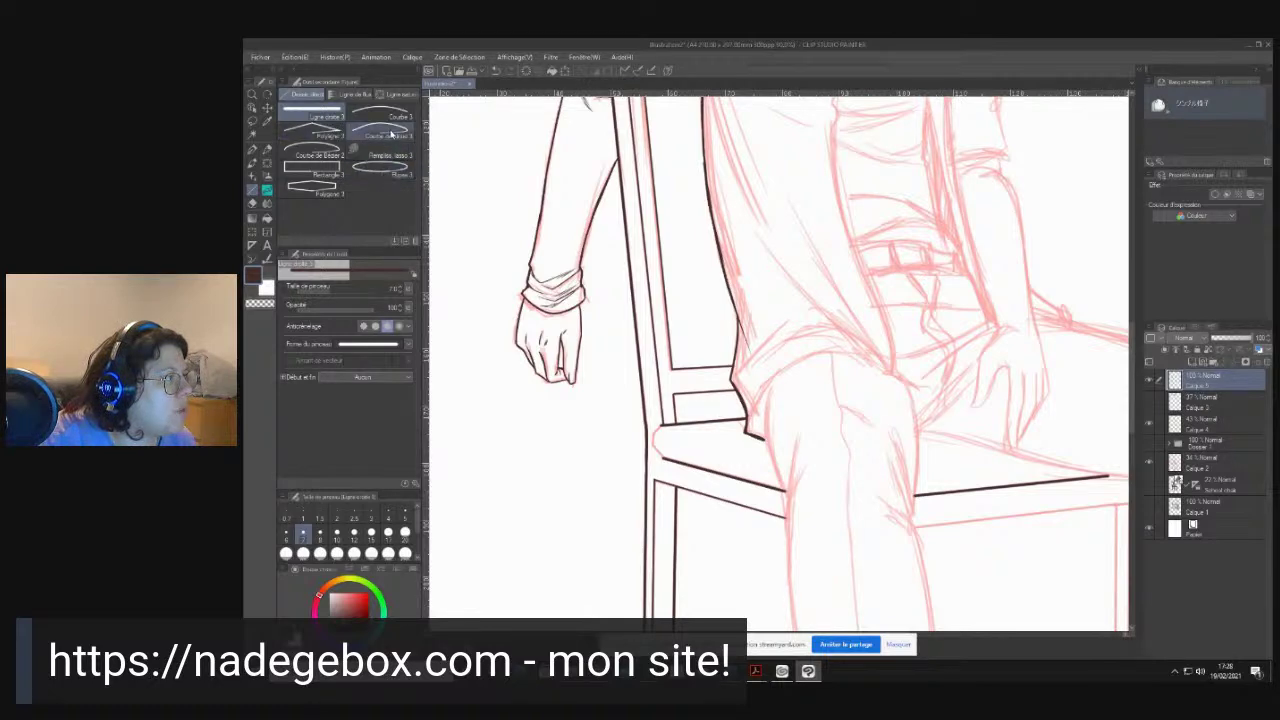
# - Round the seat's far corner with a size 6 curve joining its rear and front edges, redrawing the curve once
pyautogui.click(318, 150)
pyautogui.click(382, 116)
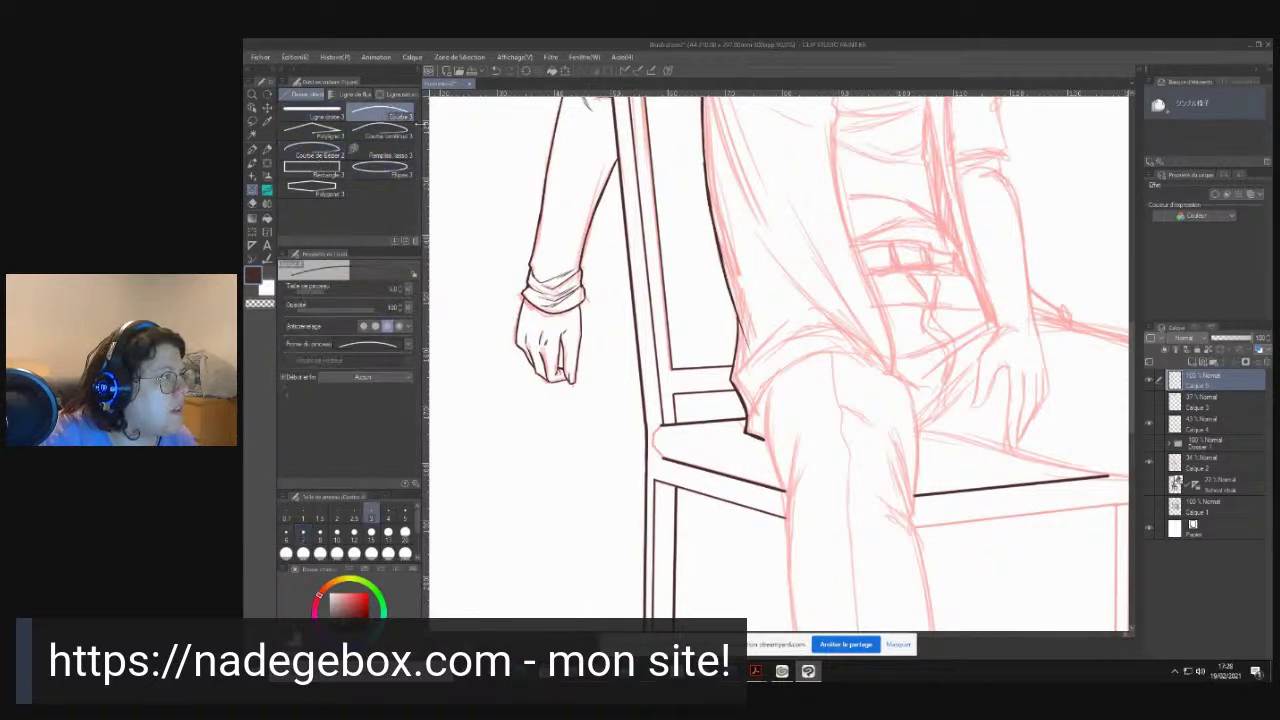
pyautogui.click(286, 532)
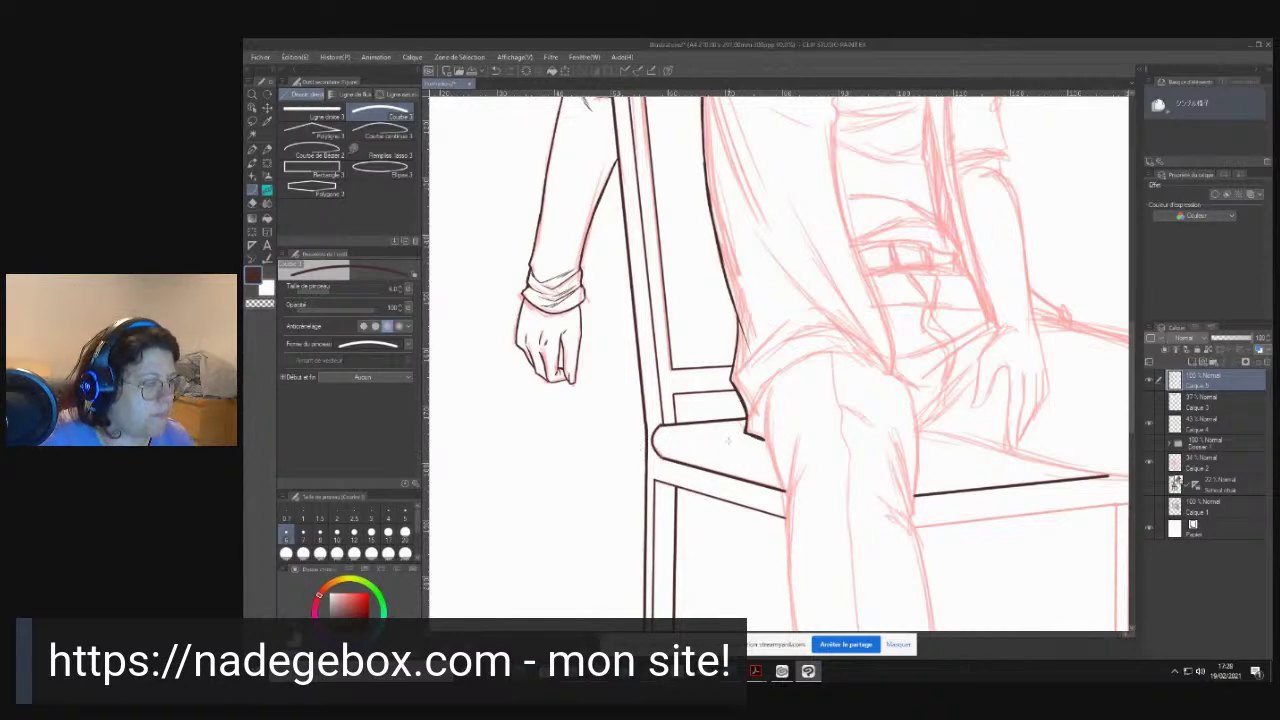
pyautogui.hotkey('ctrl', 'z')
pyautogui.scroll(3, 676, 418)
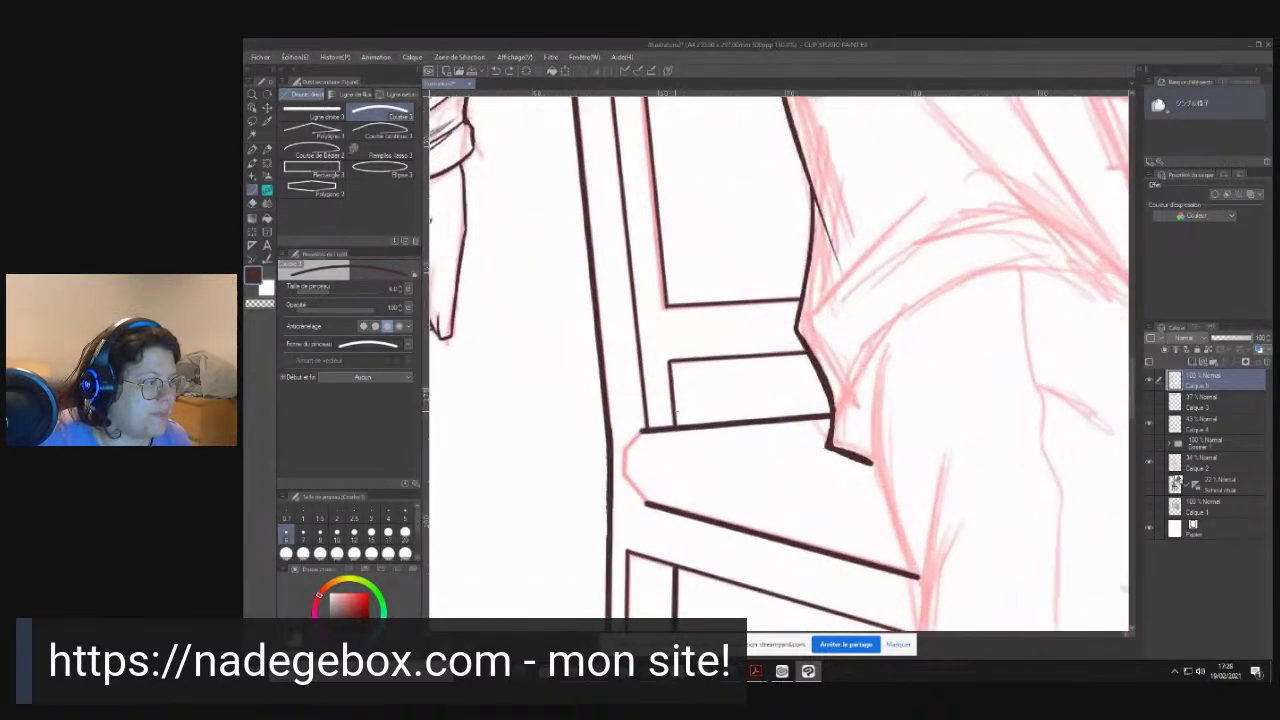
pyautogui.moveTo(642, 432); pyautogui.dragTo(645, 502)
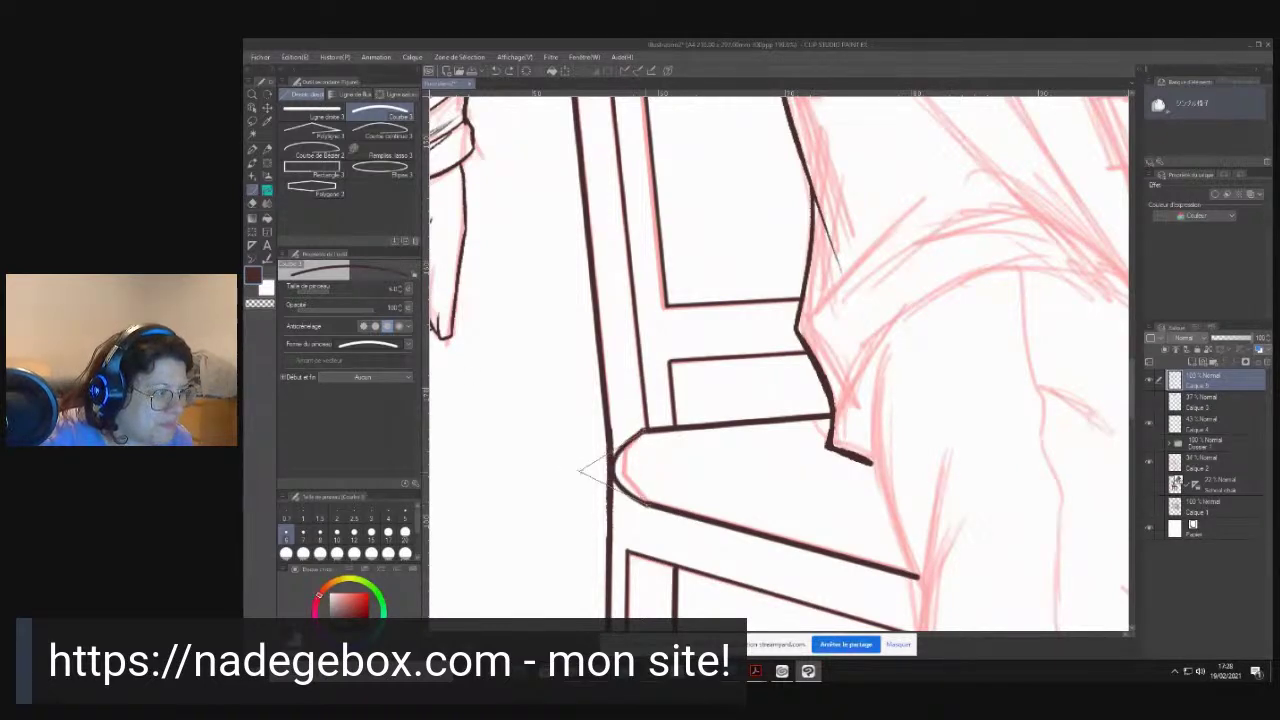
pyautogui.click(602, 462)
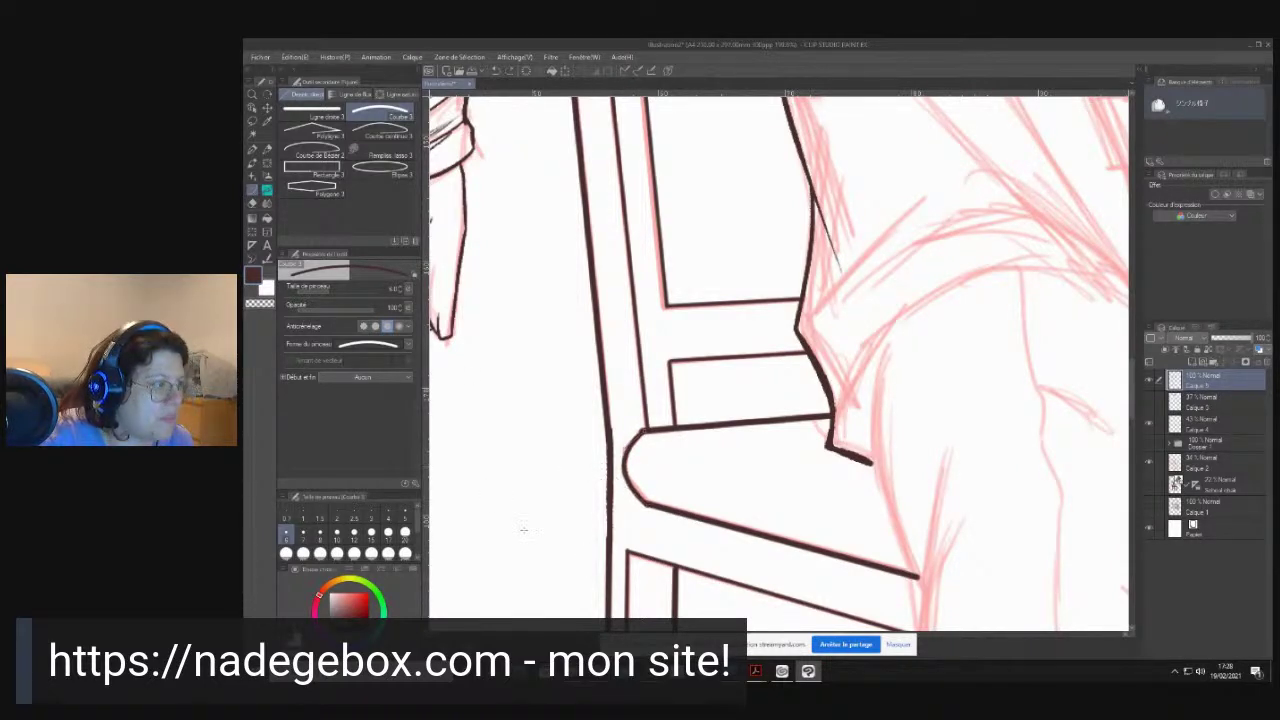
pyautogui.press('p')
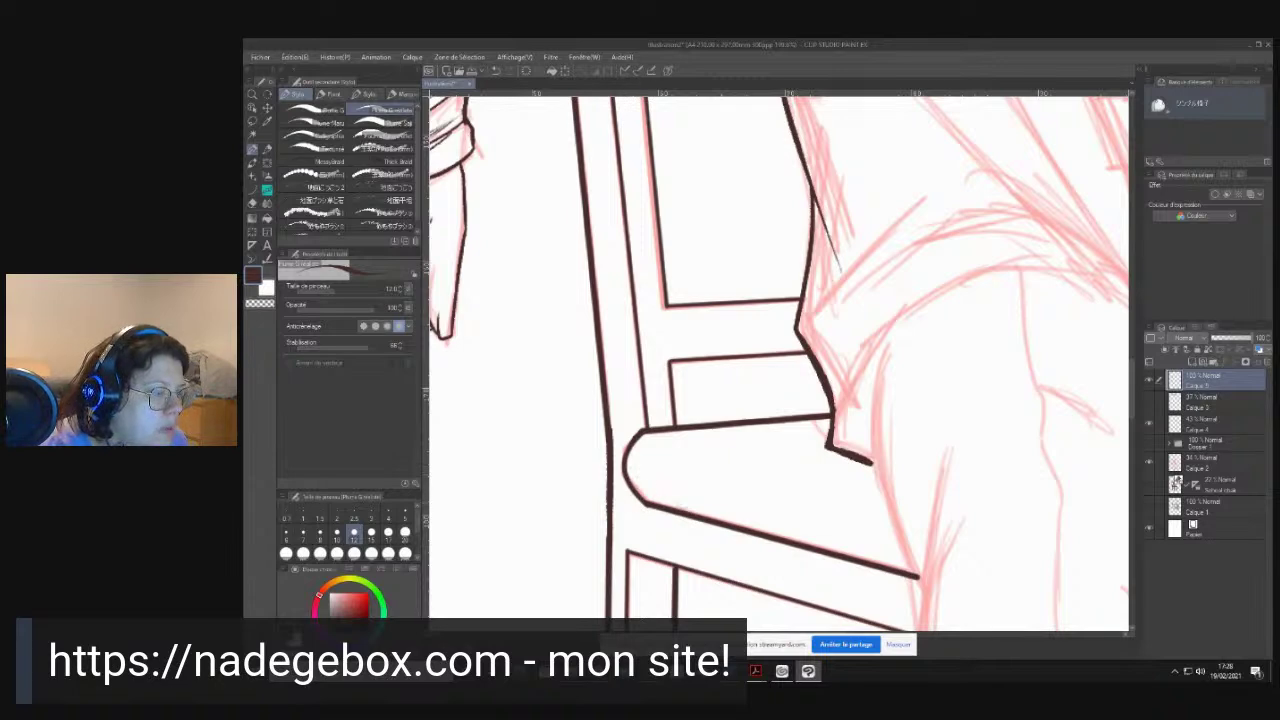
pyautogui.moveTo(628, 476); pyautogui.dragTo(689, 497)
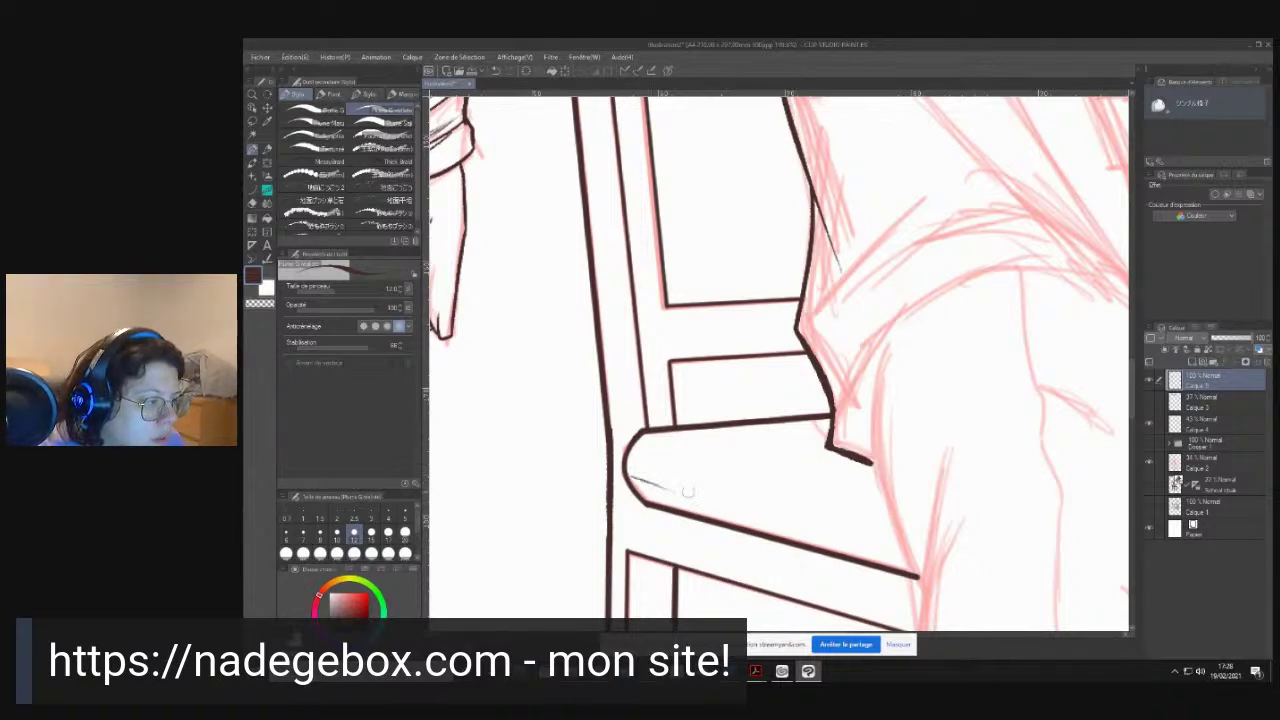
pyautogui.hotkey('ctrl', 'z')
# - Draw thin size 3 straight lines along the seat's surface, parallel to its front edges, on both sides of the leg
pyautogui.click(268, 171)
pyautogui.click(312, 113)
pyautogui.click(371, 514)
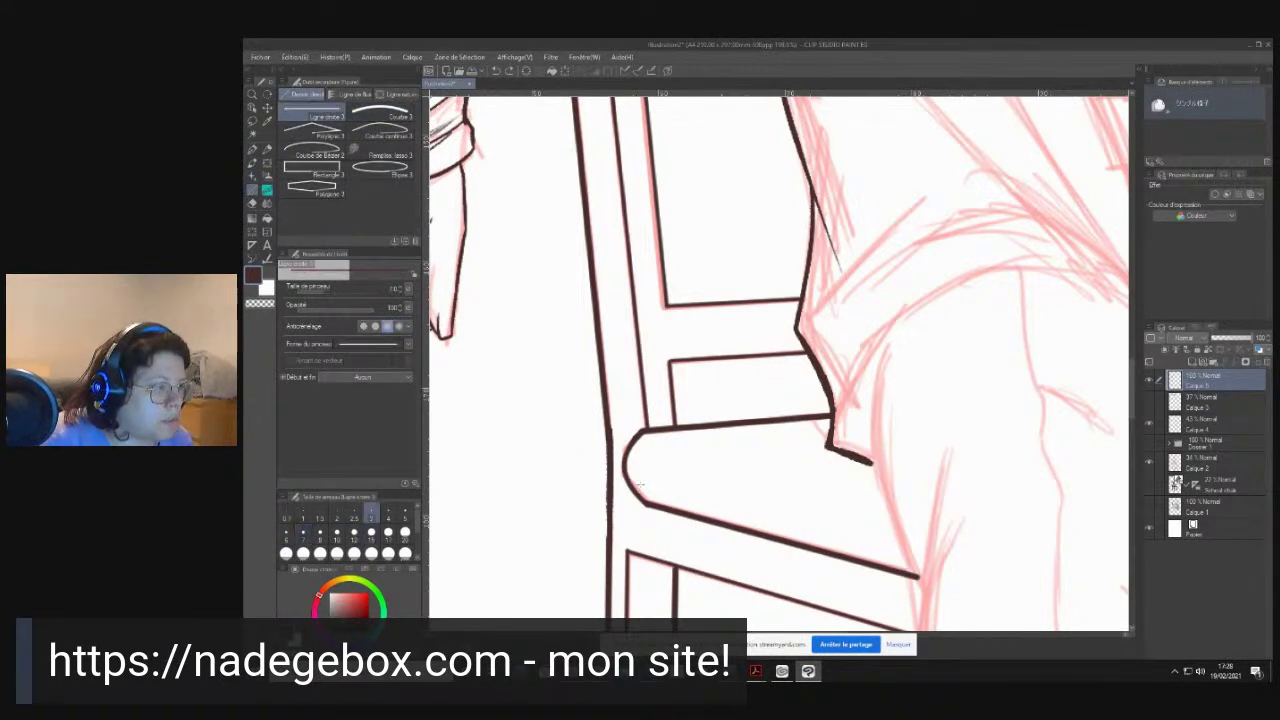
pyautogui.moveTo(634, 477); pyautogui.dragTo(427, 401)
pyautogui.moveTo(678, 415); pyautogui.dragTo(568, 428)
pyautogui.moveTo(640, 383); pyautogui.dragTo(978, 352)
pyautogui.moveTo(478, 362); pyautogui.dragTo(853, 465)
pyautogui.moveTo(468, 356); pyautogui.dragTo(706, 411)
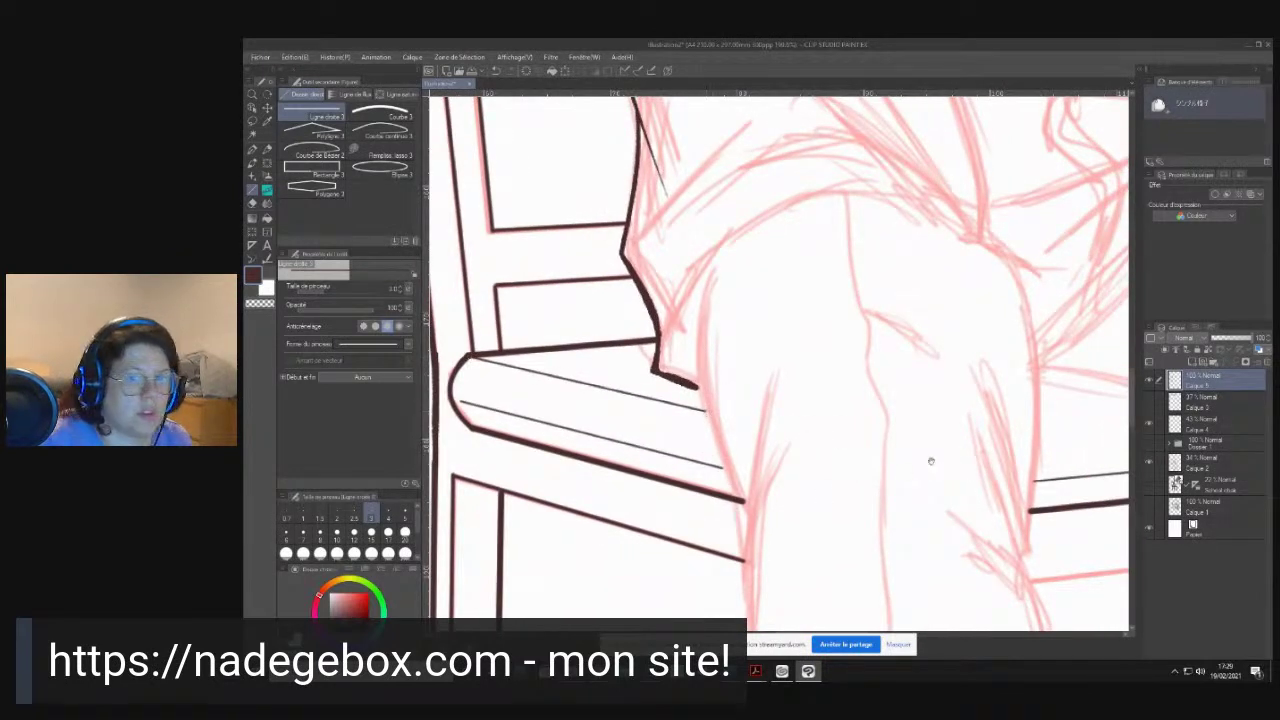
# - Add the upper thin line on the seat between the leg and the resting hand, redrawing it to end at the fingertips
pyautogui.hscroll(5, 812, 426)
pyautogui.moveTo(895, 412); pyautogui.dragTo(1092, 401)
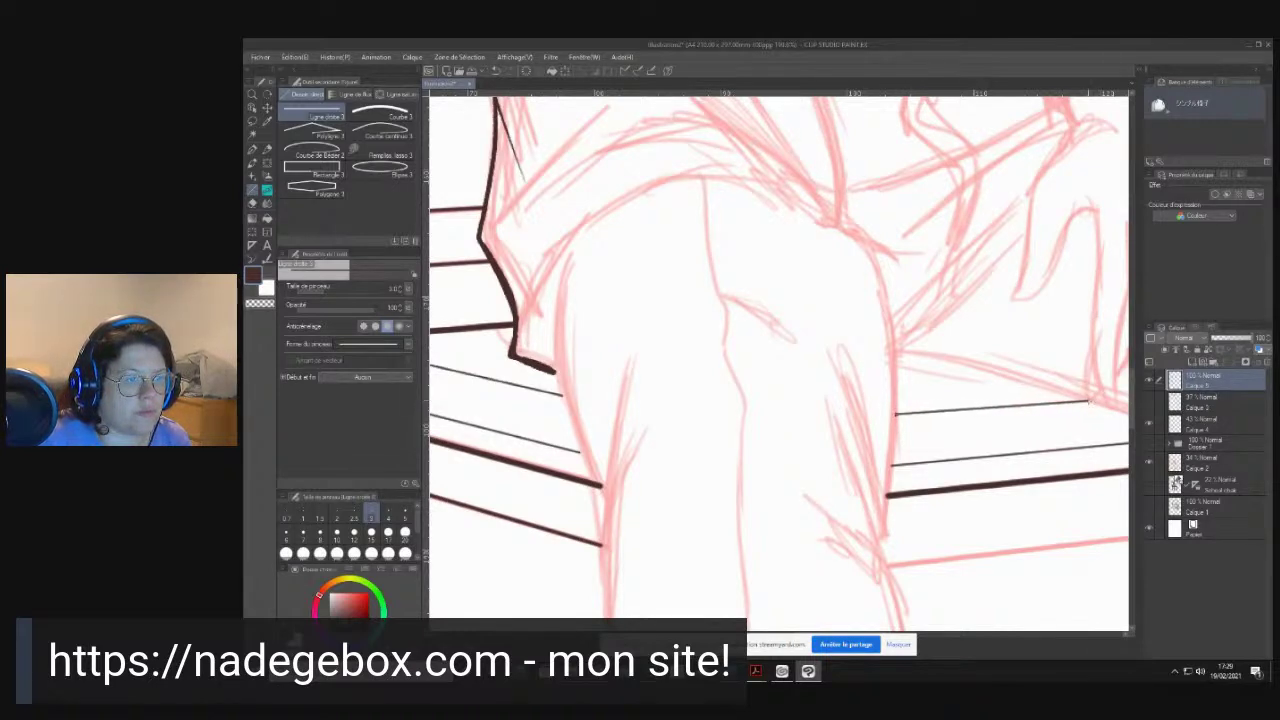
pyautogui.hscroll(5, 890, 458)
pyautogui.hotkey('ctrl', 'z')
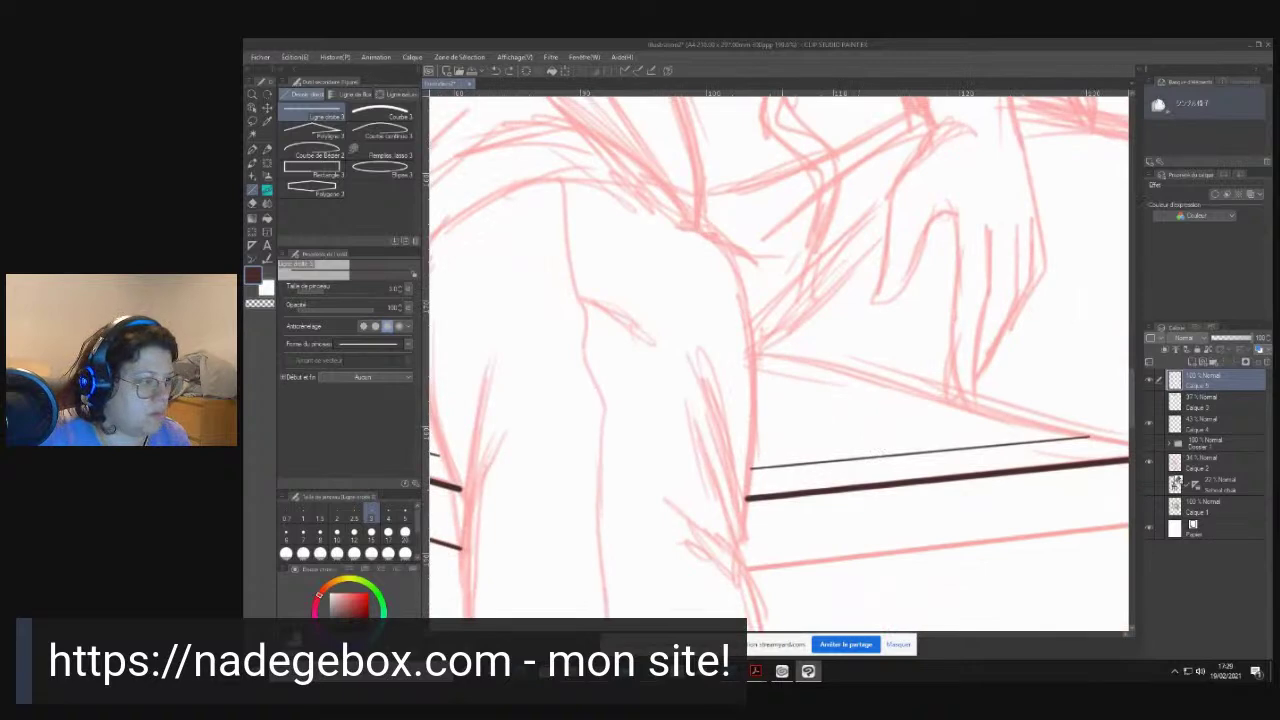
pyautogui.moveTo(755, 428); pyautogui.dragTo(963, 409)
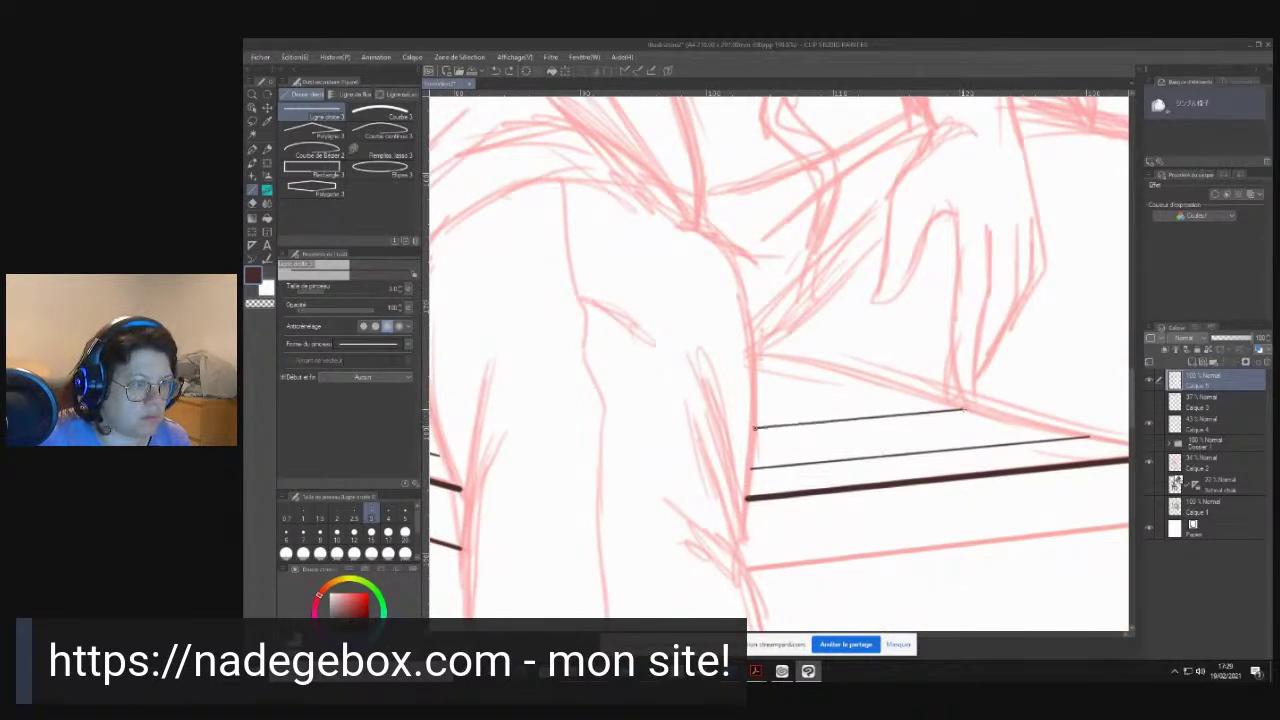
# - Erase the lower thin line on the seat's surface on both sides of the leg with the hard eraser
pyautogui.moveTo(844, 459); pyautogui.dragTo(772, 450)
pyautogui.press('e')
pyautogui.moveTo(1022, 423); pyautogui.dragTo(968, 416)
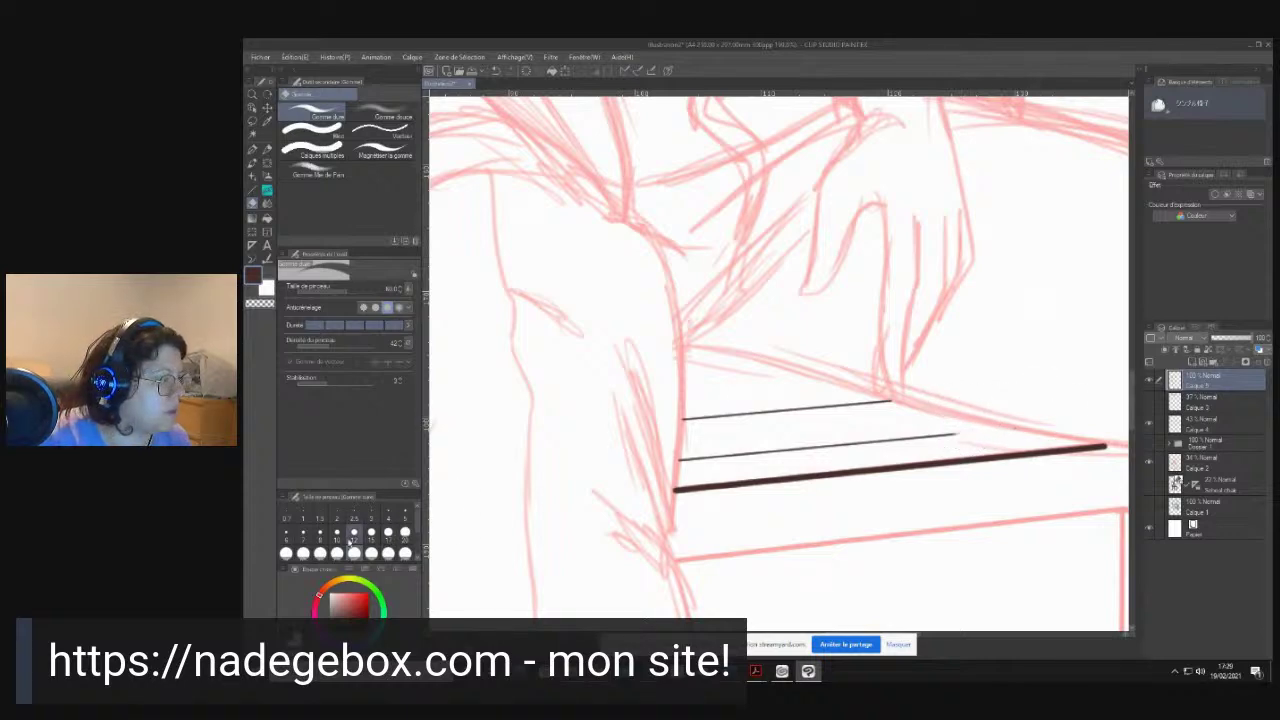
pyautogui.click(303, 553)
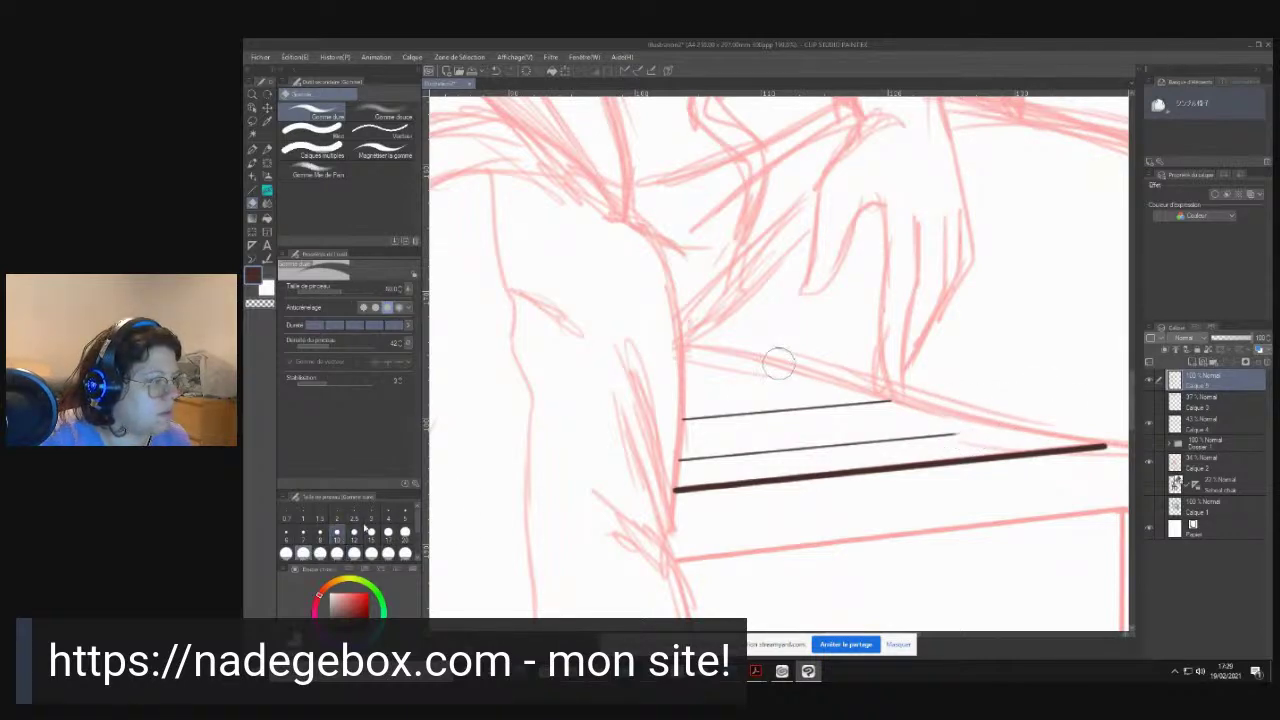
pyautogui.moveTo(960, 432); pyautogui.dragTo(694, 460)
pyautogui.moveTo(581, 434)
pyautogui.mouseDown()
pyautogui.moveTo(783, 394)
pyautogui.moveTo(1054, 388)
pyautogui.mouseUp()
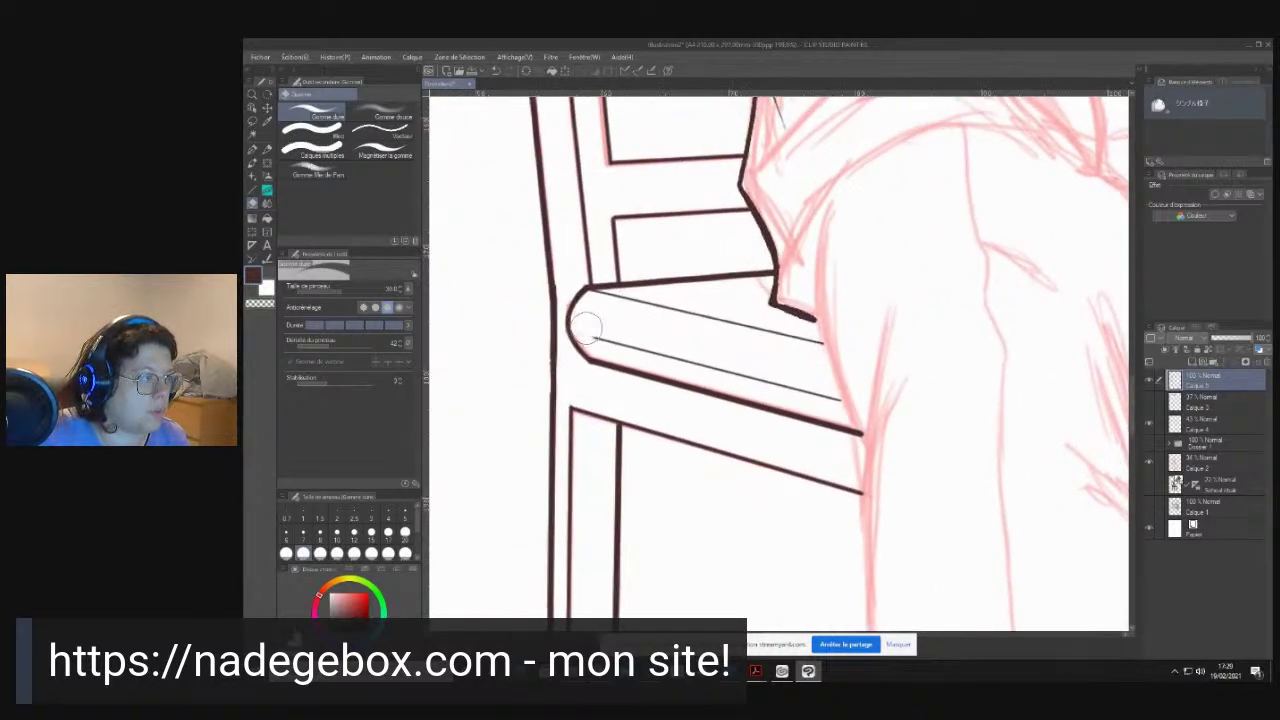
pyautogui.moveTo(586, 330); pyautogui.dragTo(864, 404)
# - Ink the open shirt's front edge with the pen from the collar down past the notches at the waist folds
pyautogui.moveTo(828, 496)
pyautogui.mouseDown()
pyautogui.moveTo(754, 571)
pyautogui.moveTo(730, 640)
pyautogui.mouseUp()
pyautogui.click(253, 149)
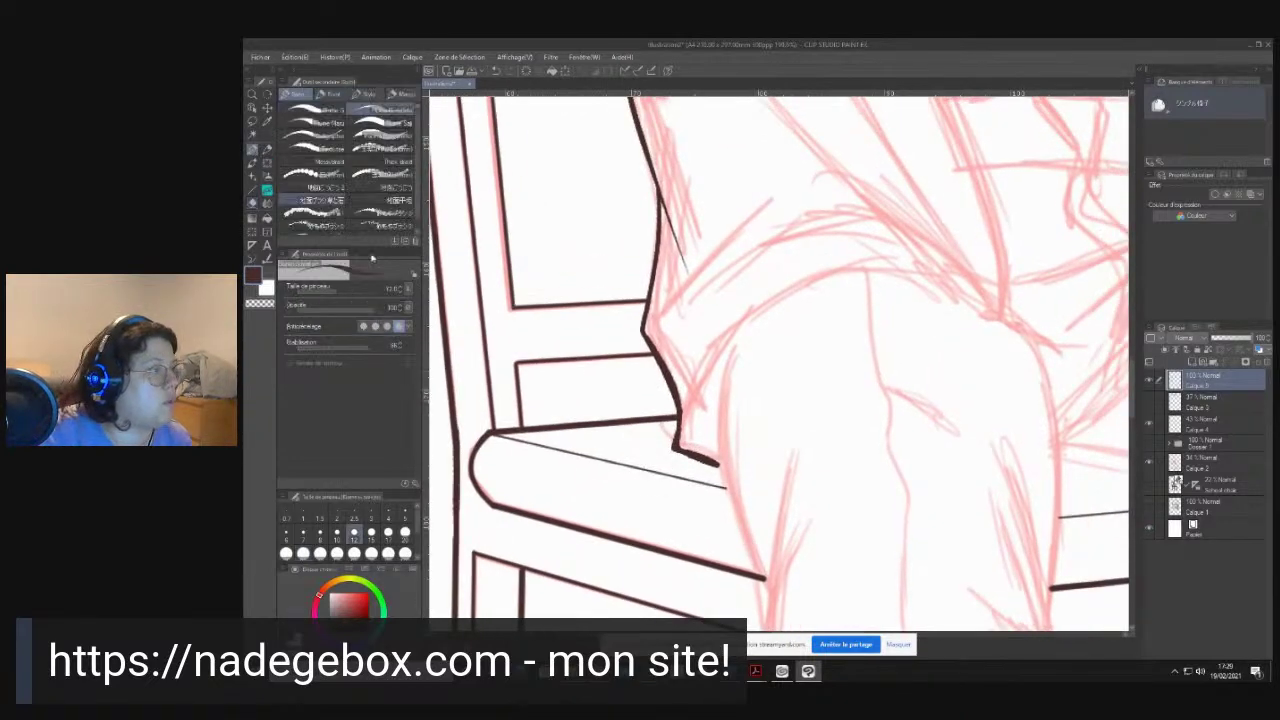
pyautogui.moveTo(770, 348); pyautogui.dragTo(797, 230)
pyautogui.scroll(-10, 797, 229)
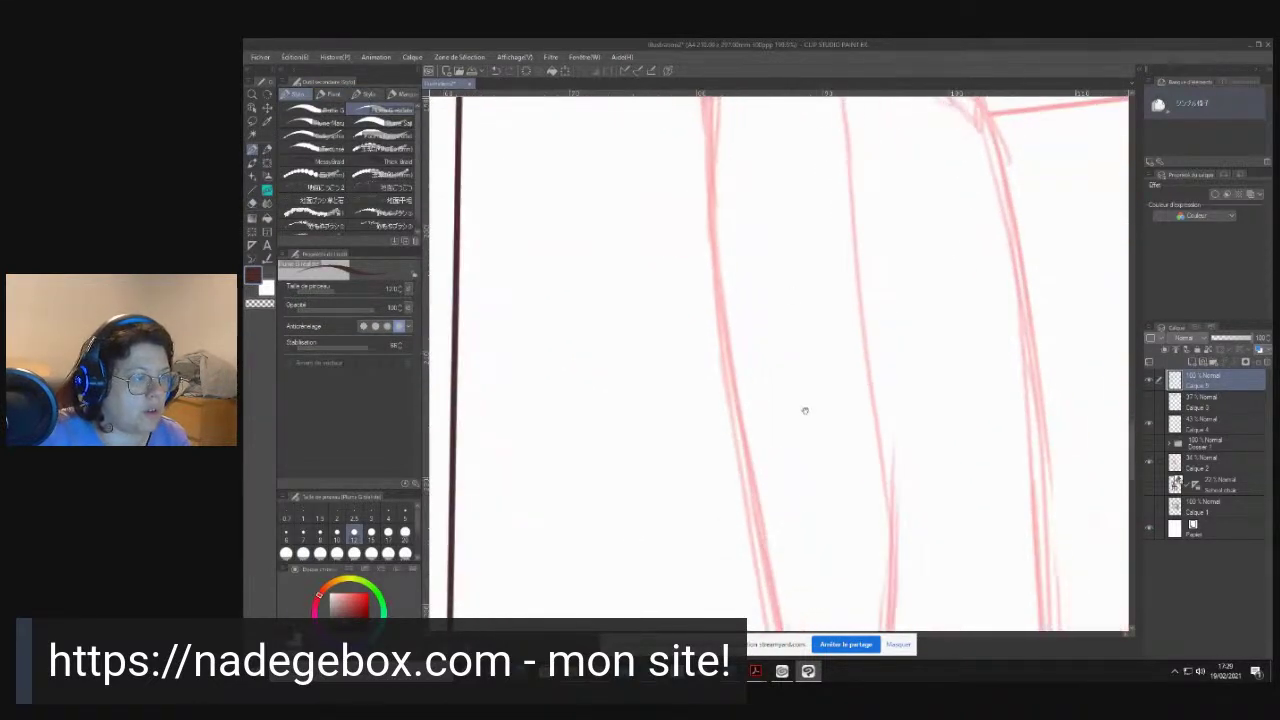
pyautogui.scroll(-7, 830, 521)
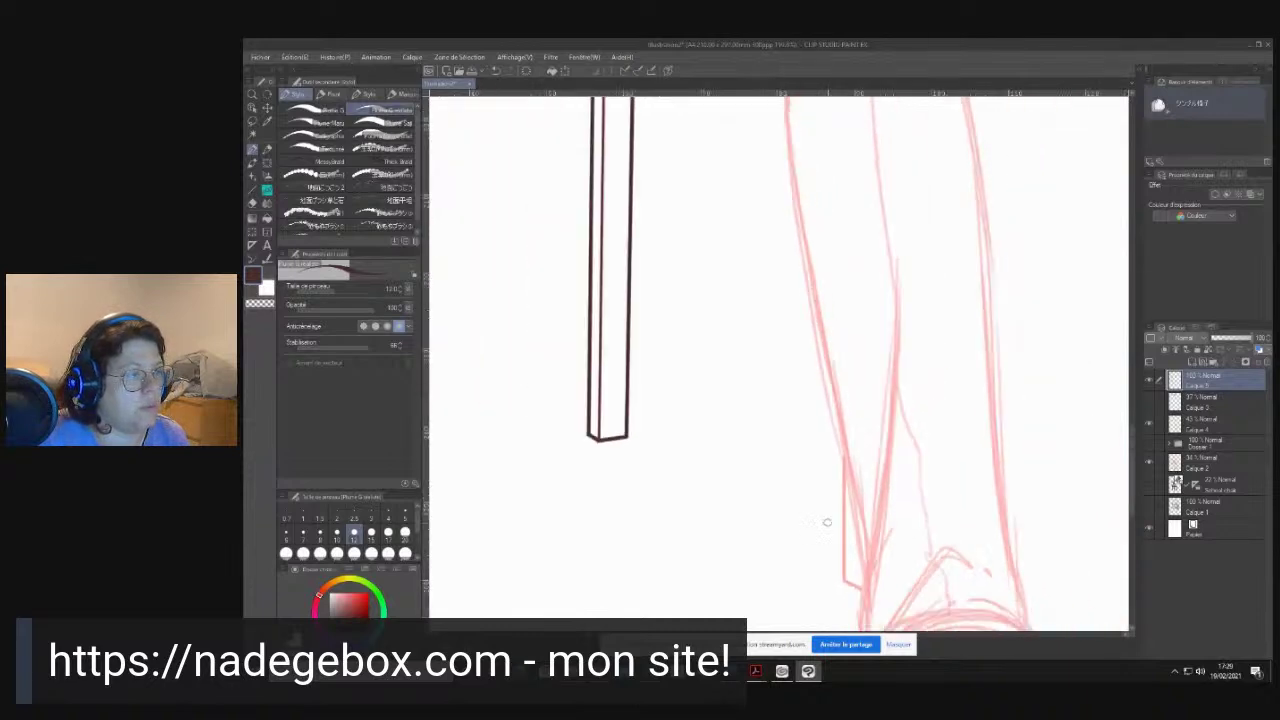
pyautogui.moveTo(831, 411)
pyautogui.mouseDown()
pyautogui.moveTo(720, 451)
pyautogui.moveTo(664, 562)
pyautogui.mouseUp()
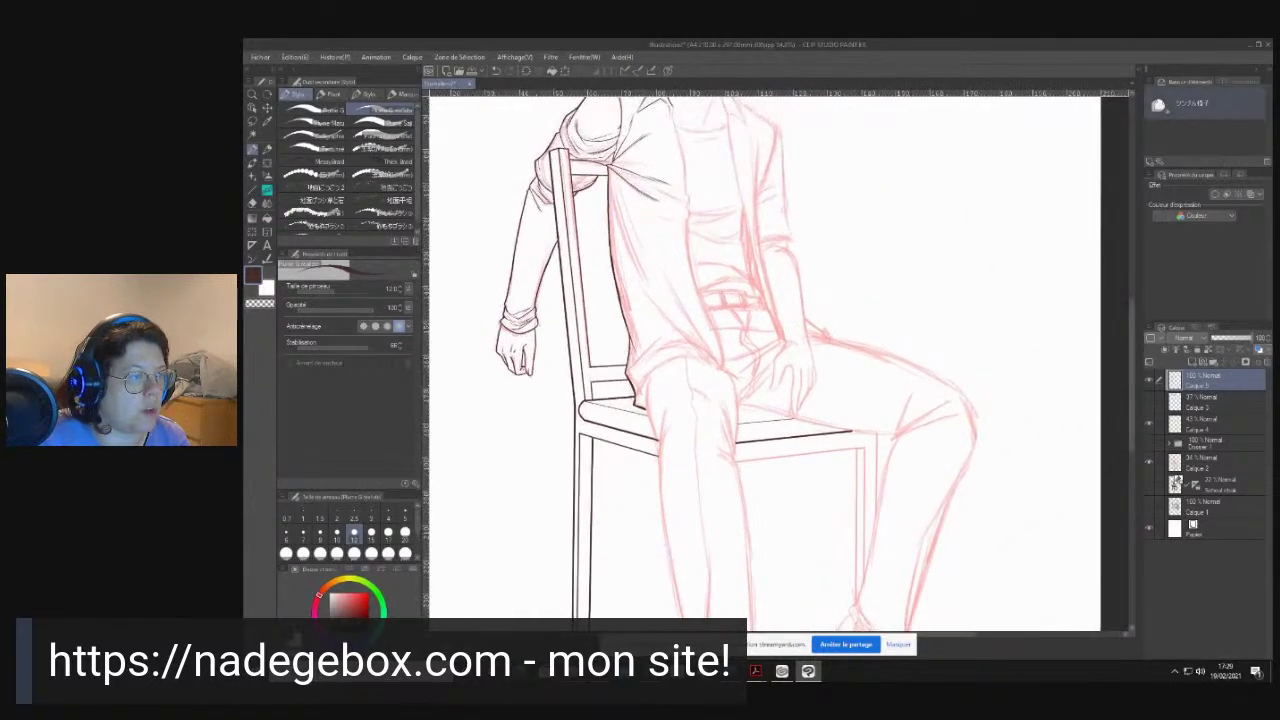
pyautogui.scroll(1, 690, 408)
pyautogui.moveTo(661, 268); pyautogui.dragTo(666, 474)
pyautogui.scroll(2, 668, 338)
pyautogui.scroll(2, 664, 289)
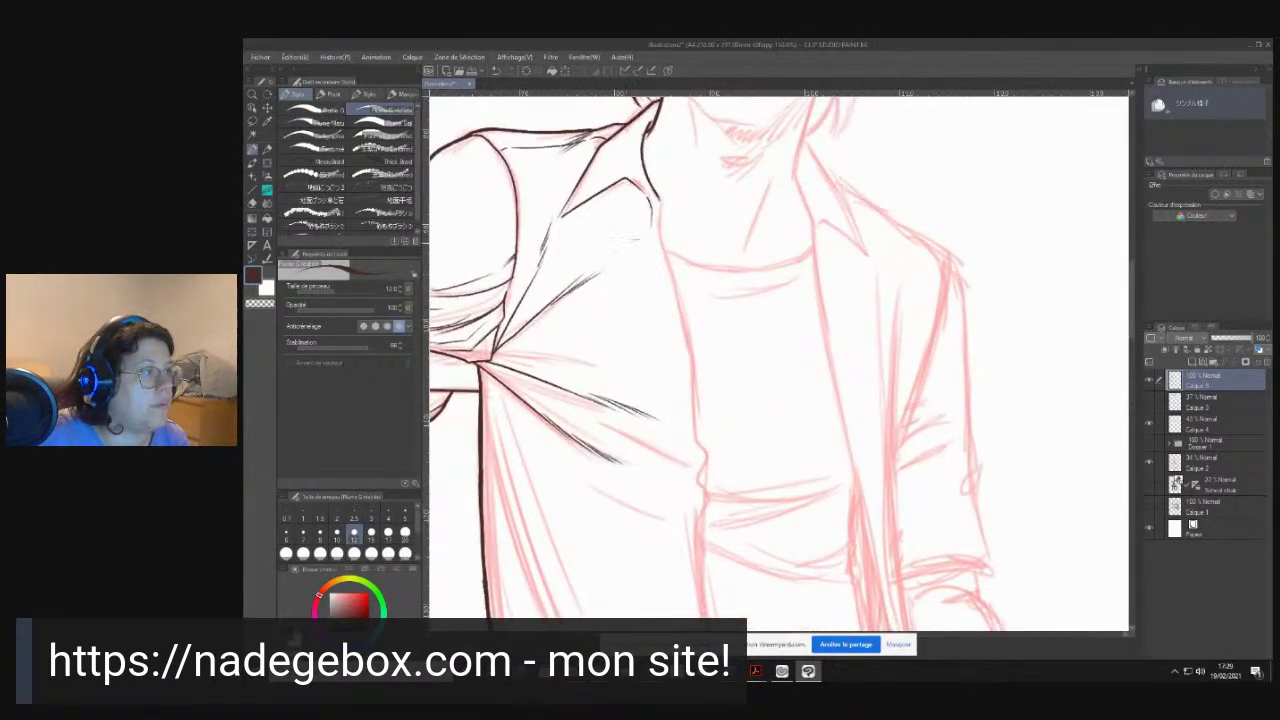
pyautogui.moveTo(658, 196); pyautogui.dragTo(697, 384)
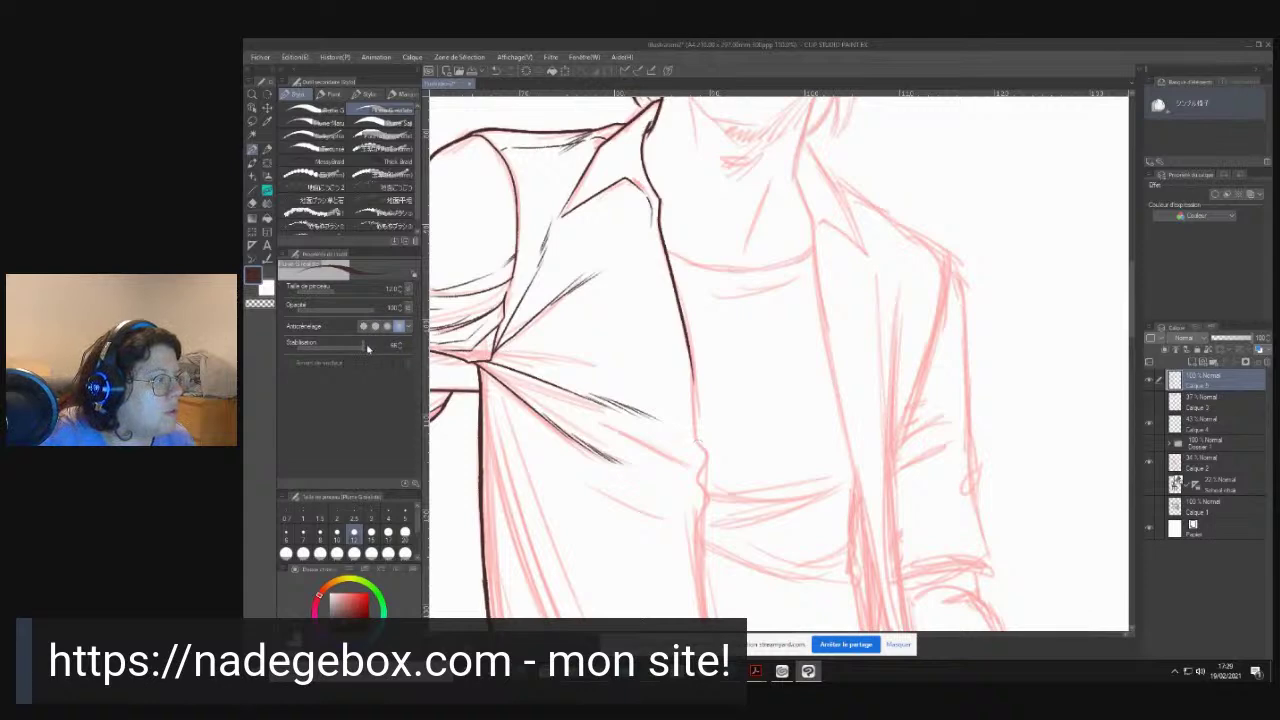
pyautogui.moveTo(690, 358)
pyautogui.mouseDown()
pyautogui.moveTo(700, 527)
pyautogui.moveTo(650, 192)
pyautogui.moveTo(650, 233)
pyautogui.moveTo(665, 187)
pyautogui.moveTo(682, 304)
pyautogui.moveTo(771, 529)
pyautogui.moveTo(768, 572)
pyautogui.mouseUp()
pyautogui.moveTo(663, 278)
pyautogui.mouseDown()
pyautogui.moveTo(697, 457)
pyautogui.moveTo(646, 473)
pyautogui.mouseUp()
# - Ink the folds fanning across the shirt from the backrest crossbar's end and the short folds below the collar
pyautogui.moveTo(570, 430)
pyautogui.mouseDown()
pyautogui.moveTo(632, 498)
pyautogui.moveTo(684, 524)
pyautogui.moveTo(690, 470)
pyautogui.moveTo(616, 424)
pyautogui.mouseUp()
pyautogui.moveTo(558, 386); pyautogui.dragTo(658, 456)
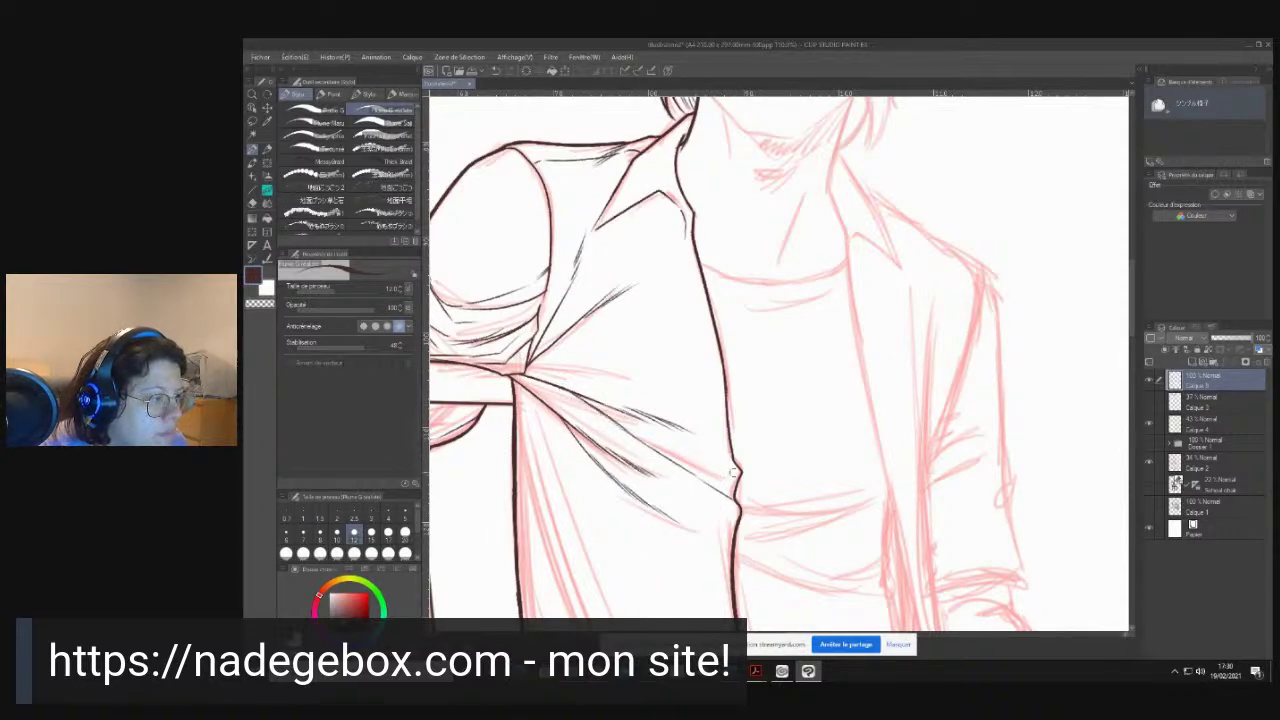
pyautogui.moveTo(738, 468); pyautogui.dragTo(662, 426)
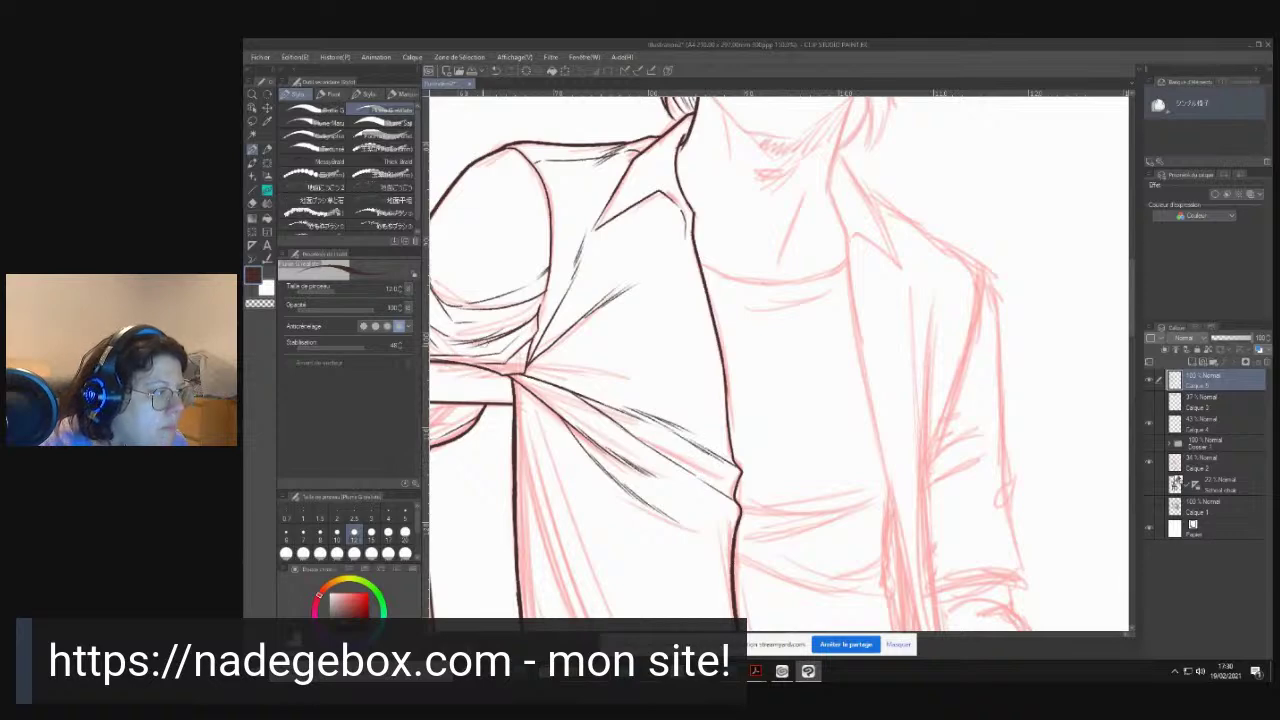
pyautogui.moveTo(532, 373); pyautogui.dragTo(676, 402)
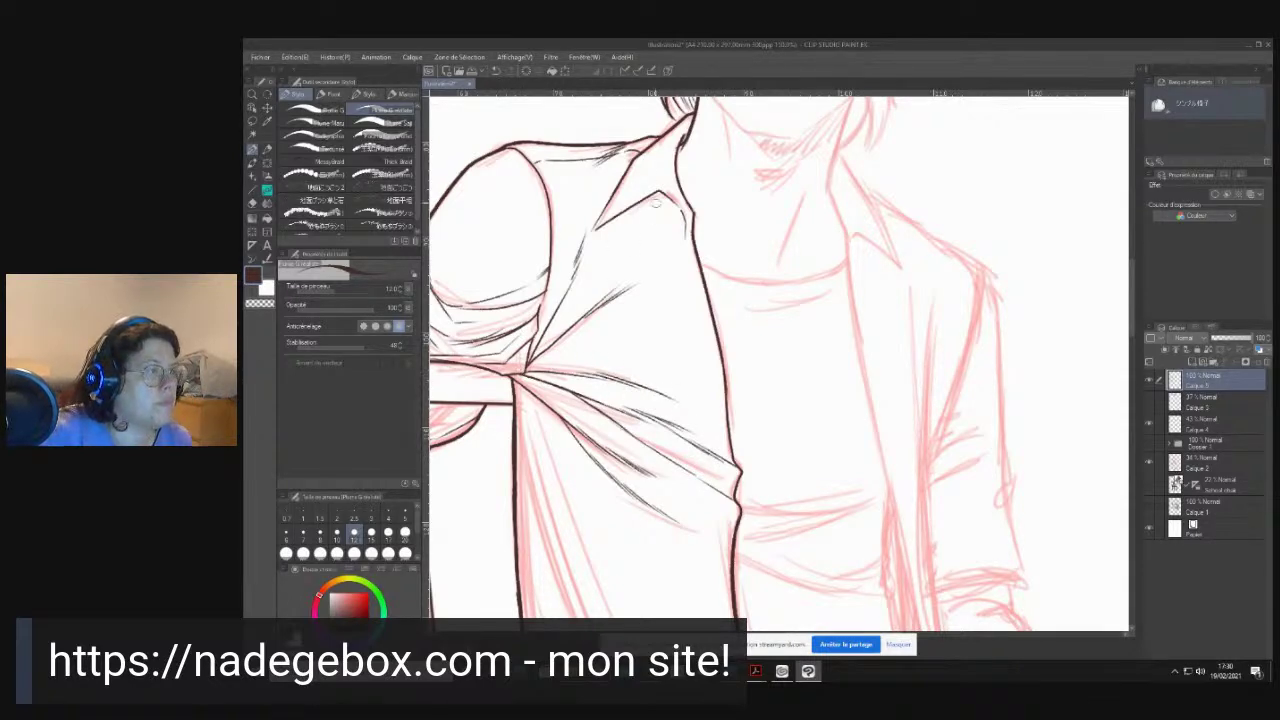
pyautogui.moveTo(658, 190); pyautogui.dragTo(660, 284)
pyautogui.moveTo(656, 234); pyautogui.dragTo(662, 282)
pyautogui.moveTo(628, 234); pyautogui.dragTo(599, 285)
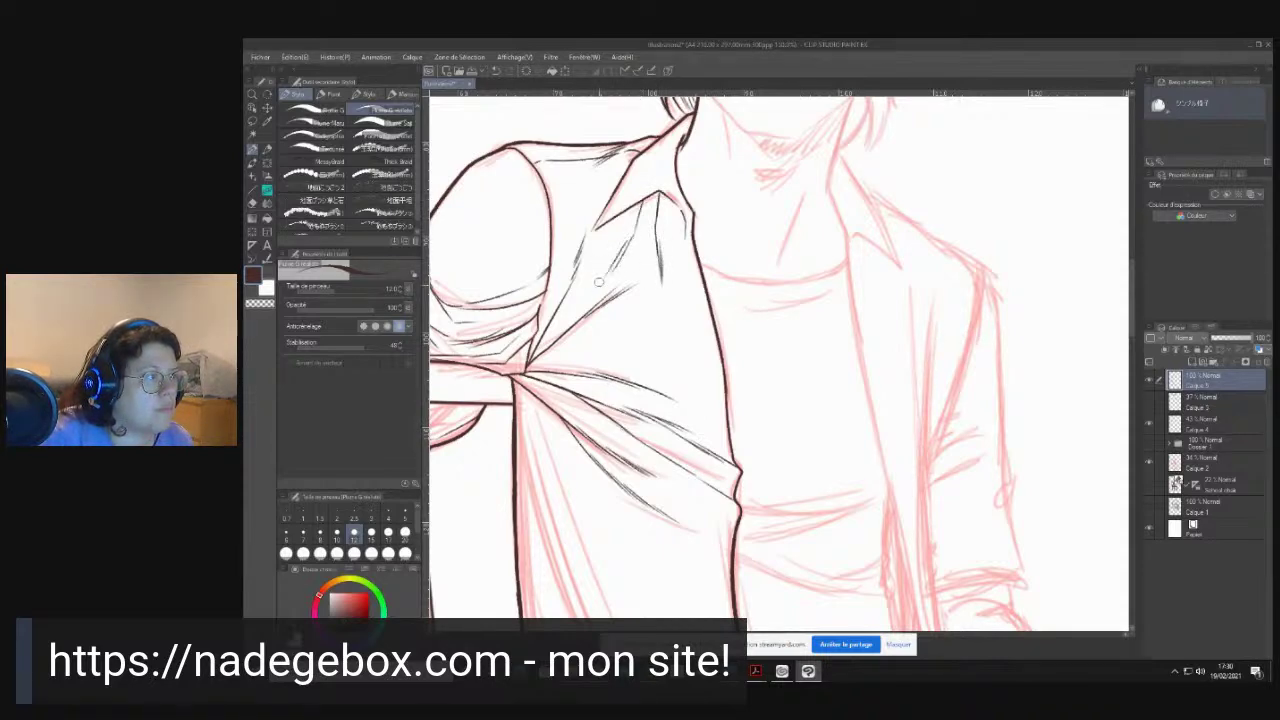
# - Ink the long folds running down the shirt from the backrest crossbar's end, with hatching strokes at their lower tips
pyautogui.moveTo(619, 463); pyautogui.dragTo(636, 227)
pyautogui.moveTo(534, 152); pyautogui.dragTo(650, 474)
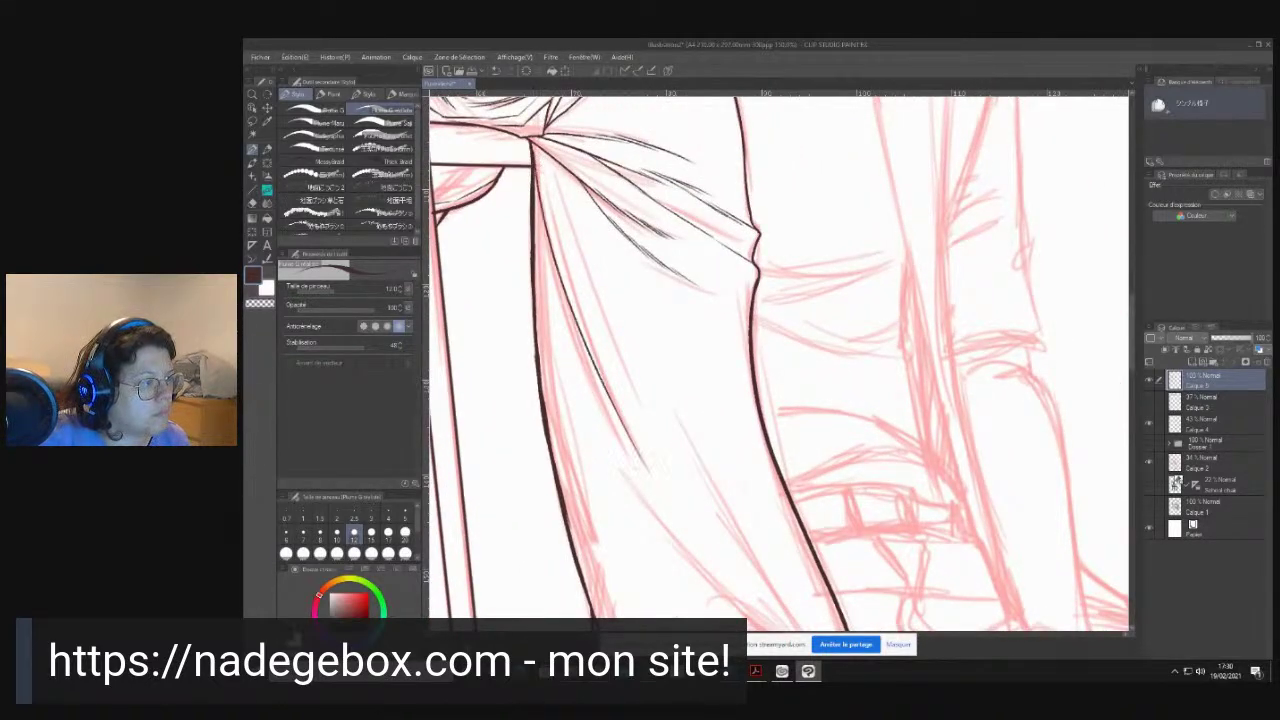
pyautogui.moveTo(613, 383); pyautogui.dragTo(698, 540)
pyautogui.moveTo(664, 480); pyautogui.dragTo(712, 552)
pyautogui.moveTo(686, 510); pyautogui.dragTo(722, 562)
pyautogui.moveTo(556, 181); pyautogui.dragTo(690, 470)
pyautogui.moveTo(657, 402); pyautogui.dragTo(704, 482)
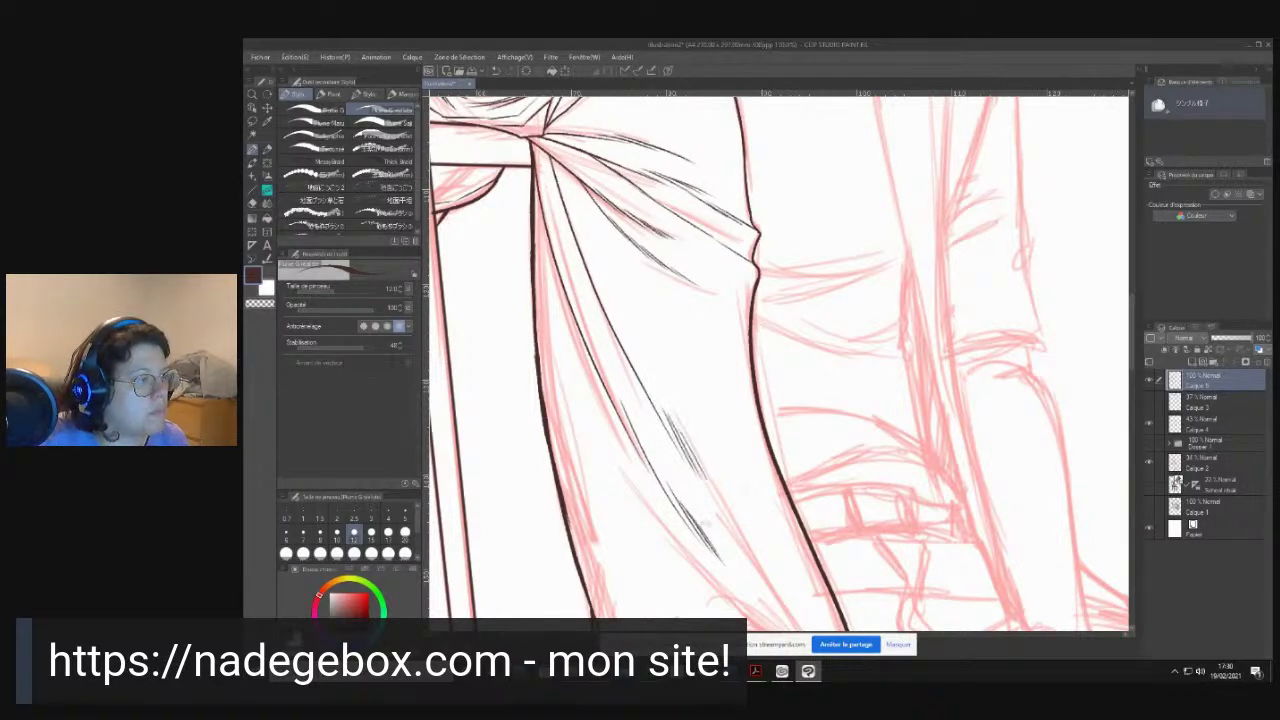
# - Ink the far side of the neck from the jaw down to the collar, going over it for a thicker line
pyautogui.scroll(-4, 587, 298)
pyautogui.scroll(10, 594, 430)
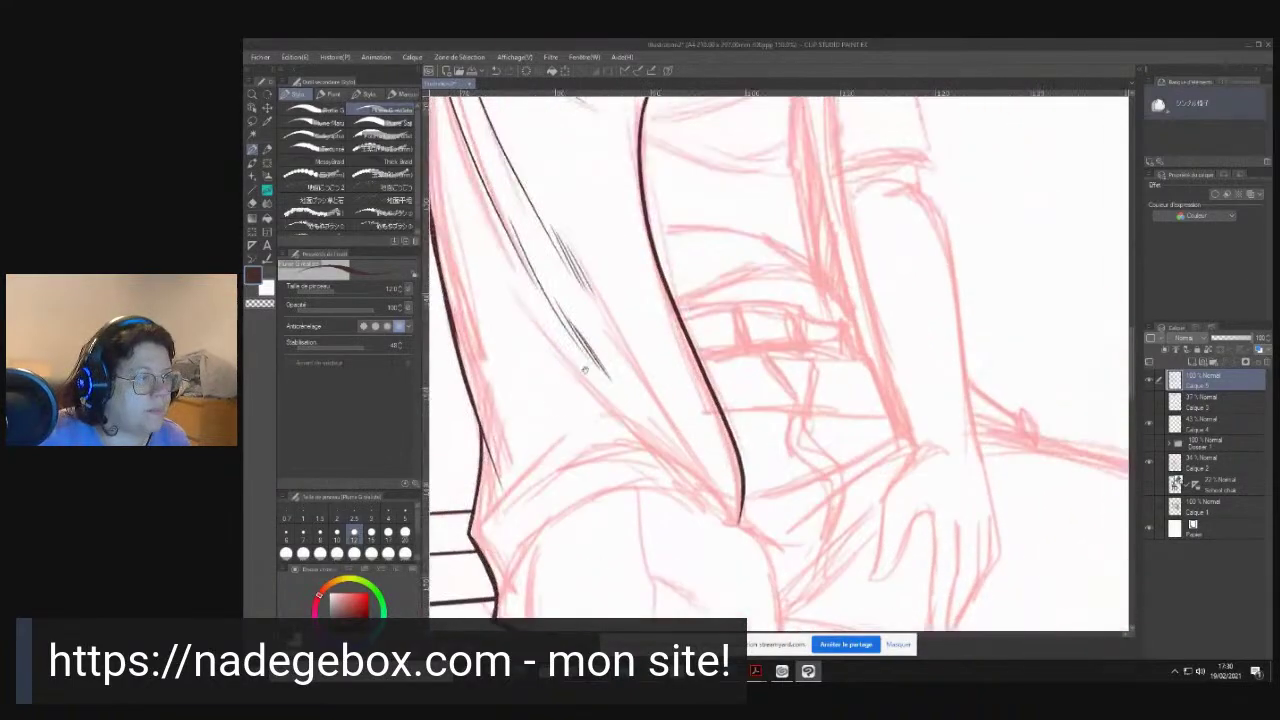
pyautogui.moveTo(618, 521); pyautogui.dragTo(651, 569)
pyautogui.moveTo(636, 422)
pyautogui.mouseDown()
pyautogui.moveTo(651, 503)
pyautogui.moveTo(637, 326)
pyautogui.moveTo(660, 362)
pyautogui.mouseUp()
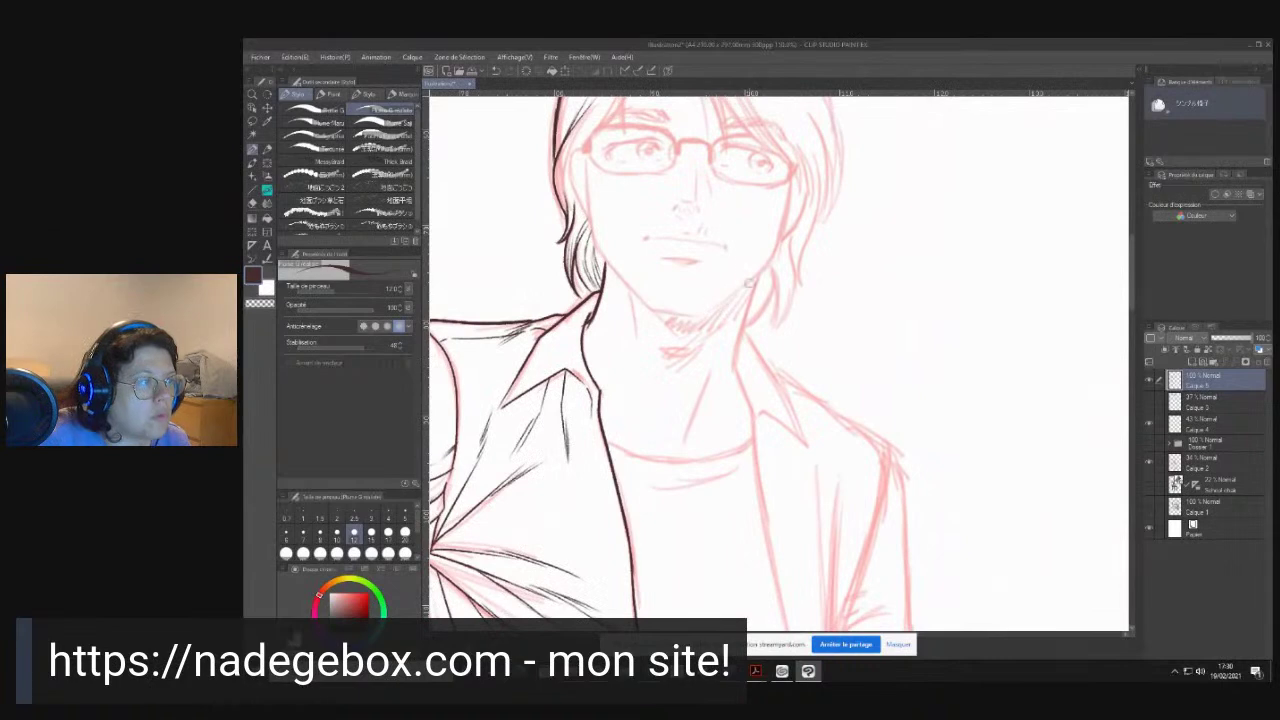
pyautogui.moveTo(760, 275); pyautogui.dragTo(738, 357)
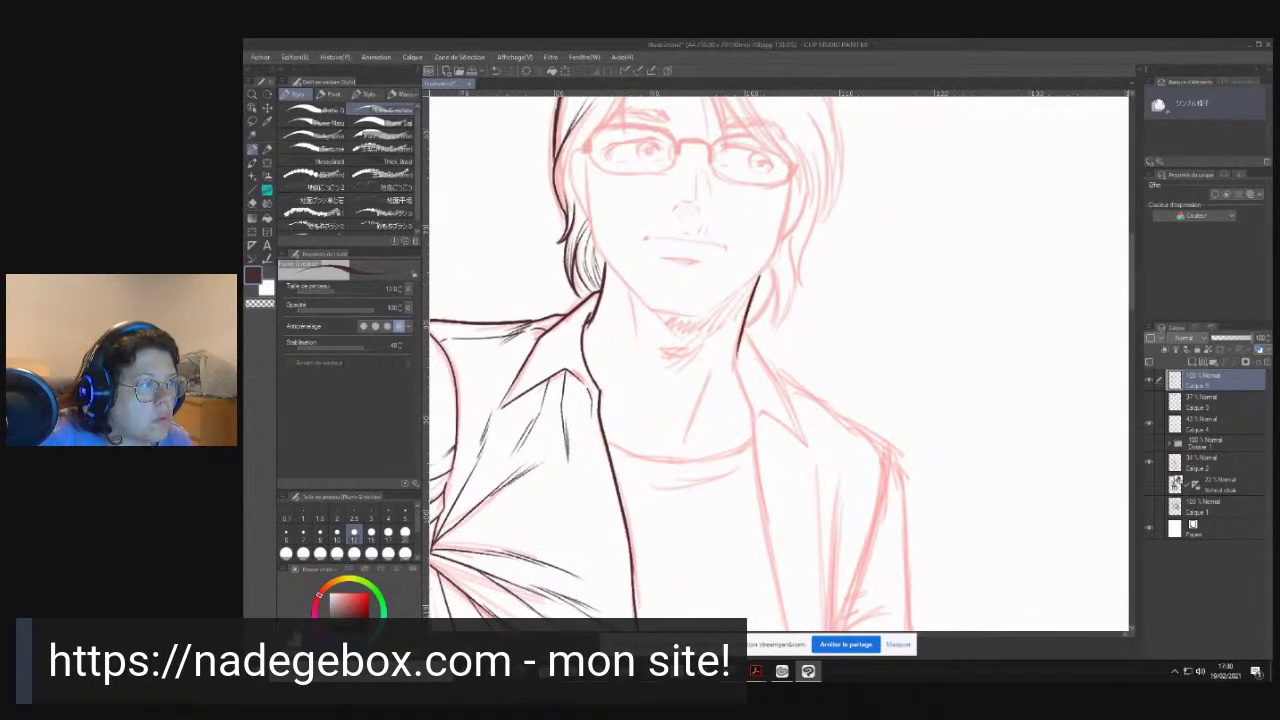
pyautogui.moveTo(758, 276); pyautogui.dragTo(730, 374)
pyautogui.moveTo(762, 270); pyautogui.dragTo(731, 372)
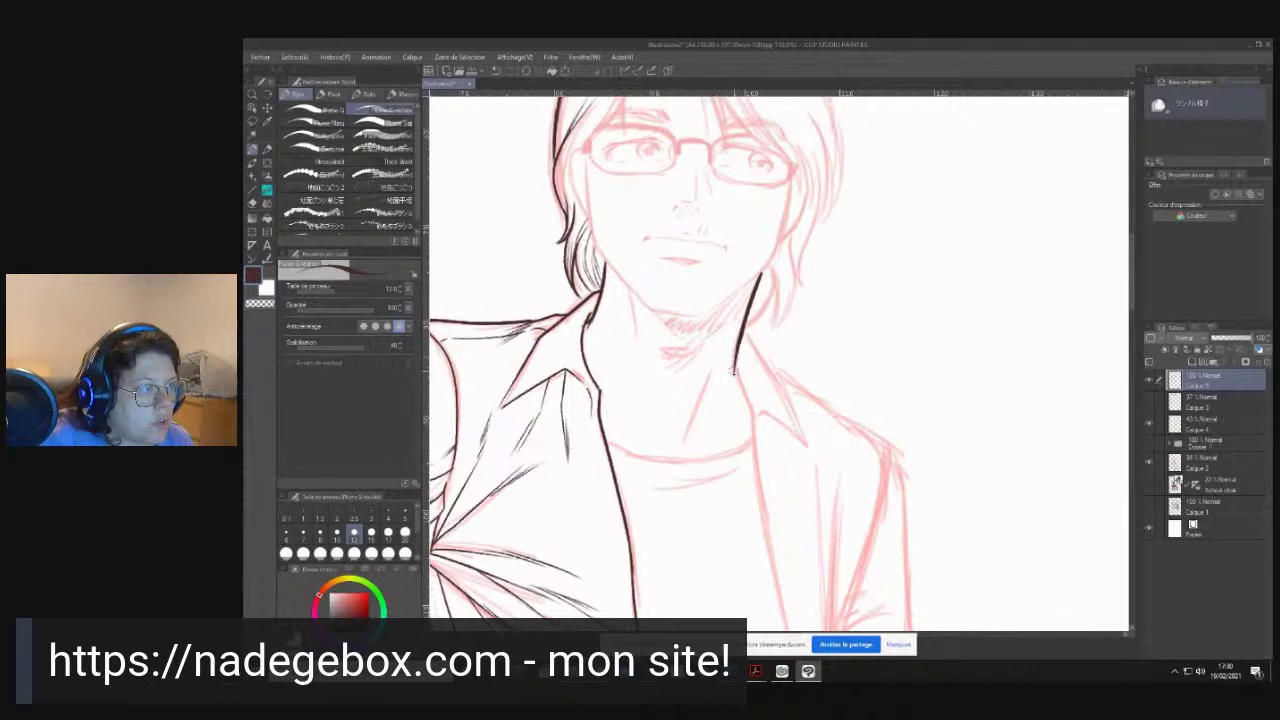
# - Ink the tendon lines on both sides of the throat and hatch the small shadow under the chin
pyautogui.moveTo(685, 437)
pyautogui.mouseDown()
pyautogui.moveTo(709, 369)
pyautogui.moveTo(695, 418)
pyautogui.mouseUp()
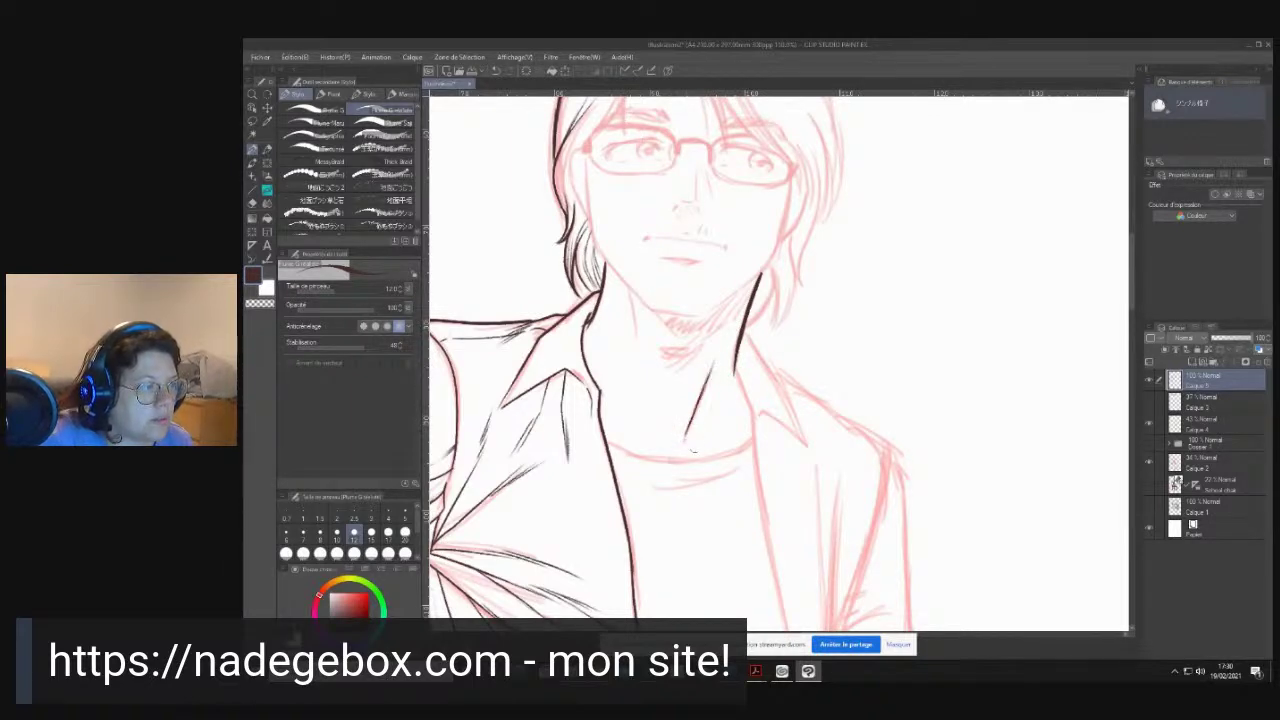
pyautogui.moveTo(702, 338)
pyautogui.mouseDown()
pyautogui.moveTo(678, 362)
pyautogui.moveTo(662, 356)
pyautogui.moveTo(672, 363)
pyautogui.mouseUp()
pyautogui.moveTo(682, 348); pyautogui.dragTo(668, 361)
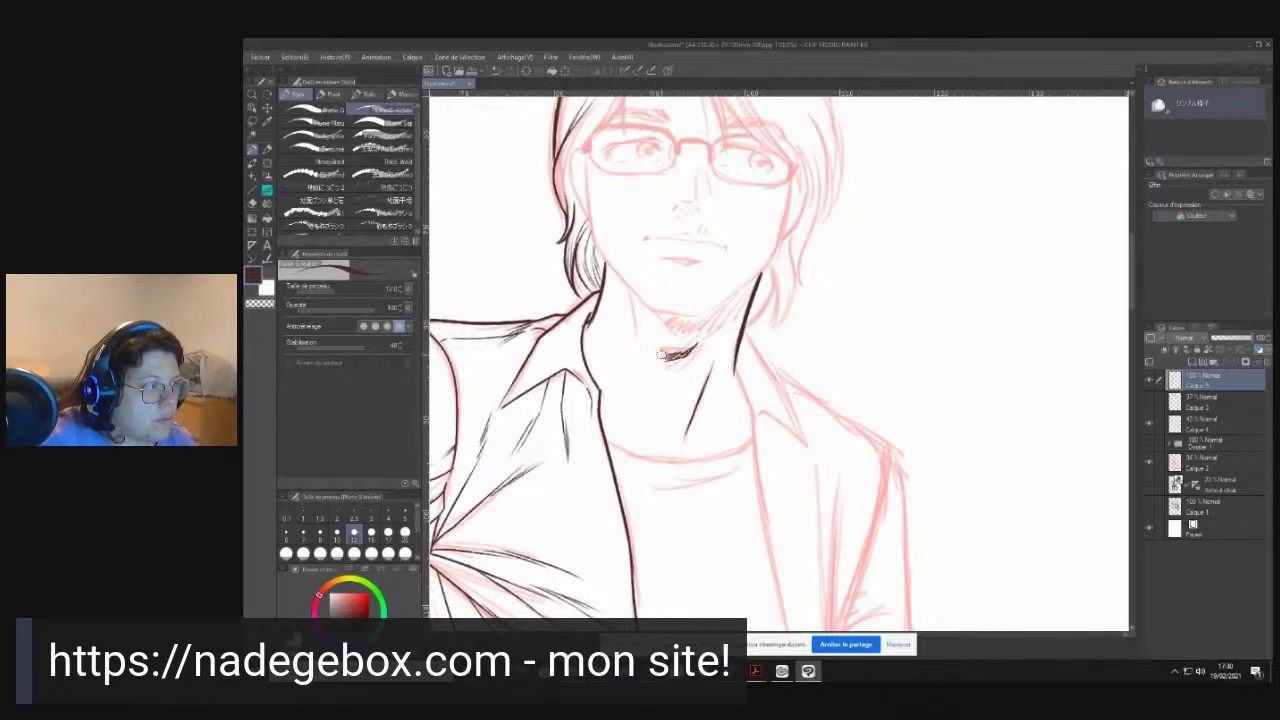
pyautogui.moveTo(628, 290); pyautogui.dragTo(634, 354)
# - Ink the far collar and the shirt's front edge below it down to the belt, undoing and redrawing the long edge
pyautogui.moveTo(746, 330)
pyautogui.mouseDown()
pyautogui.moveTo(807, 447)
pyautogui.moveTo(755, 404)
pyautogui.mouseUp()
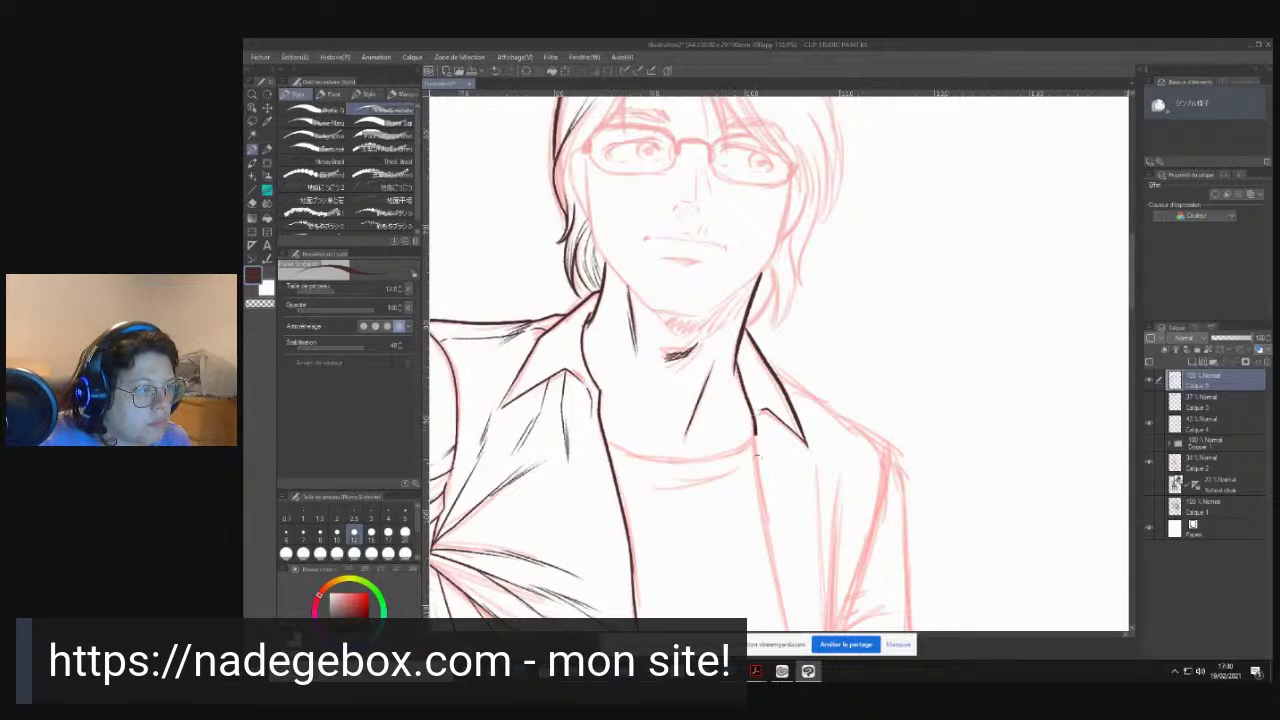
pyautogui.moveTo(735, 491)
pyautogui.mouseDown()
pyautogui.moveTo(685, 406)
pyautogui.moveTo(634, 240)
pyautogui.mouseUp()
pyautogui.moveTo(640, 176); pyautogui.dragTo(714, 608)
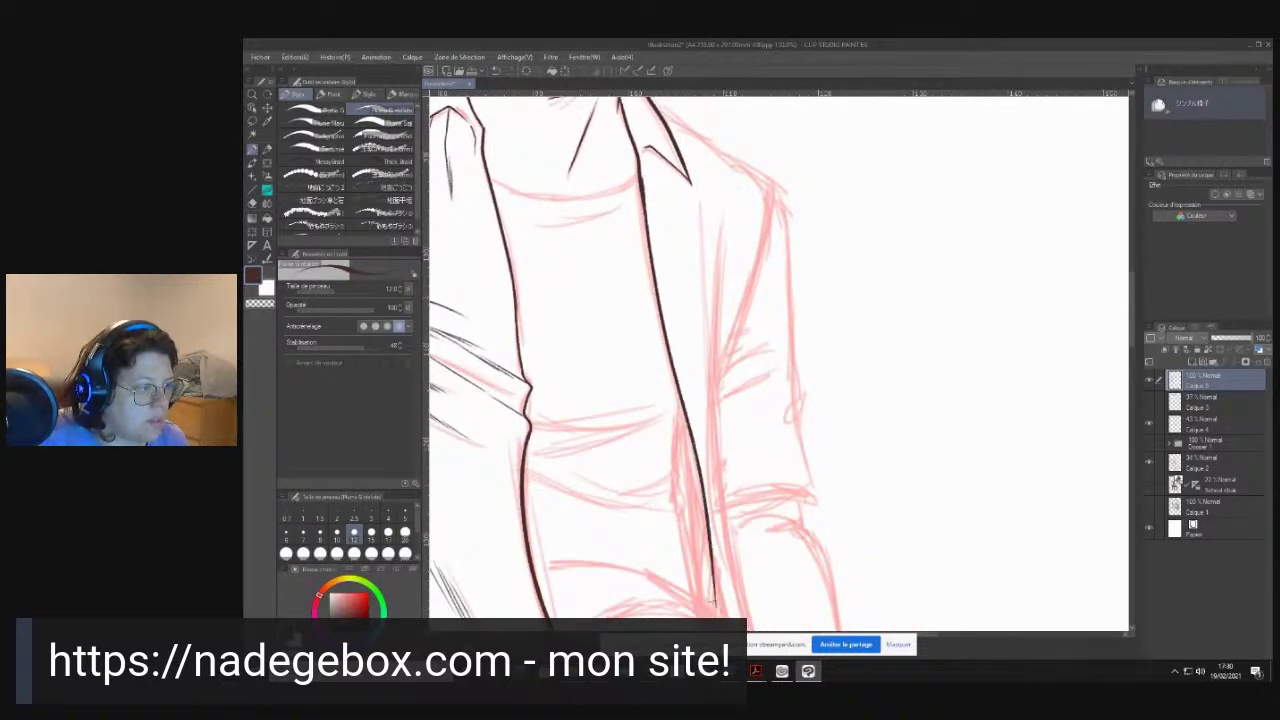
pyautogui.hotkey('ctrl', 'z')
pyautogui.moveTo(641, 316); pyautogui.dragTo(593, 301)
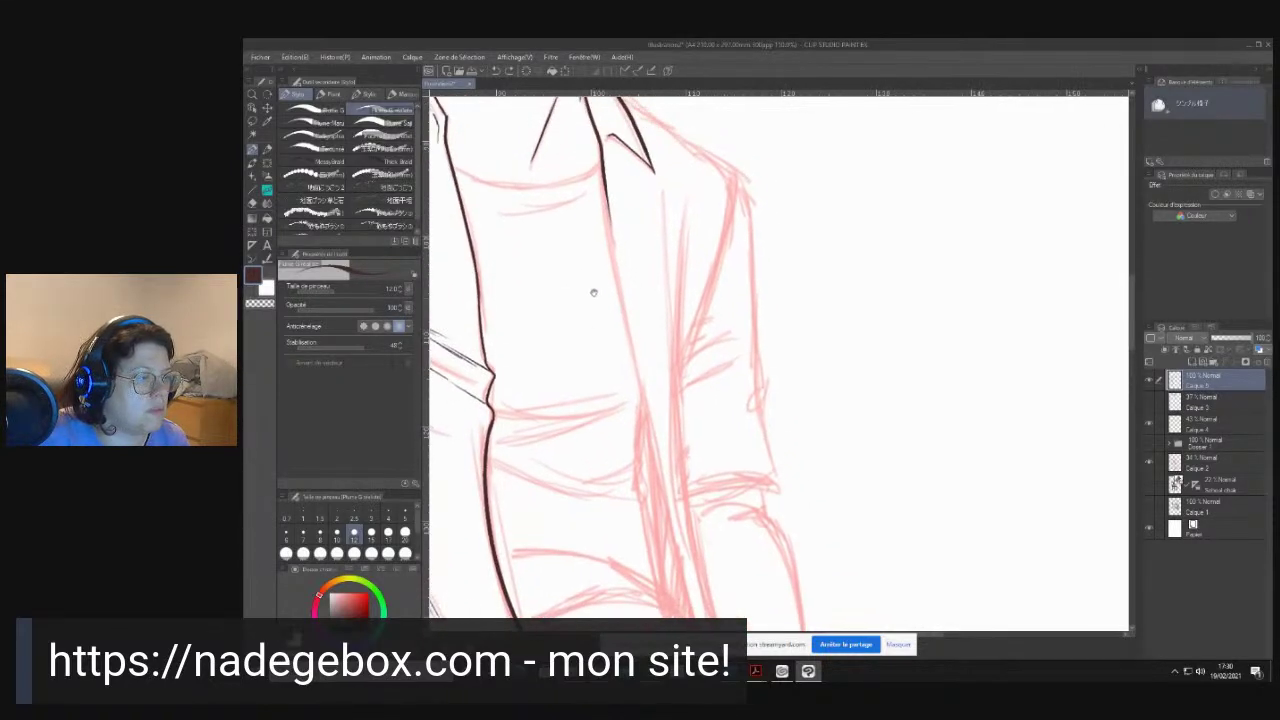
pyautogui.scroll(-2, 594, 293)
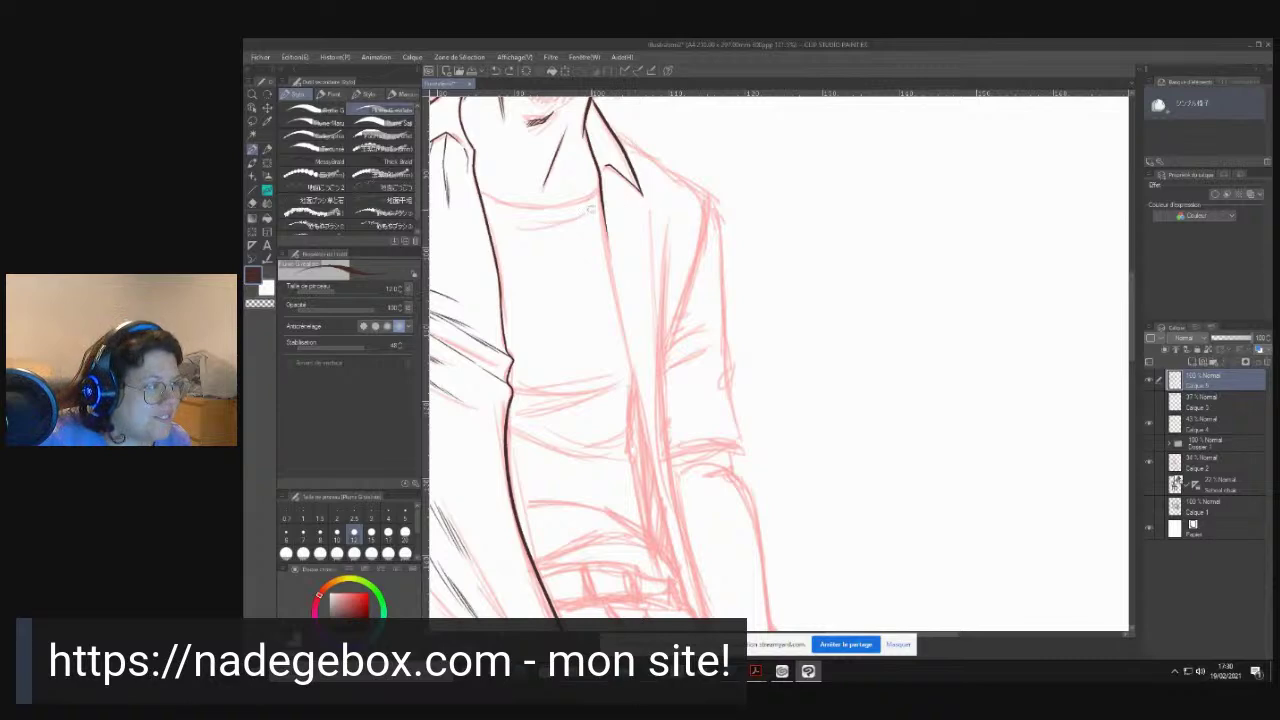
pyautogui.moveTo(604, 232)
pyautogui.mouseDown()
pyautogui.moveTo(624, 377)
pyautogui.moveTo(688, 612)
pyautogui.mouseUp()
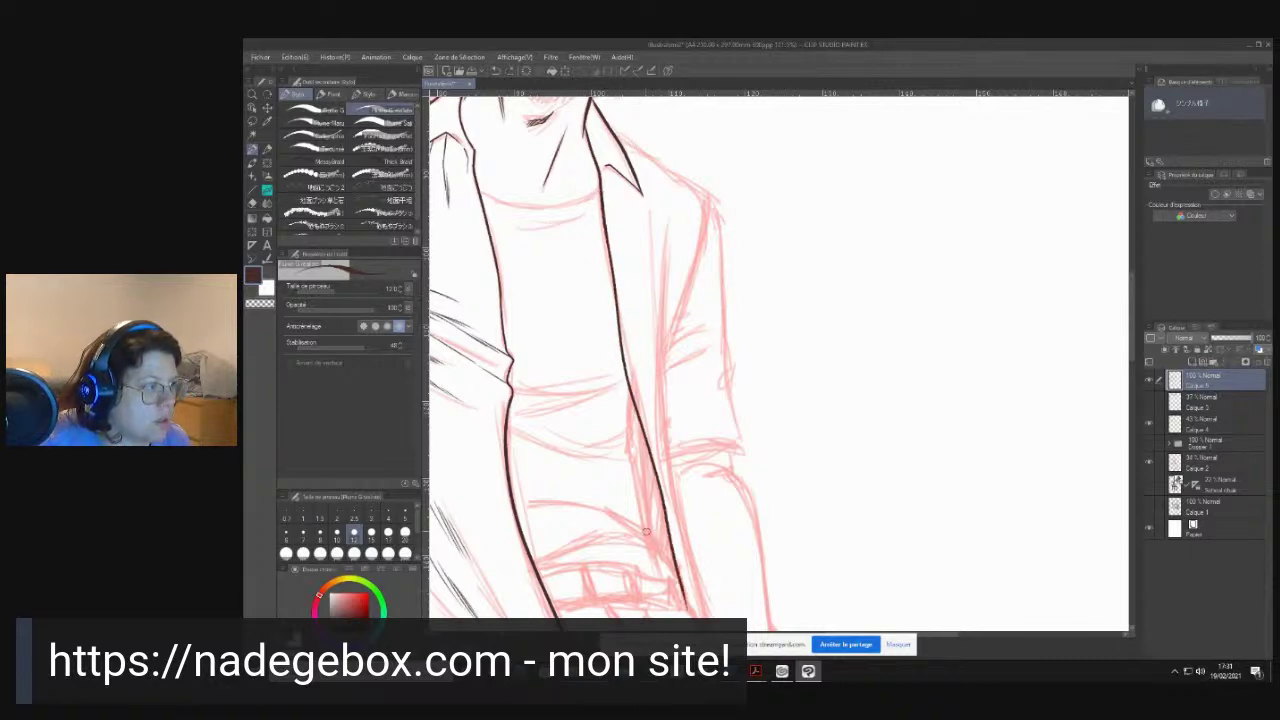
# - Erase the lower tip of the far front edge at the belt with the hard eraser
pyautogui.scroll(-4, 660, 450)
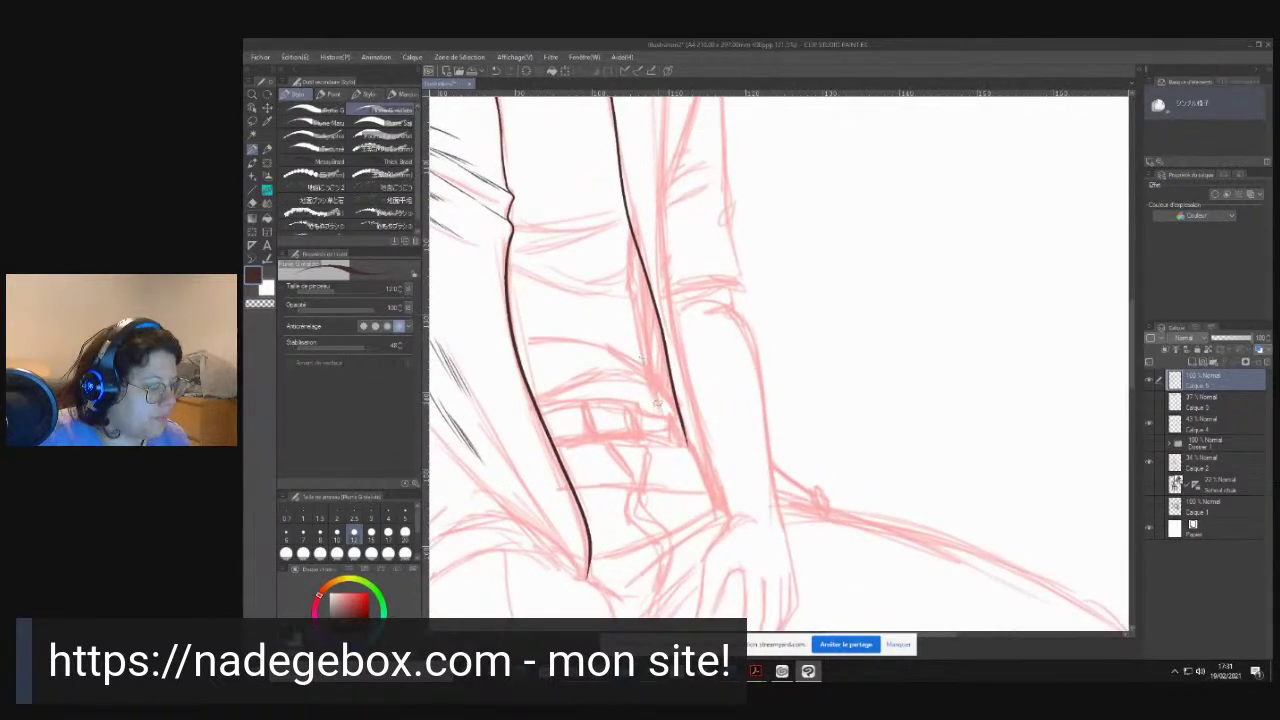
pyautogui.press('e')
pyautogui.moveTo(684, 430); pyautogui.dragTo(668, 378)
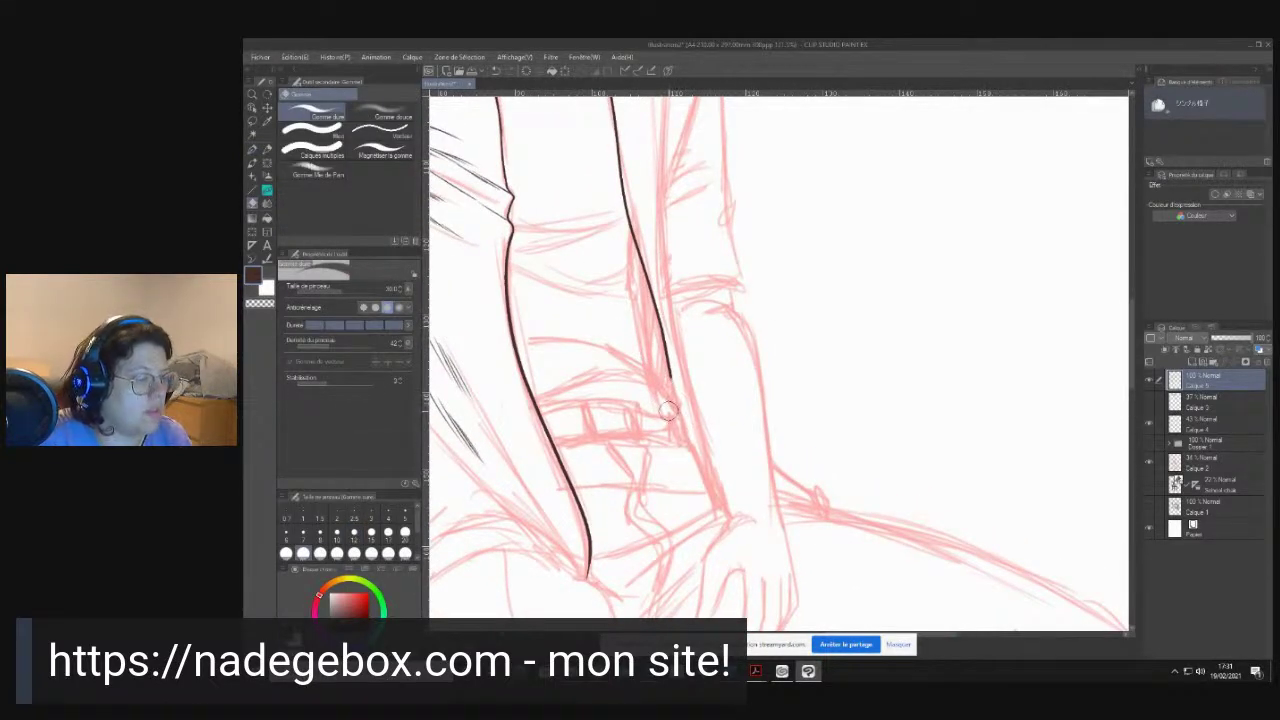
# - Ink the far shoulder and armhole seam with the pen, plus the fold beside the seam and the shirt's side below the armpit
pyautogui.press('p')
pyautogui.press('p')
pyautogui.scroll(10, 665, 402)
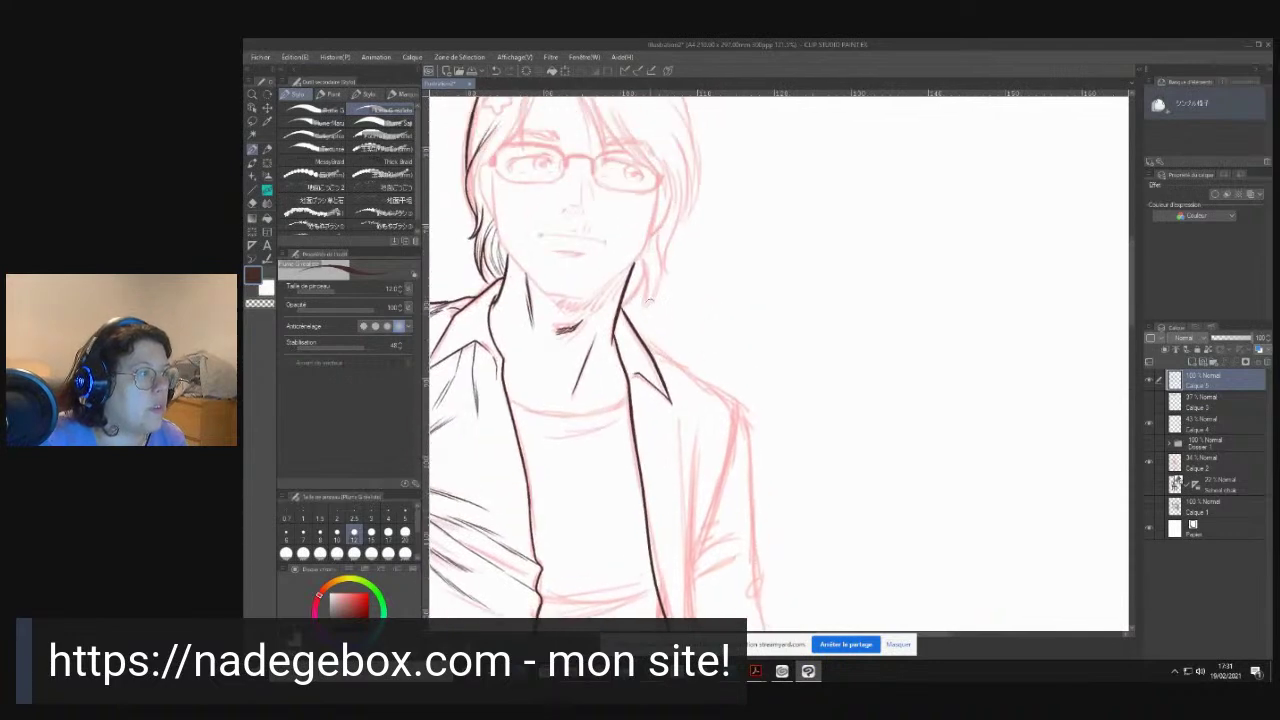
pyautogui.moveTo(640, 335)
pyautogui.mouseDown()
pyautogui.moveTo(732, 402)
pyautogui.moveTo(763, 246)
pyautogui.moveTo(728, 392)
pyautogui.moveTo(726, 256)
pyautogui.moveTo(727, 313)
pyautogui.mouseUp()
pyautogui.moveTo(731, 257); pyautogui.dragTo(726, 320)
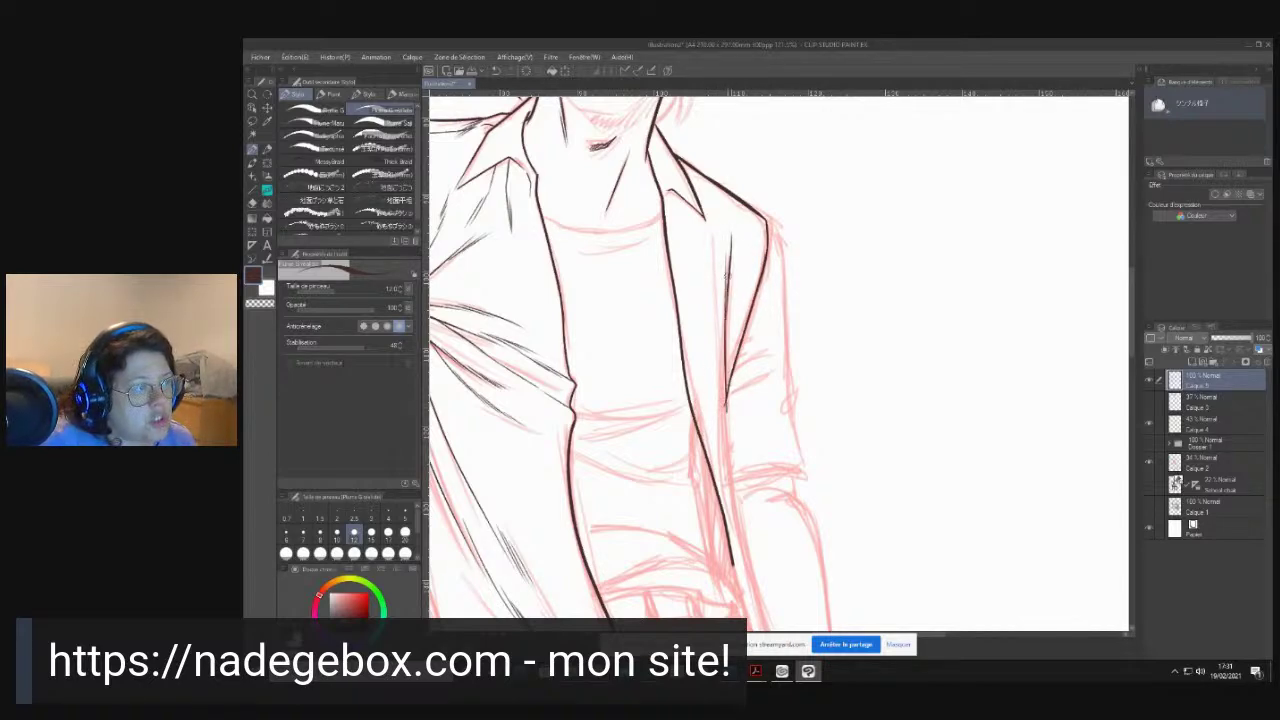
pyautogui.moveTo(736, 229); pyautogui.dragTo(731, 288)
pyautogui.moveTo(727, 368); pyautogui.dragTo(724, 454)
pyautogui.moveTo(730, 400); pyautogui.dragTo(724, 472)
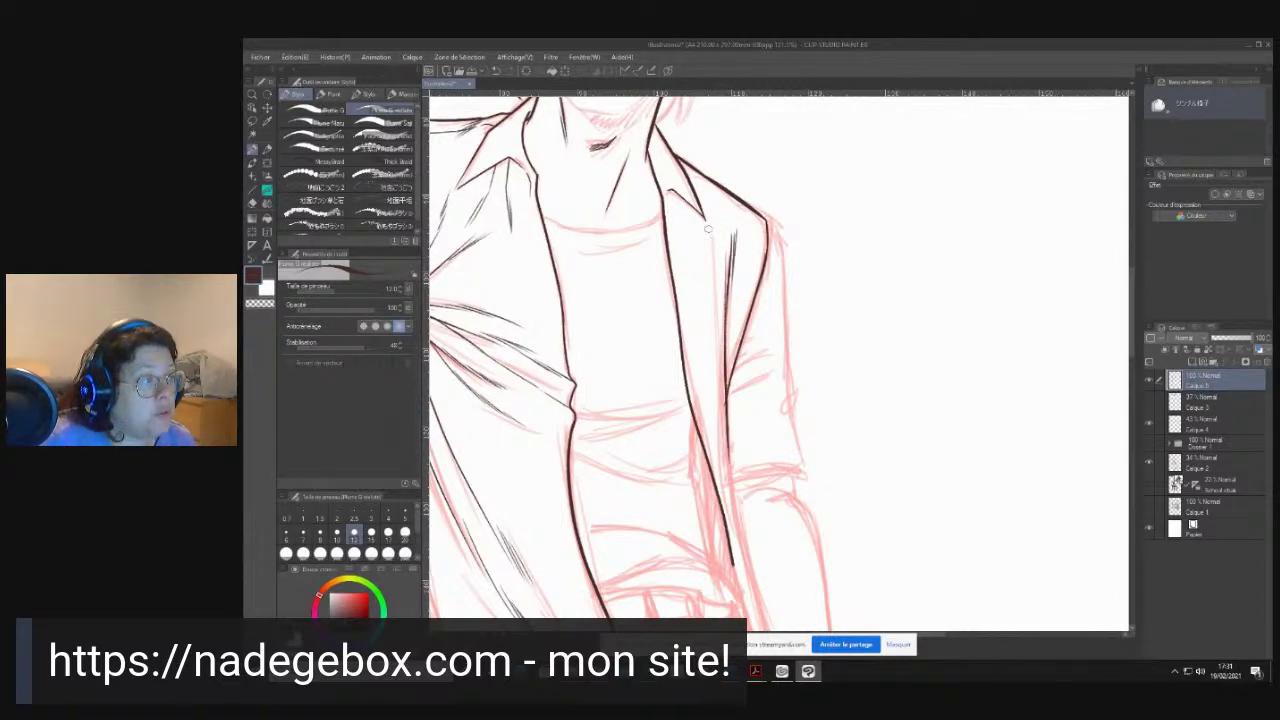
# - Ink the short fold strokes under the far collar's point
pyautogui.moveTo(711, 215)
pyautogui.mouseDown()
pyautogui.moveTo(719, 299)
pyautogui.moveTo(714, 265)
pyautogui.mouseUp()
pyautogui.moveTo(672, 193); pyautogui.dragTo(686, 254)
pyautogui.moveTo(680, 212); pyautogui.dragTo(692, 264)
pyautogui.moveTo(682, 198); pyautogui.dragTo(700, 250)
# - Extend the shirt's side line along the far arm past the belt and lengthen the front edge to meet it
pyautogui.moveTo(740, 450)
pyautogui.mouseDown()
pyautogui.moveTo(667, 270)
pyautogui.moveTo(666, 340)
pyautogui.mouseUp()
pyautogui.moveTo(657, 283); pyautogui.dragTo(680, 424)
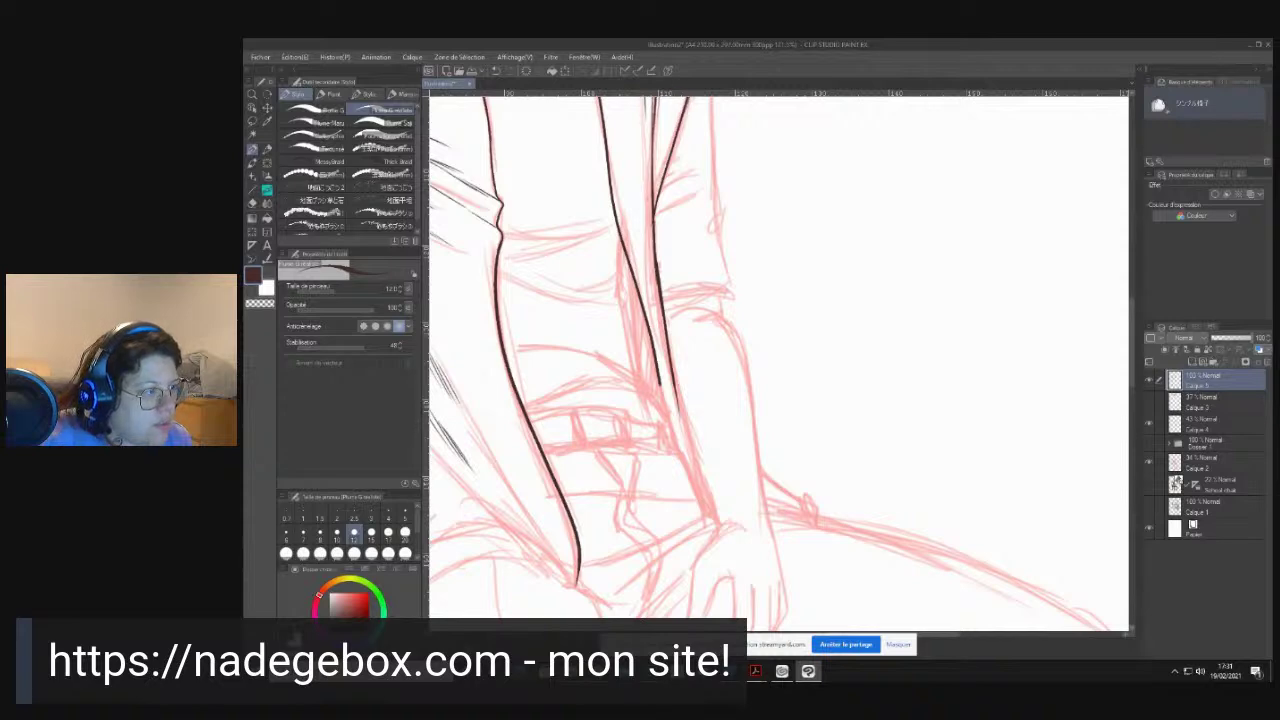
pyautogui.moveTo(653, 354); pyautogui.dragTo(667, 410)
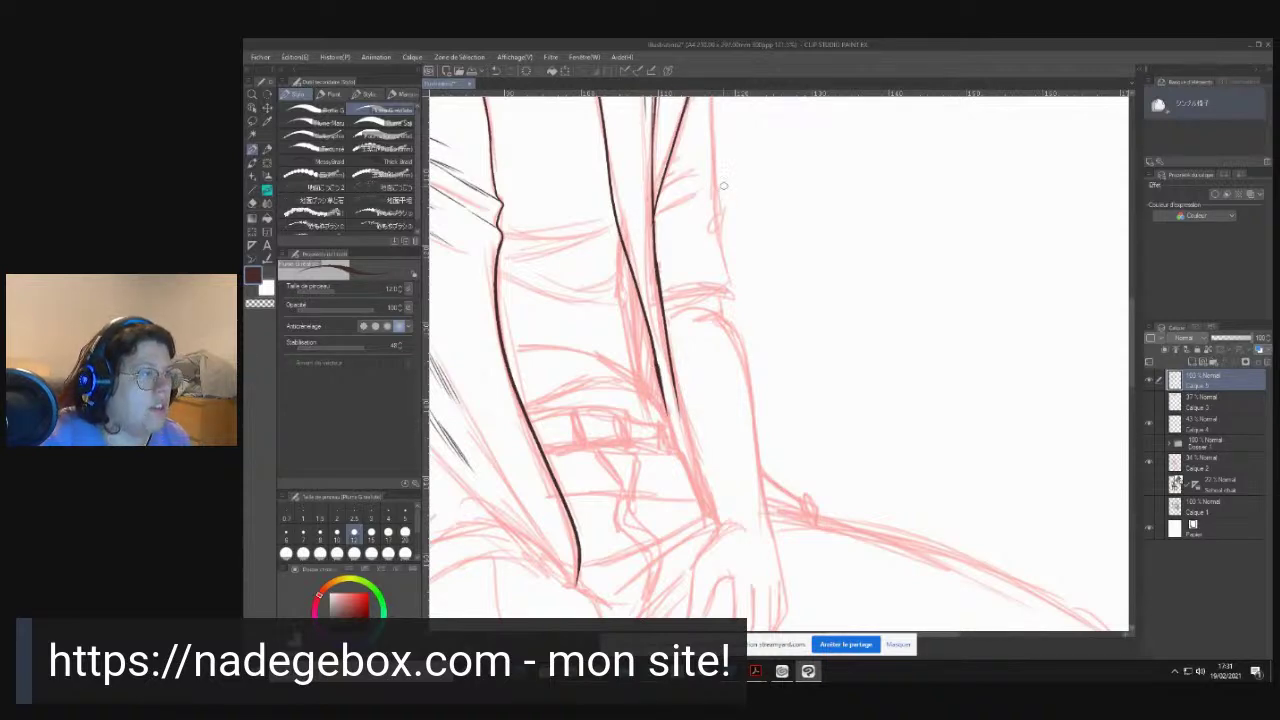
# - Look over the drawing from the shirt down to the feet and back up to the head
pyautogui.moveTo(720, 203); pyautogui.dragTo(743, 411)
pyautogui.moveTo(655, 340)
pyautogui.mouseDown()
pyautogui.moveTo(759, 511)
pyautogui.moveTo(863, 163)
pyautogui.mouseUp()
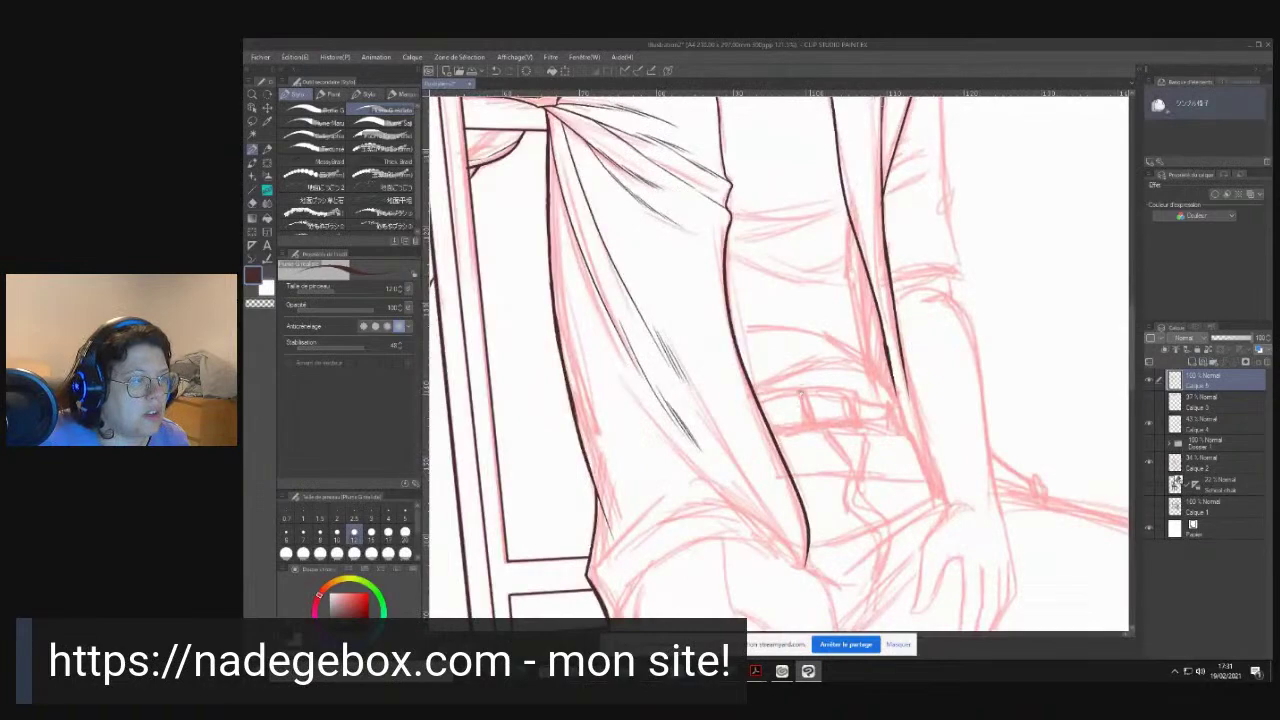
pyautogui.moveTo(802, 396); pyautogui.dragTo(707, 466)
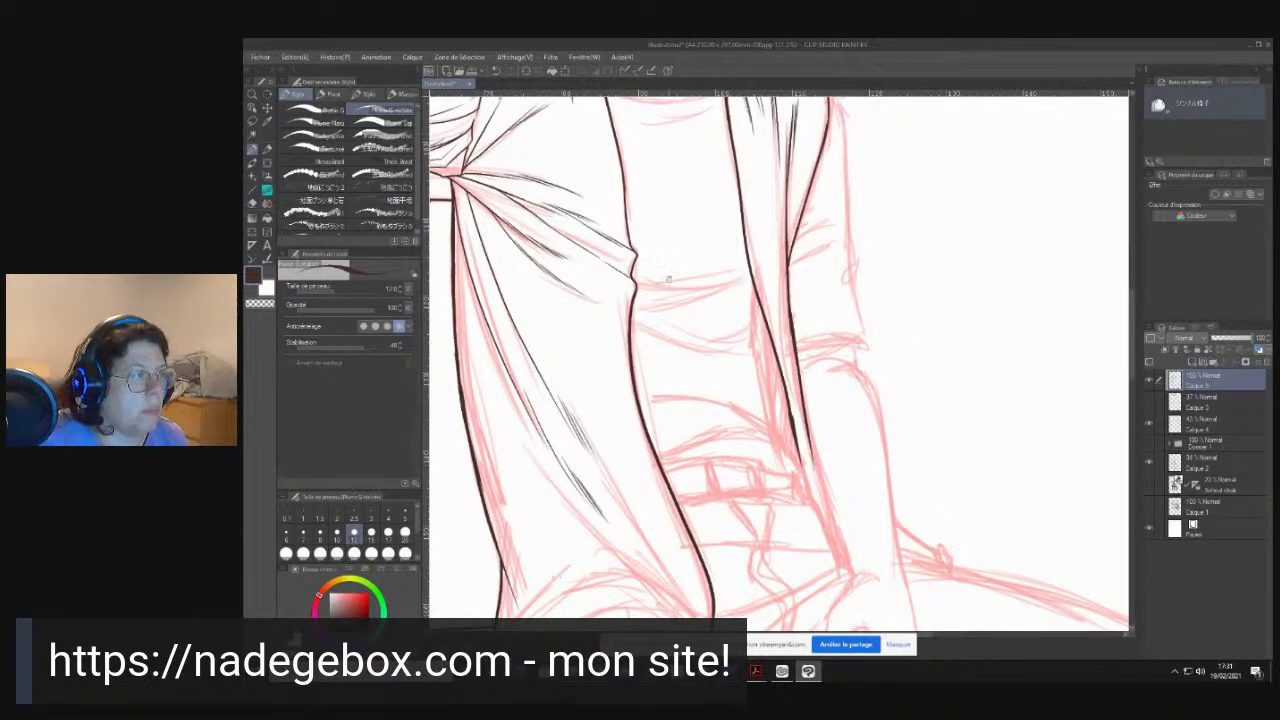
pyautogui.moveTo(668, 279); pyautogui.dragTo(750, 541)
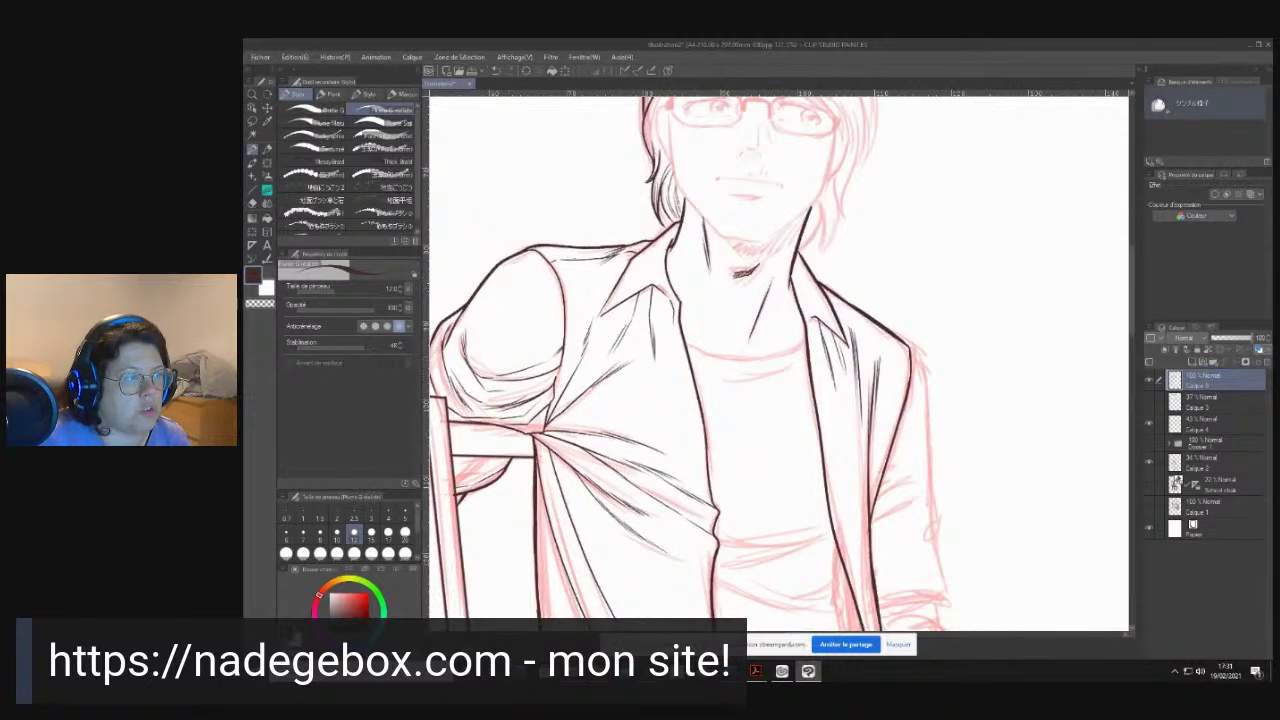
pyautogui.moveTo(672, 463); pyautogui.dragTo(842, 283)
pyautogui.moveTo(924, 441)
pyautogui.mouseDown()
pyautogui.moveTo(757, 346)
pyautogui.moveTo(643, 228)
pyautogui.mouseUp()
pyautogui.moveTo(758, 580); pyautogui.dragTo(676, 101)
pyautogui.moveTo(664, 578); pyautogui.dragTo(624, 378)
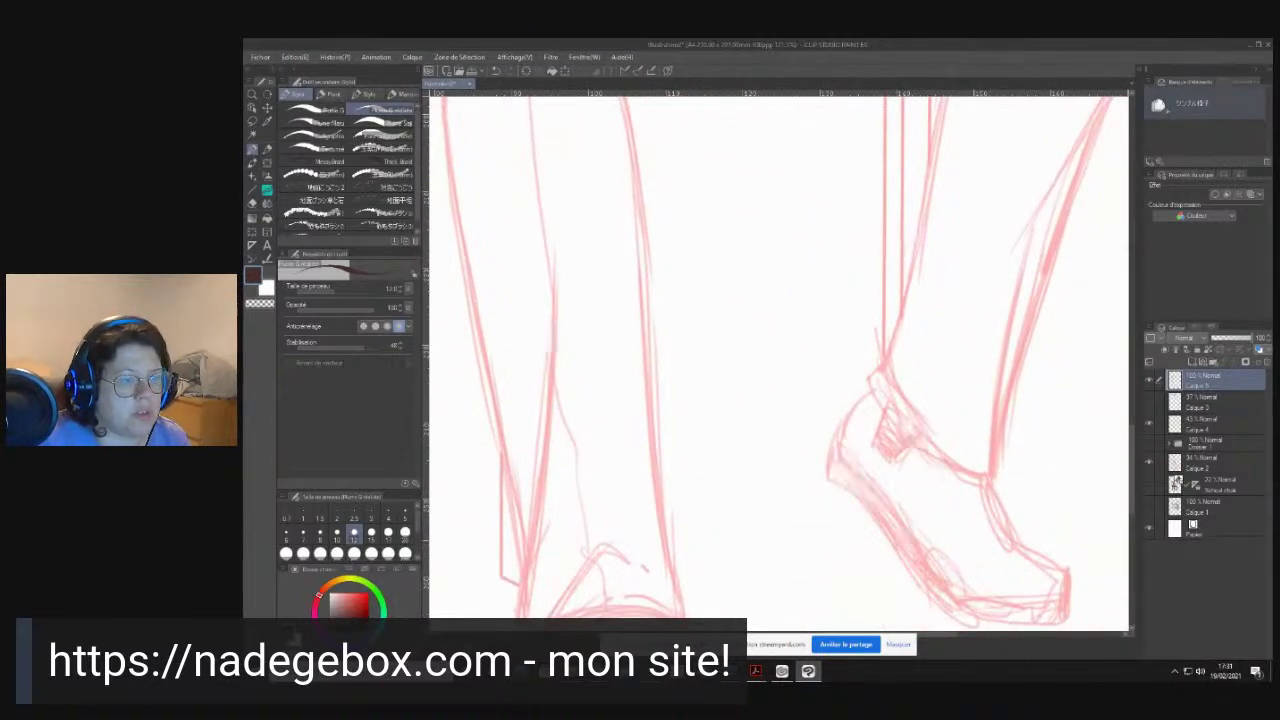
pyautogui.moveTo(814, 268); pyautogui.dragTo(814, 546)
pyautogui.moveTo(763, 231); pyautogui.dragTo(854, 591)
pyautogui.moveTo(715, 195); pyautogui.dragTo(764, 414)
pyautogui.scroll(8, 762, 410)
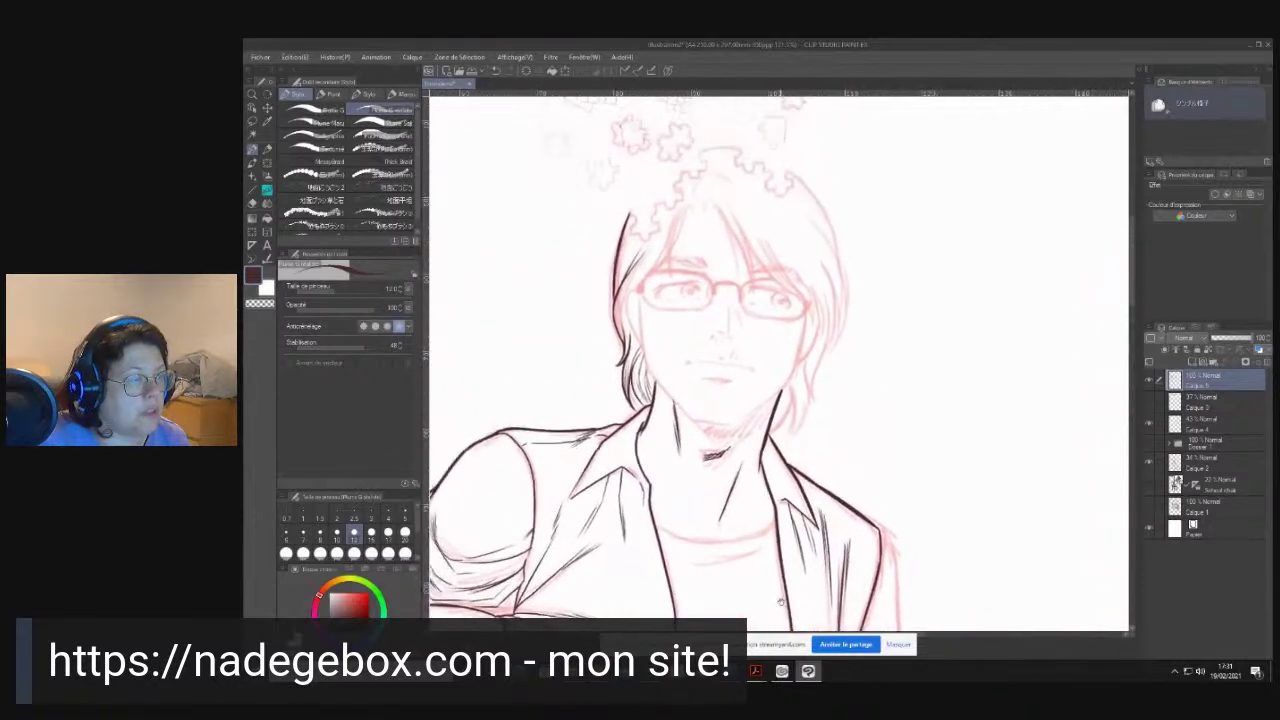
# - Ink the near fringe lock curving from the parting down to the glasses, with short strokes at its root
pyautogui.scroll(3, 754, 388)
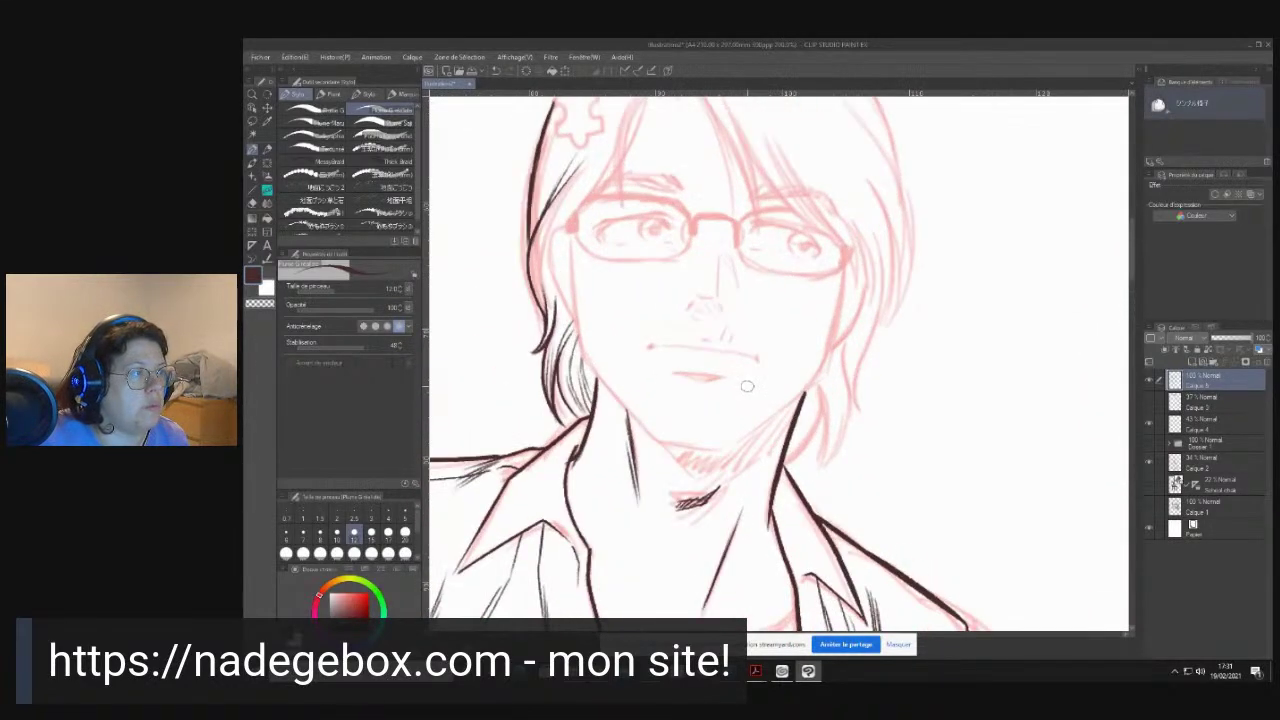
pyautogui.moveTo(661, 284)
pyautogui.mouseDown()
pyautogui.moveTo(677, 434)
pyautogui.moveTo(711, 329)
pyautogui.mouseUp()
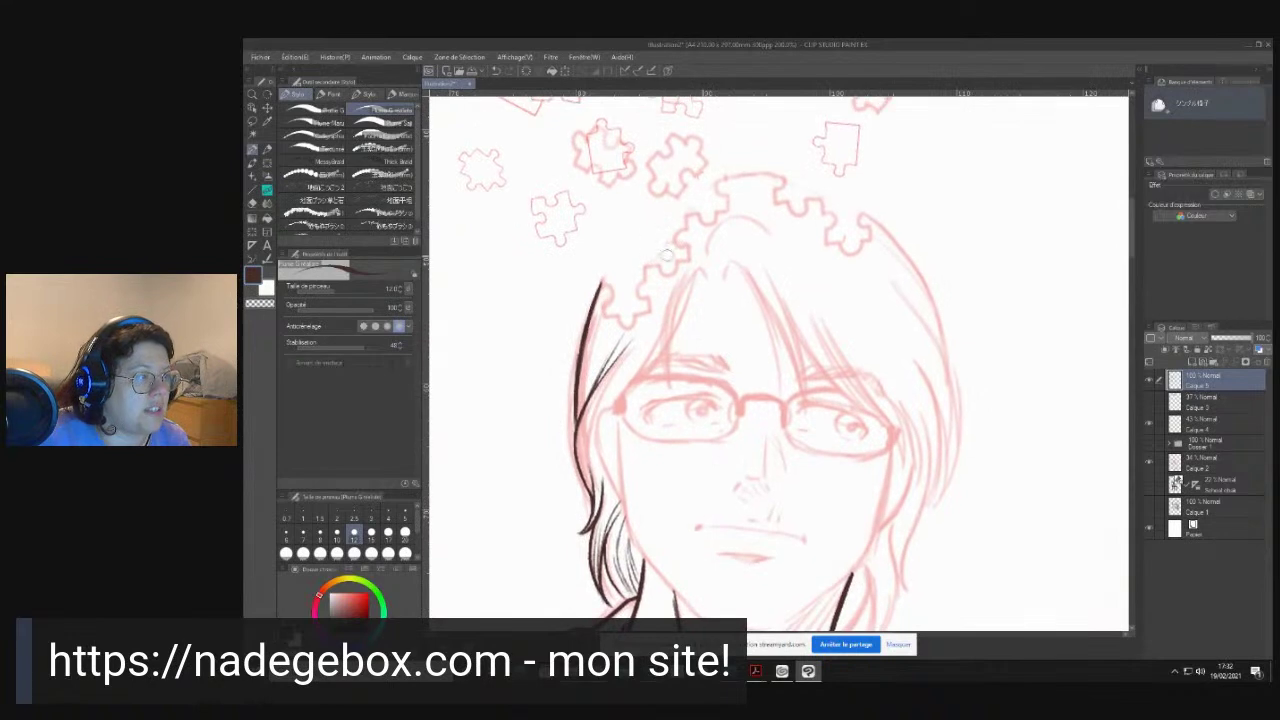
pyautogui.moveTo(704, 273)
pyautogui.mouseDown()
pyautogui.moveTo(683, 280)
pyautogui.moveTo(672, 346)
pyautogui.mouseUp()
pyautogui.moveTo(697, 272)
pyautogui.mouseDown()
pyautogui.moveTo(668, 300)
pyautogui.moveTo(676, 395)
pyautogui.mouseUp()
pyautogui.moveTo(690, 272); pyautogui.dragTo(684, 388)
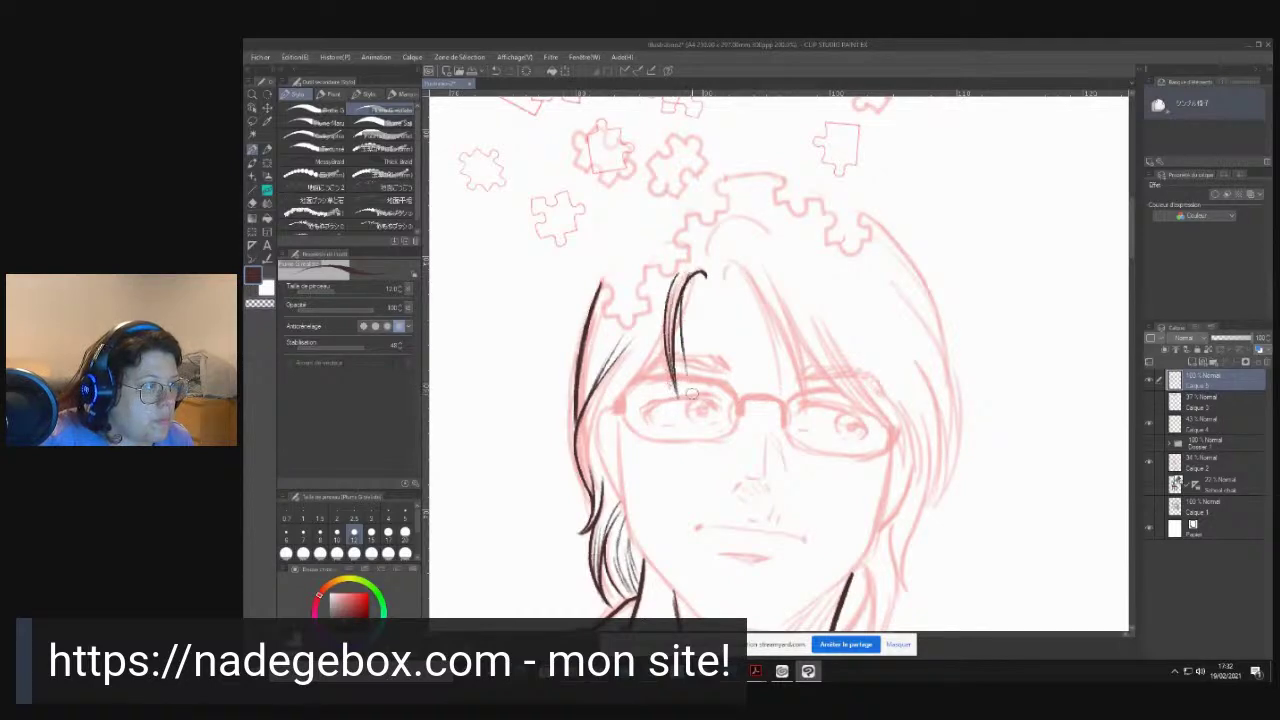
pyautogui.moveTo(680, 320)
pyautogui.mouseDown()
pyautogui.moveTo(704, 270)
pyautogui.moveTo(703, 281)
pyautogui.mouseUp()
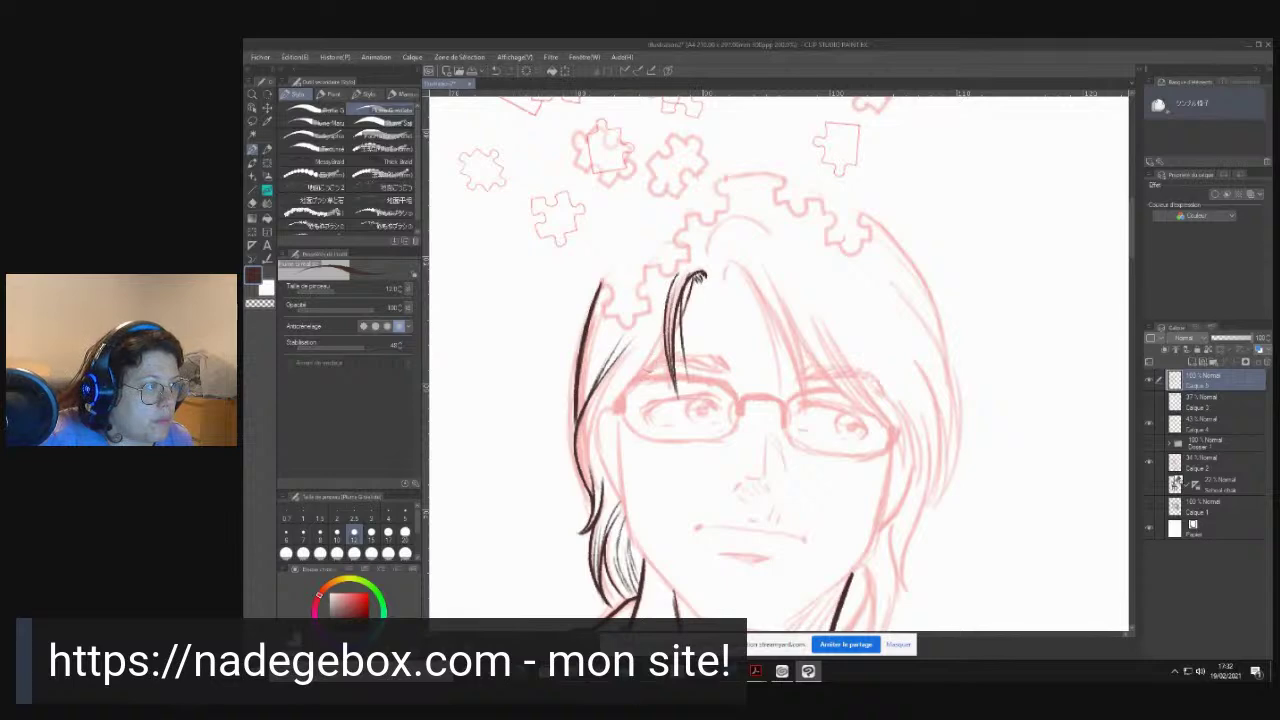
# - Ink the hair strands sweeping from the near fringe over the temple to the head's side, and the ear lines below
pyautogui.moveTo(672, 338); pyautogui.dragTo(608, 412)
pyautogui.moveTo(656, 332); pyautogui.dragTo(606, 420)
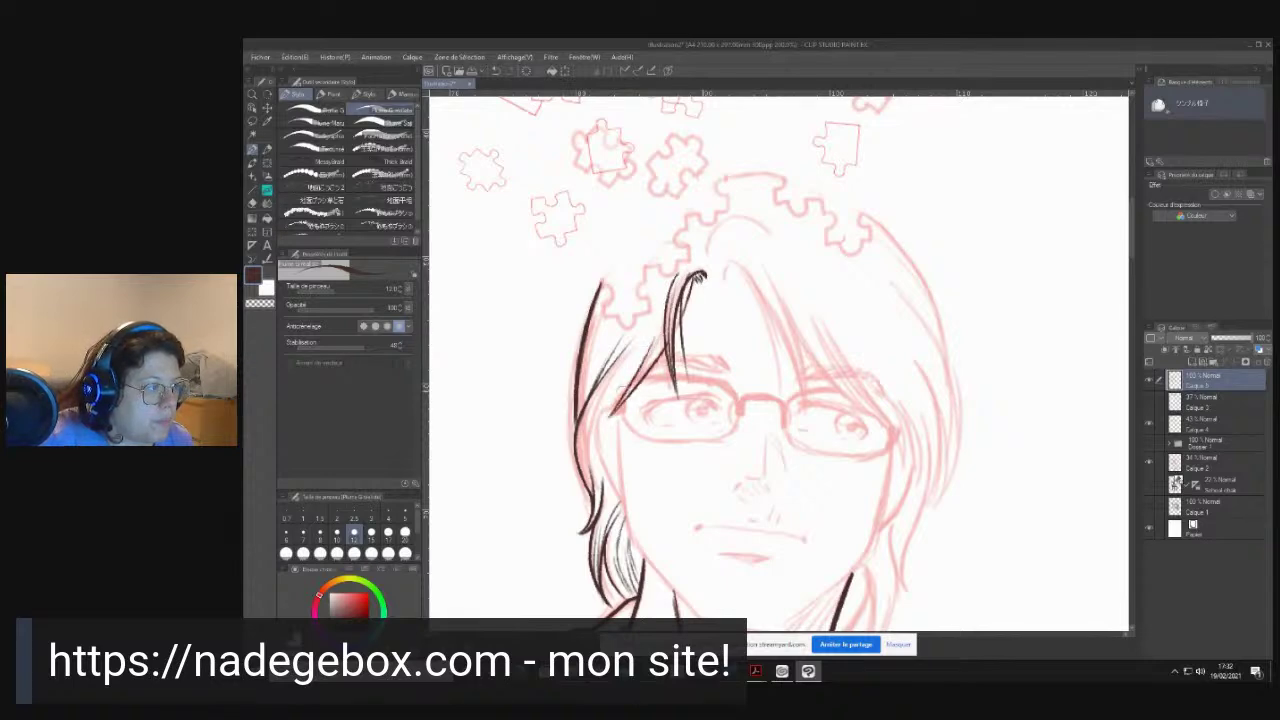
pyautogui.moveTo(634, 376); pyautogui.dragTo(582, 468)
pyautogui.moveTo(636, 360)
pyautogui.mouseDown()
pyautogui.moveTo(582, 440)
pyautogui.moveTo(578, 482)
pyautogui.mouseUp()
pyautogui.moveTo(586, 394); pyautogui.dragTo(570, 430)
pyautogui.moveTo(612, 348); pyautogui.dragTo(586, 392)
pyautogui.moveTo(595, 437); pyautogui.dragTo(622, 493)
pyautogui.moveTo(618, 440)
pyautogui.mouseDown()
pyautogui.moveTo(606, 458)
pyautogui.moveTo(606, 446)
pyautogui.mouseUp()
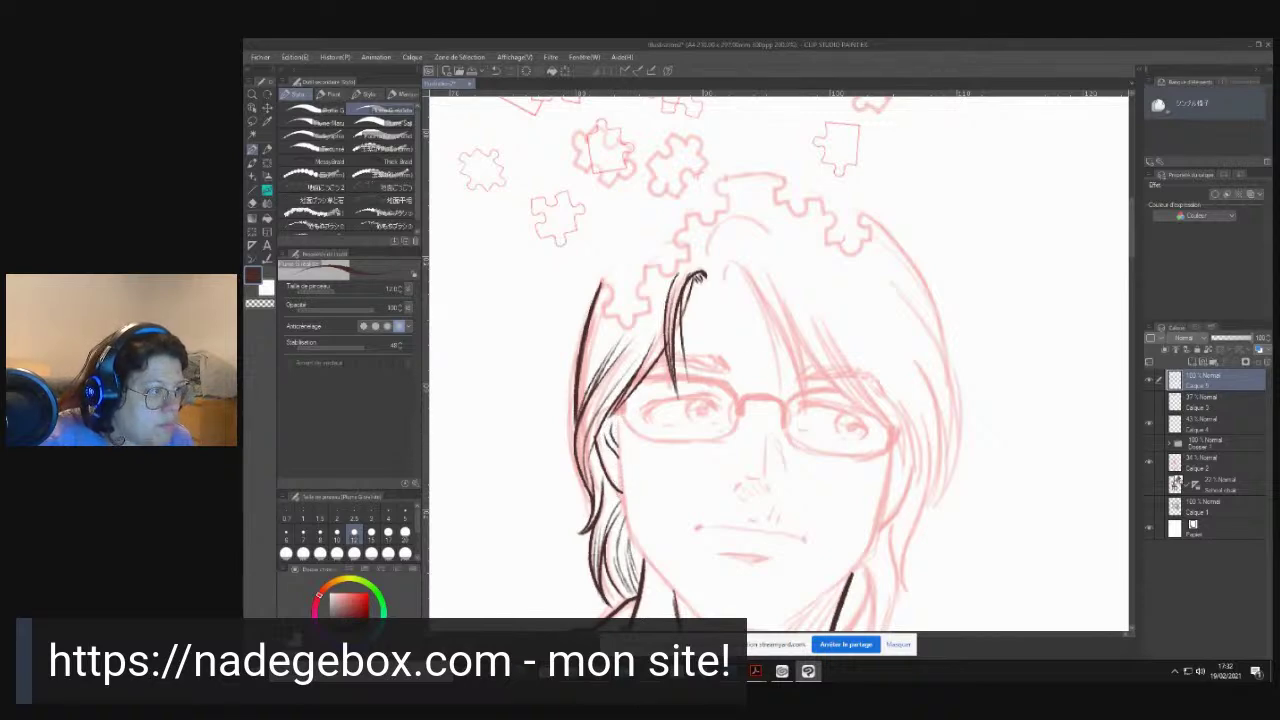
# - Ink short root strokes across the parting and the outlines of the far fringe locks falling over the glasses
pyautogui.moveTo(724, 264); pyautogui.dragTo(739, 280)
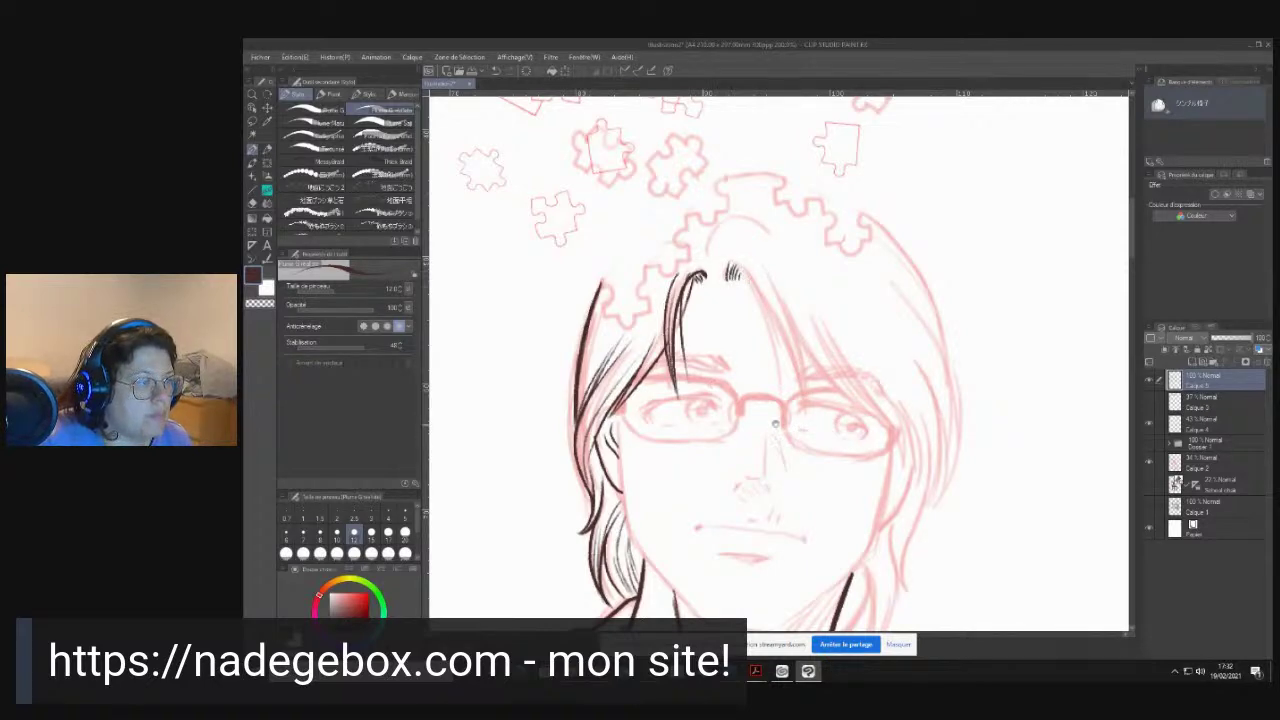
pyautogui.moveTo(753, 343); pyautogui.dragTo(633, 298)
pyautogui.moveTo(612, 218)
pyautogui.mouseDown()
pyautogui.moveTo(663, 287)
pyautogui.moveTo(681, 360)
pyautogui.mouseUp()
pyautogui.moveTo(647, 228)
pyautogui.mouseDown()
pyautogui.moveTo(677, 298)
pyautogui.moveTo(681, 383)
pyautogui.mouseUp()
pyautogui.moveTo(666, 270)
pyautogui.mouseDown()
pyautogui.moveTo(766, 395)
pyautogui.moveTo(691, 251)
pyautogui.mouseUp()
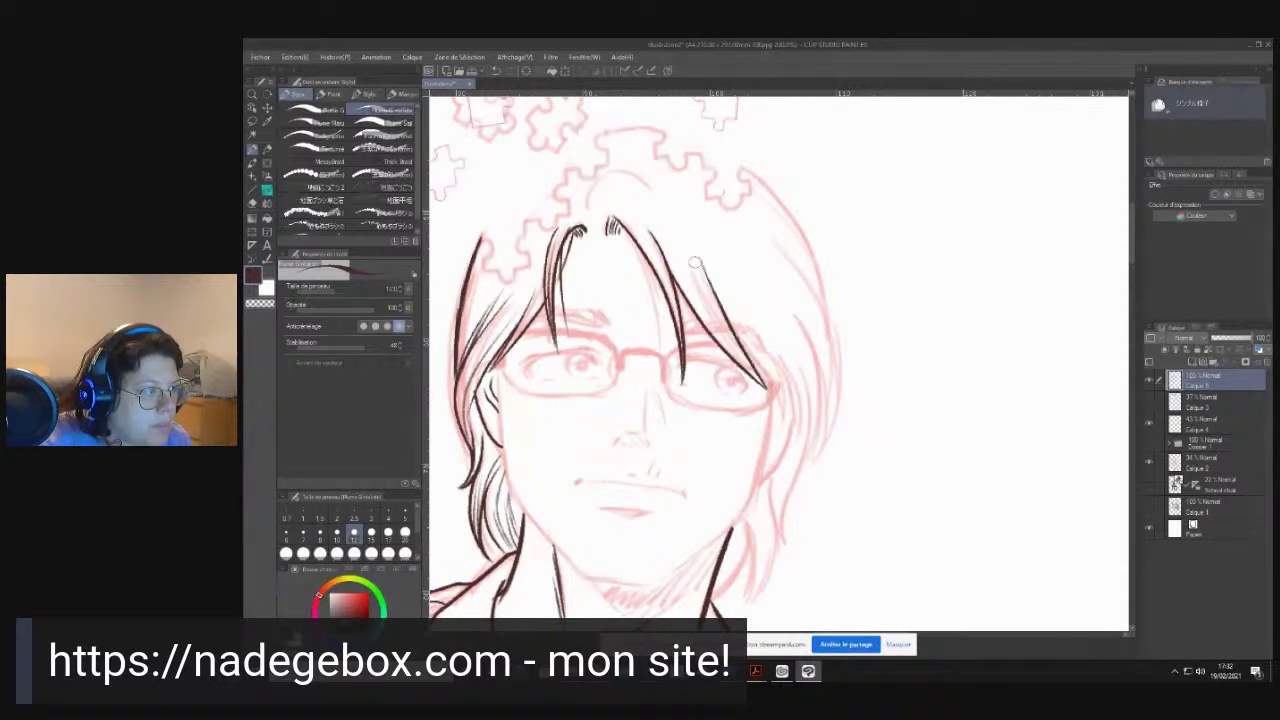
# - Ink fine strands through the far fringe lock, from the lens's outer corner up towards the parting
pyautogui.moveTo(766, 384); pyautogui.dragTo(684, 244)
pyautogui.moveTo(708, 298); pyautogui.dragTo(680, 242)
pyautogui.moveTo(760, 378)
pyautogui.mouseDown()
pyautogui.moveTo(684, 262)
pyautogui.moveTo(722, 338)
pyautogui.moveTo(674, 244)
pyautogui.mouseUp()
pyautogui.moveTo(682, 378); pyautogui.dragTo(660, 236)
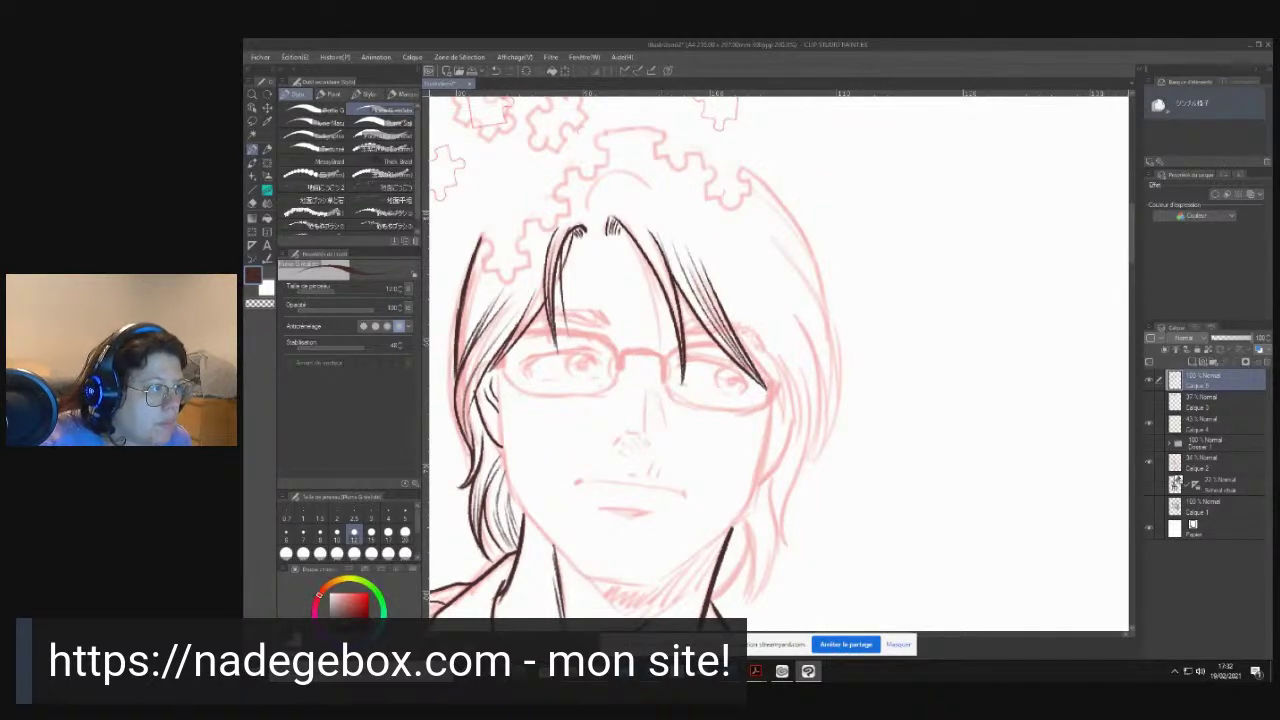
pyautogui.moveTo(679, 328); pyautogui.dragTo(640, 228)
# - Ink the outer far fringe lock falling past the lens's outer corner, with fine strands and the ear curve below
pyautogui.moveTo(730, 324)
pyautogui.mouseDown()
pyautogui.moveTo(768, 388)
pyautogui.moveTo(734, 278)
pyautogui.mouseUp()
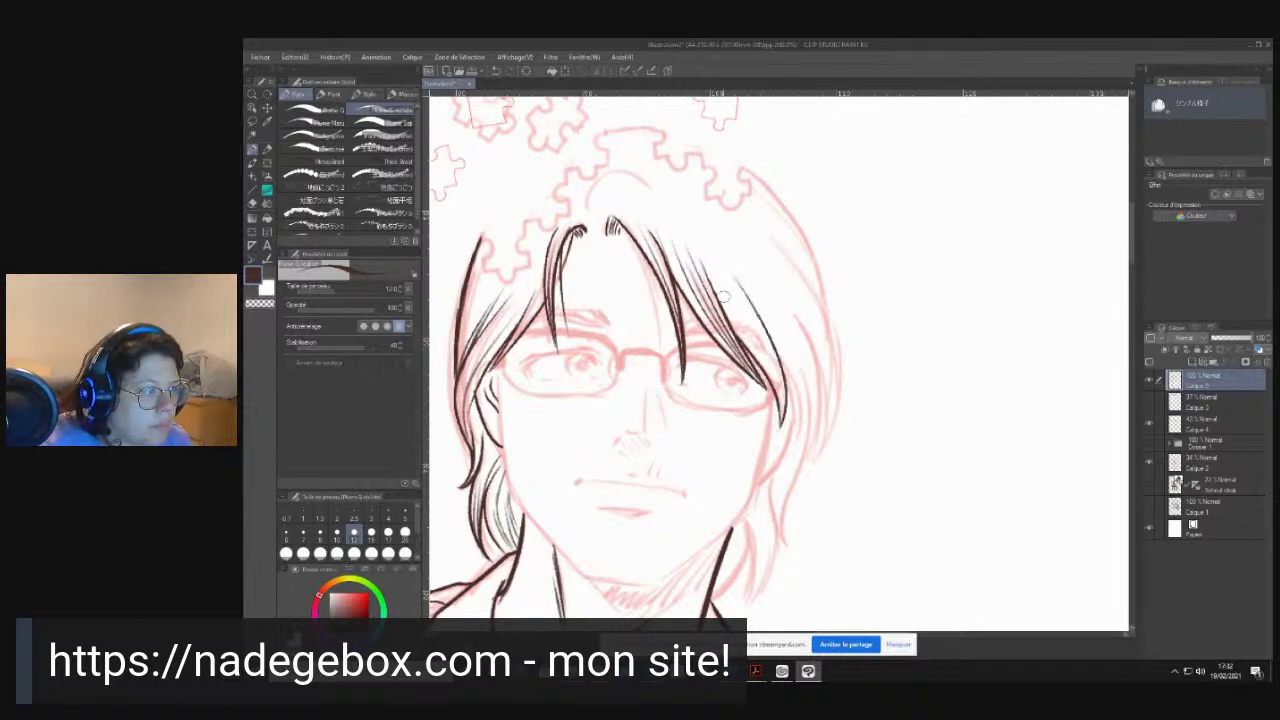
pyautogui.moveTo(781, 424)
pyautogui.mouseDown()
pyautogui.moveTo(778, 382)
pyautogui.moveTo(729, 300)
pyautogui.mouseUp()
pyautogui.moveTo(784, 416)
pyautogui.mouseDown()
pyautogui.moveTo(733, 284)
pyautogui.moveTo(758, 350)
pyautogui.moveTo(724, 305)
pyautogui.mouseUp()
pyautogui.moveTo(778, 378)
pyautogui.mouseDown()
pyautogui.moveTo(796, 454)
pyautogui.moveTo(776, 462)
pyautogui.moveTo(789, 408)
pyautogui.mouseUp()
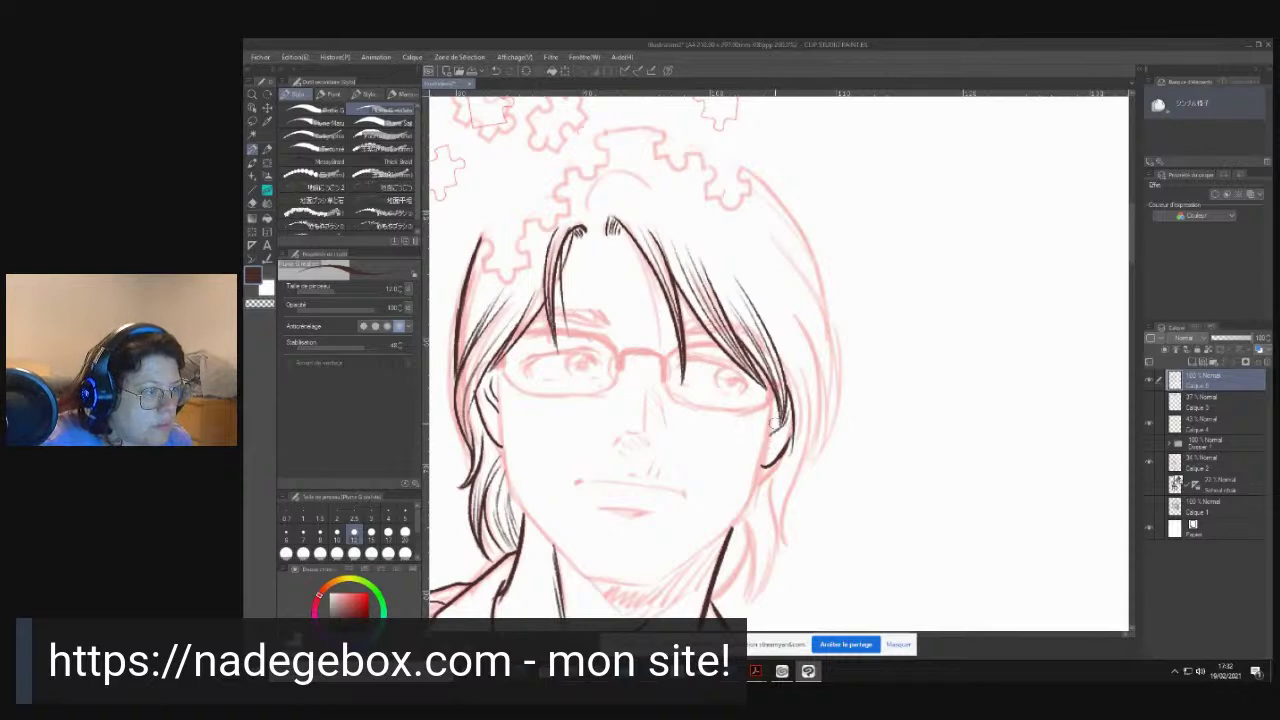
# - Ink the pointed hair lock hanging below the far ear, with a fine strand inside it
pyautogui.moveTo(812, 405); pyautogui.dragTo(786, 550)
pyautogui.moveTo(771, 494); pyautogui.dragTo(786, 540)
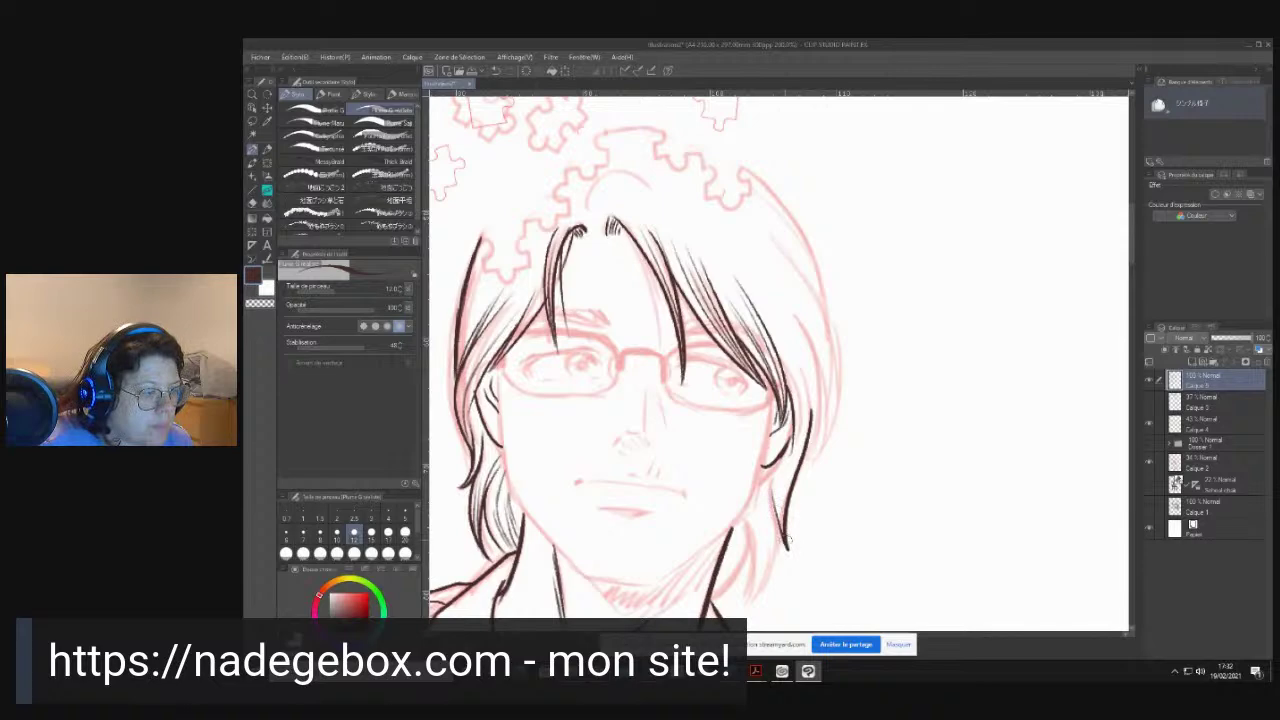
pyautogui.moveTo(786, 460); pyautogui.dragTo(780, 523)
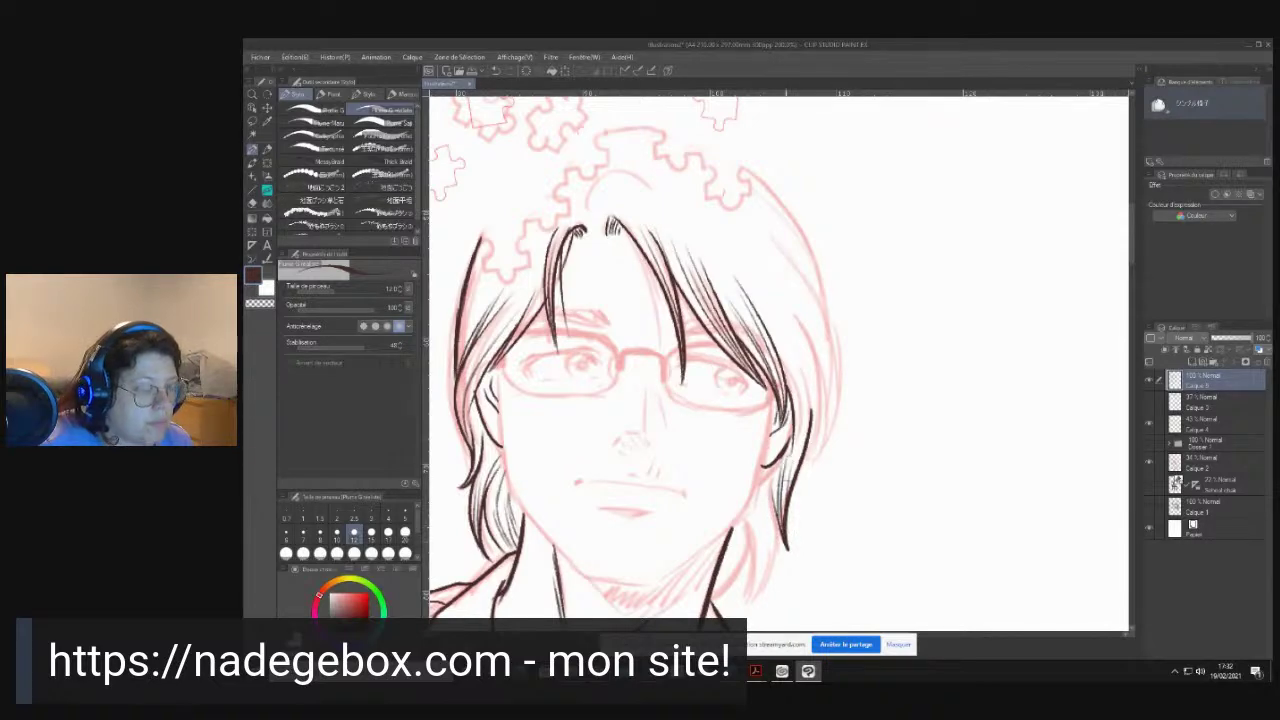
# - Ink the hair lock between the far ear and the collar, filling it with fine strands beside the neck
pyautogui.moveTo(738, 566)
pyautogui.mouseDown()
pyautogui.moveTo(770, 360)
pyautogui.moveTo(801, 407)
pyautogui.moveTo(773, 448)
pyautogui.moveTo(780, 352)
pyautogui.moveTo(736, 438)
pyautogui.mouseUp()
pyautogui.moveTo(772, 356)
pyautogui.mouseDown()
pyautogui.moveTo(746, 428)
pyautogui.moveTo(767, 373)
pyautogui.mouseUp()
pyautogui.moveTo(746, 430)
pyautogui.mouseDown()
pyautogui.moveTo(771, 356)
pyautogui.moveTo(796, 376)
pyautogui.moveTo(782, 432)
pyautogui.mouseUp()
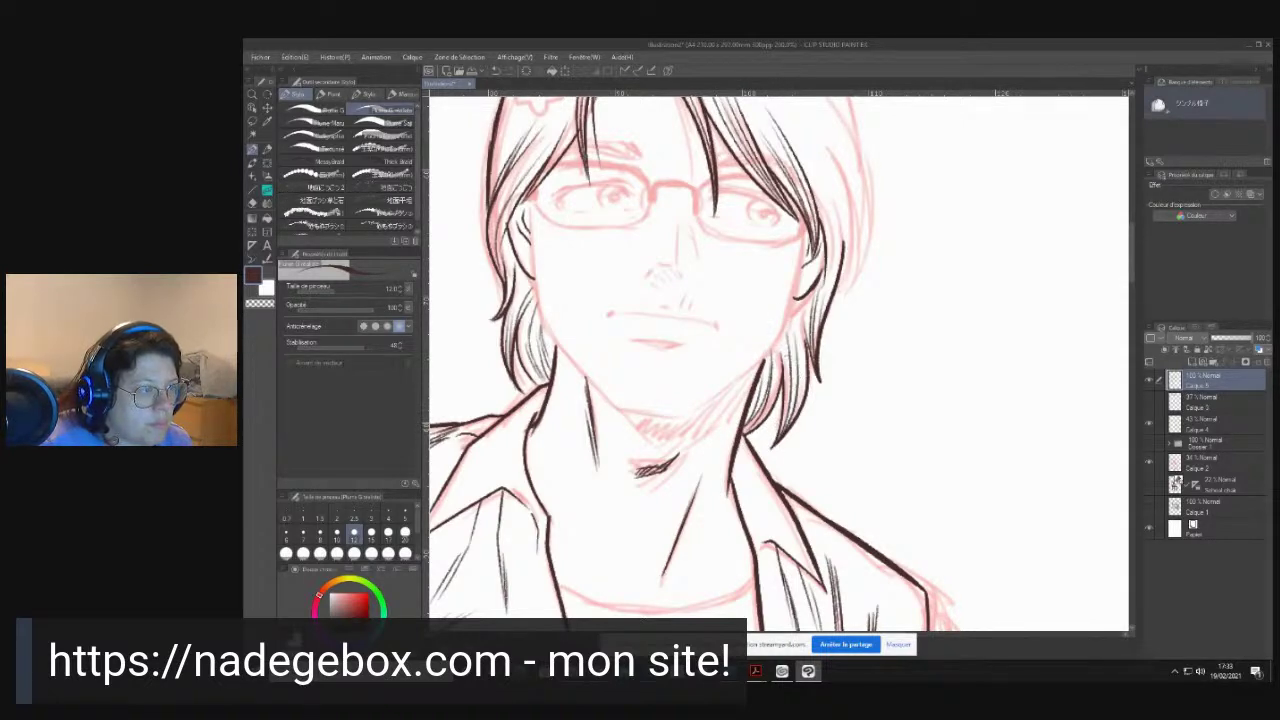
pyautogui.moveTo(795, 318); pyautogui.dragTo(806, 418)
pyautogui.moveTo(788, 299)
pyautogui.mouseDown()
pyautogui.moveTo(856, 402)
pyautogui.moveTo(869, 477)
pyautogui.moveTo(857, 520)
pyautogui.moveTo(848, 492)
pyautogui.moveTo(787, 438)
pyautogui.moveTo(838, 330)
pyautogui.moveTo(830, 280)
pyautogui.mouseUp()
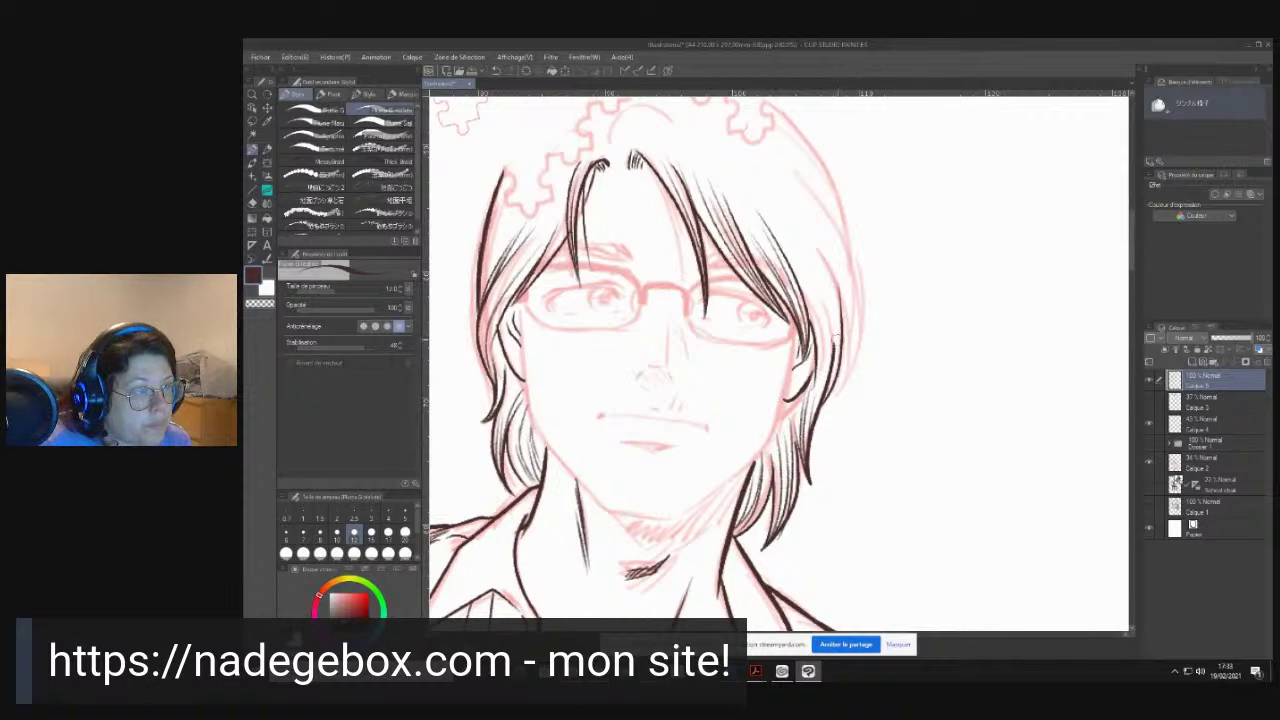
# - Ink the outer contour of the far-side hair from beside the ear up to the puzzle pieces, rotating the canvas
pyautogui.moveTo(844, 322)
pyautogui.mouseDown()
pyautogui.moveTo(849, 358)
pyautogui.moveTo(832, 402)
pyautogui.mouseUp()
pyautogui.press('r')
pyautogui.moveTo(914, 314)
pyautogui.mouseDown()
pyautogui.moveTo(677, 206)
pyautogui.moveTo(616, 338)
pyautogui.moveTo(616, 177)
pyautogui.mouseUp()
pyautogui.press('p')
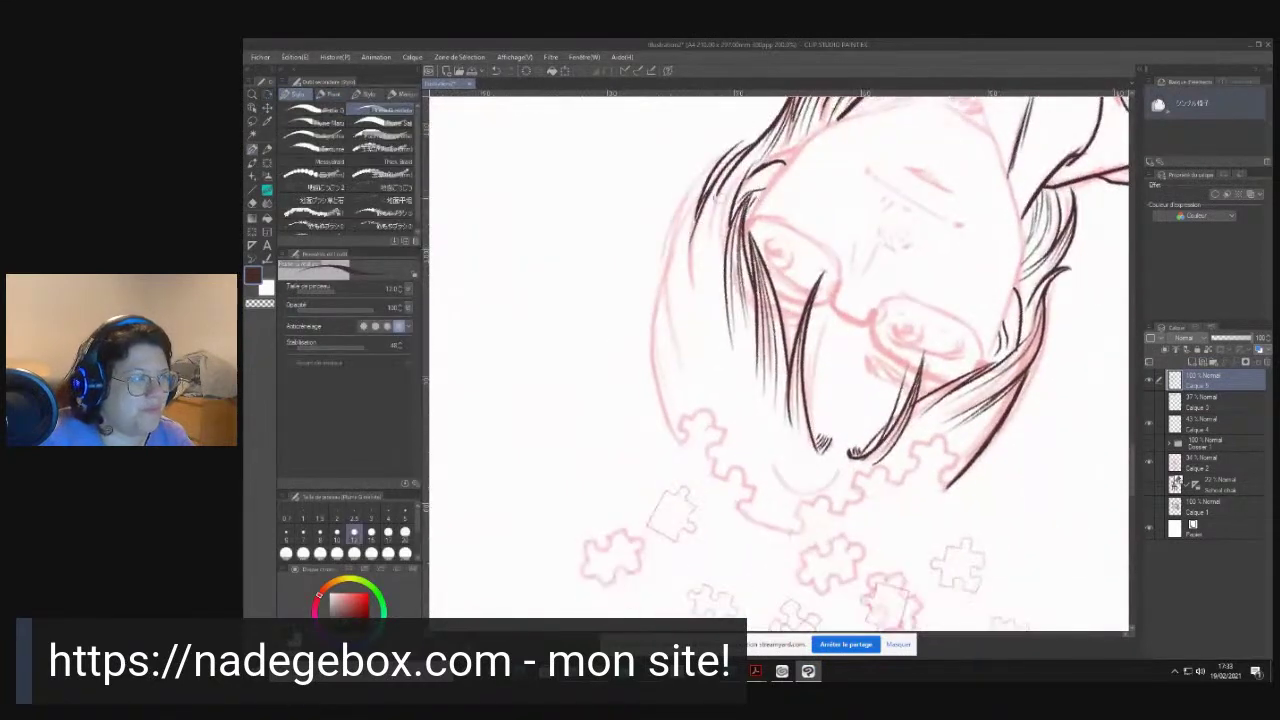
pyautogui.moveTo(733, 143)
pyautogui.mouseDown()
pyautogui.moveTo(678, 210)
pyautogui.moveTo(685, 358)
pyautogui.mouseUp()
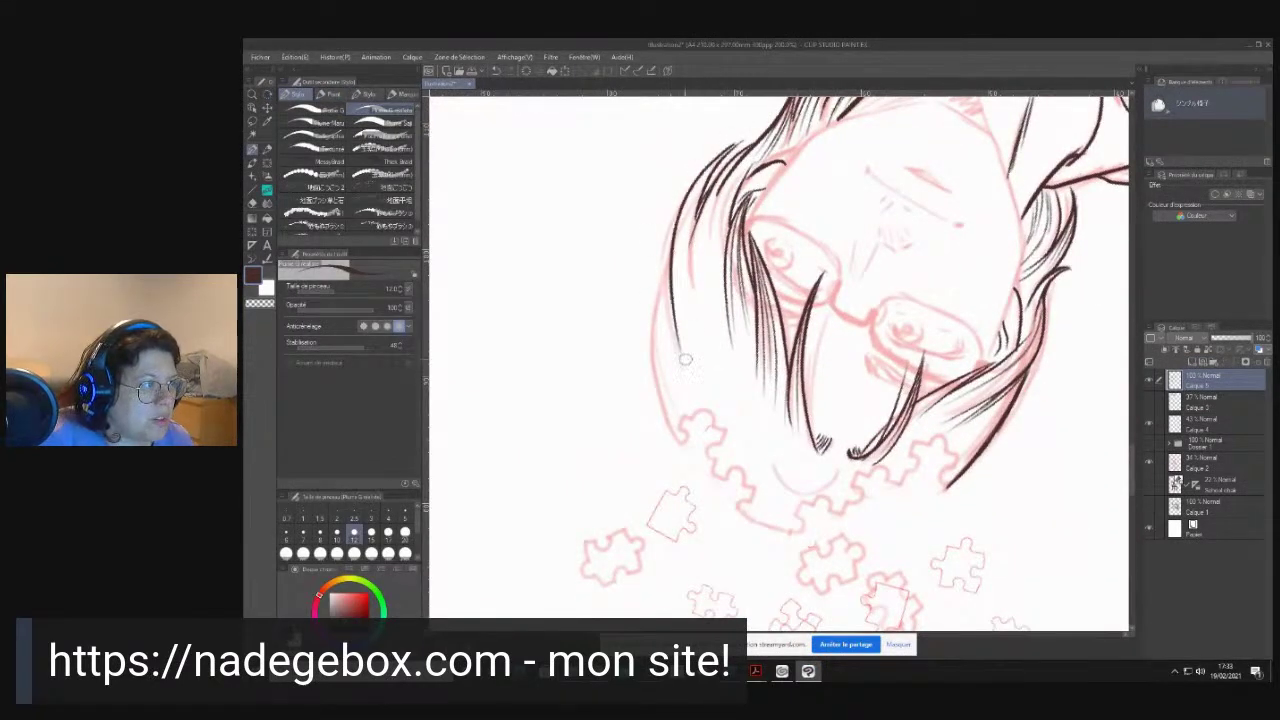
pyautogui.moveTo(672, 240)
pyautogui.mouseDown()
pyautogui.moveTo(654, 334)
pyautogui.moveTo(681, 445)
pyautogui.mouseUp()
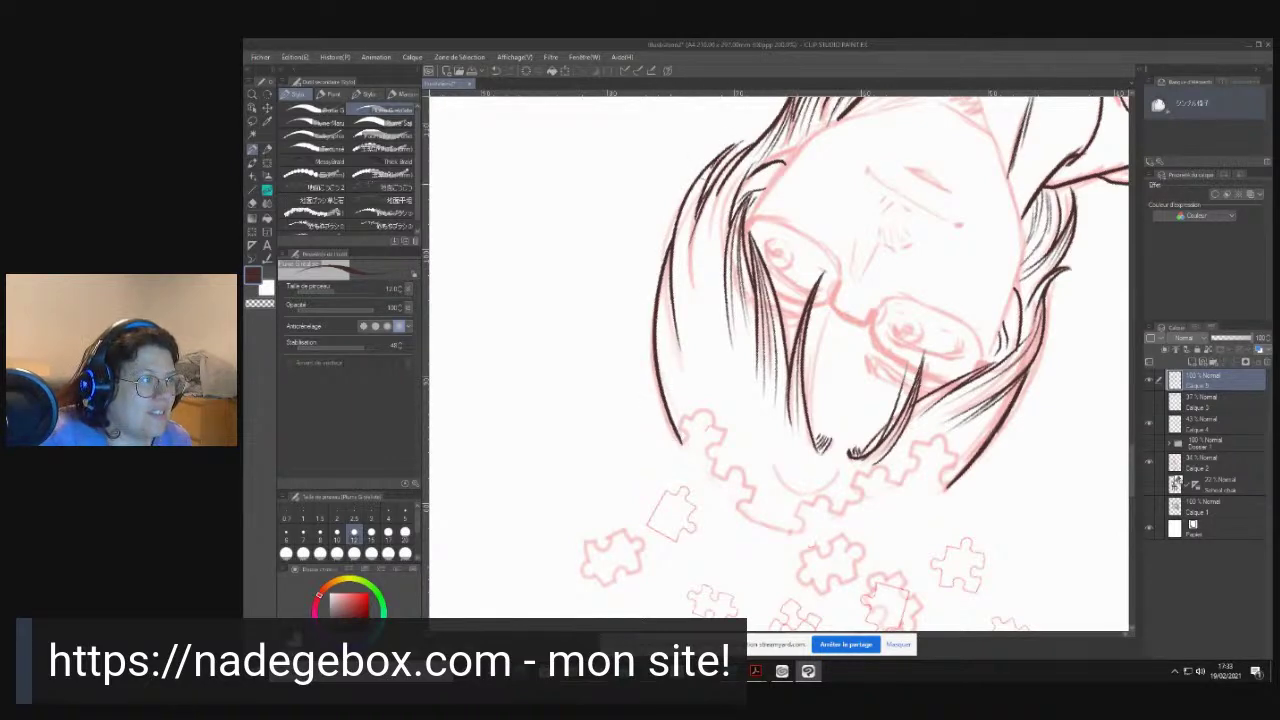
# - Ink fine strands inside the far-side hair contour and hide the screen-sharing notice
pyautogui.moveTo(711, 169); pyautogui.dragTo(681, 287)
pyautogui.moveTo(710, 165); pyautogui.dragTo(676, 304)
pyautogui.moveTo(688, 190); pyautogui.dragTo(695, 351)
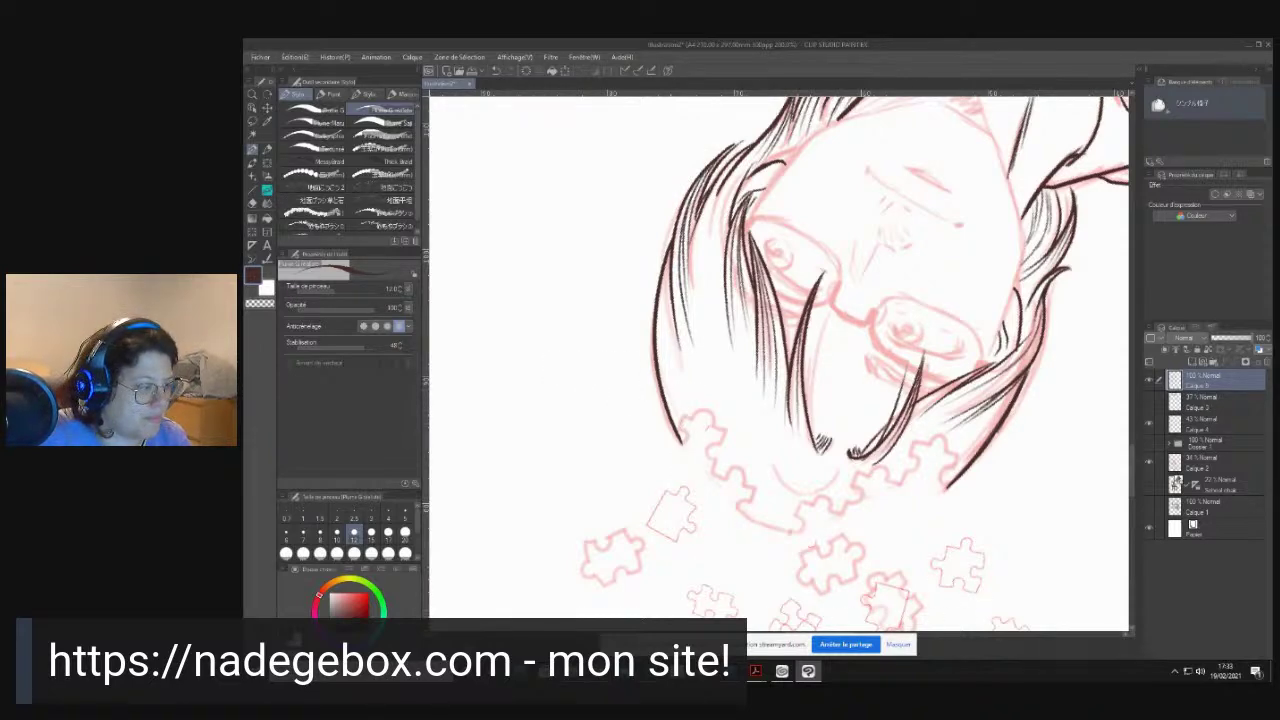
pyautogui.click(899, 645)
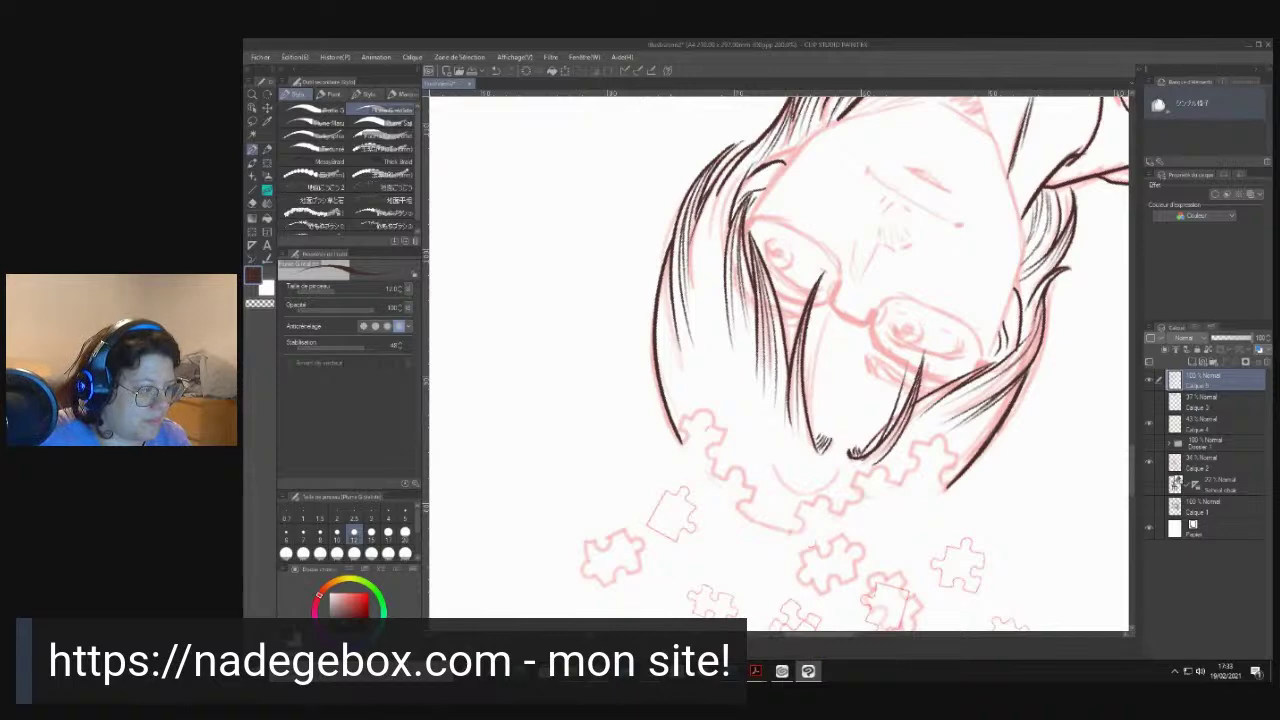
# - Reset the canvas rotation and ink the short hooked ends on both sides of the glasses bridge
pyautogui.hotkey('ctrl', '@')
pyautogui.moveTo(716, 413); pyautogui.dragTo(725, 531)
pyautogui.scroll(2, 678, 490)
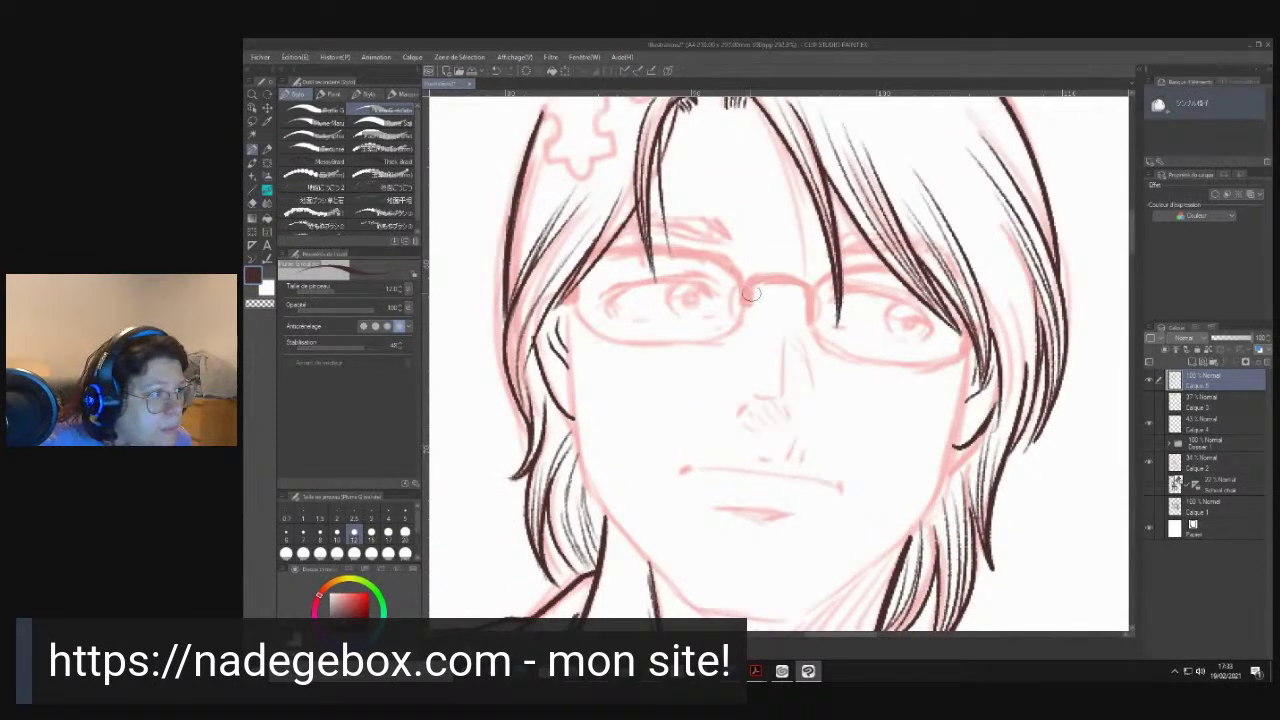
pyautogui.moveTo(755, 284)
pyautogui.mouseDown()
pyautogui.moveTo(775, 343)
pyautogui.moveTo(728, 409)
pyautogui.mouseUp()
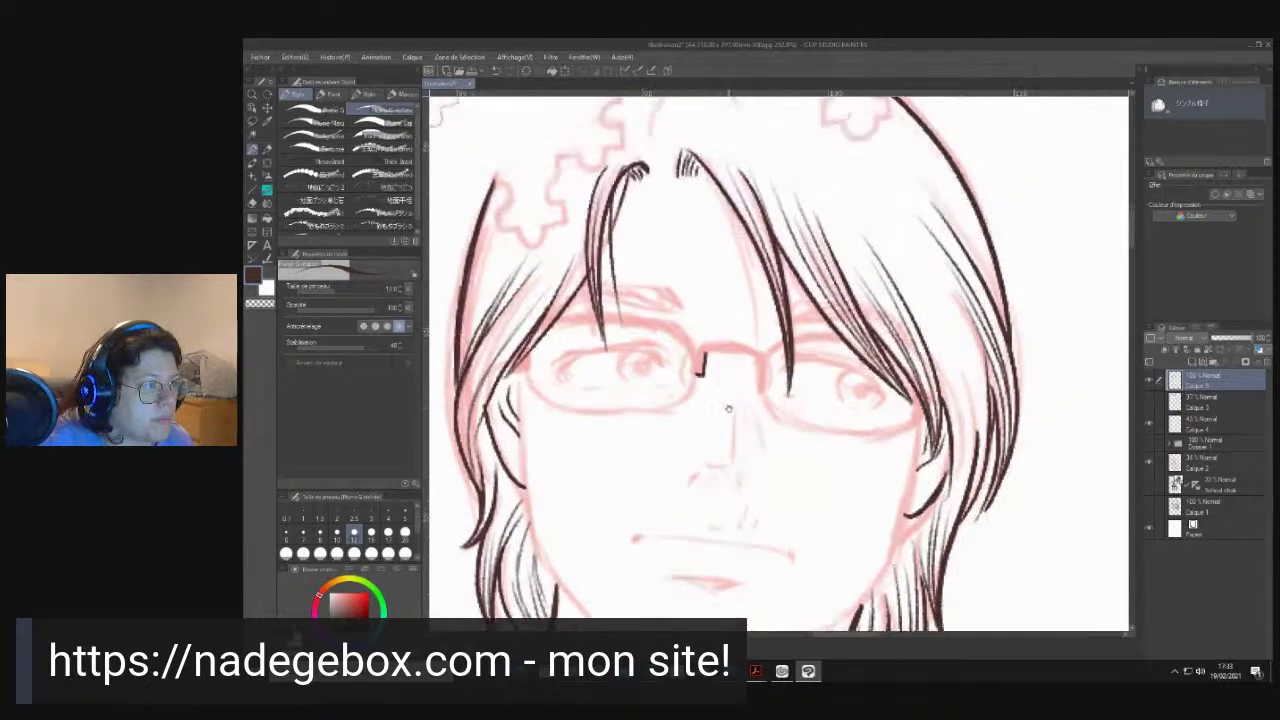
pyautogui.moveTo(760, 357); pyautogui.dragTo(766, 383)
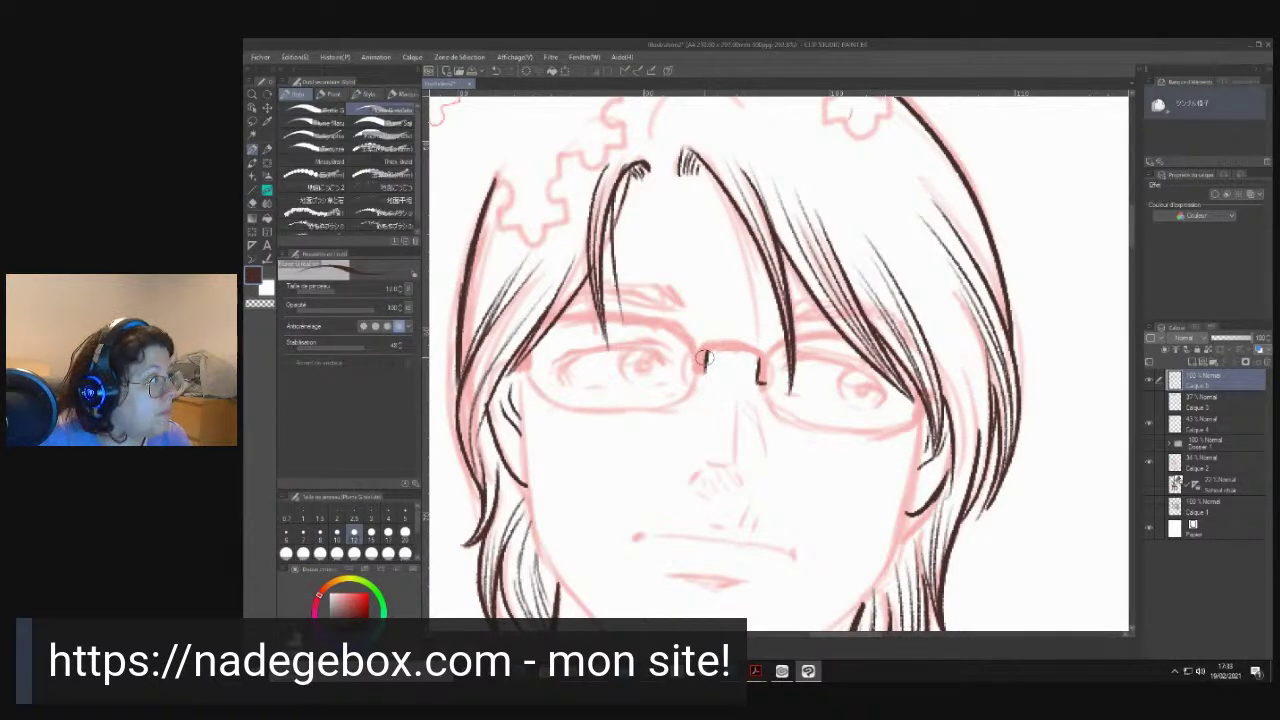
pyautogui.moveTo(707, 357); pyautogui.dragTo(698, 382)
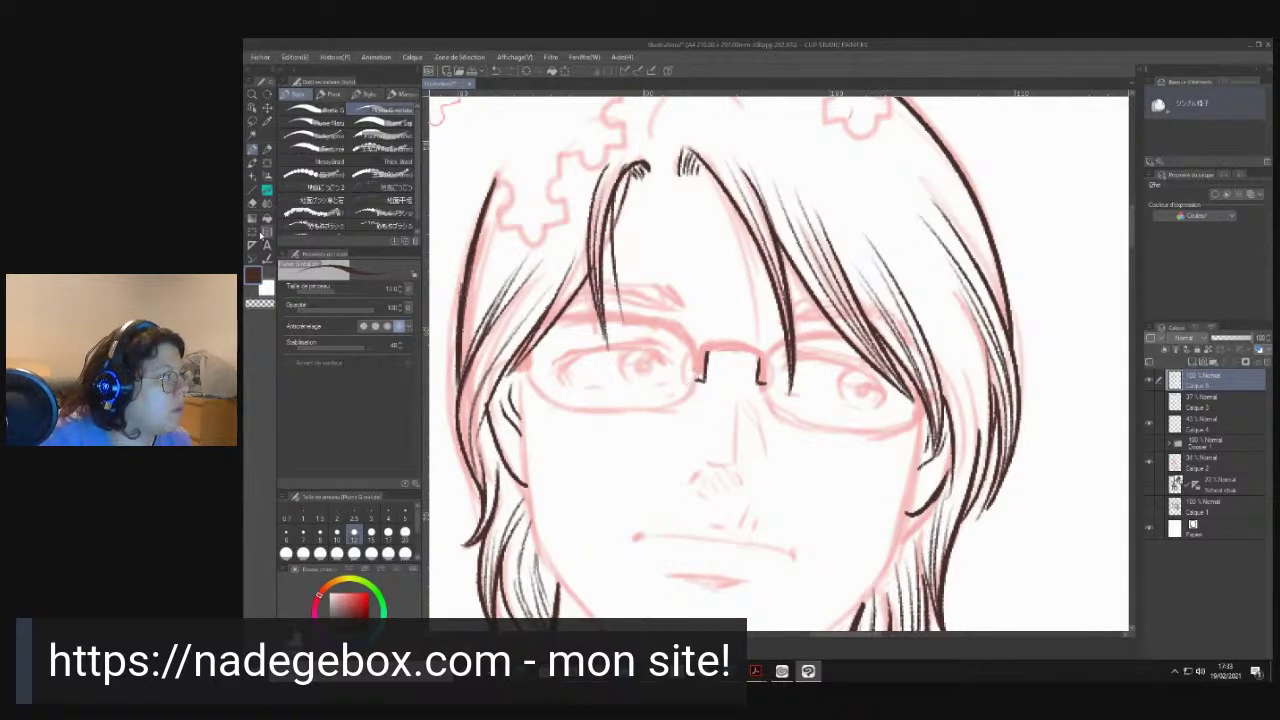
# - With the Curve tool at size 3, draw the glasses bridge's lower and upper arcs and the near rim's upper inner corner
pyautogui.click(254, 193)
pyautogui.click(381, 113)
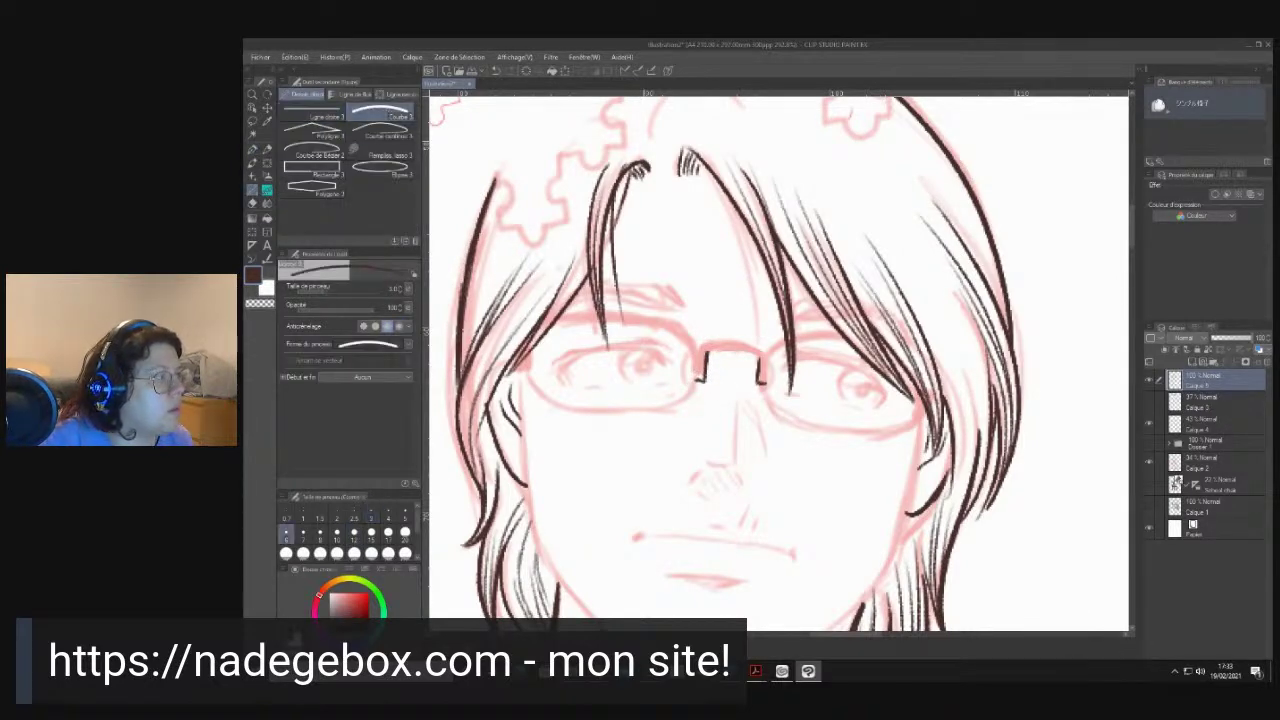
pyautogui.click(374, 517)
pyautogui.moveTo(707, 352); pyautogui.dragTo(761, 355)
pyautogui.click(737, 345)
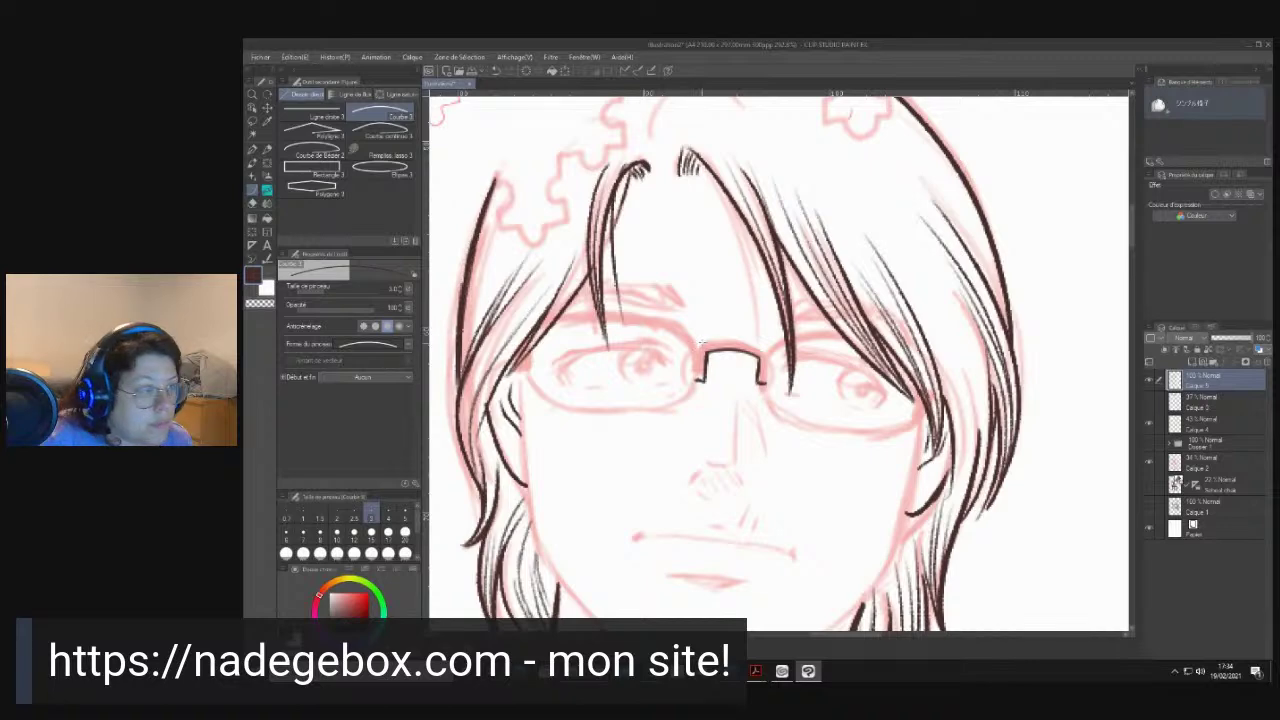
pyautogui.moveTo(697, 346); pyautogui.dragTo(767, 352)
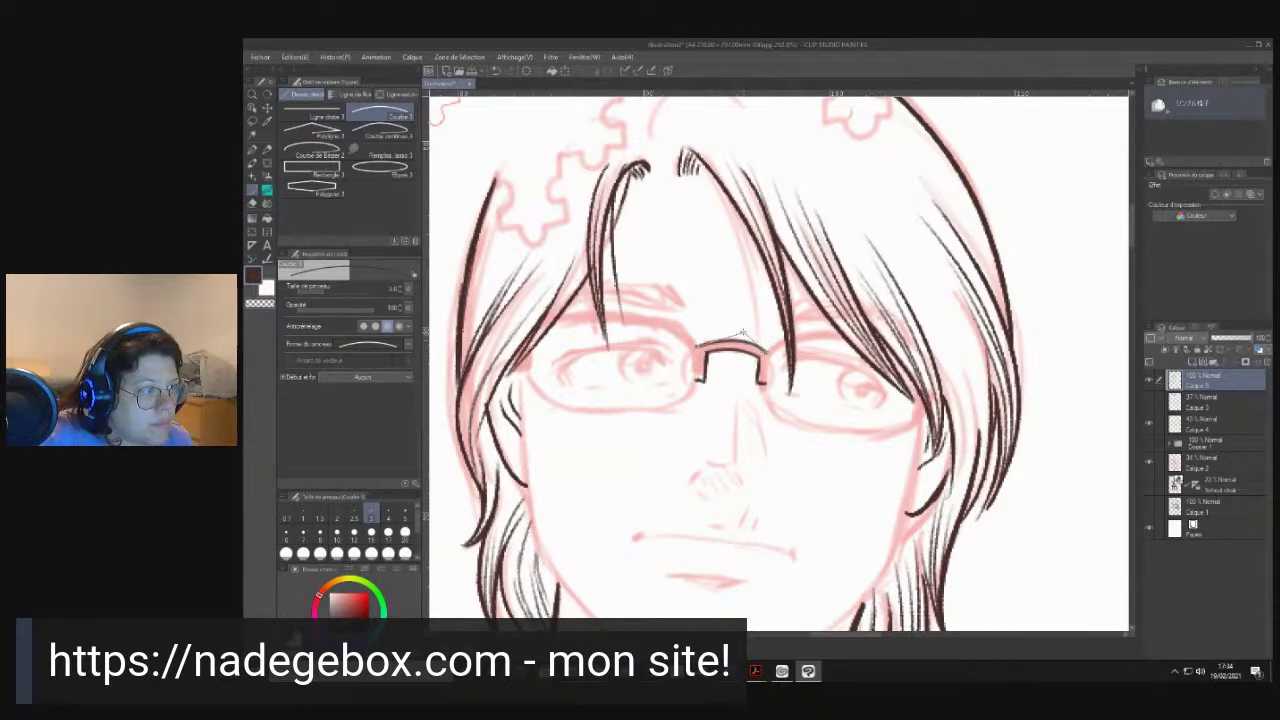
pyautogui.click(733, 334)
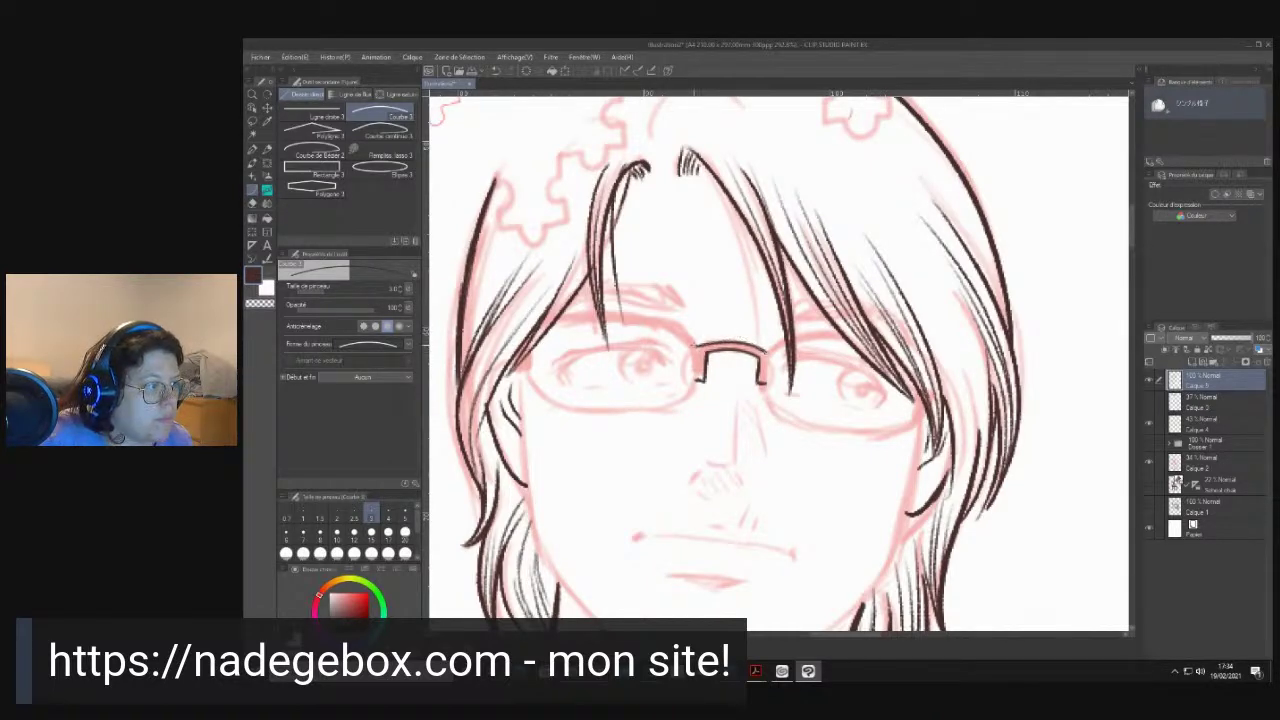
pyautogui.moveTo(686, 326); pyautogui.dragTo(657, 318)
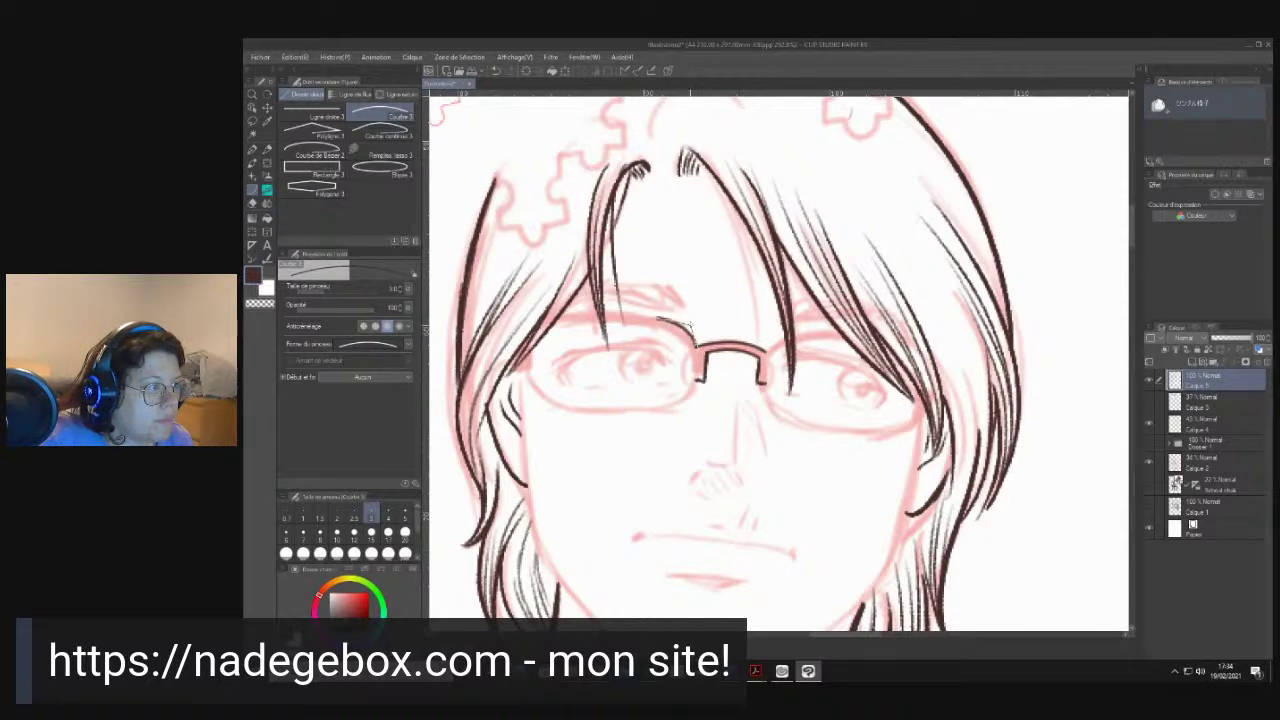
pyautogui.click(684, 321)
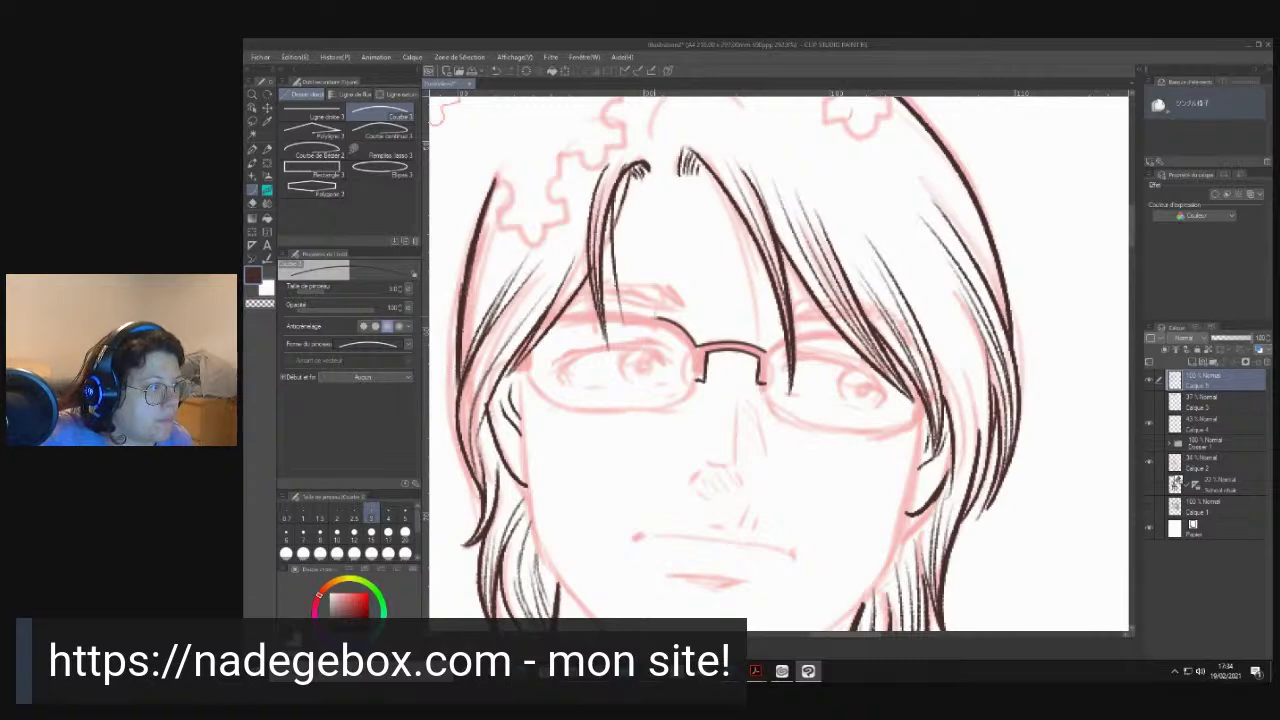
pyautogui.moveTo(660, 319); pyautogui.dragTo(566, 316)
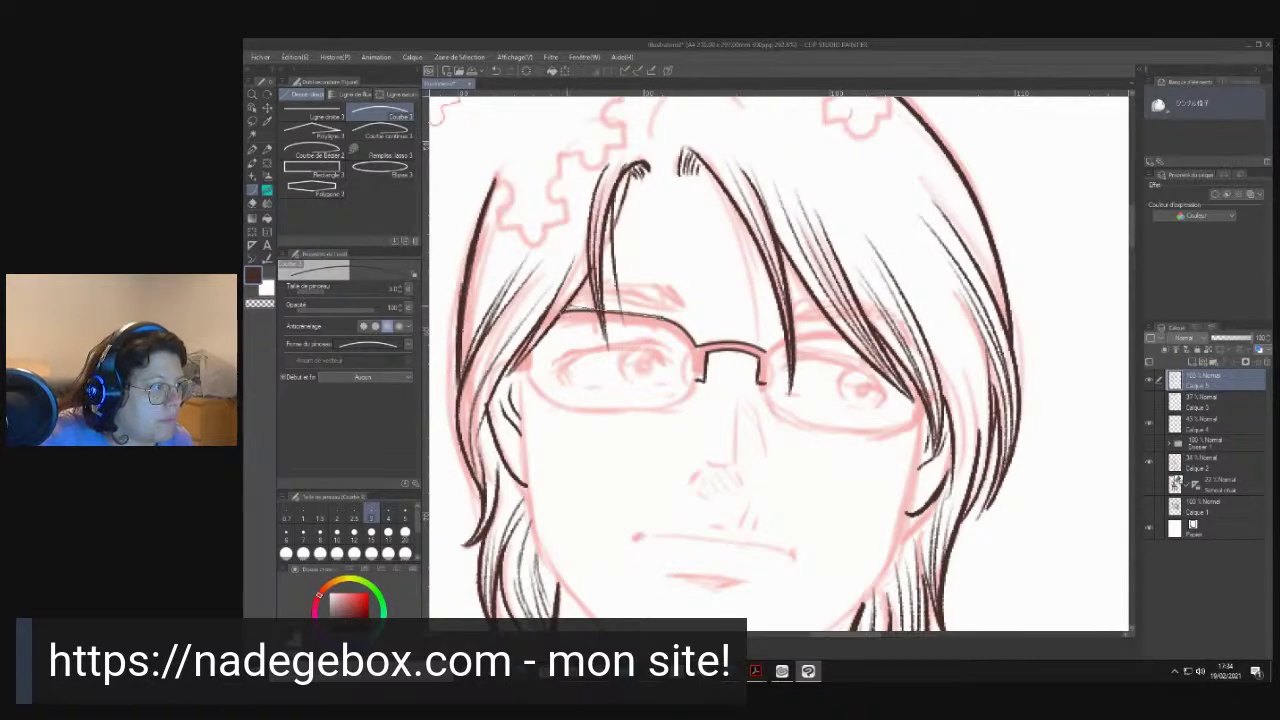
pyautogui.click(622, 308)
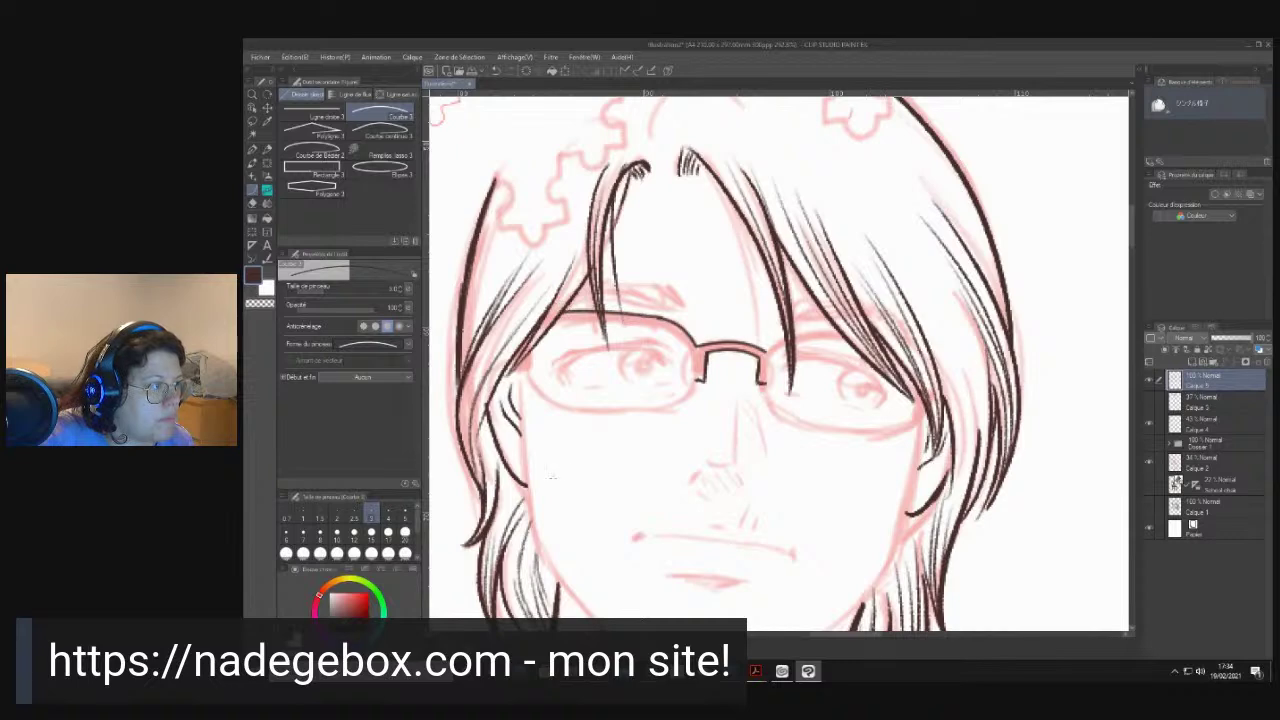
pyautogui.hotkey('ctrl', 'z')
# - Add a new layer above the line art layer
pyautogui.click(1187, 361)
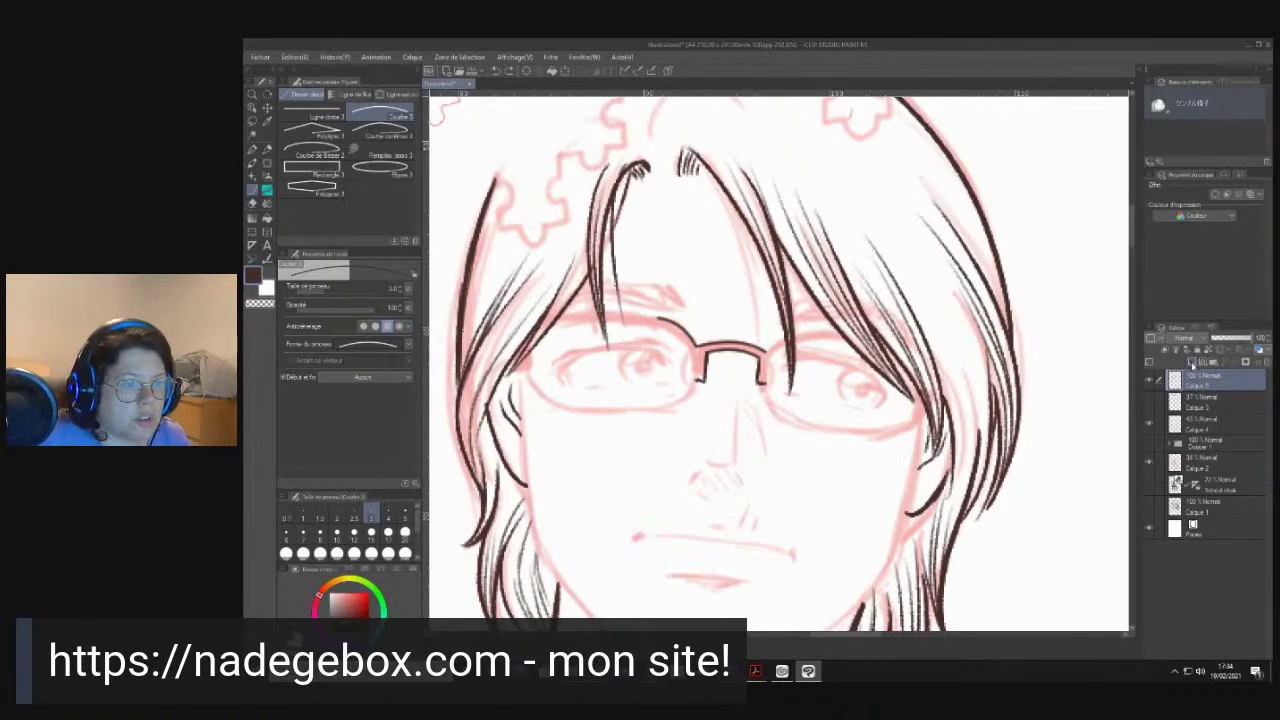
pyautogui.moveTo(660, 318); pyautogui.dragTo(560, 317)
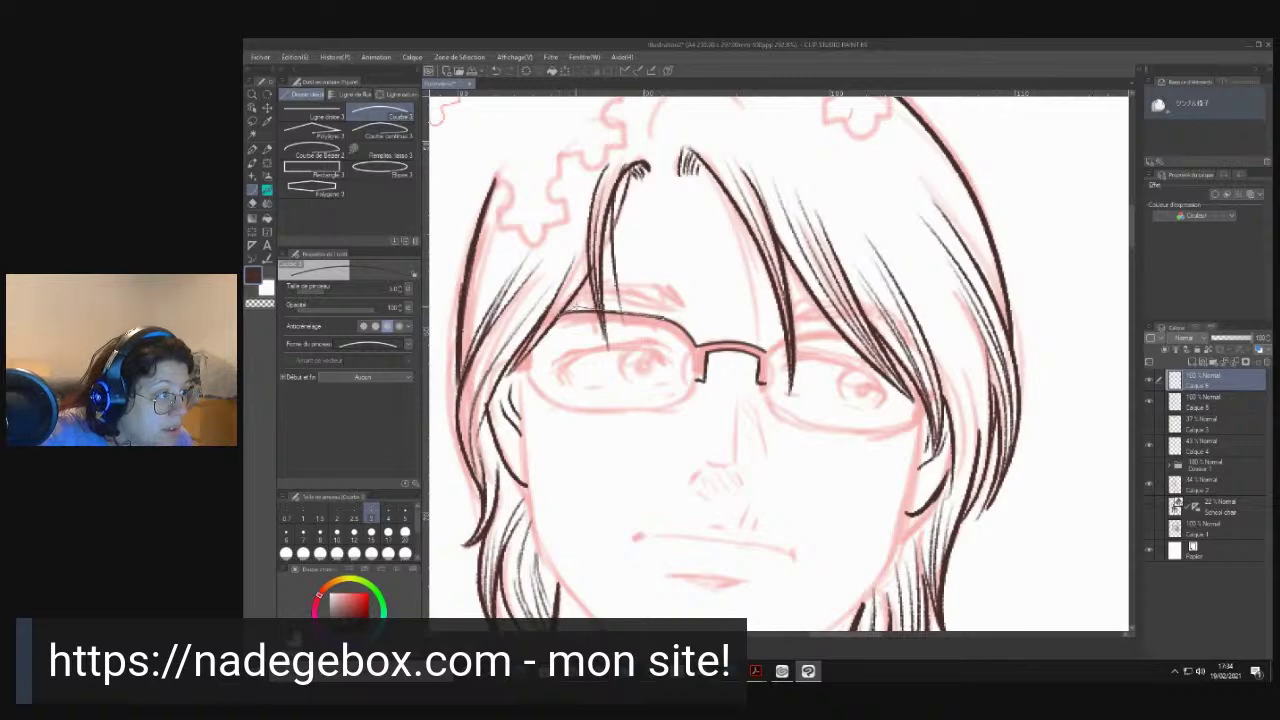
pyautogui.moveTo(697, 380); pyautogui.dragTo(663, 328)
pyautogui.click(691, 337)
pyautogui.moveTo(667, 331); pyautogui.dragTo(554, 322)
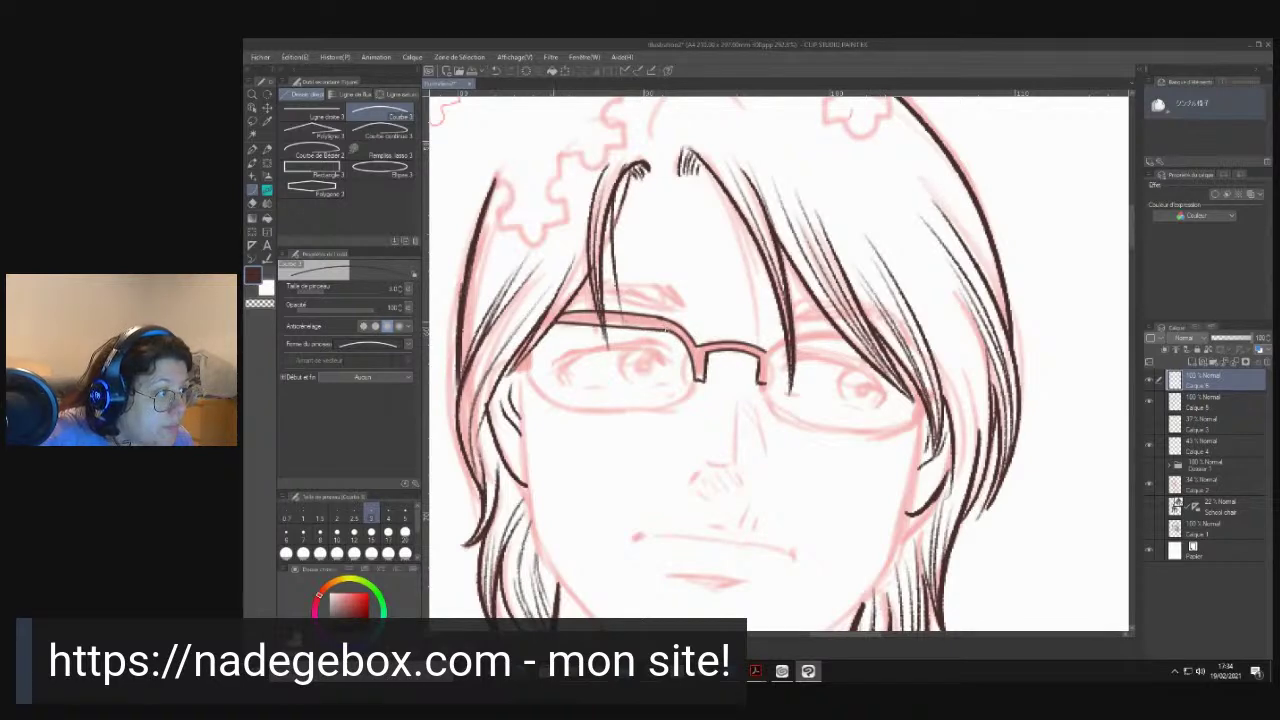
pyautogui.click(632, 316)
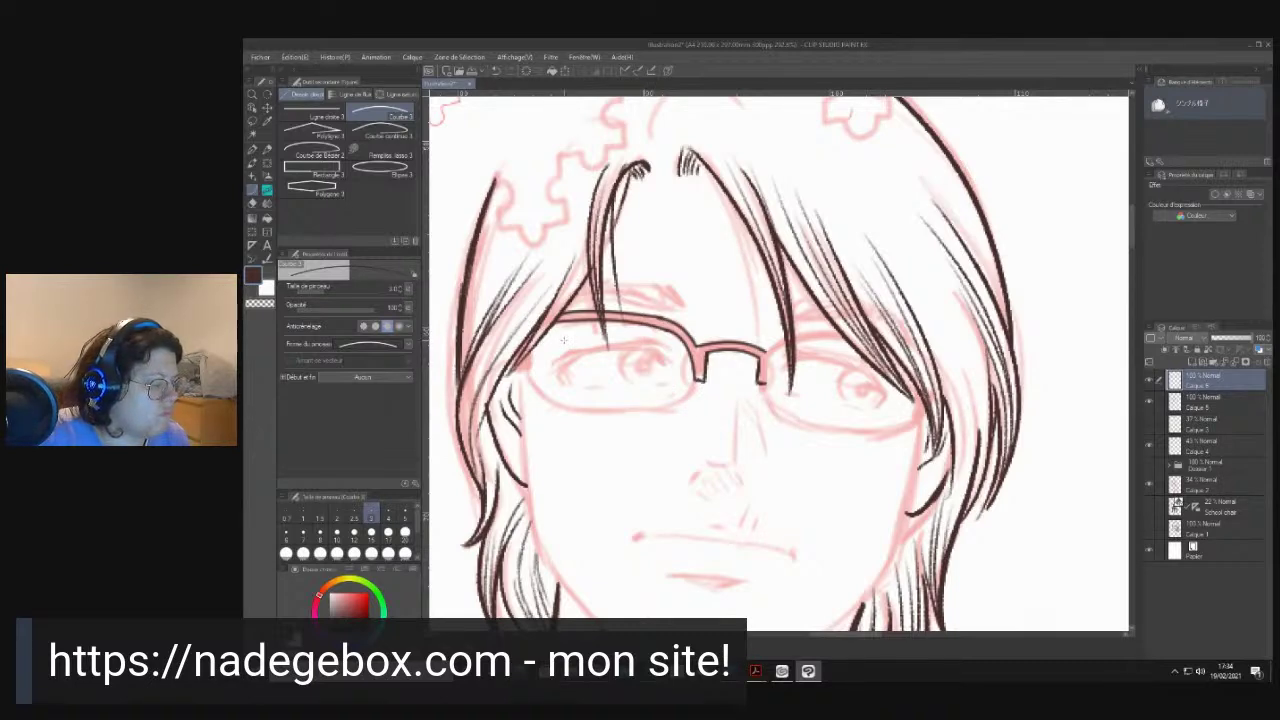
pyautogui.press('e')
pyautogui.moveTo(563, 340)
pyautogui.mouseDown()
pyautogui.moveTo(580, 318)
pyautogui.moveTo(684, 324)
pyautogui.mouseUp()
pyautogui.hotkey('ctrl', 'z')
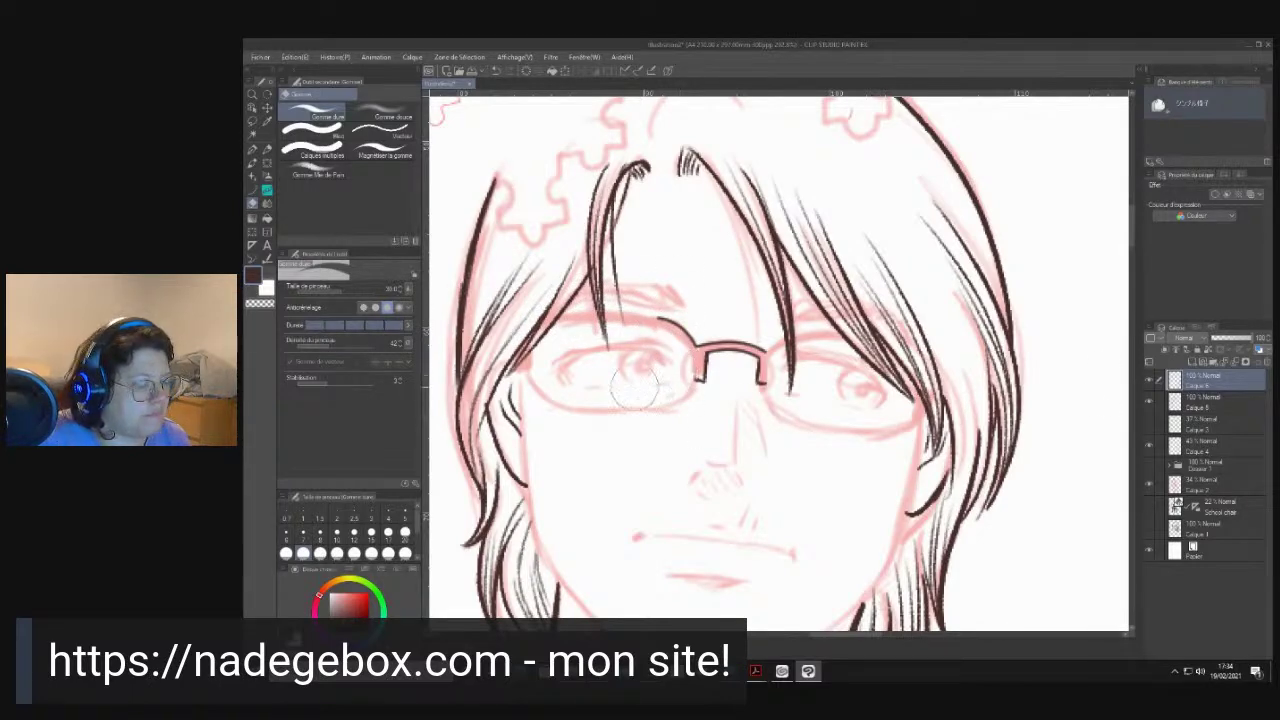
# - Draw the near rim's inner corner curve and the lower and upper edges of its top bar with the Curve tool
pyautogui.press('u')
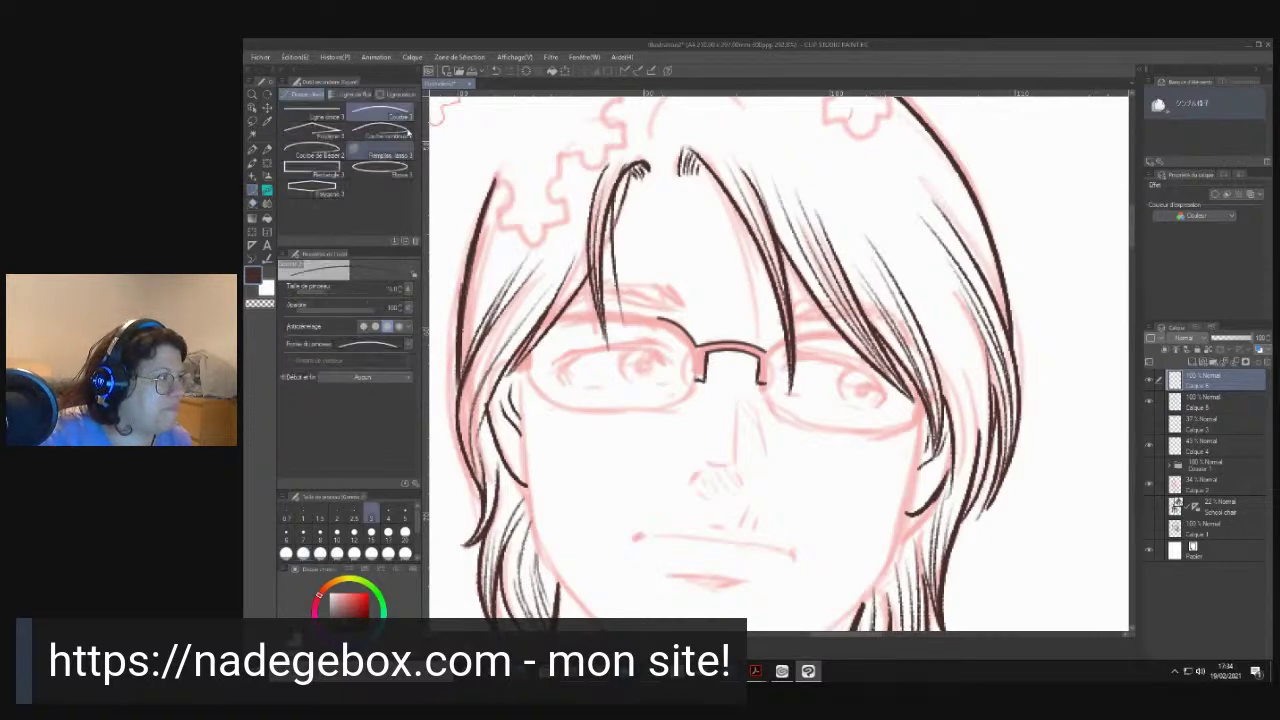
pyautogui.moveTo(696, 381); pyautogui.dragTo(656, 325)
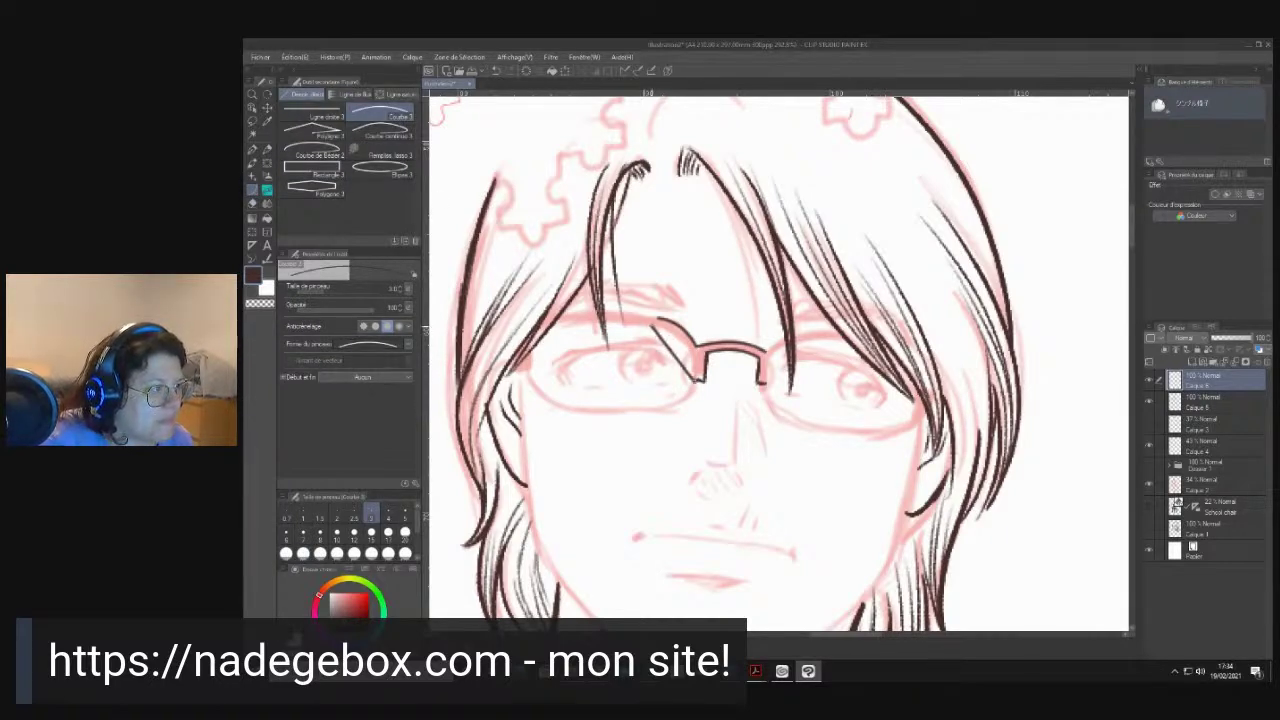
pyautogui.click(694, 331)
pyautogui.hotkey('ctrl', 'z')
pyautogui.moveTo(657, 326)
pyautogui.mouseDown()
pyautogui.moveTo(686, 334)
pyautogui.moveTo(698, 381)
pyautogui.mouseUp()
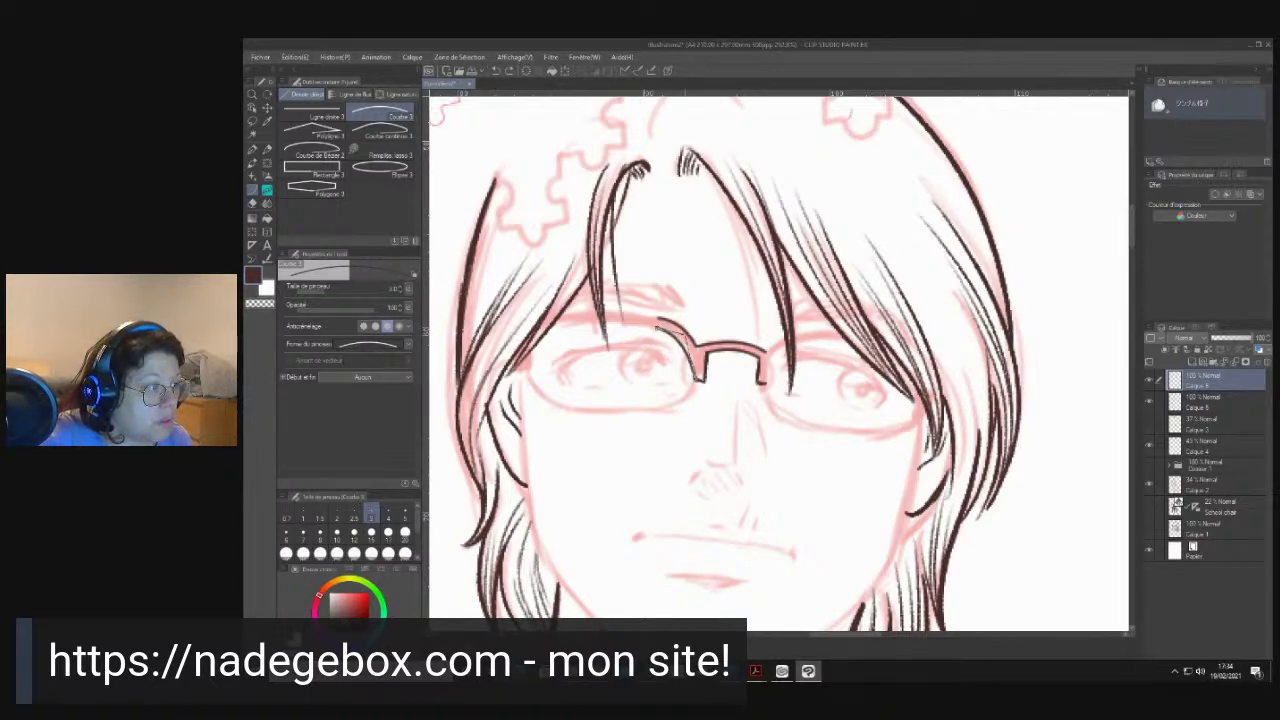
pyautogui.moveTo(663, 328); pyautogui.dragTo(549, 328)
pyautogui.click(584, 317)
pyautogui.moveTo(663, 319); pyautogui.dragTo(558, 318)
pyautogui.click(620, 307)
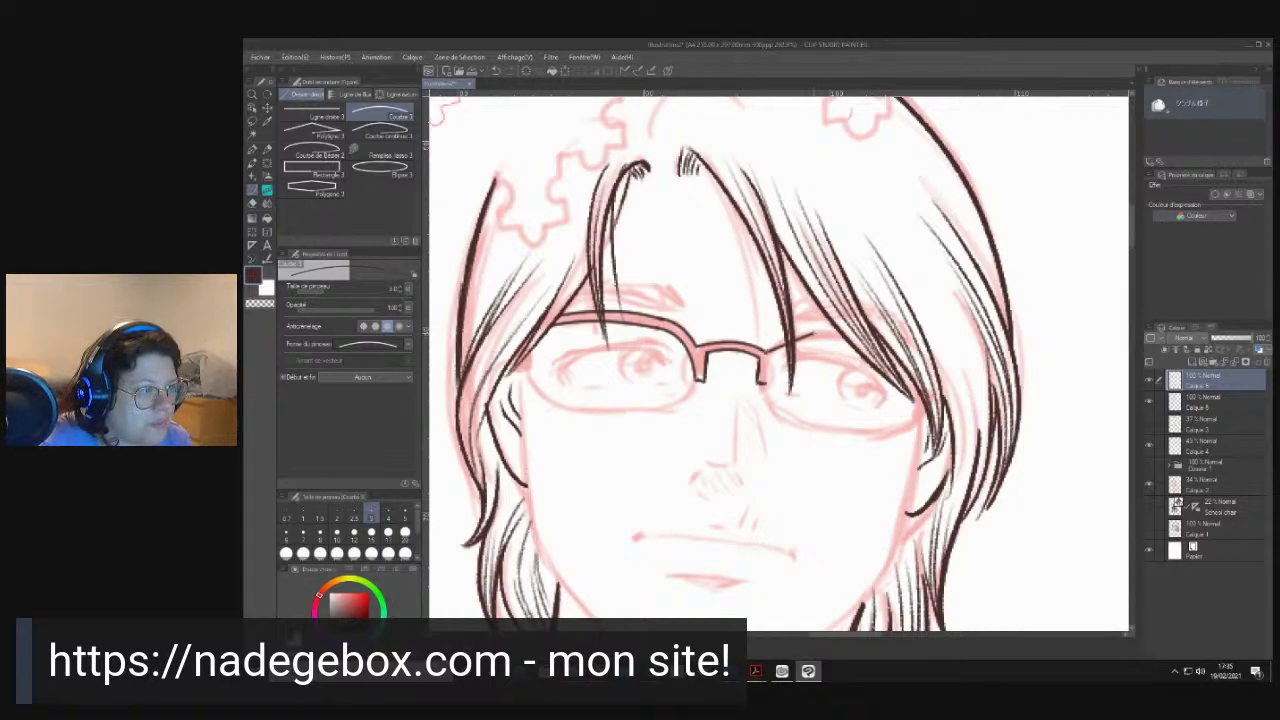
# - Draw the upper and lower edges of the far rim's top bar and its inner corner with the Curve tool
pyautogui.moveTo(768, 352); pyautogui.dragTo(814, 332)
pyautogui.moveTo(810, 333); pyautogui.dragTo(850, 335)
pyautogui.hotkey('ctrl', 'z')
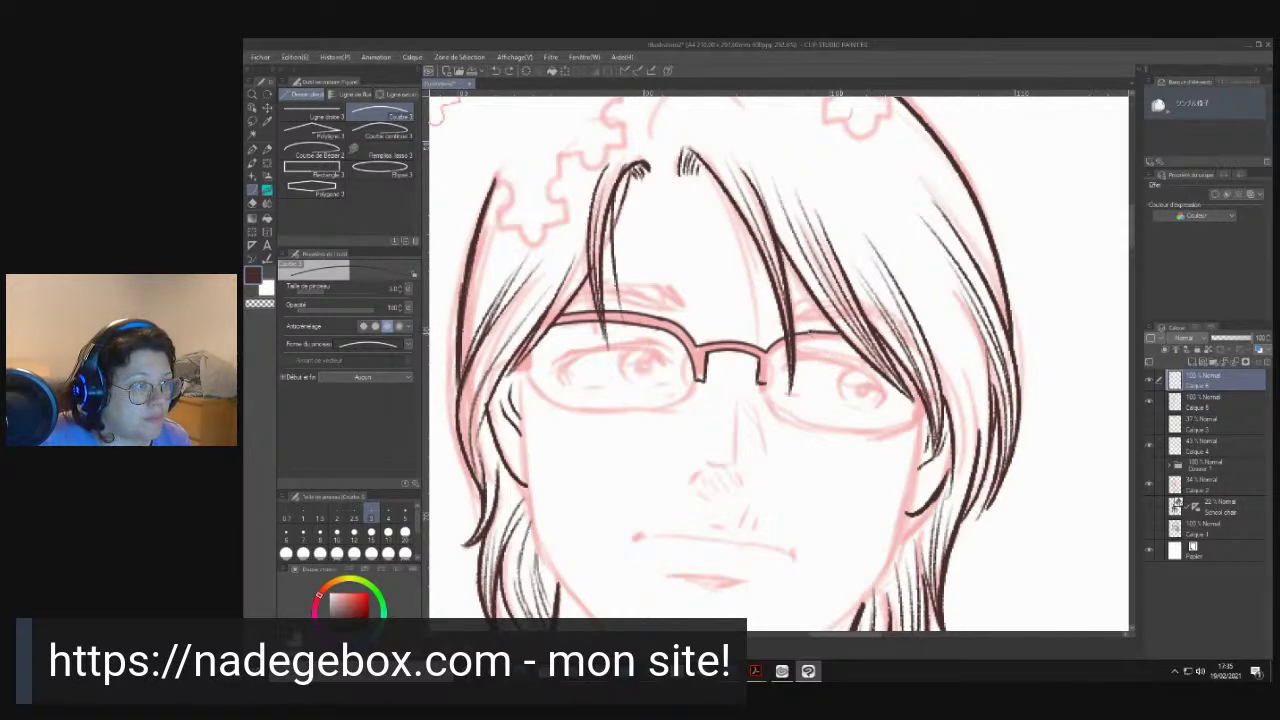
pyautogui.click(830, 330)
pyautogui.moveTo(766, 383); pyautogui.dragTo(803, 341)
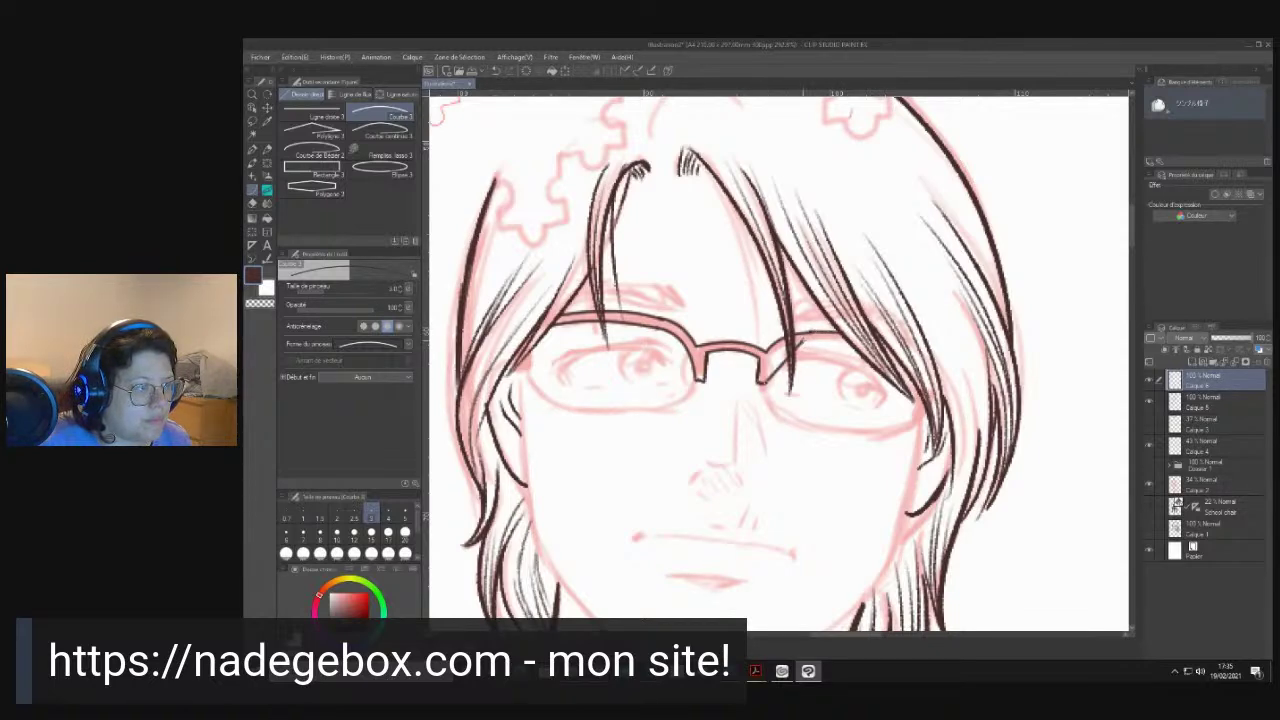
pyautogui.click(773, 347)
pyautogui.moveTo(800, 341); pyautogui.dragTo(850, 337)
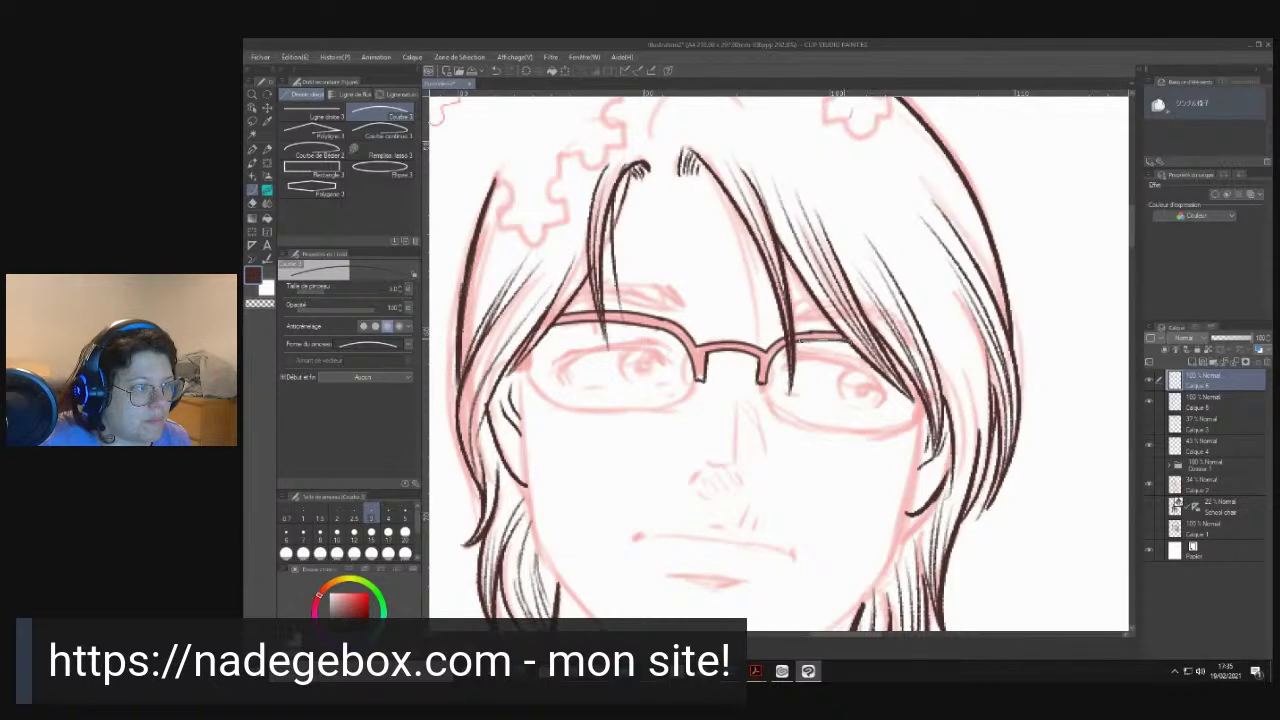
pyautogui.click(832, 338)
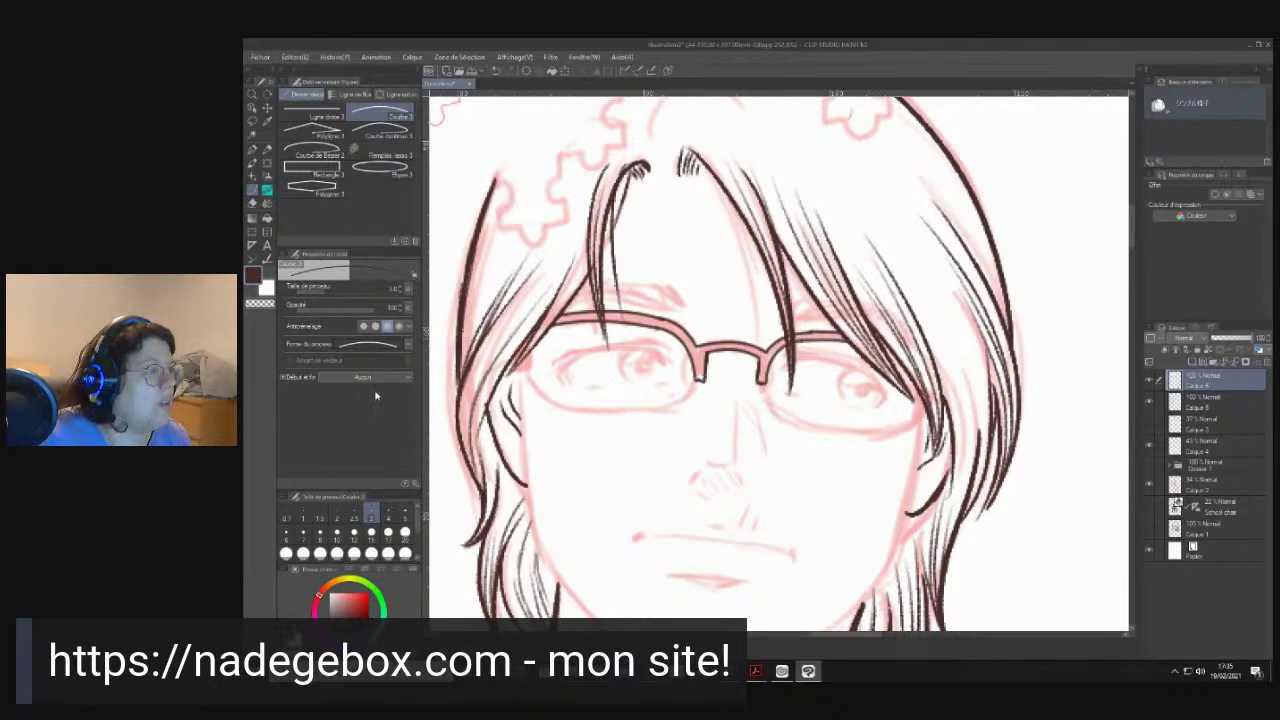
# - With the Pen tool, ink the short hinge ends at the outer corners of both glasses rims
pyautogui.press('p')
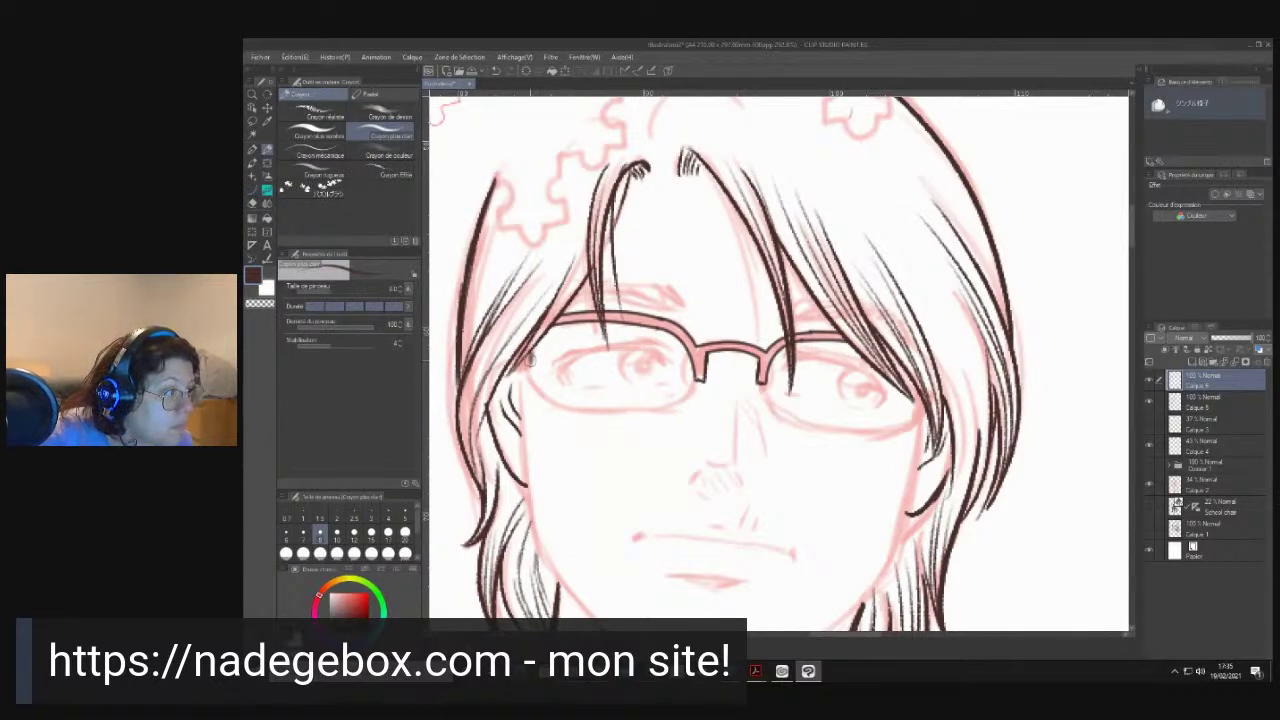
pyautogui.press('p')
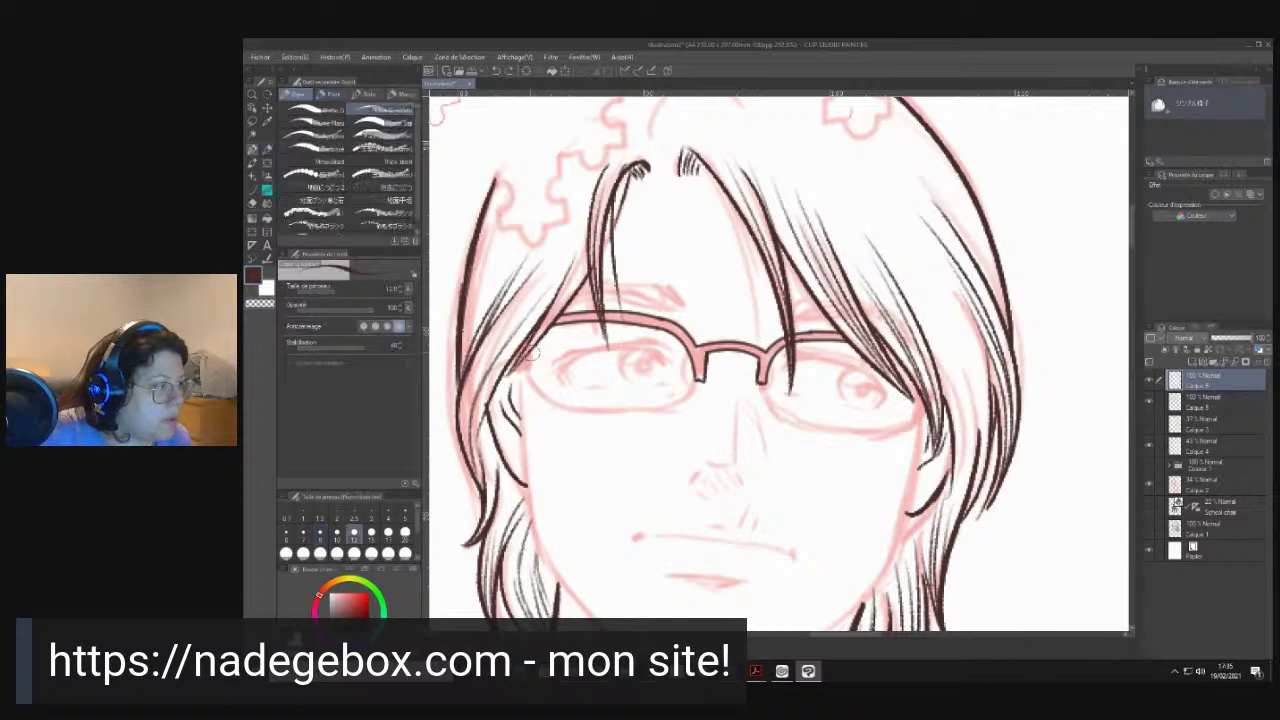
pyautogui.moveTo(536, 344); pyautogui.dragTo(519, 373)
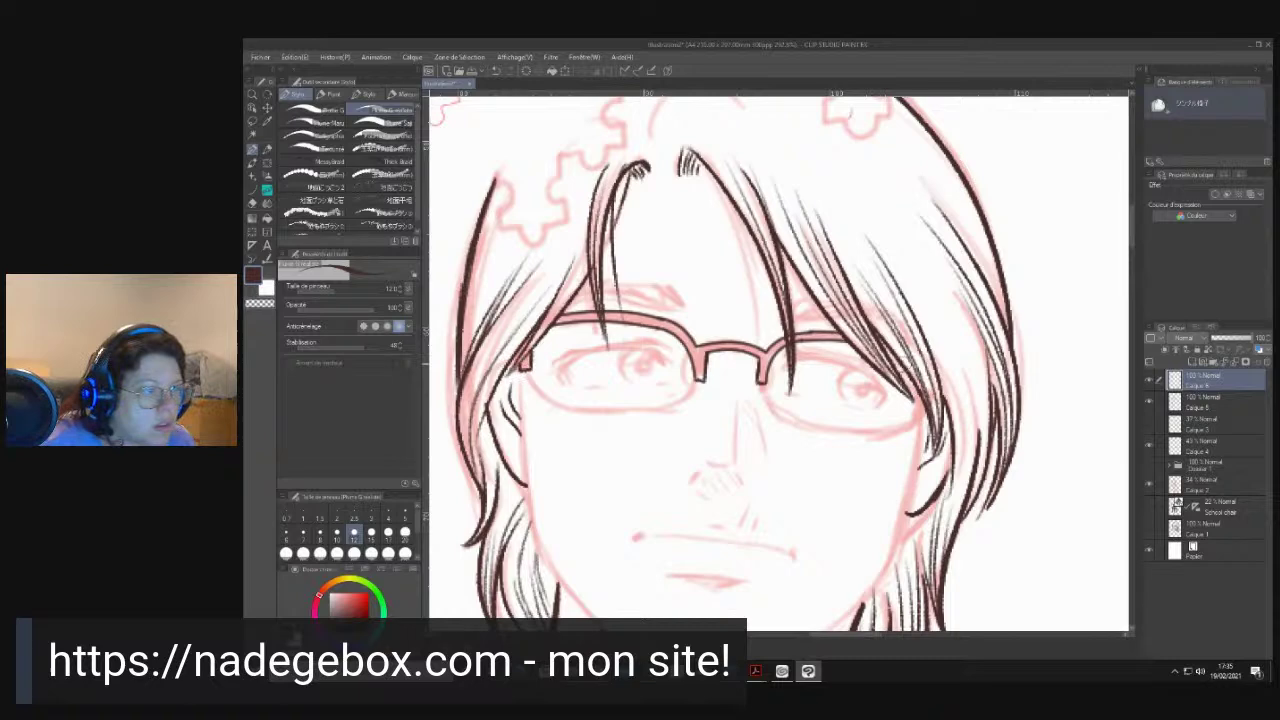
pyautogui.moveTo(926, 390)
pyautogui.mouseDown()
pyautogui.moveTo(910, 420)
pyautogui.moveTo(922, 411)
pyautogui.mouseUp()
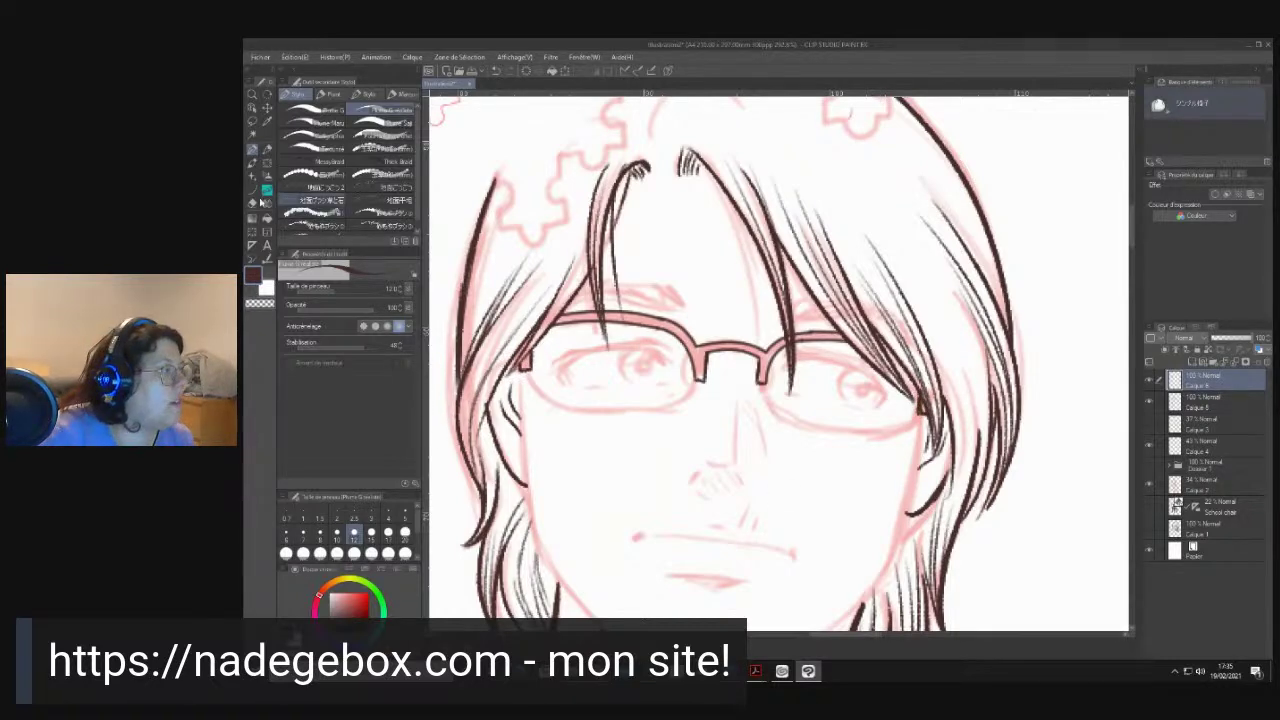
# - With the Curve tool at size 2, draw the inner halves of both lenses' lower rims up to the bottom middle
pyautogui.click(252, 188)
pyautogui.click(337, 514)
pyautogui.moveTo(697, 378); pyautogui.dragTo(637, 411)
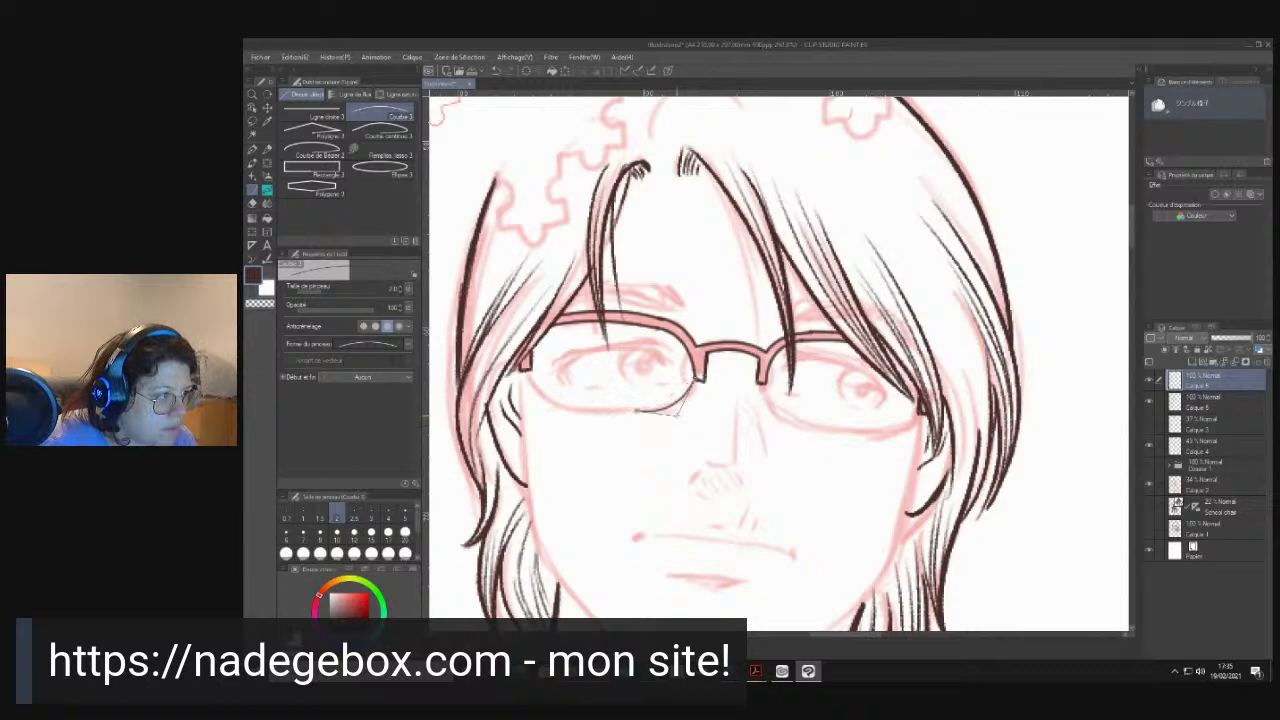
pyautogui.click(680, 416)
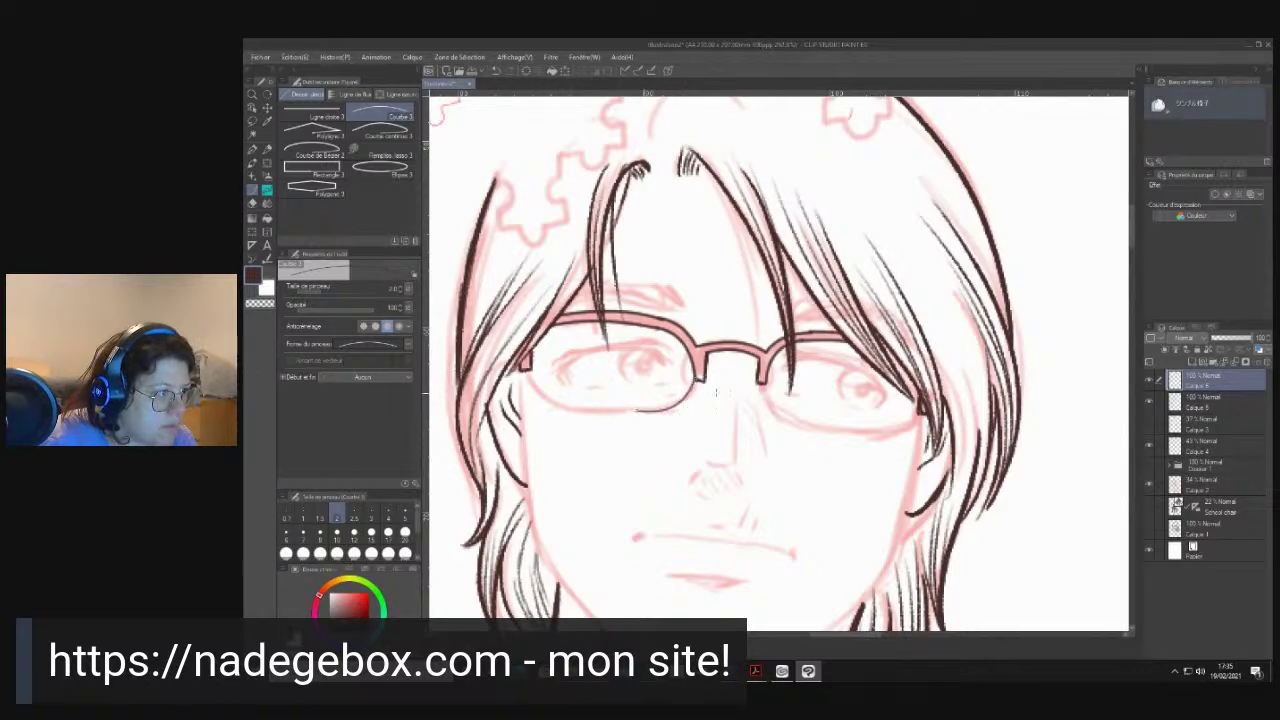
pyautogui.hotkey('ctrl', 'z')
pyautogui.moveTo(681, 404); pyautogui.dragTo(604, 411)
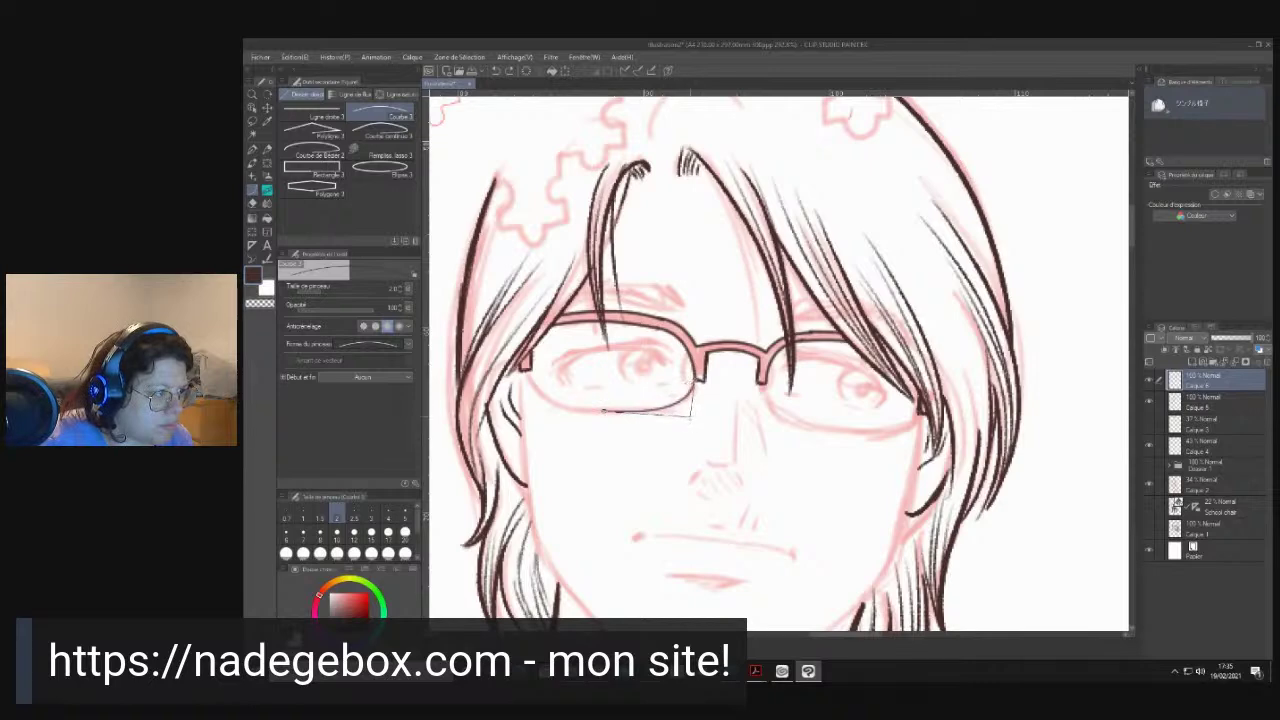
pyautogui.click(689, 413)
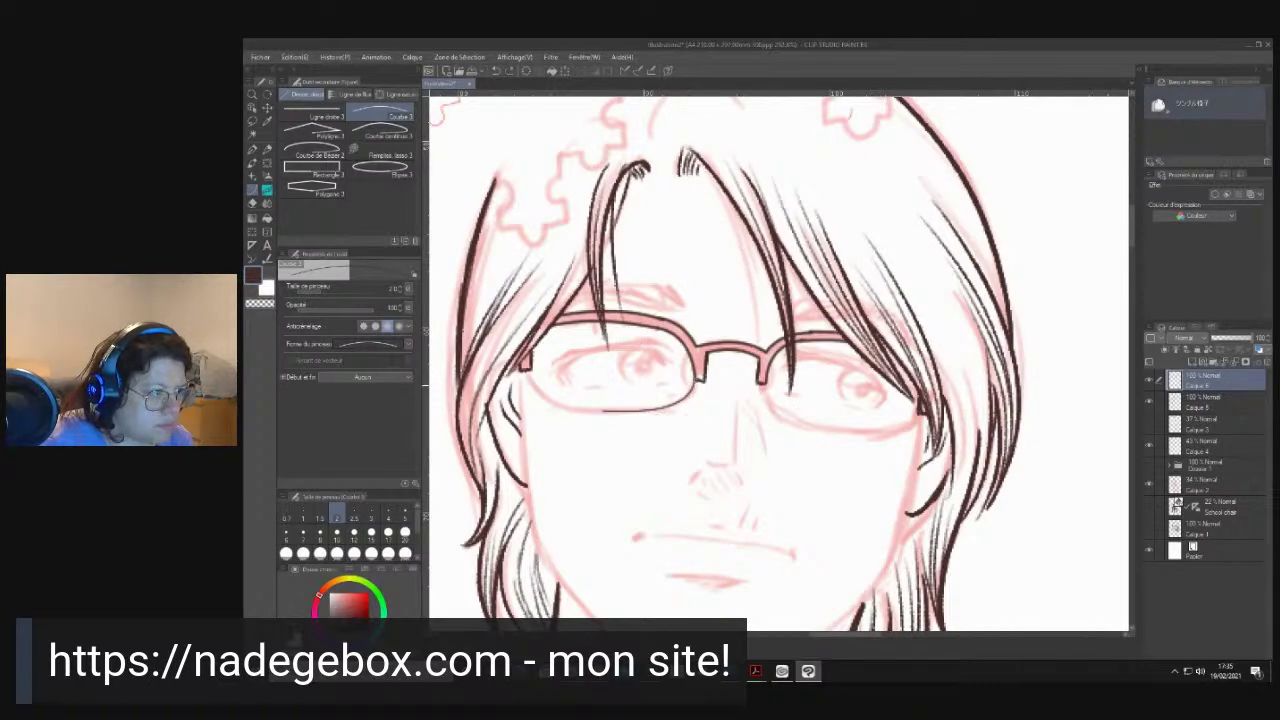
pyautogui.moveTo(764, 382); pyautogui.dragTo(843, 430)
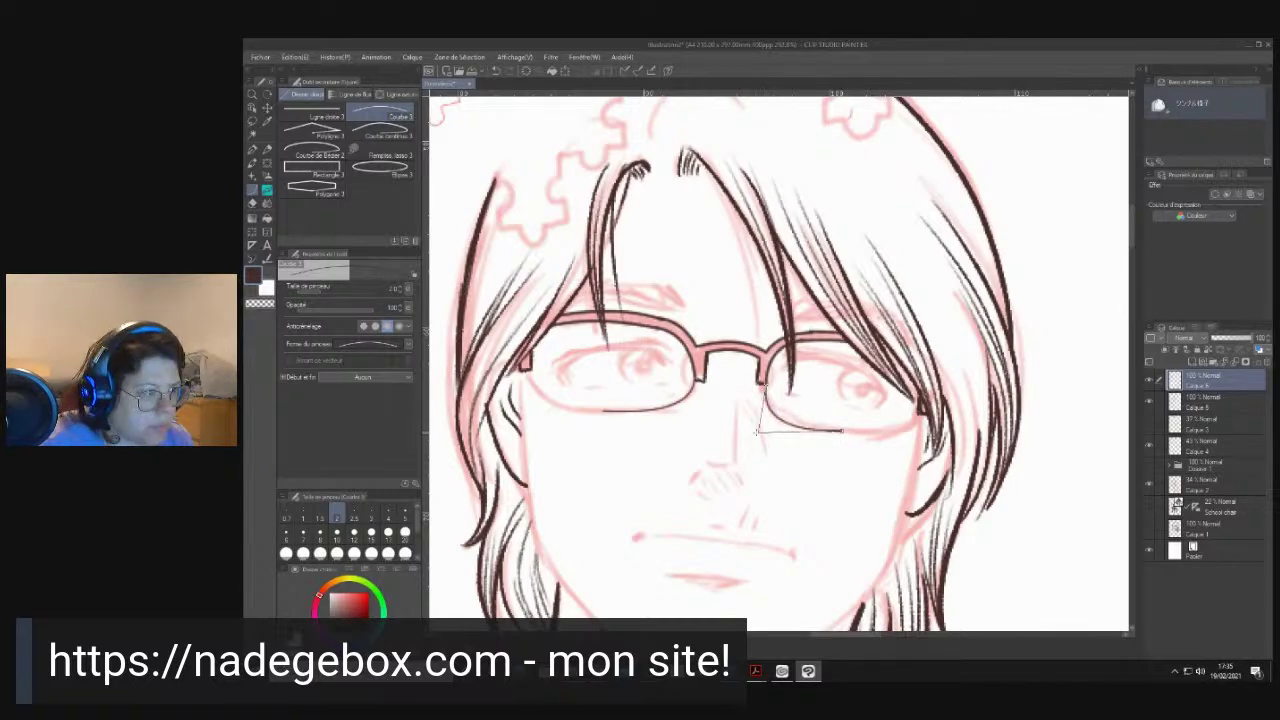
pyautogui.click(764, 440)
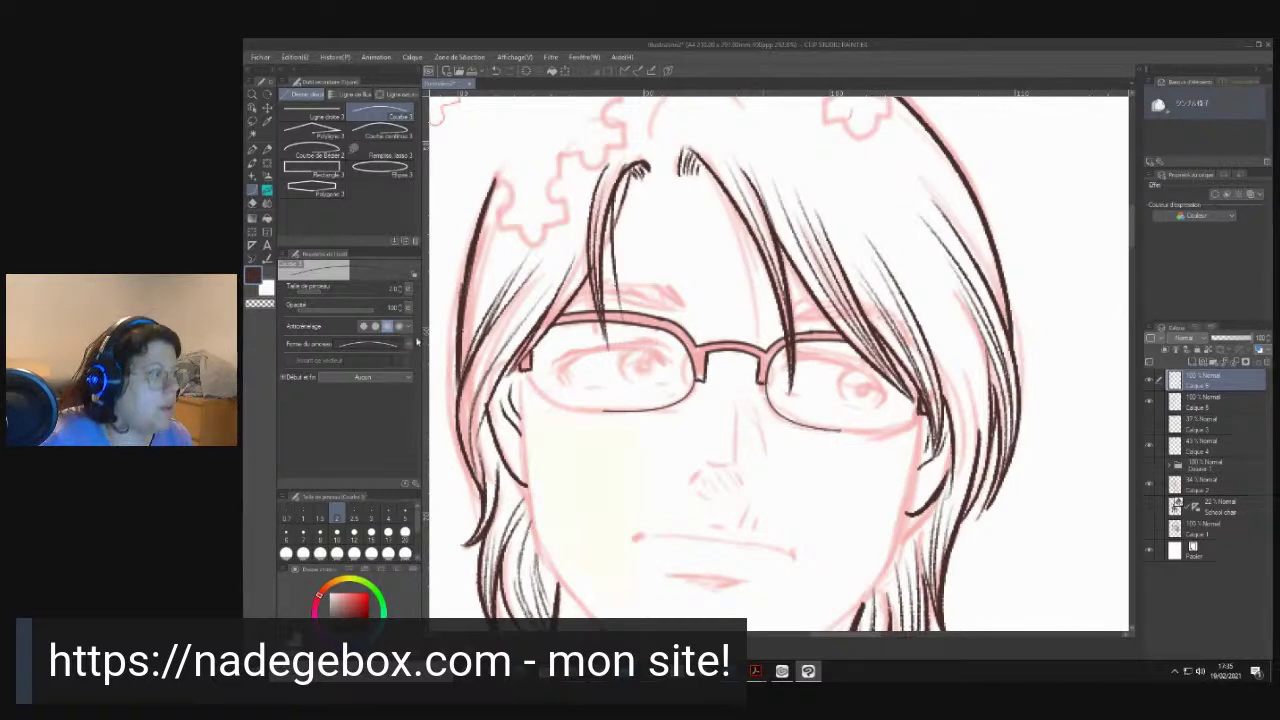
# - Complete both lenses' lower rims with curves running from the outer hinge ends to the bottom middle
pyautogui.moveTo(525, 370); pyautogui.dragTo(604, 412)
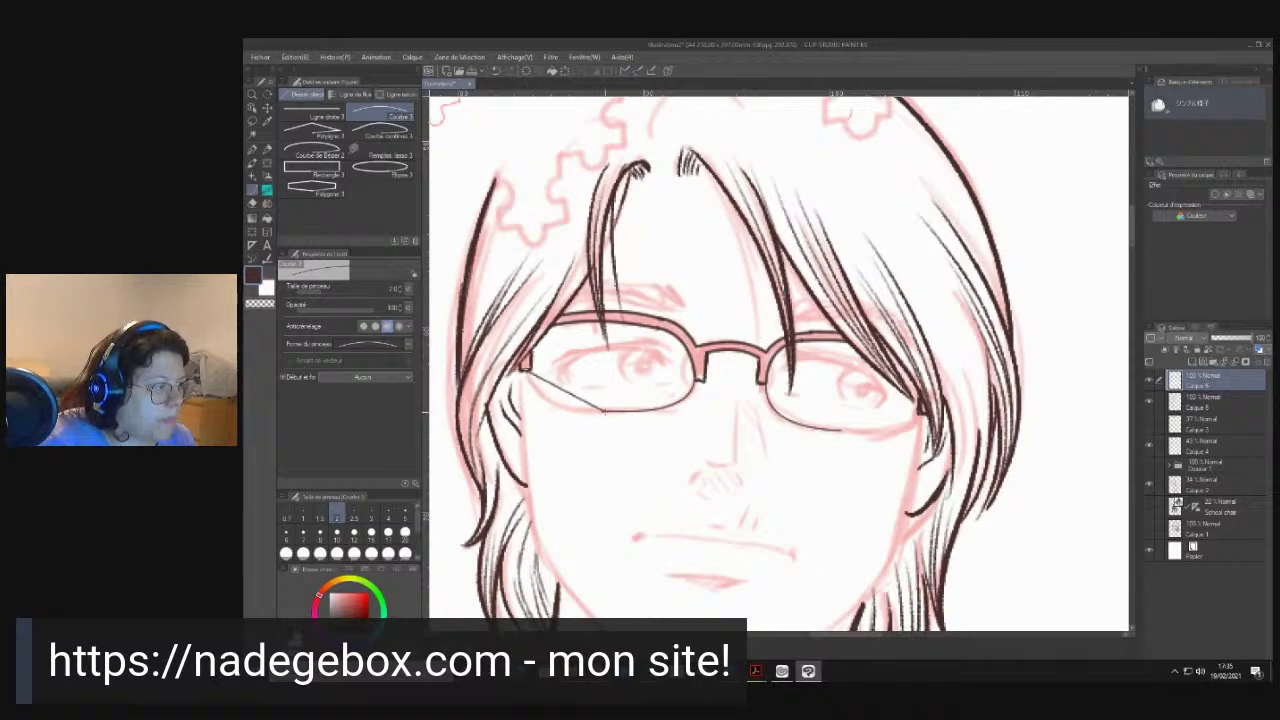
pyautogui.click(545, 413)
pyautogui.moveTo(920, 413); pyautogui.dragTo(841, 431)
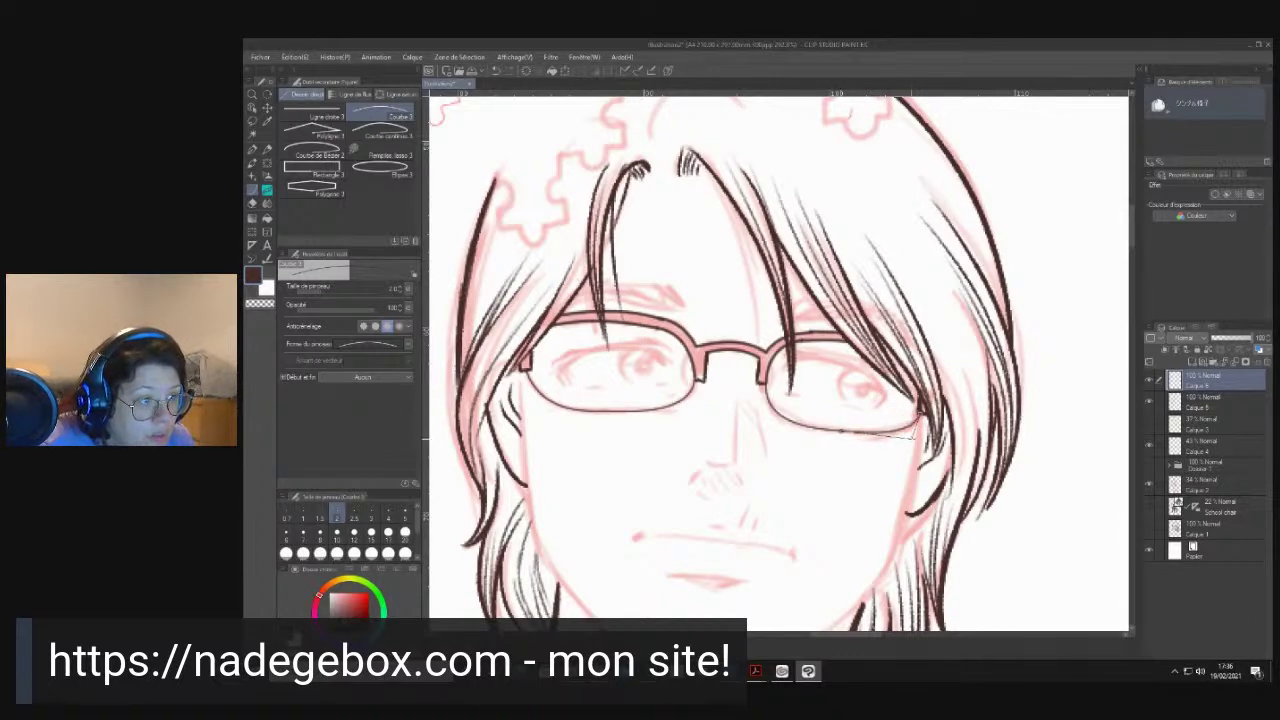
pyautogui.click(910, 435)
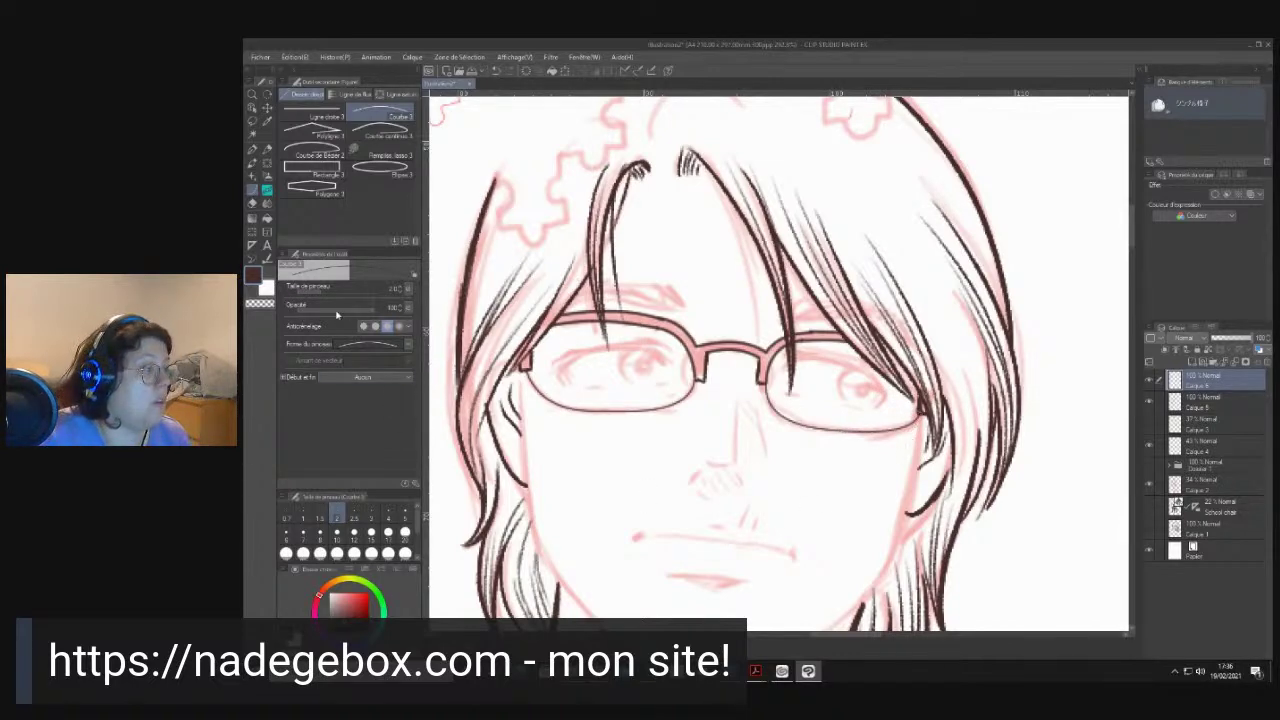
# - With the Pen tool at size 4, ink the nose's bridge lines, tip, nostrils and underside
pyautogui.click(252, 148)
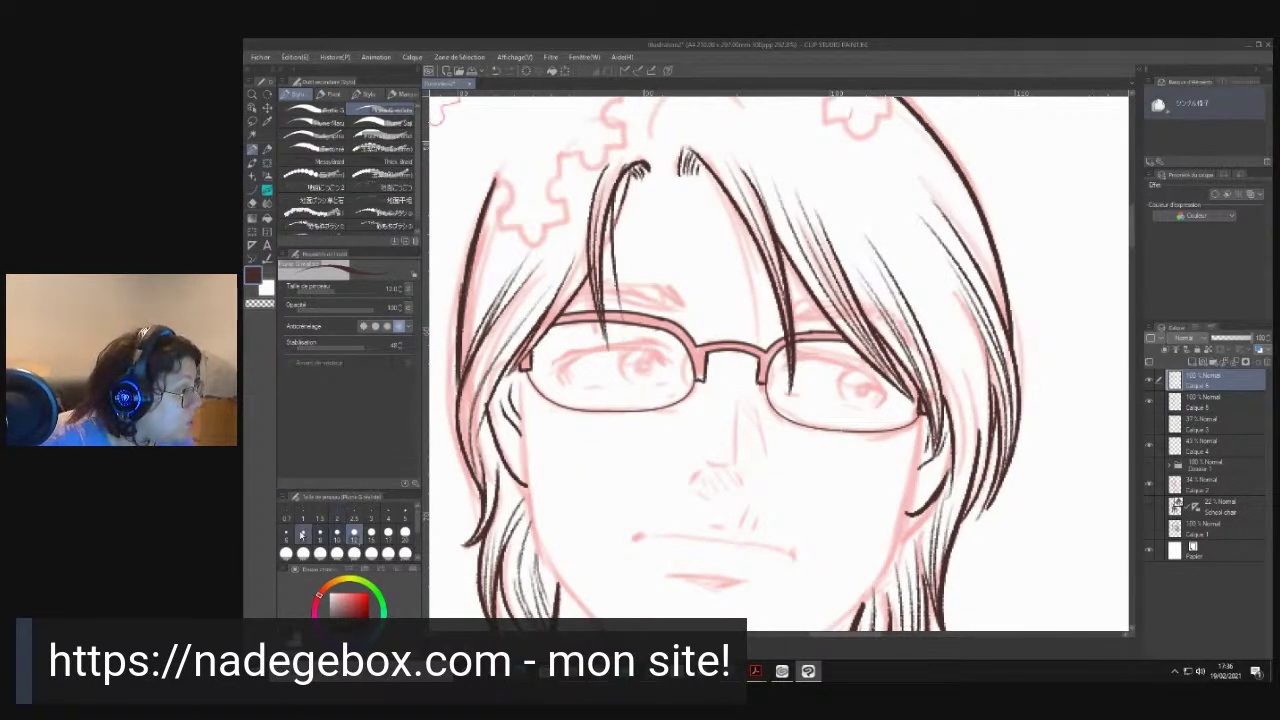
pyautogui.click(388, 513)
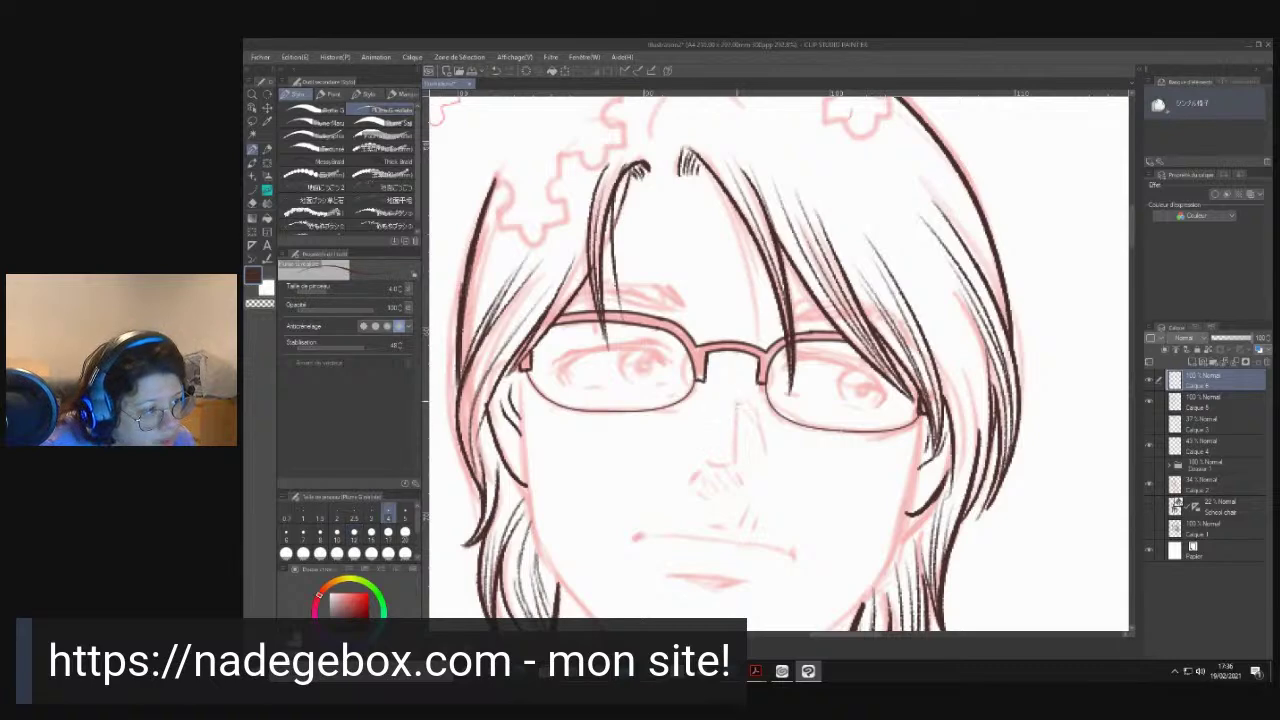
pyautogui.moveTo(740, 400)
pyautogui.mouseDown()
pyautogui.moveTo(736, 463)
pyautogui.moveTo(690, 474)
pyautogui.mouseUp()
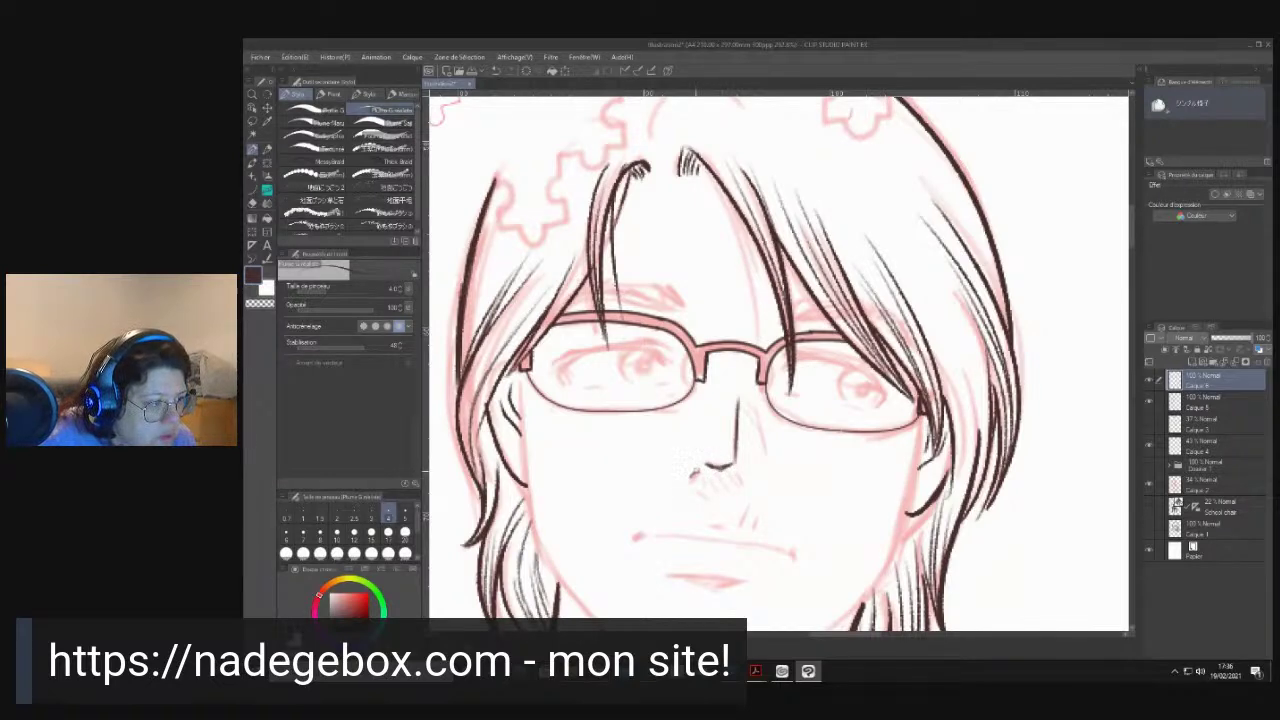
pyautogui.moveTo(746, 468)
pyautogui.mouseDown()
pyautogui.moveTo(745, 484)
pyautogui.moveTo(741, 472)
pyautogui.mouseUp()
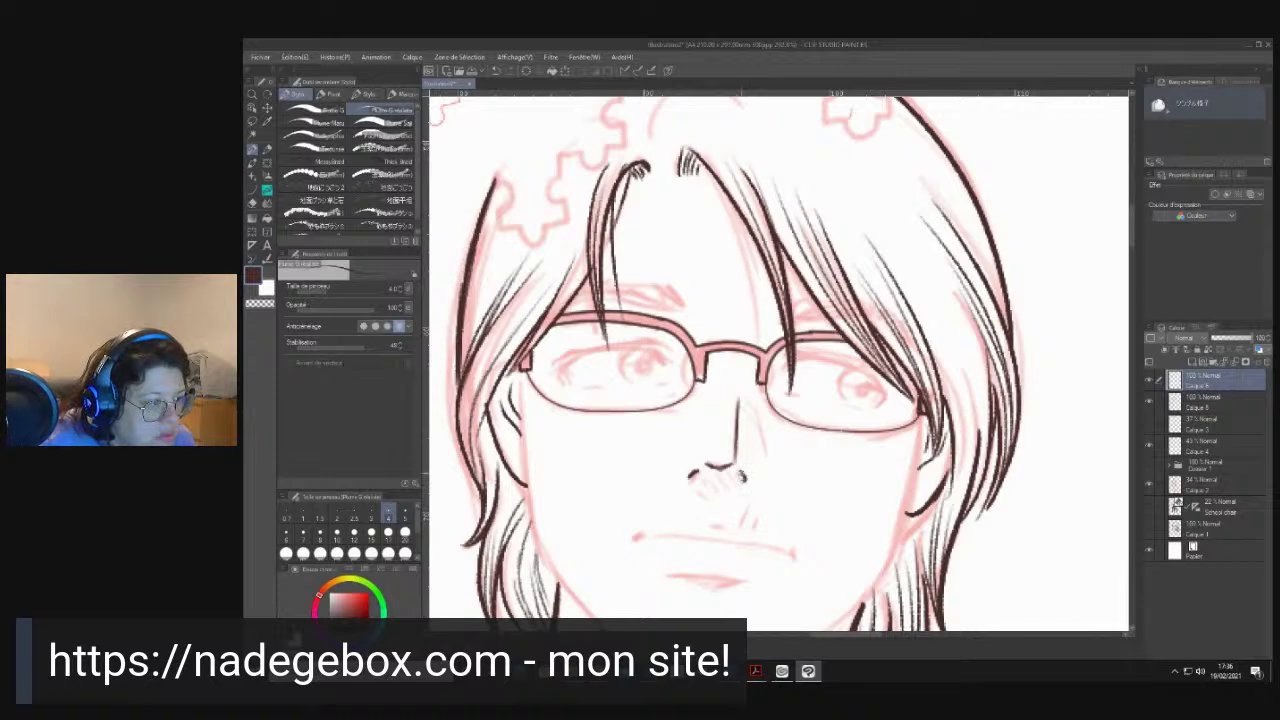
pyautogui.moveTo(757, 412)
pyautogui.mouseDown()
pyautogui.moveTo(766, 455)
pyautogui.moveTo(734, 495)
pyautogui.moveTo(688, 487)
pyautogui.mouseUp()
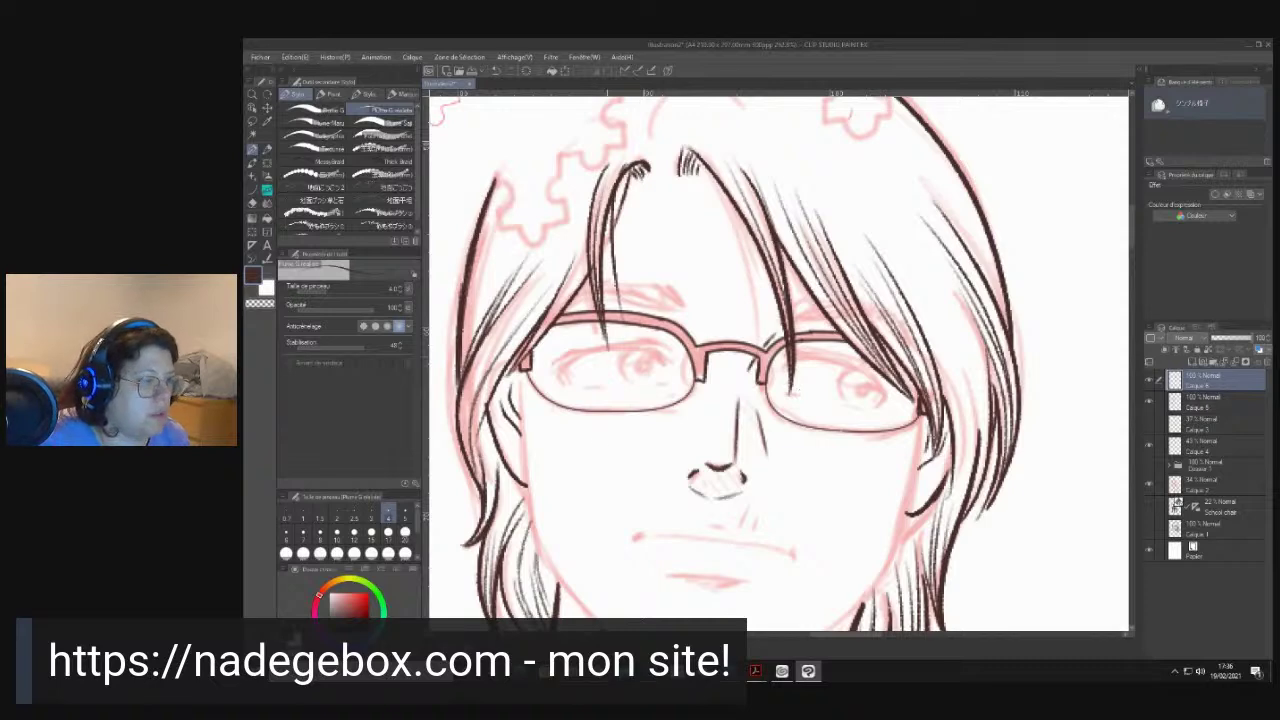
# - Ink the near eye's upper lash line from a thick inner-corner mark to the outer corner, rotating the canvas to follow it
pyautogui.scroll(3, 603, 432)
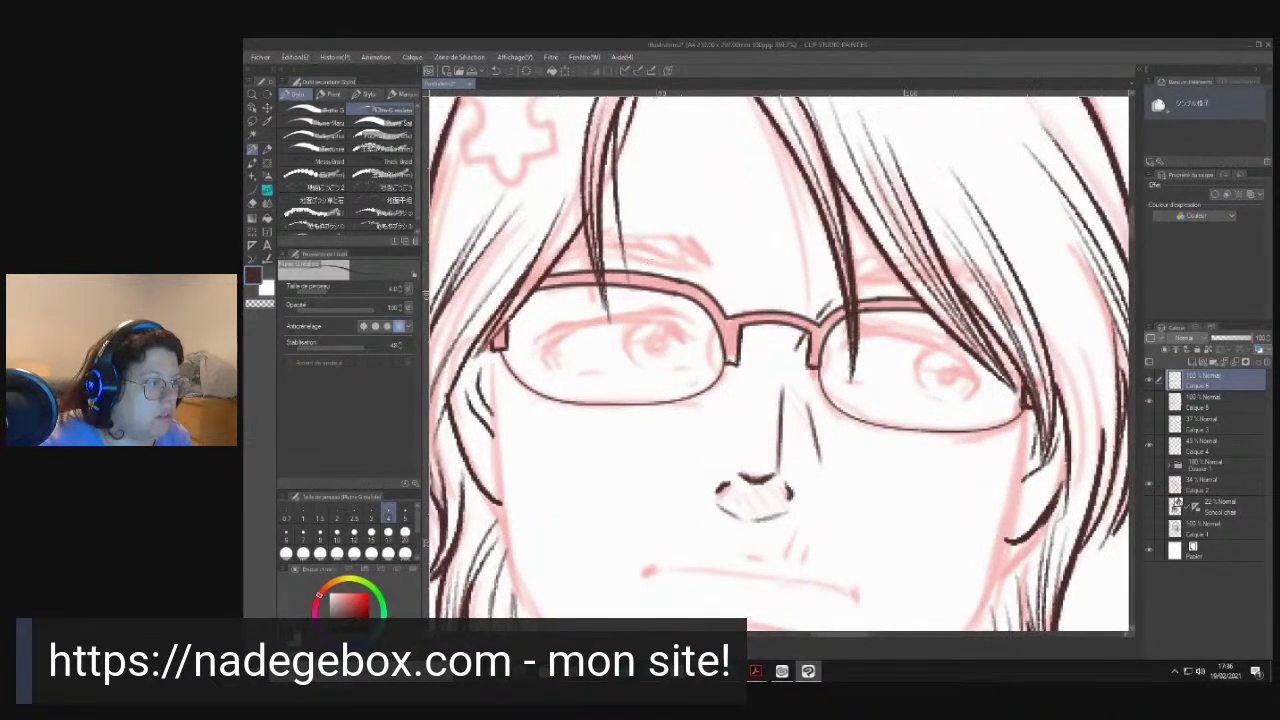
pyautogui.moveTo(675, 326); pyautogui.dragTo(692, 348)
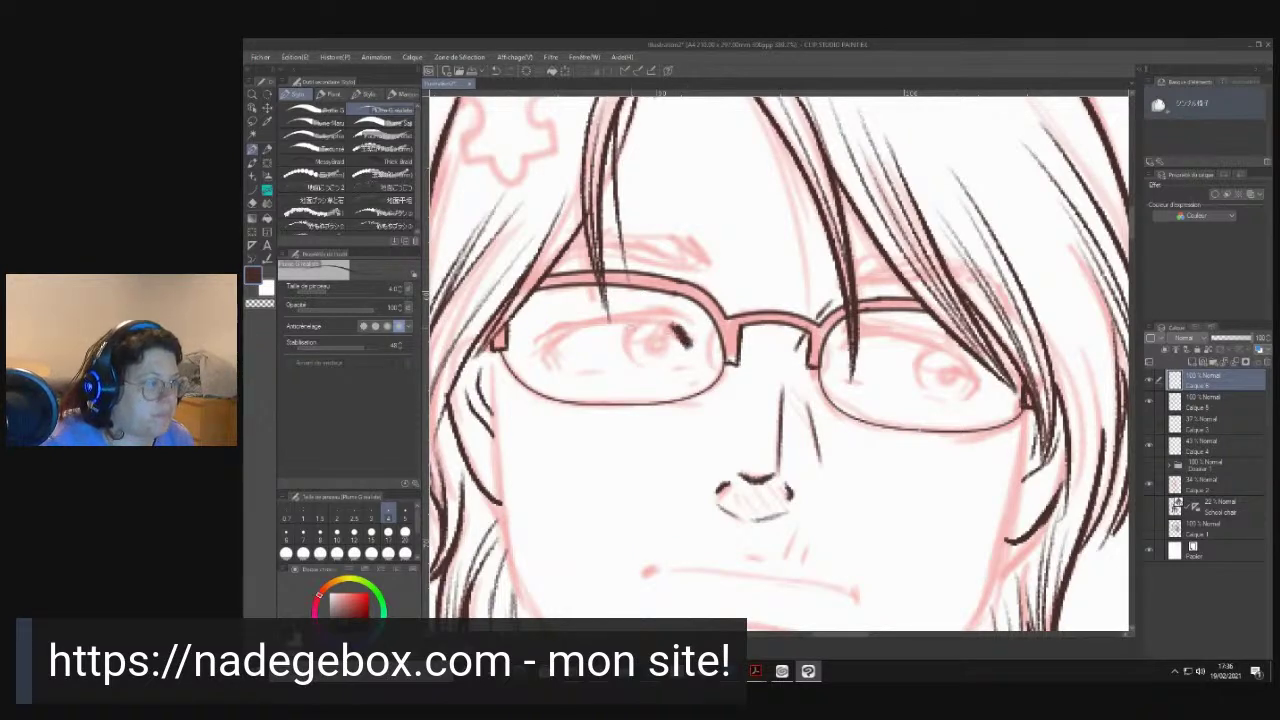
pyautogui.moveTo(629, 330); pyautogui.dragTo(725, 315)
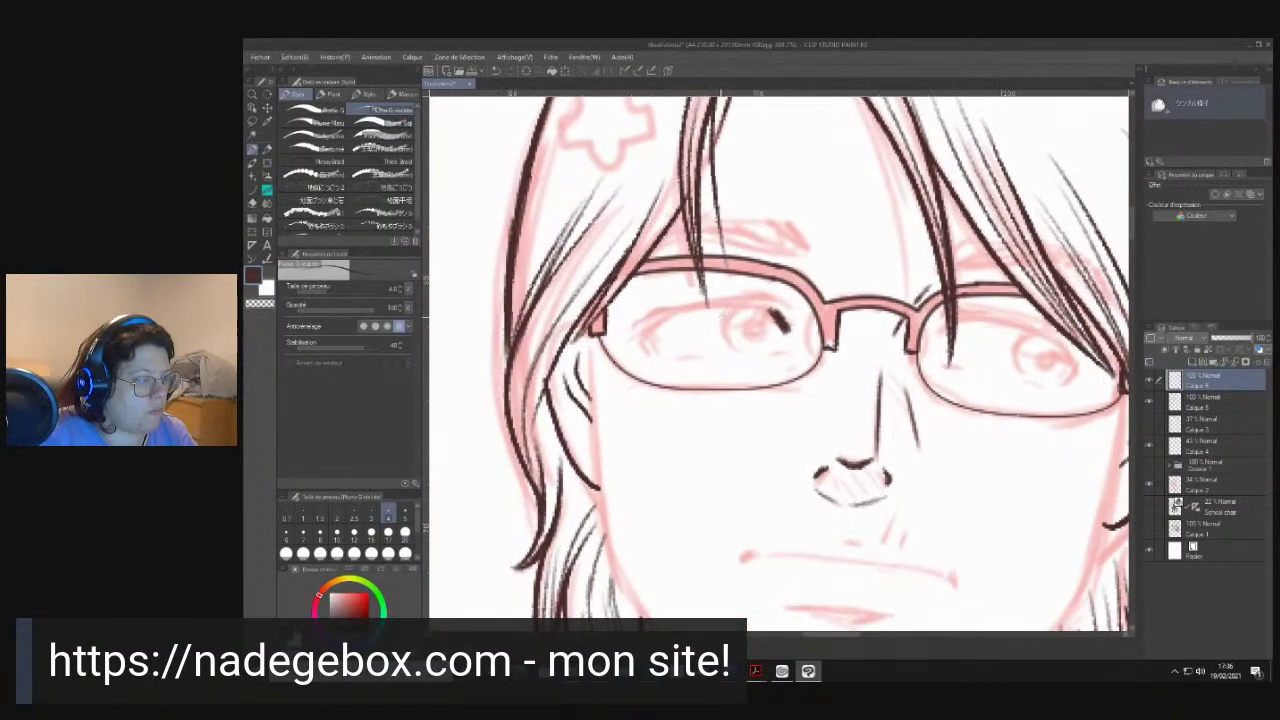
pyautogui.moveTo(793, 254); pyautogui.dragTo(747, 256)
pyautogui.moveTo(757, 320); pyautogui.dragTo(678, 356)
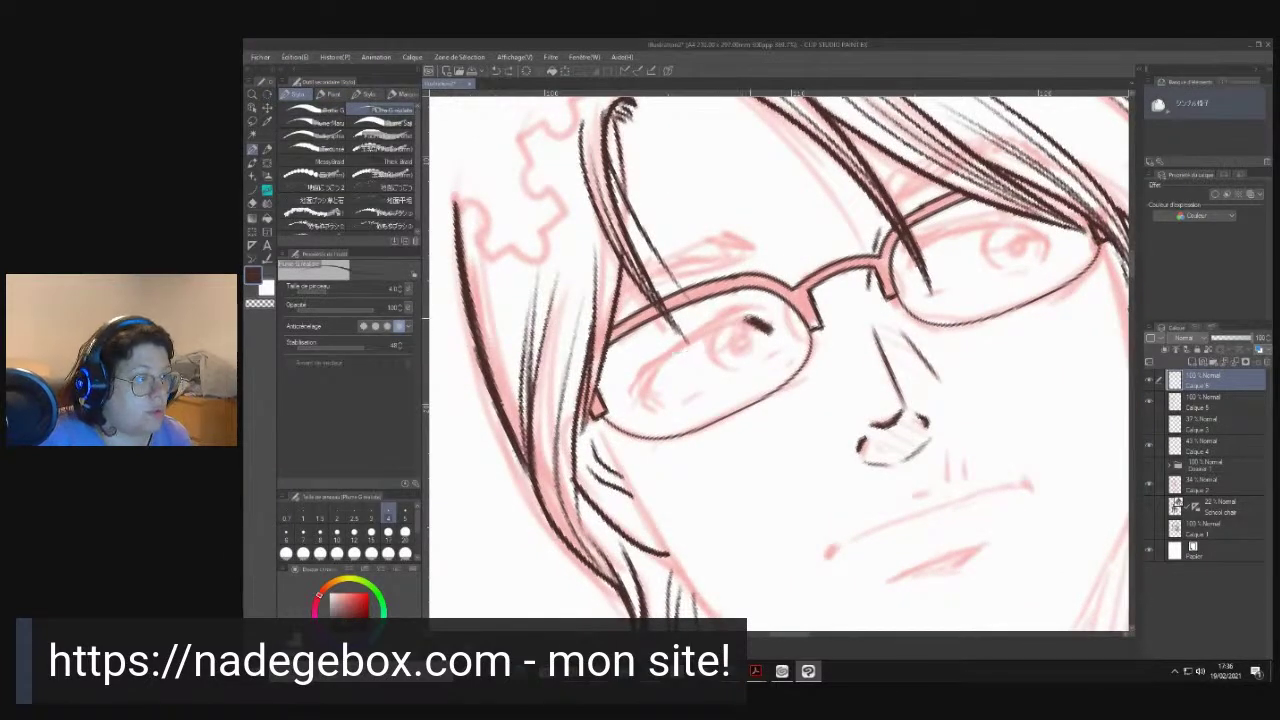
pyautogui.moveTo(706, 329)
pyautogui.mouseDown()
pyautogui.moveTo(642, 393)
pyautogui.moveTo(725, 323)
pyautogui.moveTo(751, 318)
pyautogui.moveTo(668, 353)
pyautogui.moveTo(640, 392)
pyautogui.mouseUp()
# - Lower the pen's stabilization, then clean up and thicken the near eye's upper lash line and hooked outer corner
pyautogui.click(352, 348)
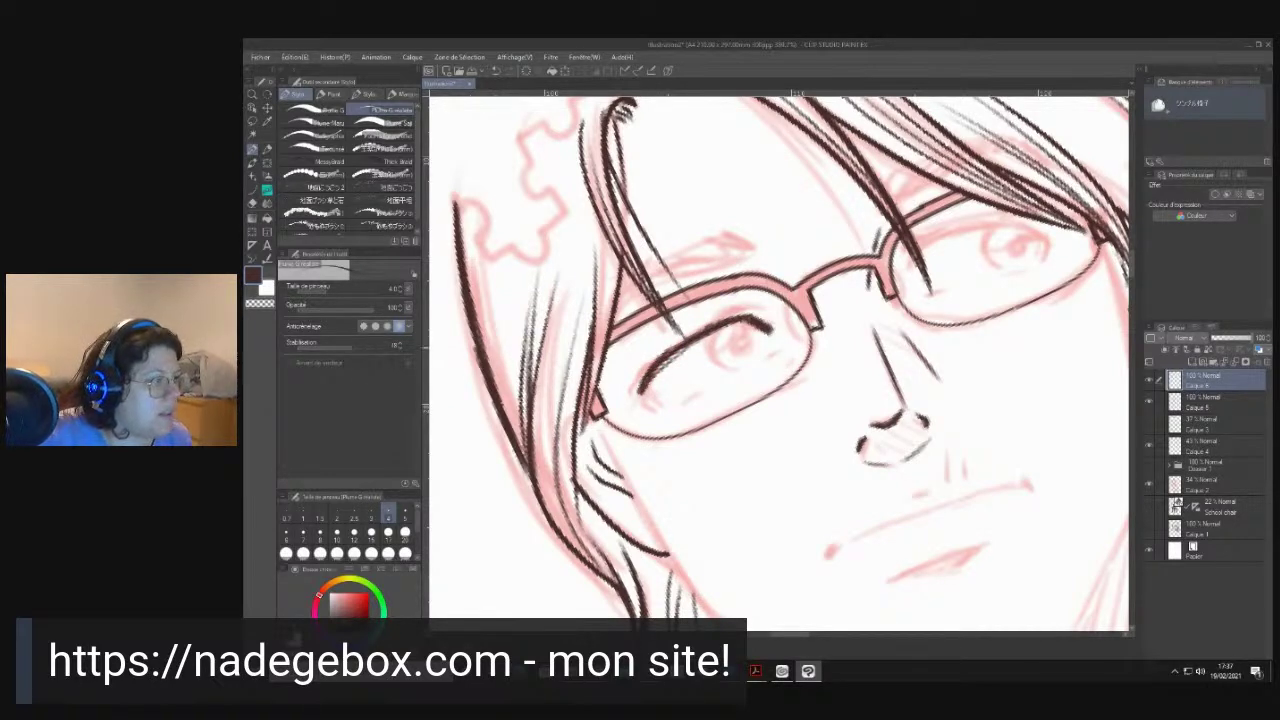
pyautogui.press('e')
pyautogui.moveTo(681, 362)
pyautogui.mouseDown()
pyautogui.moveTo(636, 398)
pyautogui.moveTo(644, 380)
pyautogui.moveTo(654, 412)
pyautogui.moveTo(650, 360)
pyautogui.moveTo(638, 378)
pyautogui.mouseUp()
pyautogui.press('p')
pyautogui.moveTo(714, 322); pyautogui.dragTo(640, 372)
pyautogui.moveTo(742, 302)
pyautogui.mouseDown()
pyautogui.moveTo(652, 362)
pyautogui.moveTo(686, 338)
pyautogui.mouseUp()
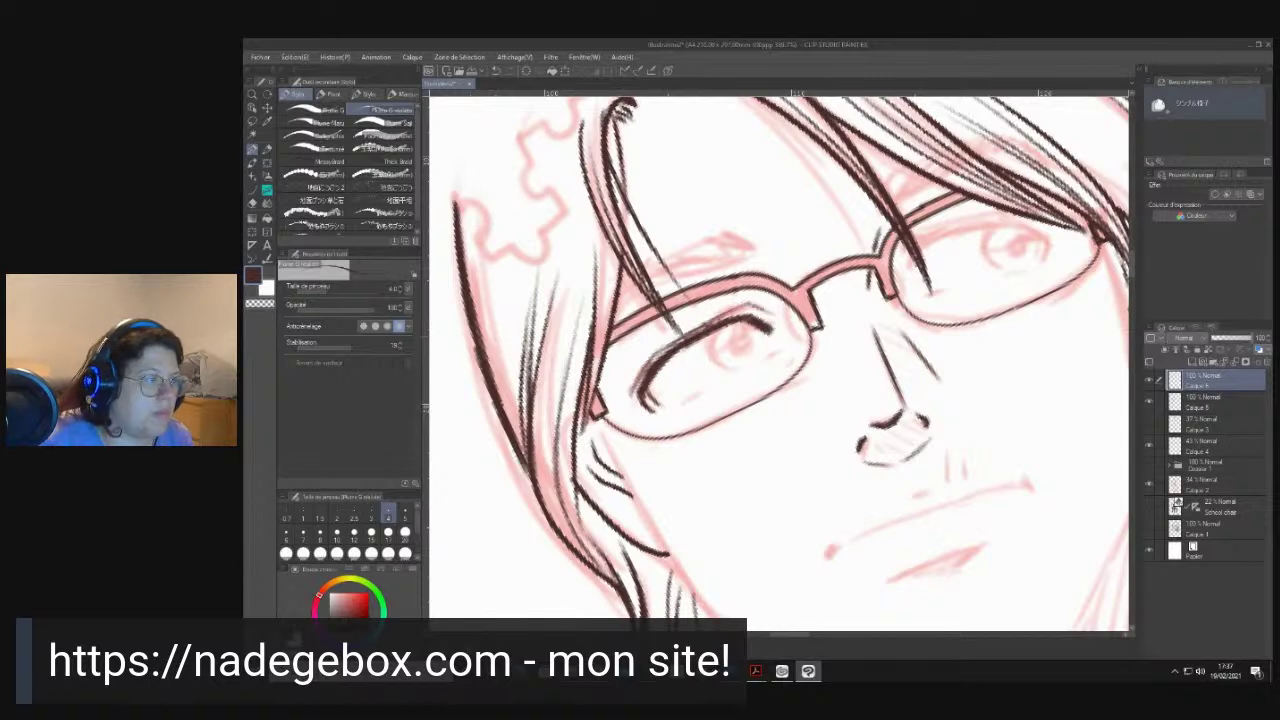
# - Ink the near eye's lower lid marks, iris outline and dark pupil, plus a short curve inside the lens's inner edge
pyautogui.moveTo(776, 348); pyautogui.dragTo(671, 411)
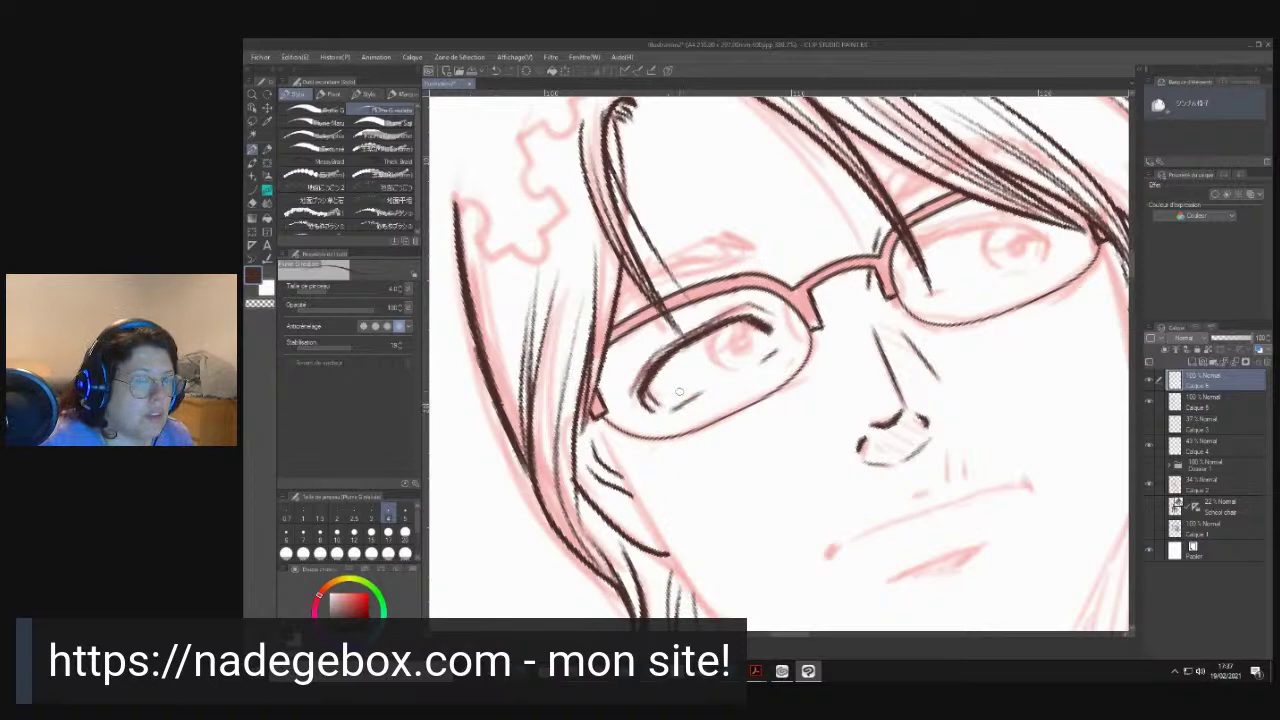
pyautogui.moveTo(713, 329)
pyautogui.mouseDown()
pyautogui.moveTo(709, 346)
pyautogui.moveTo(731, 366)
pyautogui.moveTo(711, 334)
pyautogui.moveTo(709, 357)
pyautogui.moveTo(736, 369)
pyautogui.mouseUp()
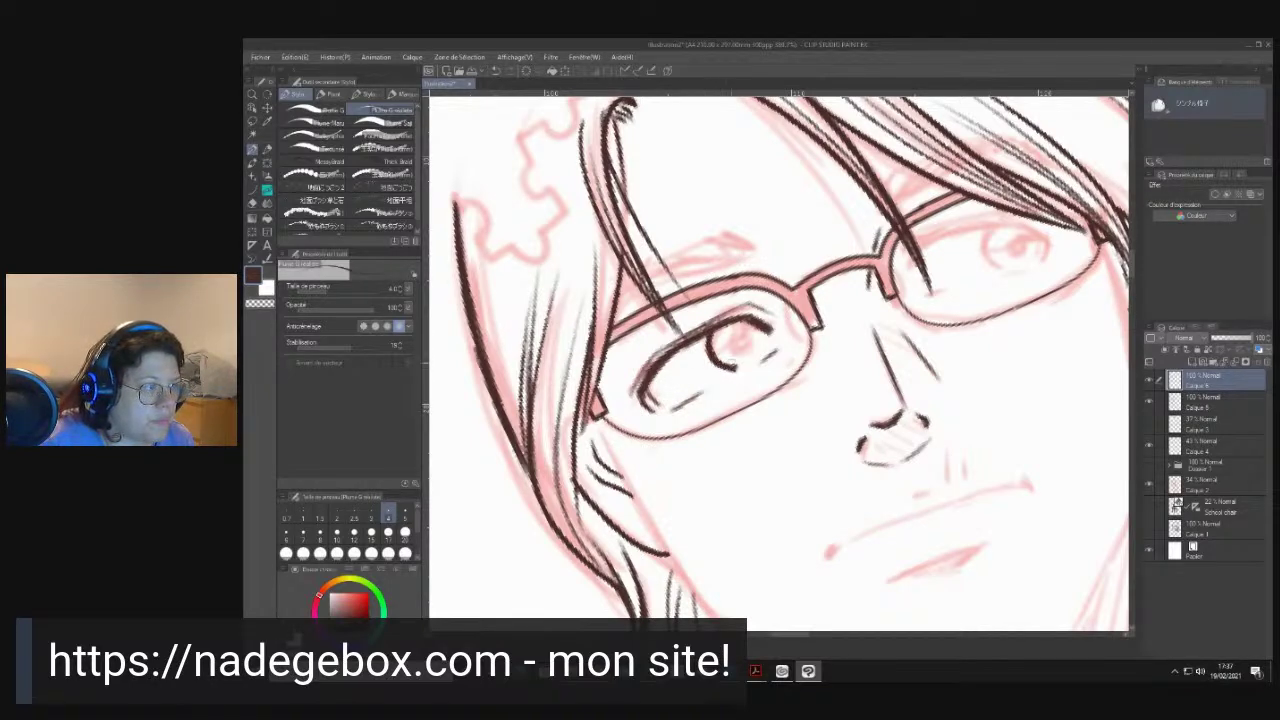
pyautogui.moveTo(728, 322)
pyautogui.mouseDown()
pyautogui.moveTo(728, 350)
pyautogui.moveTo(740, 348)
pyautogui.moveTo(736, 326)
pyautogui.moveTo(758, 330)
pyautogui.mouseUp()
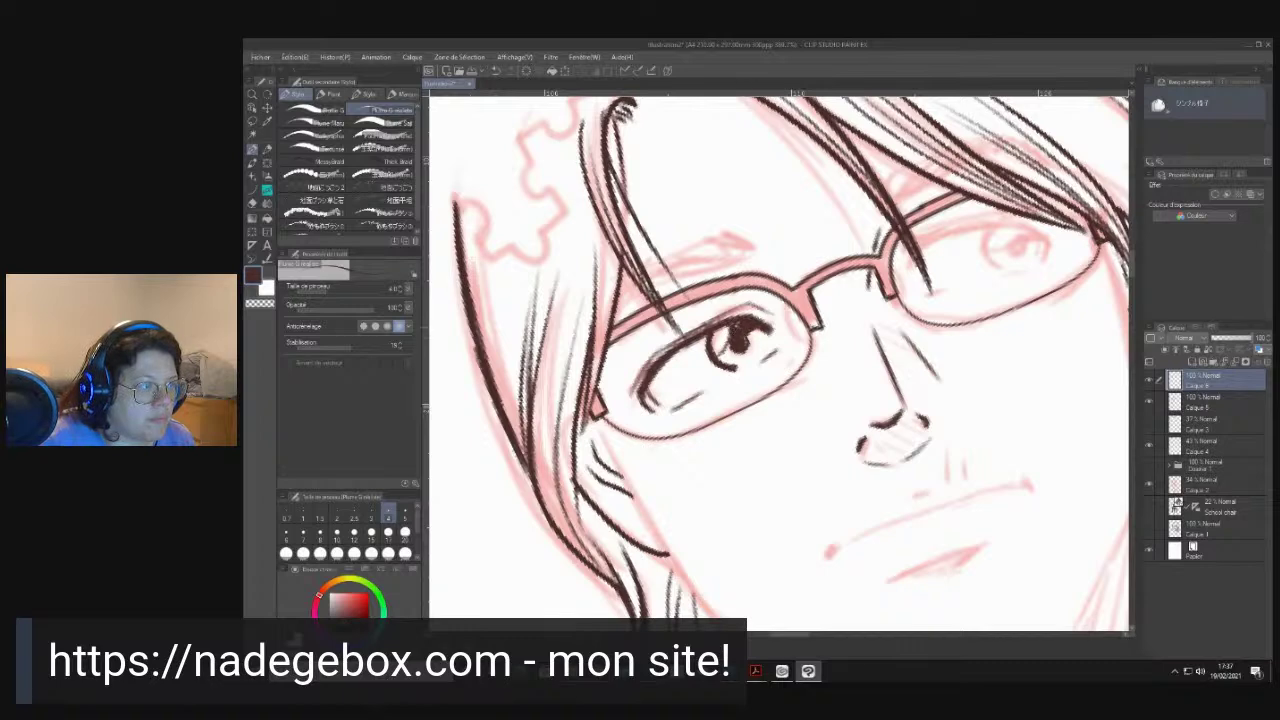
pyautogui.moveTo(768, 328); pyautogui.dragTo(764, 345)
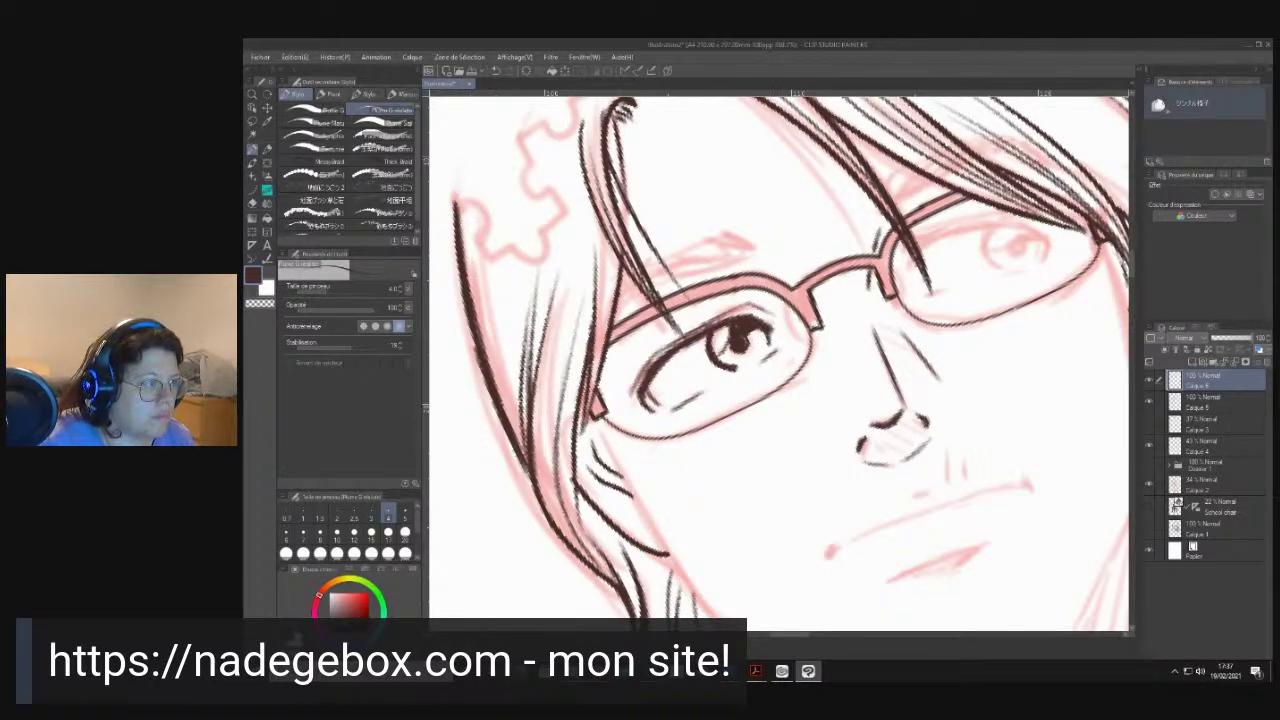
pyautogui.moveTo(790, 306); pyautogui.dragTo(807, 344)
# - Ink the far eye's upper lash line behind the lens and reset the canvas rotation
pyautogui.moveTo(888, 266)
pyautogui.mouseDown()
pyautogui.moveTo(908, 306)
pyautogui.moveTo(795, 400)
pyautogui.mouseUp()
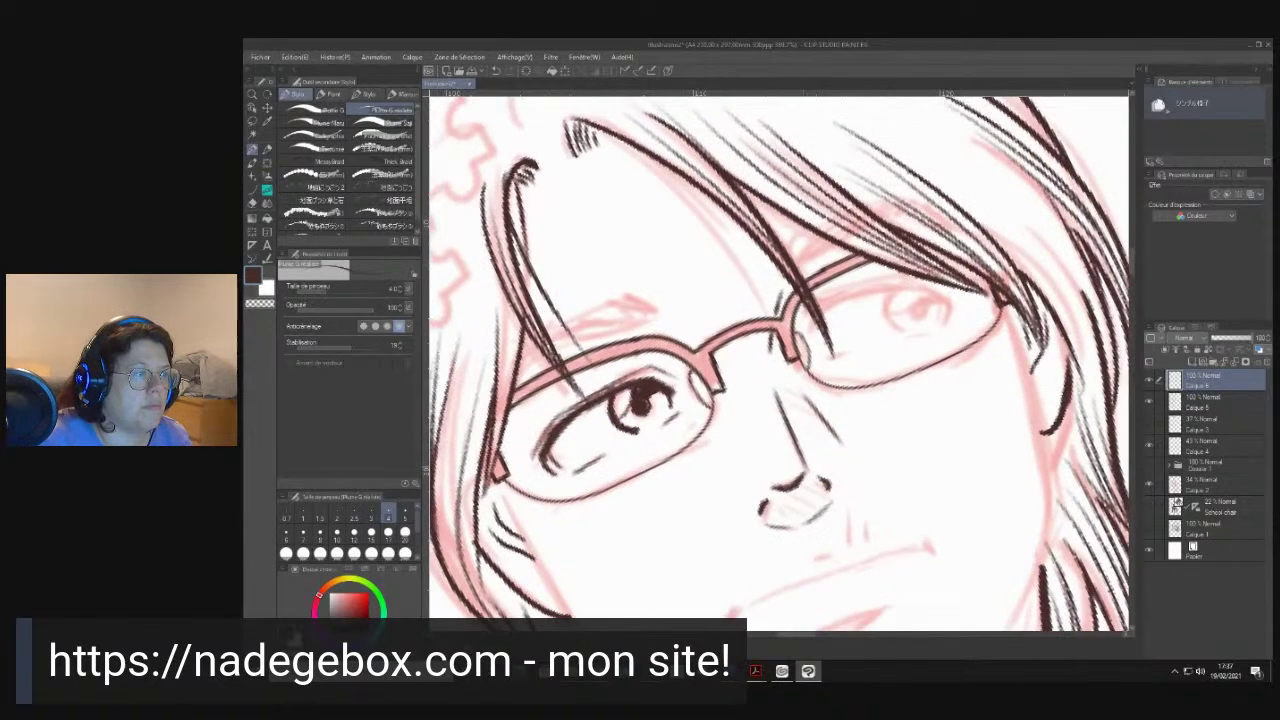
pyautogui.moveTo(810, 321)
pyautogui.mouseDown()
pyautogui.moveTo(811, 338)
pyautogui.moveTo(811, 320)
pyautogui.moveTo(875, 288)
pyautogui.moveTo(845, 305)
pyautogui.moveTo(921, 288)
pyautogui.moveTo(821, 298)
pyautogui.moveTo(906, 280)
pyautogui.mouseUp()
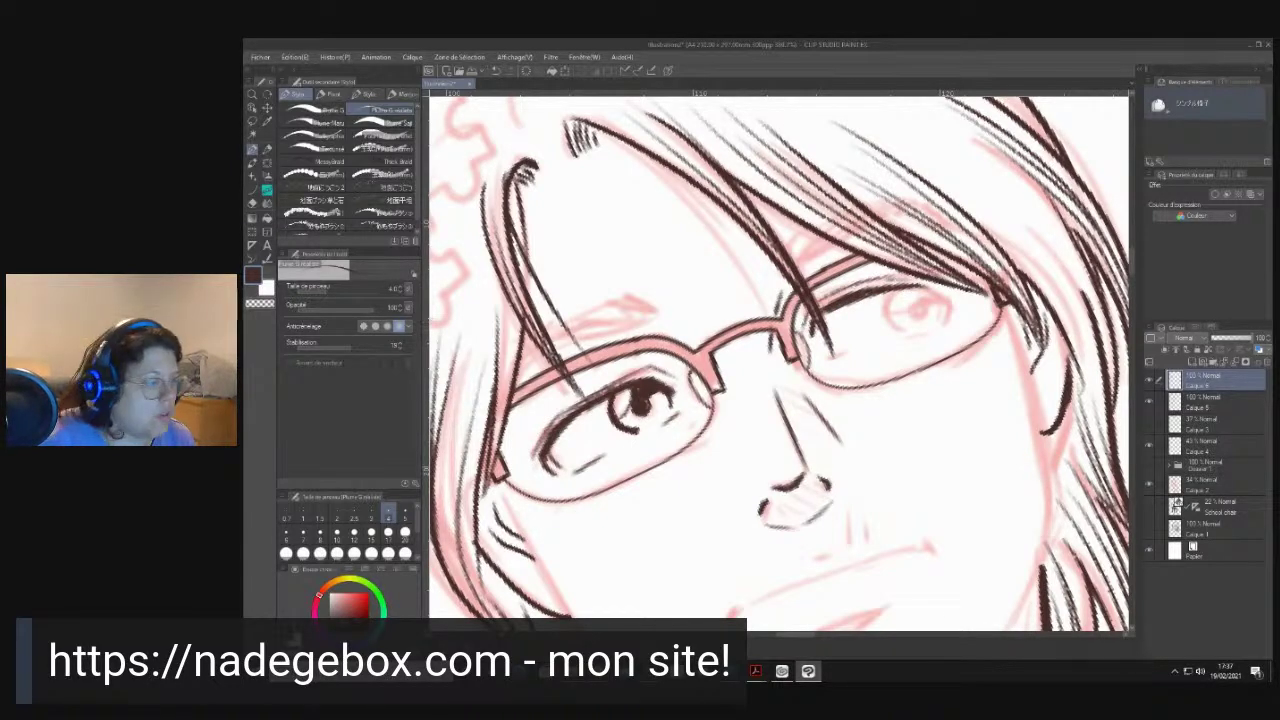
pyautogui.press('^')
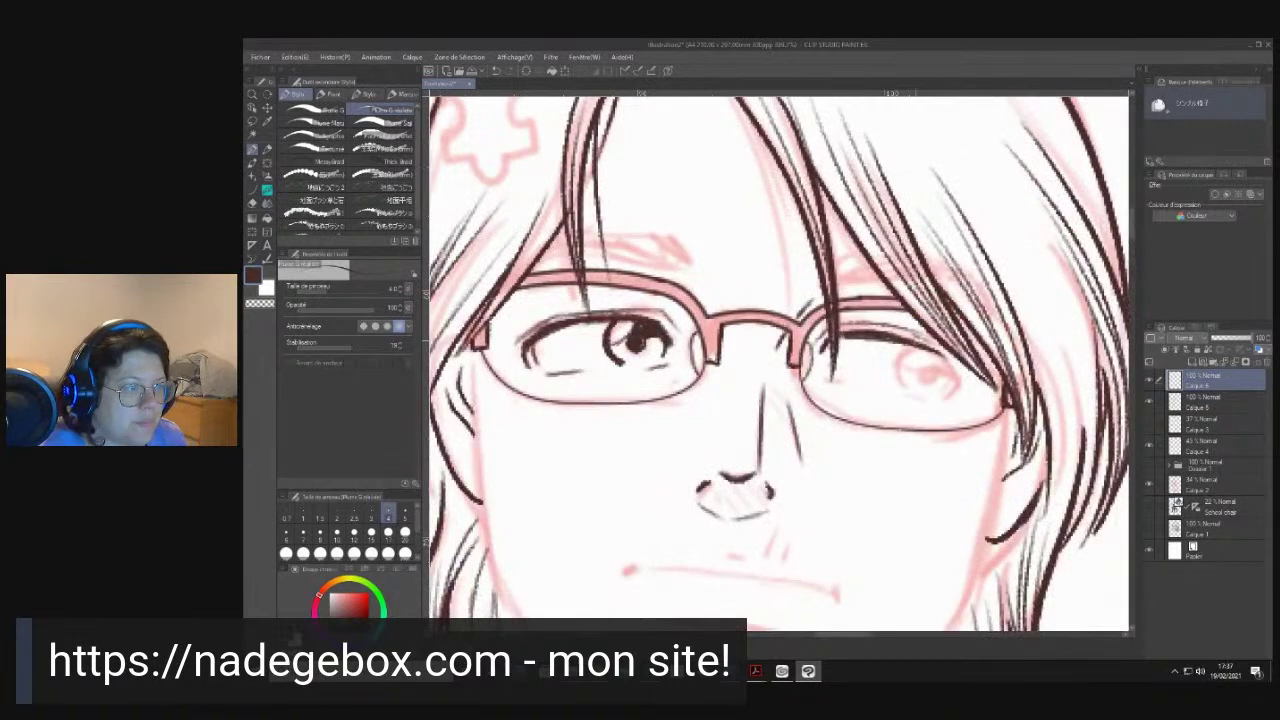
# - Ink the far eye's iris outline and dark pupil, and thicken its upper lash line toward the outer corner
pyautogui.moveTo(912, 341)
pyautogui.mouseDown()
pyautogui.moveTo(965, 380)
pyautogui.moveTo(931, 345)
pyautogui.mouseUp()
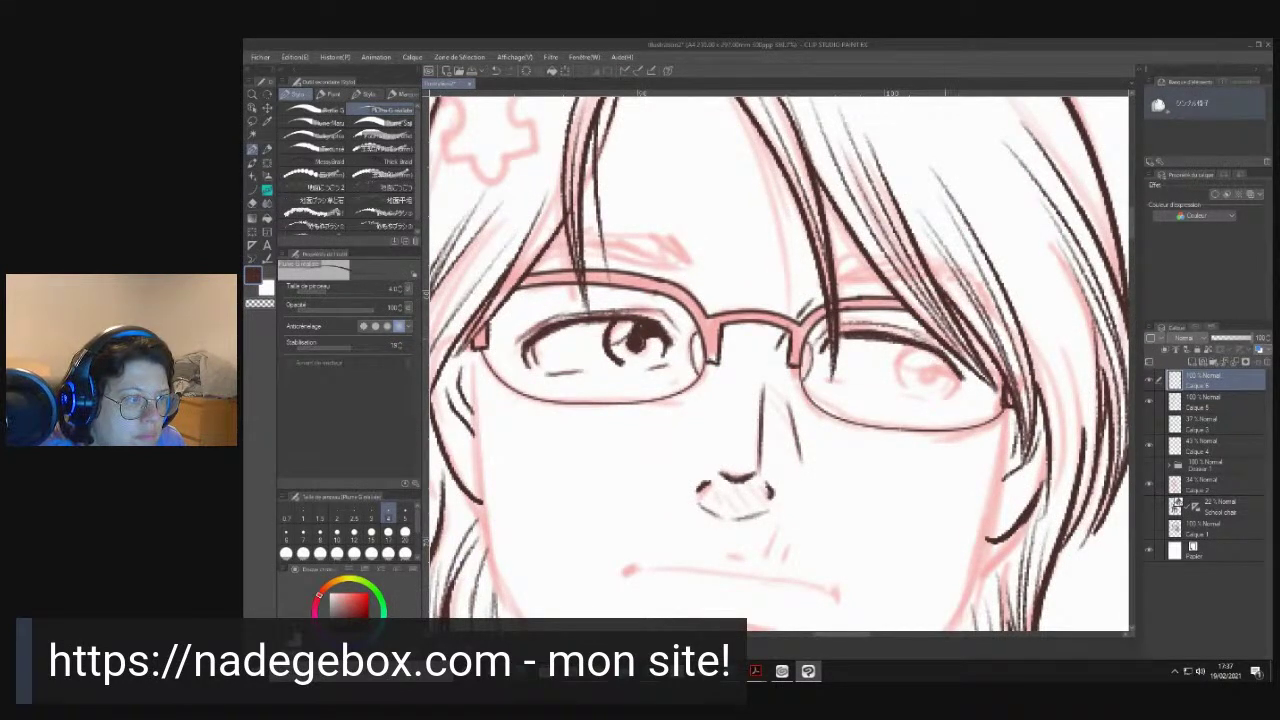
pyautogui.moveTo(964, 378); pyautogui.dragTo(950, 397)
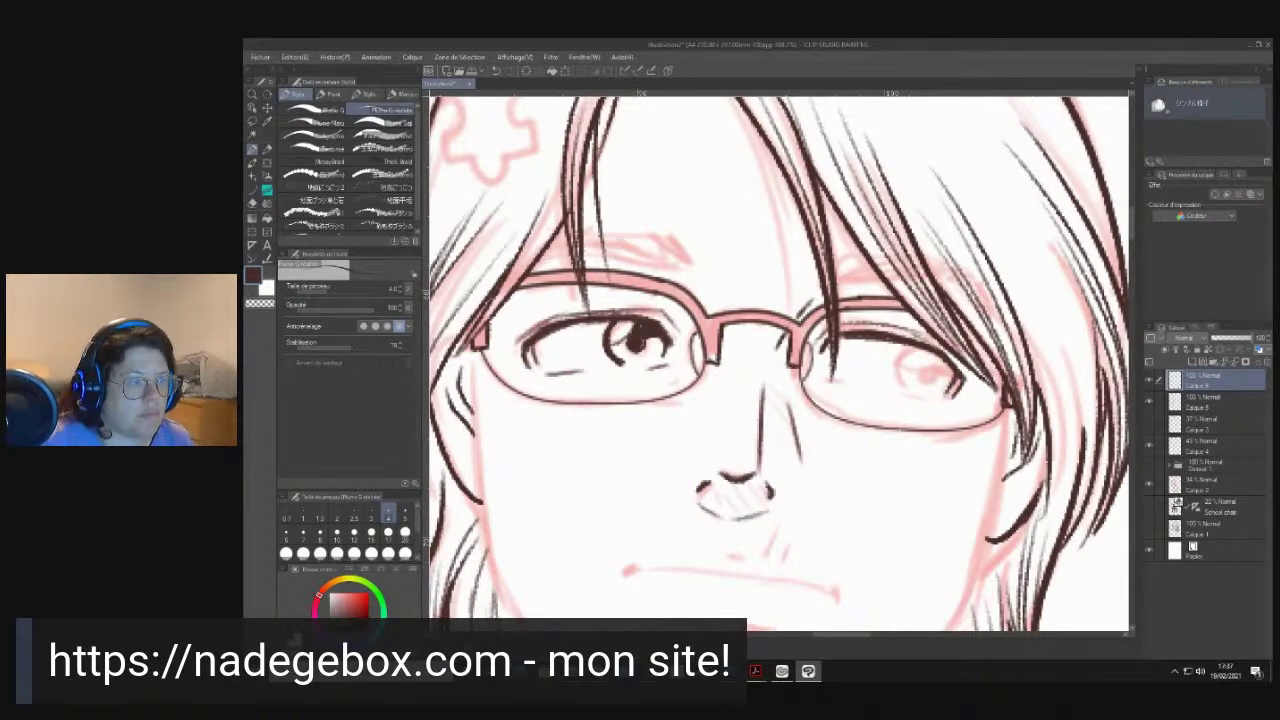
pyautogui.moveTo(914, 346)
pyautogui.mouseDown()
pyautogui.moveTo(900, 380)
pyautogui.moveTo(897, 360)
pyautogui.moveTo(911, 347)
pyautogui.moveTo(901, 385)
pyautogui.moveTo(930, 348)
pyautogui.moveTo(916, 378)
pyautogui.moveTo(926, 364)
pyautogui.moveTo(952, 390)
pyautogui.moveTo(954, 376)
pyautogui.moveTo(938, 374)
pyautogui.mouseUp()
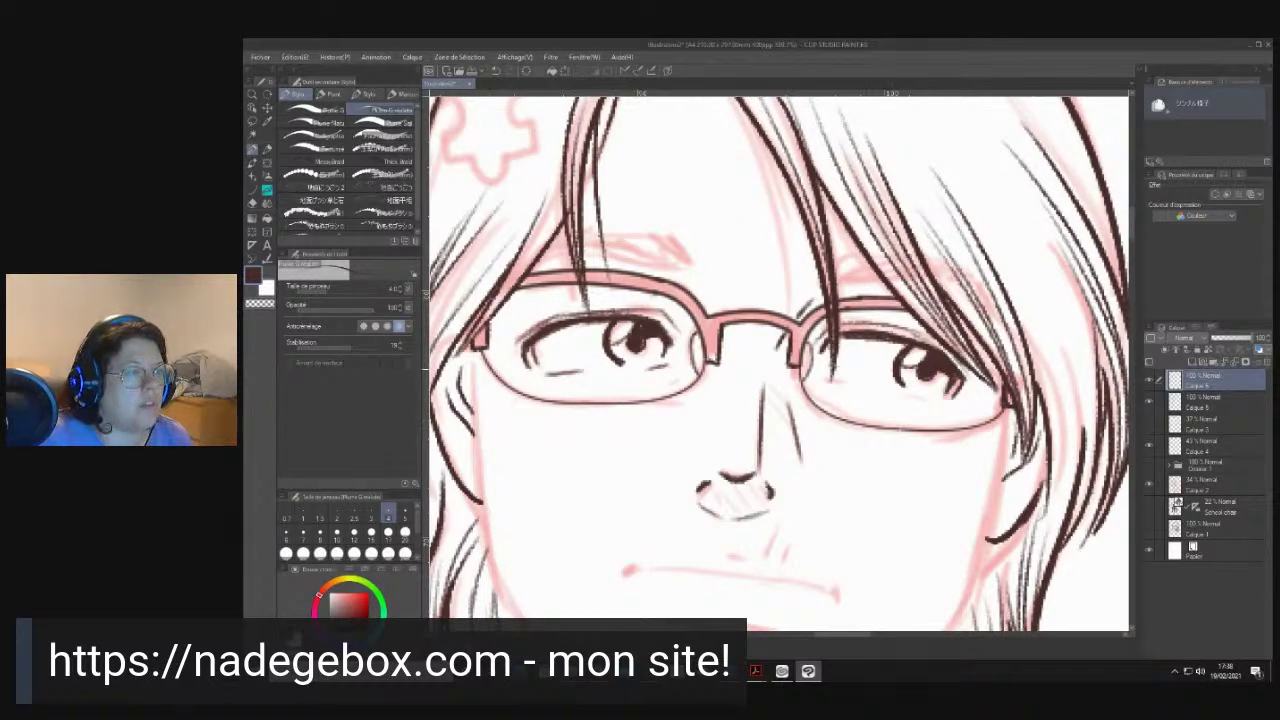
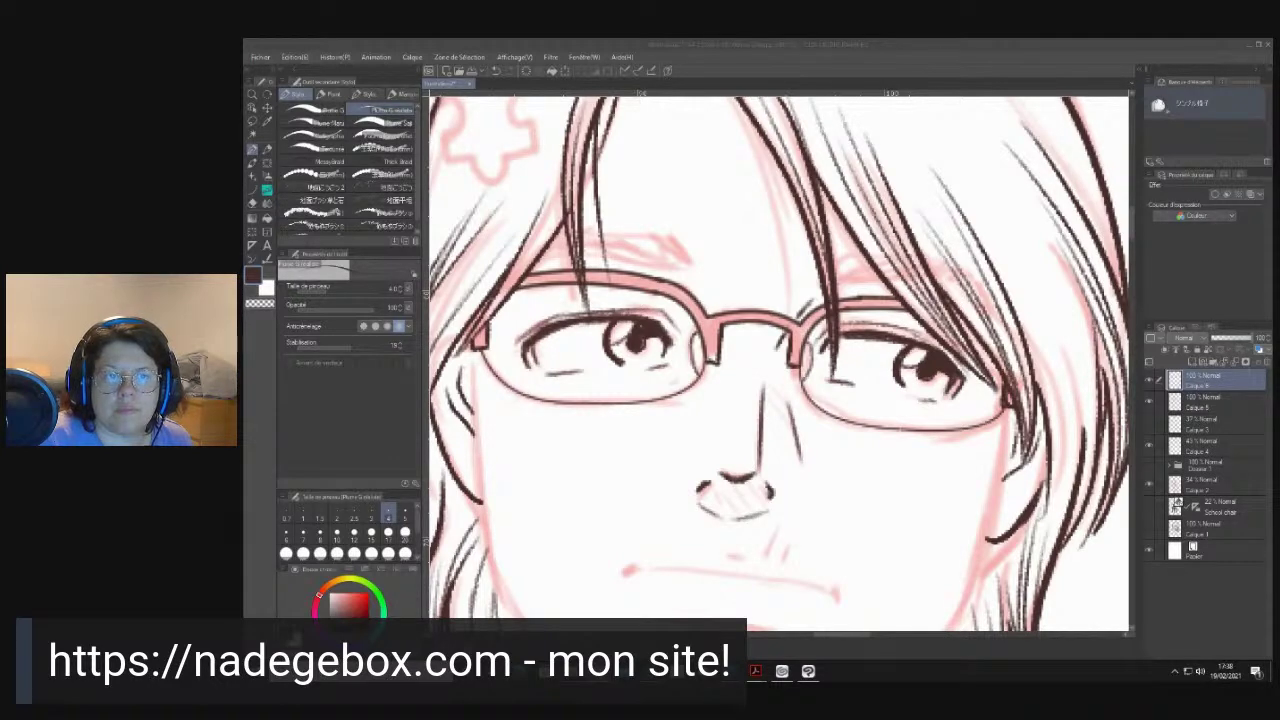
# - Ink a long thin hair strand down the forehead and reinforce the strands falling over the far lens
pyautogui.click(879, 43)
pyautogui.moveTo(680, 265); pyautogui.dragTo(690, 362)
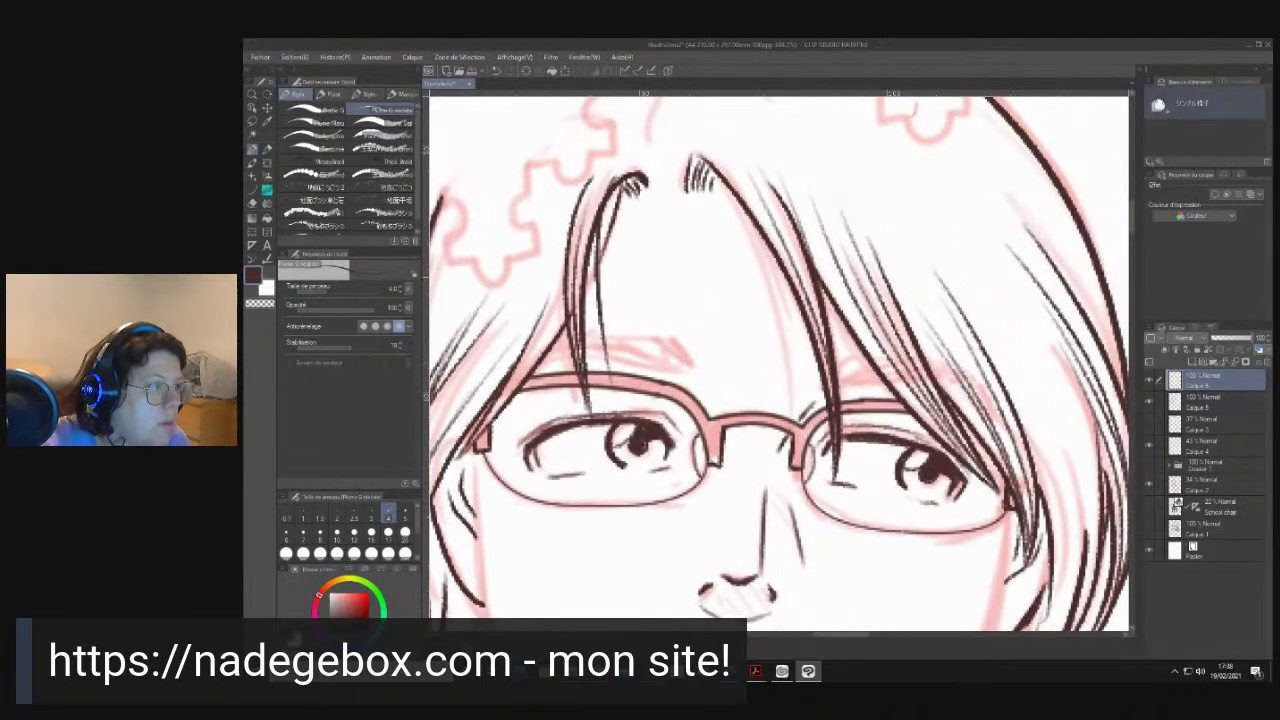
pyautogui.moveTo(728, 190); pyautogui.dragTo(792, 445)
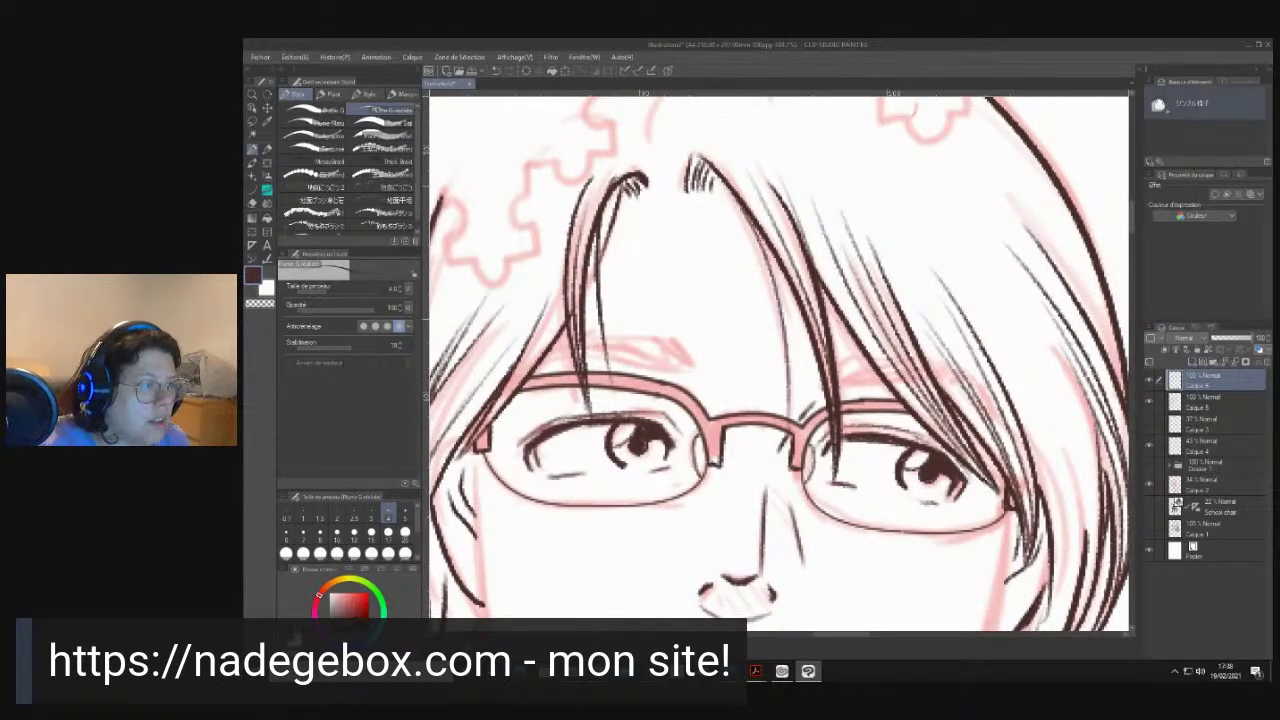
pyautogui.moveTo(820, 292); pyautogui.dragTo(915, 465)
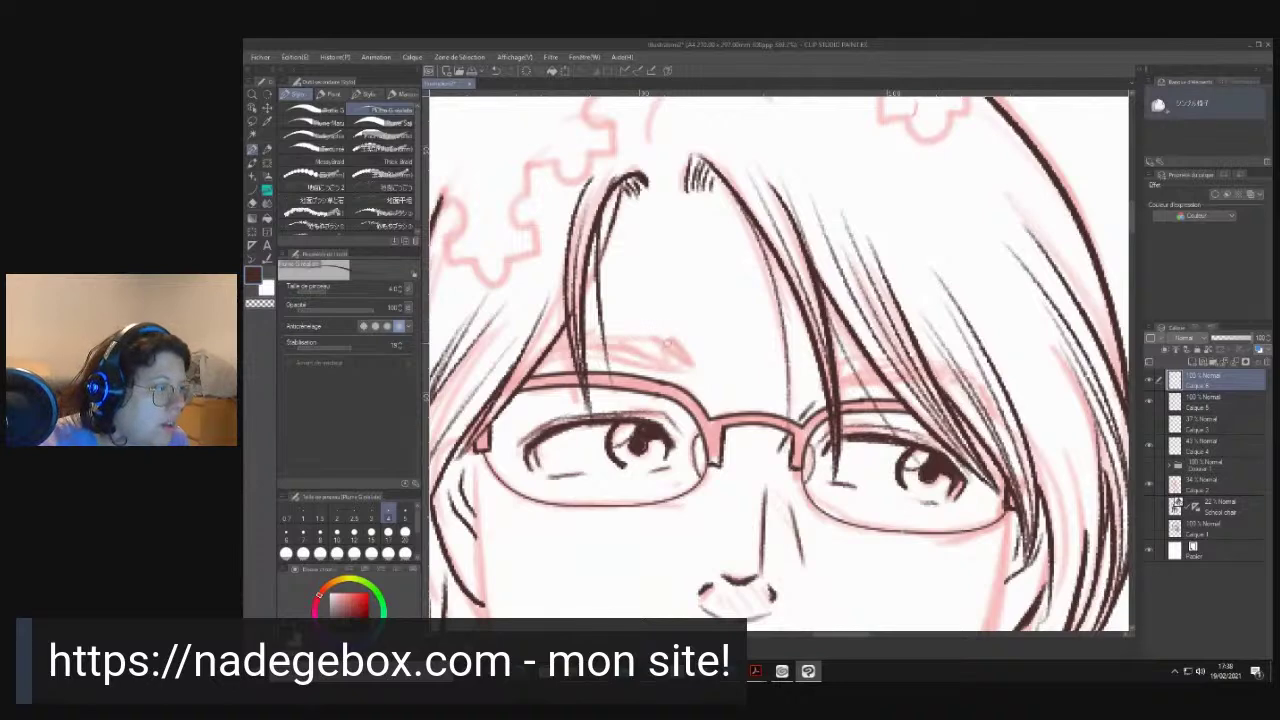
# - Fill both eyebrows with dense dark hatching, adding short hairs at the near eyebrow's inner end
pyautogui.moveTo(680, 342)
pyautogui.mouseDown()
pyautogui.moveTo(696, 380)
pyautogui.moveTo(588, 364)
pyautogui.moveTo(608, 356)
pyautogui.moveTo(668, 378)
pyautogui.moveTo(650, 352)
pyautogui.moveTo(586, 354)
pyautogui.moveTo(608, 335)
pyautogui.moveTo(538, 360)
pyautogui.moveTo(552, 356)
pyautogui.mouseUp()
pyautogui.moveTo(570, 348); pyautogui.dragTo(550, 364)
pyautogui.moveTo(880, 377)
pyautogui.mouseDown()
pyautogui.moveTo(844, 386)
pyautogui.moveTo(838, 366)
pyautogui.moveTo(856, 382)
pyautogui.moveTo(834, 380)
pyautogui.moveTo(852, 366)
pyautogui.moveTo(838, 364)
pyautogui.moveTo(812, 390)
pyautogui.mouseUp()
pyautogui.moveTo(686, 340); pyautogui.dragTo(706, 382)
pyautogui.moveTo(698, 346); pyautogui.dragTo(710, 376)
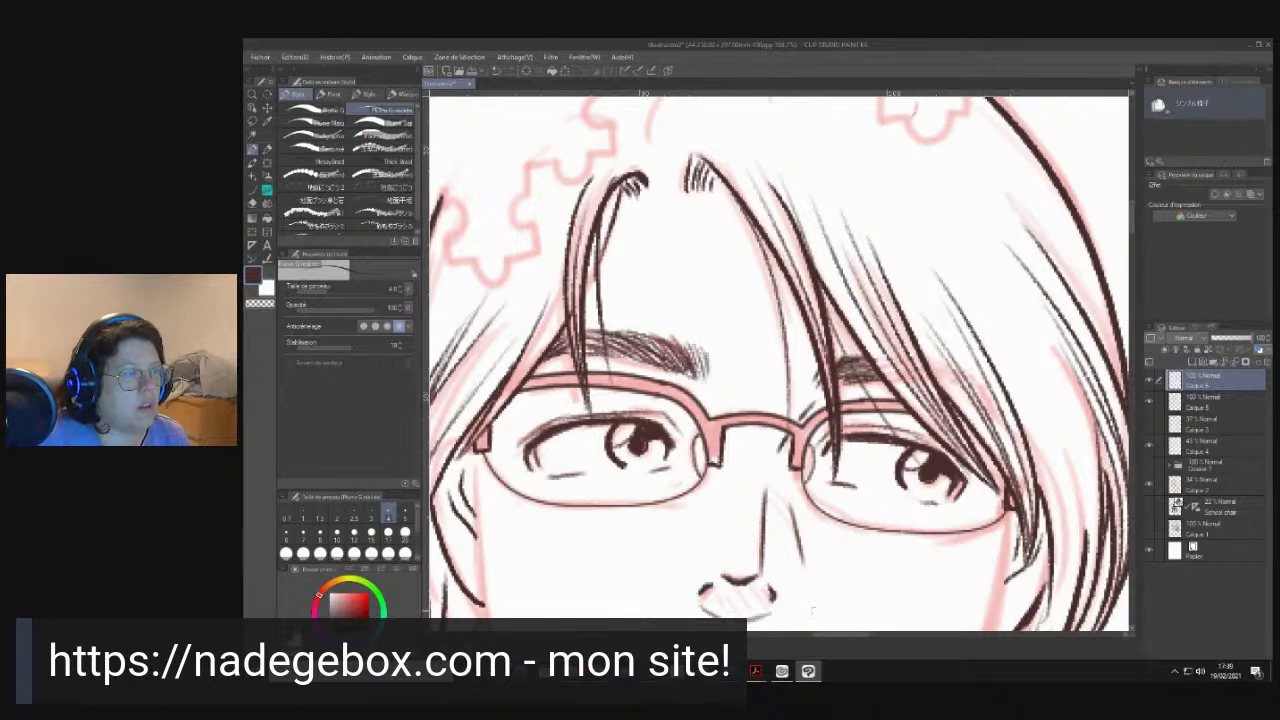
# - Ink dark marks at both mouth corners, the mouth line between them and a short mark for the upper lip
pyautogui.moveTo(742, 580); pyautogui.dragTo(710, 292)
pyautogui.moveTo(730, 392)
pyautogui.mouseDown()
pyautogui.moveTo(807, 385)
pyautogui.moveTo(722, 476)
pyautogui.mouseUp()
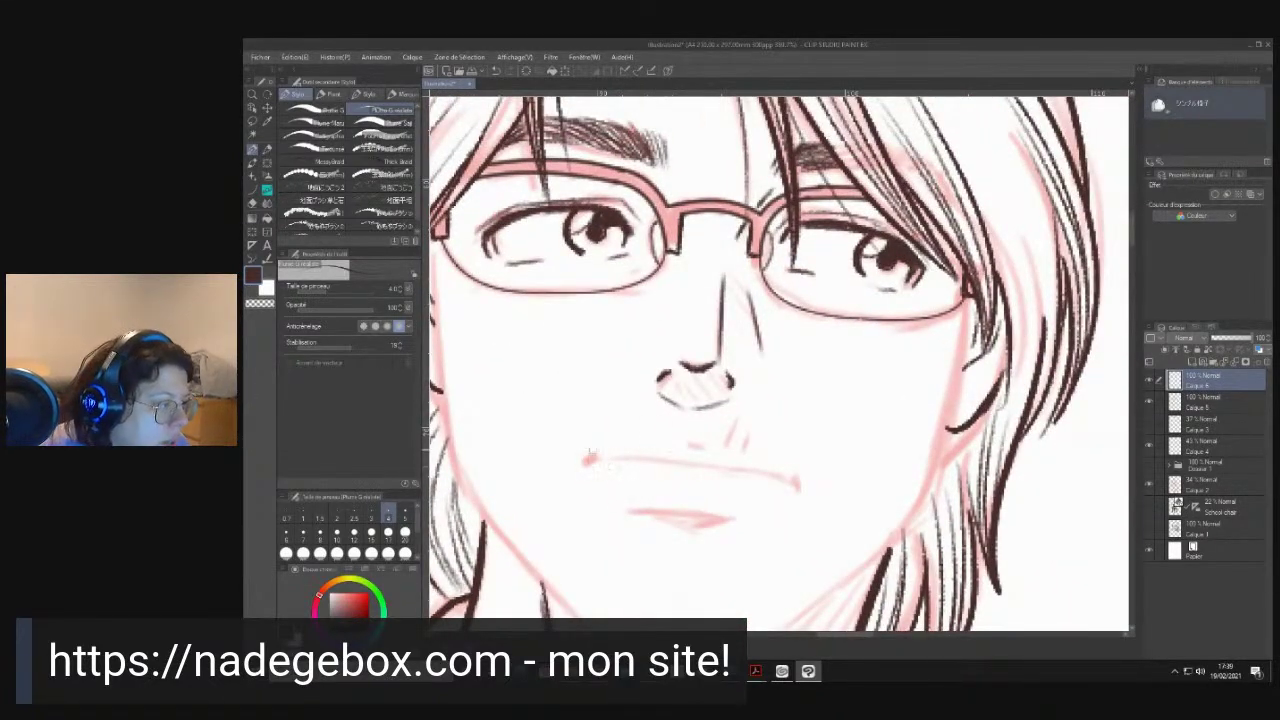
pyautogui.moveTo(595, 455); pyautogui.dragTo(587, 464)
pyautogui.moveTo(796, 478); pyautogui.dragTo(797, 485)
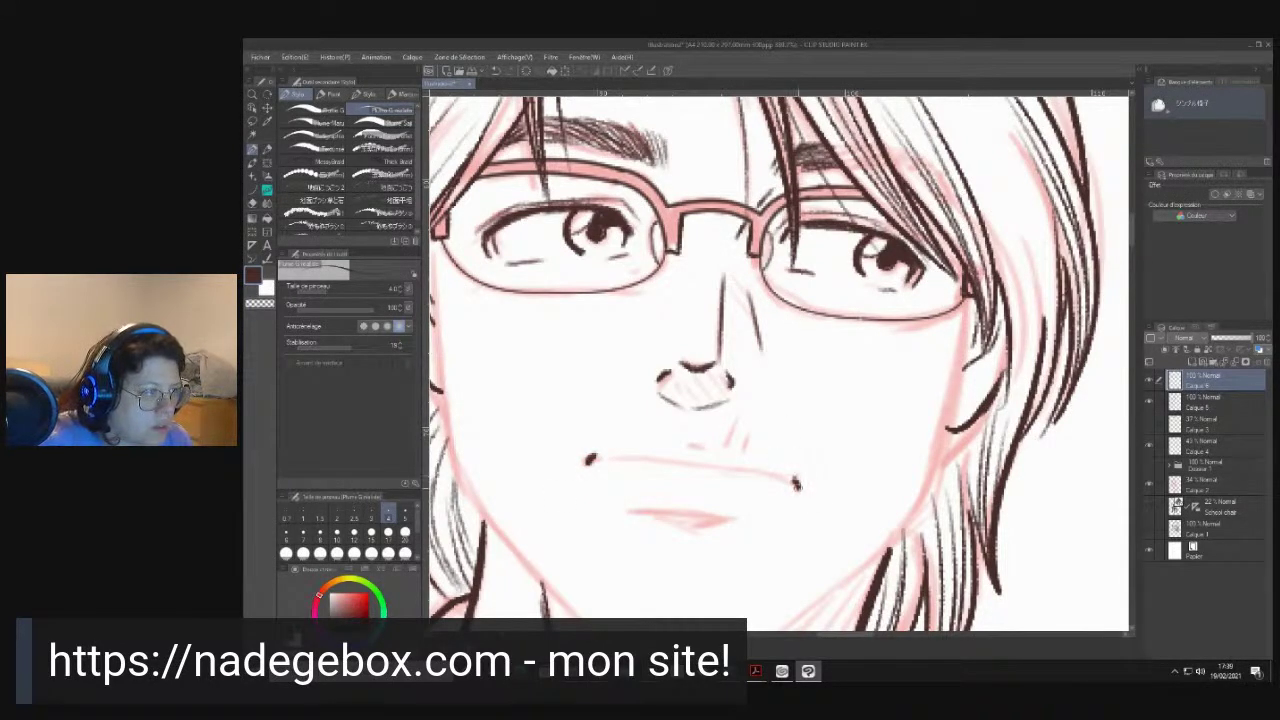
pyautogui.moveTo(592, 459)
pyautogui.mouseDown()
pyautogui.moveTo(726, 466)
pyautogui.moveTo(800, 486)
pyautogui.mouseUp()
pyautogui.moveTo(683, 447); pyautogui.dragTo(712, 449)
# - Shade the lower lip with tapered hatching strokes below the mouth line
pyautogui.moveTo(636, 511); pyautogui.dragTo(729, 521)
pyautogui.moveTo(637, 511); pyautogui.dragTo(730, 521)
pyautogui.moveTo(635, 512)
pyautogui.mouseDown()
pyautogui.moveTo(730, 522)
pyautogui.moveTo(690, 520)
pyautogui.moveTo(701, 531)
pyautogui.mouseUp()
pyautogui.moveTo(642, 522); pyautogui.dragTo(692, 537)
# - Set the brush size to 7 and ink the face contour from the near temple down the cheek to the chin
pyautogui.moveTo(668, 427)
pyautogui.mouseDown()
pyautogui.moveTo(727, 335)
pyautogui.moveTo(719, 368)
pyautogui.mouseUp()
pyautogui.click(303, 534)
pyautogui.moveTo(482, 194); pyautogui.dragTo(490, 298)
pyautogui.moveTo(482, 172); pyautogui.dragTo(498, 370)
pyautogui.moveTo(486, 222); pyautogui.dragTo(504, 396)
pyautogui.moveTo(489, 262); pyautogui.dragTo(506, 408)
pyautogui.moveTo(494, 340)
pyautogui.mouseDown()
pyautogui.moveTo(519, 438)
pyautogui.moveTo(600, 528)
pyautogui.mouseUp()
pyautogui.moveTo(550, 472); pyautogui.dragTo(684, 592)
# - Ink the chin's underside and the far jawline up to the ear
pyautogui.moveTo(652, 576)
pyautogui.mouseDown()
pyautogui.moveTo(785, 600)
pyautogui.moveTo(762, 578)
pyautogui.moveTo(734, 601)
pyautogui.moveTo(774, 595)
pyautogui.moveTo(872, 541)
pyautogui.mouseUp()
pyautogui.moveTo(787, 602); pyautogui.dragTo(957, 469)
pyautogui.moveTo(862, 550); pyautogui.dragTo(772, 602)
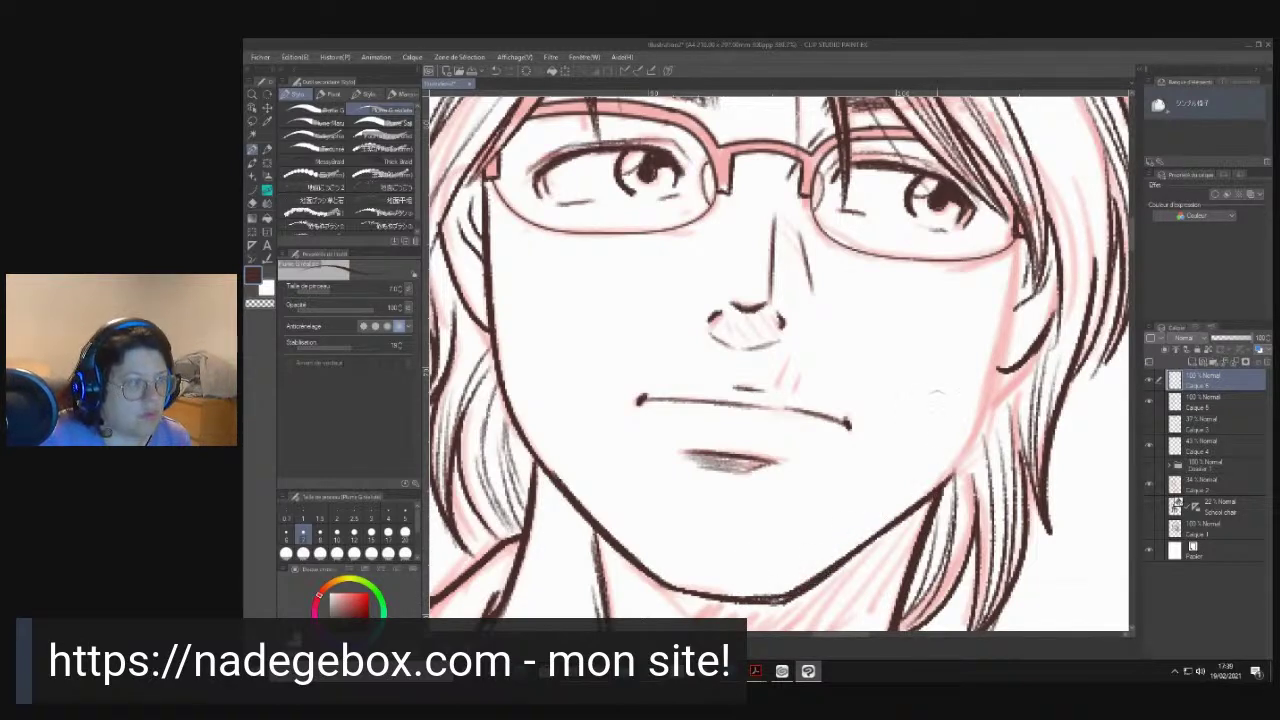
pyautogui.moveTo(940, 483)
pyautogui.mouseDown()
pyautogui.moveTo(978, 428)
pyautogui.moveTo(1020, 240)
pyautogui.moveTo(989, 384)
pyautogui.mouseUp()
# - Hatch the Adam's apple shadow on the neck and add a short tendon line under the far jaw
pyautogui.moveTo(650, 602); pyautogui.dragTo(672, 405)
pyautogui.moveTo(817, 474)
pyautogui.mouseDown()
pyautogui.moveTo(825, 443)
pyautogui.moveTo(799, 486)
pyautogui.mouseUp()
pyautogui.moveTo(880, 357); pyautogui.dragTo(861, 415)
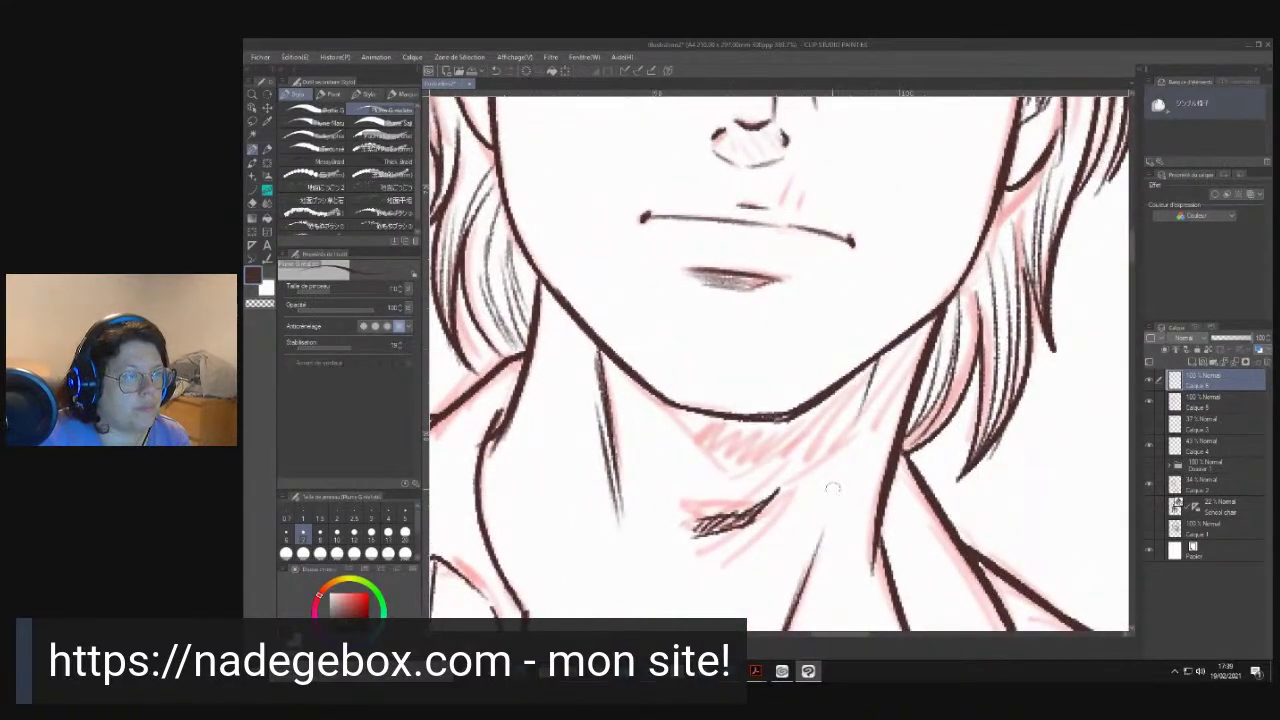
# - Hide the pink sketch layer to check the line art across the whole figure, and show the sketch again
pyautogui.scroll(-5, 831, 490)
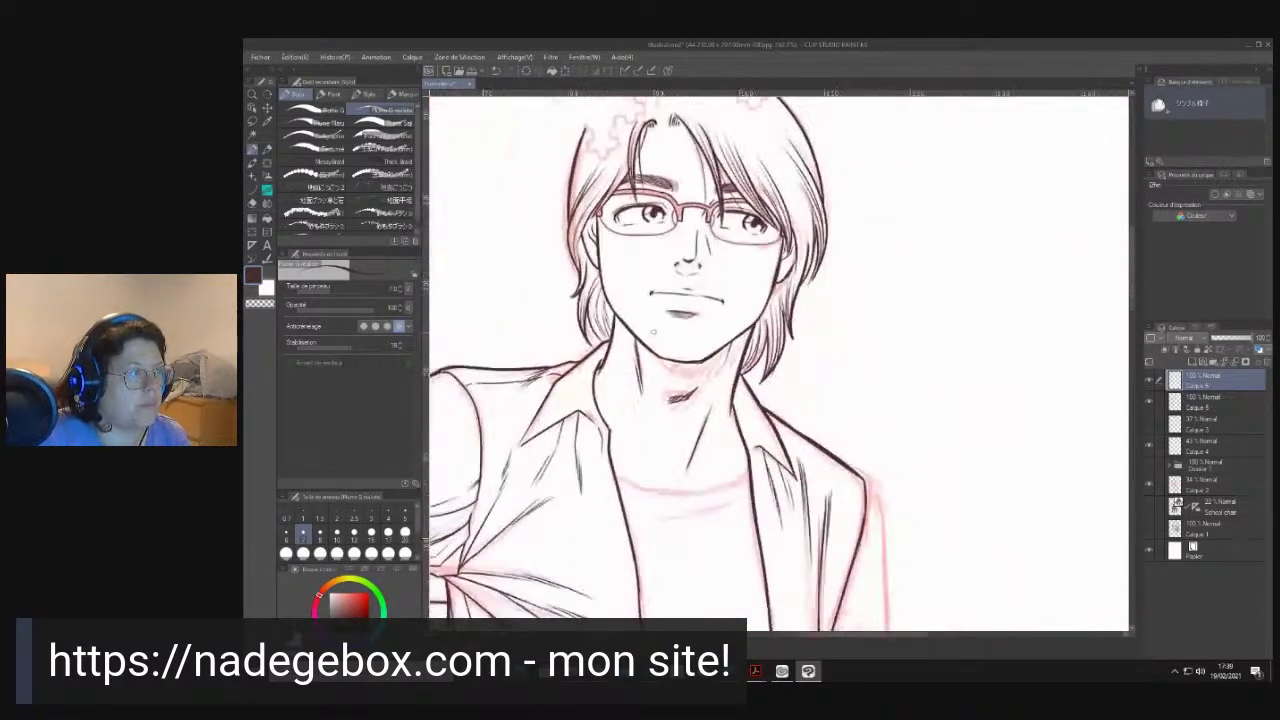
pyautogui.scroll(-2, 656, 335)
pyautogui.moveTo(660, 340); pyautogui.dragTo(693, 334)
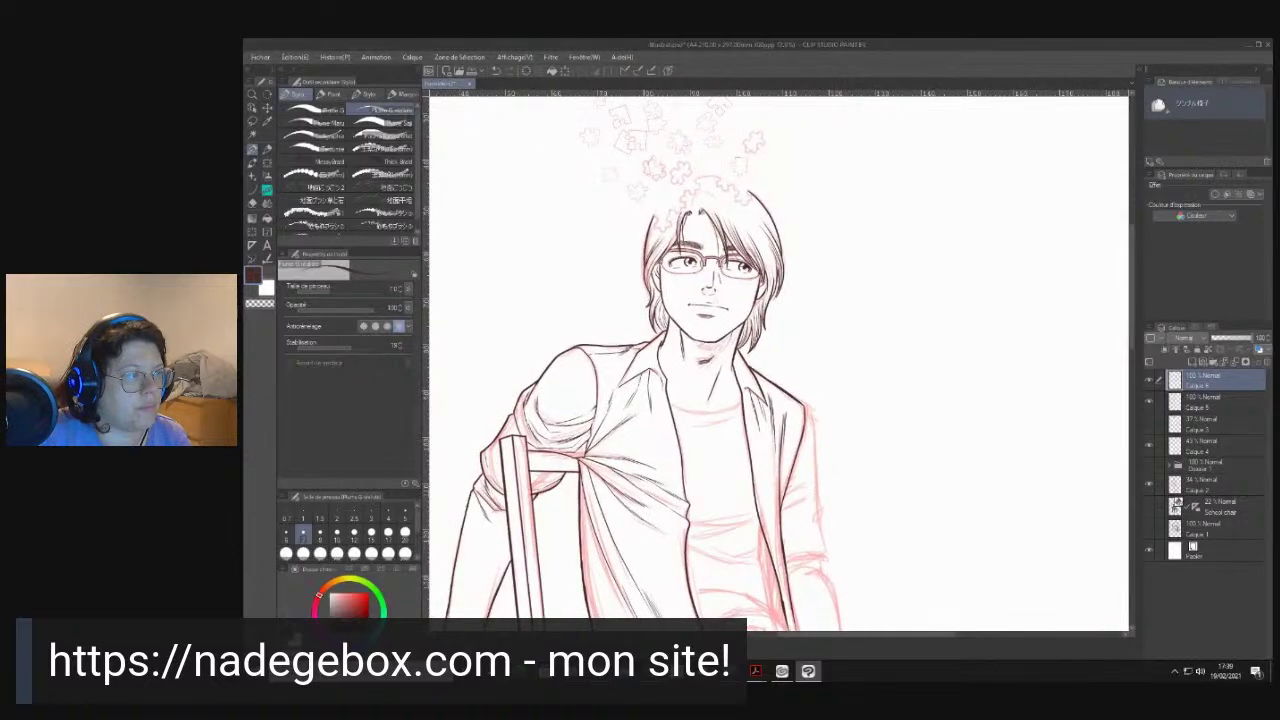
pyautogui.click(1149, 478)
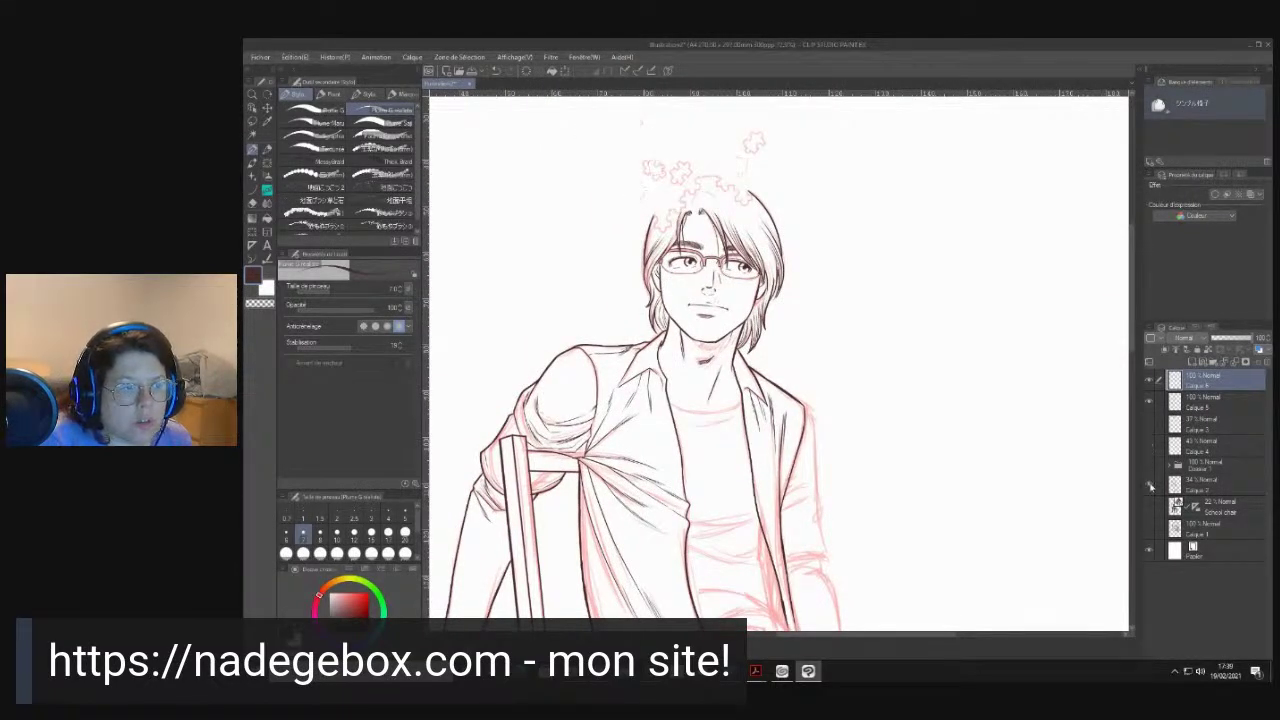
pyautogui.click(1150, 488)
pyautogui.moveTo(751, 490)
pyautogui.mouseDown()
pyautogui.moveTo(758, 406)
pyautogui.moveTo(756, 418)
pyautogui.mouseUp()
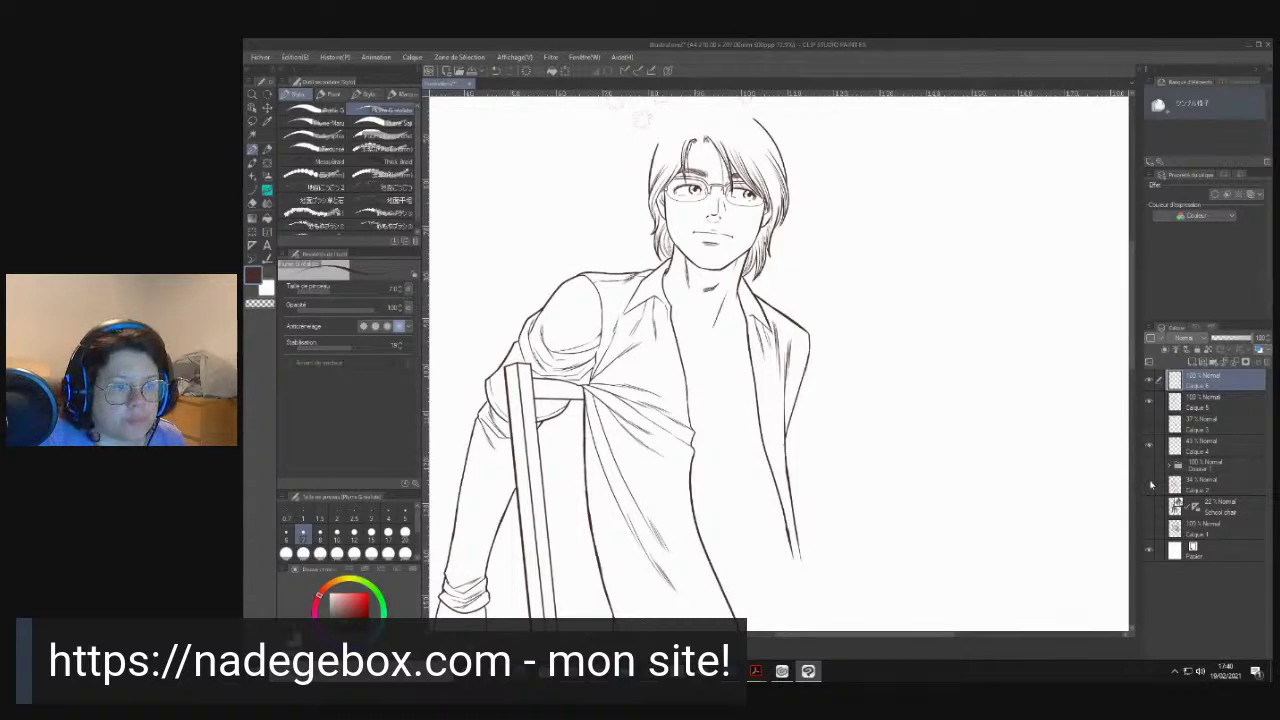
pyautogui.click(1149, 478)
pyautogui.click(1150, 488)
# - Ink the T-shirt's curved neckline between the open shirt fronts and add fine lines beneath it, undoing a misplaced seam stroke
pyautogui.scroll(5, 762, 435)
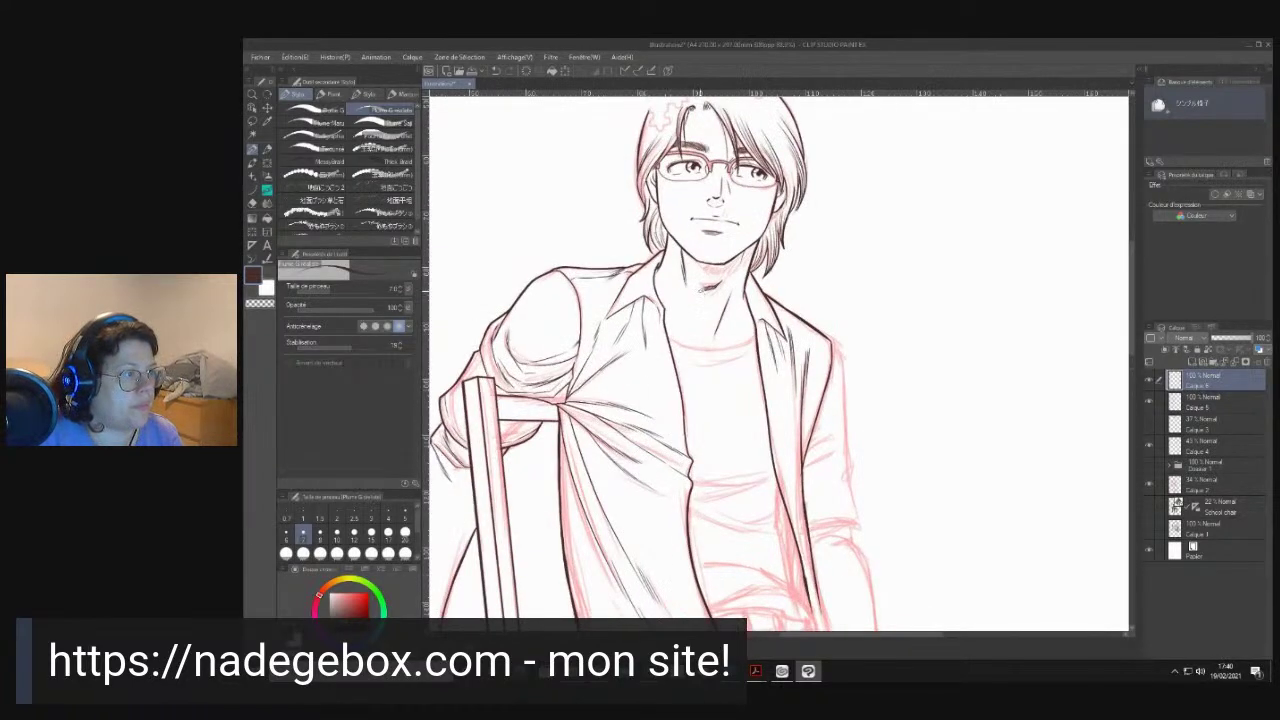
pyautogui.moveTo(762, 435); pyautogui.dragTo(812, 439)
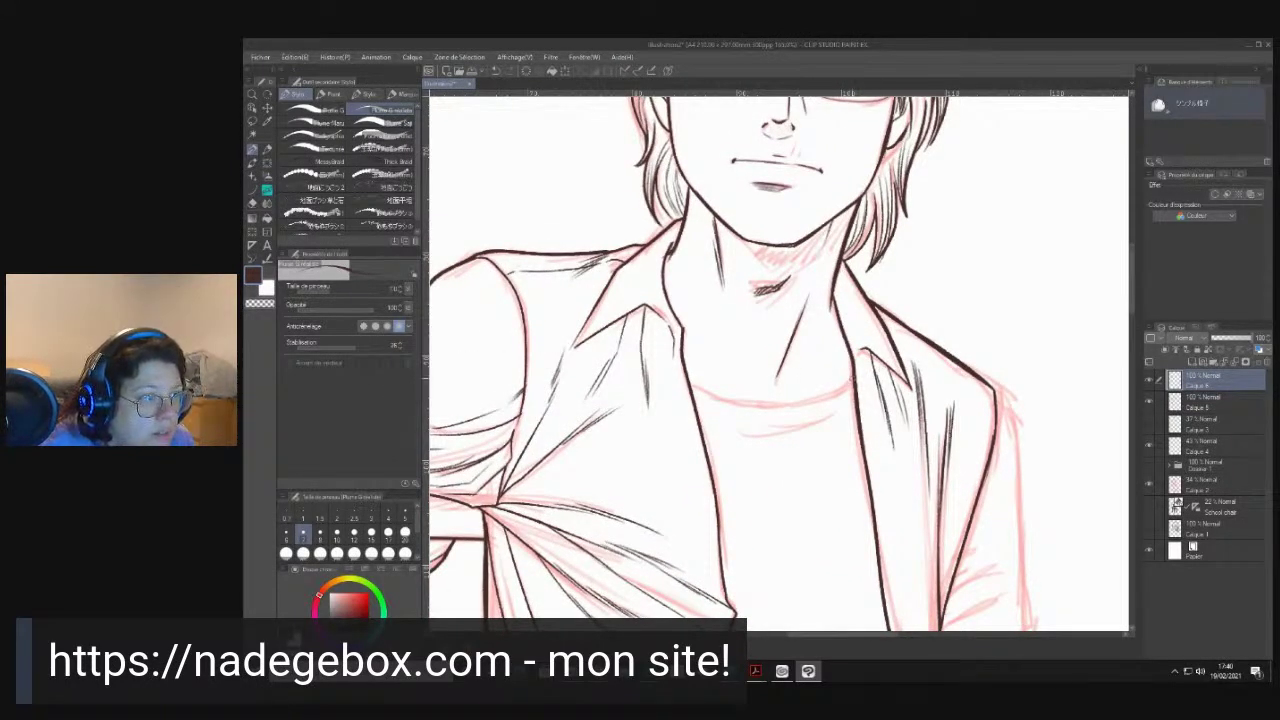
pyautogui.moveTo(818, 398)
pyautogui.mouseDown()
pyautogui.moveTo(722, 404)
pyautogui.moveTo(690, 387)
pyautogui.mouseUp()
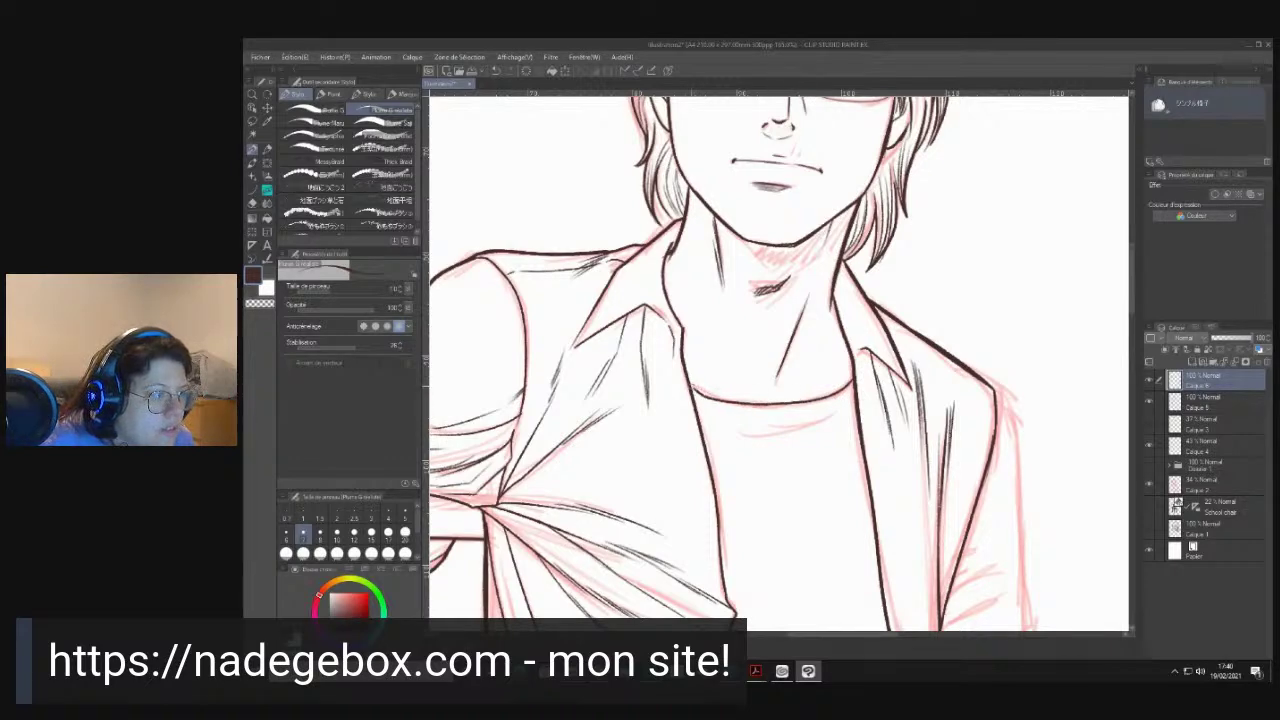
pyautogui.moveTo(852, 394)
pyautogui.mouseDown()
pyautogui.moveTo(797, 412)
pyautogui.moveTo(708, 411)
pyautogui.mouseUp()
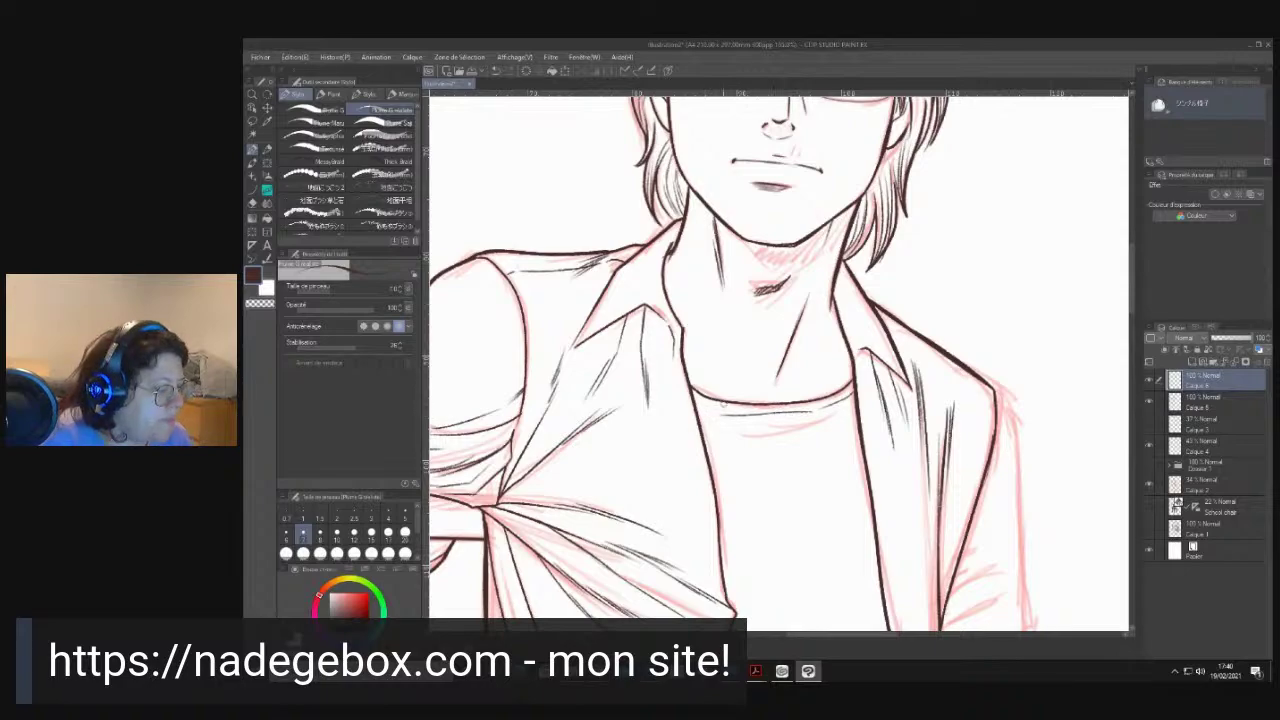
pyautogui.hotkey('ctrl', 'z')
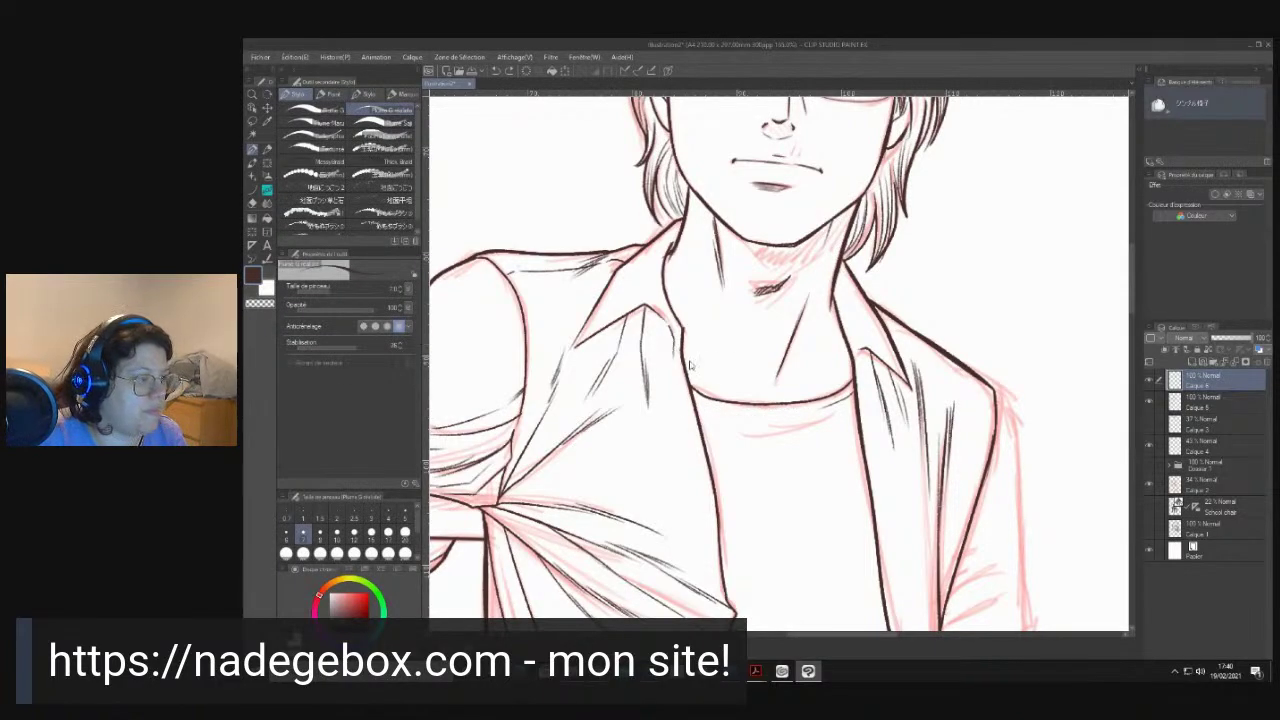
pyautogui.moveTo(692, 372)
pyautogui.mouseDown()
pyautogui.moveTo(782, 268)
pyautogui.moveTo(752, 292)
pyautogui.moveTo(712, 428)
pyautogui.mouseUp()
pyautogui.moveTo(716, 336); pyautogui.dragTo(706, 388)
pyautogui.moveTo(712, 310); pyautogui.dragTo(704, 358)
pyautogui.moveTo(753, 274); pyautogui.dragTo(723, 350)
pyautogui.moveTo(735, 297)
pyautogui.mouseDown()
pyautogui.moveTo(656, 417)
pyautogui.moveTo(793, 429)
pyautogui.moveTo(839, 490)
pyautogui.moveTo(821, 388)
pyautogui.mouseUp()
# - Ink the jagged inner edge of the far shirt front down to its pointed lower end, raising the brush size to 10
pyautogui.hotkey('shift', 'space')
pyautogui.moveTo(803, 318); pyautogui.dragTo(784, 286)
pyautogui.moveTo(768, 477); pyautogui.dragTo(763, 383)
pyautogui.moveTo(795, 458); pyautogui.dragTo(737, 414)
pyautogui.moveTo(851, 274)
pyautogui.mouseDown()
pyautogui.moveTo(817, 271)
pyautogui.moveTo(897, 220)
pyautogui.moveTo(845, 220)
pyautogui.mouseUp()
pyautogui.moveTo(794, 354); pyautogui.dragTo(795, 410)
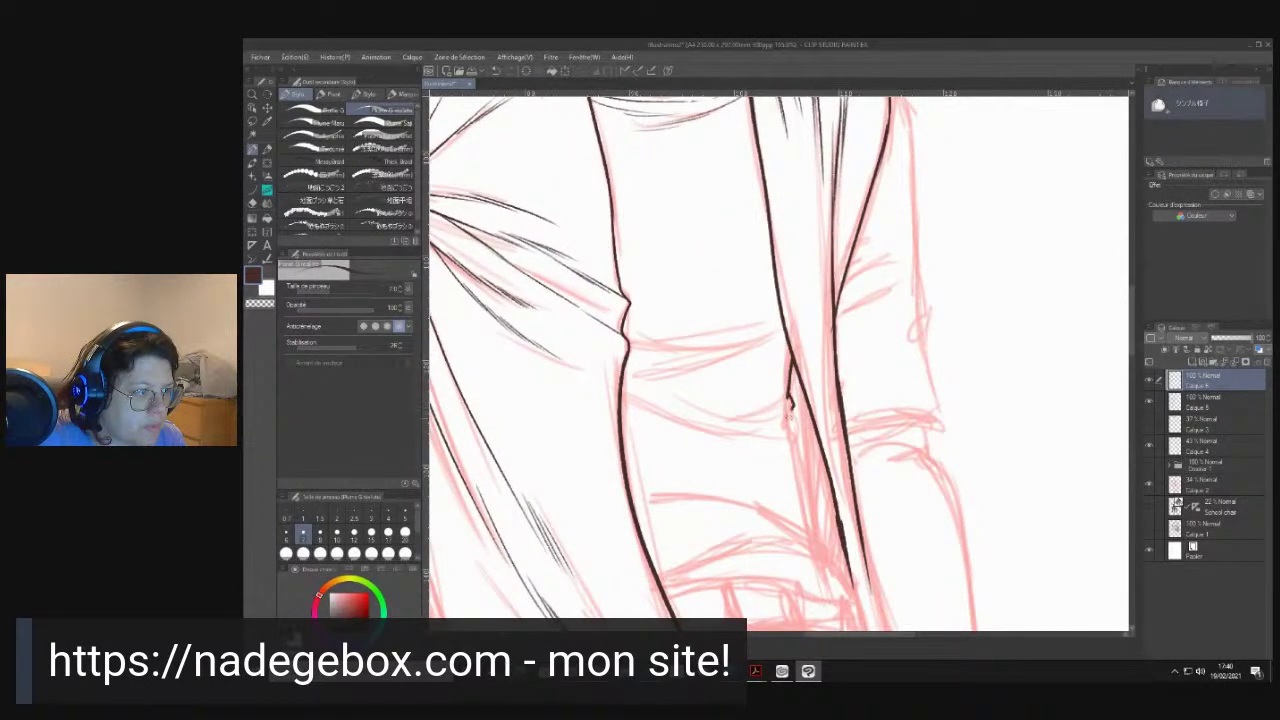
pyautogui.click(337, 538)
pyautogui.moveTo(788, 408)
pyautogui.mouseDown()
pyautogui.moveTo(828, 586)
pyautogui.moveTo(808, 566)
pyautogui.moveTo(760, 313)
pyautogui.moveTo(796, 311)
pyautogui.moveTo(826, 368)
pyautogui.mouseUp()
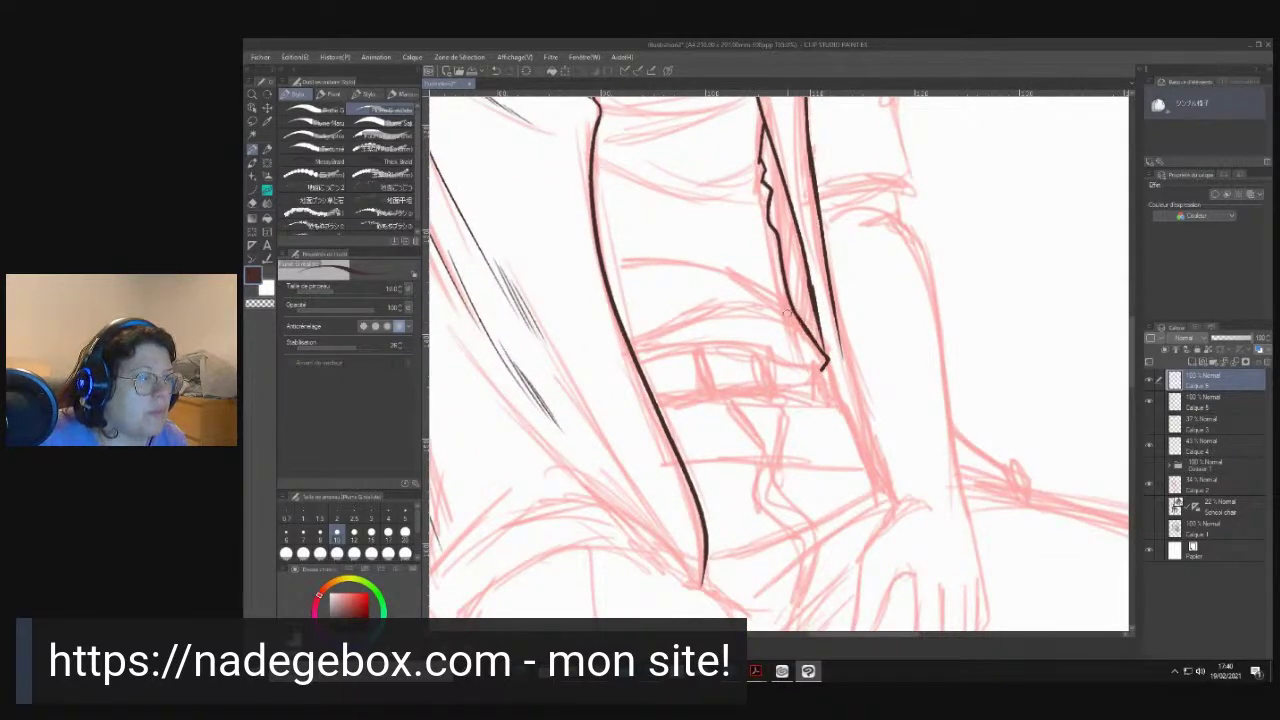
# - With the canvas rotated, ink a curved T-shirt fold above the belt with fine hatching beside it, and set the brush size to 6
pyautogui.moveTo(854, 282); pyautogui.dragTo(739, 262)
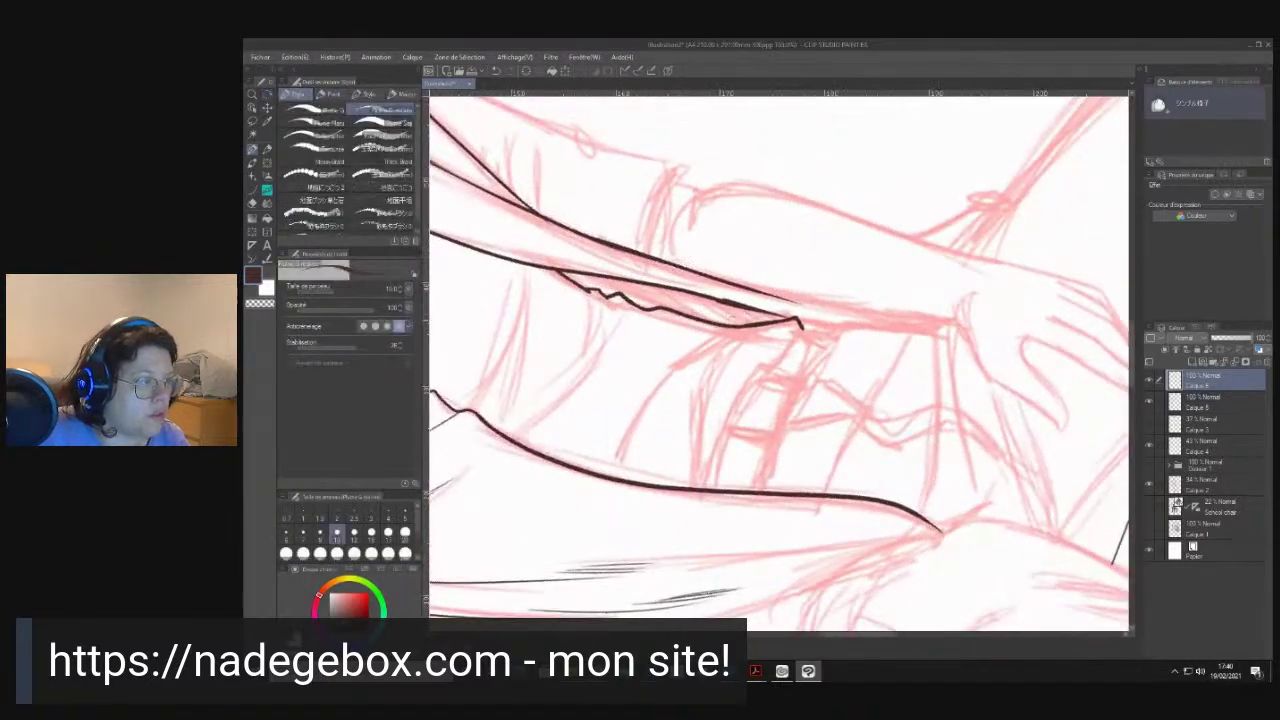
pyautogui.moveTo(798, 322)
pyautogui.mouseDown()
pyautogui.moveTo(710, 340)
pyautogui.moveTo(655, 388)
pyautogui.moveTo(615, 458)
pyautogui.mouseUp()
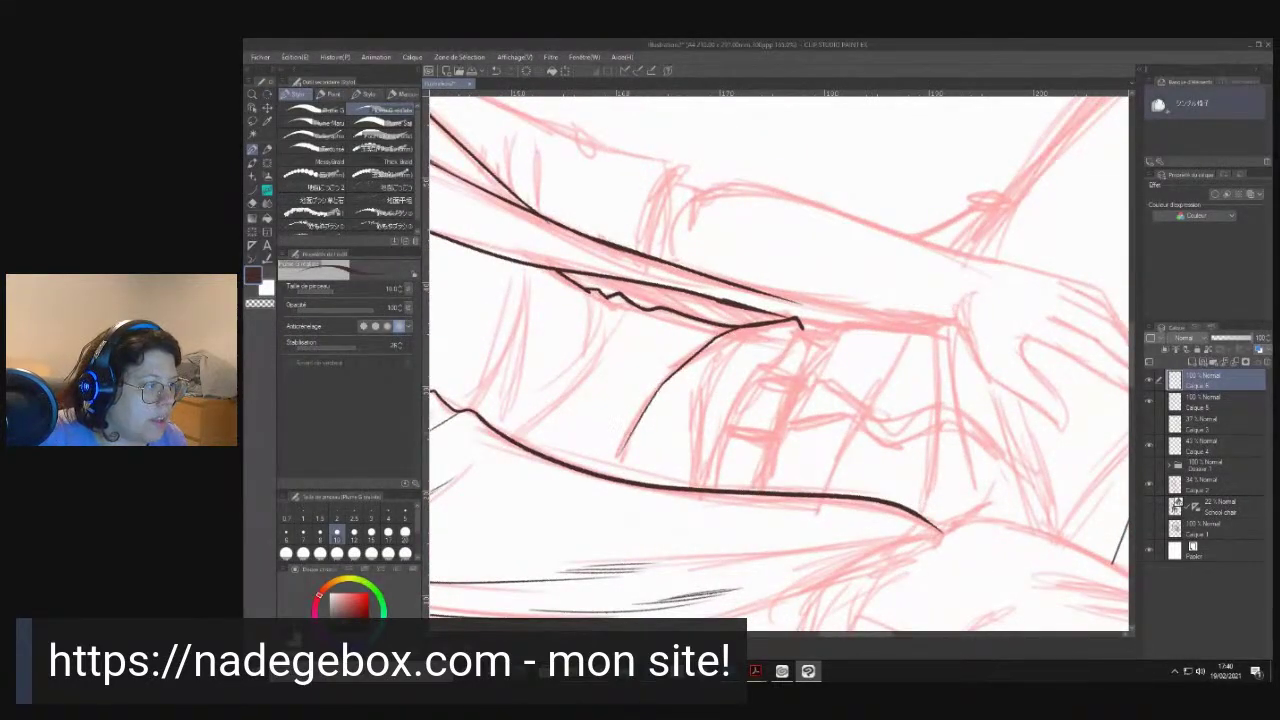
pyautogui.moveTo(720, 330)
pyautogui.mouseDown()
pyautogui.moveTo(598, 466)
pyautogui.moveTo(671, 345)
pyautogui.moveTo(697, 335)
pyautogui.mouseUp()
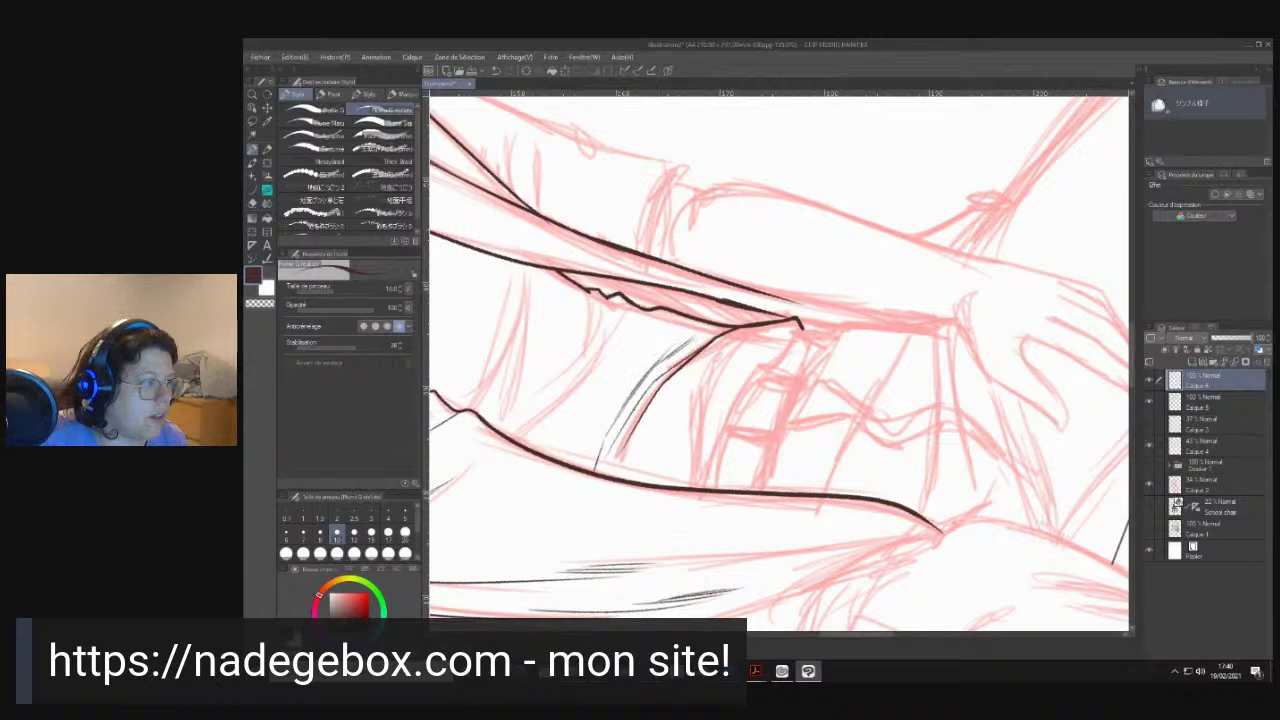
pyautogui.click(288, 537)
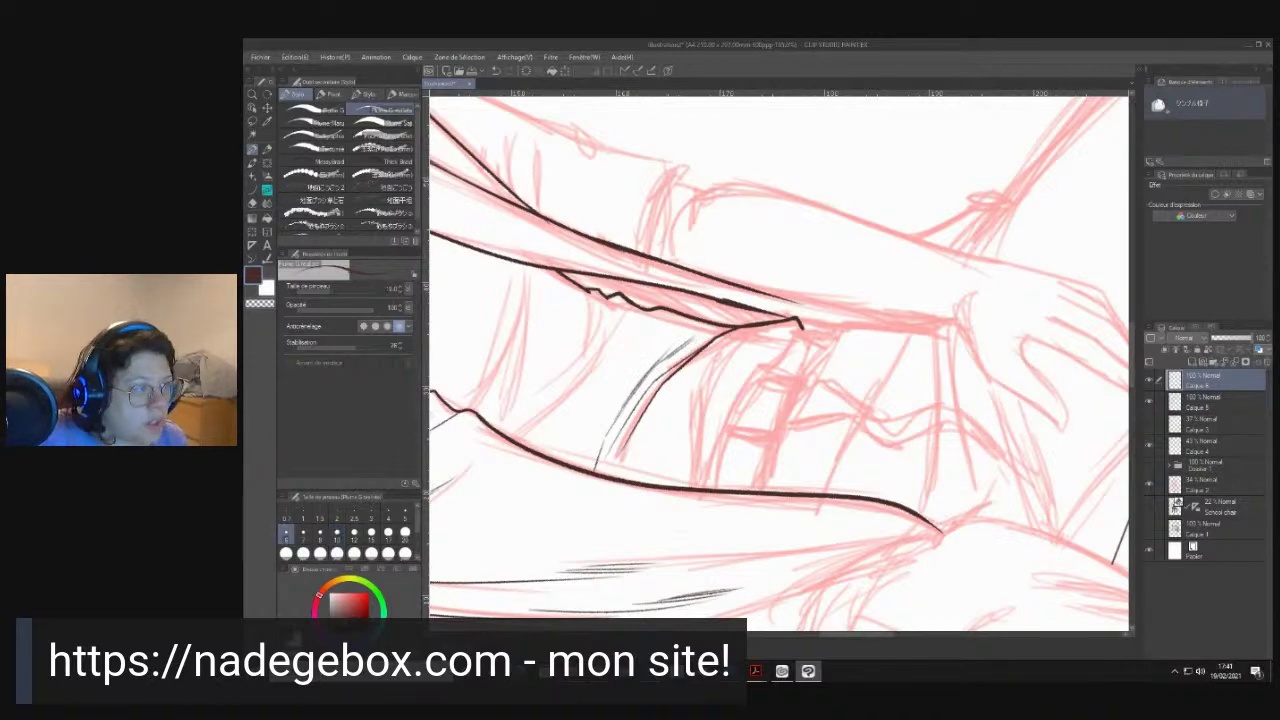
# - Ink the shirt's lower hem and the fold lines just above it between the open jacket edges
pyautogui.press('r')
pyautogui.moveTo(749, 378)
pyautogui.mouseDown()
pyautogui.moveTo(626, 405)
pyautogui.moveTo(660, 375)
pyautogui.moveTo(705, 445)
pyautogui.mouseUp()
pyautogui.press('p')
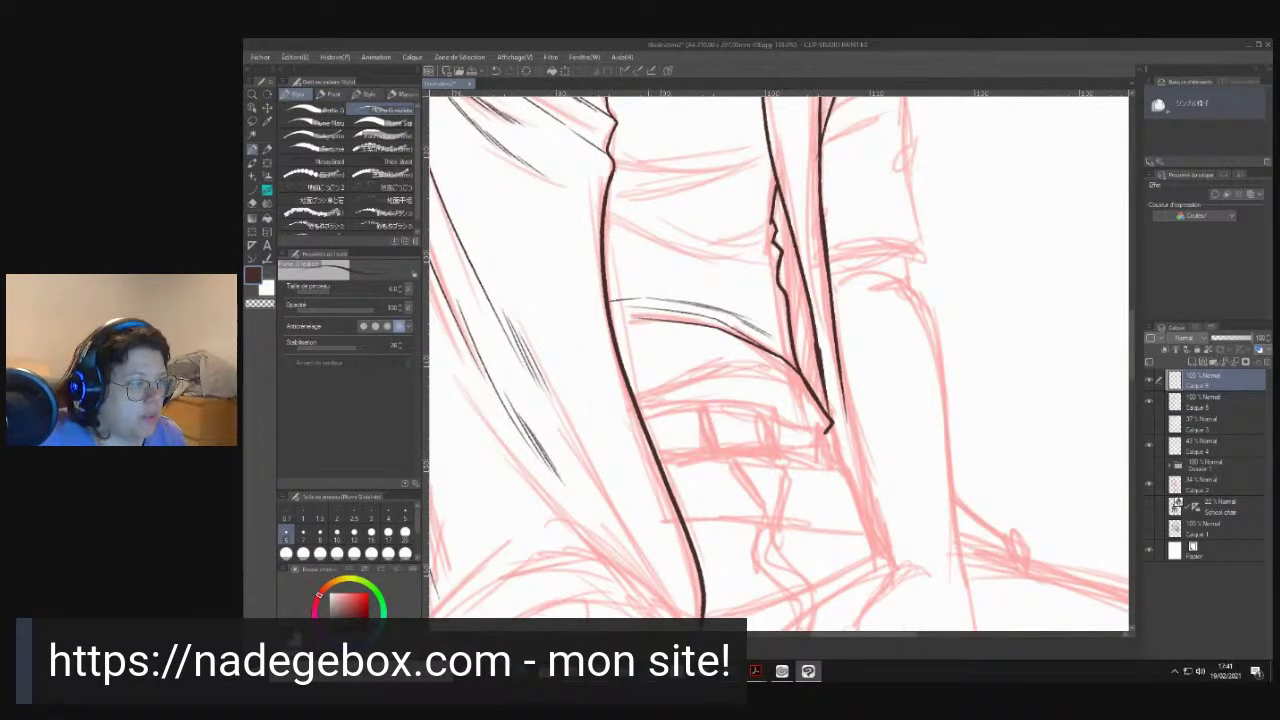
pyautogui.moveTo(642, 420); pyautogui.dragTo(768, 396)
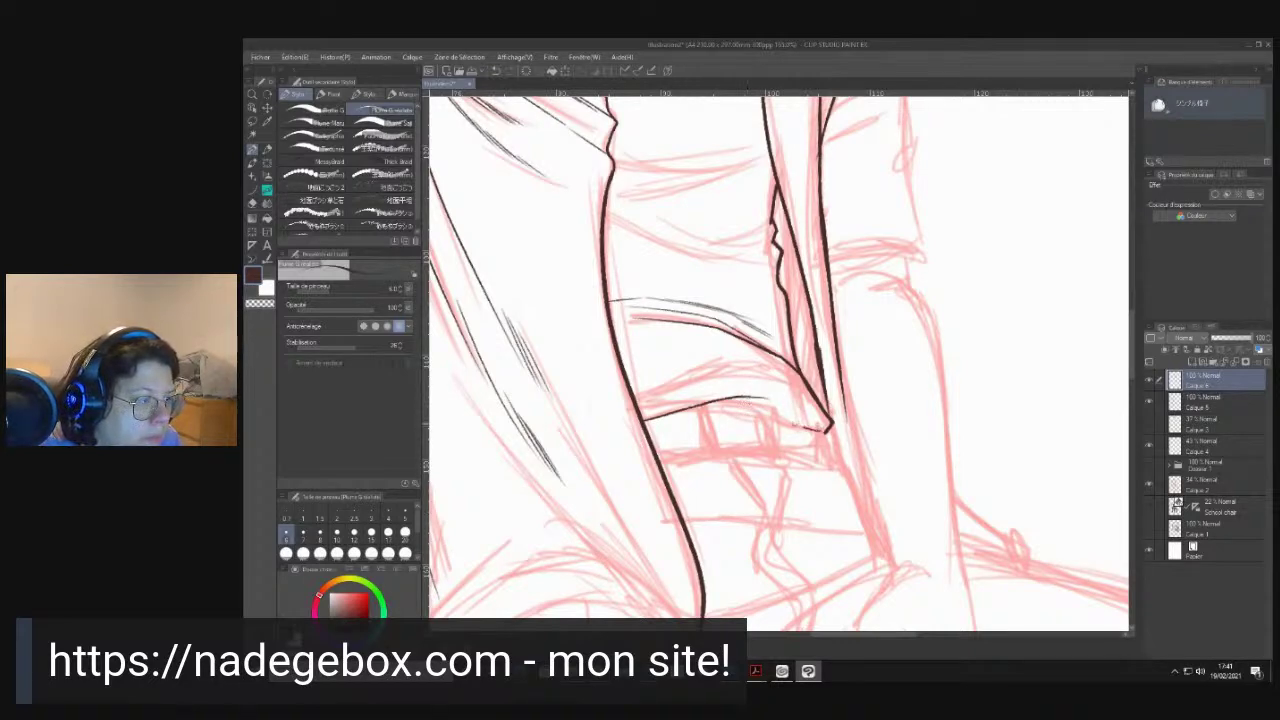
pyautogui.moveTo(757, 396); pyautogui.dragTo(804, 412)
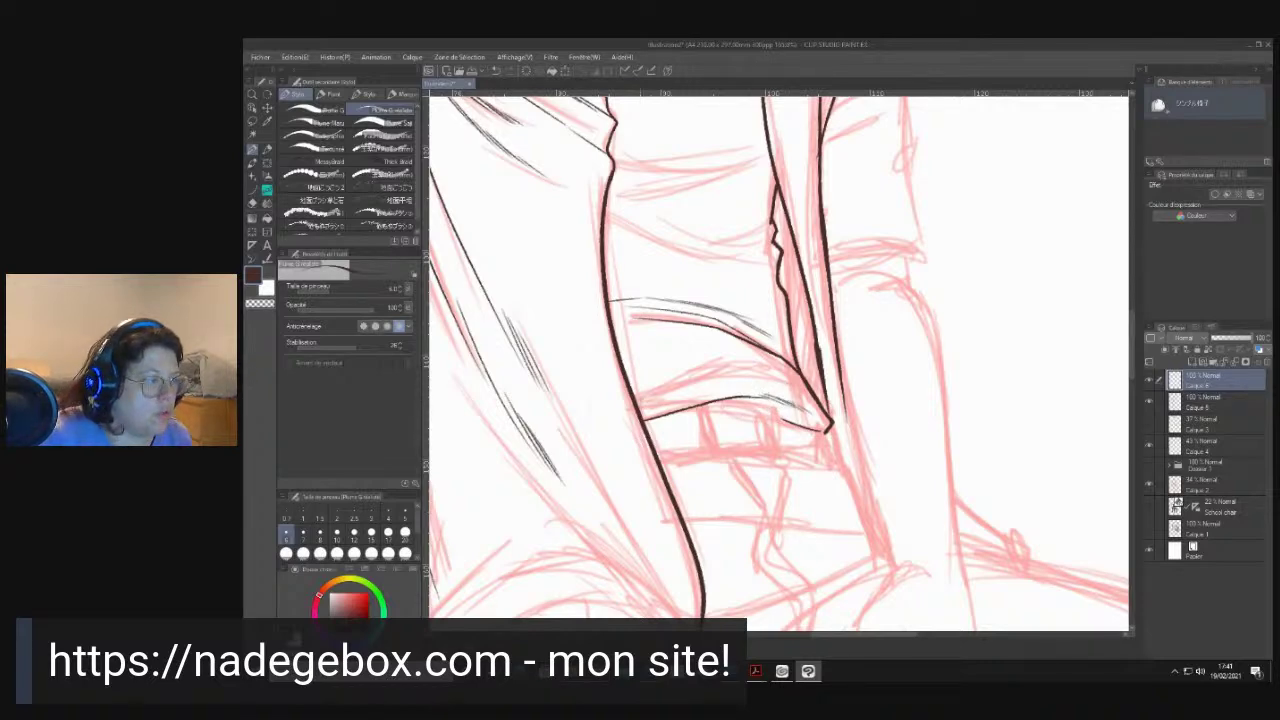
pyautogui.moveTo(636, 402); pyautogui.dragTo(728, 372)
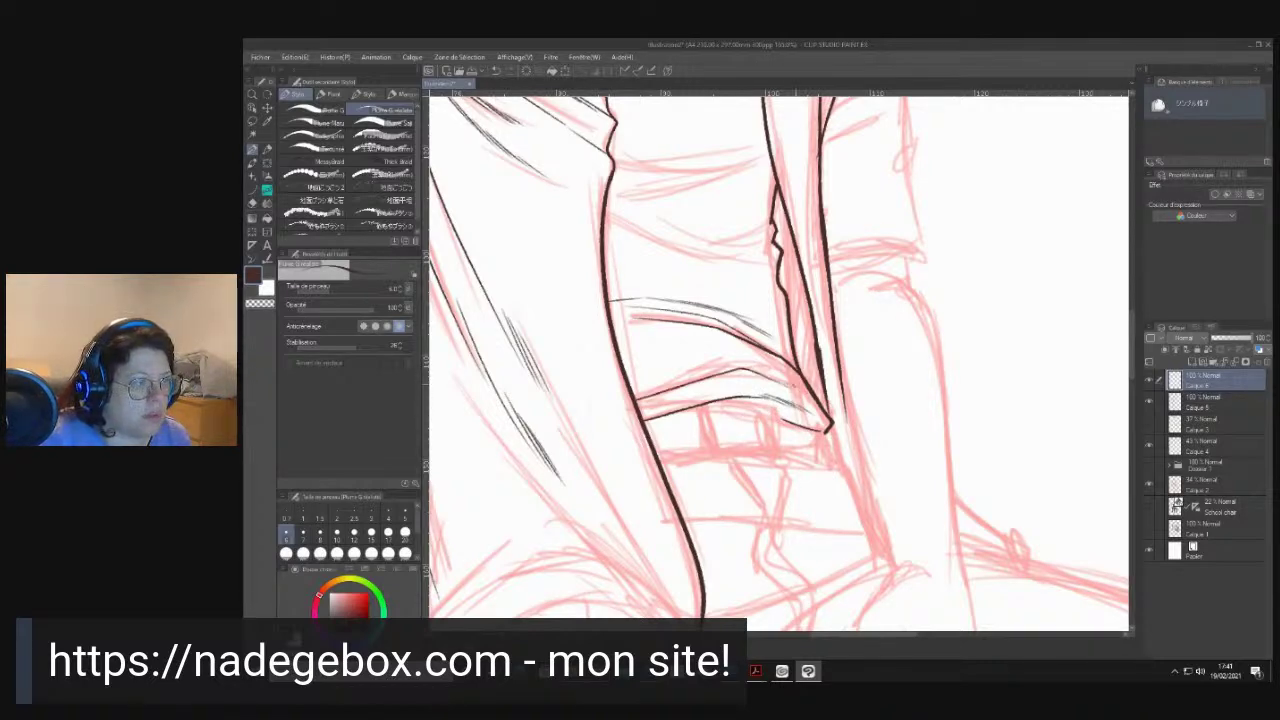
pyautogui.moveTo(626, 372); pyautogui.dragTo(702, 349)
# - Ink the sagging fold lines across the middle of the shirt, from the jacket's wavy edge to its opposite edge
pyautogui.moveTo(773, 316)
pyautogui.mouseDown()
pyautogui.moveTo(781, 411)
pyautogui.moveTo(783, 245)
pyautogui.moveTo(761, 474)
pyautogui.mouseUp()
pyautogui.moveTo(737, 423); pyautogui.dragTo(746, 301)
pyautogui.moveTo(741, 245)
pyautogui.mouseDown()
pyautogui.moveTo(737, 449)
pyautogui.moveTo(782, 411)
pyautogui.moveTo(786, 452)
pyautogui.moveTo(720, 455)
pyautogui.mouseUp()
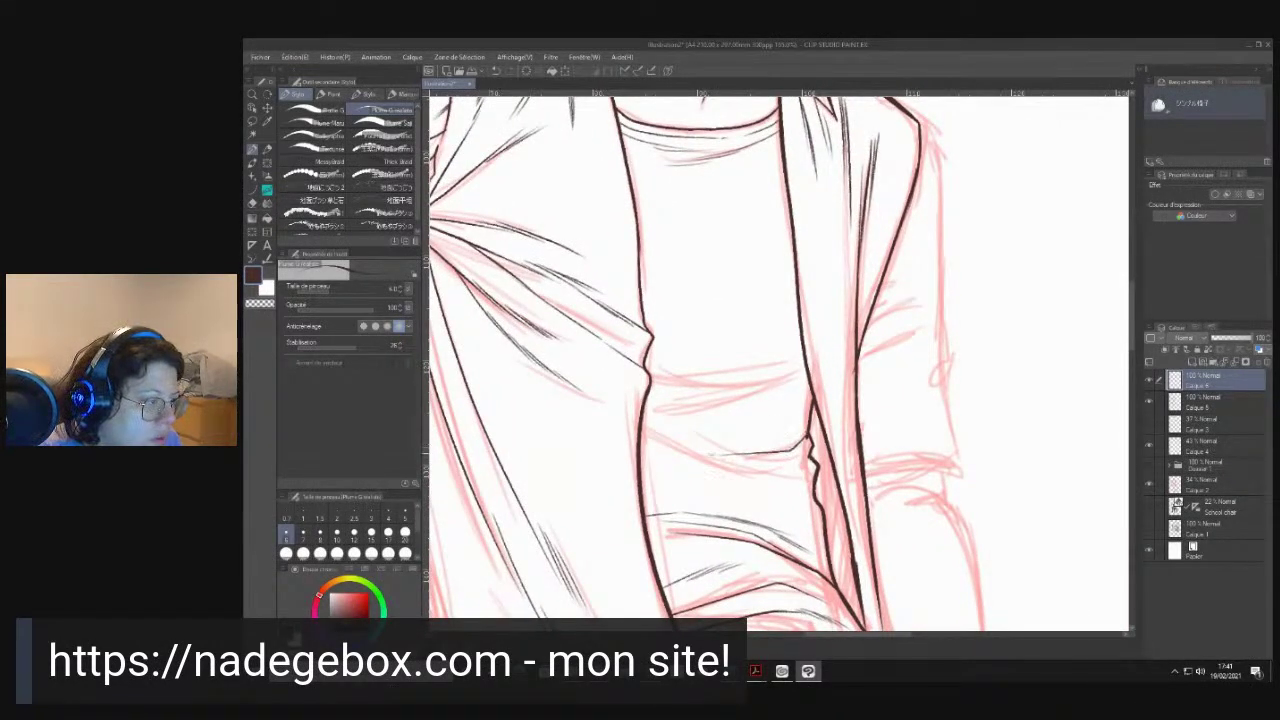
pyautogui.hotkey('ctrl', 'z')
pyautogui.moveTo(805, 438)
pyautogui.mouseDown()
pyautogui.moveTo(711, 450)
pyautogui.moveTo(794, 462)
pyautogui.mouseUp()
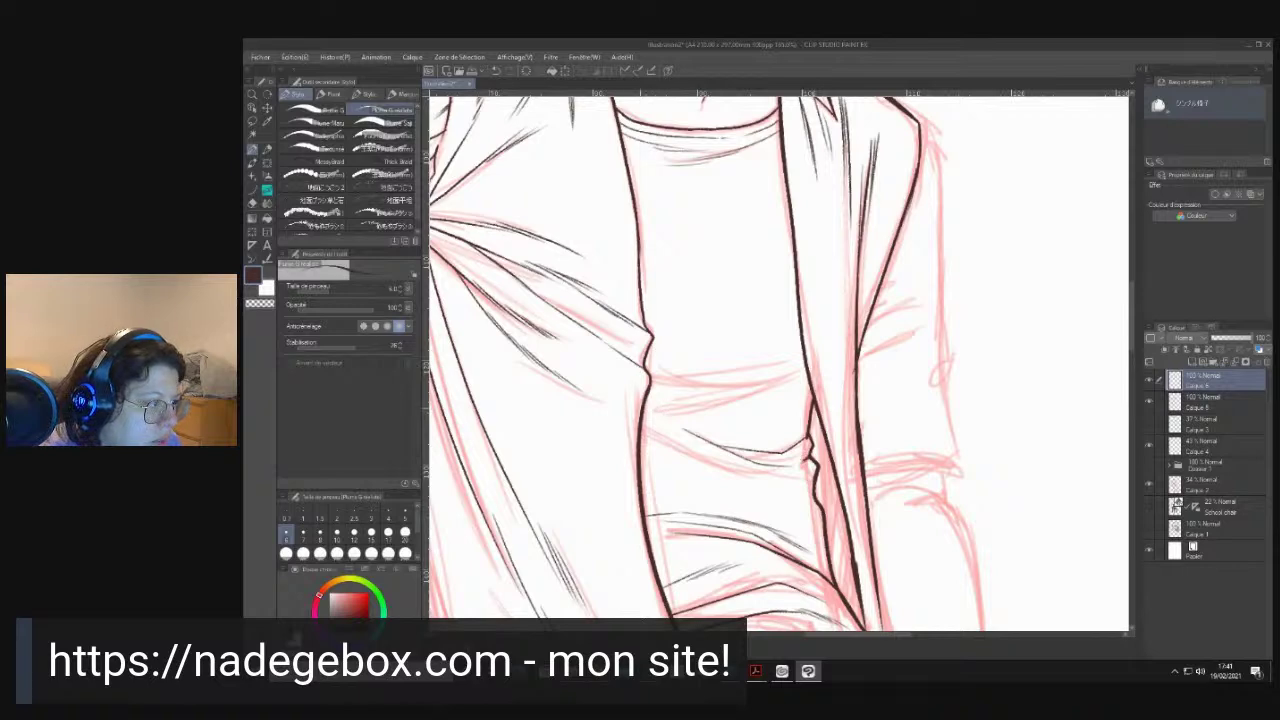
pyautogui.moveTo(648, 414); pyautogui.dragTo(716, 454)
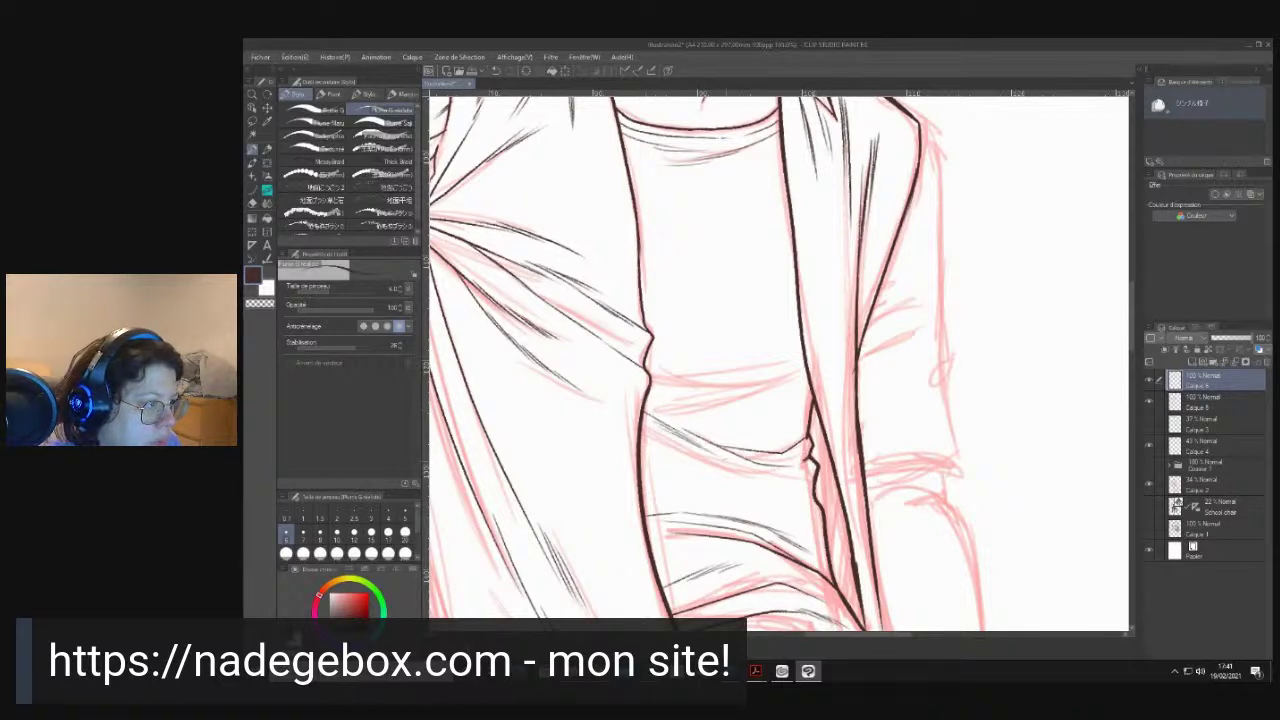
pyautogui.moveTo(640, 428)
pyautogui.mouseDown()
pyautogui.moveTo(792, 486)
pyautogui.moveTo(753, 489)
pyautogui.mouseUp()
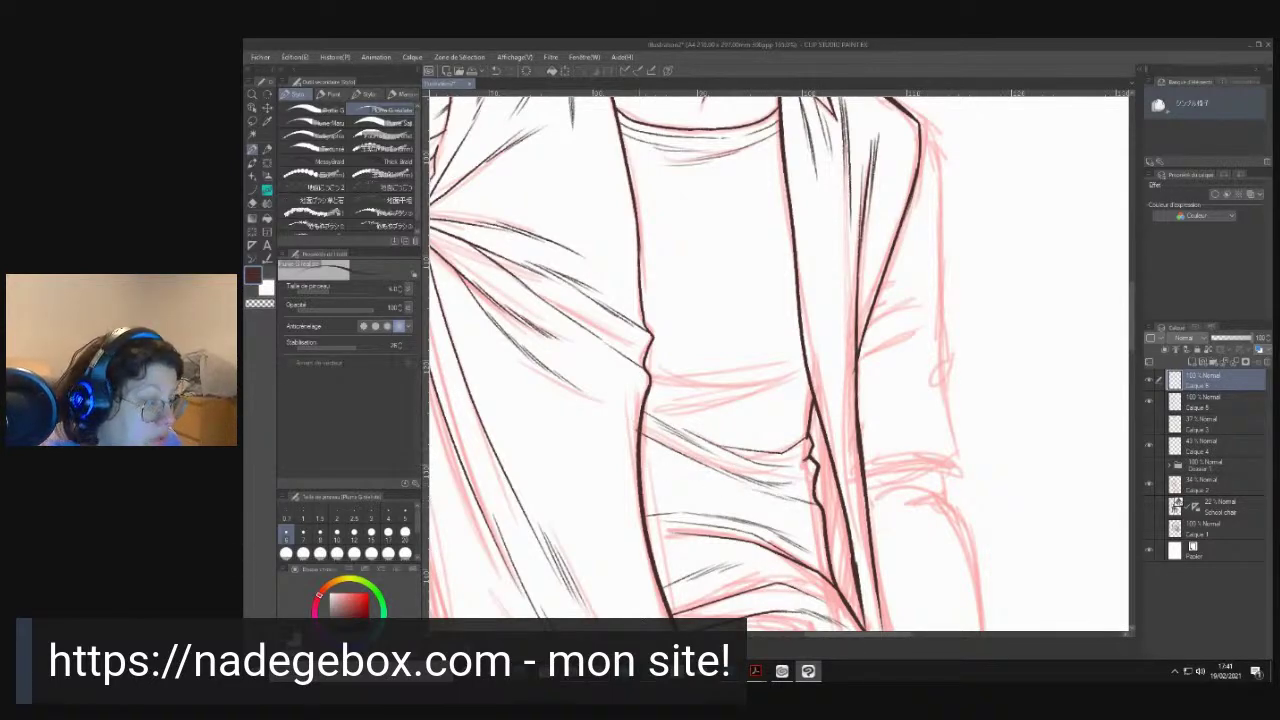
# - Ink the upper crease across the shirt's midsection and add thin fold strokes above it
pyautogui.moveTo(806, 368)
pyautogui.mouseDown()
pyautogui.moveTo(685, 409)
pyautogui.moveTo(655, 412)
pyautogui.moveTo(697, 391)
pyautogui.moveTo(664, 392)
pyautogui.mouseUp()
pyautogui.moveTo(794, 360); pyautogui.dragTo(692, 392)
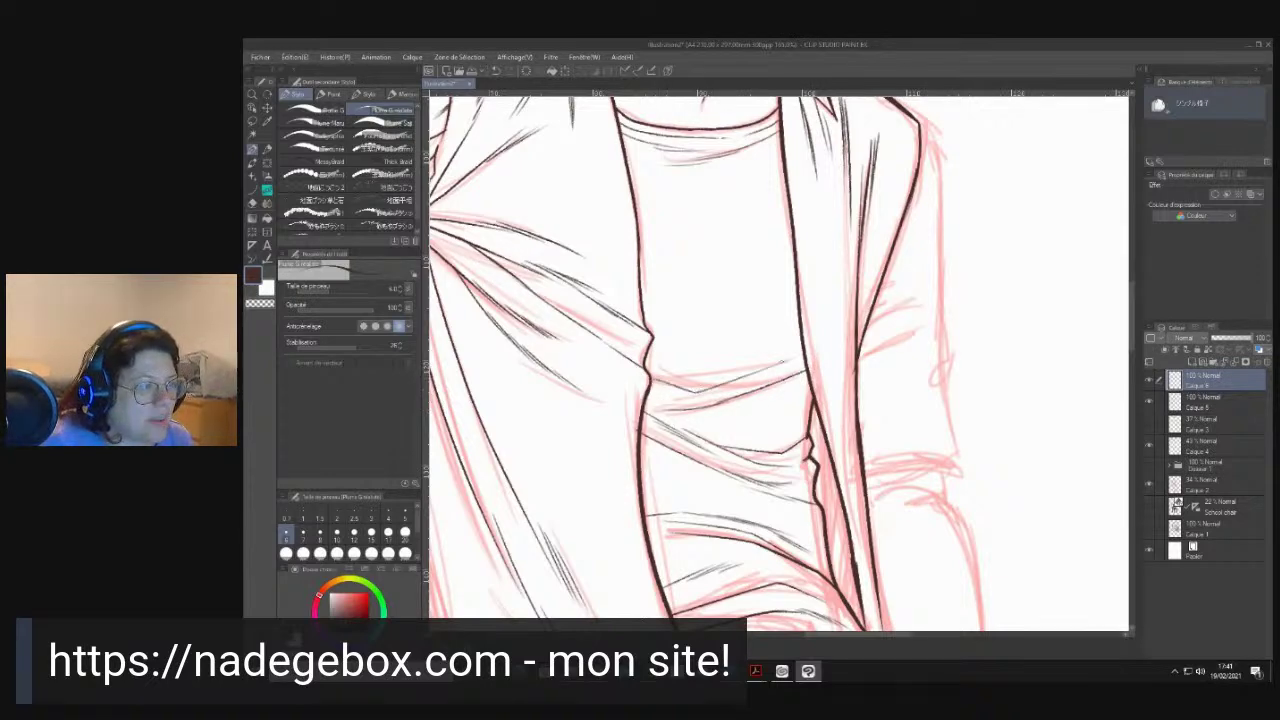
pyautogui.moveTo(804, 344); pyautogui.dragTo(752, 370)
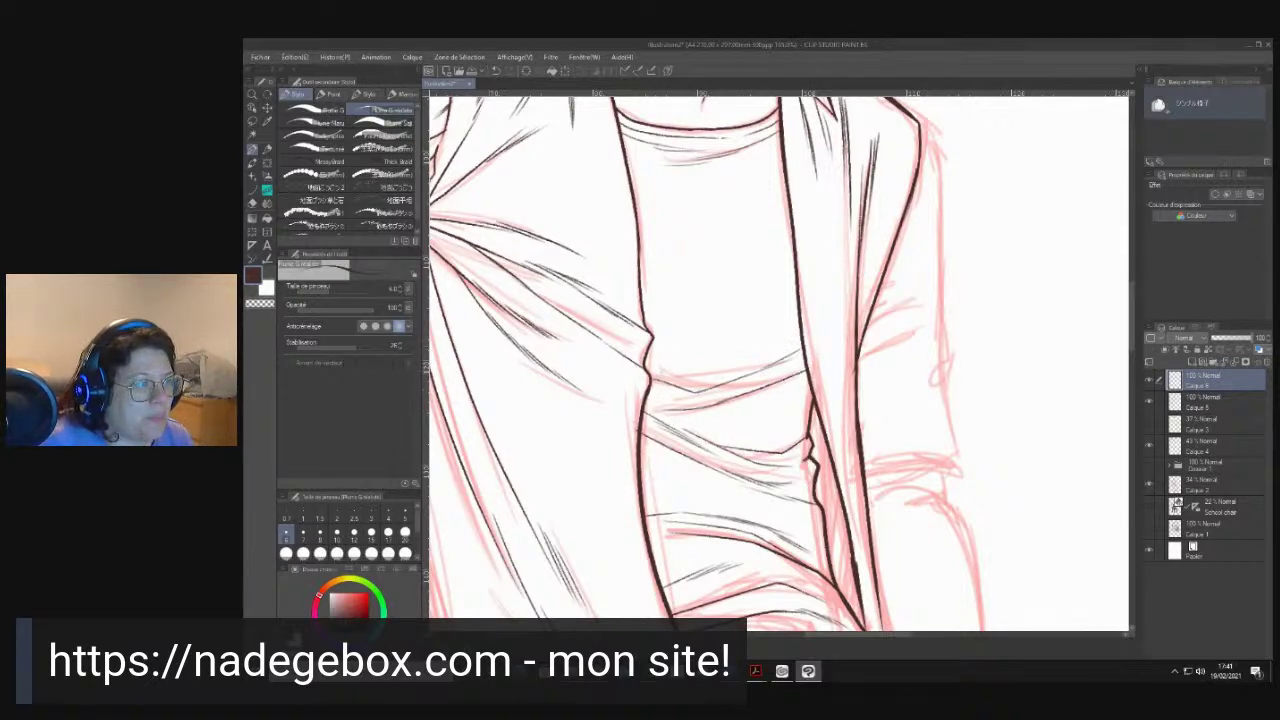
pyautogui.moveTo(673, 378)
pyautogui.mouseDown()
pyautogui.moveTo(794, 347)
pyautogui.moveTo(732, 368)
pyautogui.mouseUp()
# - Ink the double vertical line of the belt buckle's left side, directly below the shirt hem
pyautogui.moveTo(800, 519)
pyautogui.mouseDown()
pyautogui.moveTo(792, 330)
pyautogui.moveTo(707, 459)
pyautogui.mouseUp()
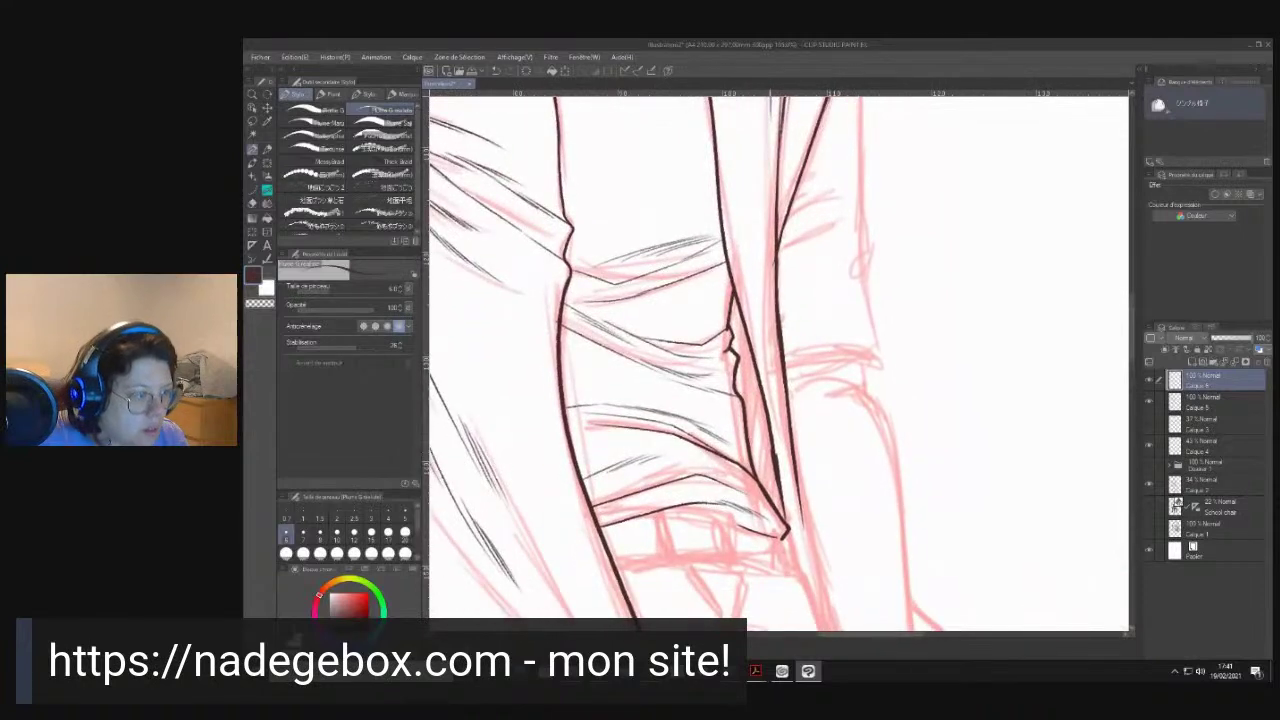
pyautogui.moveTo(761, 508); pyautogui.dragTo(795, 315)
pyautogui.scroll(3, 790, 285)
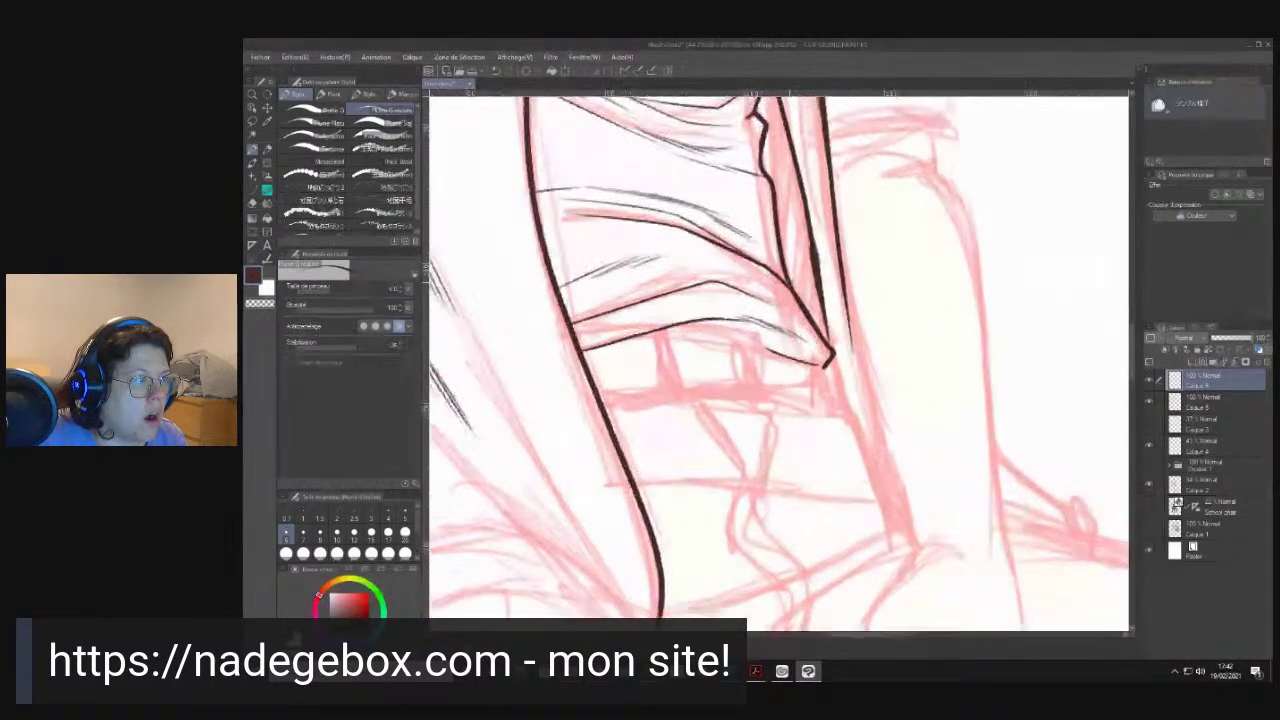
pyautogui.moveTo(640, 336); pyautogui.dragTo(660, 405)
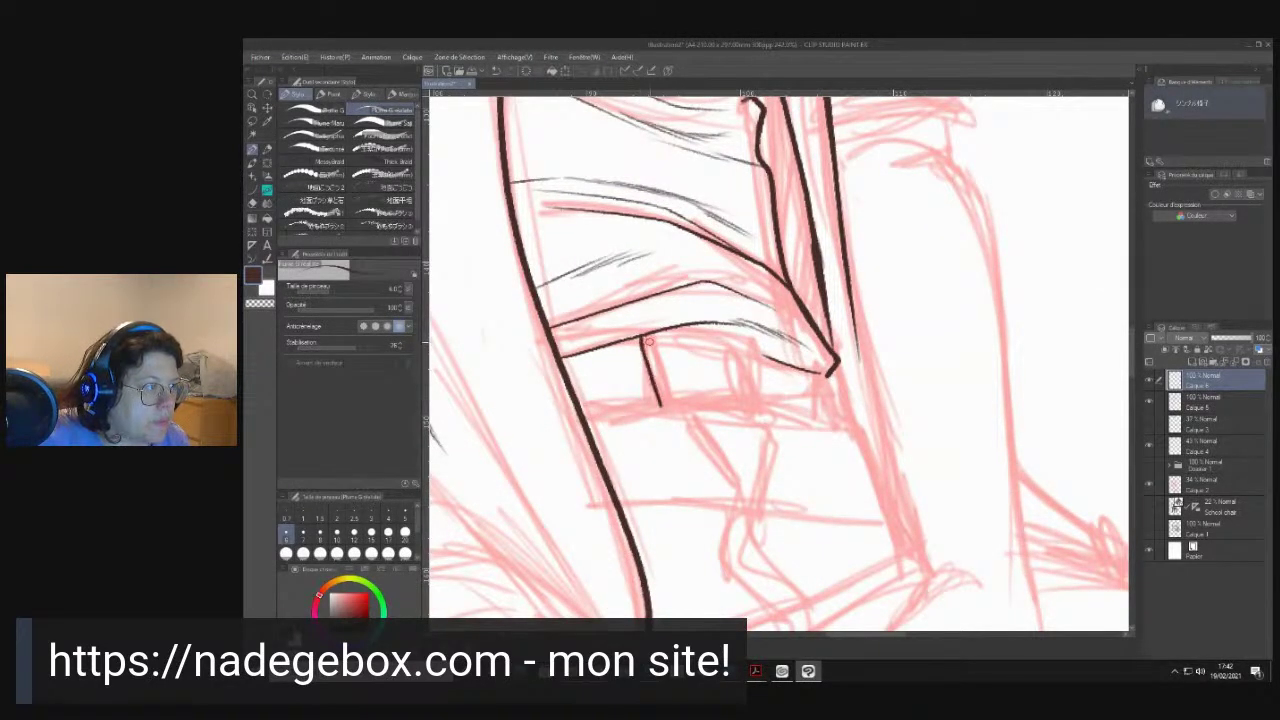
pyautogui.moveTo(650, 337); pyautogui.dragTo(674, 402)
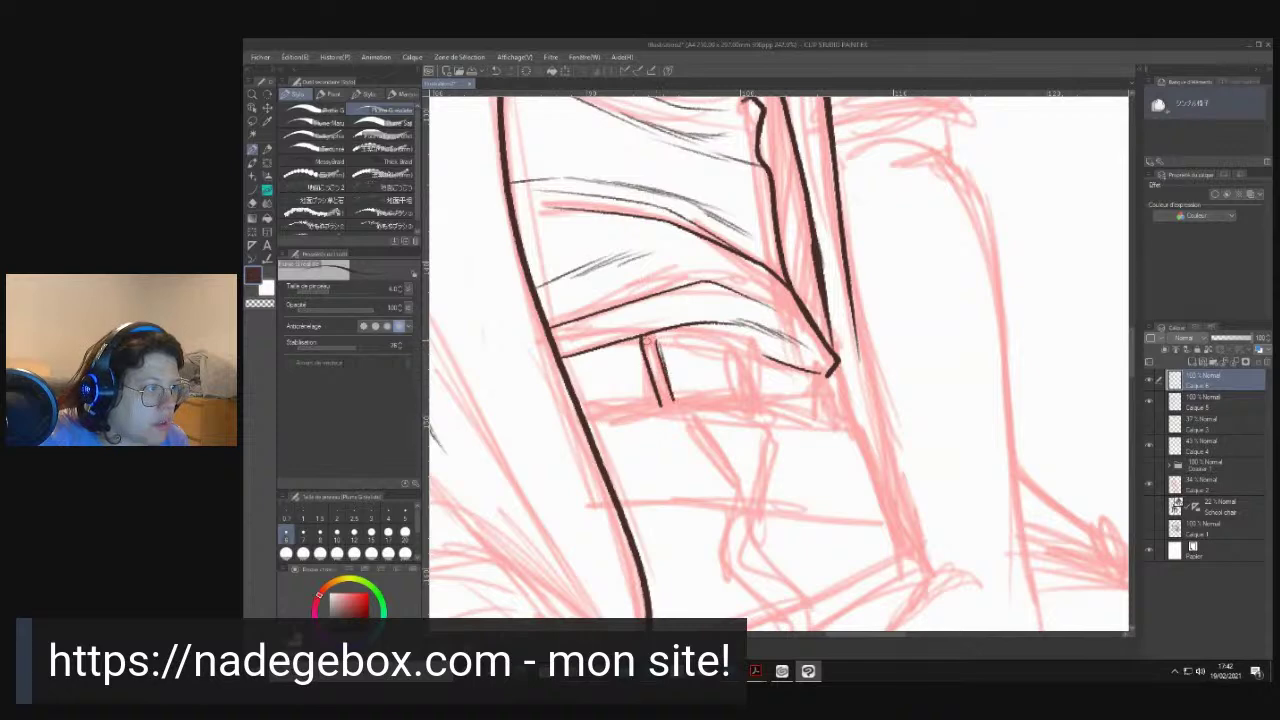
pyautogui.moveTo(657, 340); pyautogui.dragTo(669, 387)
pyautogui.moveTo(643, 339); pyautogui.dragTo(662, 405)
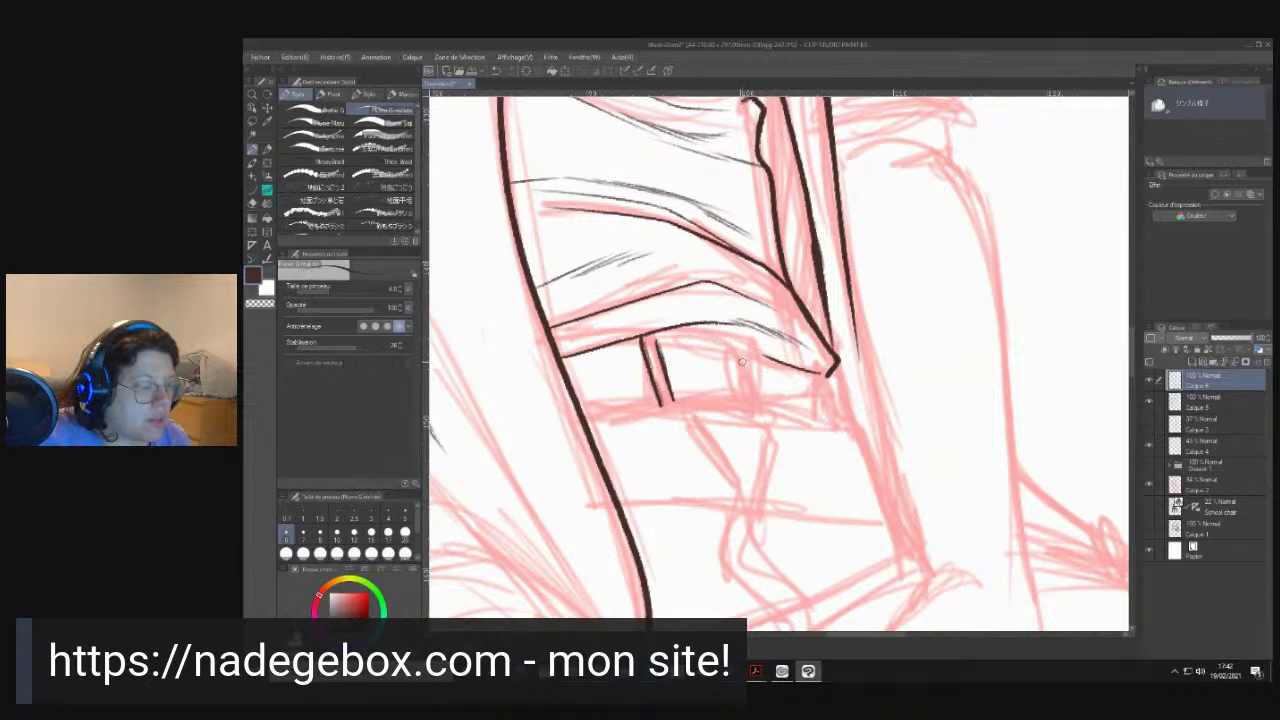
# - Ink the buckle's right side, its inner bottom and top edges, and the small rectangular prong
pyautogui.moveTo(744, 350); pyautogui.dragTo(758, 401)
pyautogui.moveTo(729, 348); pyautogui.dragTo(747, 401)
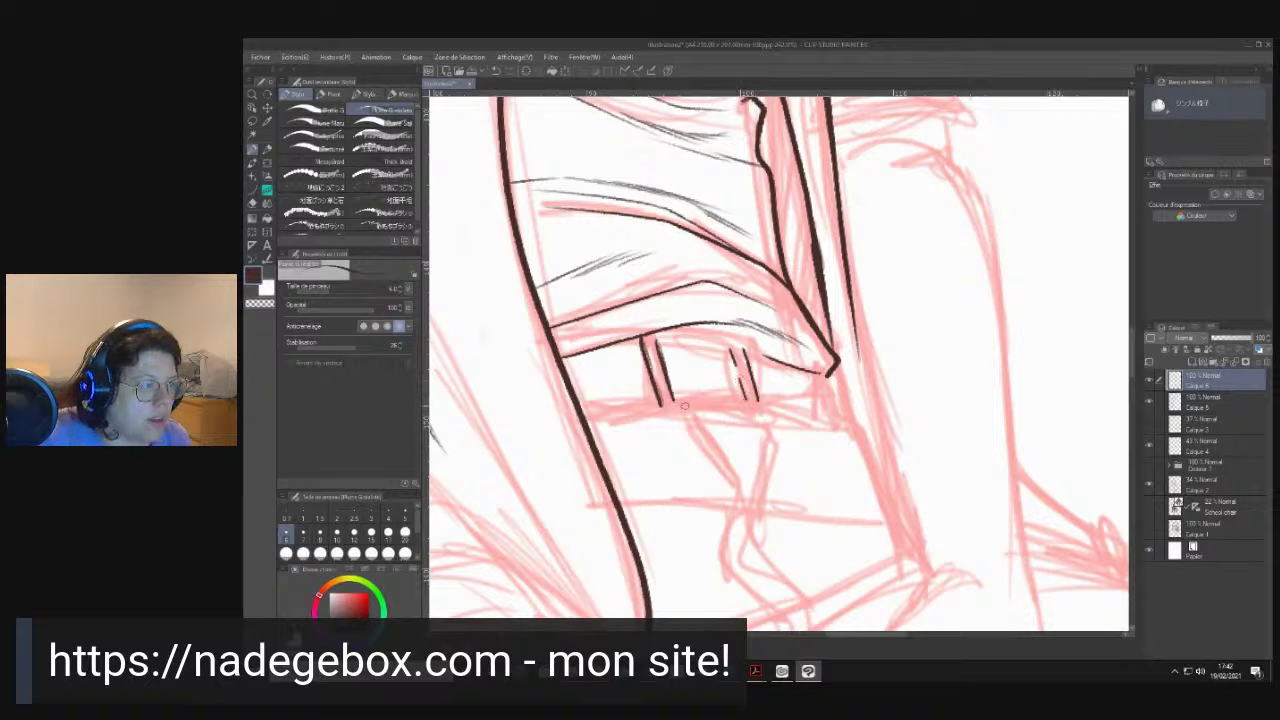
pyautogui.moveTo(664, 400); pyautogui.dragTo(744, 394)
pyautogui.hotkey('ctrl', 'z')
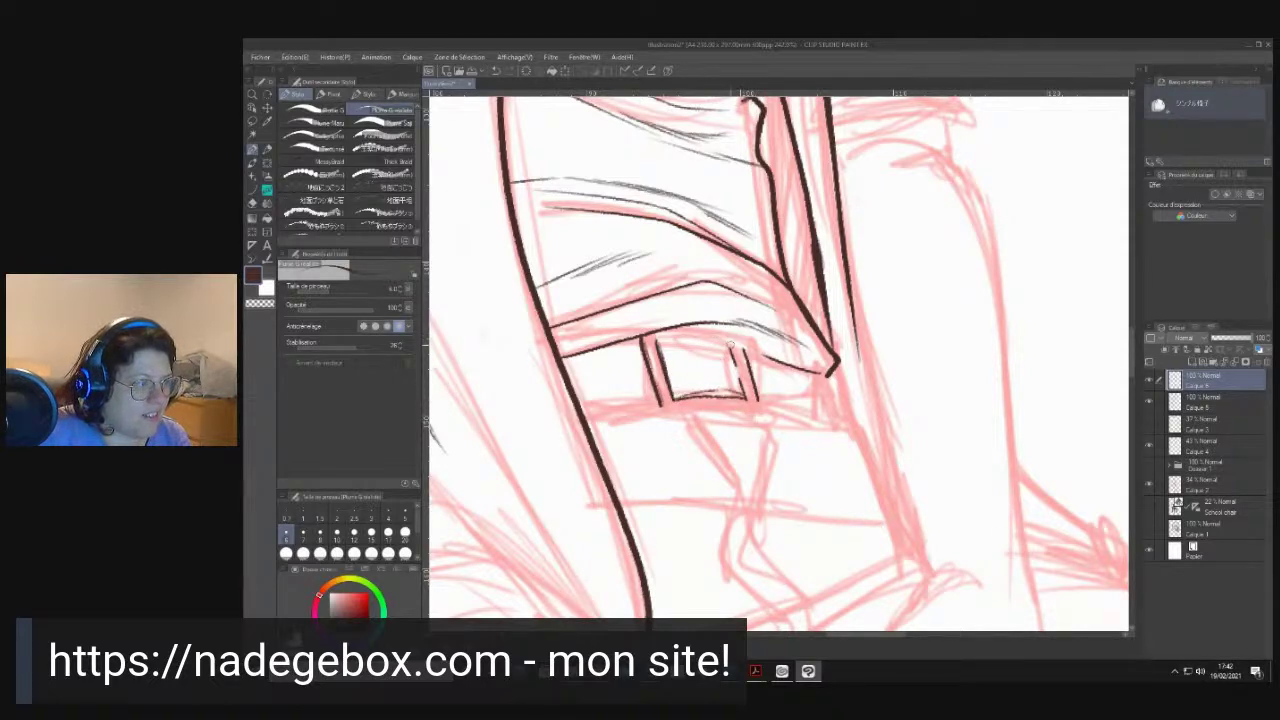
pyautogui.moveTo(728, 344); pyautogui.dragTo(655, 340)
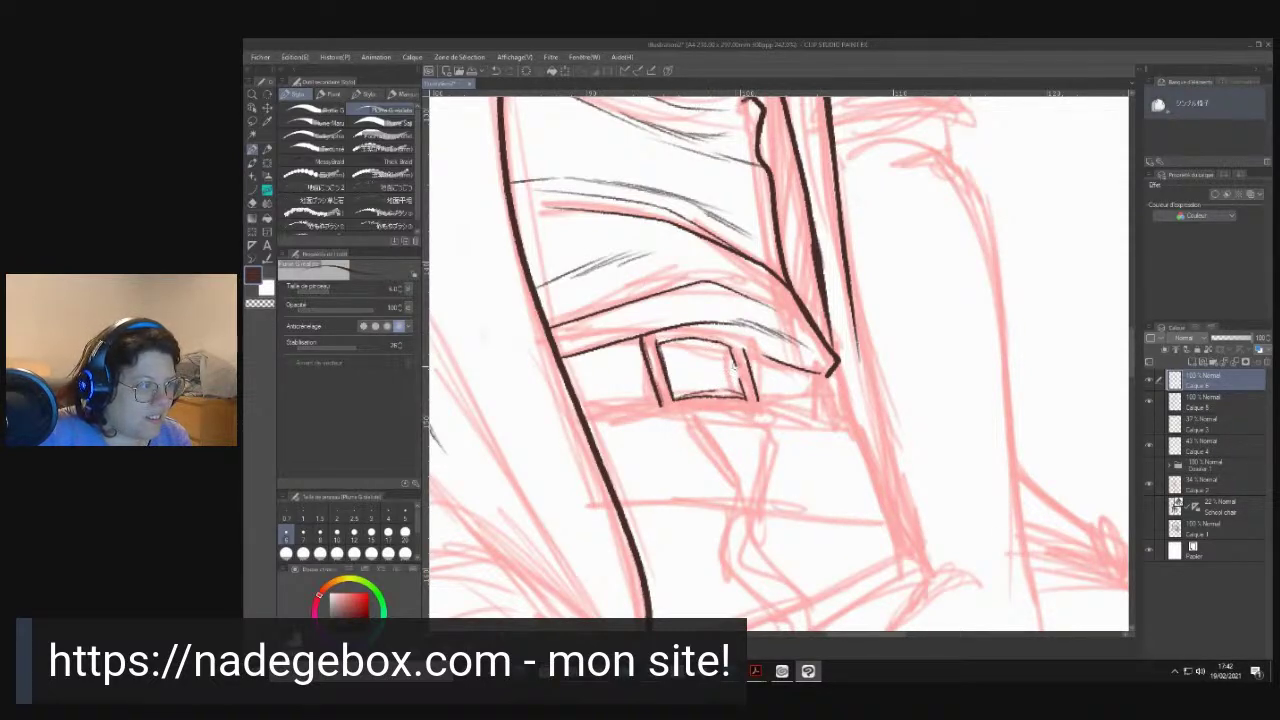
pyautogui.moveTo(739, 366)
pyautogui.mouseDown()
pyautogui.moveTo(716, 378)
pyautogui.moveTo(722, 363)
pyautogui.moveTo(741, 376)
pyautogui.mouseUp()
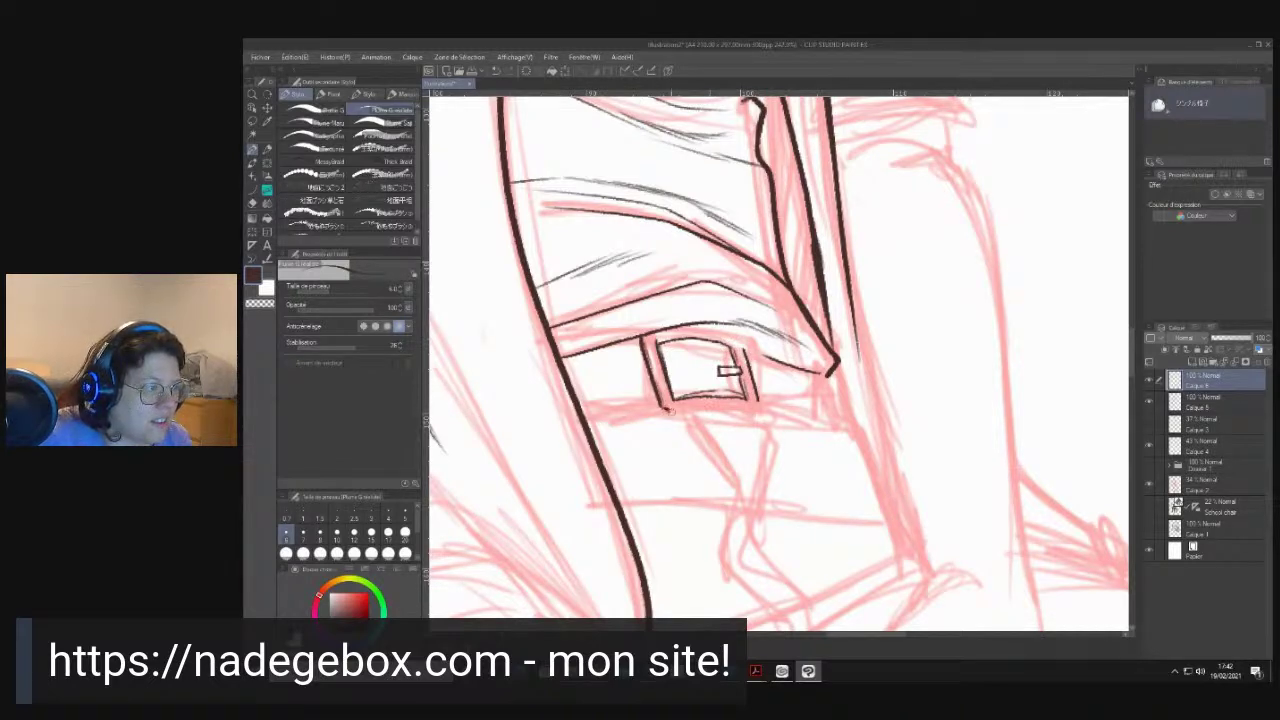
# - Ink the buckle's outer lower edge with its angled corners to close the frame
pyautogui.moveTo(672, 416)
pyautogui.mouseDown()
pyautogui.moveTo(756, 402)
pyautogui.moveTo(664, 413)
pyautogui.mouseUp()
pyautogui.hotkey('ctrl', 'z')
pyautogui.hotkey('ctrl', 'z')
pyautogui.moveTo(943, 316); pyautogui.dragTo(846, 357)
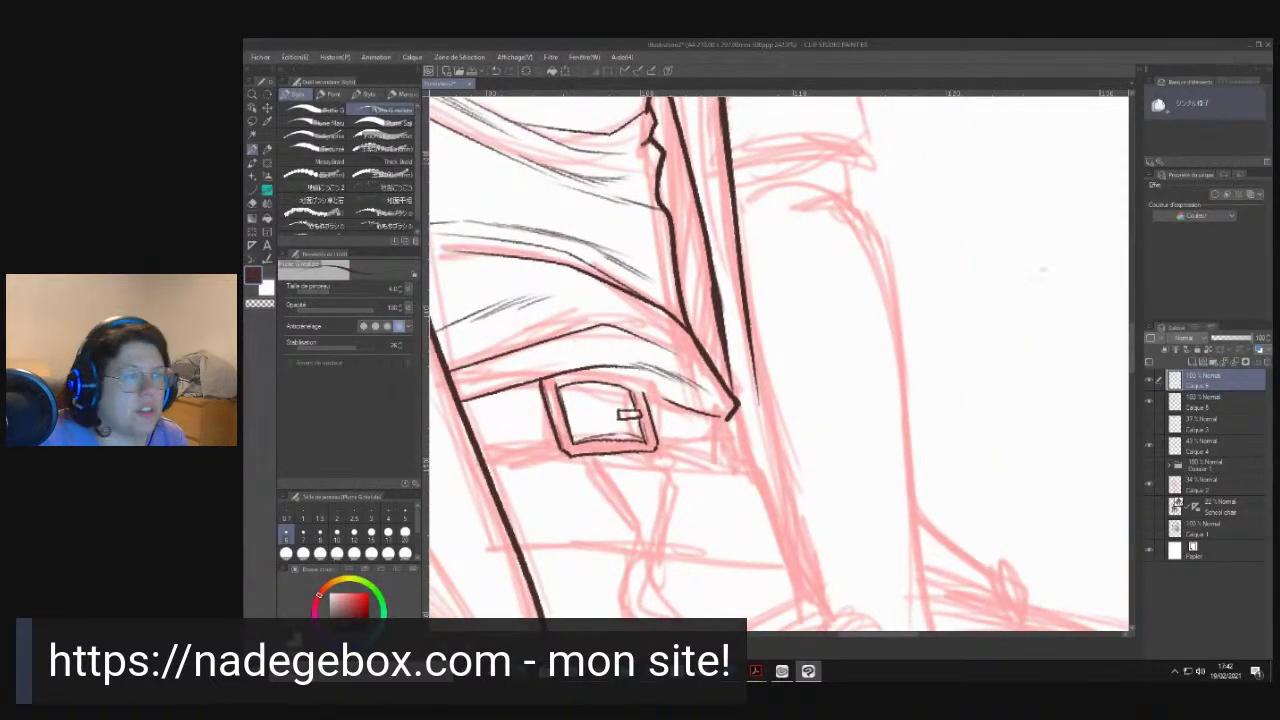
pyautogui.moveTo(1050, 224); pyautogui.dragTo(1036, 250)
pyautogui.hotkey('ctrl', 'z')
pyautogui.hotkey('ctrl', 'z')
pyautogui.moveTo(978, 212); pyautogui.dragTo(961, 213)
pyautogui.hotkey('ctrl', 'z')
pyautogui.moveTo(998, 165)
pyautogui.mouseDown()
pyautogui.moveTo(955, 187)
pyautogui.moveTo(956, 222)
pyautogui.moveTo(959, 188)
pyautogui.mouseUp()
pyautogui.hotkey('ctrl', 'z')
pyautogui.hotkey('ctrl', 'z')
pyautogui.moveTo(992, 230); pyautogui.dragTo(1000, 356)
pyautogui.hotkey('ctrl', 'z')
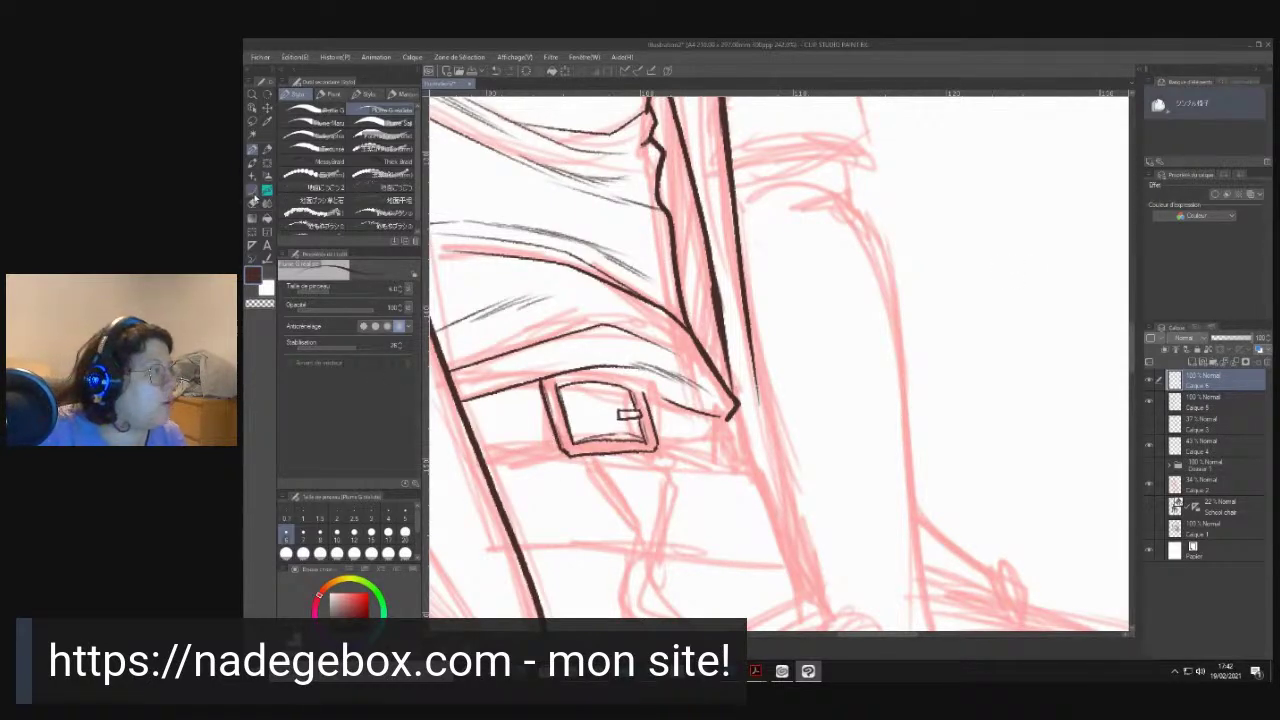
# - Try out an outlined ellipse with the Ellipse tool in the blank area beside the figure, and undo it
pyautogui.click(252, 190)
pyautogui.click(380, 168)
pyautogui.moveTo(960, 176); pyautogui.dragTo(1110, 338)
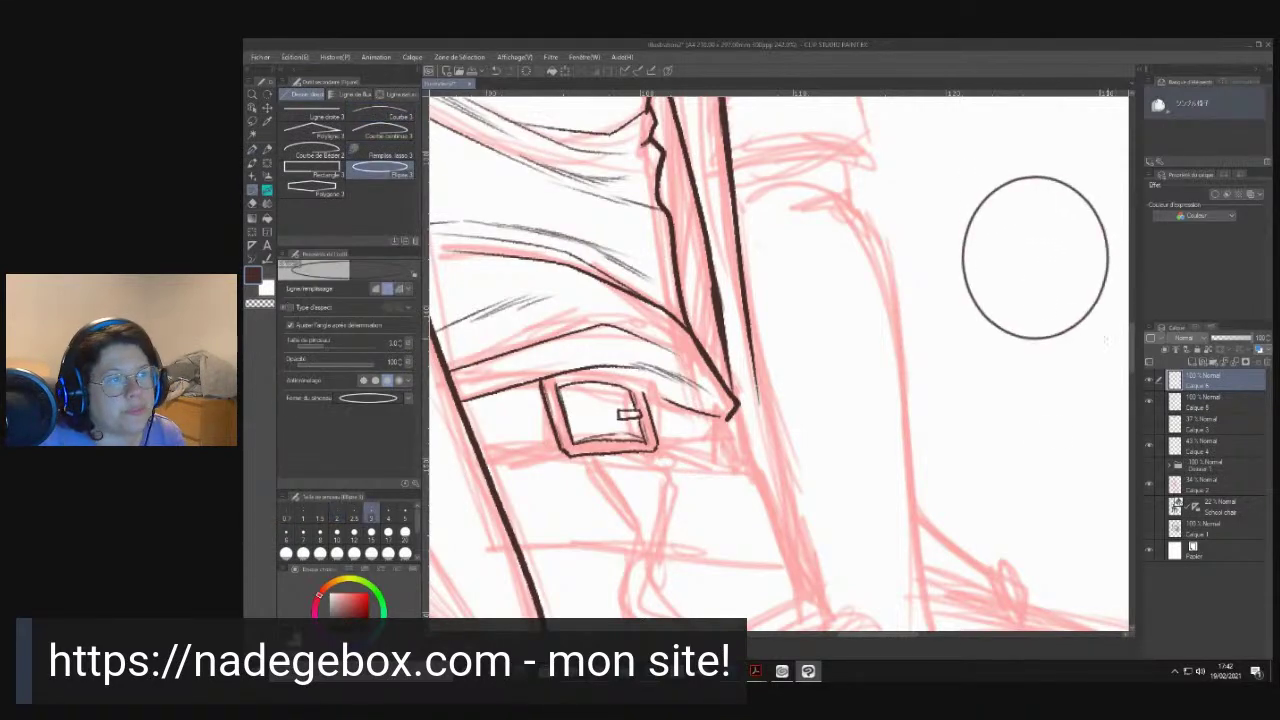
pyautogui.click(937, 225)
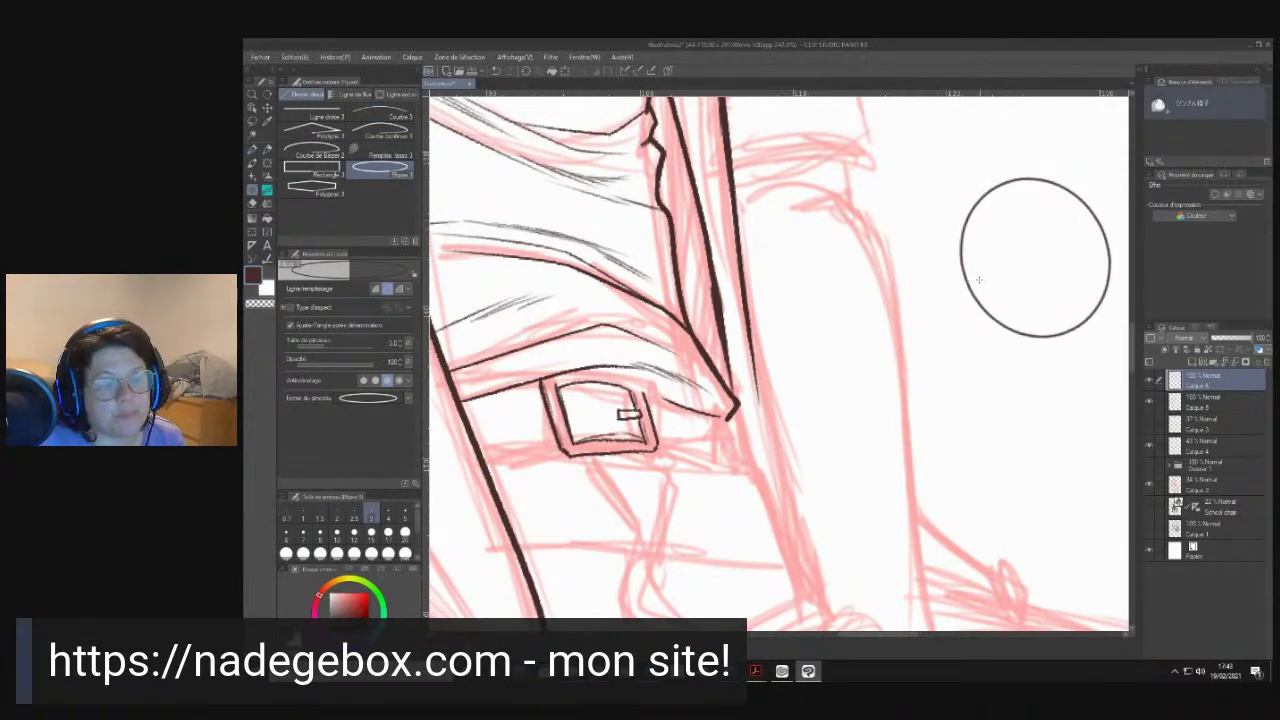
pyautogui.hotkey('ctrl', 'z')
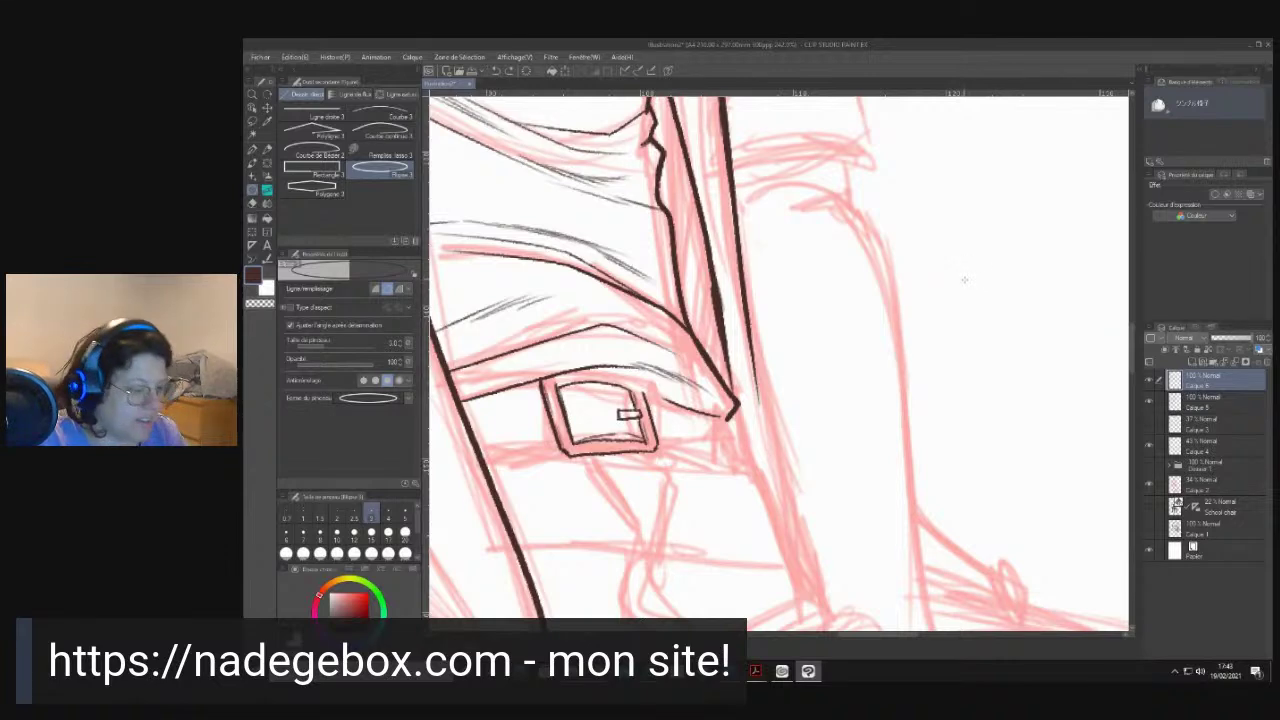
# - Return to the G-pen and ink the small belt loop below the shirt hem's right corner
pyautogui.press('p')
pyautogui.moveTo(625, 368)
pyautogui.mouseDown()
pyautogui.moveTo(808, 277)
pyautogui.moveTo(788, 275)
pyautogui.mouseUp()
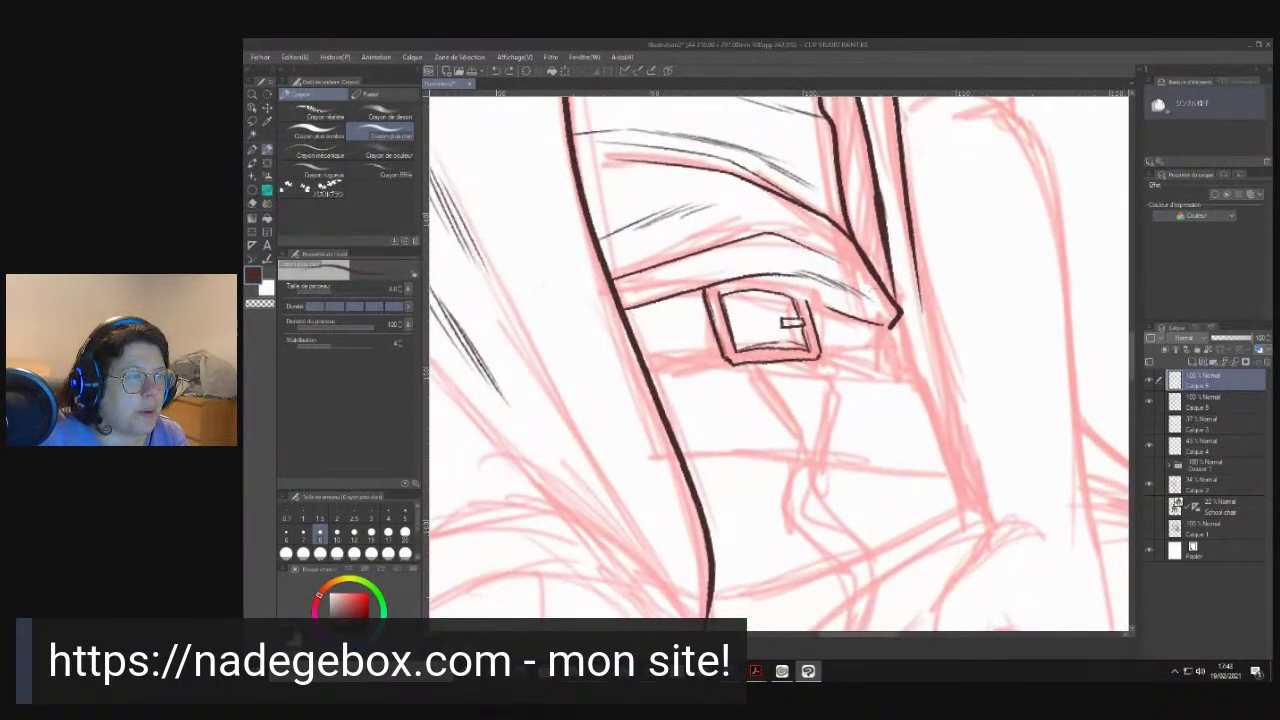
pyautogui.press('p')
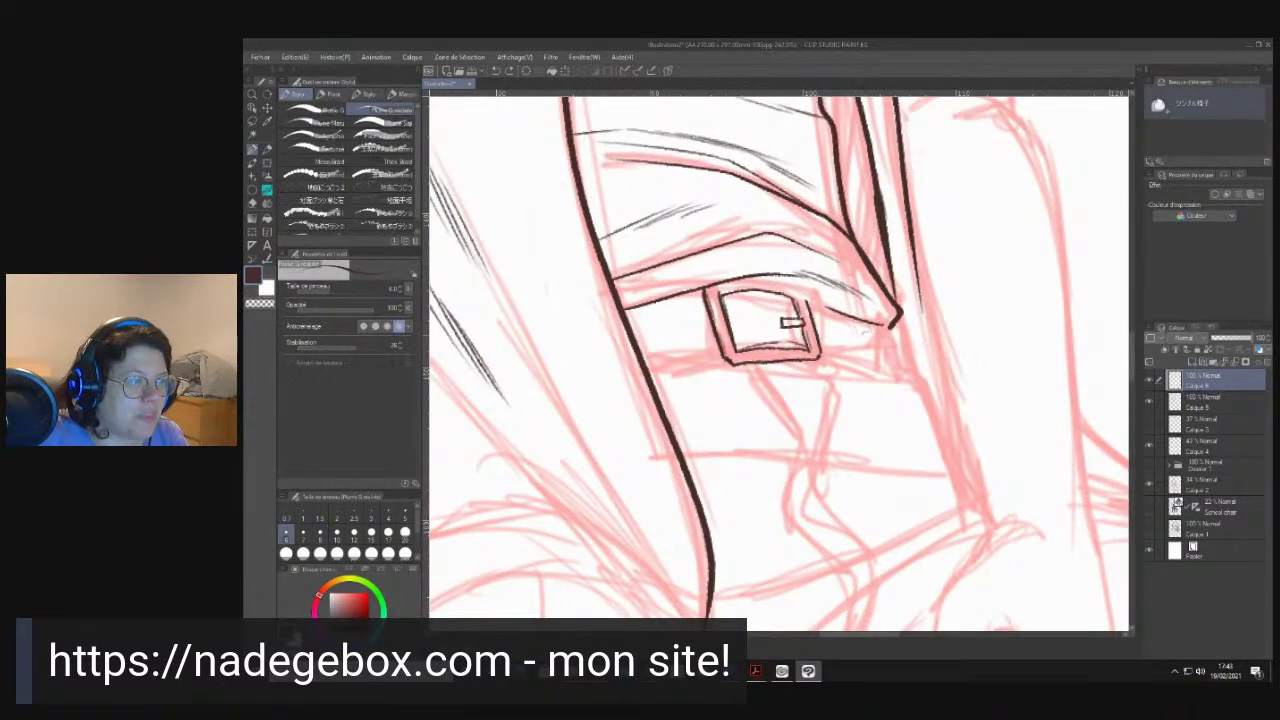
pyautogui.moveTo(858, 323)
pyautogui.mouseDown()
pyautogui.moveTo(869, 361)
pyautogui.moveTo(865, 319)
pyautogui.moveTo(891, 356)
pyautogui.moveTo(886, 322)
pyautogui.mouseUp()
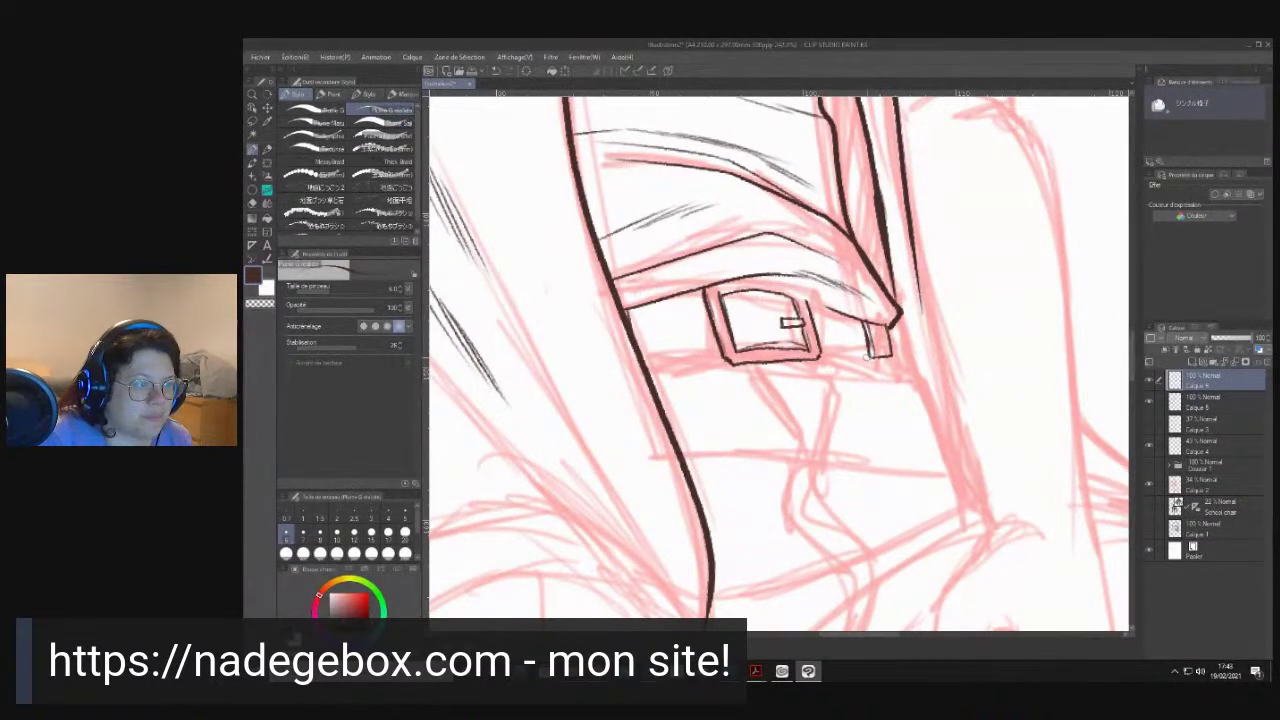
# - Ink the belt's lower edge on both sides of the buckle and its upper edge on the left
pyautogui.moveTo(870, 355); pyautogui.dragTo(819, 348)
pyautogui.hotkey('ctrl', 'z')
pyautogui.hotkey('ctrl', 'z')
pyautogui.moveTo(718, 356); pyautogui.dragTo(644, 364)
pyautogui.moveTo(706, 291); pyautogui.dragTo(675, 296)
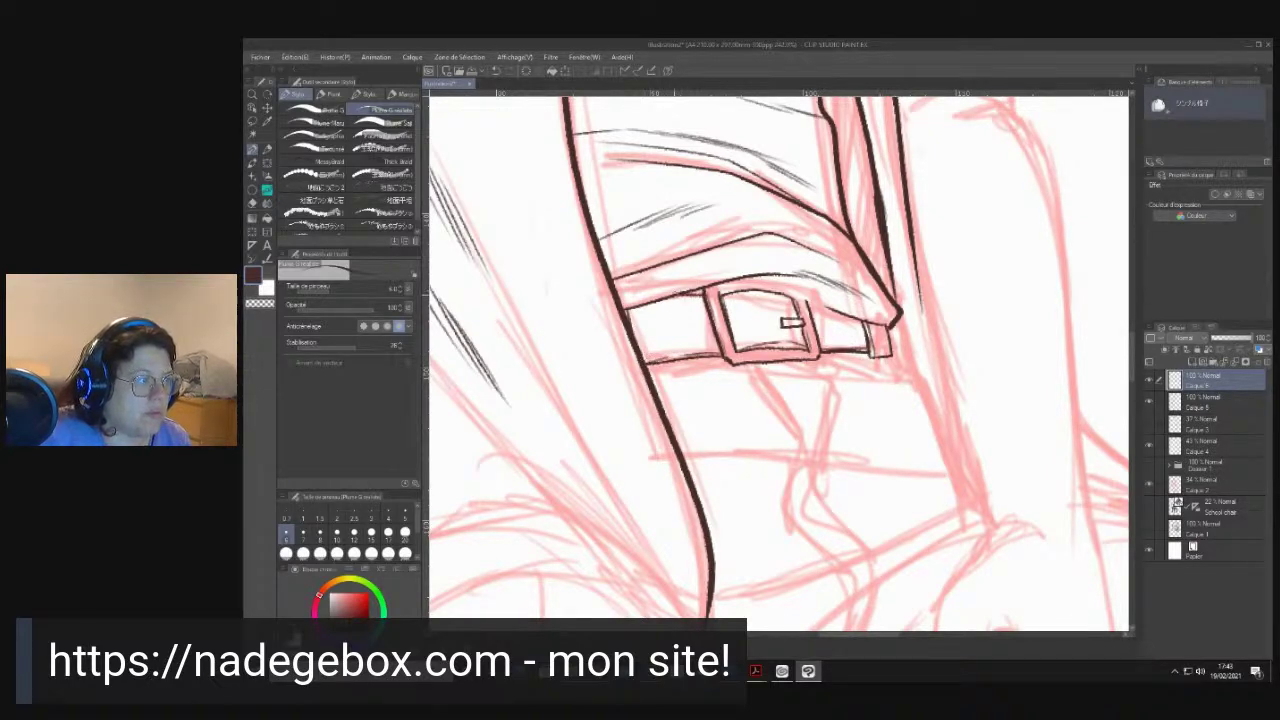
# - Ink the buckle's curved outer upper edge, working on a rotated canvas
pyautogui.moveTo(804, 298)
pyautogui.mouseDown()
pyautogui.moveTo(796, 286)
pyautogui.moveTo(716, 290)
pyautogui.mouseUp()
pyautogui.hotkey('ctrl', 'z')
pyautogui.press('r')
pyautogui.moveTo(800, 220)
pyautogui.mouseDown()
pyautogui.moveTo(778, 218)
pyautogui.moveTo(640, 309)
pyautogui.mouseUp()
pyautogui.press('p')
pyautogui.moveTo(734, 318)
pyautogui.mouseDown()
pyautogui.moveTo(704, 335)
pyautogui.moveTo(684, 402)
pyautogui.mouseUp()
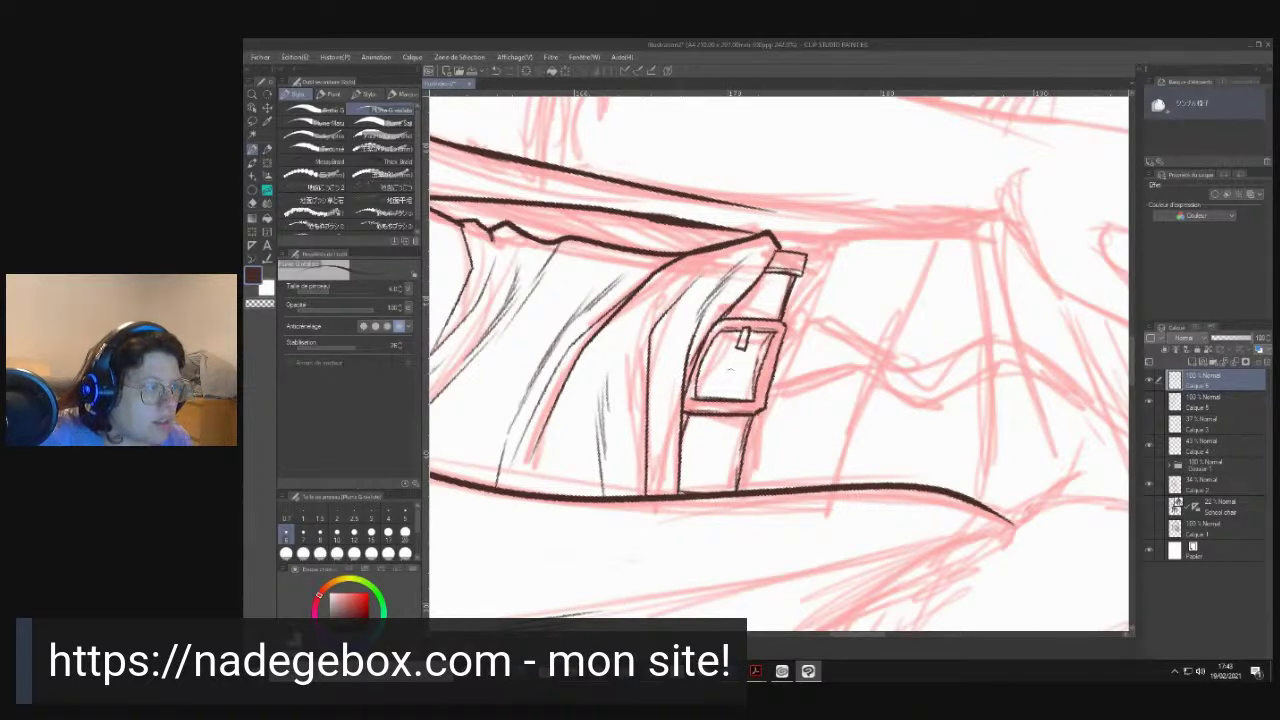
# - Ink the trousers' right outline down from the belt loop and extend the jacket edge line to meet it
pyautogui.hotkey('shift', 'space')
pyautogui.moveTo(818, 221); pyautogui.dragTo(927, 359)
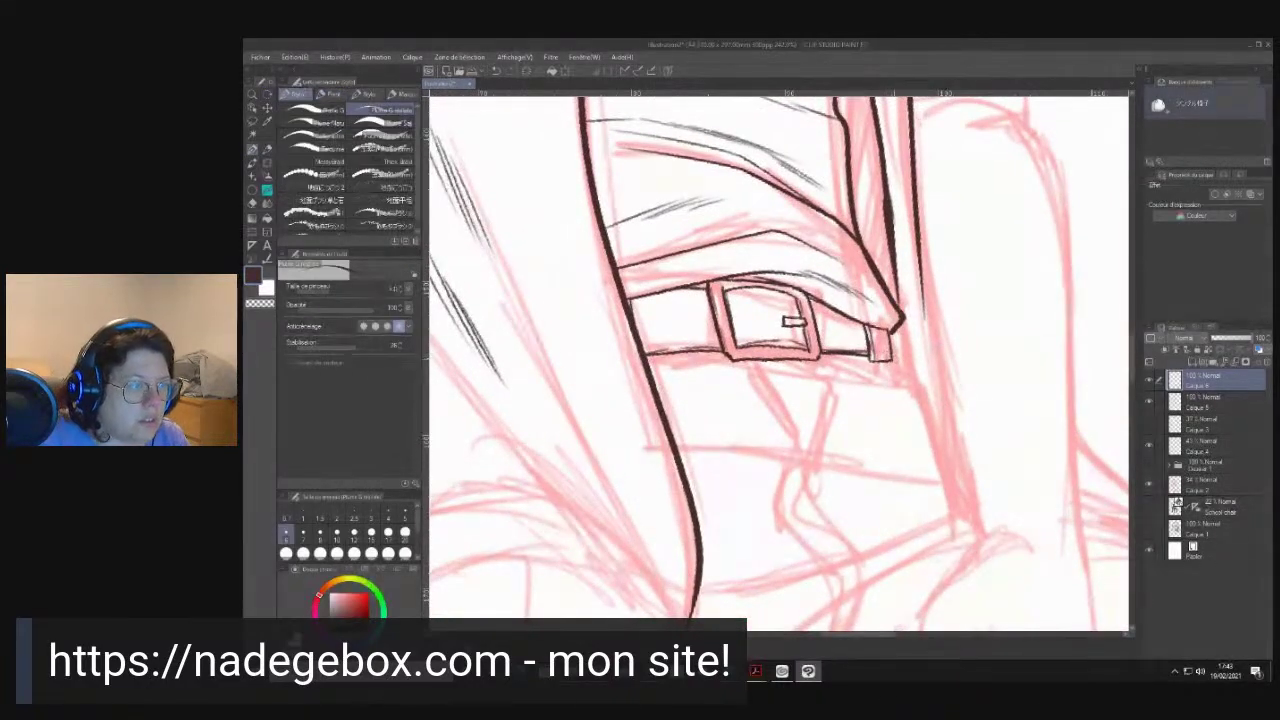
pyautogui.moveTo(900, 397)
pyautogui.mouseDown()
pyautogui.moveTo(826, 248)
pyautogui.moveTo(856, 272)
pyautogui.moveTo(874, 364)
pyautogui.mouseUp()
pyautogui.moveTo(852, 281)
pyautogui.mouseDown()
pyautogui.moveTo(878, 366)
pyautogui.moveTo(854, 267)
pyautogui.moveTo(817, 240)
pyautogui.mouseUp()
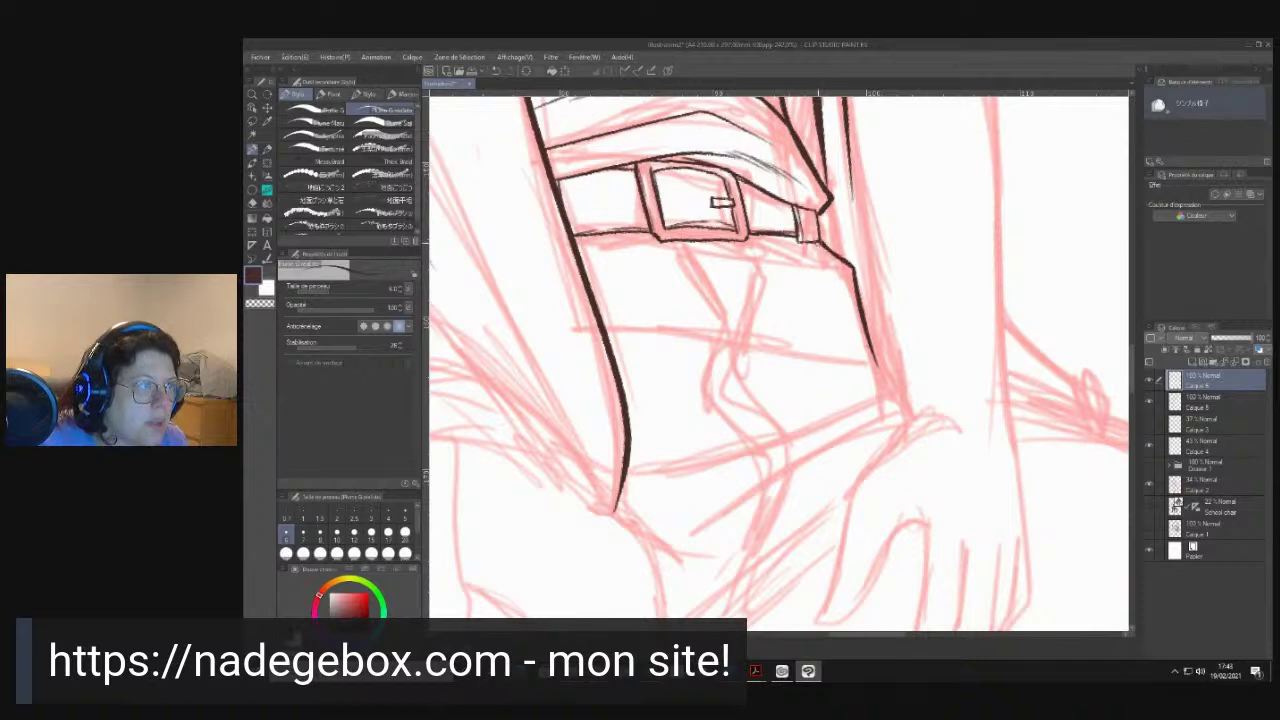
pyautogui.moveTo(828, 158); pyautogui.dragTo(841, 254)
pyautogui.moveTo(831, 203); pyautogui.dragTo(842, 258)
pyautogui.moveTo(831, 204); pyautogui.dragTo(843, 259)
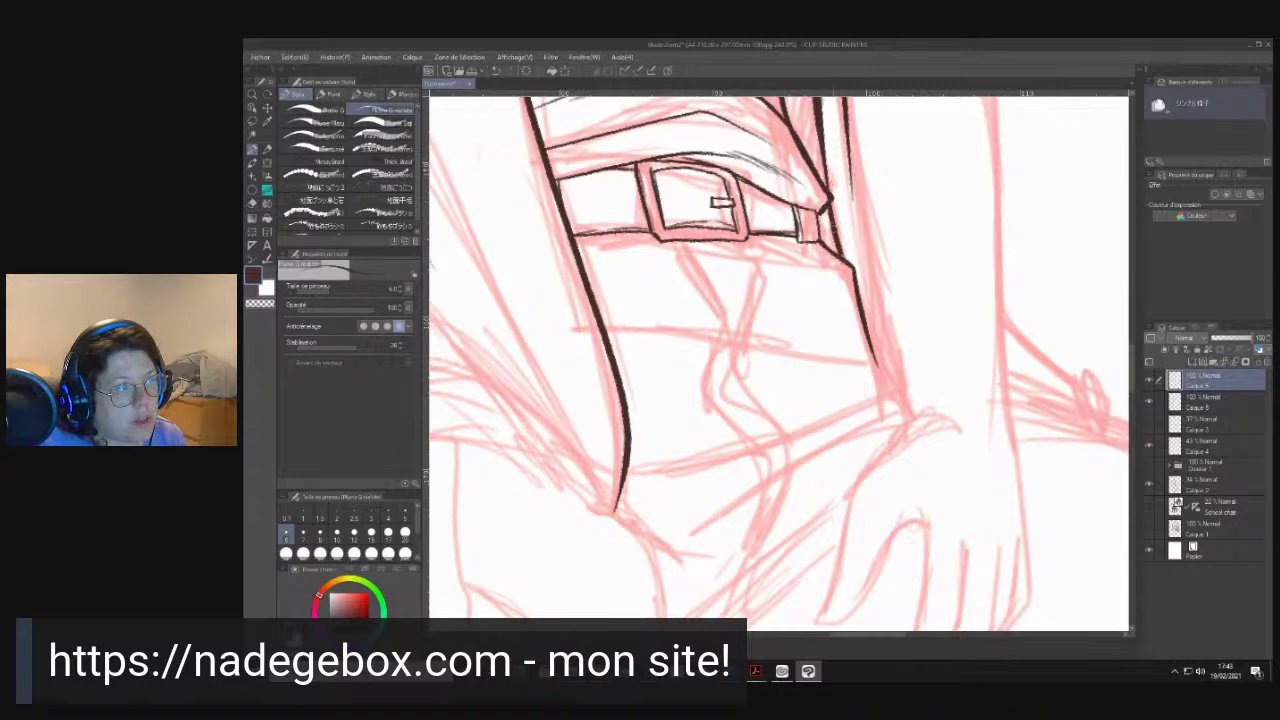
# - Ink the fly's fold lines below the buckle and the waistband line running under the belt
pyautogui.moveTo(682, 244); pyautogui.dragTo(730, 342)
pyautogui.moveTo(688, 231); pyautogui.dragTo(736, 340)
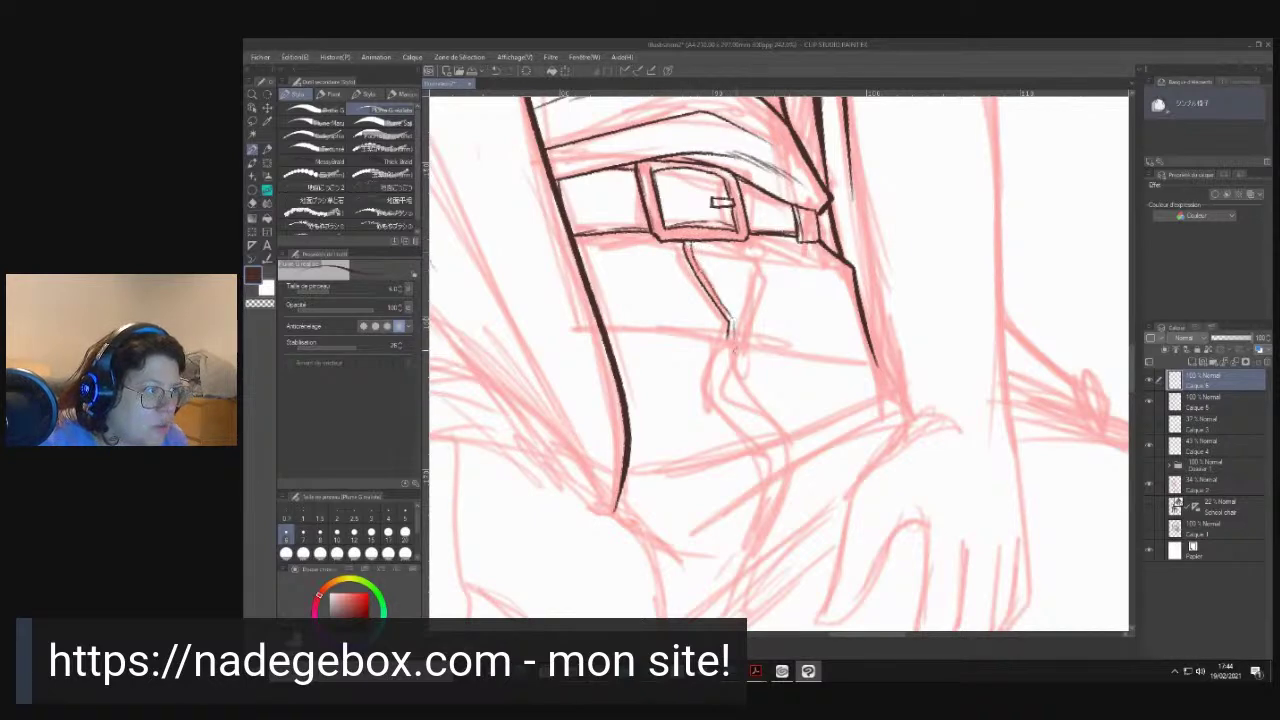
pyautogui.moveTo(735, 240)
pyautogui.mouseDown()
pyautogui.moveTo(762, 268)
pyautogui.moveTo(782, 352)
pyautogui.mouseUp()
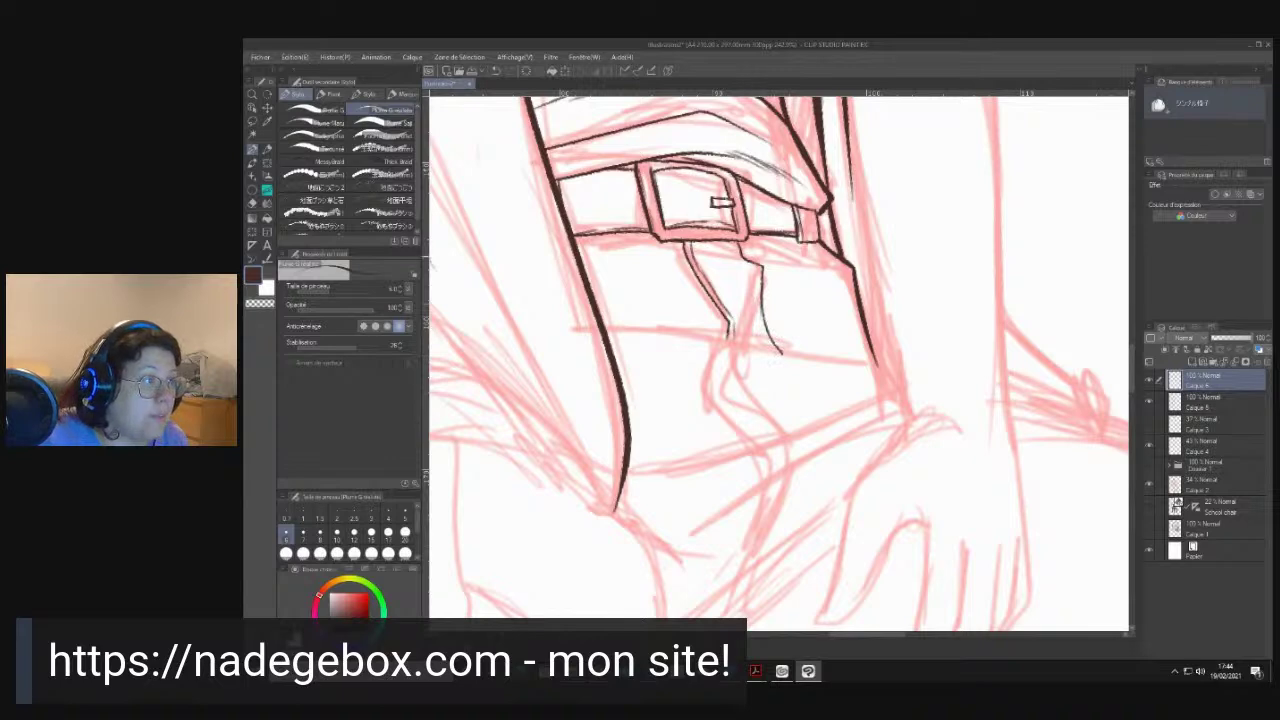
pyautogui.moveTo(842, 267); pyautogui.dragTo(632, 244)
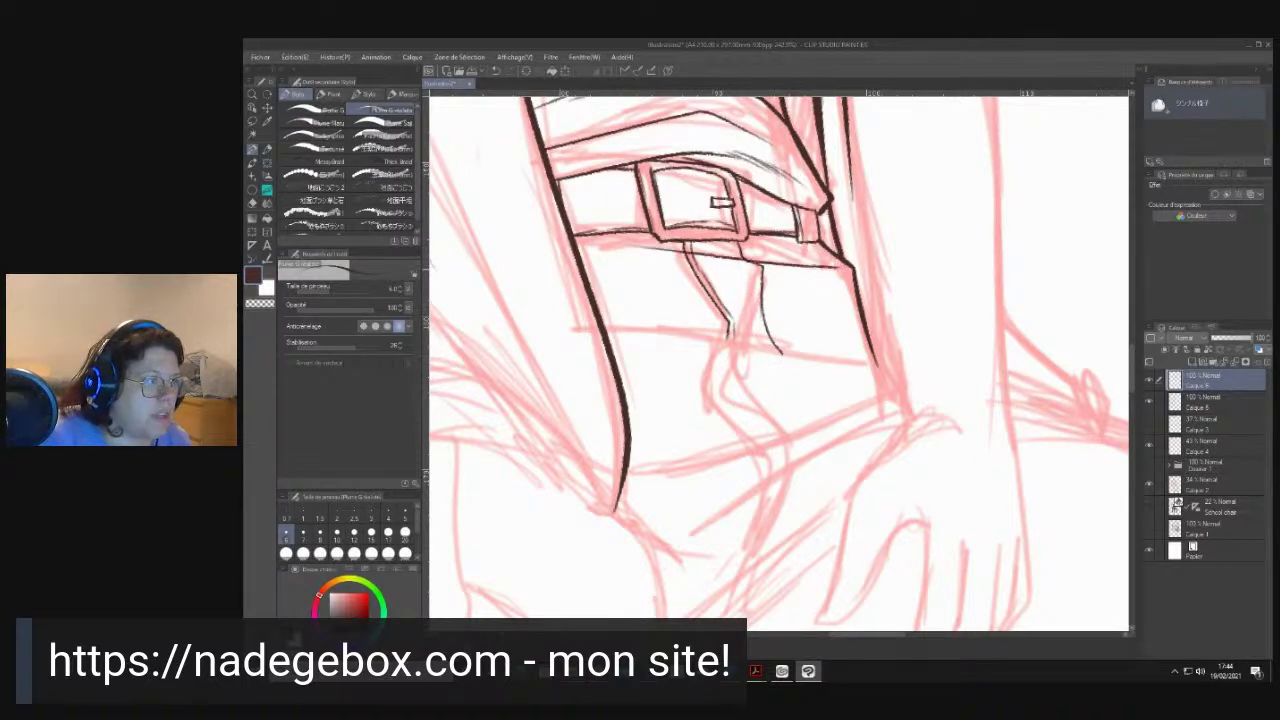
# - Ink the left part of the waistband line and the fold line below it, hooking it down at the trousers' right outline
pyautogui.moveTo(768, 268); pyautogui.dragTo(572, 262)
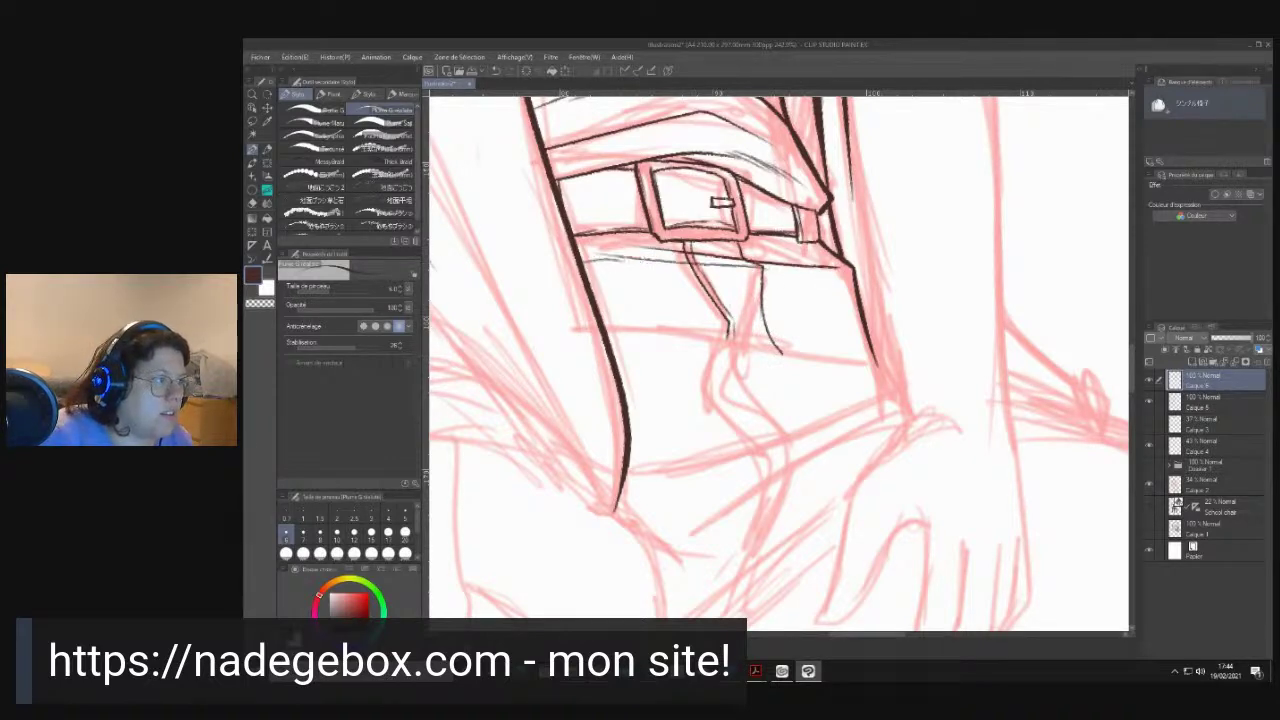
pyautogui.moveTo(772, 400); pyautogui.dragTo(742, 333)
pyautogui.moveTo(846, 295)
pyautogui.mouseDown()
pyautogui.moveTo(626, 263)
pyautogui.moveTo(851, 297)
pyautogui.moveTo(870, 318)
pyautogui.mouseUp()
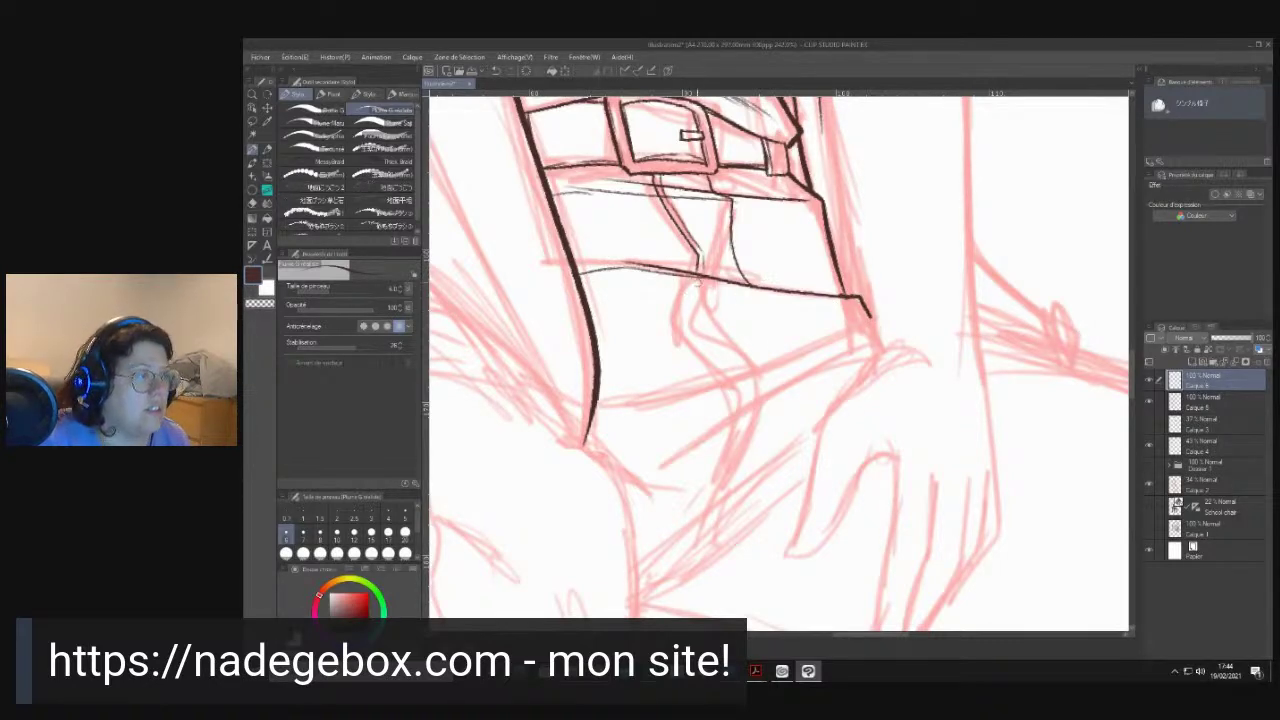
# - Ink both wavy fly fold lines downward from the crosswise fold line to a tapering end at the crotch
pyautogui.moveTo(692, 281)
pyautogui.mouseDown()
pyautogui.moveTo(702, 364)
pyautogui.moveTo(732, 387)
pyautogui.mouseUp()
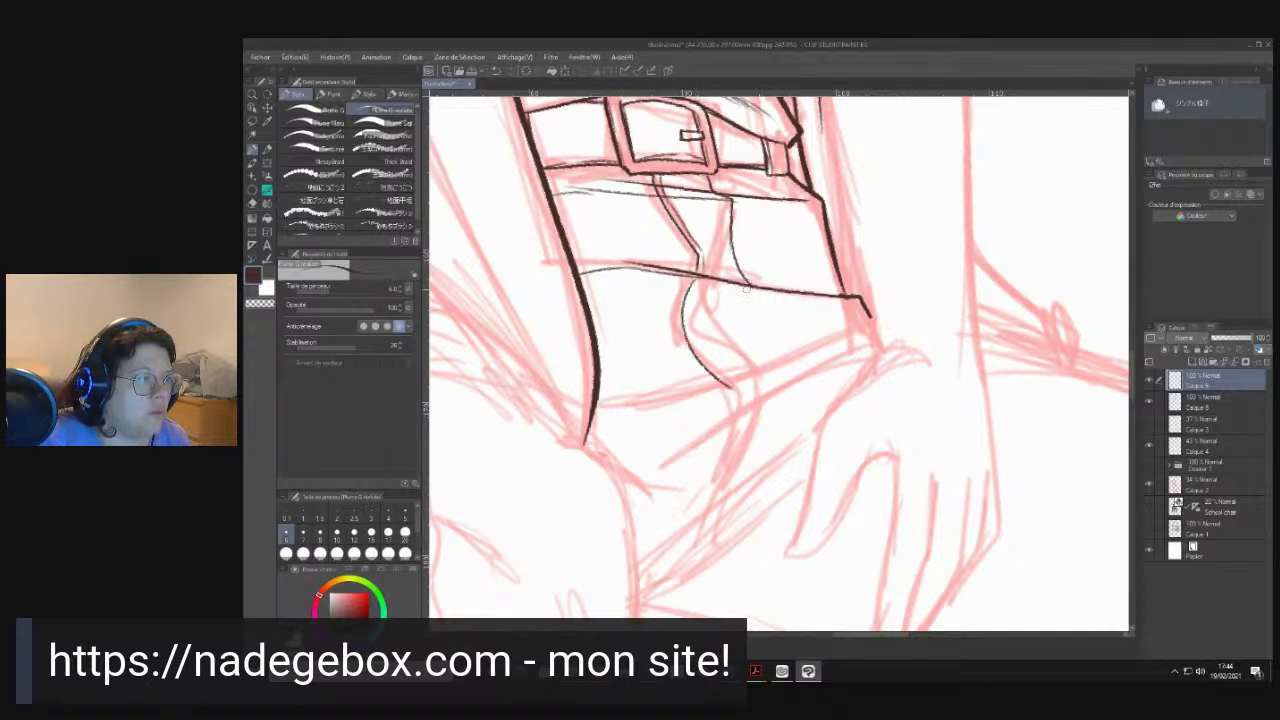
pyautogui.moveTo(748, 294)
pyautogui.mouseDown()
pyautogui.moveTo(742, 340)
pyautogui.moveTo(770, 390)
pyautogui.moveTo(733, 411)
pyautogui.mouseUp()
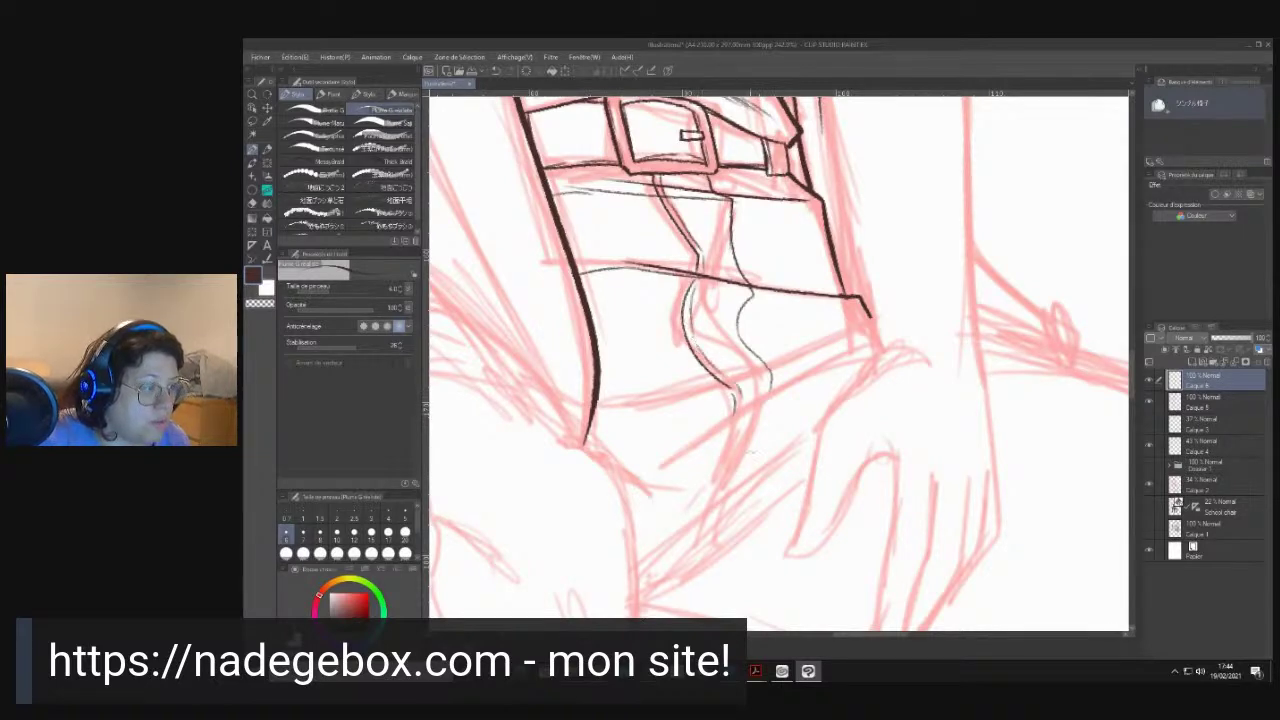
pyautogui.moveTo(768, 394); pyautogui.dragTo(740, 488)
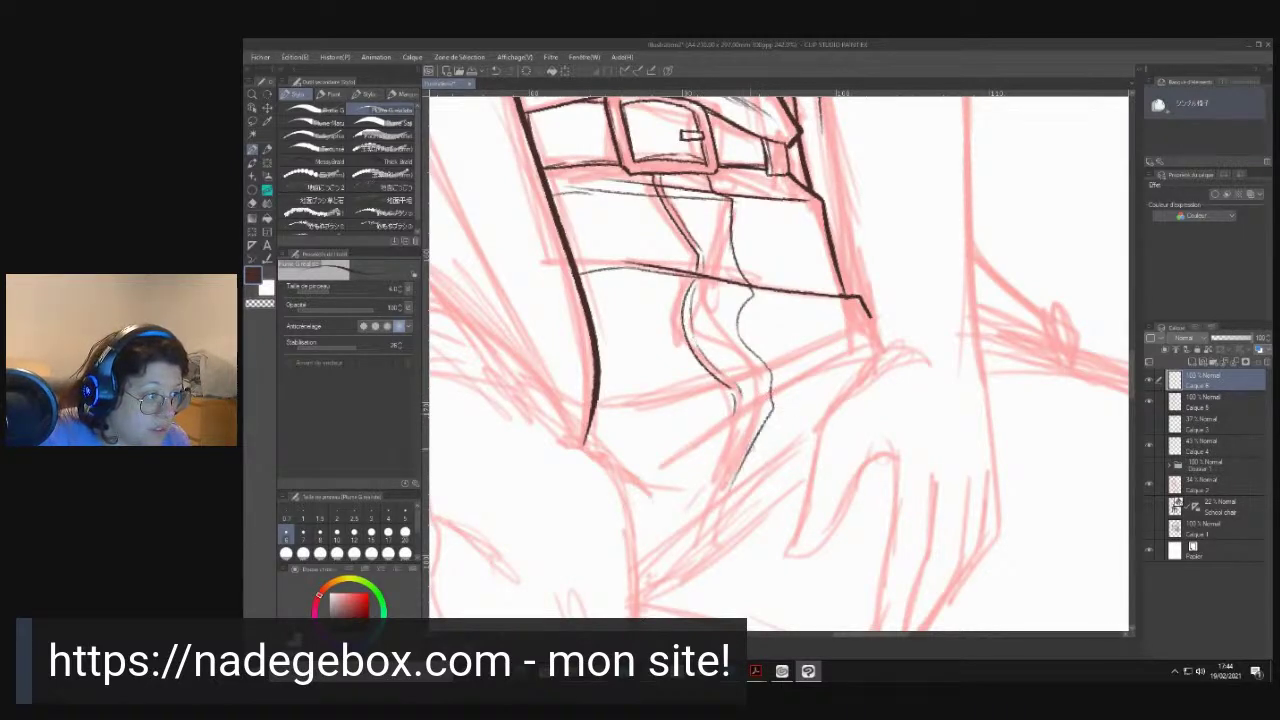
pyautogui.moveTo(736, 410)
pyautogui.mouseDown()
pyautogui.moveTo(717, 503)
pyautogui.moveTo(732, 446)
pyautogui.moveTo(722, 494)
pyautogui.mouseUp()
# - Ink the diagonal crease lines across the lap, from the trousers' right outline down toward the jacket edge
pyautogui.moveTo(871, 324)
pyautogui.mouseDown()
pyautogui.moveTo(615, 415)
pyautogui.moveTo(592, 403)
pyautogui.moveTo(831, 322)
pyautogui.mouseUp()
pyautogui.moveTo(778, 358)
pyautogui.mouseDown()
pyautogui.moveTo(839, 321)
pyautogui.moveTo(860, 354)
pyautogui.moveTo(634, 476)
pyautogui.mouseUp()
pyautogui.hotkey('ctrl', 'z')
pyautogui.moveTo(874, 354)
pyautogui.mouseDown()
pyautogui.moveTo(692, 446)
pyautogui.moveTo(628, 460)
pyautogui.mouseUp()
pyautogui.moveTo(706, 427); pyautogui.dragTo(596, 456)
# - Review the inked line art of the whole figure with the red sketch hidden and show the sketch again
pyautogui.moveTo(771, 250); pyautogui.dragTo(803, 527)
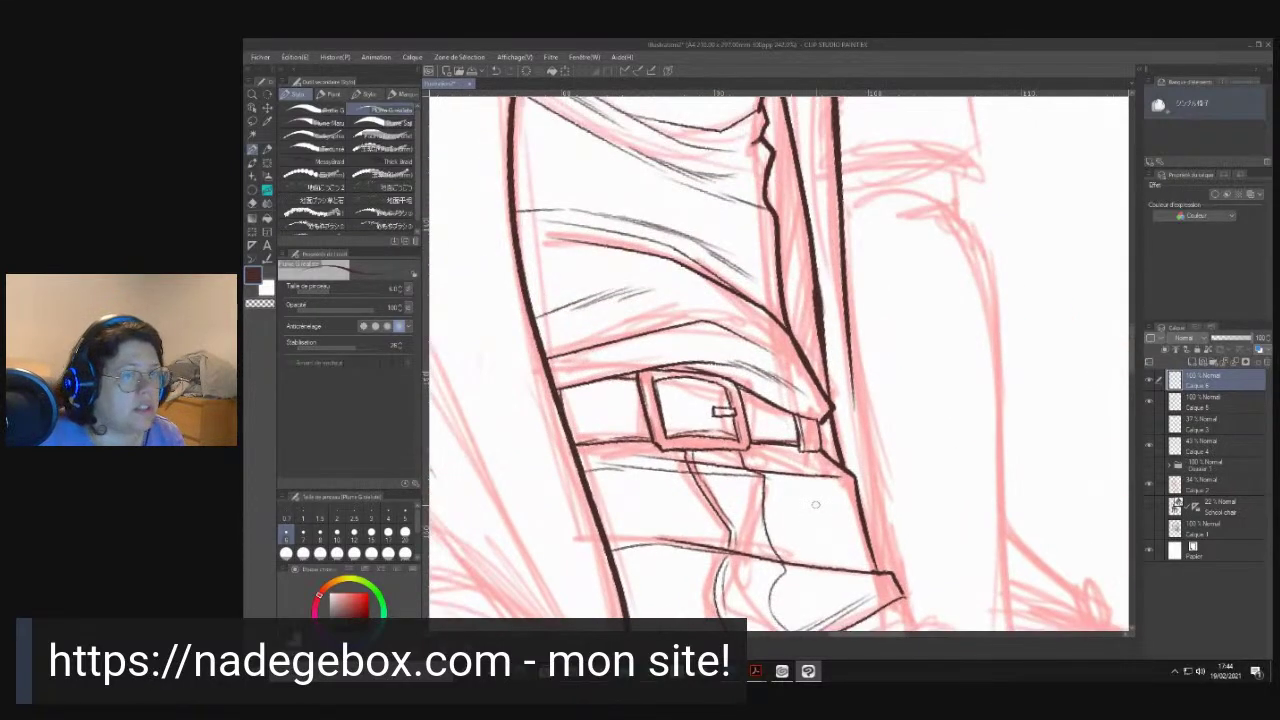
pyautogui.scroll(-1, 719, 448)
pyautogui.scroll(-4, 752, 396)
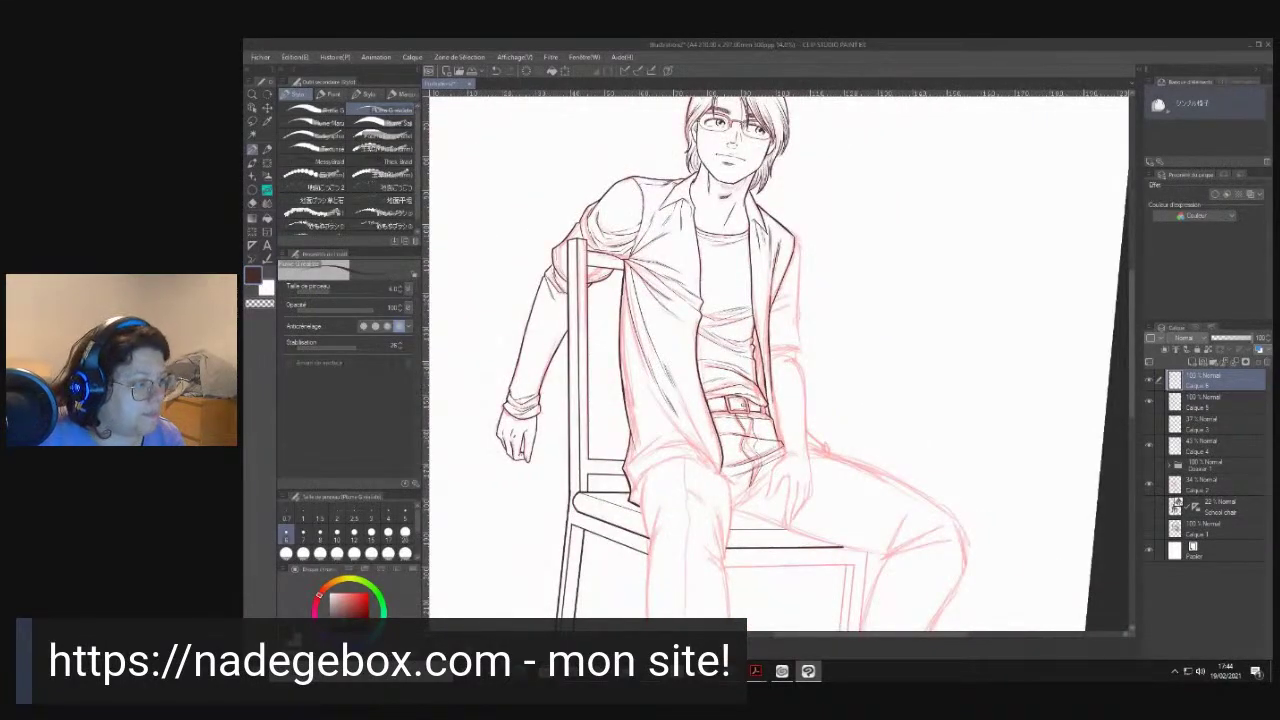
pyautogui.press('-')
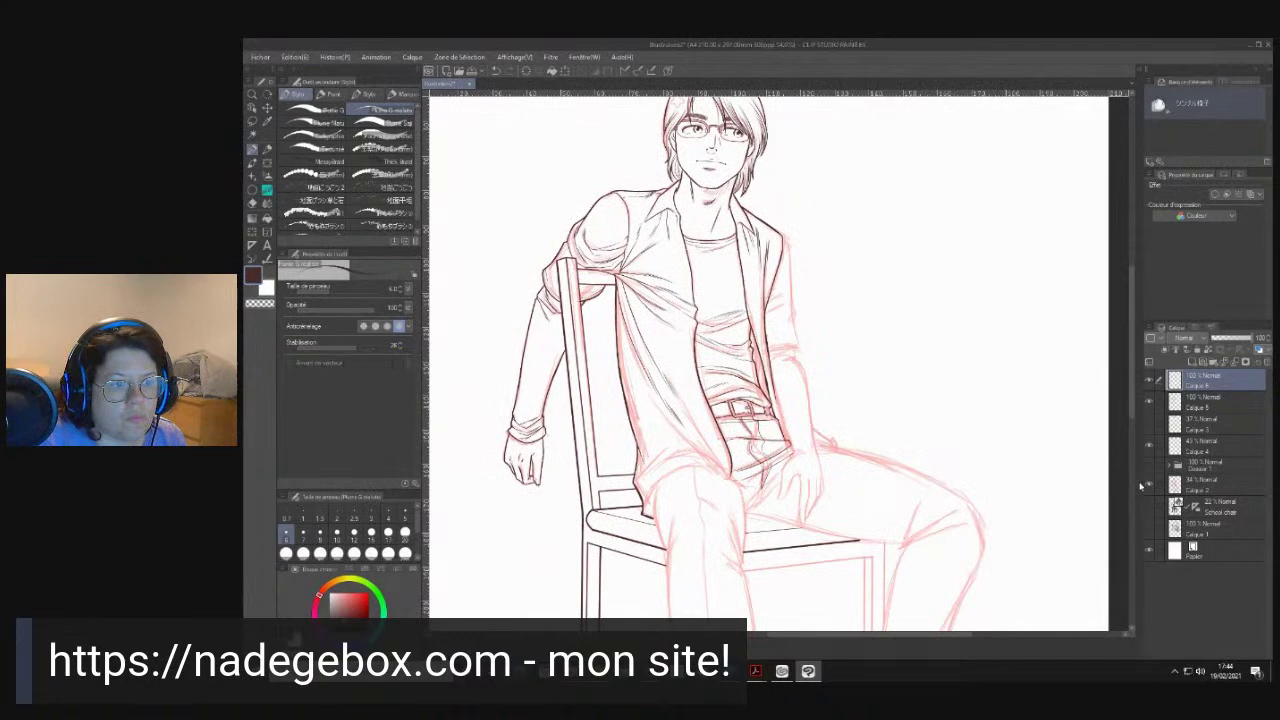
pyautogui.click(1149, 447)
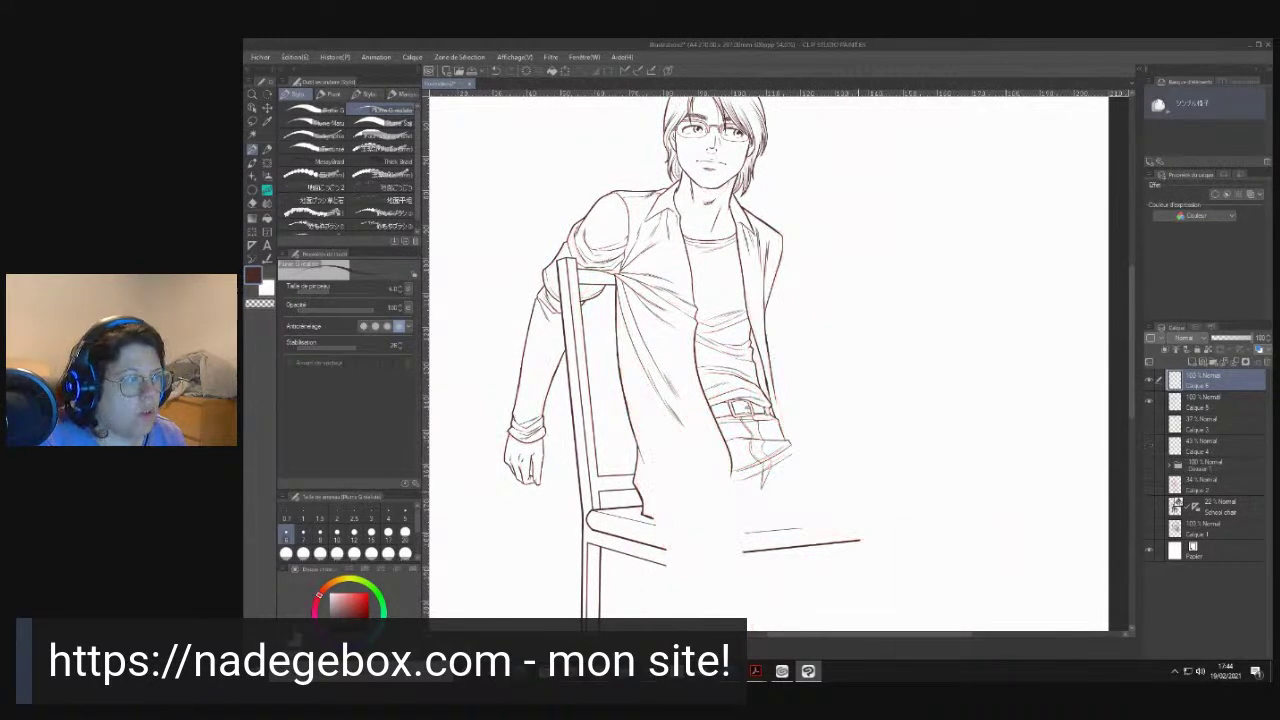
pyautogui.hotkey('ctrl', '-')
pyautogui.hotkey('ctrl', '-')
pyautogui.hotkey('ctrl', '-')
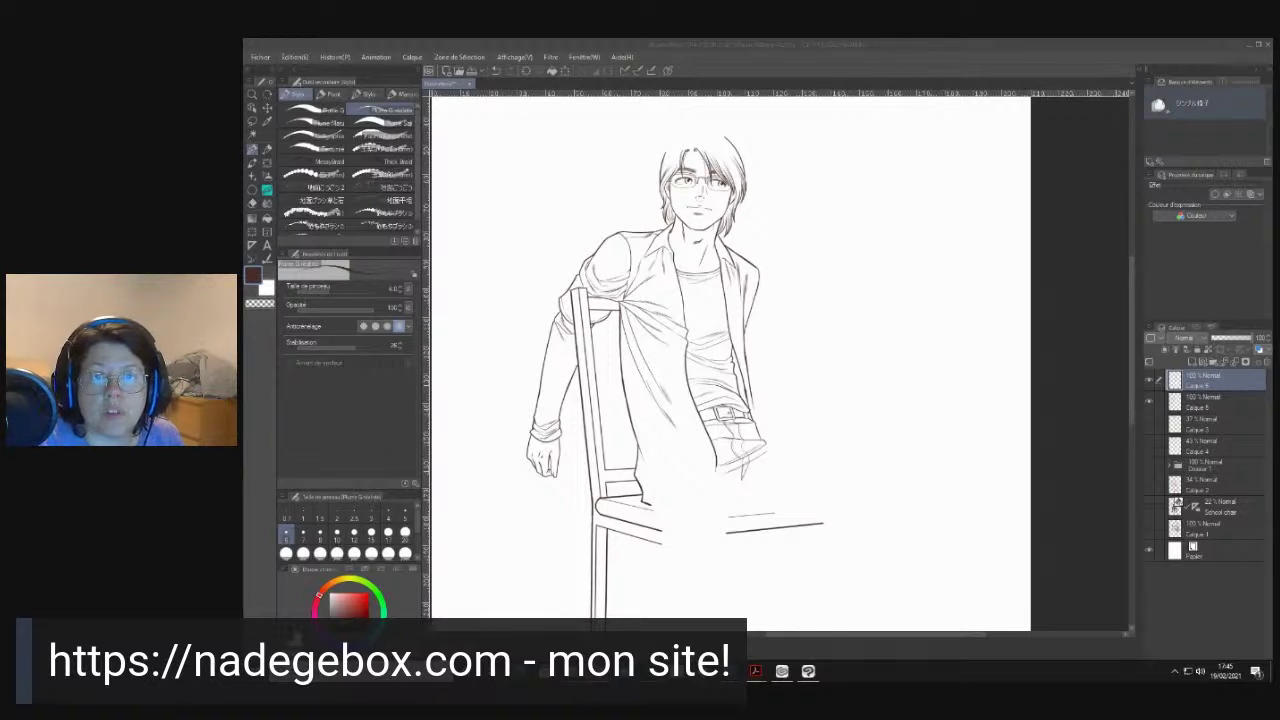
pyautogui.click(894, 46)
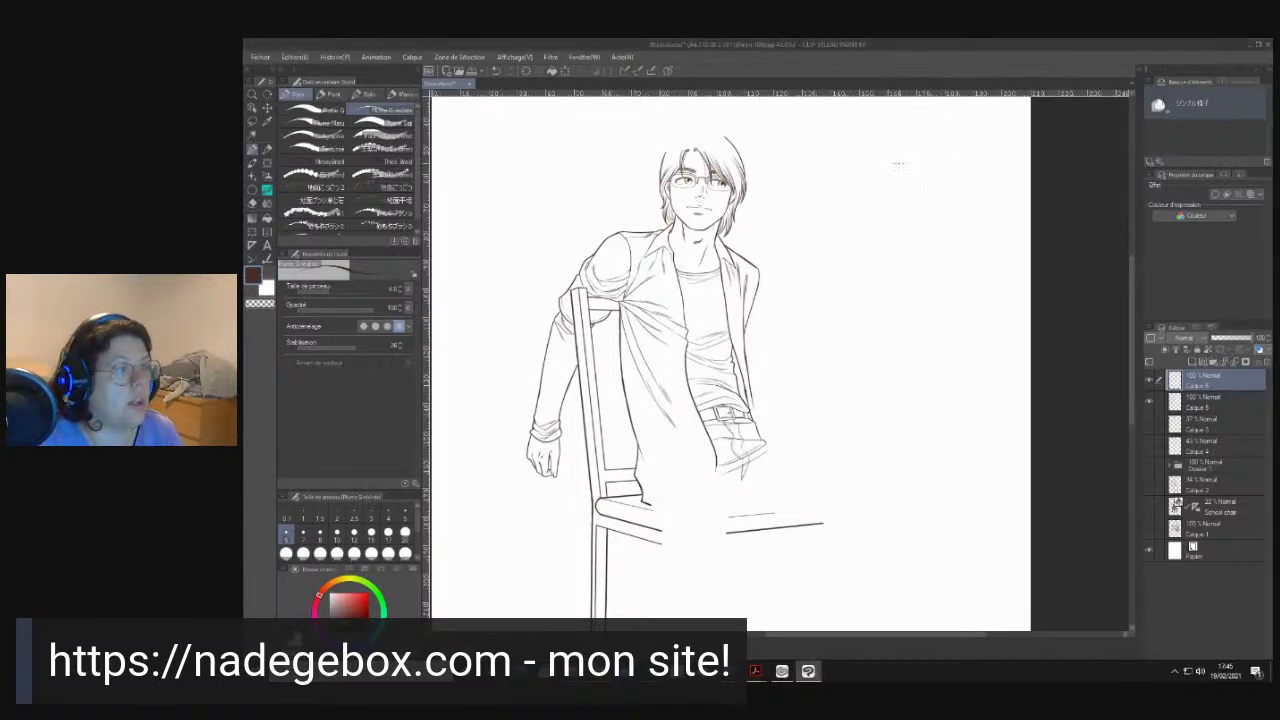
pyautogui.click(1149, 486)
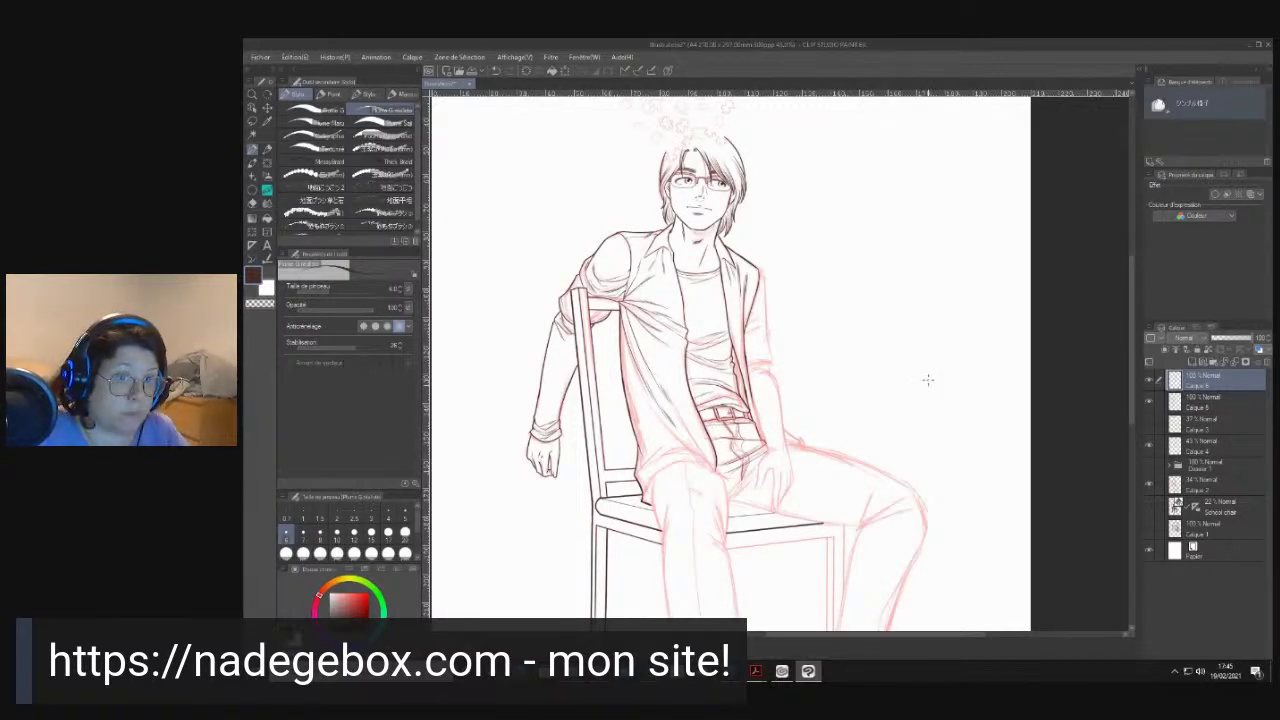
pyautogui.scroll(5, 742, 305)
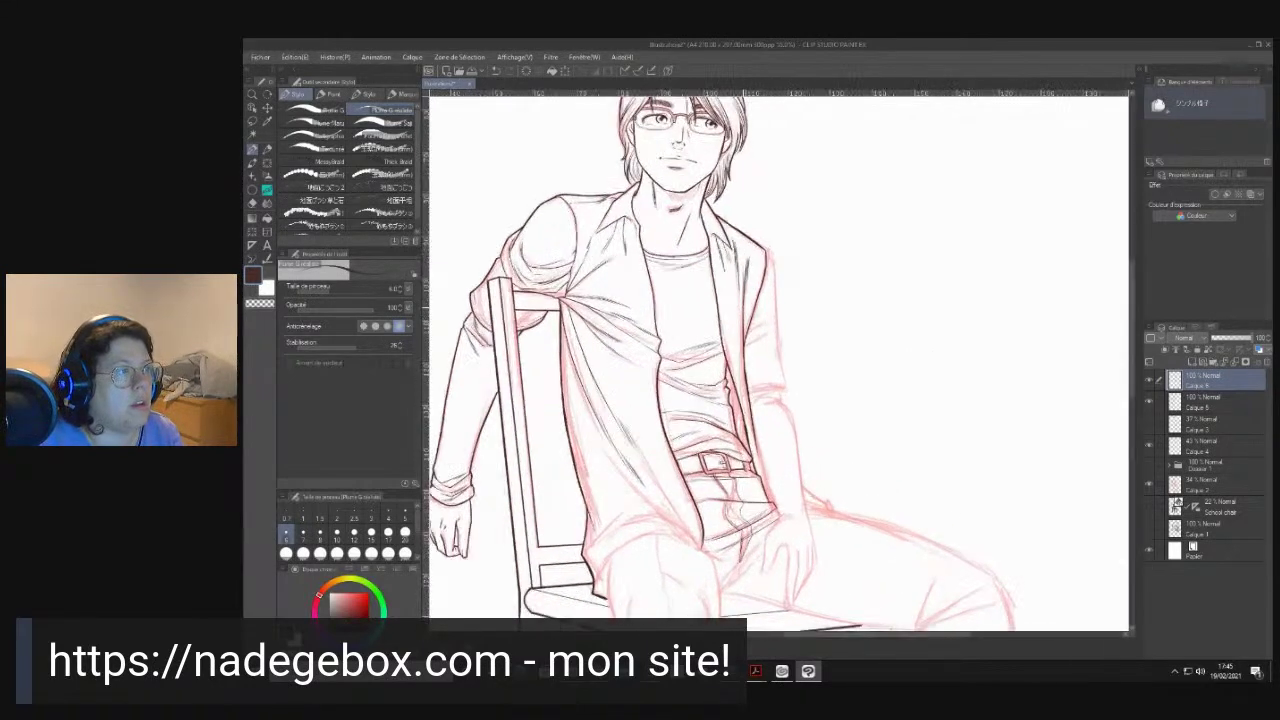
pyautogui.scroll(2, 739, 298)
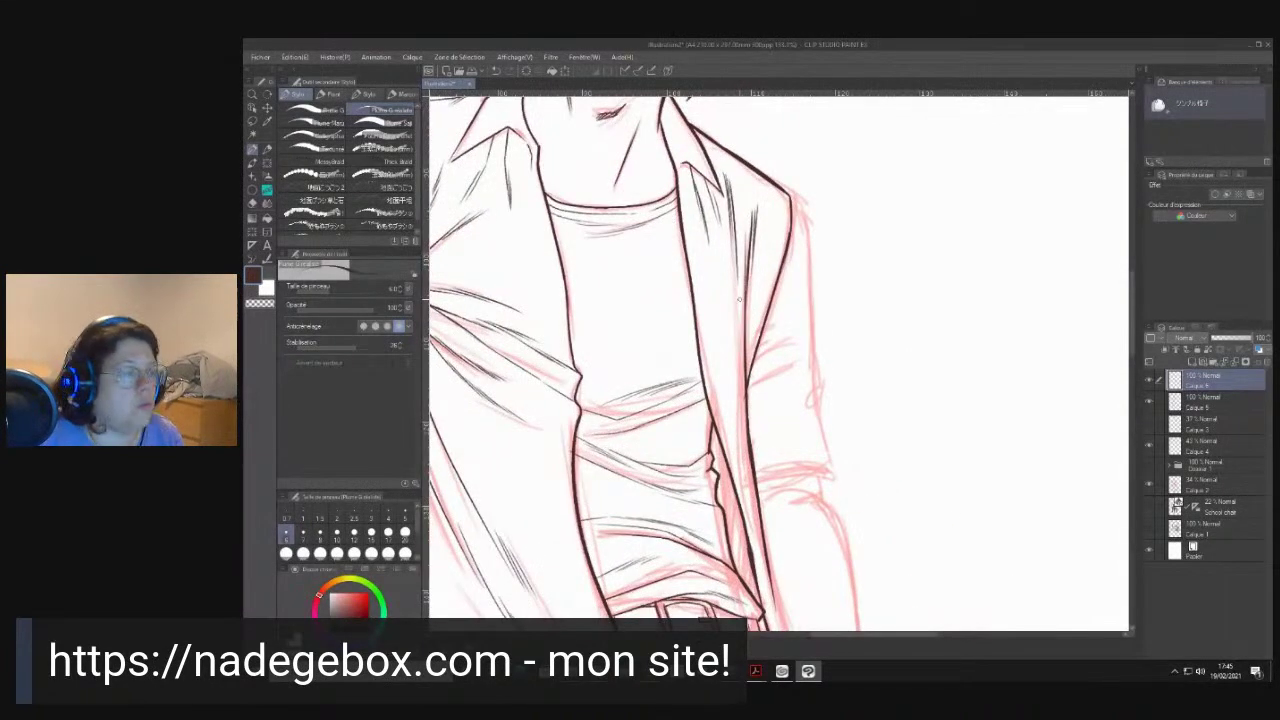
pyautogui.moveTo(681, 421); pyautogui.dragTo(849, 197)
pyautogui.moveTo(690, 603); pyautogui.dragTo(654, 344)
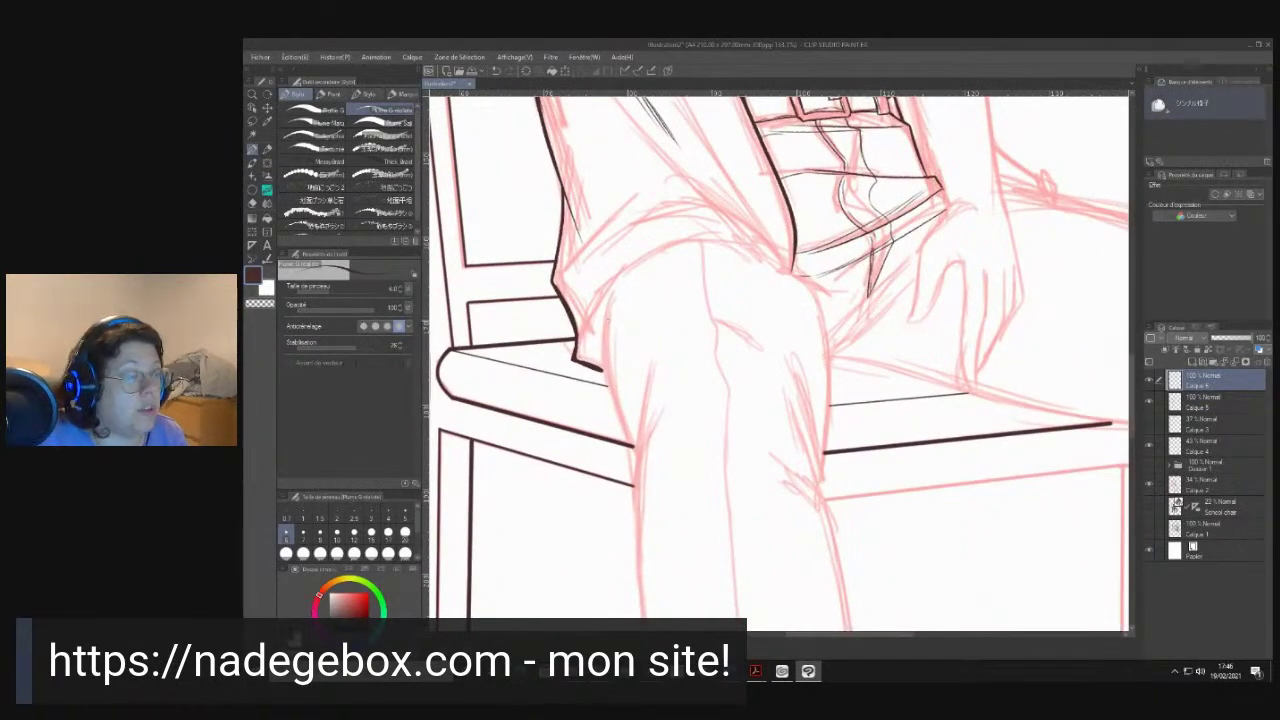
pyautogui.click(337, 532)
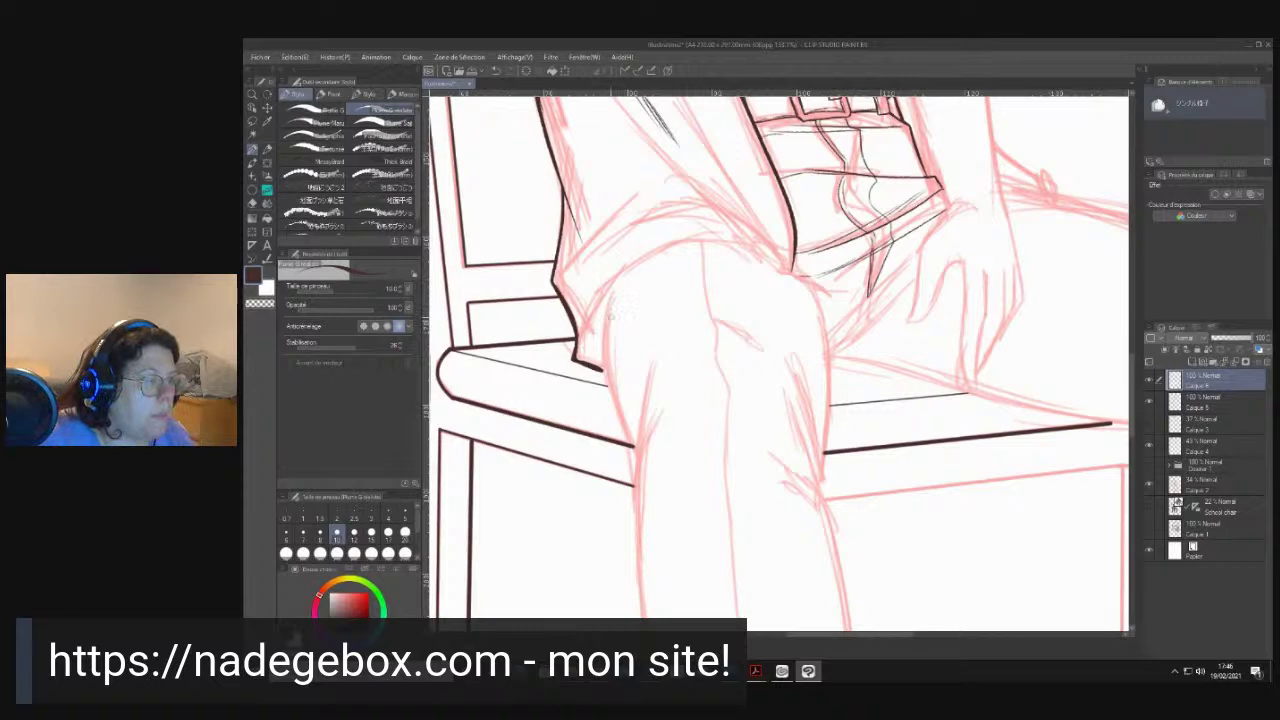
pyautogui.scroll(1, 610, 316)
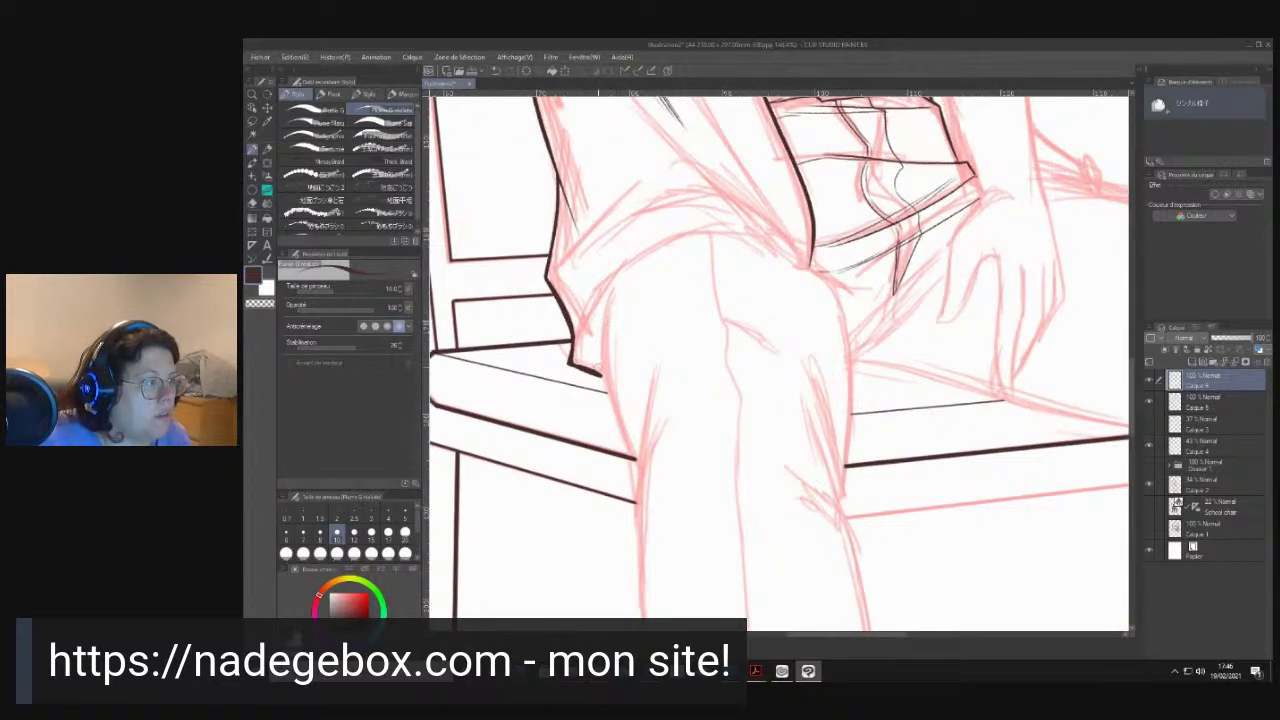
pyautogui.moveTo(607, 302); pyautogui.dragTo(603, 370)
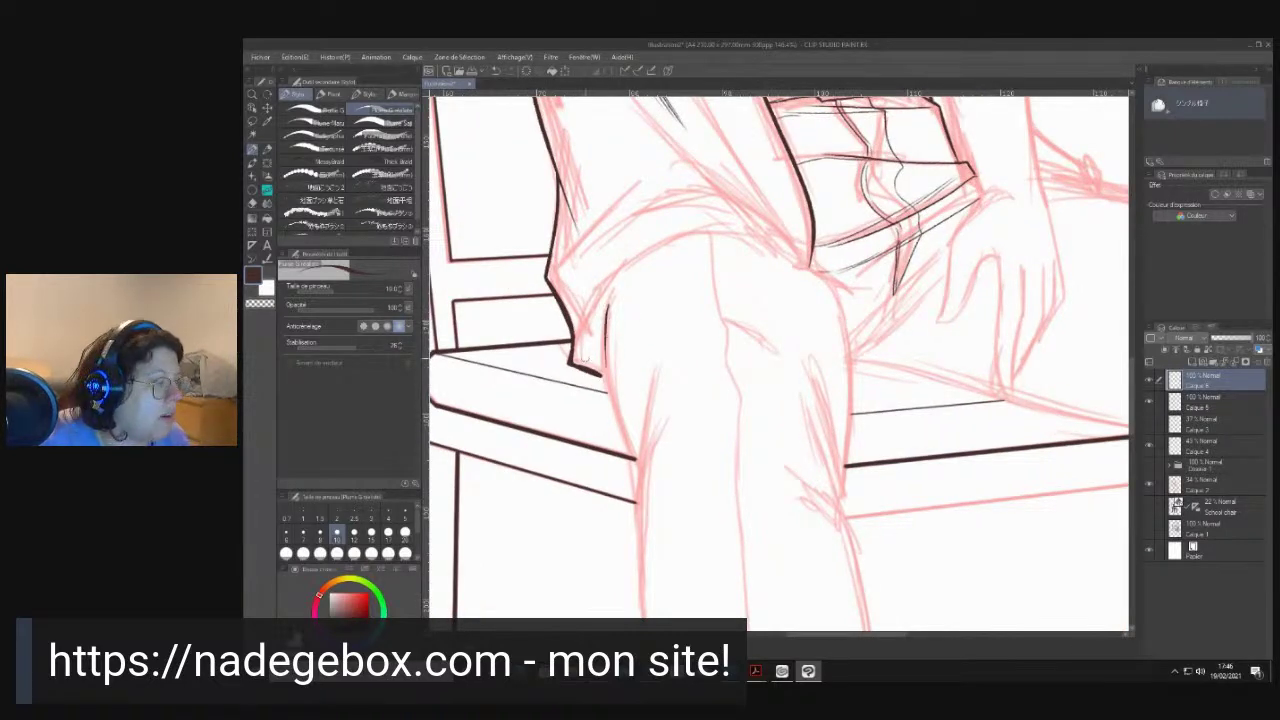
pyautogui.hotkey('ctrl', 'z')
# - Set the pen size to 17 and ink the front knee's left outline down to the seat edge, with fold strokes at its lower end
pyautogui.click(388, 530)
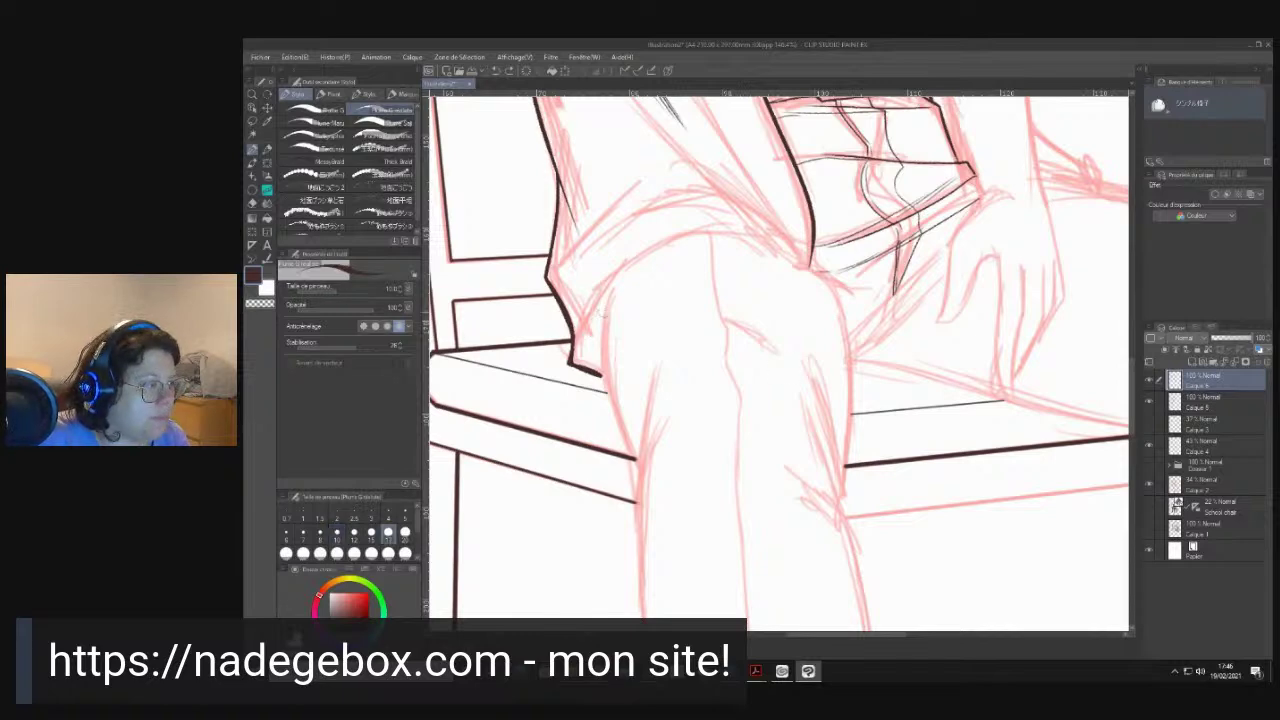
pyautogui.moveTo(610, 294)
pyautogui.mouseDown()
pyautogui.moveTo(600, 361)
pyautogui.moveTo(610, 297)
pyautogui.moveTo(636, 460)
pyautogui.mouseUp()
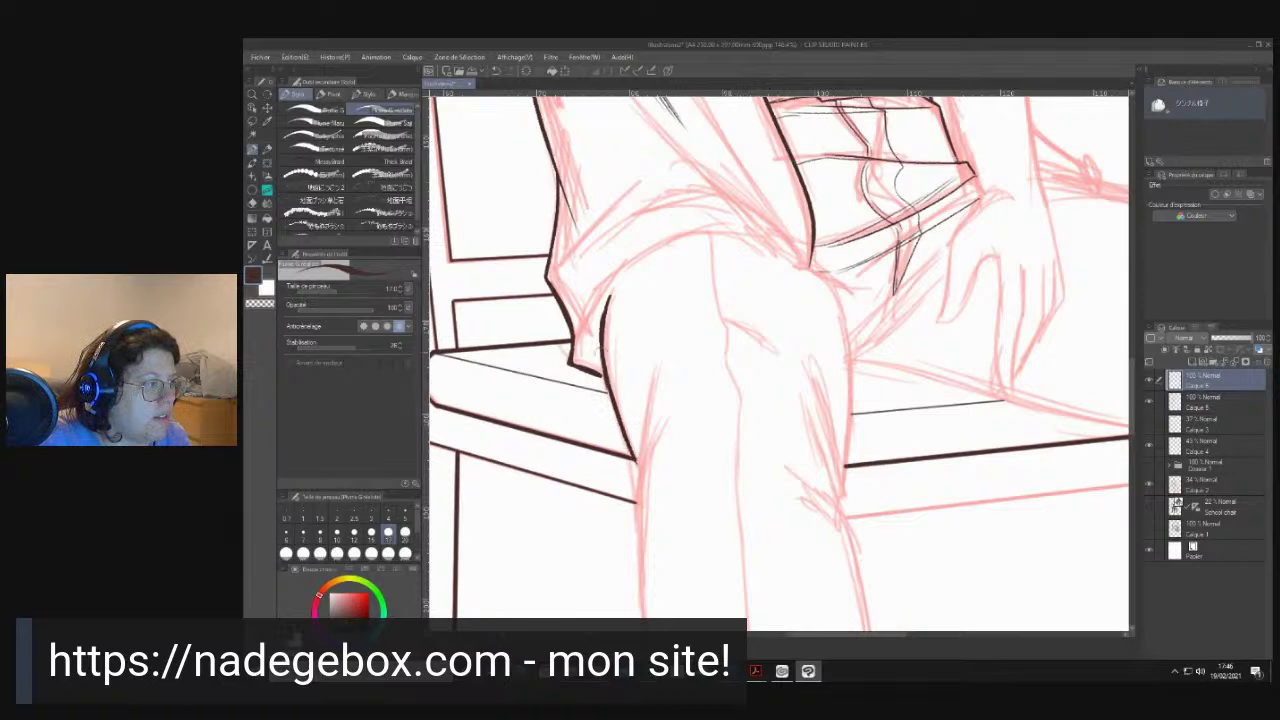
pyautogui.moveTo(610, 290); pyautogui.dragTo(604, 312)
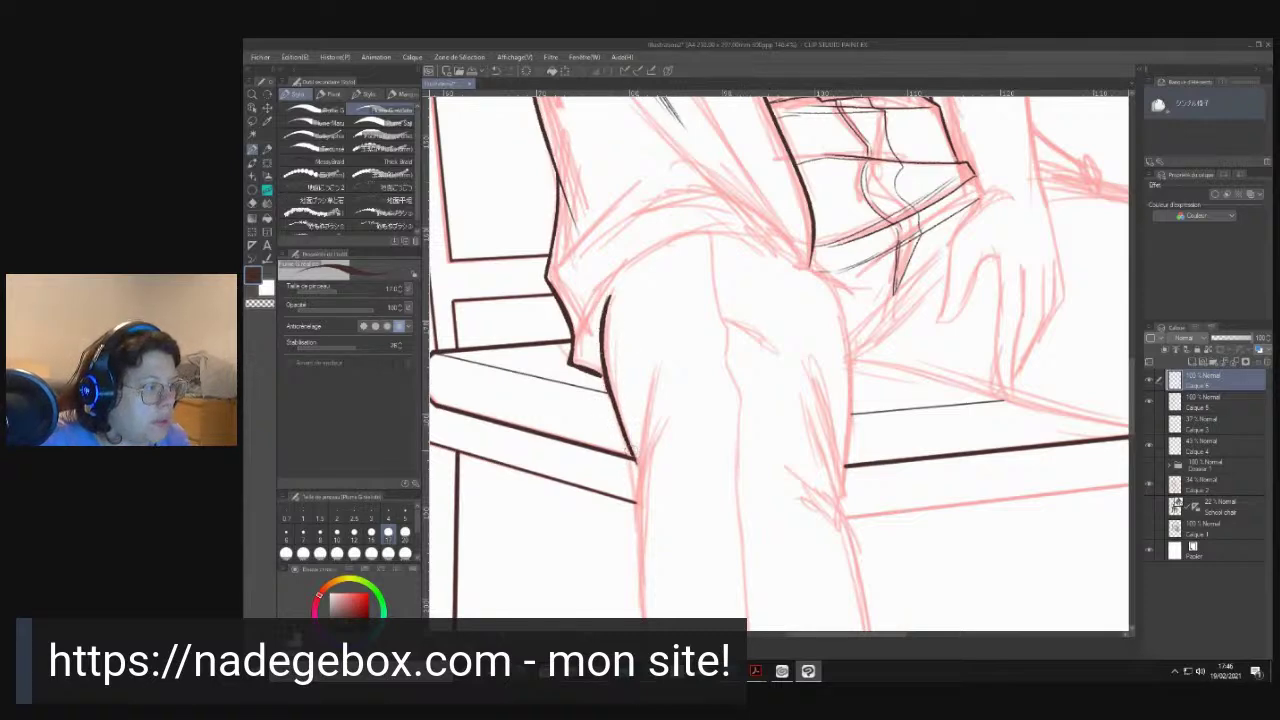
pyautogui.moveTo(637, 464); pyautogui.dragTo(678, 346)
pyautogui.moveTo(633, 478); pyautogui.dragTo(686, 406)
pyautogui.moveTo(660, 440); pyautogui.dragTo(704, 382)
# - Ink the leg's left outline just below the seat edge and add short fold strokes fanning inward from it
pyautogui.scroll(-5, 634, 274)
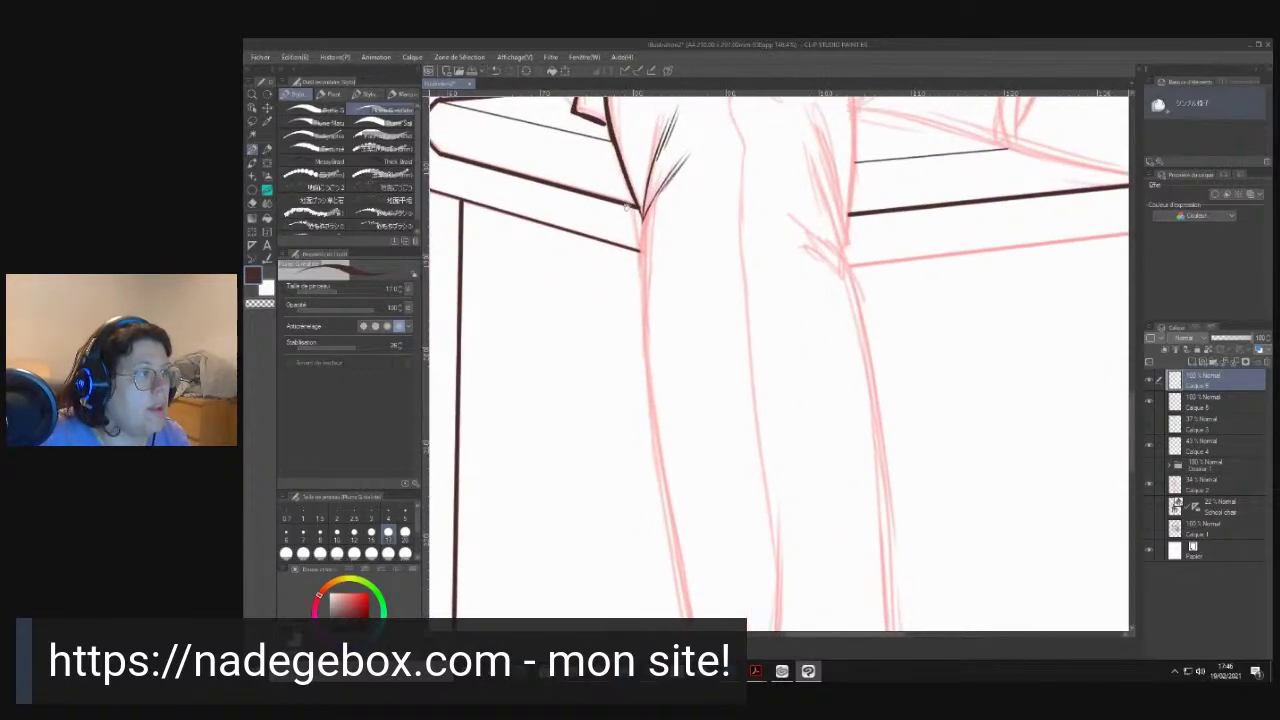
pyautogui.moveTo(646, 208)
pyautogui.mouseDown()
pyautogui.moveTo(643, 308)
pyautogui.moveTo(655, 221)
pyautogui.mouseUp()
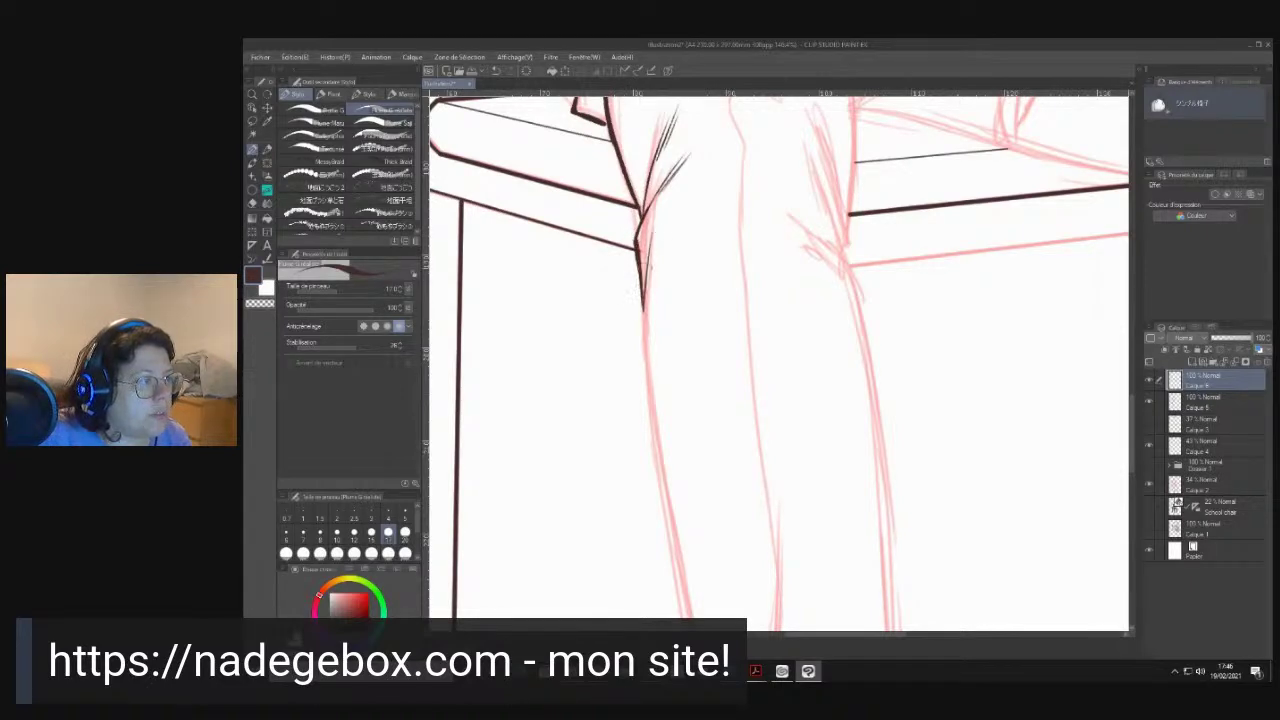
pyautogui.moveTo(640, 298); pyautogui.dragTo(656, 218)
pyautogui.moveTo(648, 266); pyautogui.dragTo(670, 196)
pyautogui.moveTo(658, 244); pyautogui.dragTo(670, 202)
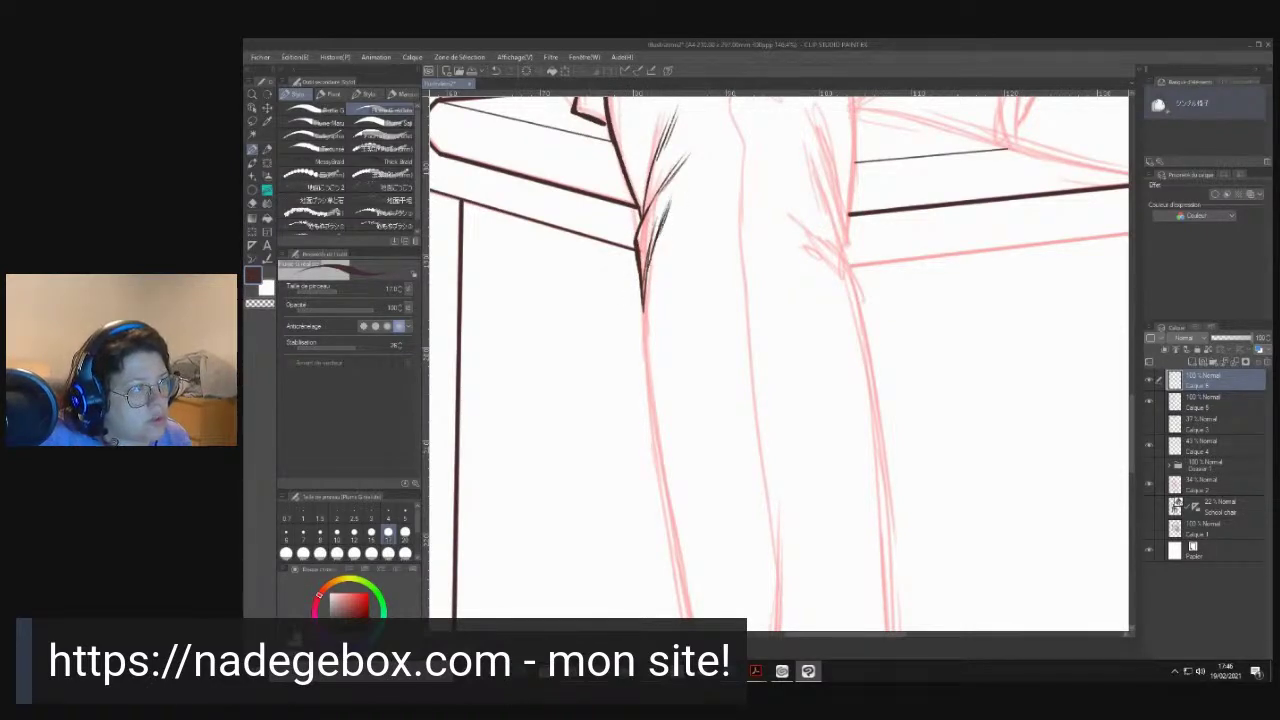
# - Ink the front leg's left outline from below the seat down along the upper shin with overlapping strokes
pyautogui.moveTo(642, 262); pyautogui.dragTo(652, 405)
pyautogui.moveTo(644, 345); pyautogui.dragTo(652, 442)
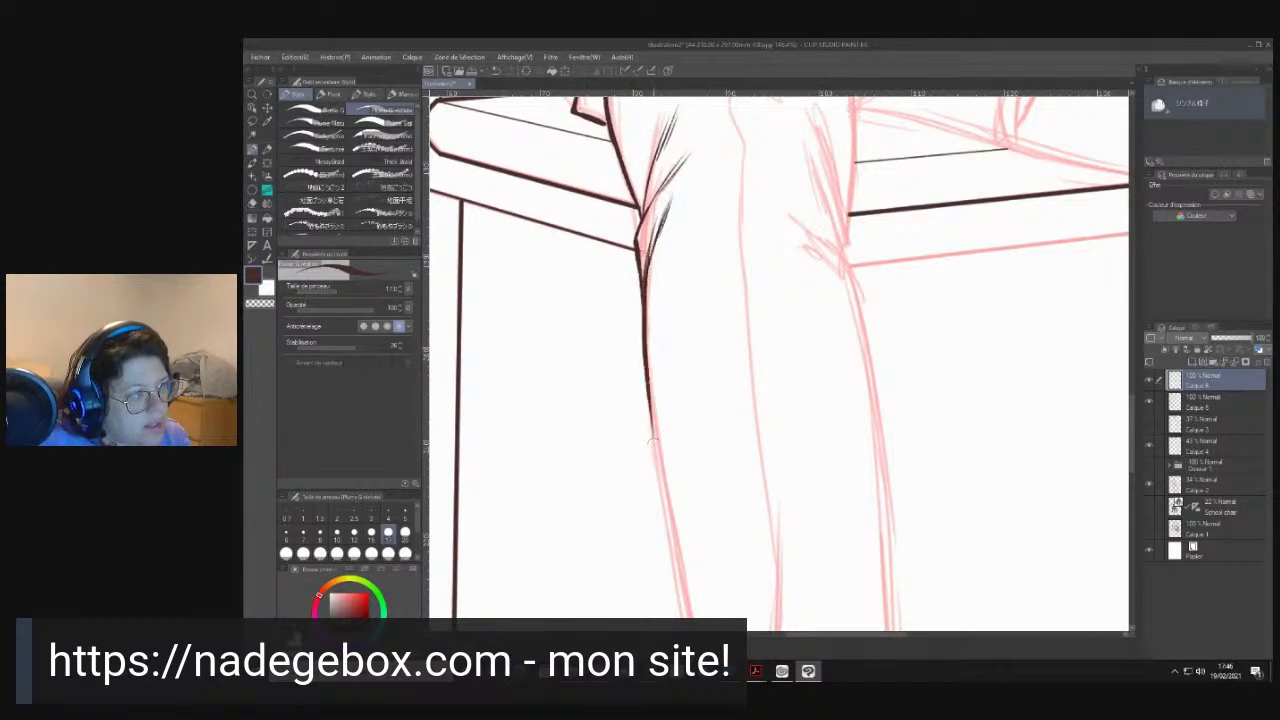
pyautogui.moveTo(648, 365); pyautogui.dragTo(664, 505)
pyautogui.moveTo(652, 400); pyautogui.dragTo(676, 544)
pyautogui.moveTo(660, 465); pyautogui.dragTo(674, 550)
# - Continue the front leg's left outline down the calf toward the ankle, thickening it with overlapping strokes
pyautogui.moveTo(636, 590)
pyautogui.mouseDown()
pyautogui.moveTo(593, 330)
pyautogui.moveTo(646, 405)
pyautogui.mouseUp()
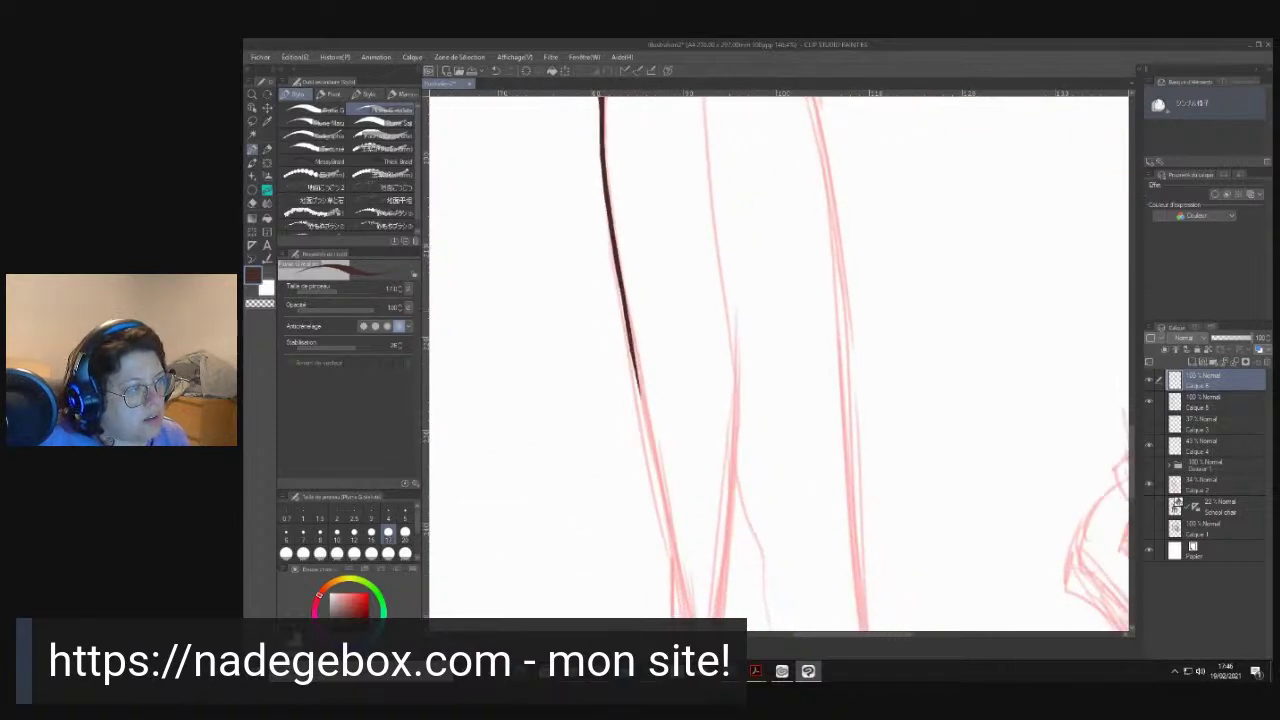
pyautogui.moveTo(626, 290); pyautogui.dragTo(646, 426)
pyautogui.moveTo(634, 350); pyautogui.dragTo(650, 444)
pyautogui.moveTo(636, 384); pyautogui.dragTo(675, 514)
pyautogui.moveTo(652, 446); pyautogui.dragTo(672, 532)
pyautogui.moveTo(648, 416); pyautogui.dragTo(680, 565)
pyautogui.moveTo(656, 468); pyautogui.dragTo(684, 578)
pyautogui.moveTo(664, 508); pyautogui.dragTo(684, 588)
# - Extend the trouser leg's left outline with the pen down to the ankle, just above the shoe
pyautogui.press('e')
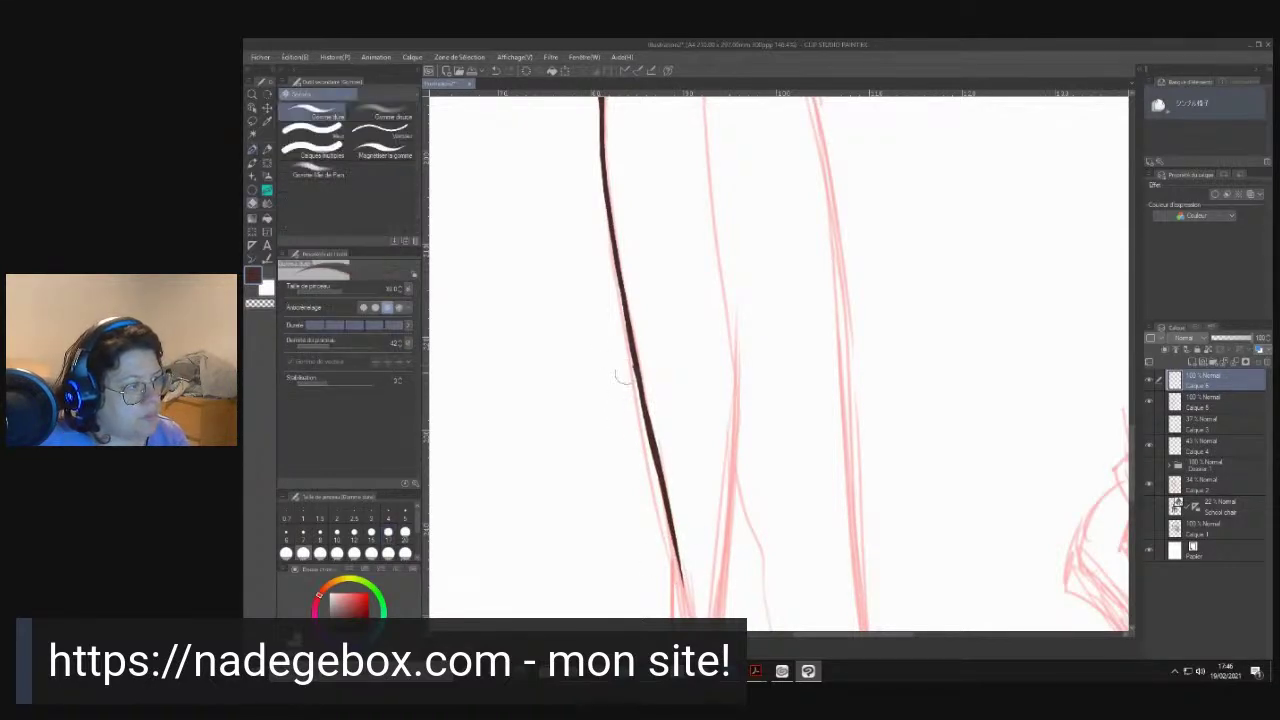
pyautogui.press('p')
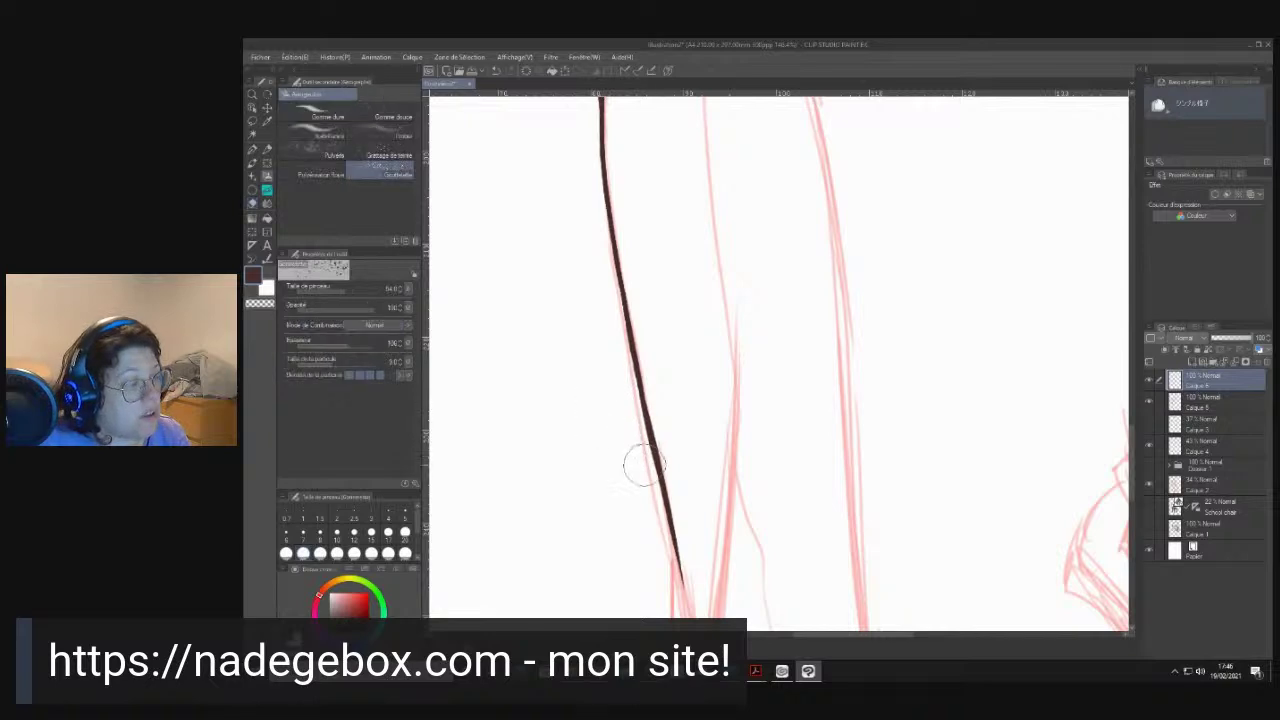
pyautogui.press('p')
pyautogui.scroll(-3, 629, 457)
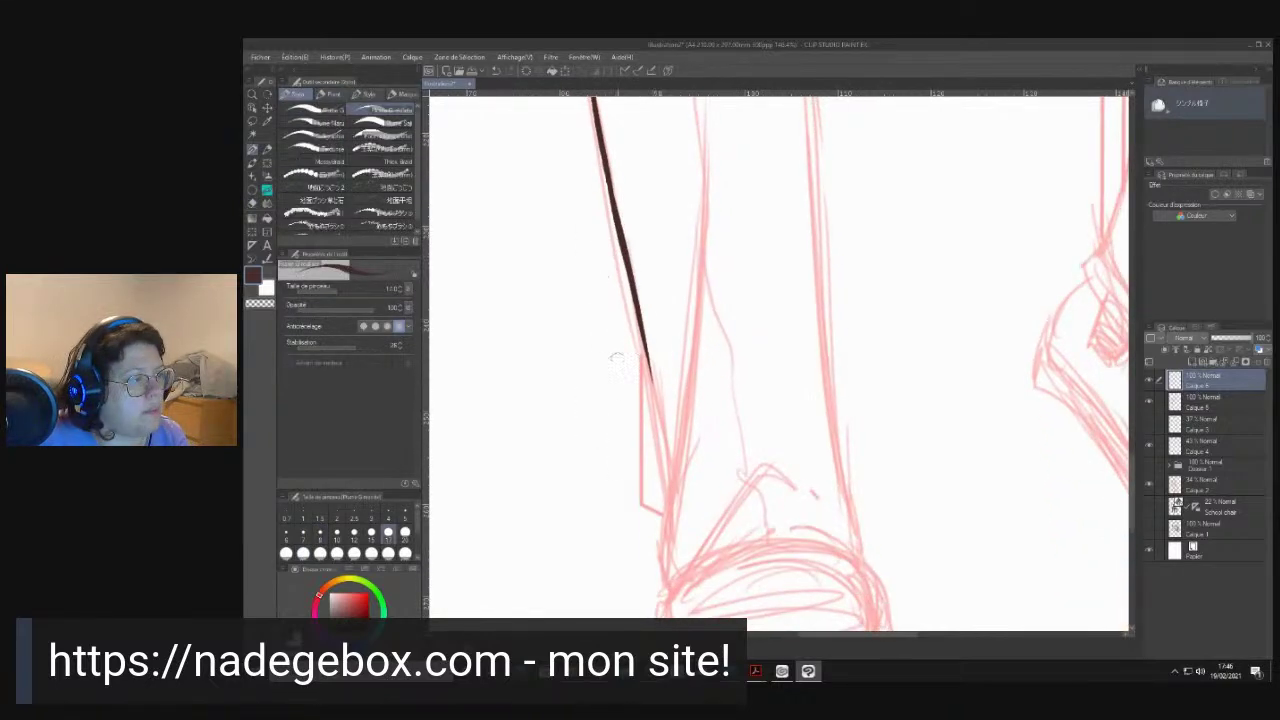
pyautogui.moveTo(641, 342); pyautogui.dragTo(662, 488)
pyautogui.moveTo(652, 410); pyautogui.dragTo(662, 516)
# - On a rotated canvas, ink the long fold line rising from the ankle and the short hem edge down to the shoe
pyautogui.hotkey('shift', 'space')
pyautogui.moveTo(658, 337); pyautogui.dragTo(734, 284)
pyautogui.moveTo(712, 311)
pyautogui.mouseDown()
pyautogui.moveTo(704, 354)
pyautogui.moveTo(578, 430)
pyautogui.moveTo(811, 247)
pyautogui.moveTo(862, 228)
pyautogui.mouseUp()
pyautogui.moveTo(798, 273); pyautogui.dragTo(890, 204)
pyautogui.moveTo(826, 254); pyautogui.dragTo(896, 200)
pyautogui.moveTo(722, 332); pyautogui.dragTo(820, 257)
pyautogui.moveTo(620, 398)
pyautogui.mouseDown()
pyautogui.moveTo(556, 444)
pyautogui.moveTo(525, 490)
pyautogui.mouseUp()
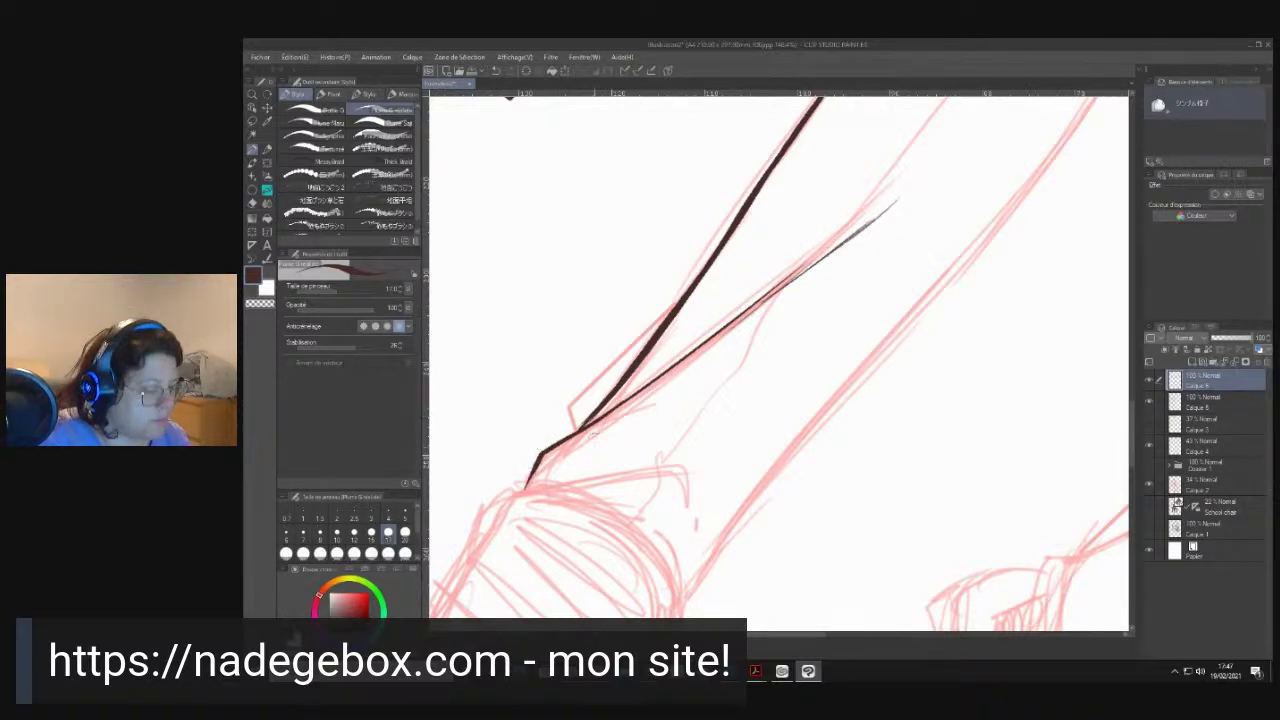
# - Ink the centre seam from the top of the front knee down to about seat level
pyautogui.press('r')
pyautogui.moveTo(697, 480)
pyautogui.mouseDown()
pyautogui.moveTo(714, 349)
pyautogui.moveTo(697, 508)
pyautogui.moveTo(809, 512)
pyautogui.moveTo(790, 517)
pyautogui.moveTo(751, 457)
pyautogui.moveTo(773, 210)
pyautogui.moveTo(743, 348)
pyautogui.moveTo(733, 505)
pyautogui.mouseUp()
pyautogui.press('p')
pyautogui.moveTo(708, 345); pyautogui.dragTo(691, 500)
pyautogui.moveTo(691, 278)
pyautogui.mouseDown()
pyautogui.moveTo(674, 497)
pyautogui.moveTo(646, 491)
pyautogui.mouseUp()
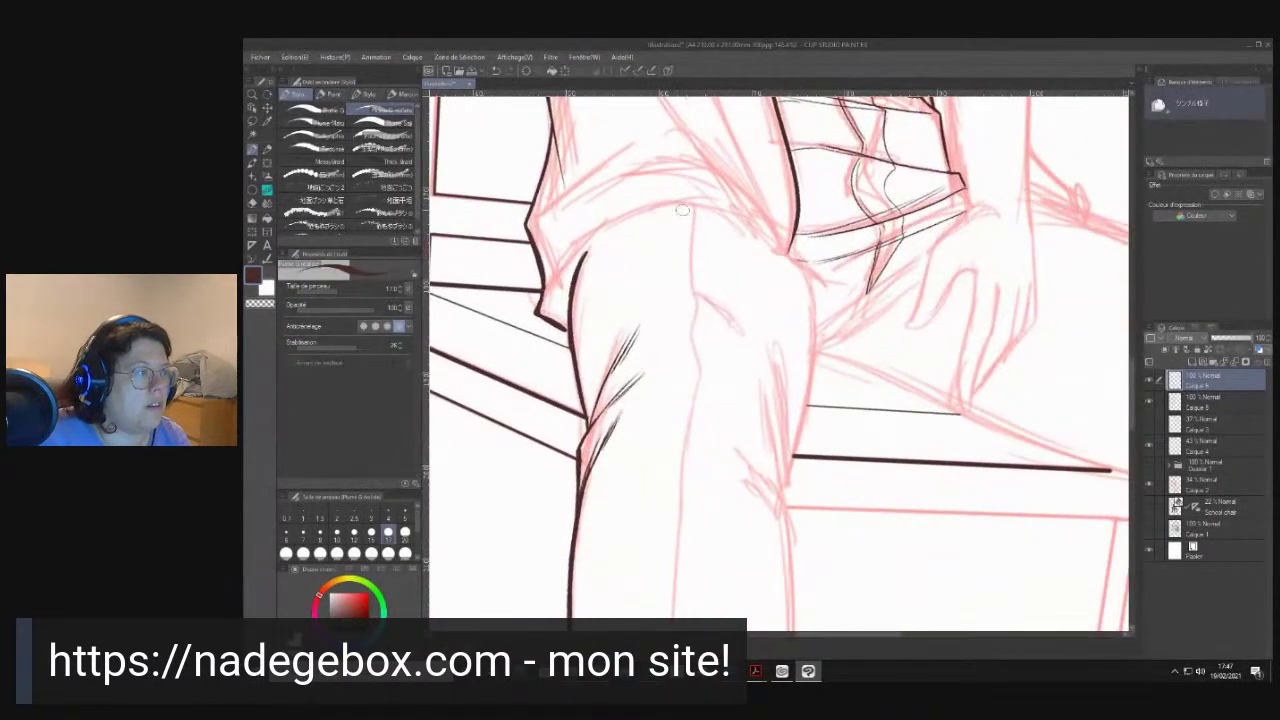
pyautogui.moveTo(692, 204)
pyautogui.mouseDown()
pyautogui.moveTo(702, 385)
pyautogui.moveTo(684, 510)
pyautogui.mouseUp()
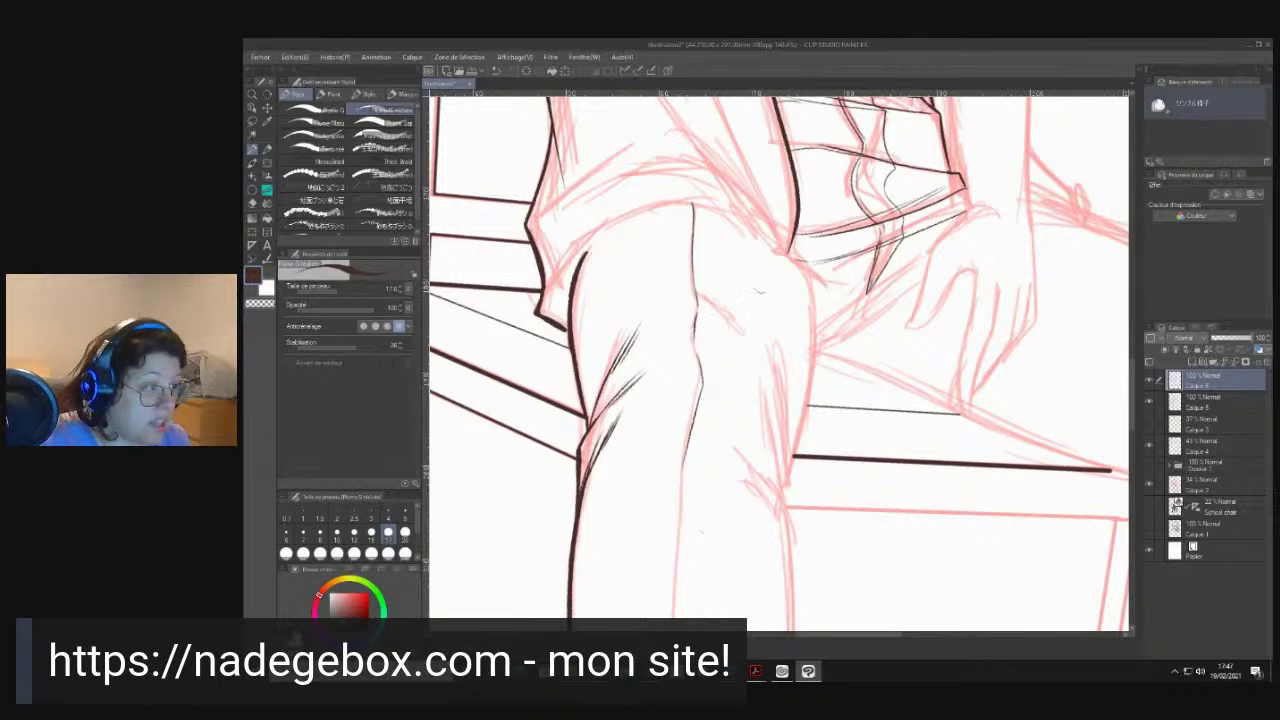
# - Ink the front knee's right outline down to the seat edge and the fold strokes running inward from it
pyautogui.moveTo(808, 272); pyautogui.dragTo(803, 420)
pyautogui.moveTo(812, 362); pyautogui.dragTo(797, 446)
pyautogui.moveTo(807, 396)
pyautogui.mouseDown()
pyautogui.moveTo(784, 449)
pyautogui.moveTo(778, 427)
pyautogui.moveTo(791, 479)
pyautogui.moveTo(778, 385)
pyautogui.mouseUp()
pyautogui.moveTo(788, 472); pyautogui.dragTo(778, 373)
pyautogui.moveTo(782, 428)
pyautogui.mouseDown()
pyautogui.moveTo(763, 344)
pyautogui.moveTo(777, 407)
pyautogui.moveTo(739, 323)
pyautogui.mouseUp()
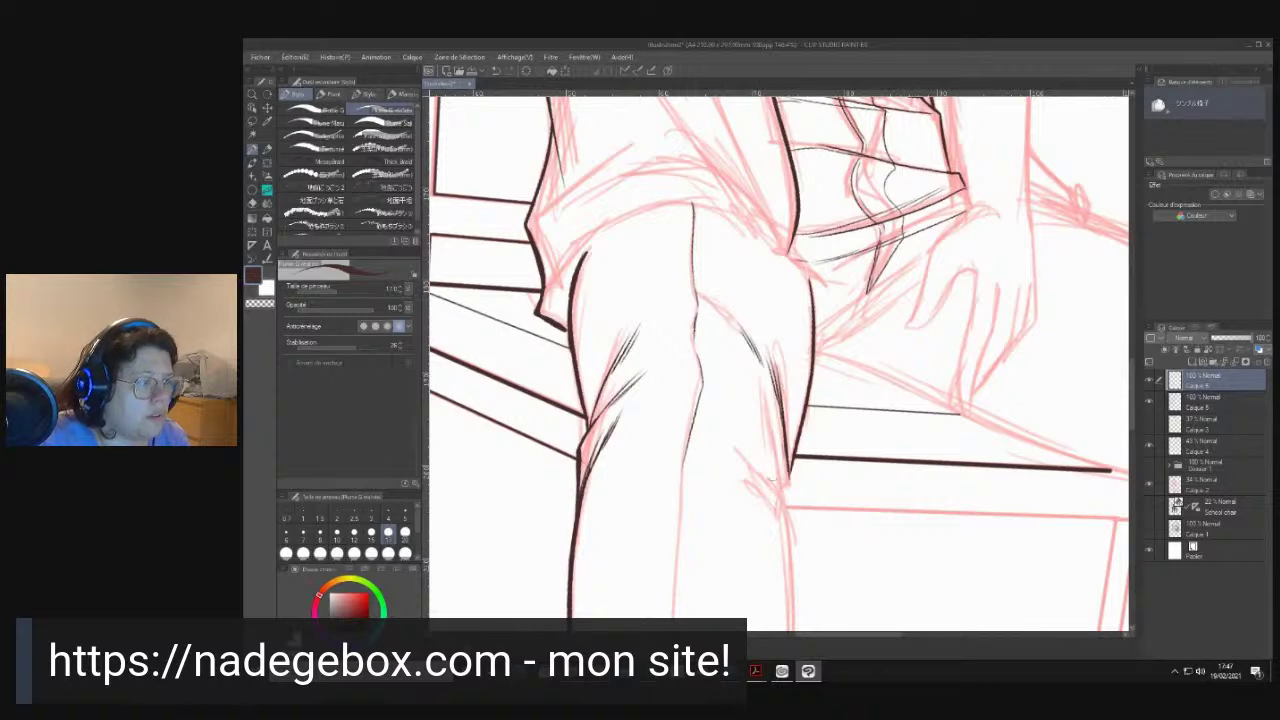
pyautogui.moveTo(784, 424)
pyautogui.mouseDown()
pyautogui.moveTo(788, 511)
pyautogui.moveTo(775, 435)
pyautogui.moveTo(774, 468)
pyautogui.moveTo(772, 452)
pyautogui.mouseUp()
pyautogui.moveTo(760, 404)
pyautogui.mouseDown()
pyautogui.moveTo(776, 462)
pyautogui.moveTo(758, 424)
pyautogui.mouseUp()
# - Ink short fold strokes inside the leg's right outline near the seat edge and a slanted crease on the upper shin
pyautogui.moveTo(742, 533)
pyautogui.mouseDown()
pyautogui.moveTo(688, 332)
pyautogui.moveTo(690, 280)
pyautogui.moveTo(738, 310)
pyautogui.moveTo(738, 291)
pyautogui.moveTo(738, 360)
pyautogui.mouseUp()
pyautogui.moveTo(704, 212); pyautogui.dragTo(722, 247)
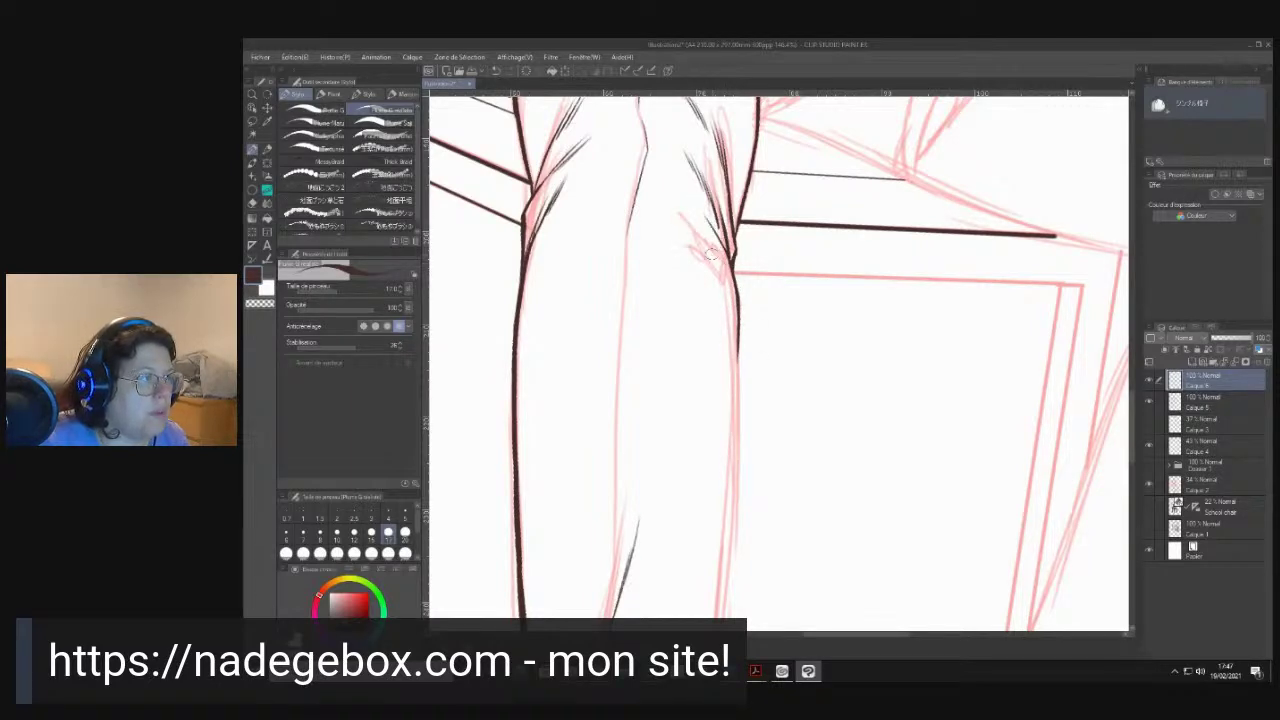
pyautogui.moveTo(669, 205)
pyautogui.mouseDown()
pyautogui.moveTo(724, 259)
pyautogui.moveTo(692, 240)
pyautogui.moveTo(663, 336)
pyautogui.mouseUp()
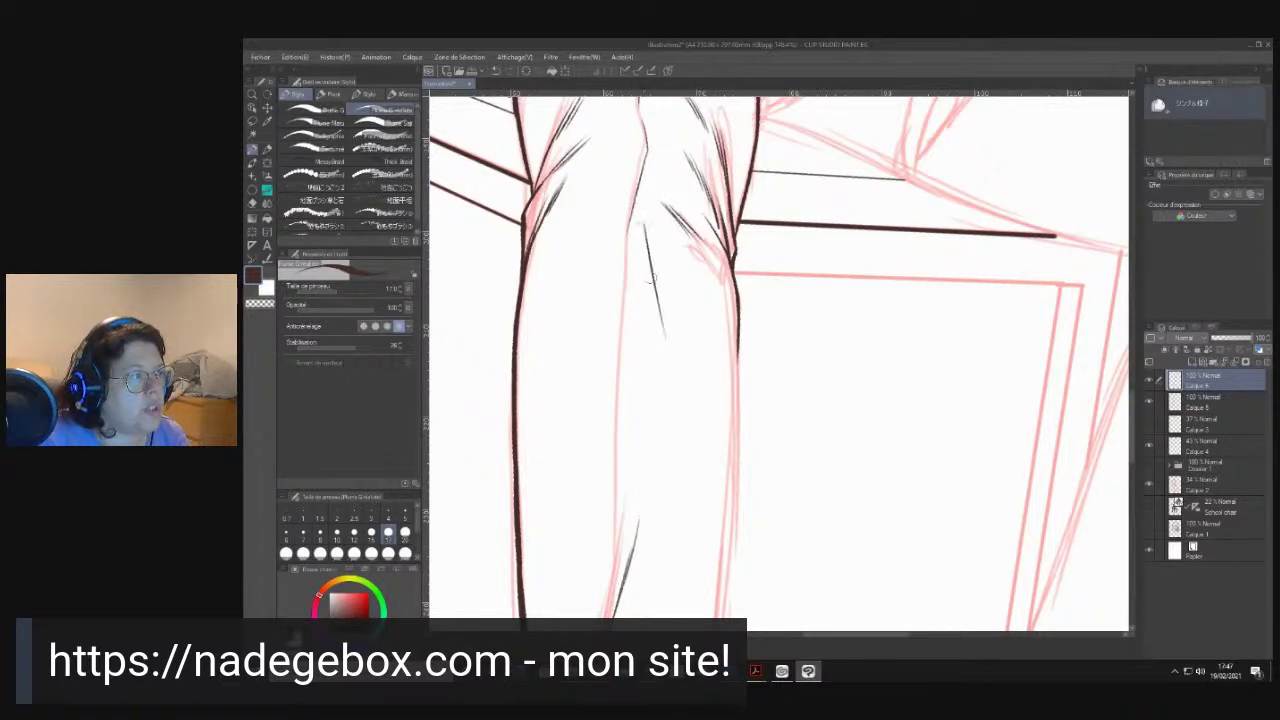
# - Undo the last crease stroke and ink the front leg's right outline from the seat edge down to about mid-shin
pyautogui.hotkey('ctrl', 'z')
pyautogui.moveTo(712, 346)
pyautogui.mouseDown()
pyautogui.moveTo(692, 303)
pyautogui.moveTo(694, 260)
pyautogui.mouseUp()
pyautogui.moveTo(720, 211); pyautogui.dragTo(718, 336)
pyautogui.moveTo(719, 234); pyautogui.dragTo(716, 378)
pyautogui.moveTo(715, 308); pyautogui.dragTo(712, 448)
pyautogui.moveTo(720, 338); pyautogui.dragTo(706, 470)
pyautogui.moveTo(715, 361); pyautogui.dragTo(707, 476)
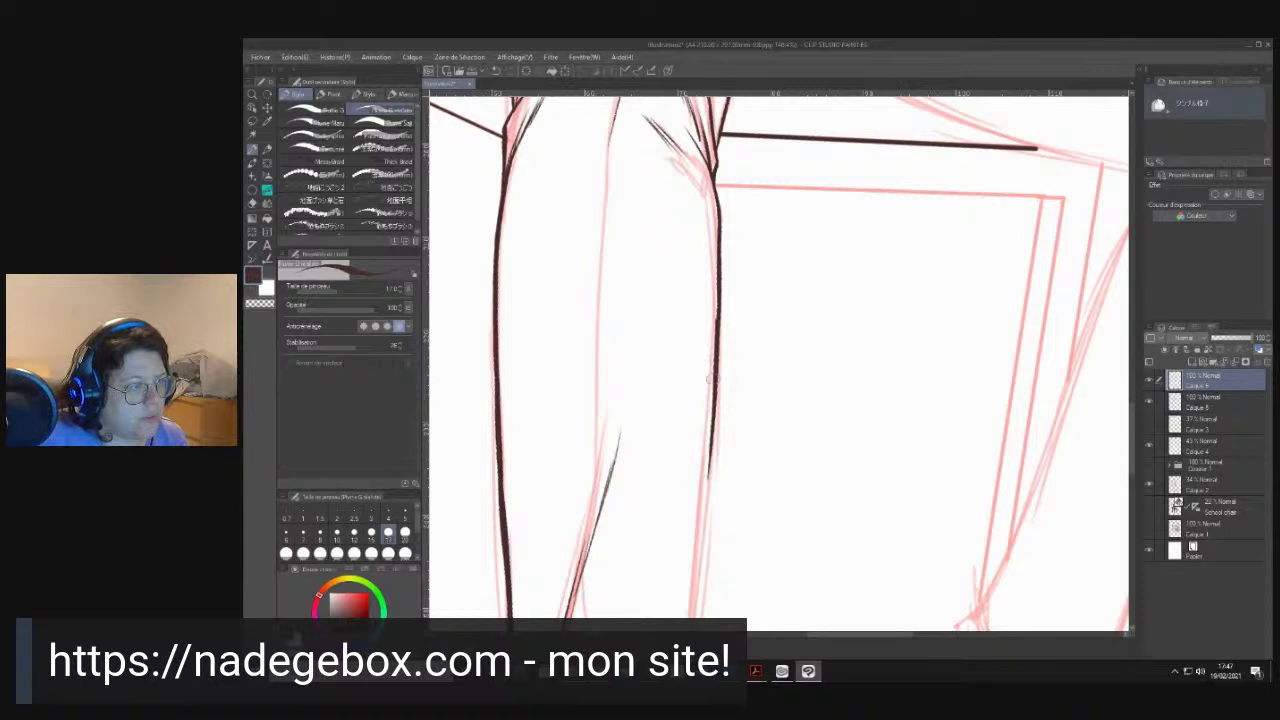
pyautogui.scroll(-5, 684, 330)
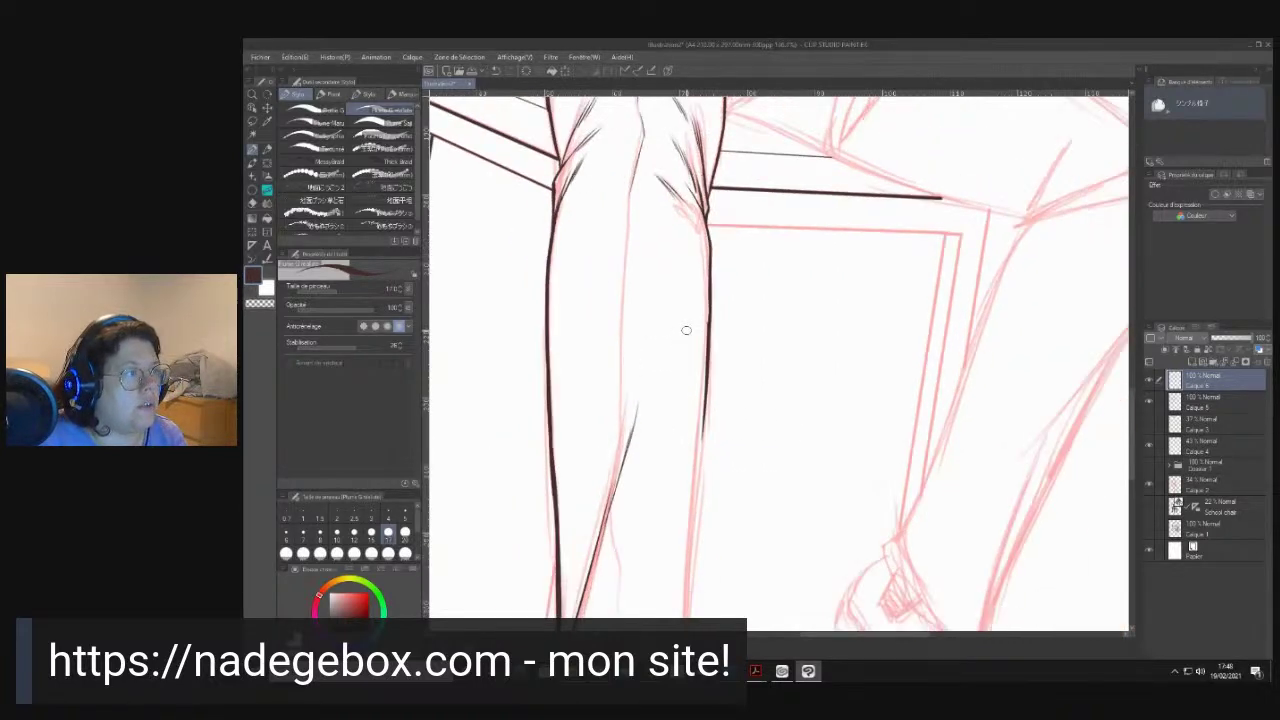
# - On a rotated canvas, ink the front leg's right outline down to the ankle and add thin fold strokes just inside it
pyautogui.press('r')
pyautogui.moveTo(687, 329)
pyautogui.mouseDown()
pyautogui.moveTo(709, 357)
pyautogui.moveTo(680, 423)
pyautogui.moveTo(781, 487)
pyautogui.moveTo(706, 492)
pyautogui.moveTo(643, 471)
pyautogui.mouseUp()
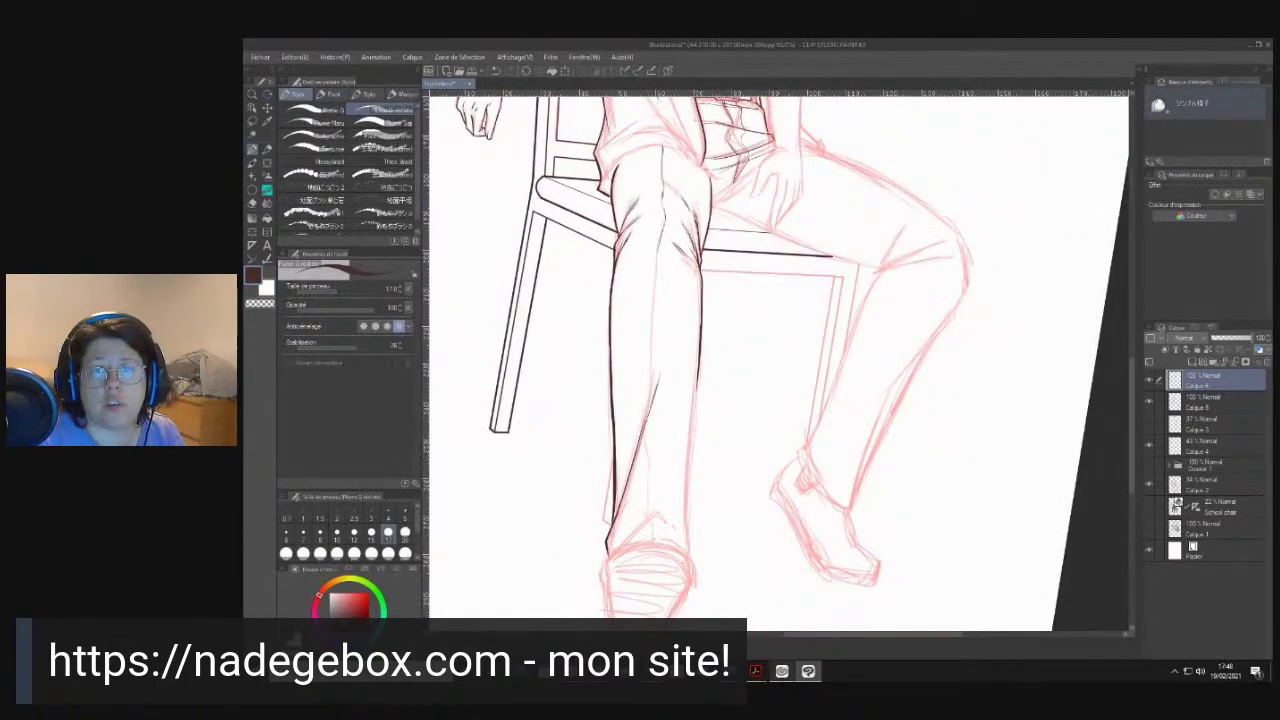
pyautogui.scroll(3, 646, 457)
pyautogui.moveTo(687, 369)
pyautogui.mouseDown()
pyautogui.moveTo(823, 326)
pyautogui.moveTo(817, 297)
pyautogui.moveTo(819, 312)
pyautogui.mouseUp()
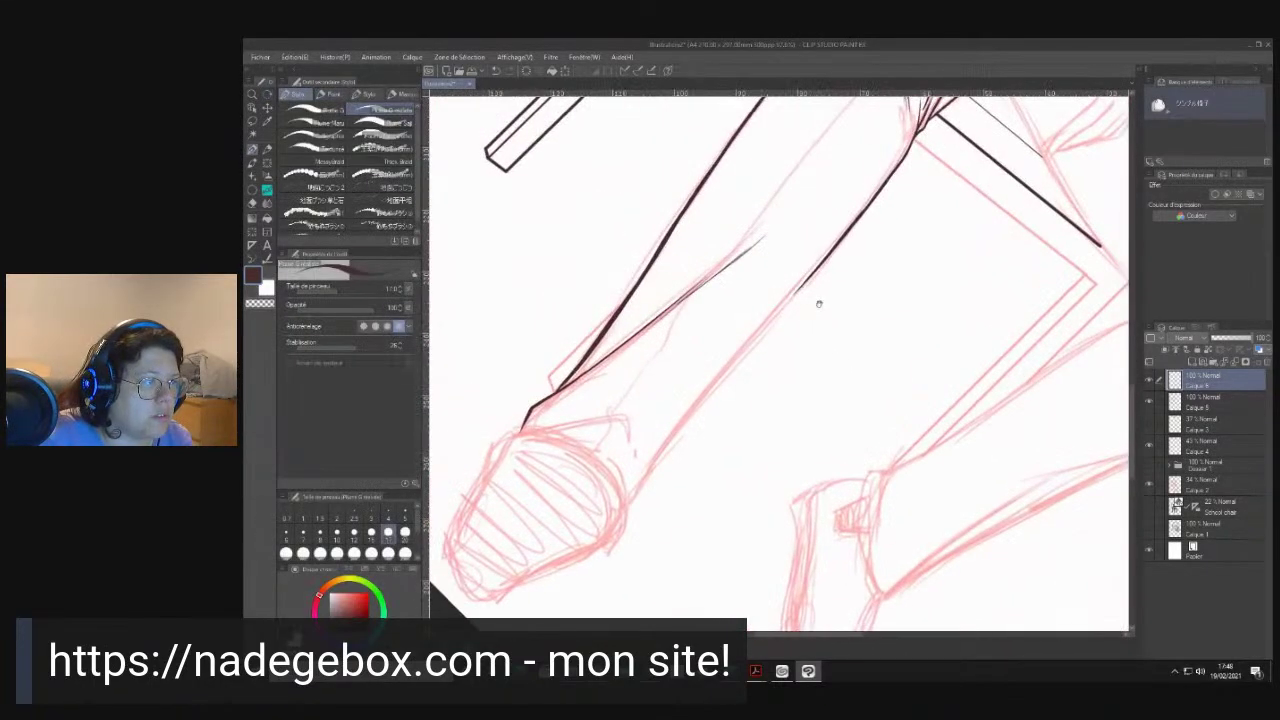
pyautogui.moveTo(822, 256); pyautogui.dragTo(688, 404)
pyautogui.hotkey('ctrl', 'z')
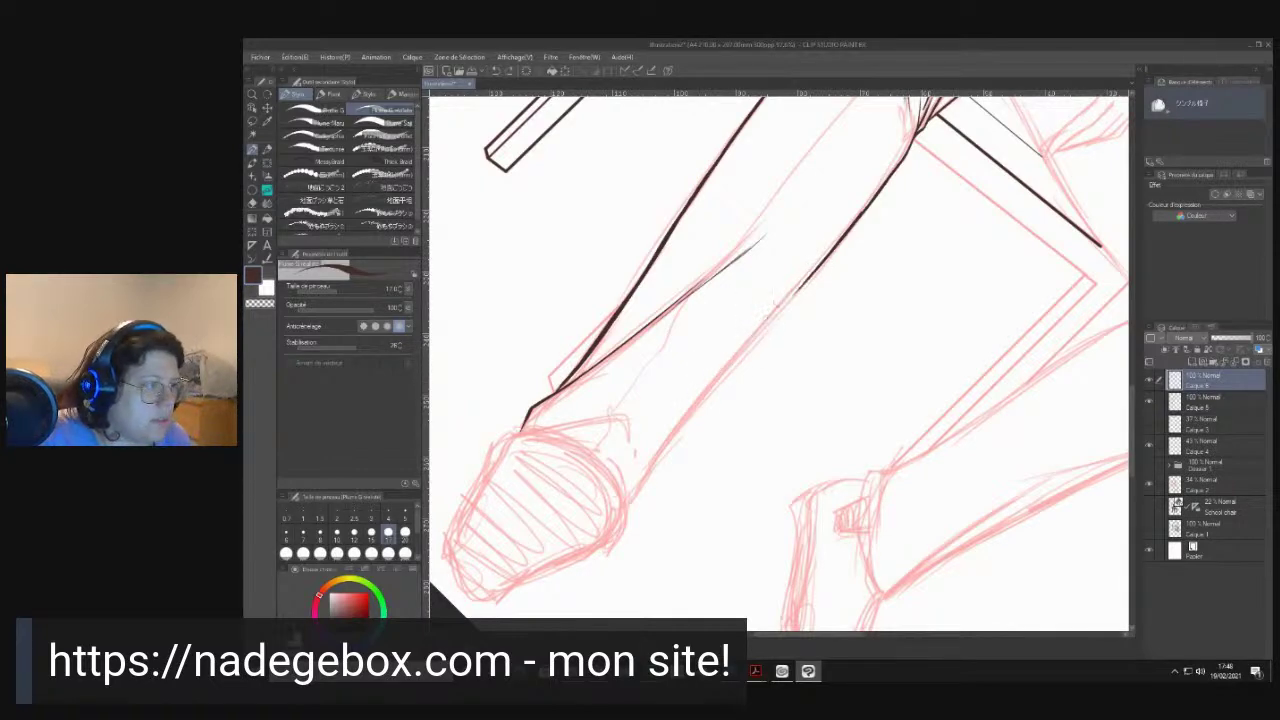
pyautogui.moveTo(820, 258); pyautogui.dragTo(622, 508)
pyautogui.moveTo(680, 388)
pyautogui.mouseDown()
pyautogui.moveTo(642, 478)
pyautogui.moveTo(662, 426)
pyautogui.mouseUp()
pyautogui.moveTo(684, 366); pyautogui.dragTo(666, 396)
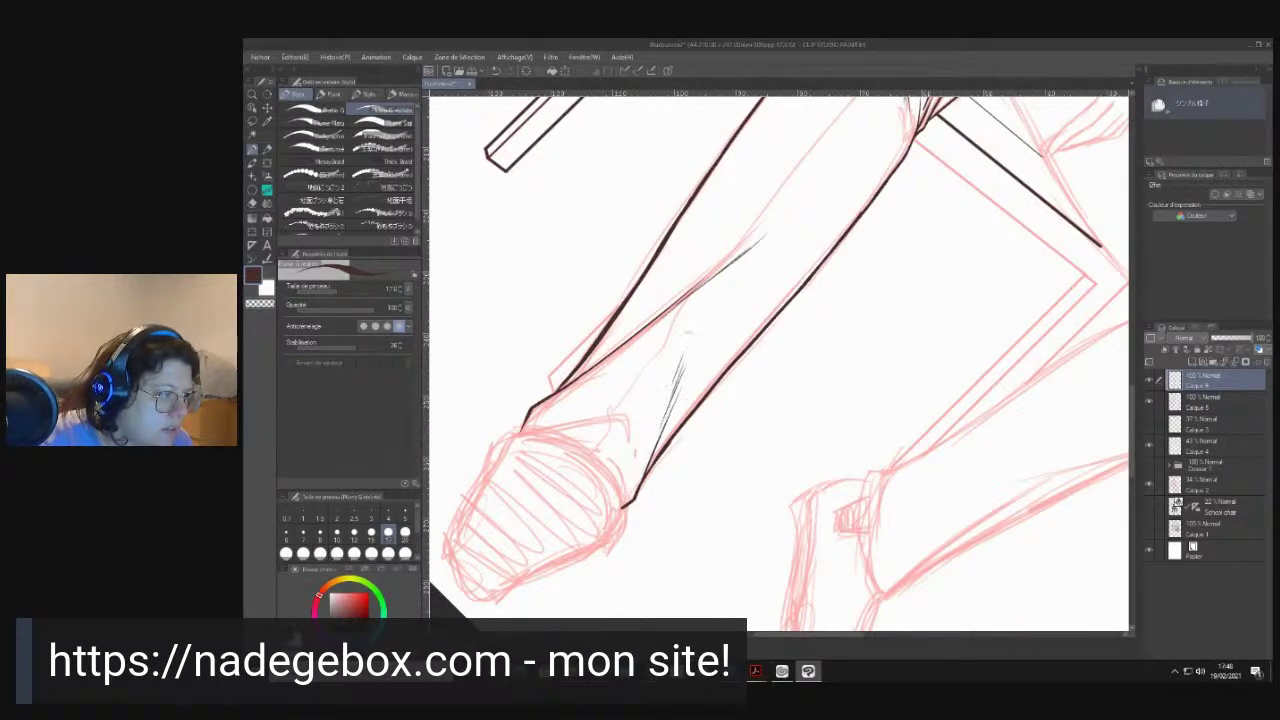
# - Turn the canvas back upright and ink the trouser hem's peaked fold above the front shoe, with short shading strokes
pyautogui.press('r')
pyautogui.moveTo(858, 346); pyautogui.dragTo(831, 326)
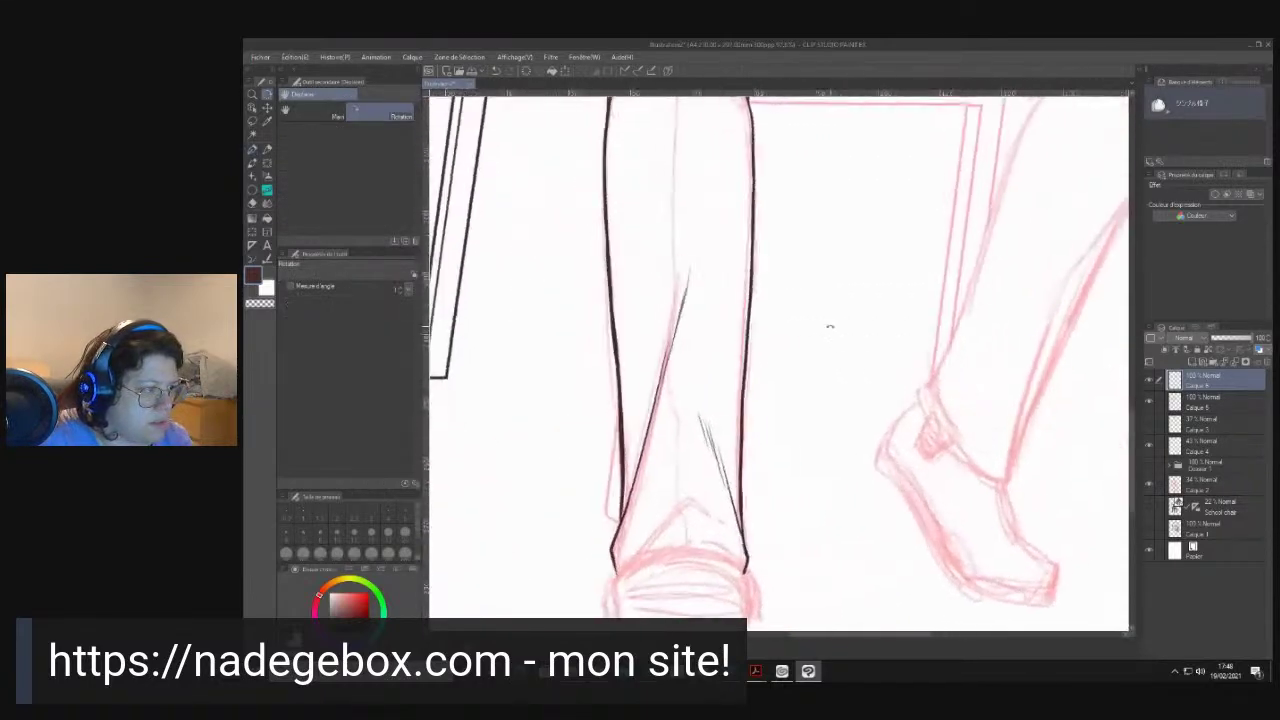
pyautogui.moveTo(729, 461); pyautogui.dragTo(731, 385)
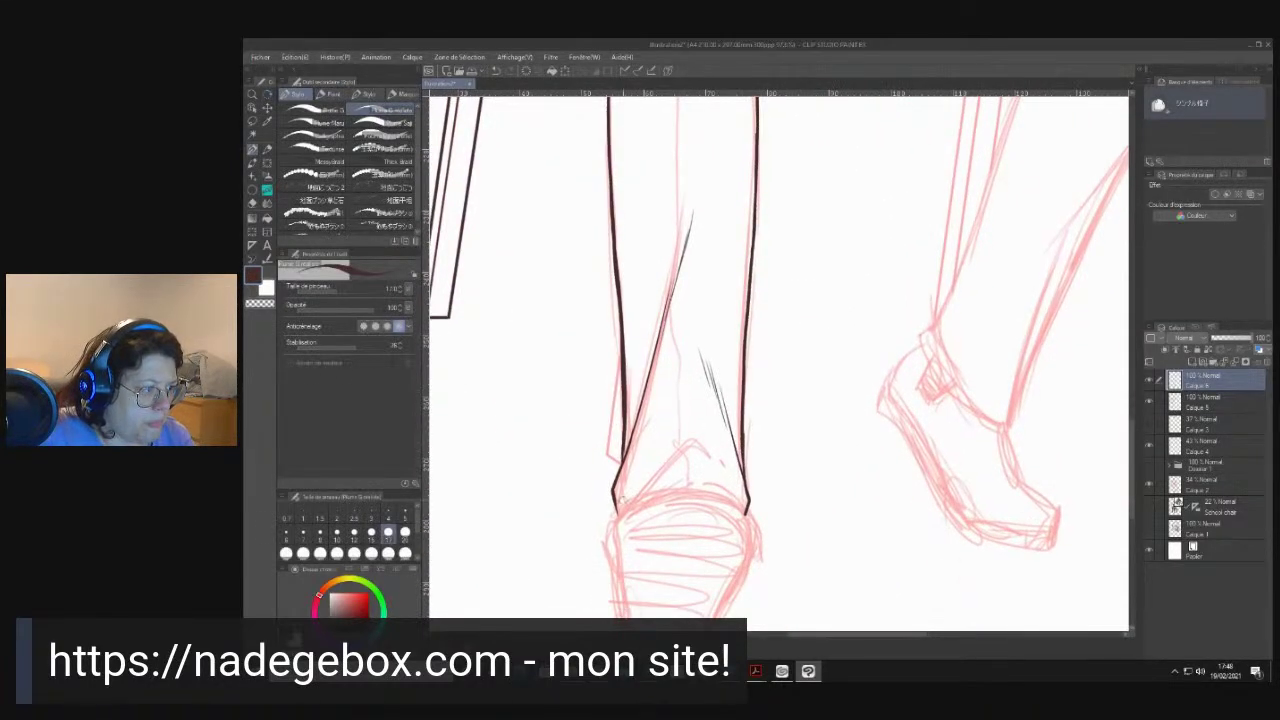
pyautogui.moveTo(632, 500)
pyautogui.mouseDown()
pyautogui.moveTo(690, 444)
pyautogui.moveTo(710, 456)
pyautogui.mouseUp()
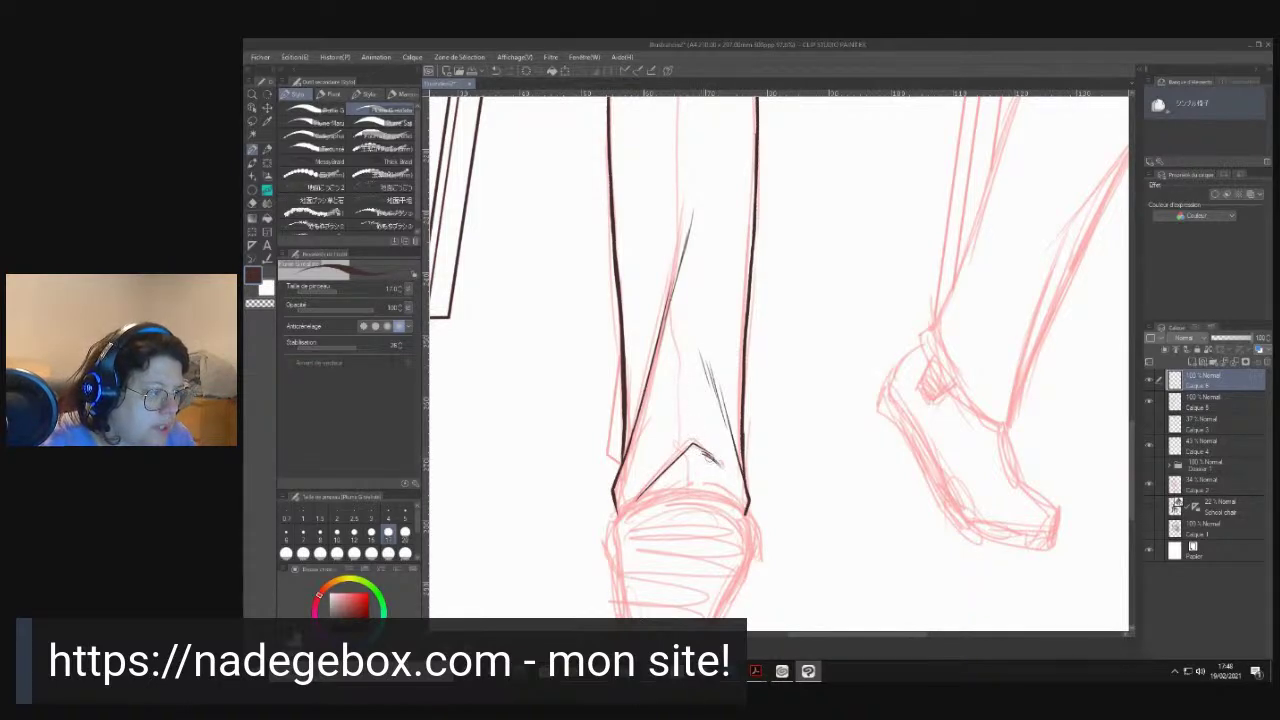
pyautogui.moveTo(710, 459); pyautogui.dragTo(726, 479)
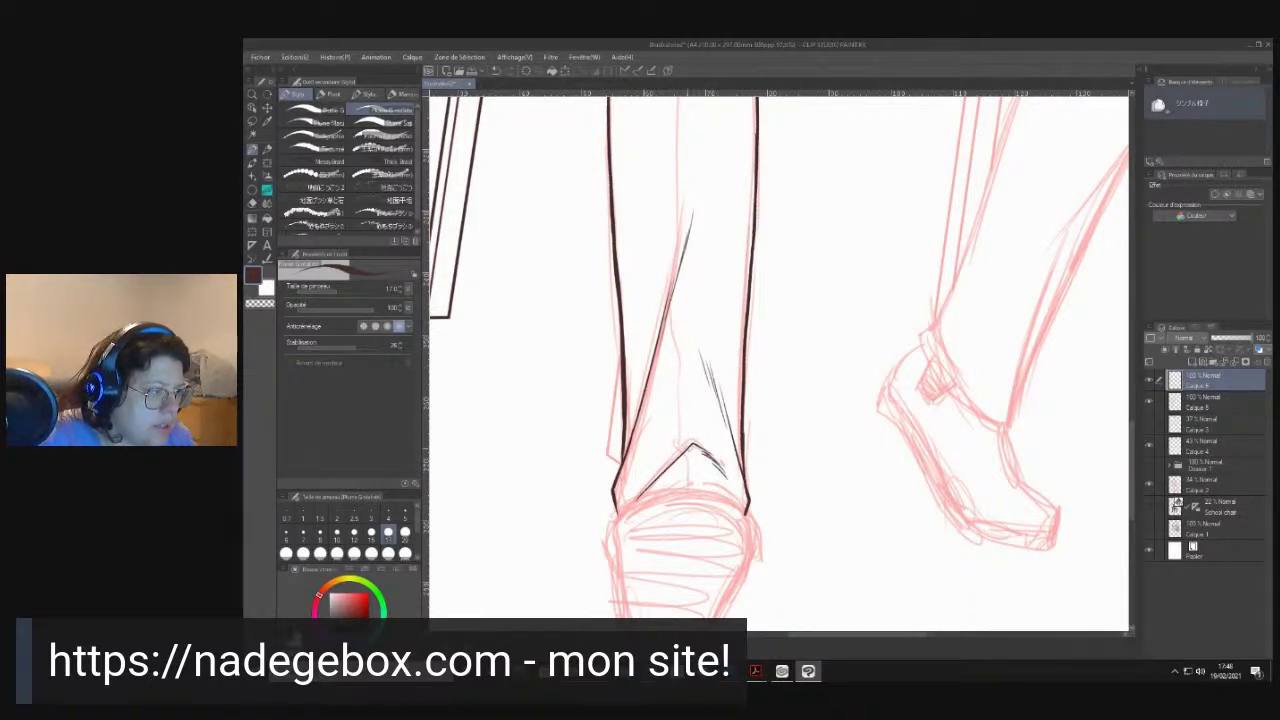
pyautogui.moveTo(662, 472); pyautogui.dragTo(637, 499)
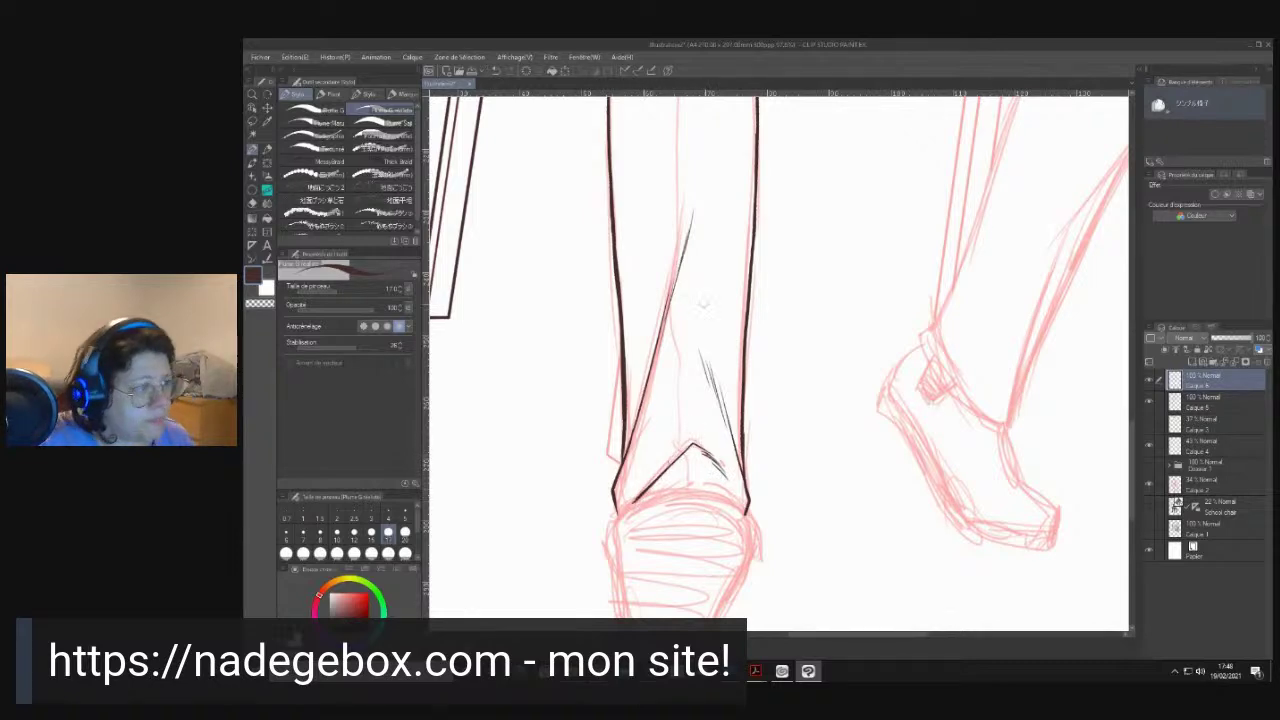
# - Ink the centre seam down the front shin past the slanted crease, ending inside the hem's peak
pyautogui.moveTo(697, 318)
pyautogui.mouseDown()
pyautogui.moveTo(689, 503)
pyautogui.moveTo(690, 463)
pyautogui.mouseUp()
pyautogui.moveTo(673, 284); pyautogui.dragTo(670, 233)
pyautogui.moveTo(675, 130); pyautogui.dragTo(673, 455)
pyautogui.moveTo(670, 510); pyautogui.dragTo(688, 592)
pyautogui.hotkey('ctrl', 'z')
pyautogui.moveTo(684, 550); pyautogui.dragTo(686, 584)
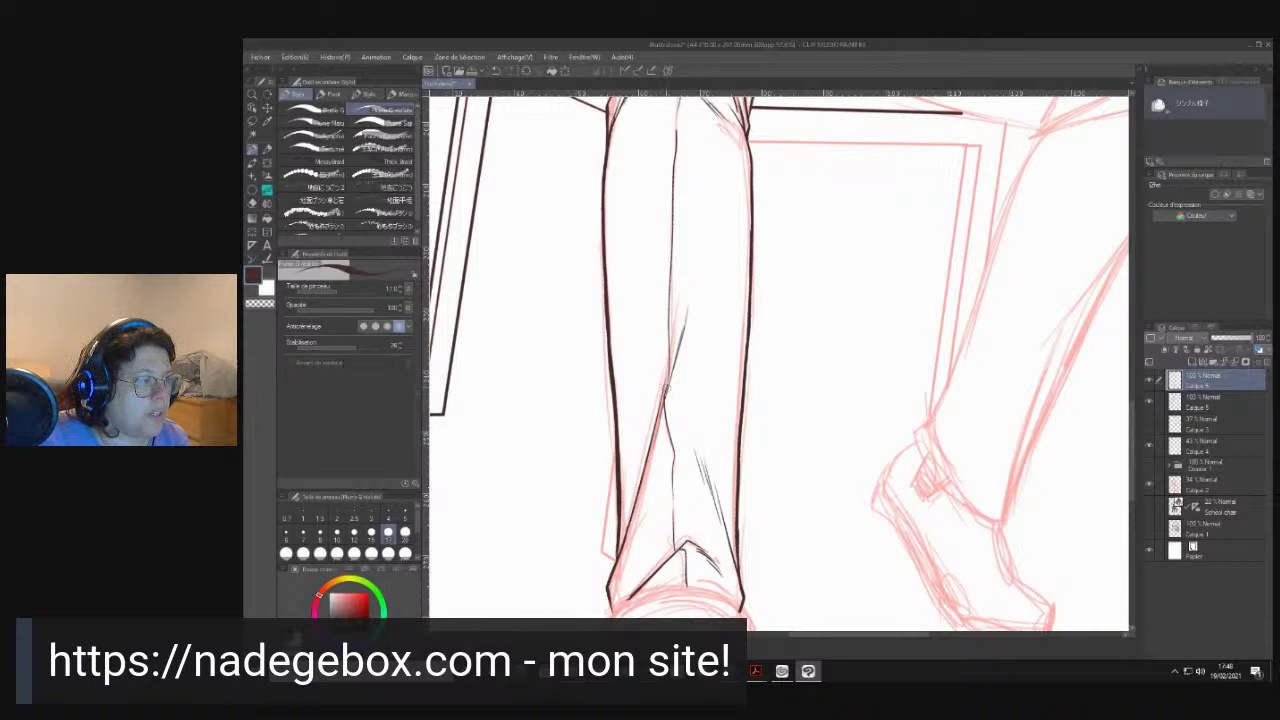
# - Ink the short curve joining the front knee's right outline to the shirt's front edge
pyautogui.moveTo(684, 525); pyautogui.dragTo(671, 367)
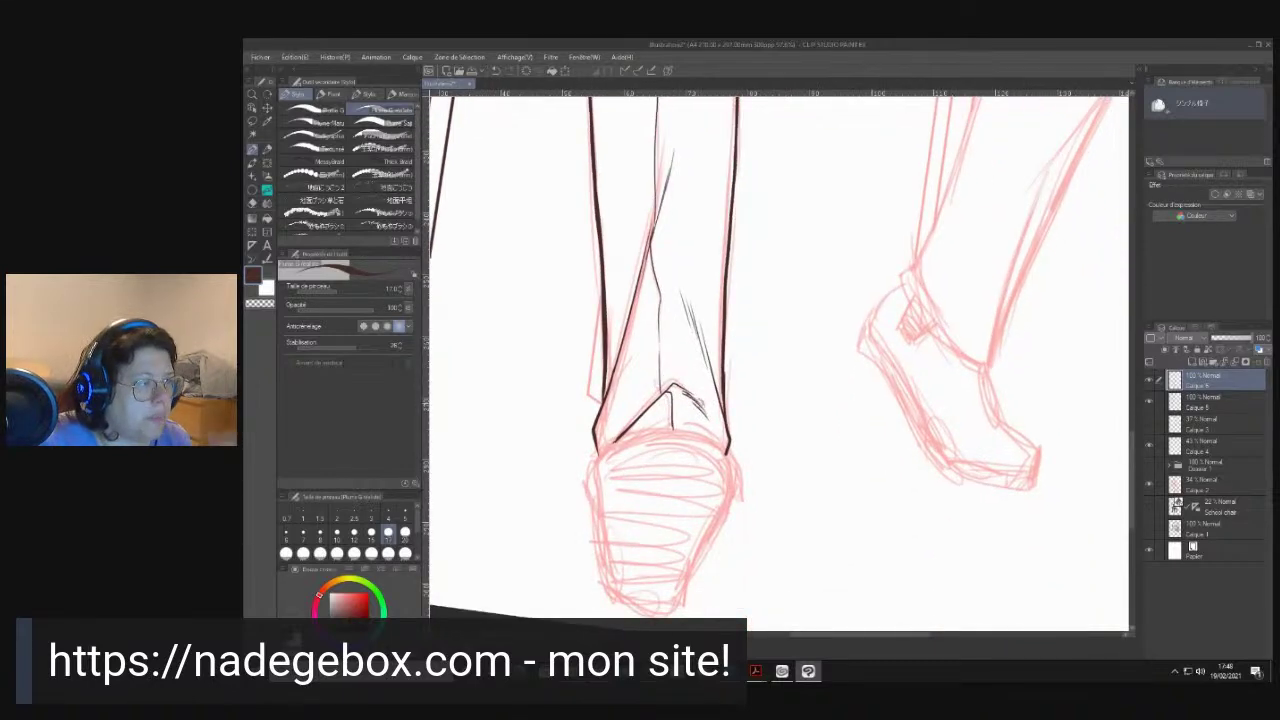
pyautogui.moveTo(793, 232); pyautogui.dragTo(703, 594)
pyautogui.moveTo(719, 420); pyautogui.dragTo(723, 549)
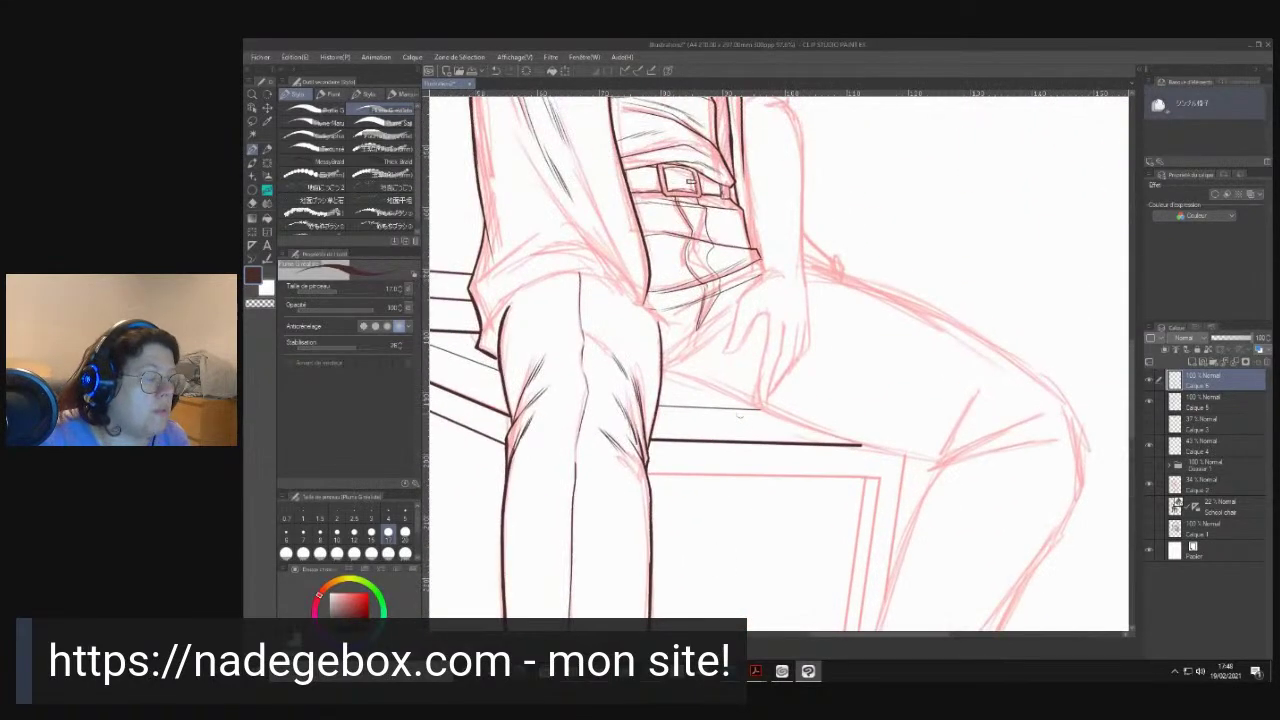
pyautogui.moveTo(814, 306); pyautogui.dragTo(832, 360)
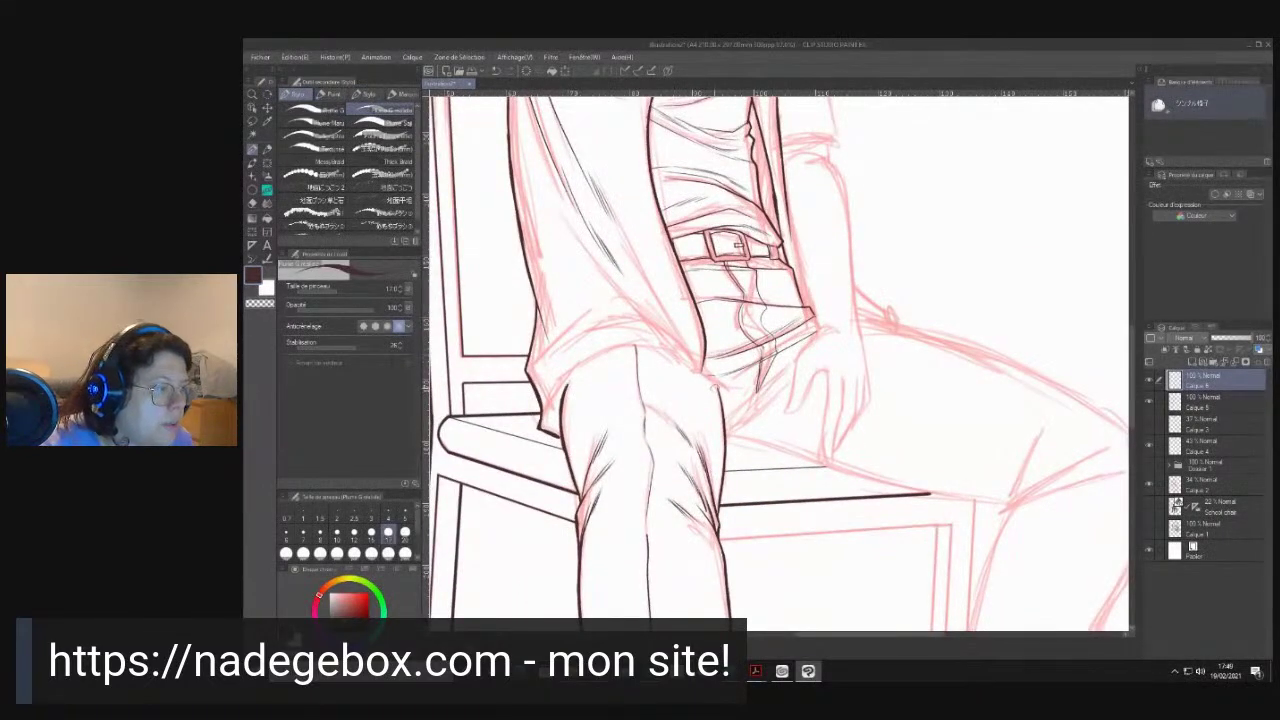
pyautogui.moveTo(719, 388); pyautogui.dragTo(680, 357)
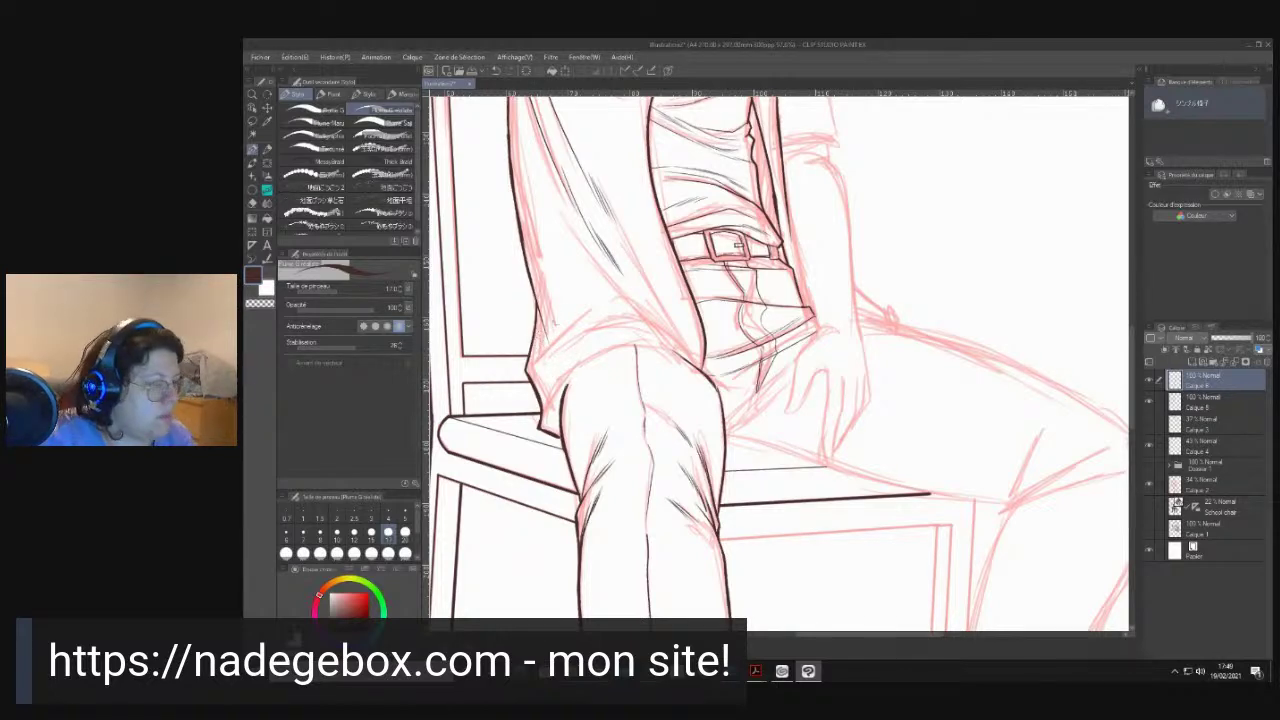
# - Ink the curved shirt hem across the top of the front knee, from the knee's left outline to the shirt's front corner
pyautogui.moveTo(651, 290); pyautogui.dragTo(649, 415)
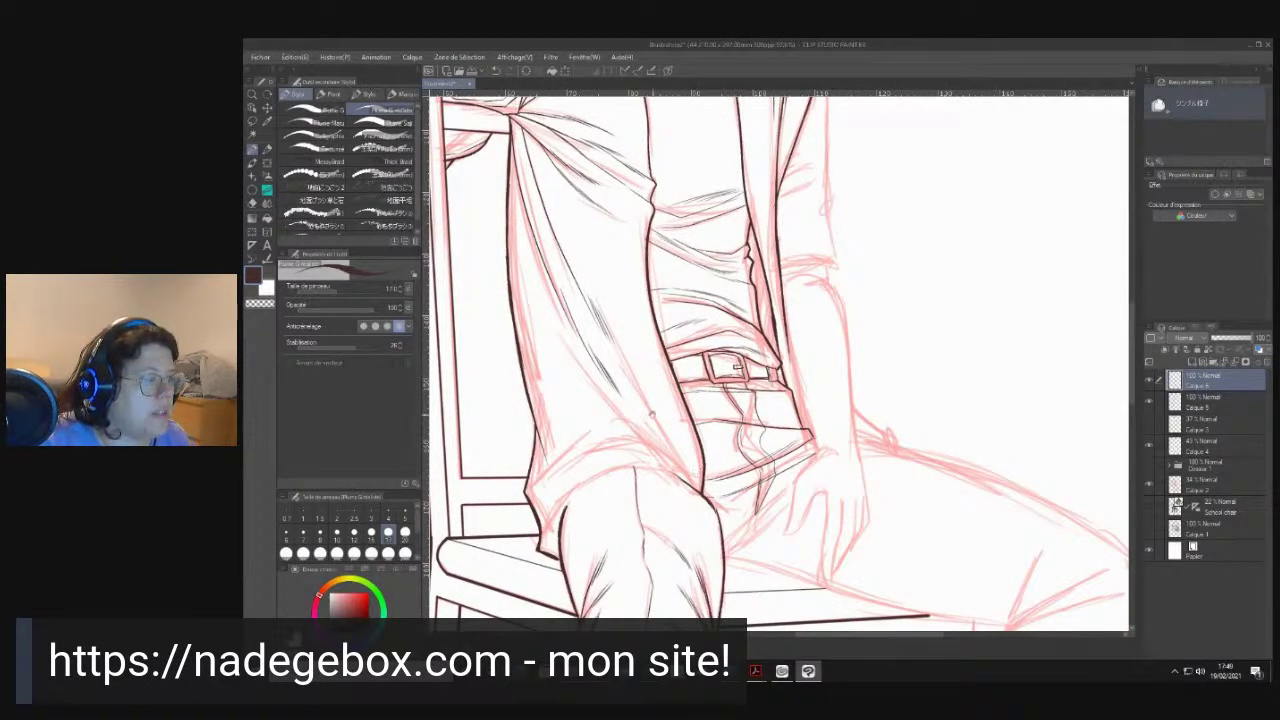
pyautogui.moveTo(652, 415); pyautogui.dragTo(674, 490)
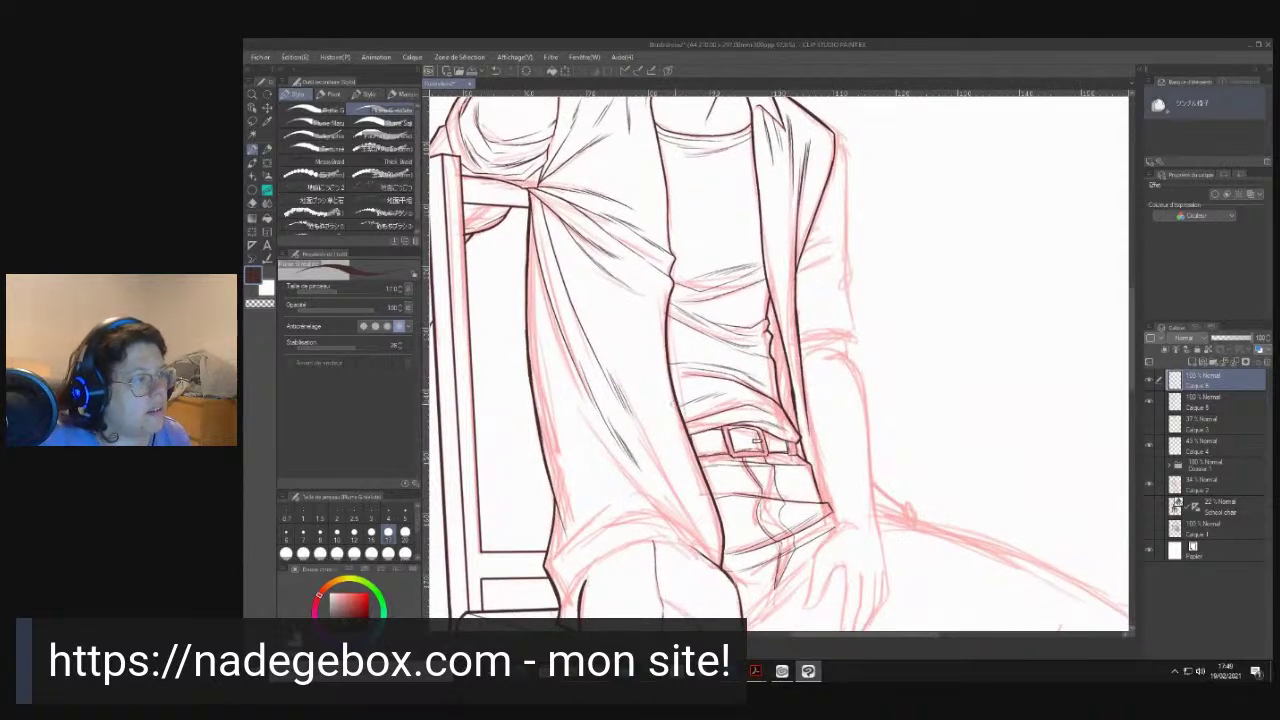
pyautogui.moveTo(667, 366); pyautogui.dragTo(630, 296)
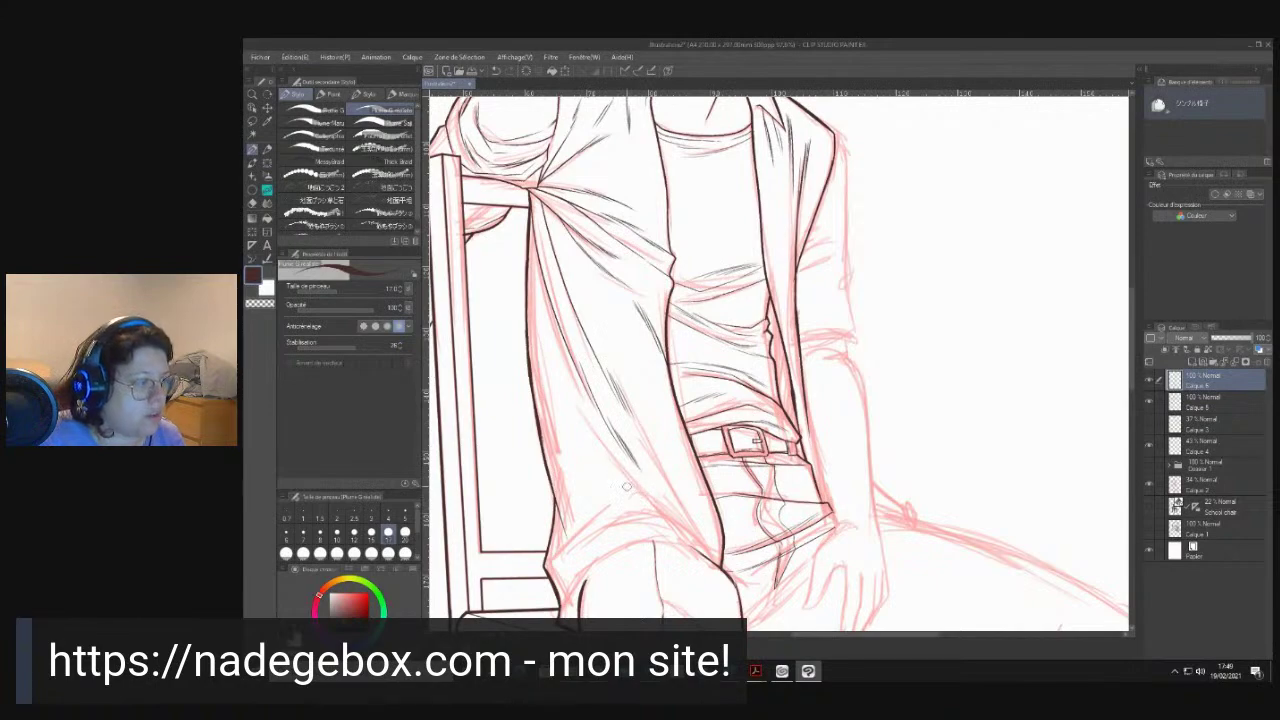
pyautogui.scroll(3, 625, 532)
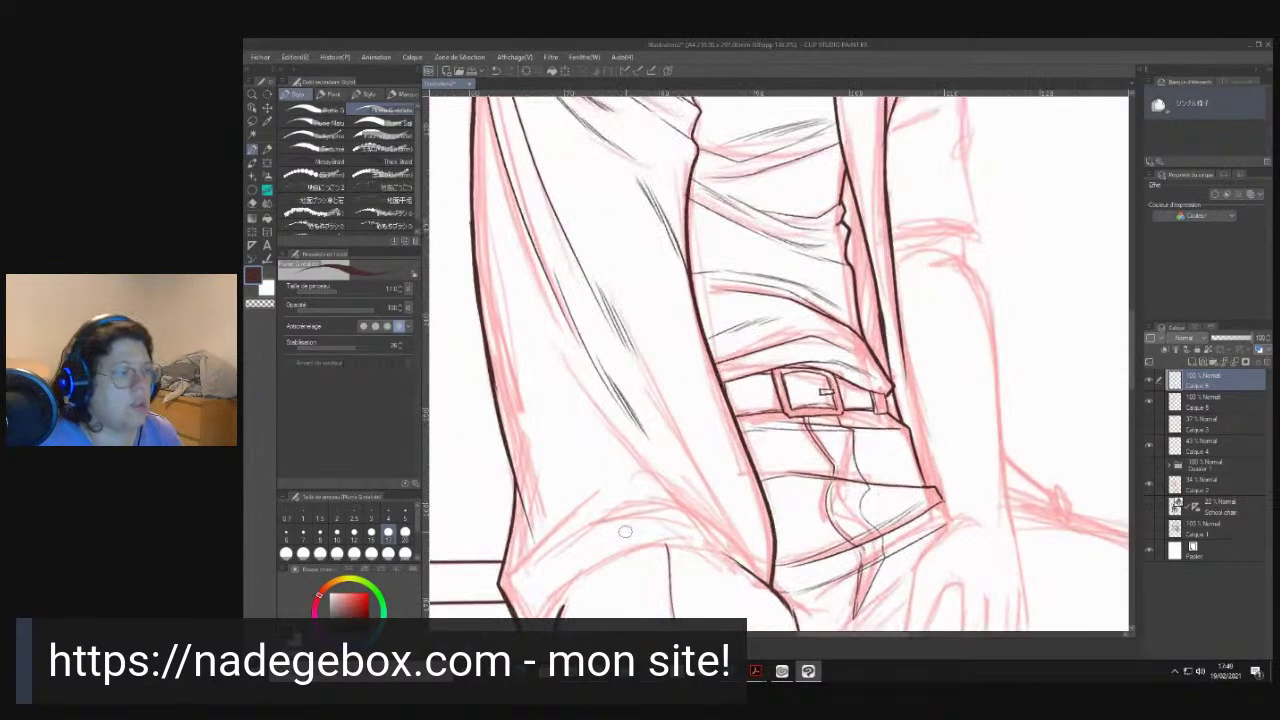
pyautogui.moveTo(600, 428); pyautogui.dragTo(650, 270)
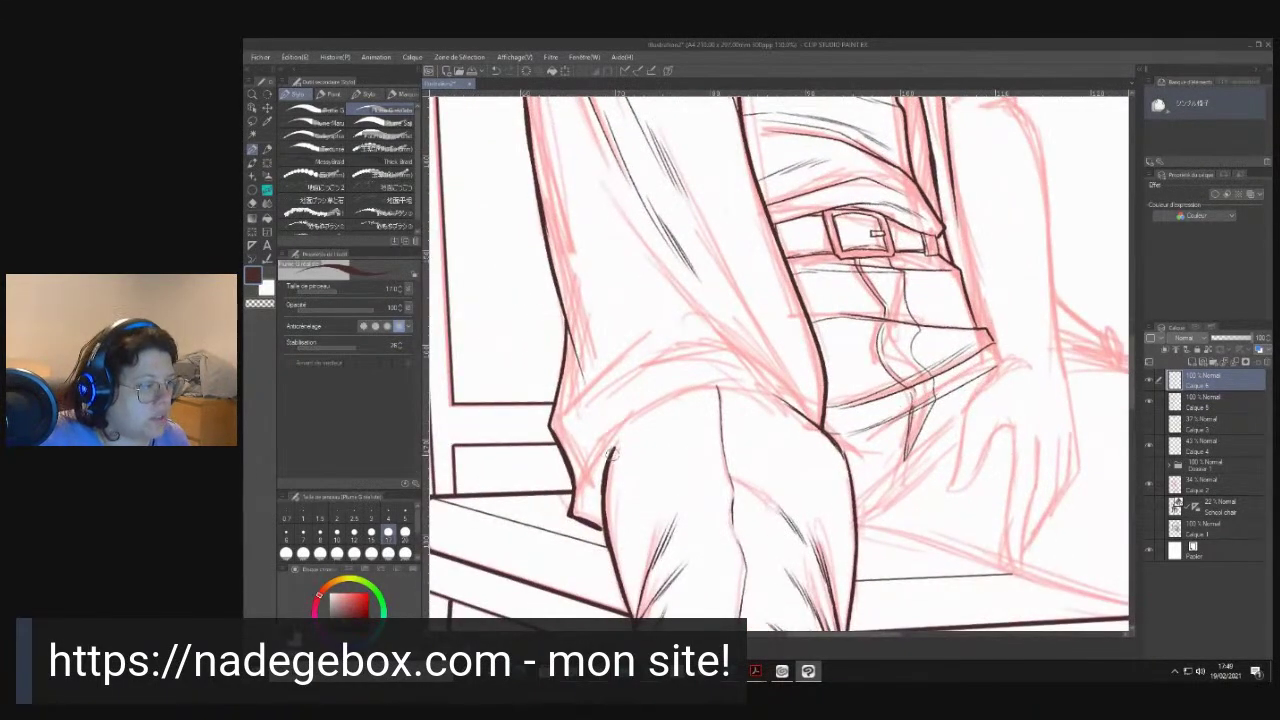
pyautogui.moveTo(614, 447)
pyautogui.mouseDown()
pyautogui.moveTo(588, 498)
pyautogui.moveTo(596, 461)
pyautogui.moveTo(652, 405)
pyautogui.moveTo(722, 382)
pyautogui.mouseUp()
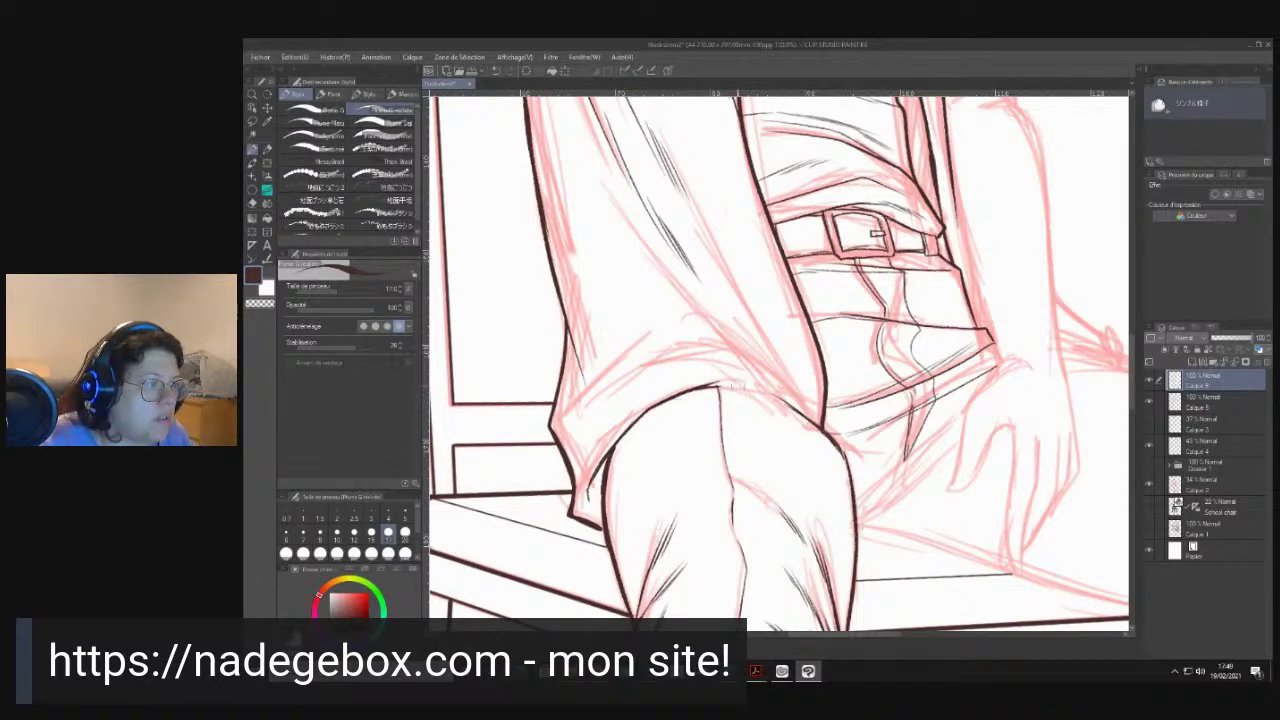
pyautogui.moveTo(710, 386)
pyautogui.mouseDown()
pyautogui.moveTo(770, 395)
pyautogui.moveTo(815, 426)
pyautogui.mouseUp()
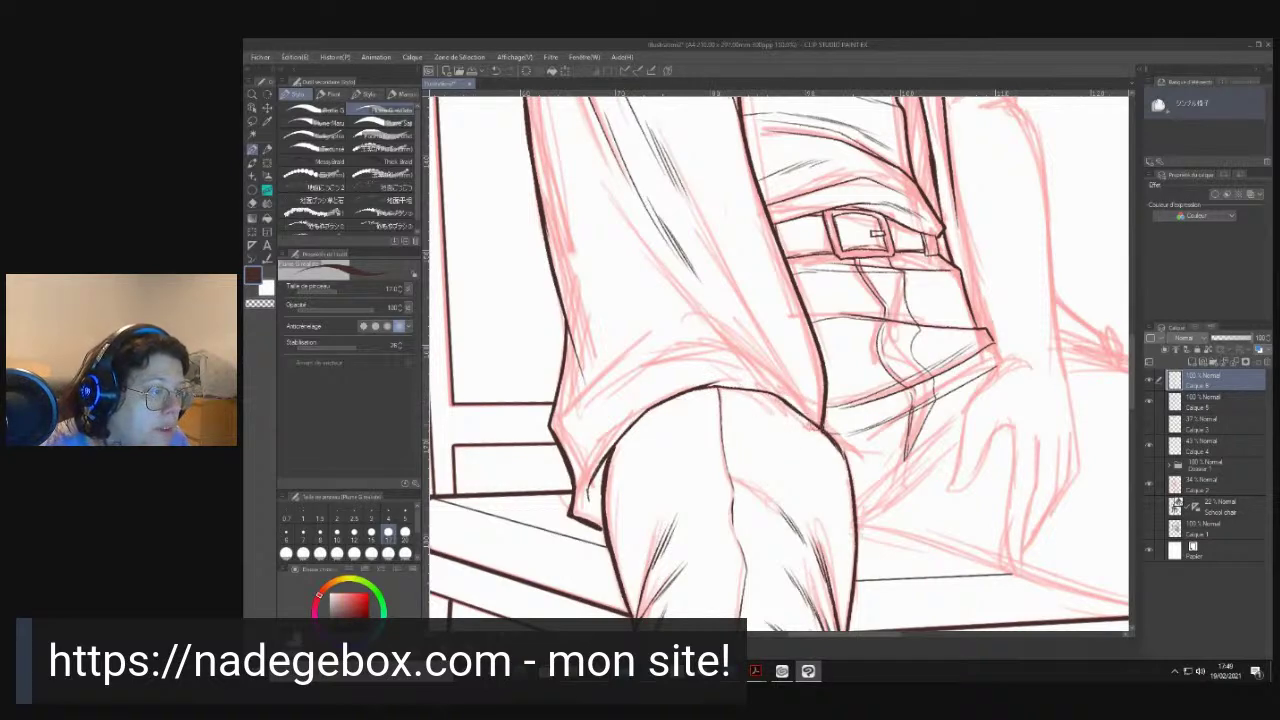
# - Ink fold strokes parallel to the shirt hem above the knee and a long diagonal fold rising from the hem's front corner
pyautogui.moveTo(698, 348); pyautogui.dragTo(584, 410)
pyautogui.moveTo(652, 366); pyautogui.dragTo(590, 425)
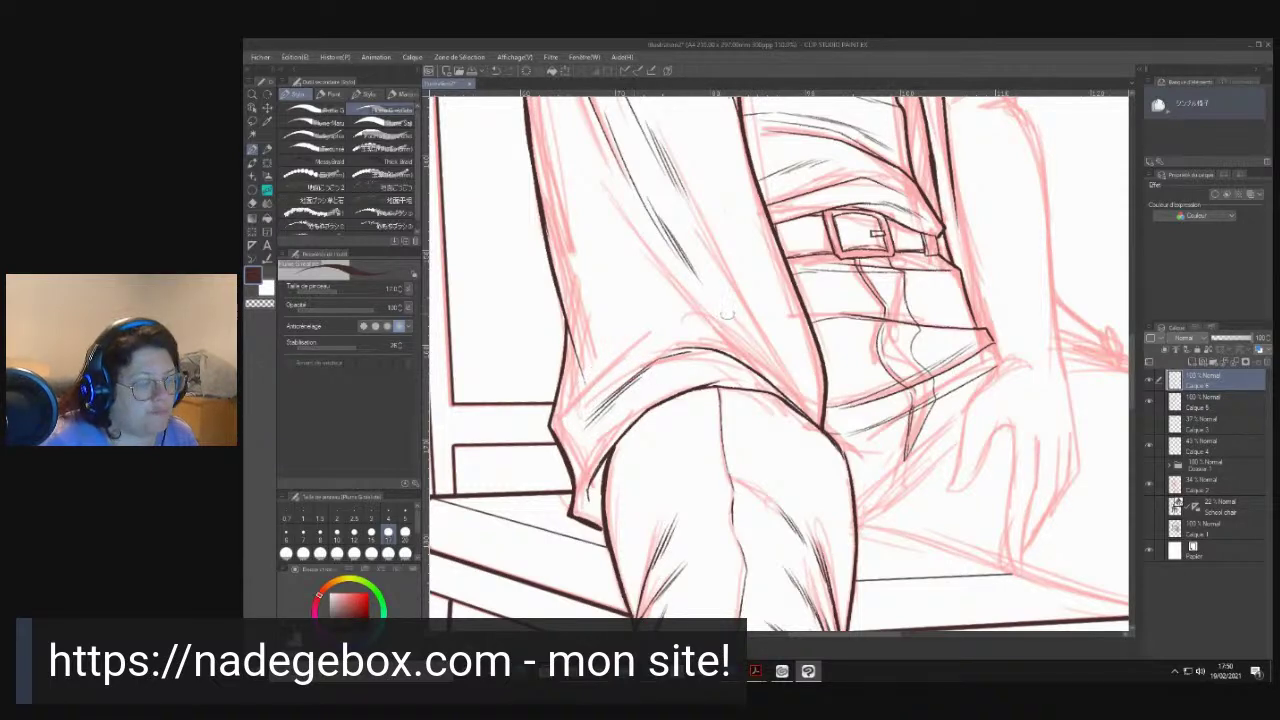
pyautogui.moveTo(777, 389); pyautogui.dragTo(612, 206)
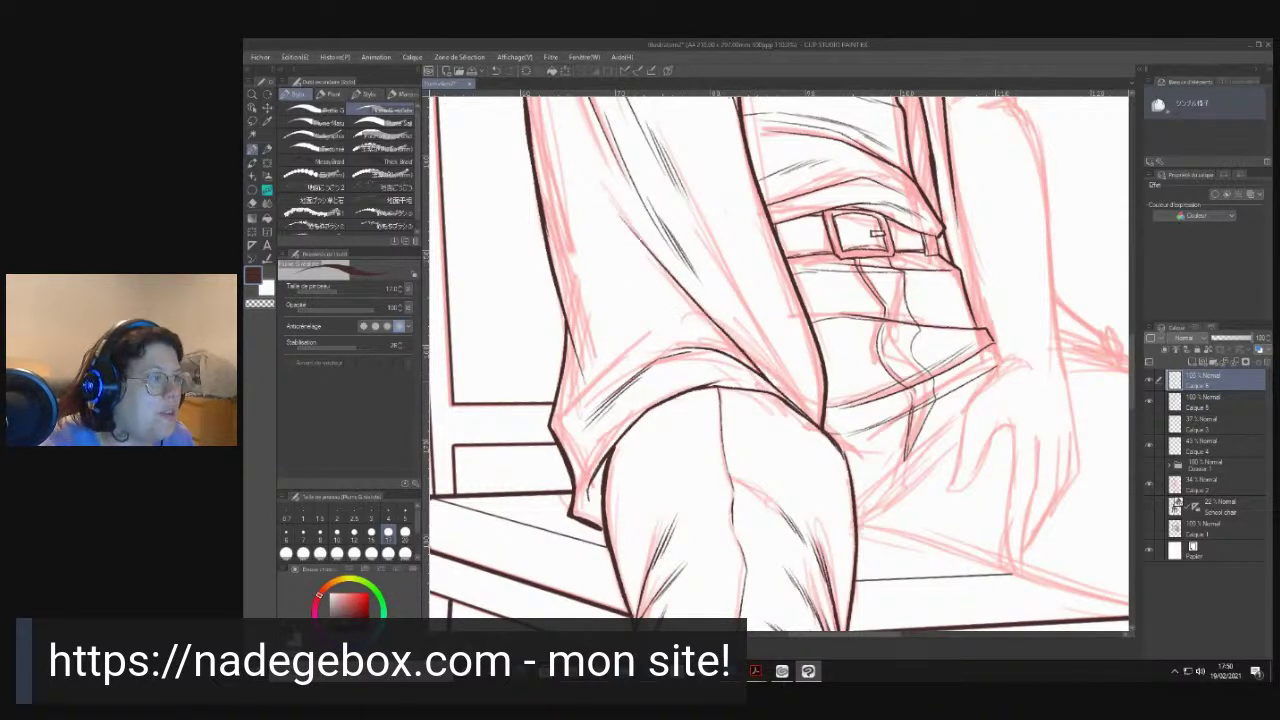
pyautogui.scroll(3, 651, 321)
pyautogui.moveTo(588, 318); pyautogui.dragTo(630, 366)
pyautogui.moveTo(574, 292); pyautogui.dragTo(612, 350)
pyautogui.moveTo(566, 270); pyautogui.dragTo(604, 348)
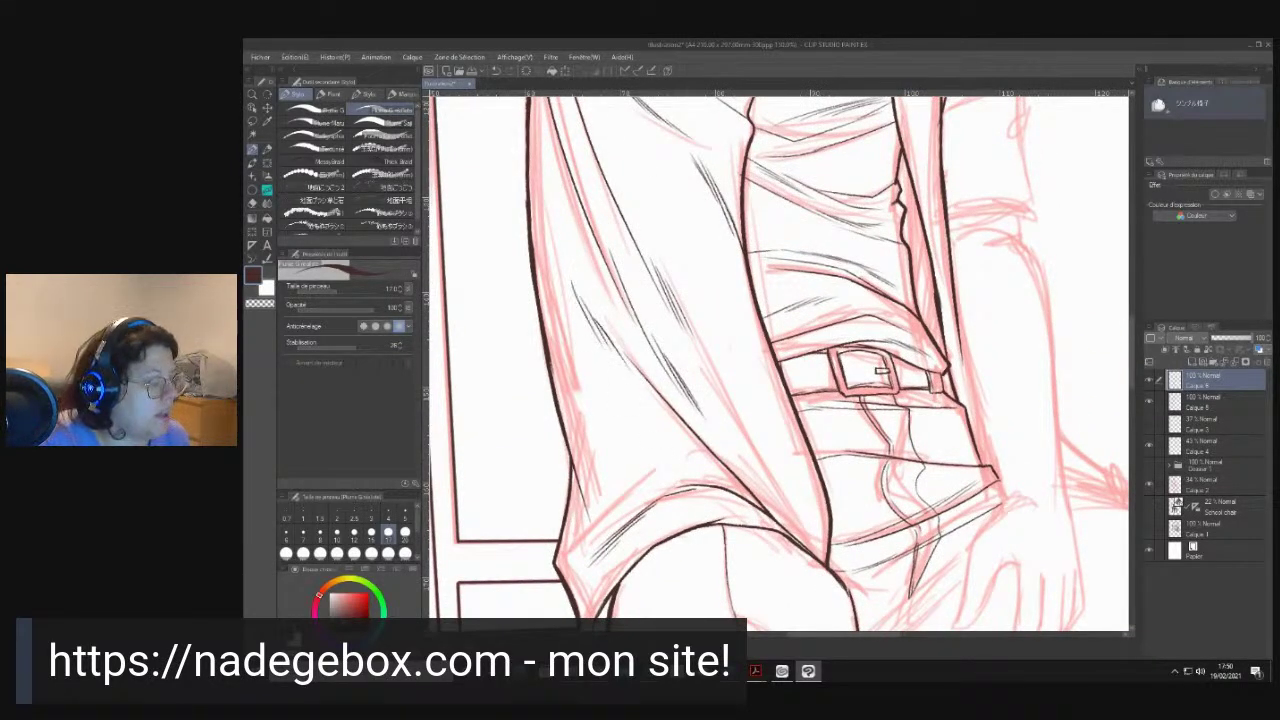
pyautogui.hotkey('ctrl', 'z')
pyautogui.hotkey('ctrl', 'z')
pyautogui.hotkey('ctrl', 'z')
# - Extend the shirt's long diagonal fold upward toward its left side with tapered strokes, cleaning up the first attempt
pyautogui.moveTo(588, 305); pyautogui.dragTo(628, 367)
pyautogui.moveTo(574, 274)
pyautogui.mouseDown()
pyautogui.moveTo(615, 361)
pyautogui.moveTo(572, 251)
pyautogui.moveTo(596, 315)
pyautogui.mouseUp()
pyautogui.press('e')
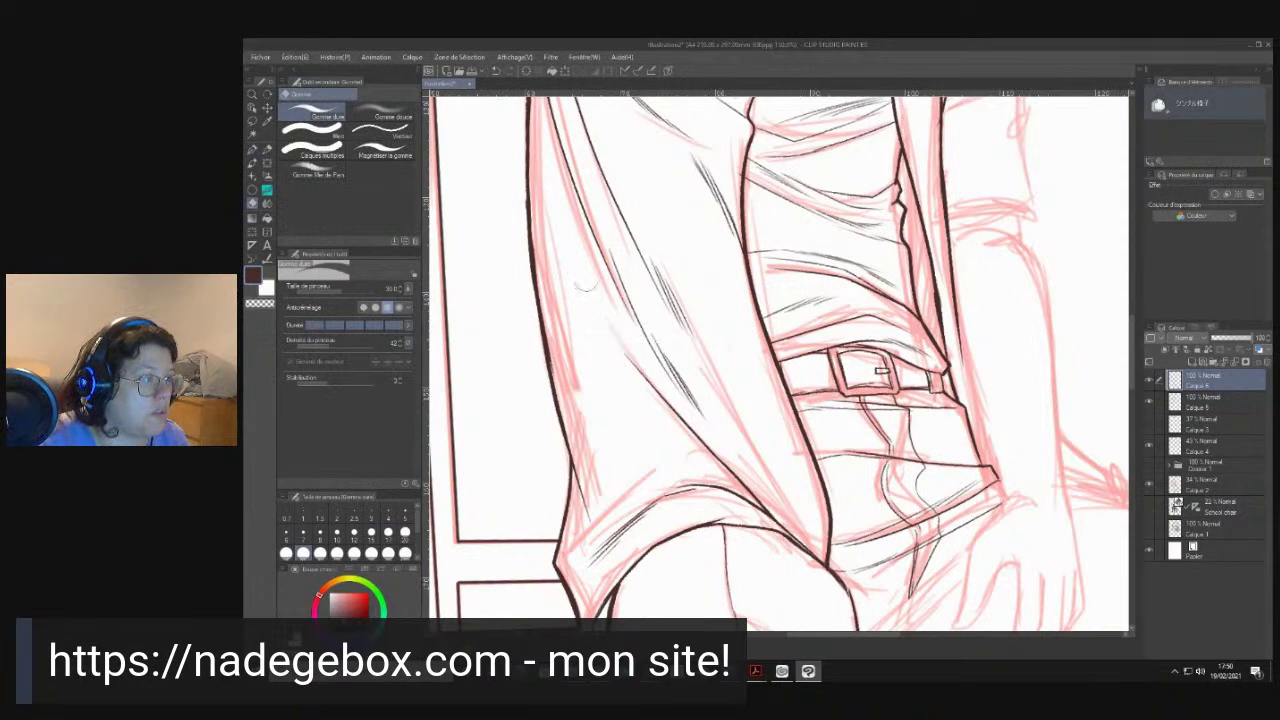
pyautogui.press('p')
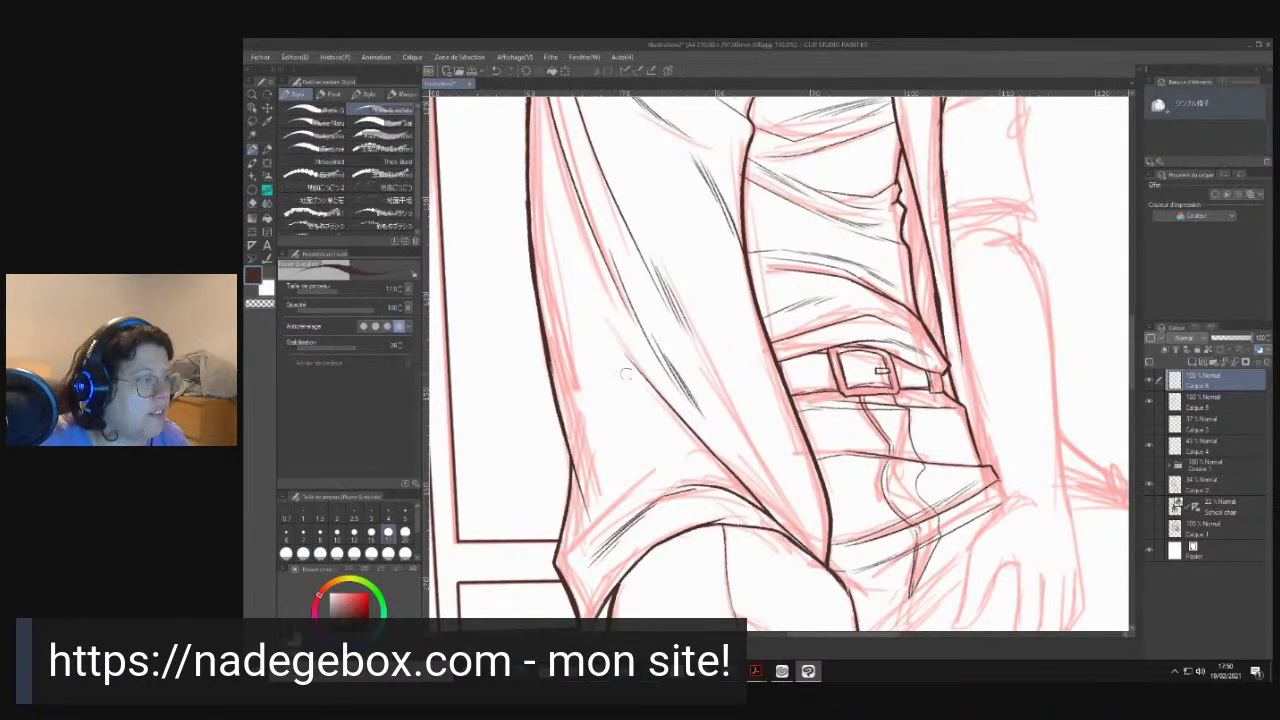
pyautogui.moveTo(572, 272); pyautogui.dragTo(598, 316)
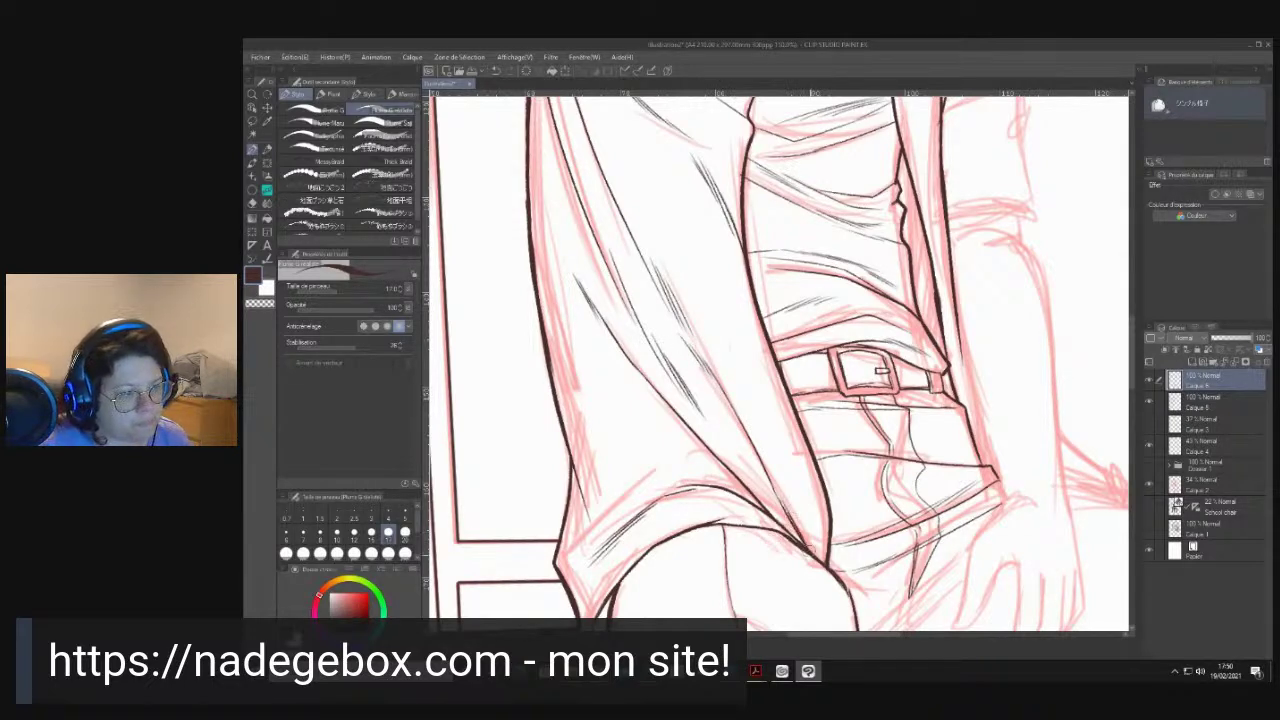
# - Ink short fold strokes inside the shirt's left edge near the hem
pyautogui.moveTo(735, 524)
pyautogui.mouseDown()
pyautogui.moveTo(740, 324)
pyautogui.moveTo(796, 316)
pyautogui.mouseUp()
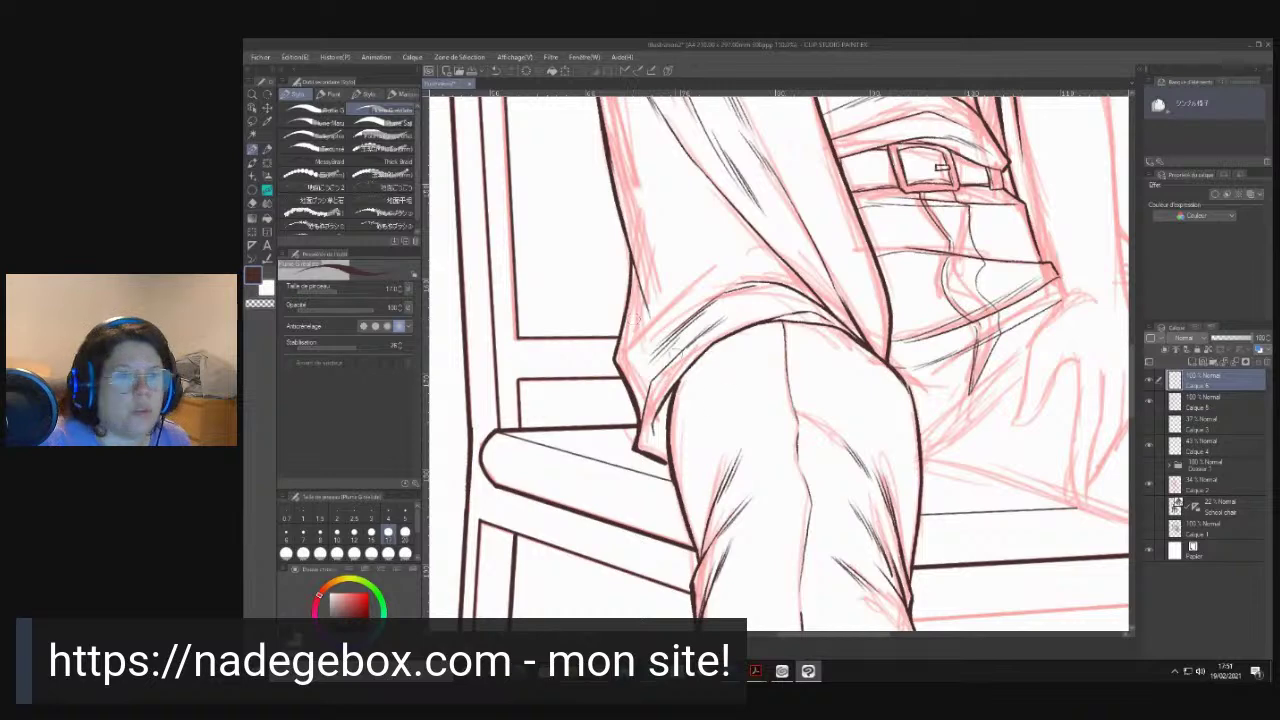
pyautogui.moveTo(661, 446); pyautogui.dragTo(628, 286)
pyautogui.moveTo(634, 500); pyautogui.dragTo(608, 397)
# - Erase the front knee's upper right outline and re-ink it as a smoother curve from the shirt's front corner
pyautogui.moveTo(780, 150); pyautogui.dragTo(690, 350)
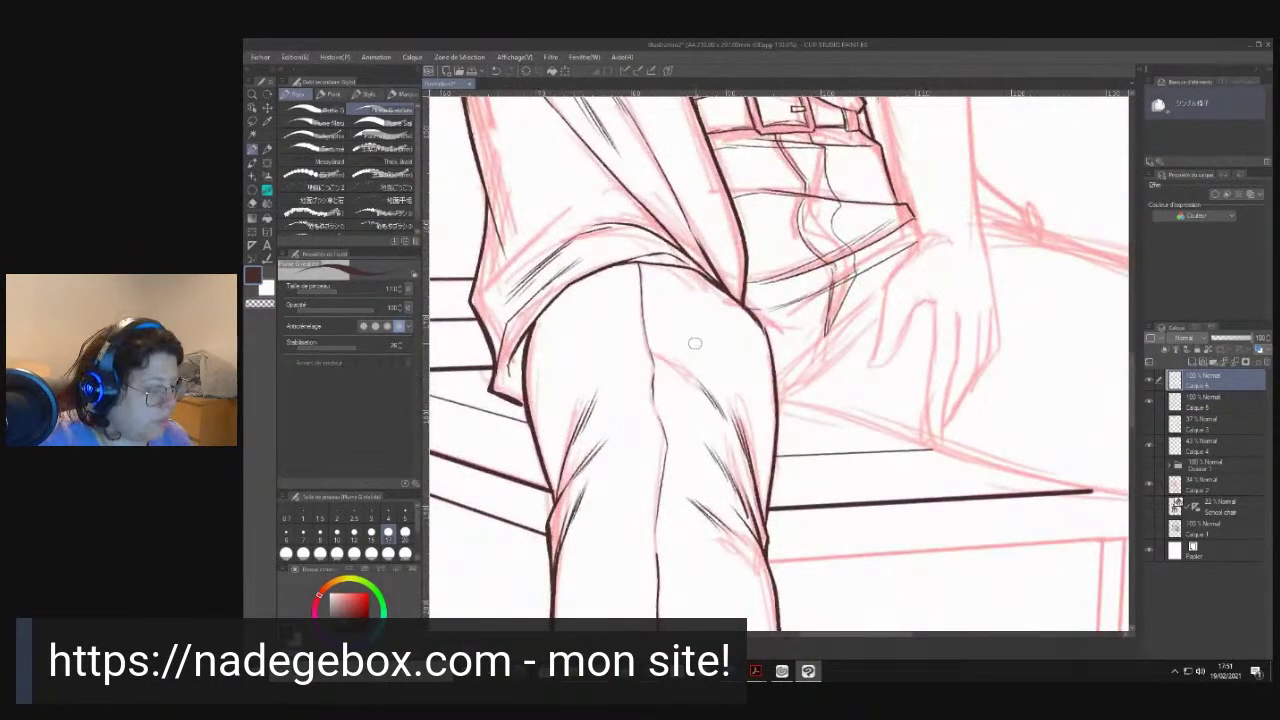
pyautogui.press('e')
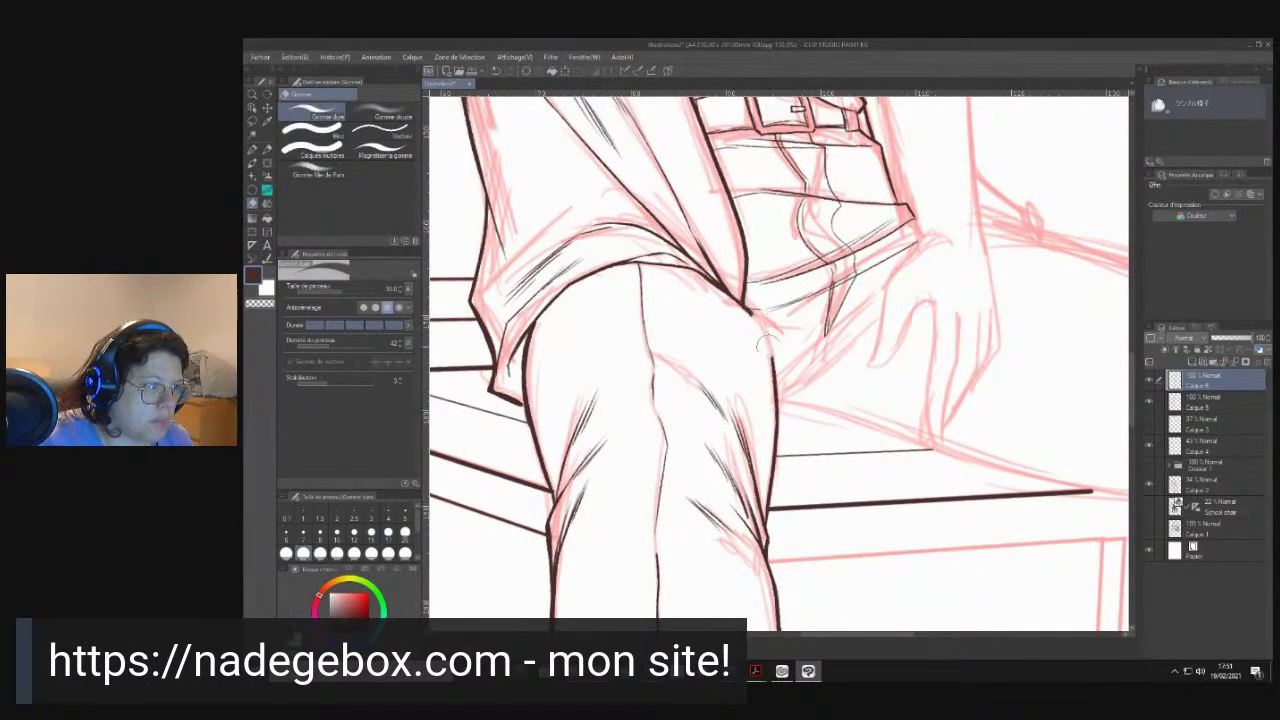
pyautogui.press('b')
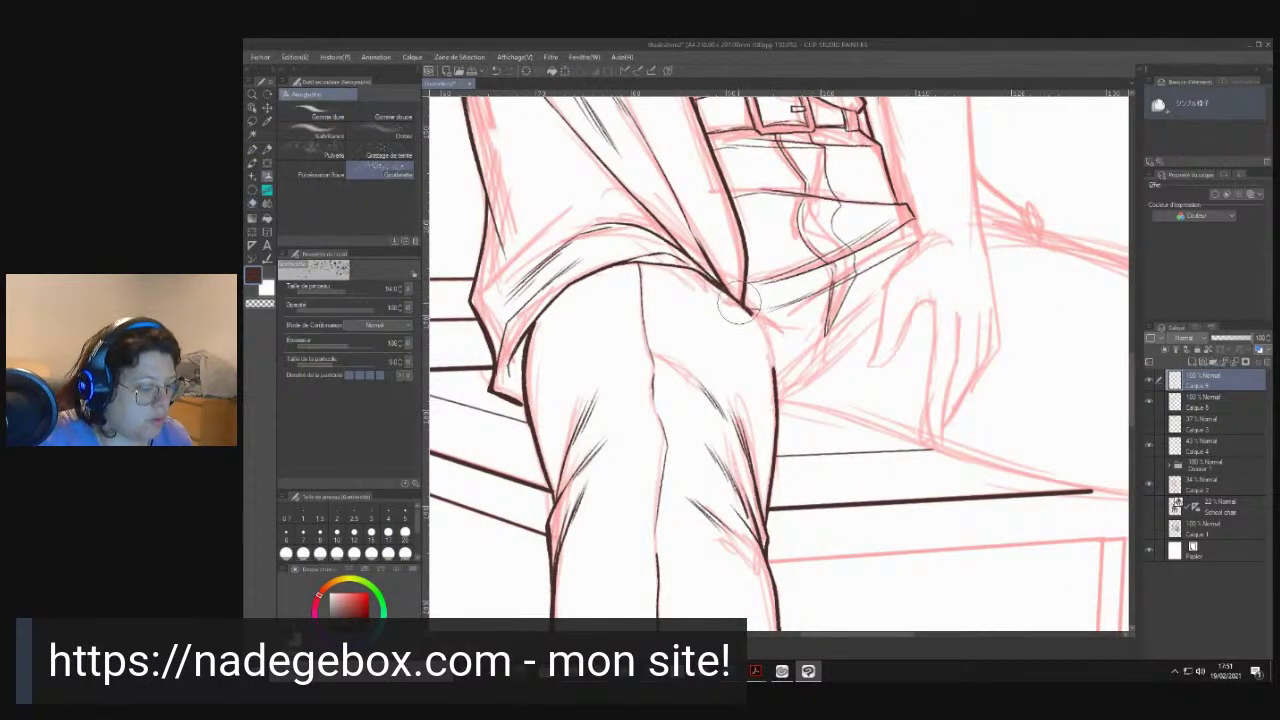
pyautogui.press('b')
pyautogui.press('b')
pyautogui.moveTo(744, 306); pyautogui.dragTo(769, 354)
pyautogui.moveTo(748, 310)
pyautogui.mouseDown()
pyautogui.moveTo(775, 380)
pyautogui.moveTo(777, 352)
pyautogui.mouseUp()
pyautogui.moveTo(748, 277); pyautogui.dragTo(742, 302)
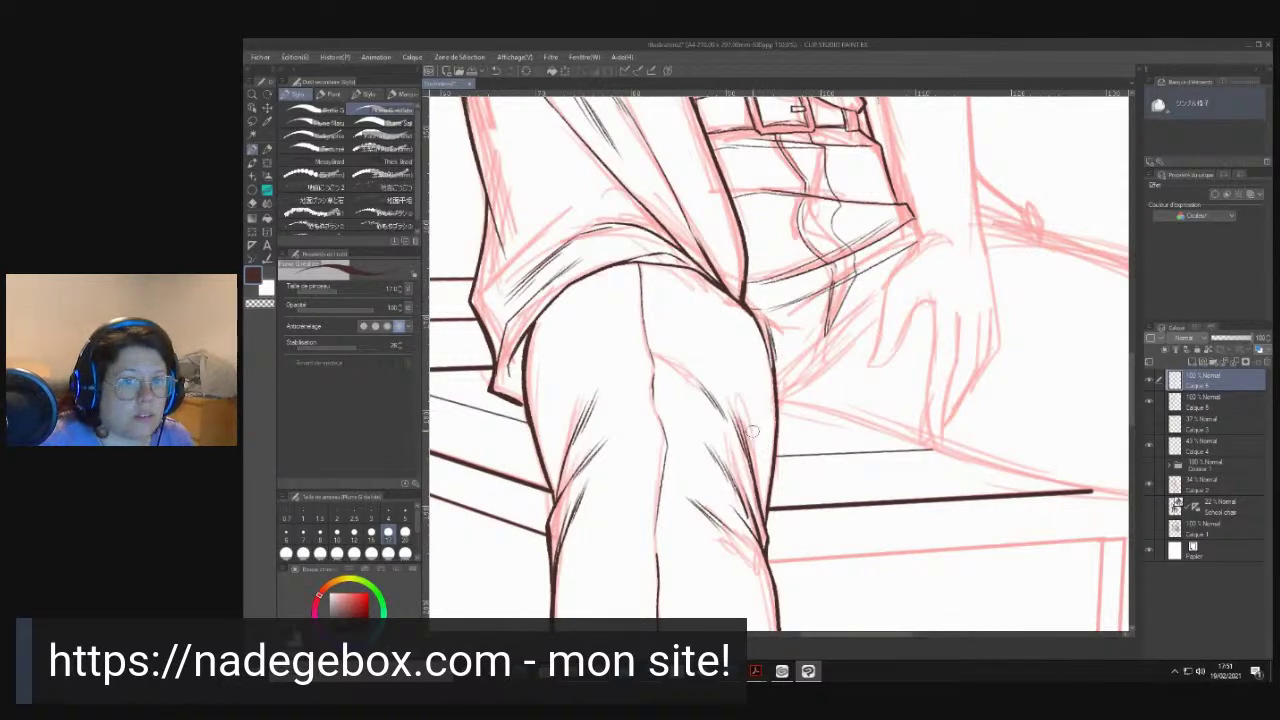
pyautogui.scroll(-5, 767, 205)
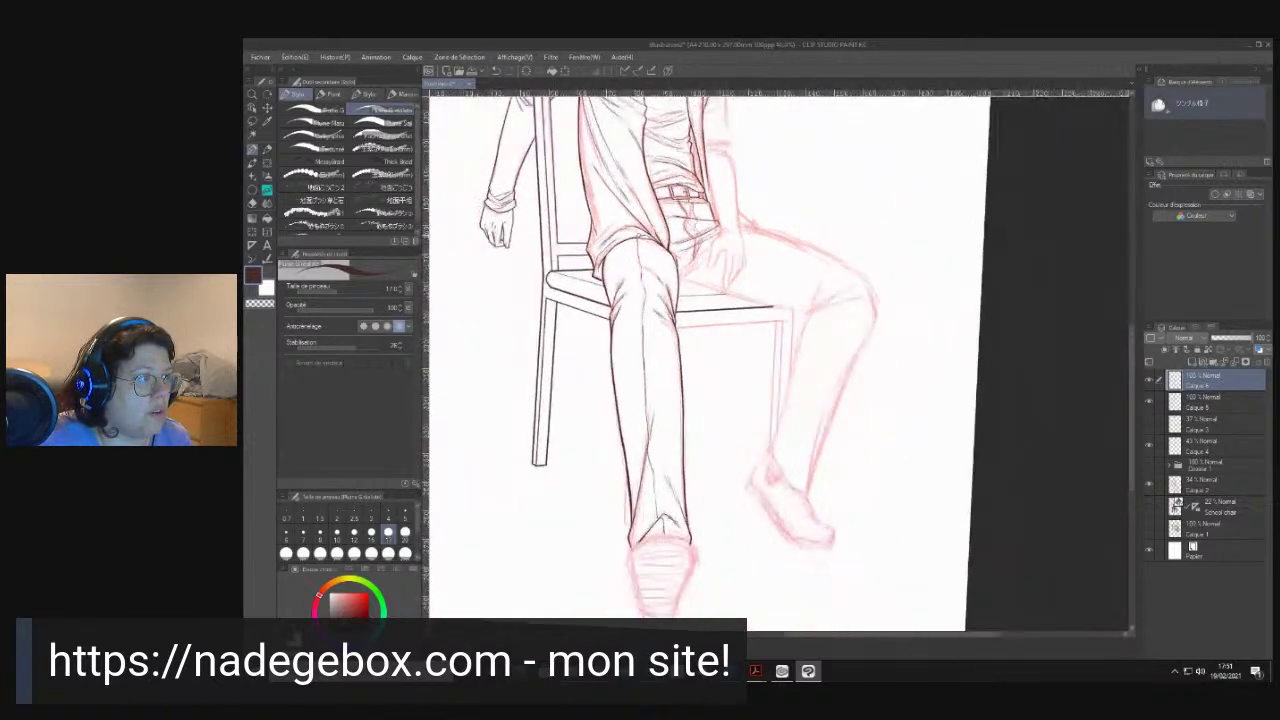
# - Hide the red sketch layer and erase the hem fold strokes above the knee and the lower end of the shirt's diagonal fold
pyautogui.scroll(1, 679, 290)
pyautogui.moveTo(680, 245); pyautogui.dragTo(733, 350)
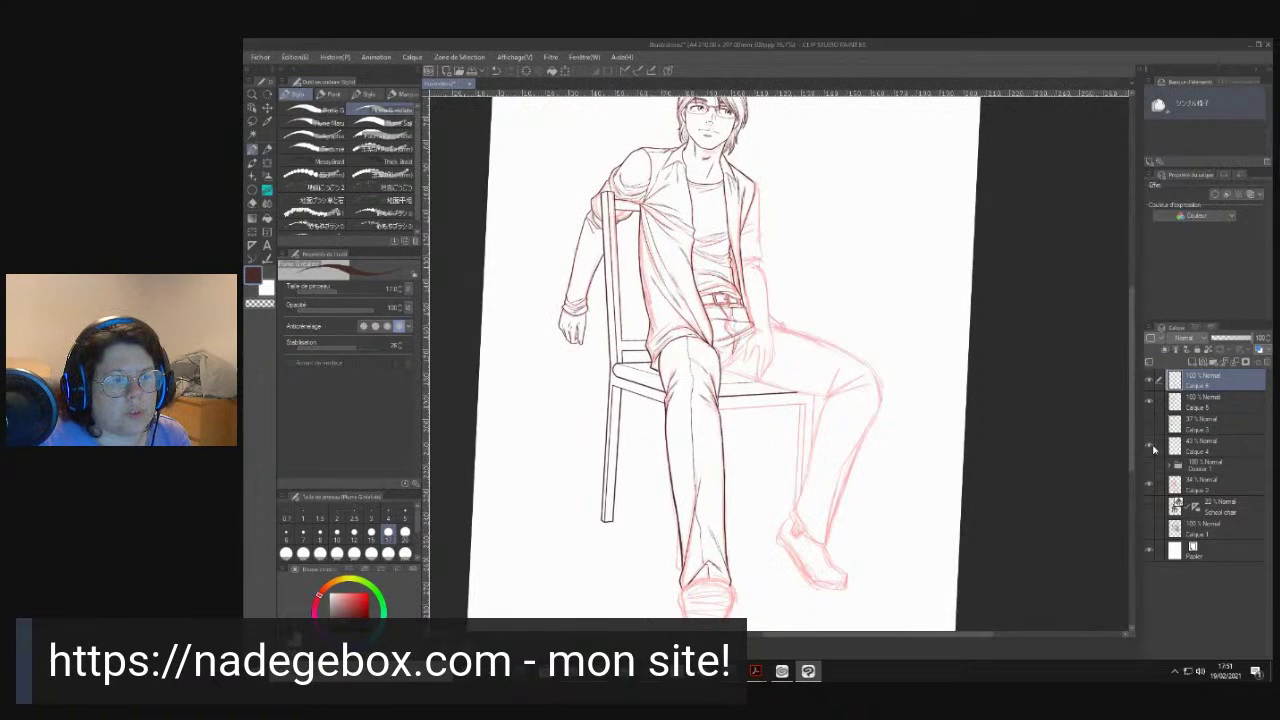
pyautogui.click(1148, 487)
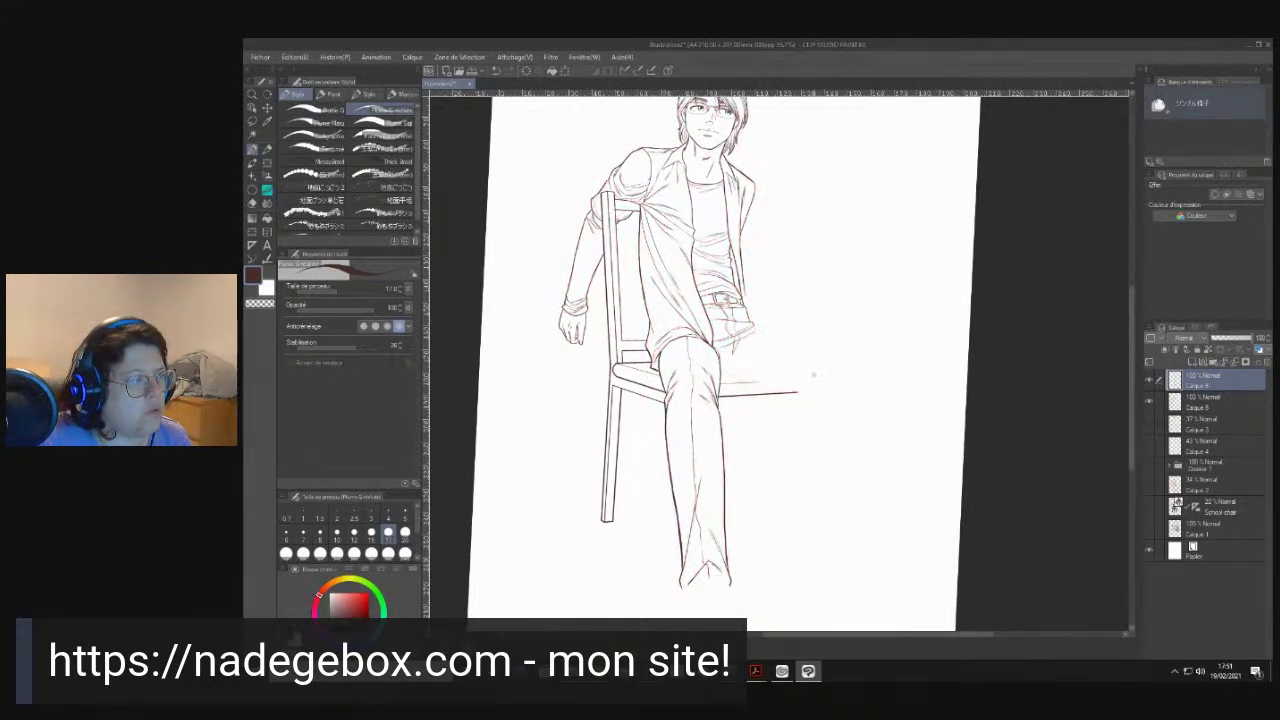
pyautogui.scroll(3, 711, 328)
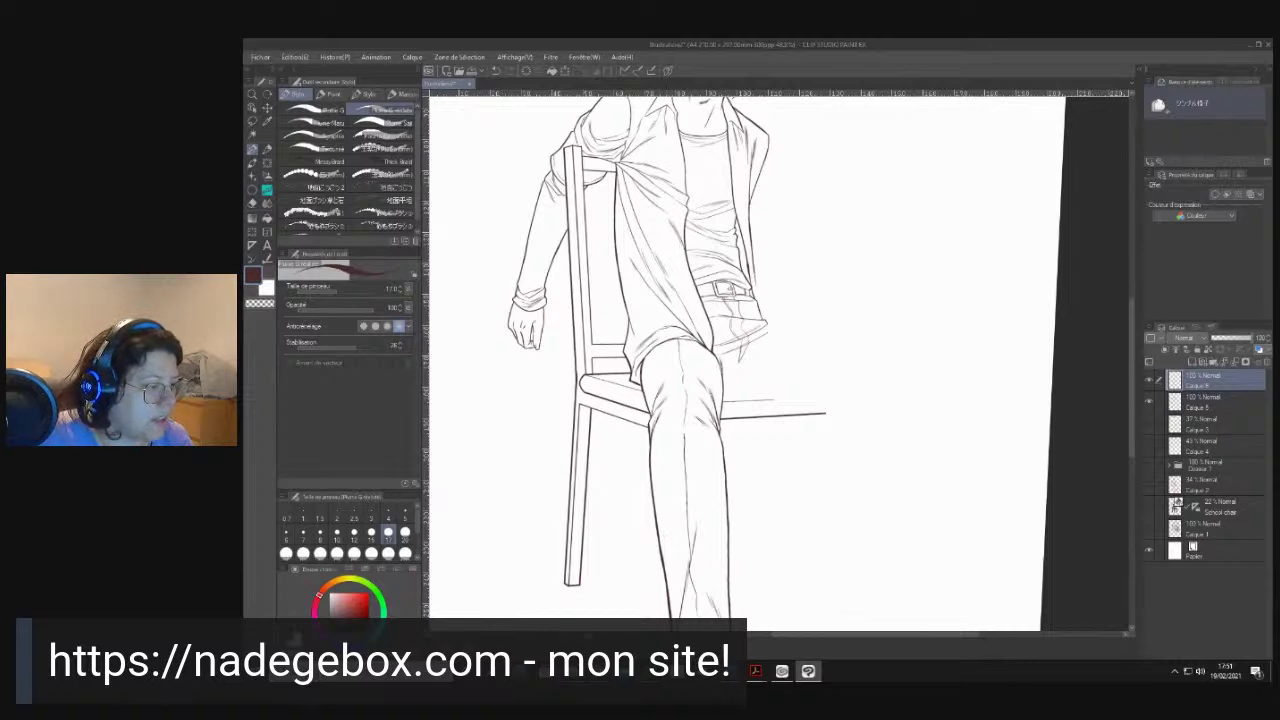
pyautogui.scroll(3, 765, 326)
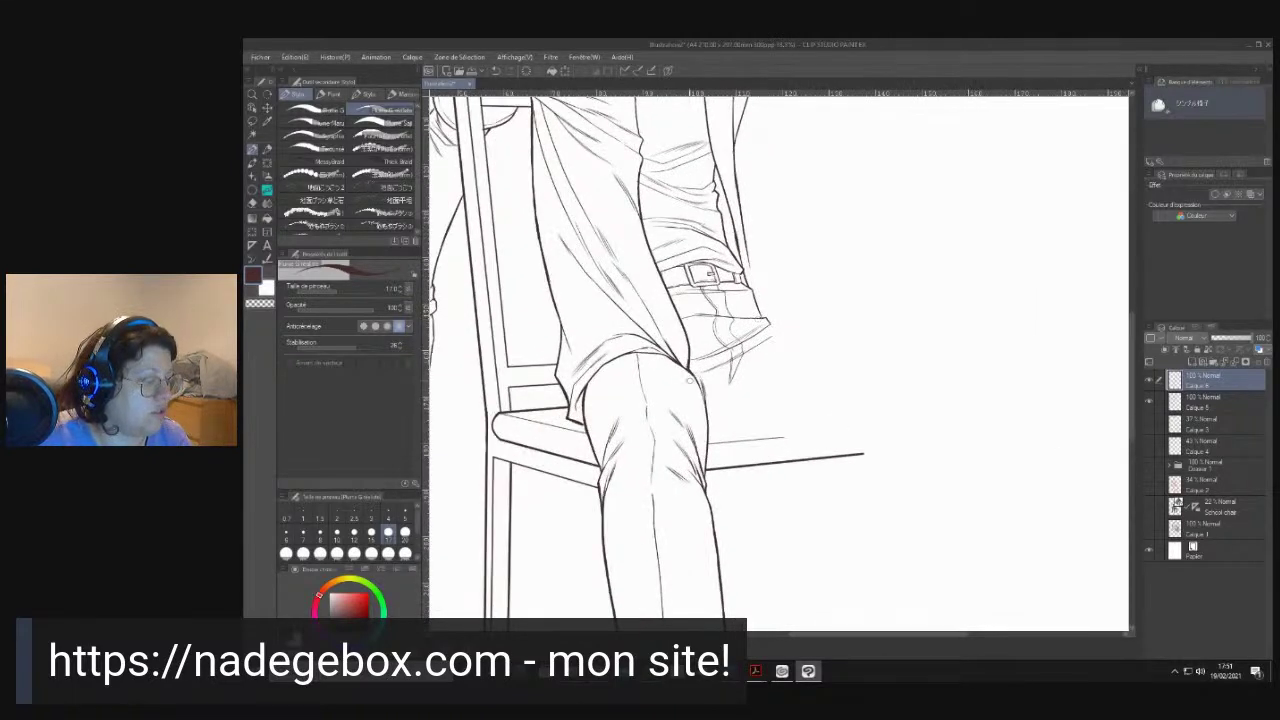
pyautogui.press('e')
pyautogui.moveTo(648, 336)
pyautogui.mouseDown()
pyautogui.moveTo(664, 350)
pyautogui.moveTo(592, 342)
pyautogui.moveTo(602, 338)
pyautogui.mouseUp()
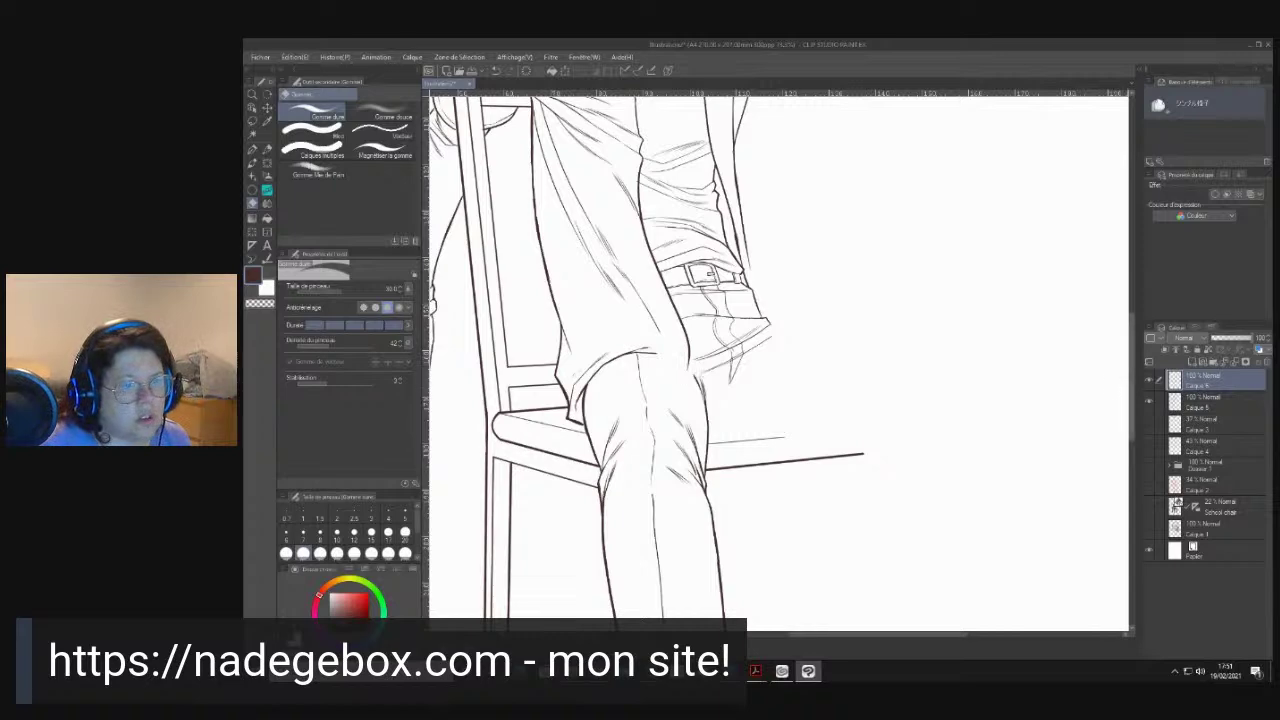
# - Switch to the lower ink layer, Calque 5, and erase the shirt's front corner above the knee
pyautogui.click(1149, 403)
pyautogui.click(1149, 403)
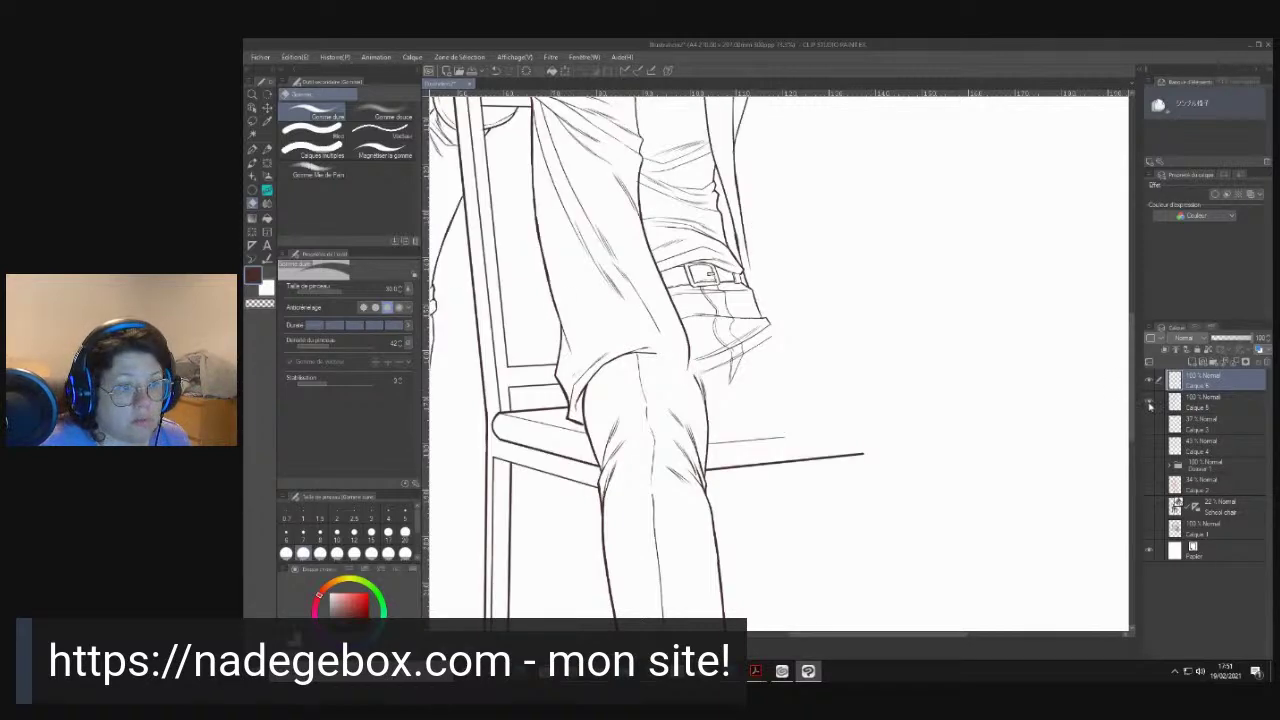
pyautogui.click(1200, 401)
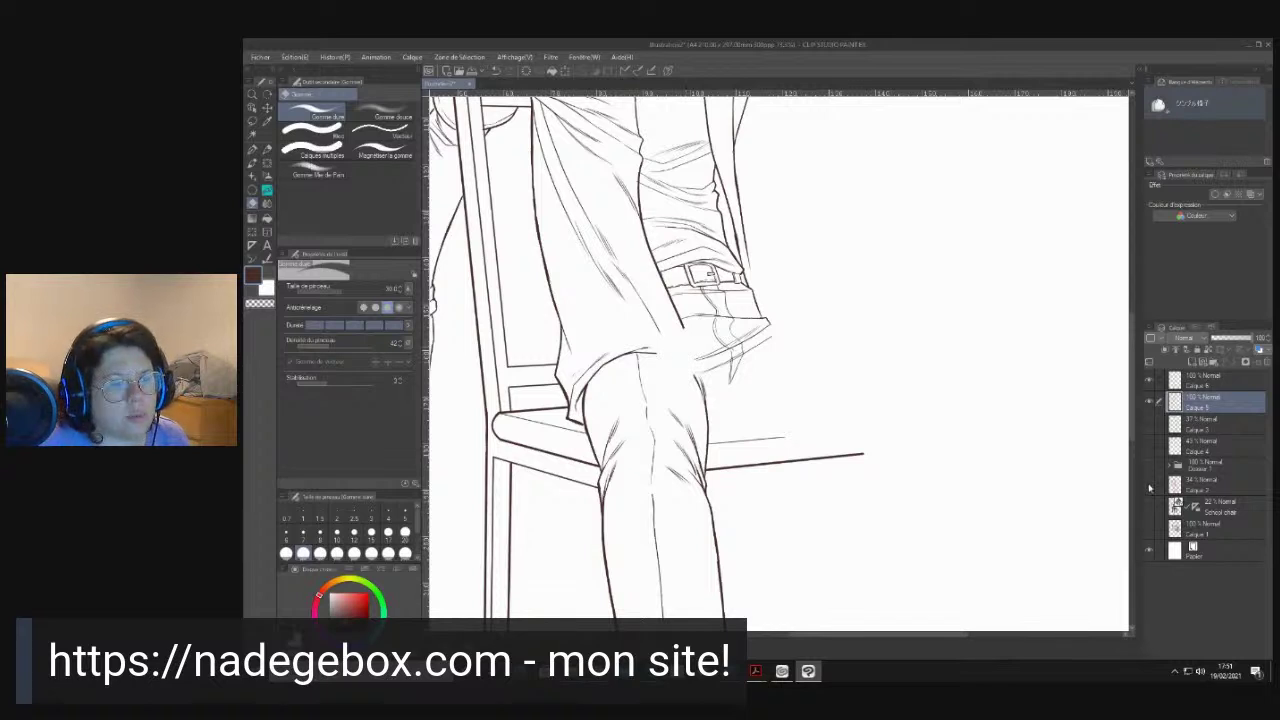
# - Show the red sketch layer again, erase its shirt front corner and redraw that corner with a red pencil
pyautogui.click(1149, 486)
pyautogui.click(1190, 485)
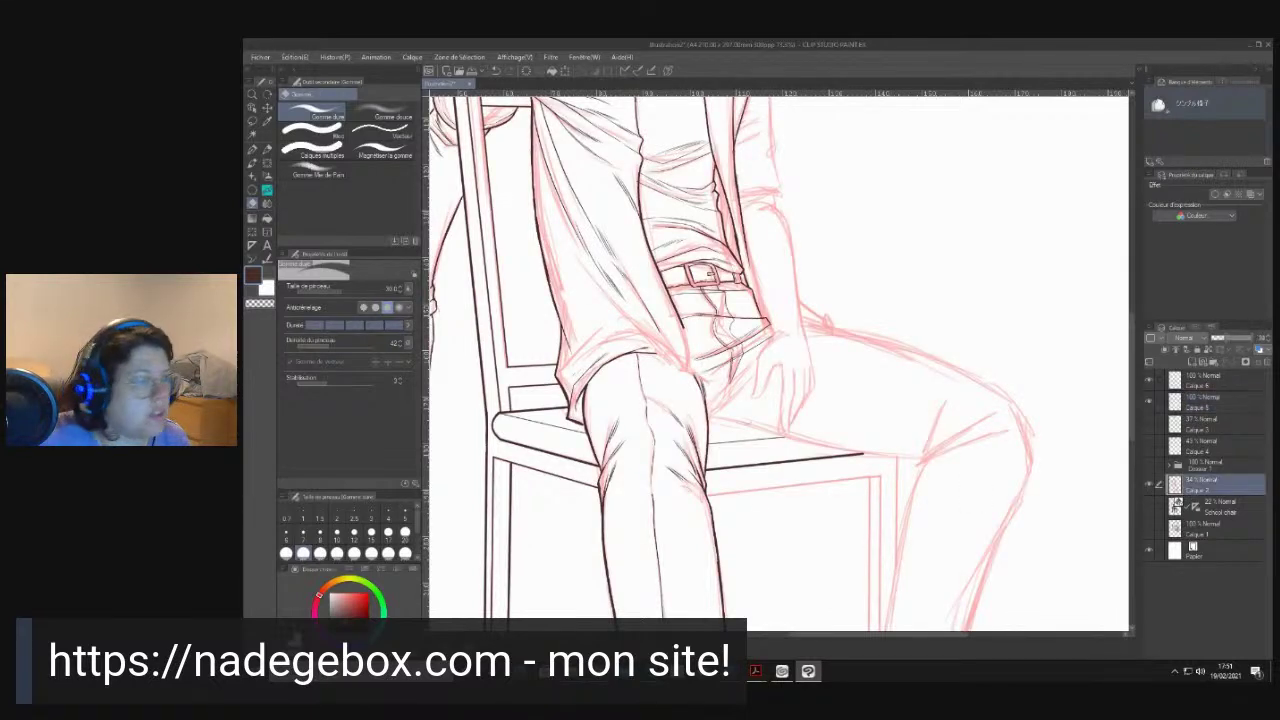
pyautogui.click(352, 595)
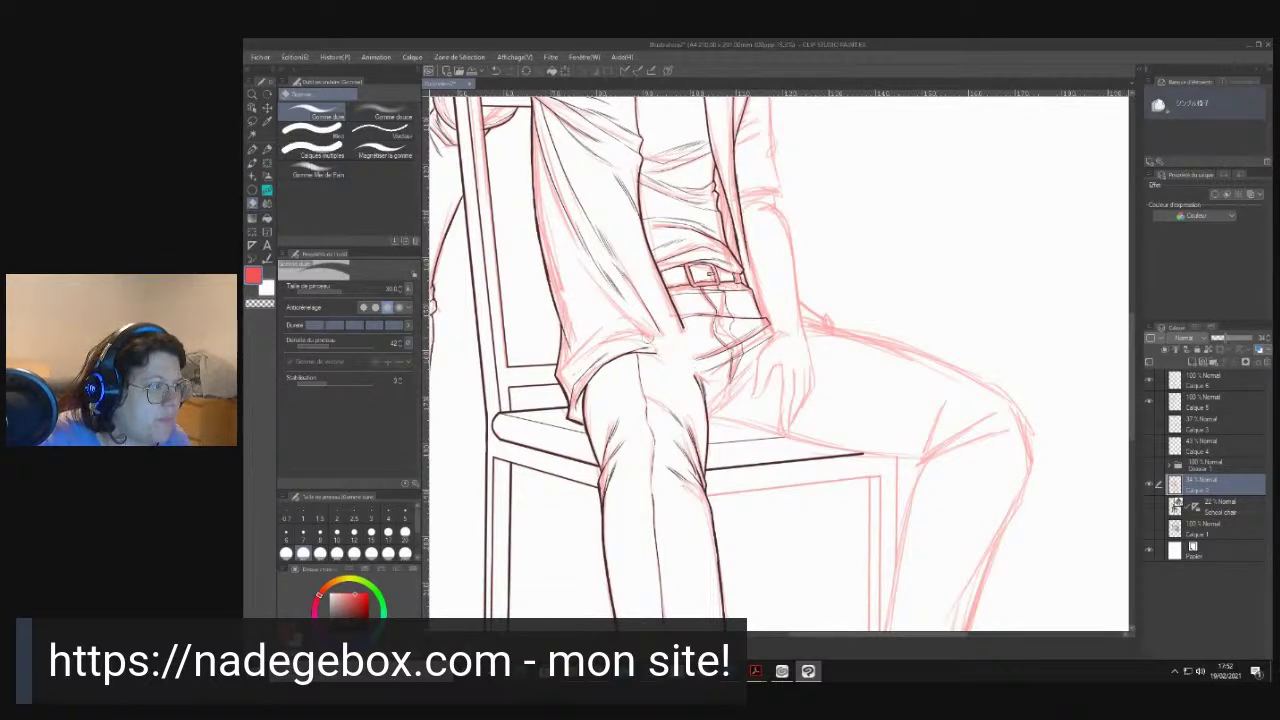
pyautogui.press('p')
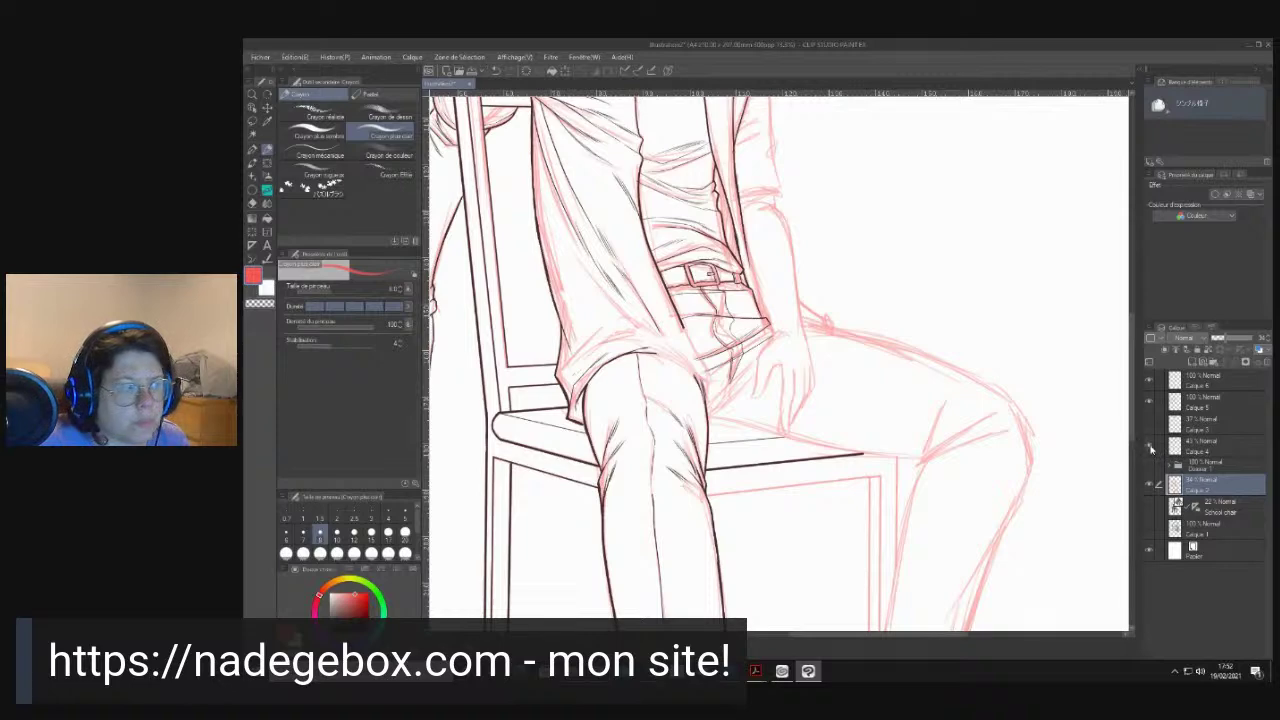
# - Identify the two ink layers by toggling their visibility and merge Calque 6 down into Calque 5
pyautogui.click(1176, 404)
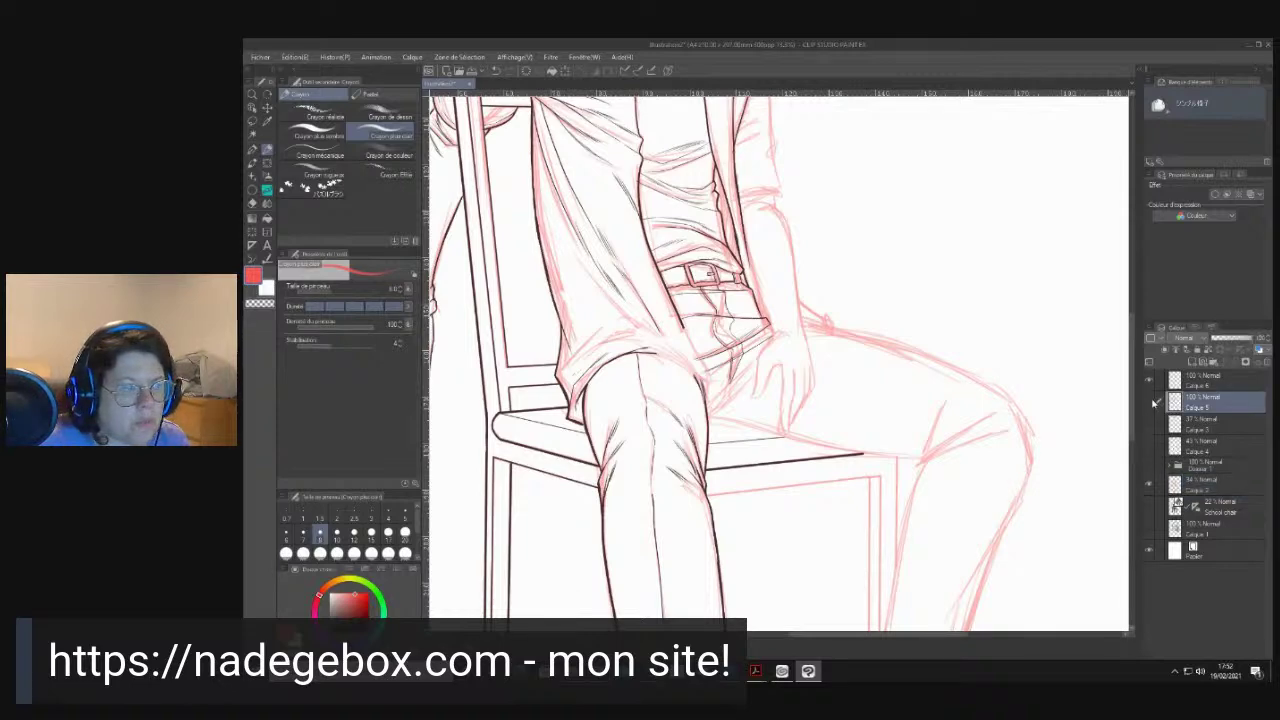
pyautogui.click(1150, 404)
pyautogui.click(1150, 404)
pyautogui.click(1150, 383)
pyautogui.click(1150, 383)
pyautogui.click(1198, 384)
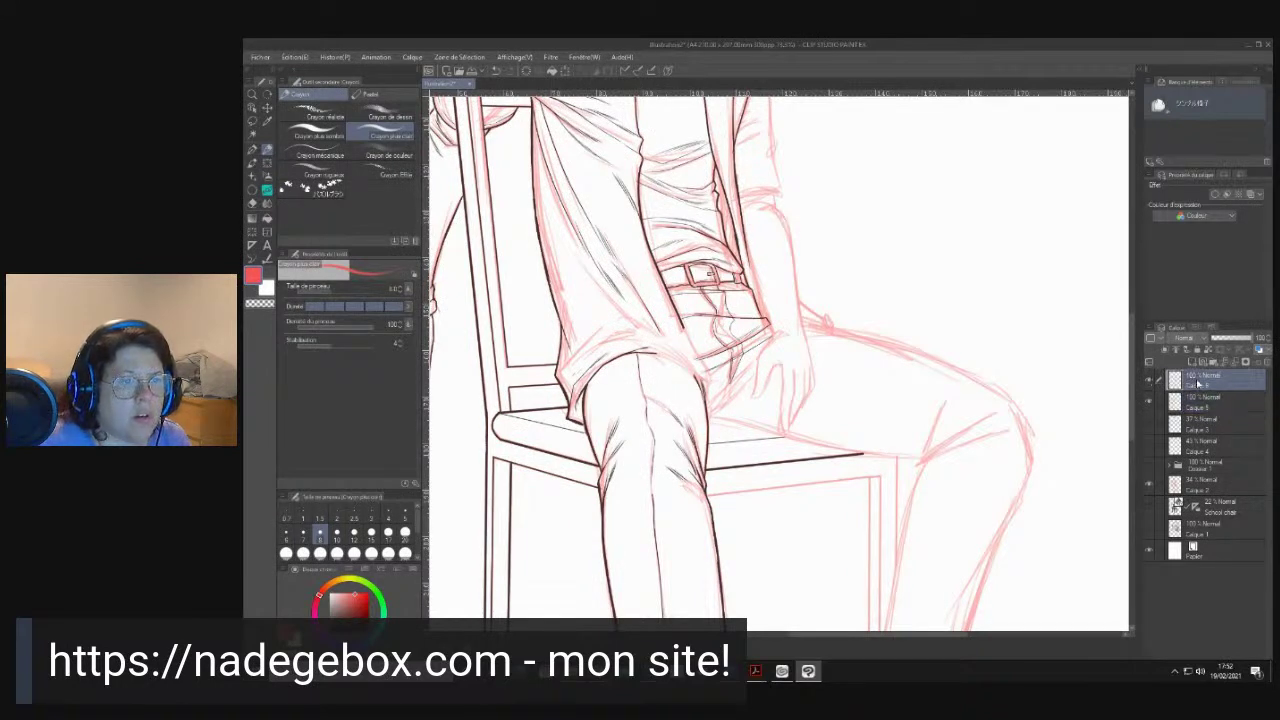
pyautogui.rightClick(1198, 384)
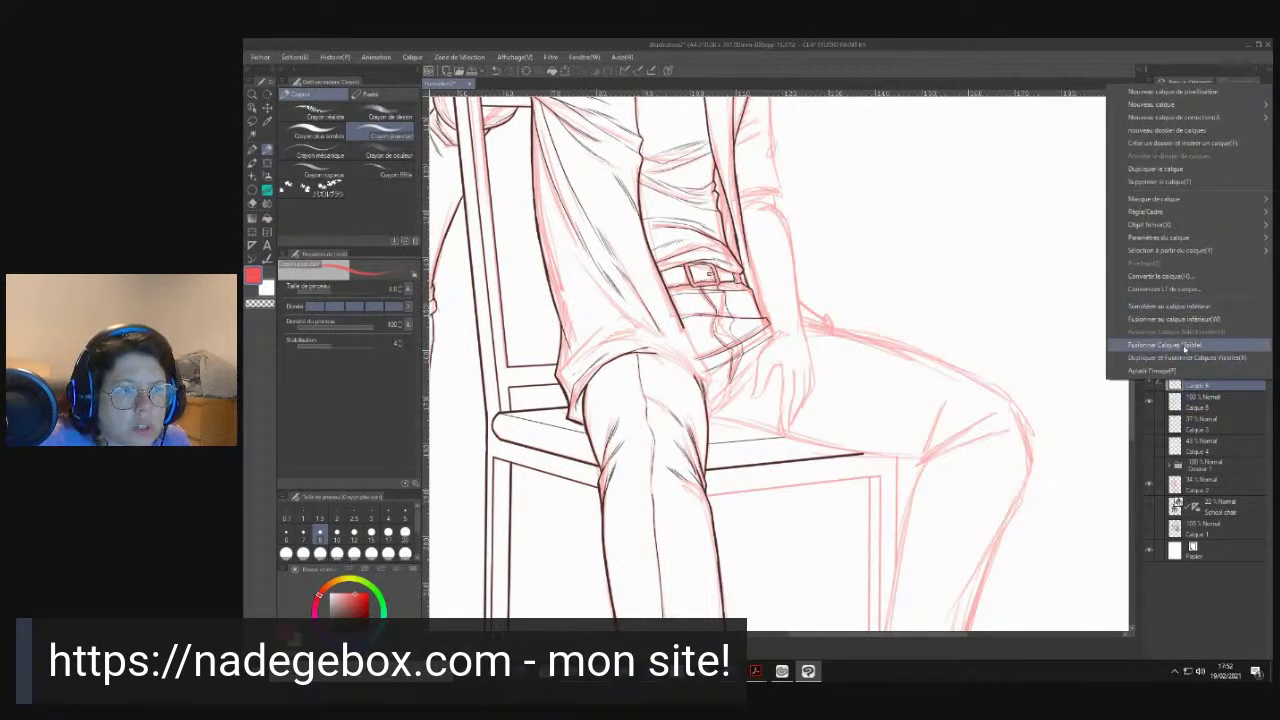
pyautogui.click(1172, 318)
pyautogui.click(1150, 384)
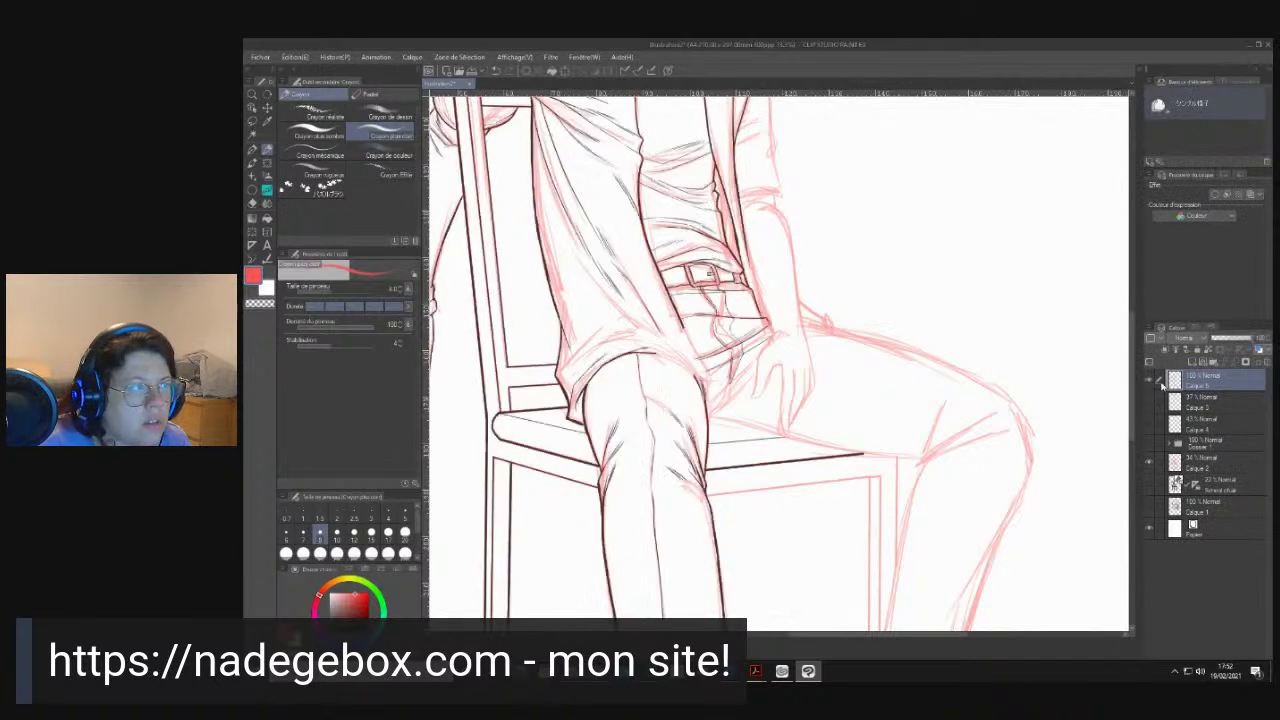
# - Lower the red sketch layer's opacity to 20% and make the merged ink layer active
pyautogui.click(1202, 462)
pyautogui.click(1219, 338)
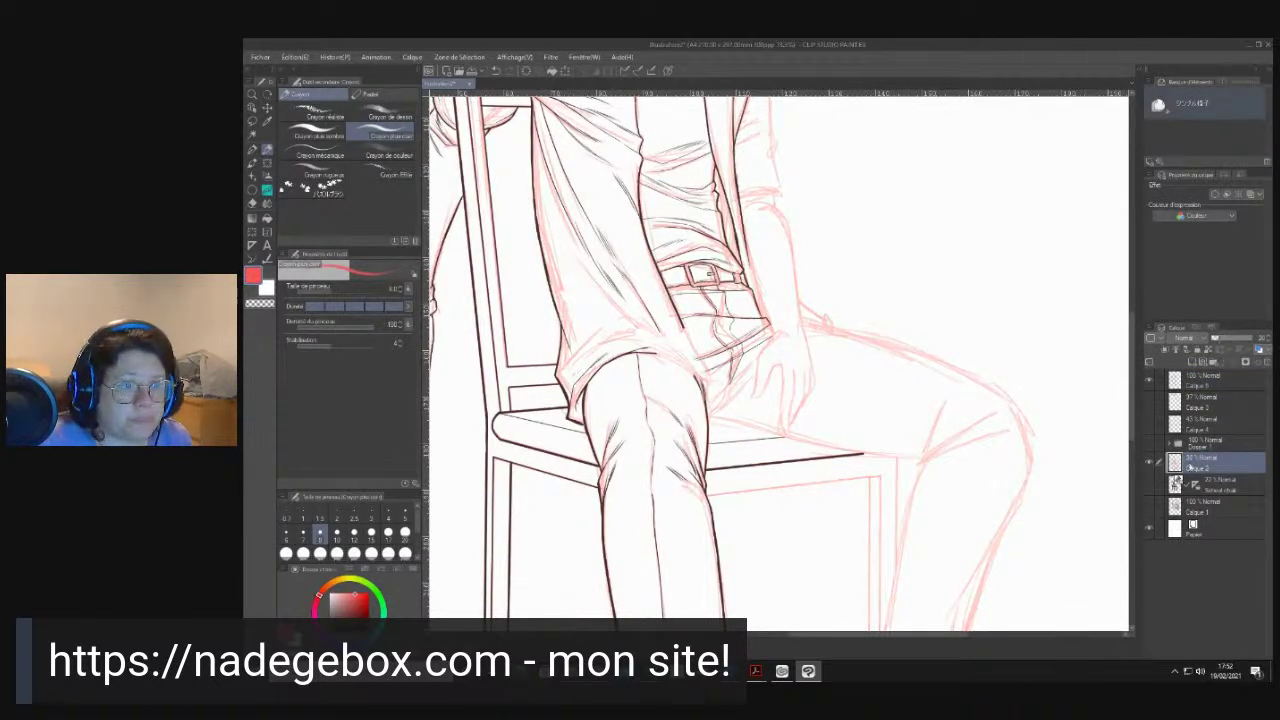
pyautogui.click(1205, 384)
# - Ink the shirt's front edge down to its corner beside the knee in dark brown and clean up the stray ends
pyautogui.scroll(4, 798, 311)
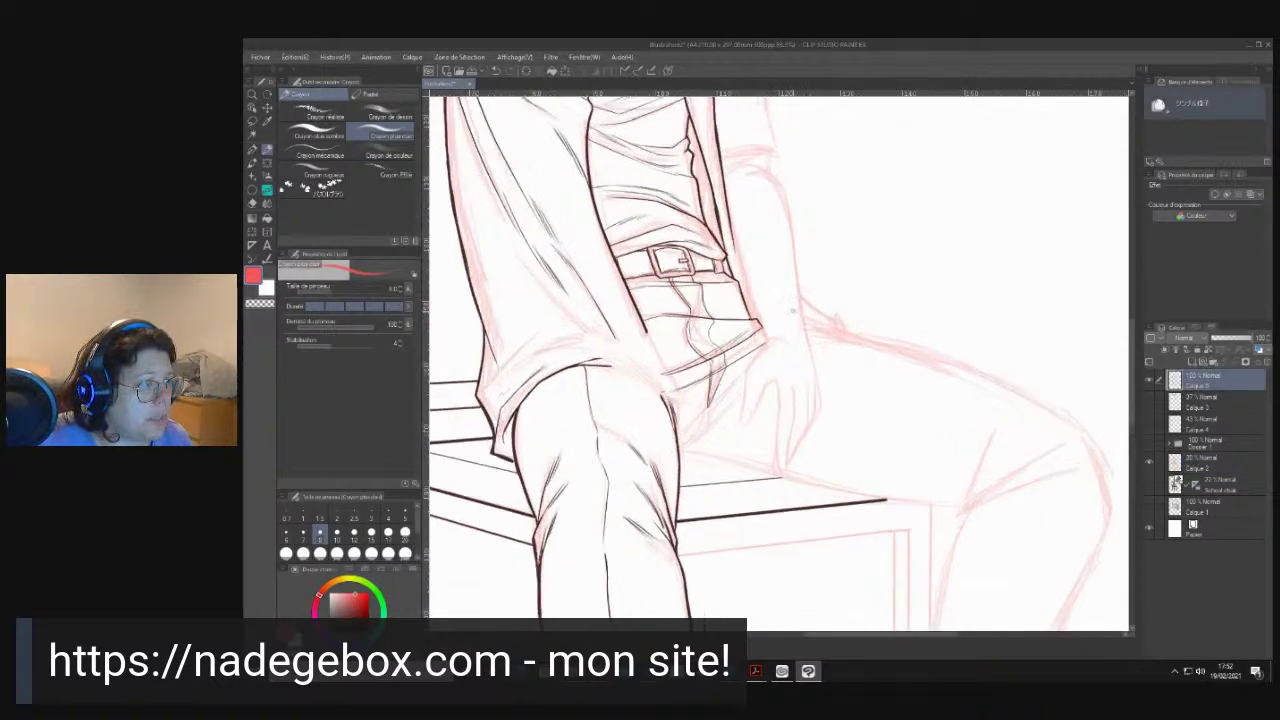
pyautogui.click(251, 148)
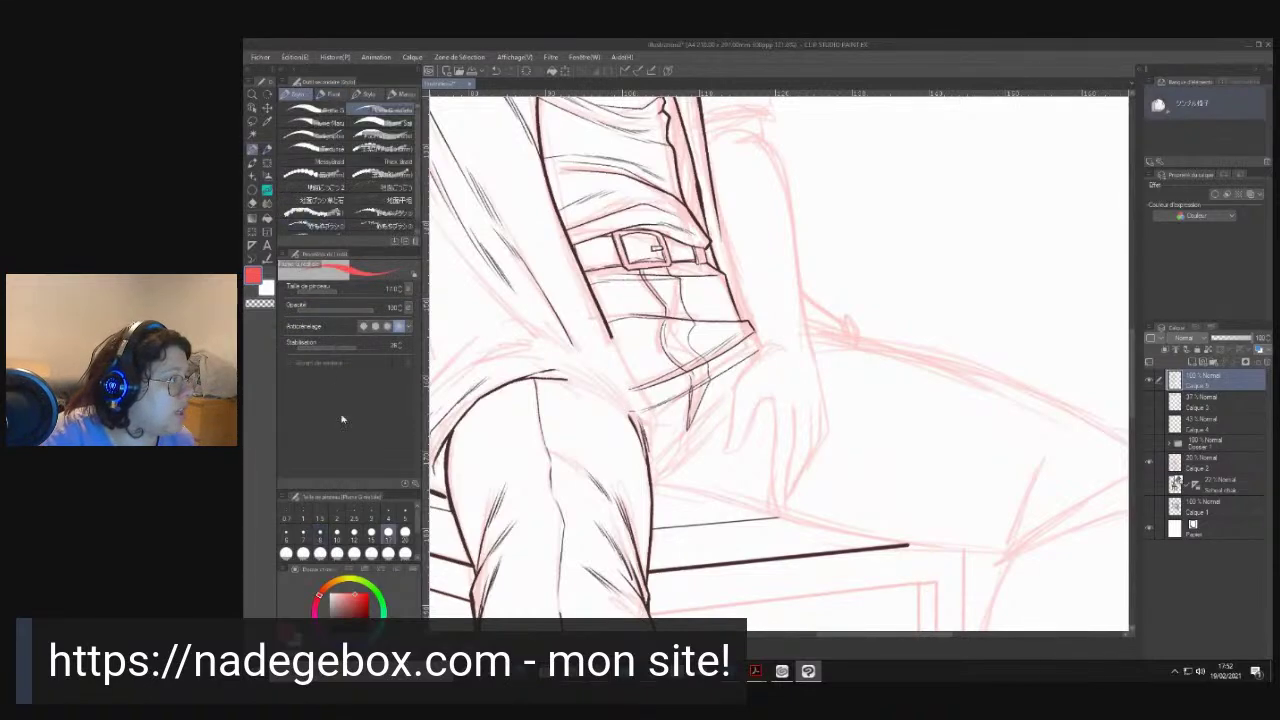
pyautogui.click(358, 606)
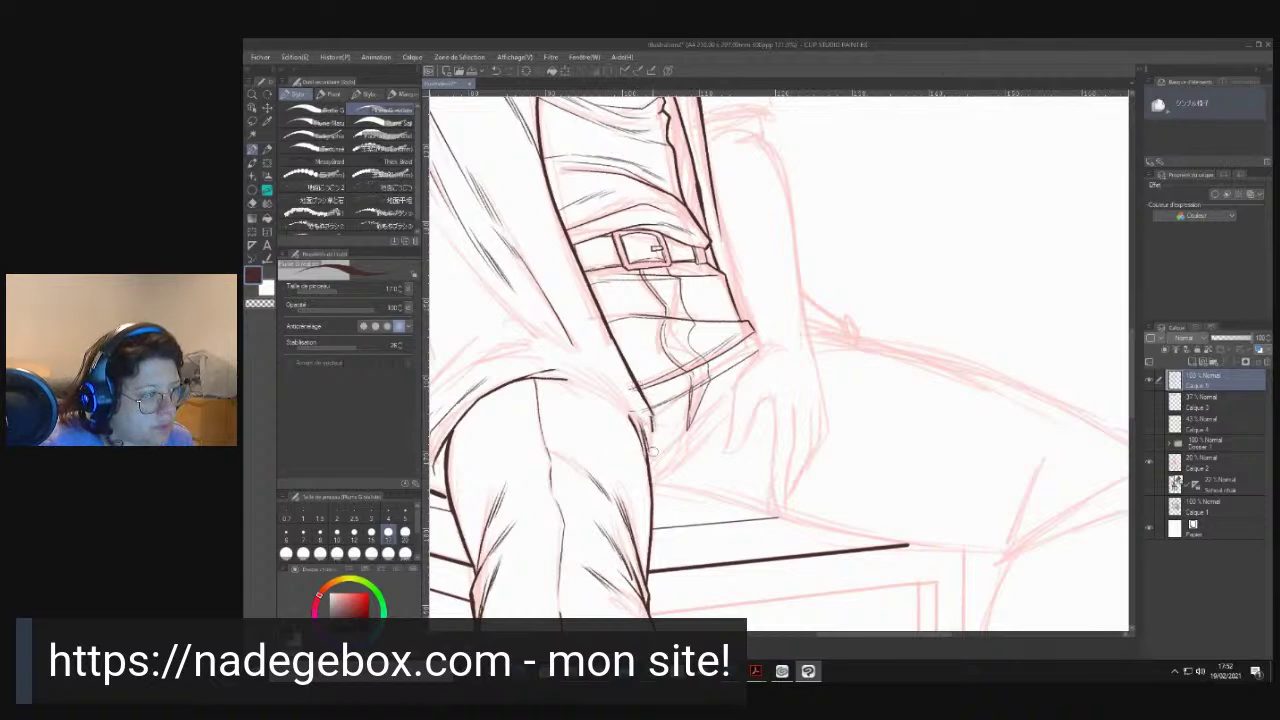
pyautogui.moveTo(650, 411); pyautogui.dragTo(653, 454)
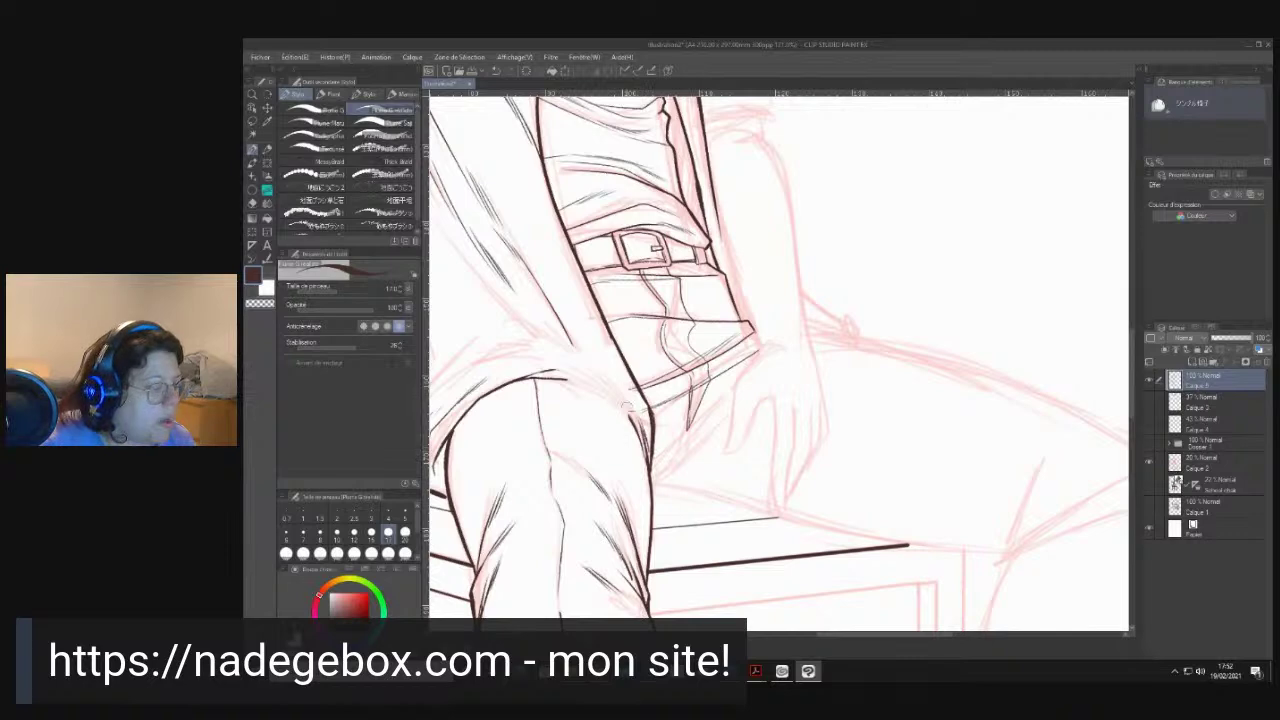
pyautogui.press('e')
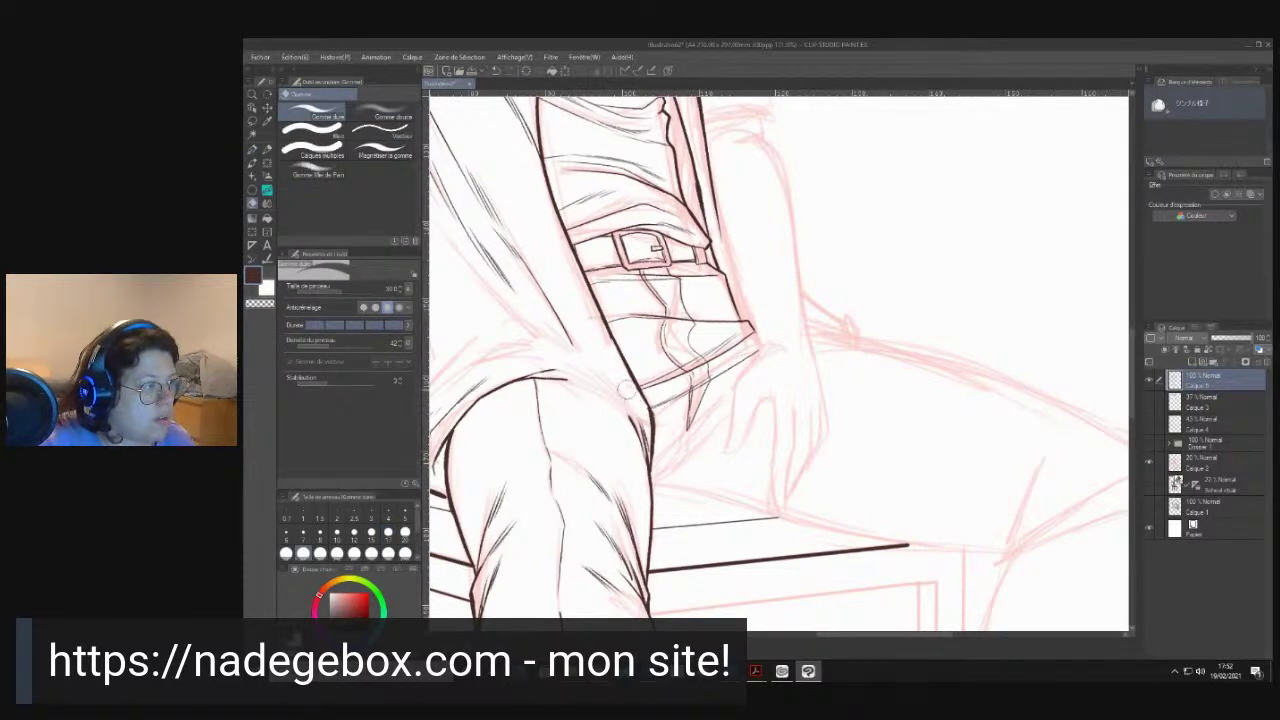
# - Ink the shirt hem over the knee up to the front corner and extend the long diagonal fold down to it
pyautogui.press('b')
pyautogui.press('p')
pyautogui.moveTo(566, 301); pyautogui.dragTo(576, 359)
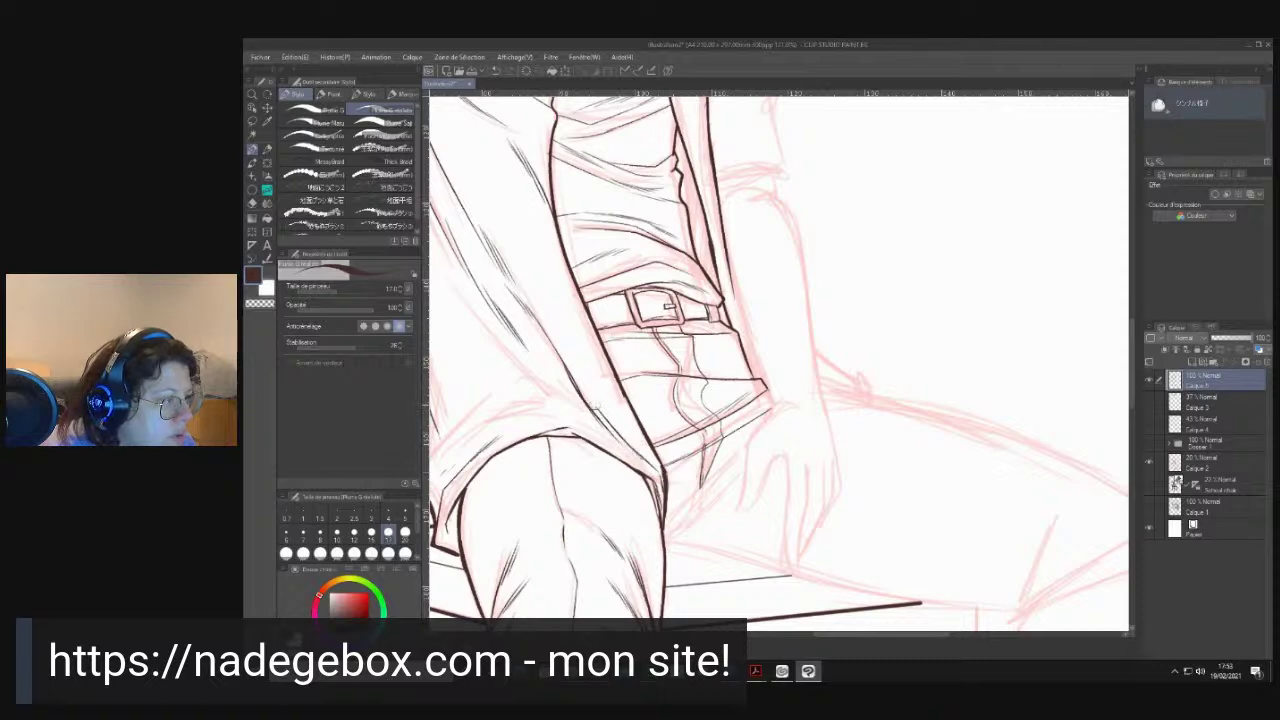
# - Ink tapered fold strokes parallel to the hem above the knee and others rising from the hem's rear corner
pyautogui.moveTo(490, 415); pyautogui.dragTo(688, 341)
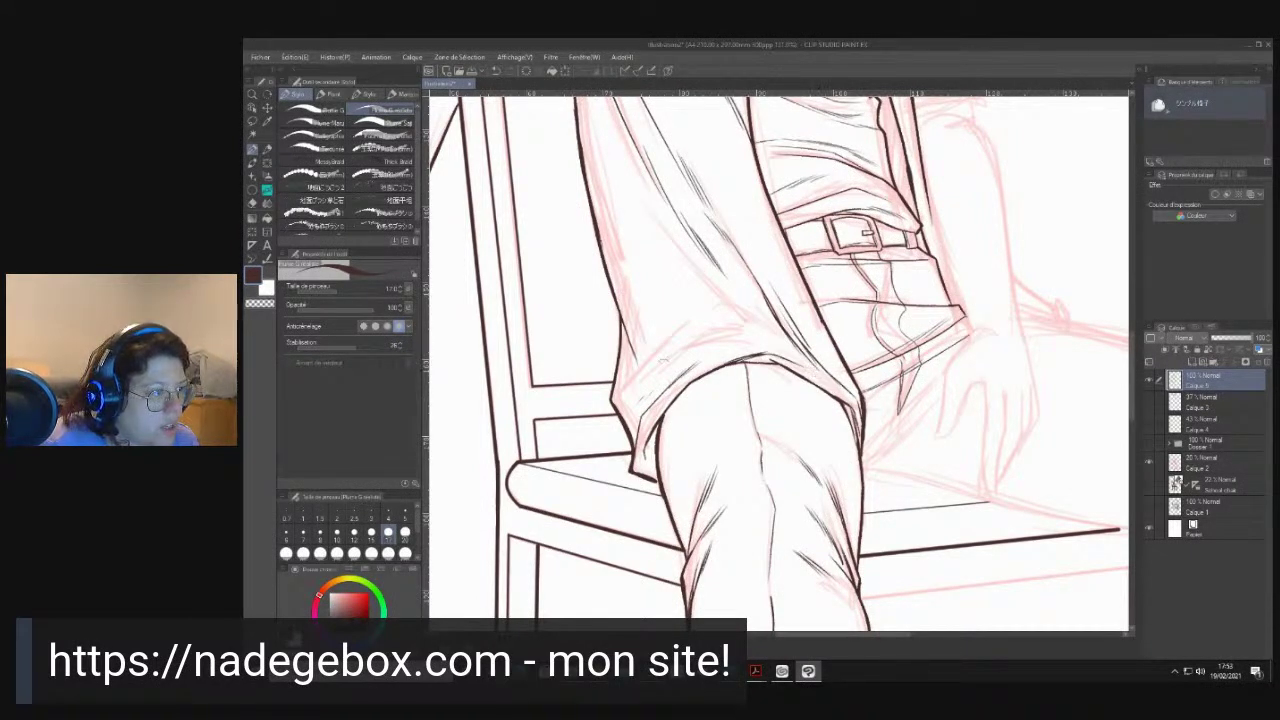
pyautogui.moveTo(671, 364)
pyautogui.mouseDown()
pyautogui.moveTo(752, 324)
pyautogui.moveTo(810, 348)
pyautogui.mouseUp()
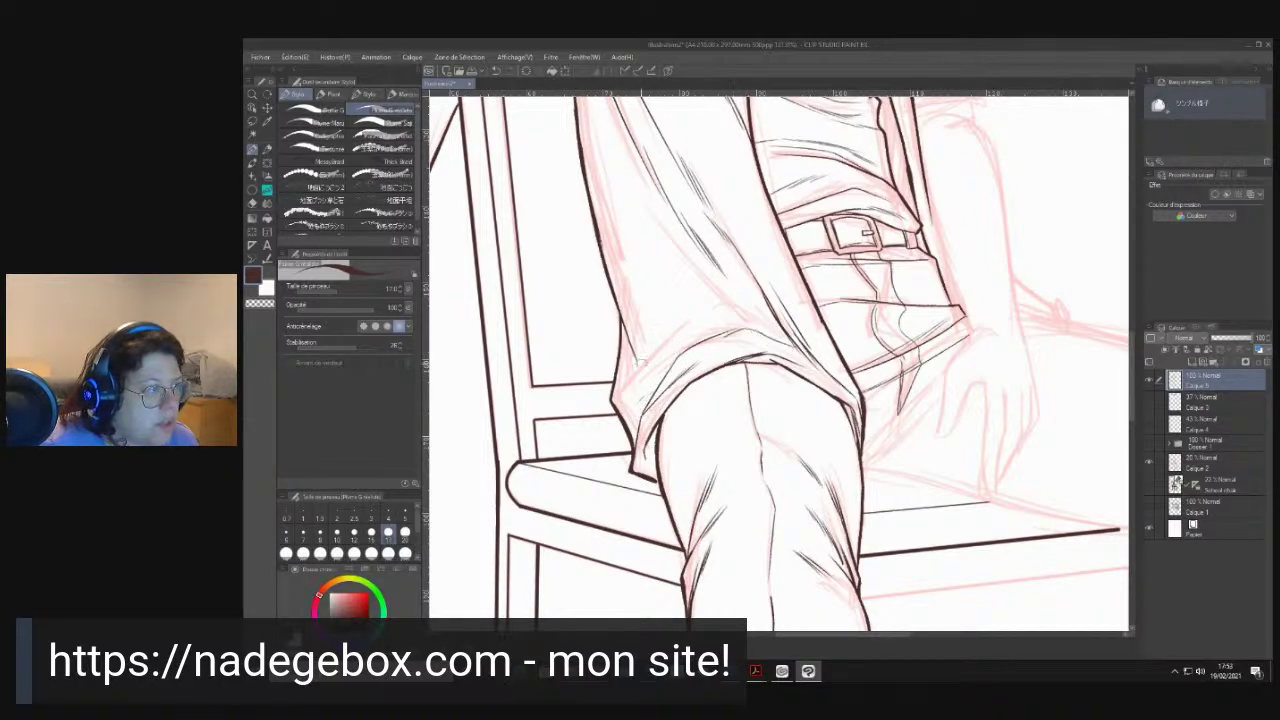
pyautogui.moveTo(617, 390); pyautogui.dragTo(729, 284)
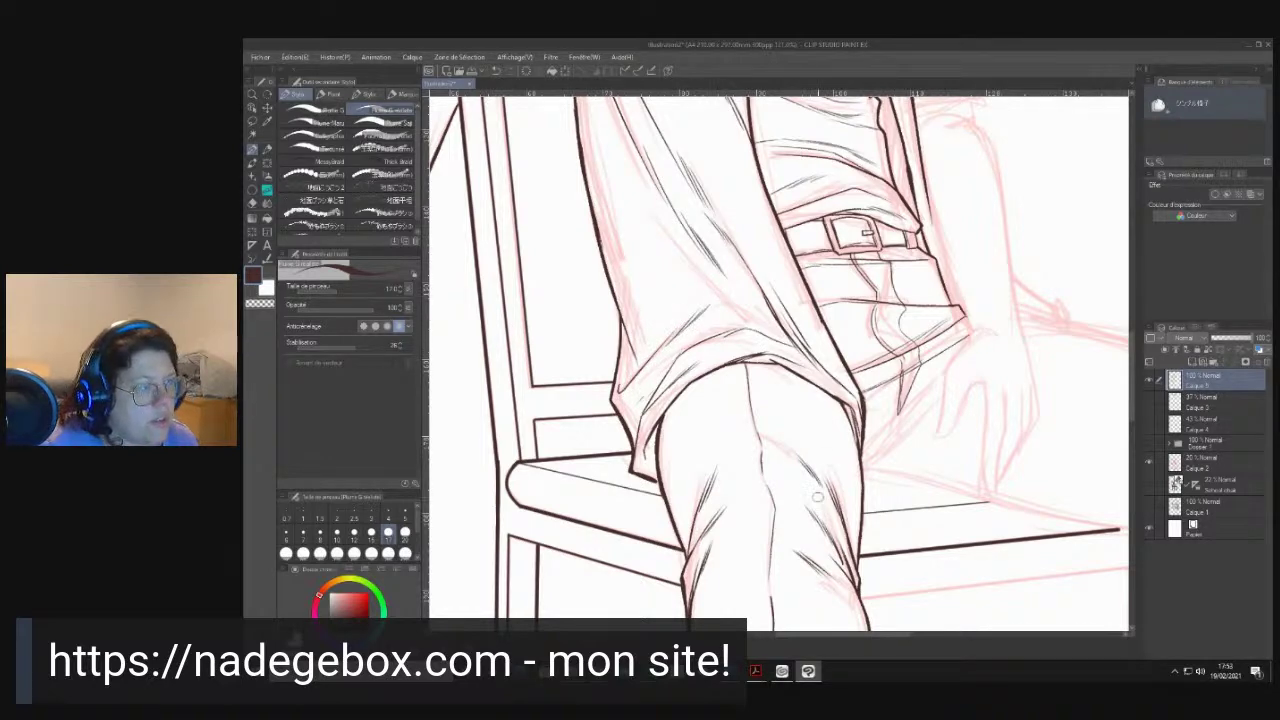
pyautogui.moveTo(842, 404); pyautogui.dragTo(857, 442)
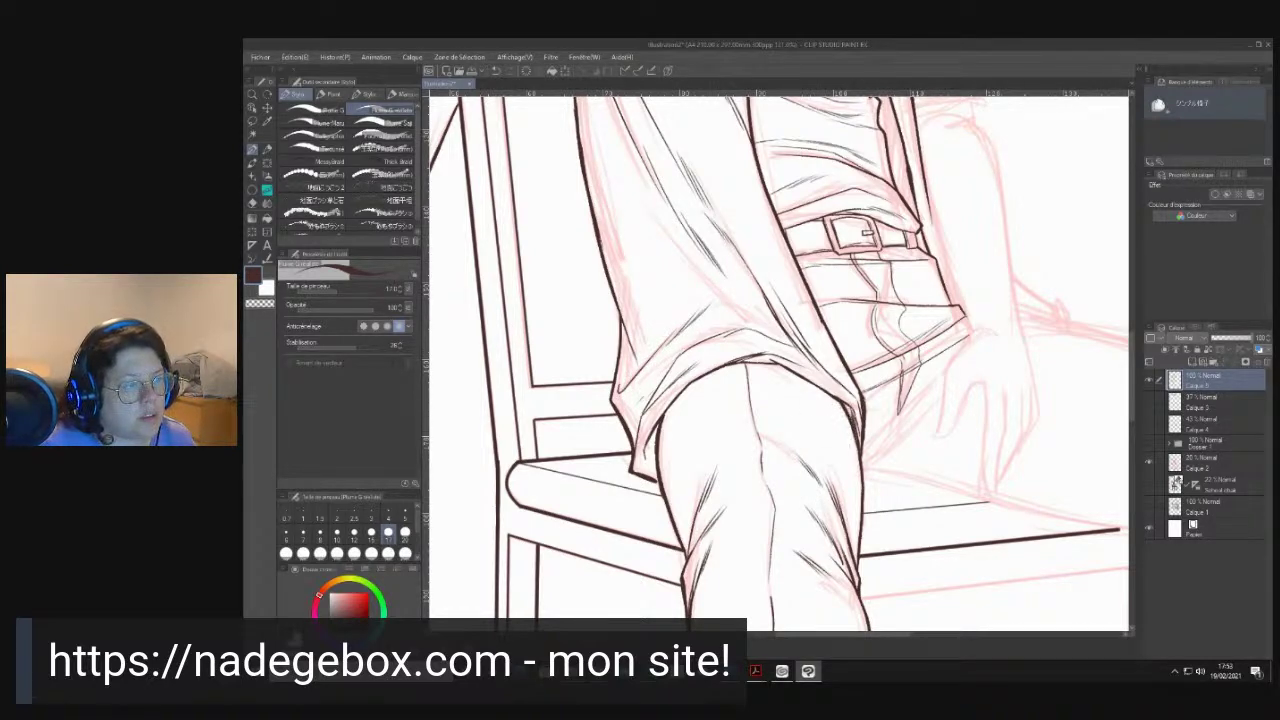
# - Ink the trousers' crease strokes running from the shirt's front corner up toward the resting wrist
pyautogui.moveTo(831, 516)
pyautogui.mouseDown()
pyautogui.moveTo(676, 333)
pyautogui.moveTo(713, 338)
pyautogui.mouseUp()
pyautogui.moveTo(710, 562)
pyautogui.mouseDown()
pyautogui.moveTo(700, 421)
pyautogui.moveTo(711, 161)
pyautogui.mouseUp()
pyautogui.moveTo(681, 358); pyautogui.dragTo(644, 456)
pyautogui.moveTo(724, 310); pyautogui.dragTo(706, 600)
pyautogui.moveTo(717, 417); pyautogui.dragTo(711, 532)
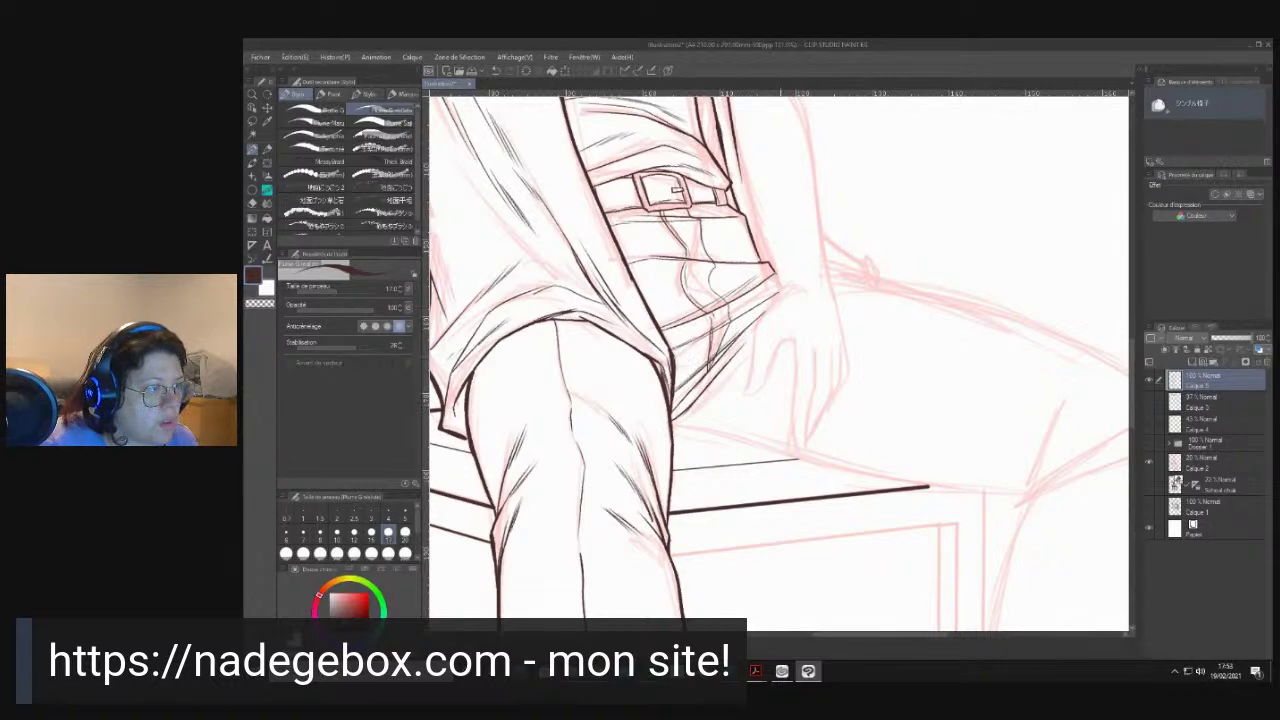
# - Ink the outer edge of the far sleeve from the shoulder to the elbow and close it with the cuff line
pyautogui.scroll(5, 805, 383)
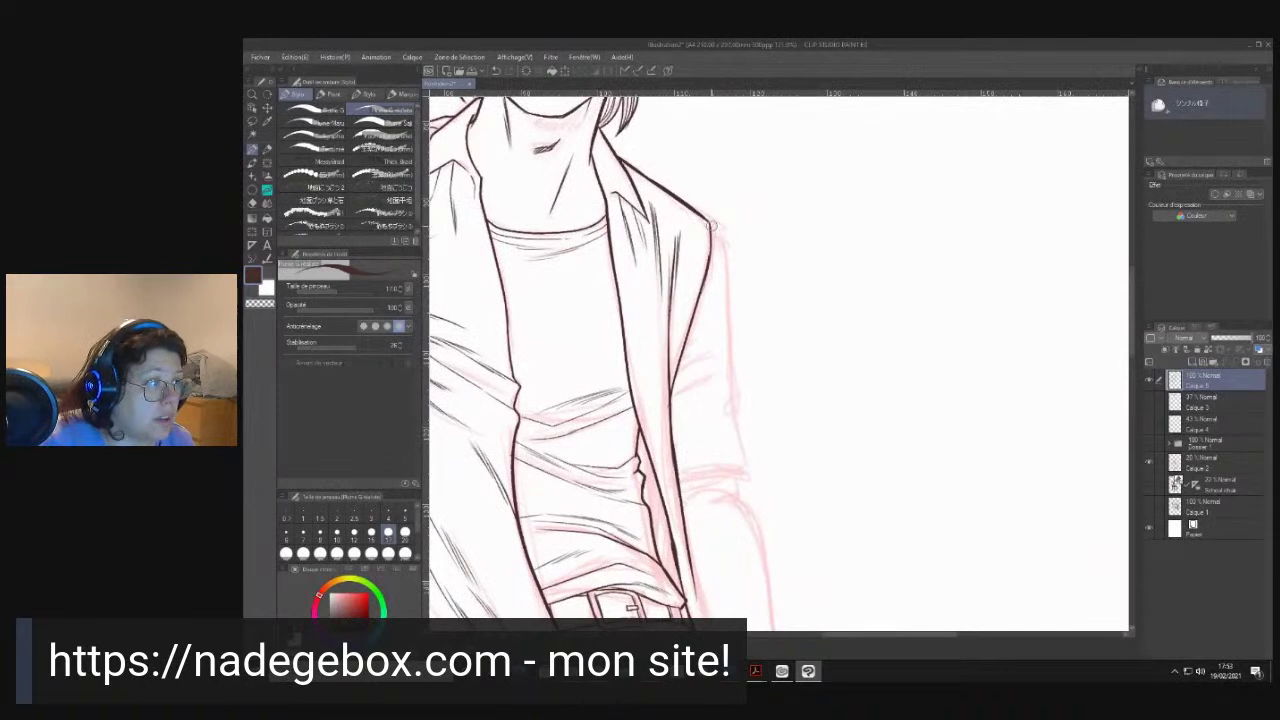
pyautogui.moveTo(708, 218)
pyautogui.mouseDown()
pyautogui.moveTo(726, 255)
pyautogui.moveTo(745, 484)
pyautogui.mouseUp()
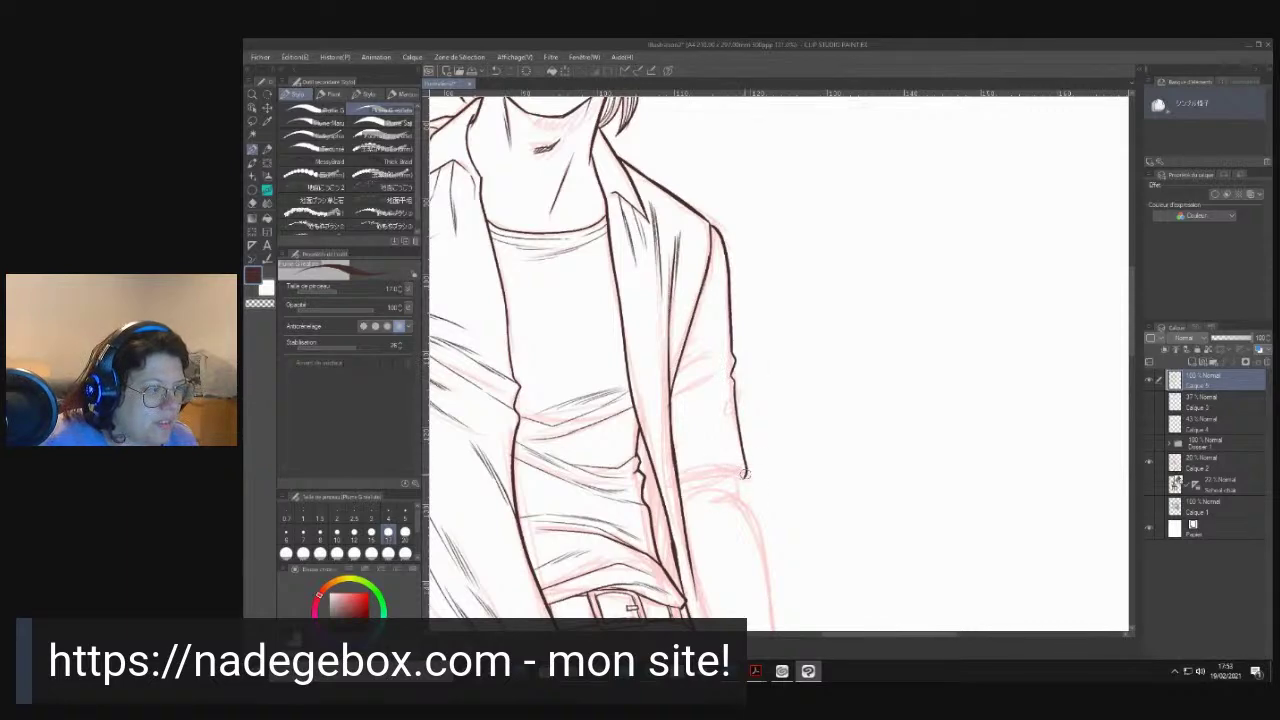
pyautogui.moveTo(746, 468); pyautogui.dragTo(674, 482)
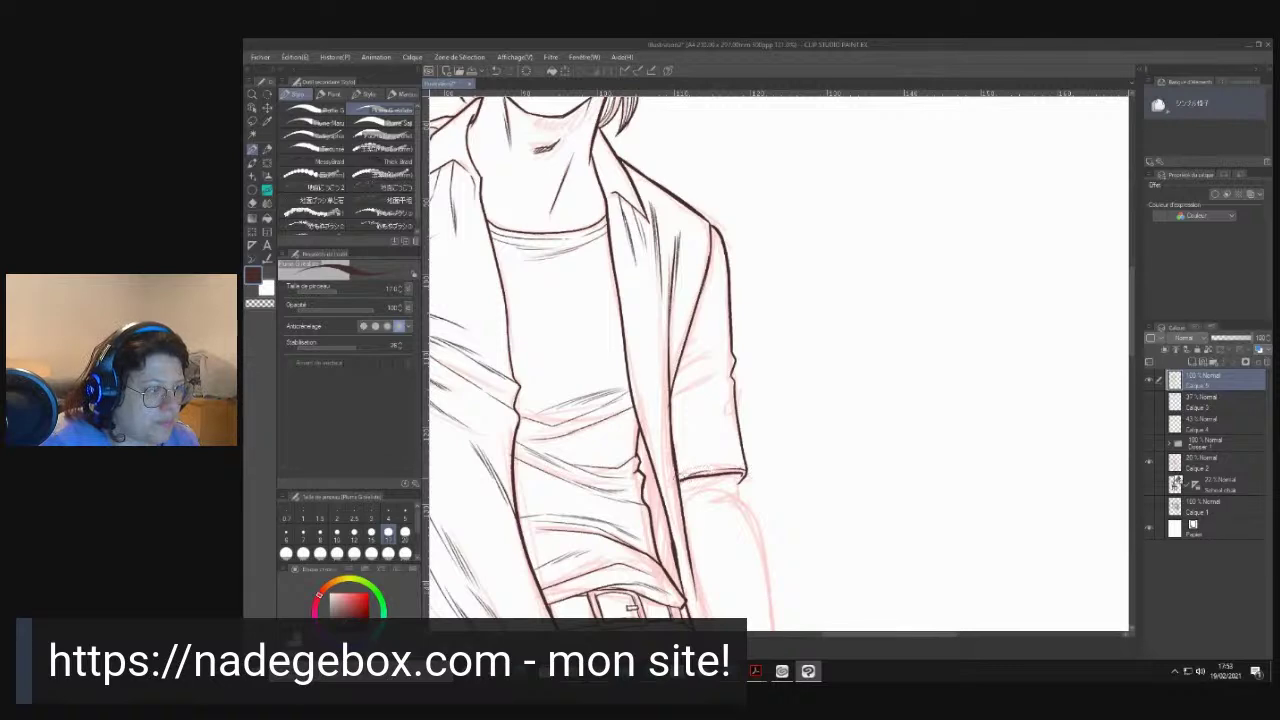
# - Ink fold strokes across the middle of the far sleeve and tapered folds rising along the armpit seam
pyautogui.moveTo(720, 374)
pyautogui.mouseDown()
pyautogui.moveTo(678, 394)
pyautogui.moveTo(712, 350)
pyautogui.moveTo(687, 365)
pyautogui.mouseUp()
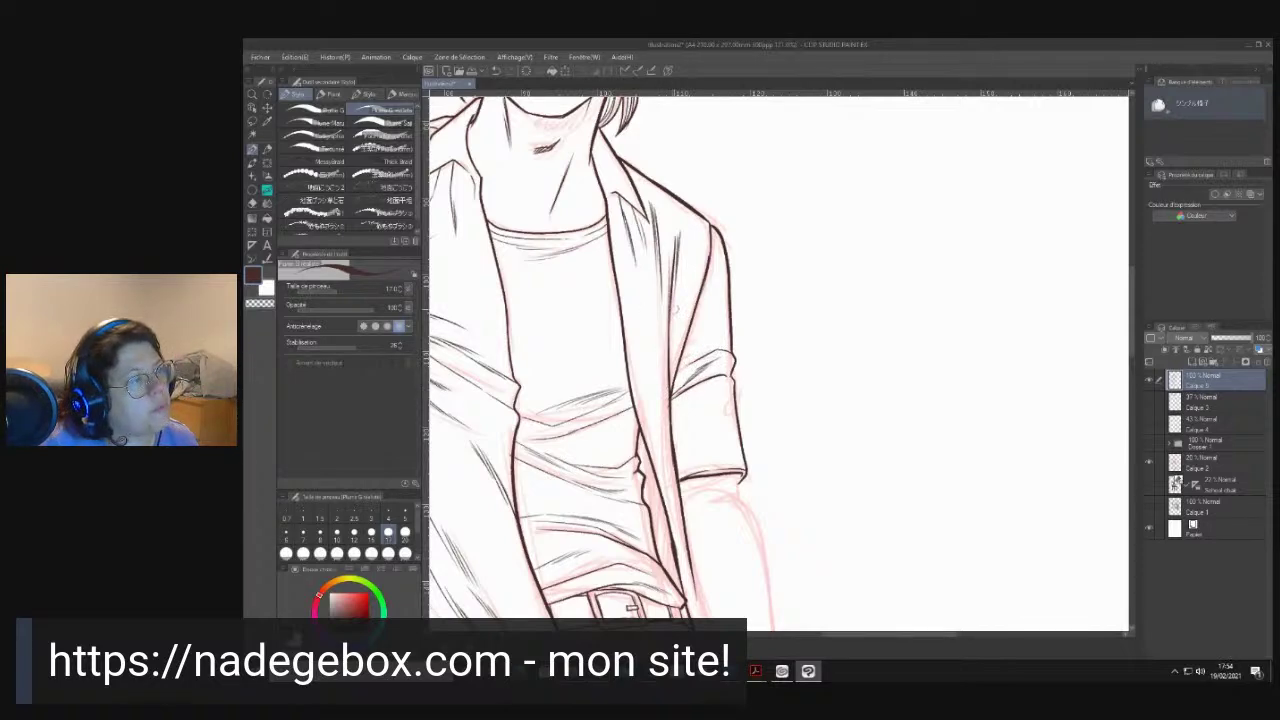
pyautogui.moveTo(672, 372); pyautogui.dragTo(686, 301)
pyautogui.moveTo(670, 376); pyautogui.dragTo(688, 290)
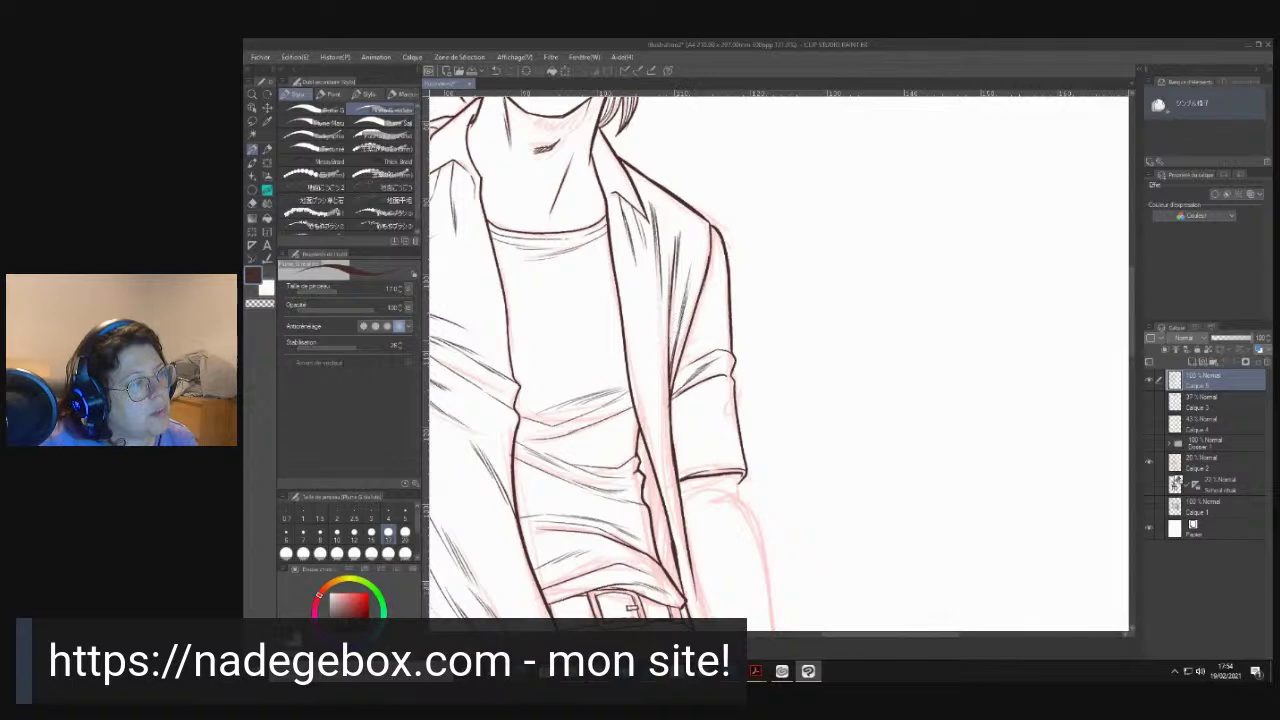
# - Ink the fold below the far sleeve's cuff, the forearm's outer outline and the band at the wrist
pyautogui.moveTo(718, 523); pyautogui.dragTo(703, 314)
pyautogui.moveTo(709, 262)
pyautogui.mouseDown()
pyautogui.moveTo(719, 250)
pyautogui.moveTo(738, 283)
pyautogui.moveTo(684, 270)
pyautogui.moveTo(688, 248)
pyautogui.moveTo(674, 254)
pyautogui.moveTo(697, 250)
pyautogui.moveTo(744, 286)
pyautogui.moveTo(752, 350)
pyautogui.mouseUp()
pyautogui.moveTo(742, 292); pyautogui.dragTo(758, 412)
pyautogui.moveTo(752, 358); pyautogui.dragTo(766, 438)
pyautogui.moveTo(760, 390)
pyautogui.mouseDown()
pyautogui.moveTo(784, 510)
pyautogui.moveTo(694, 490)
pyautogui.moveTo(734, 466)
pyautogui.moveTo(758, 475)
pyautogui.mouseUp()
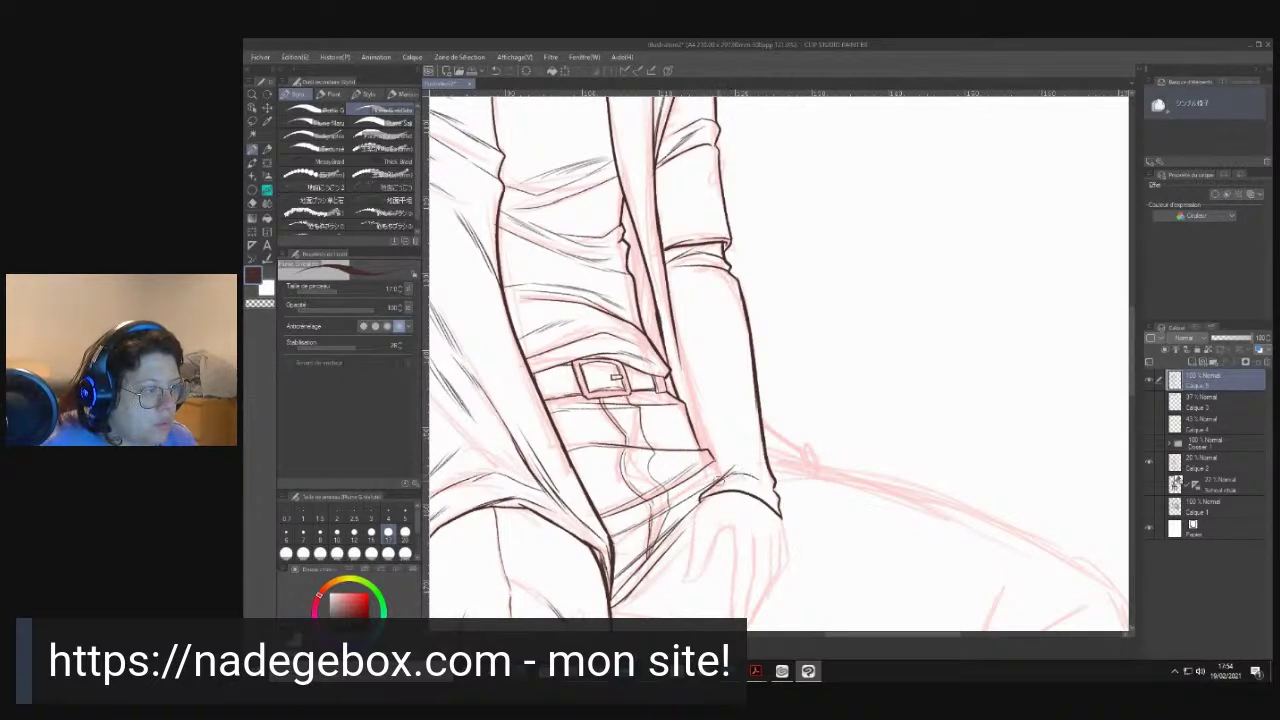
# - Erase the trouser lines overlapping the far forearm and ink the forearm's inner outline down to the wrist
pyautogui.press('e')
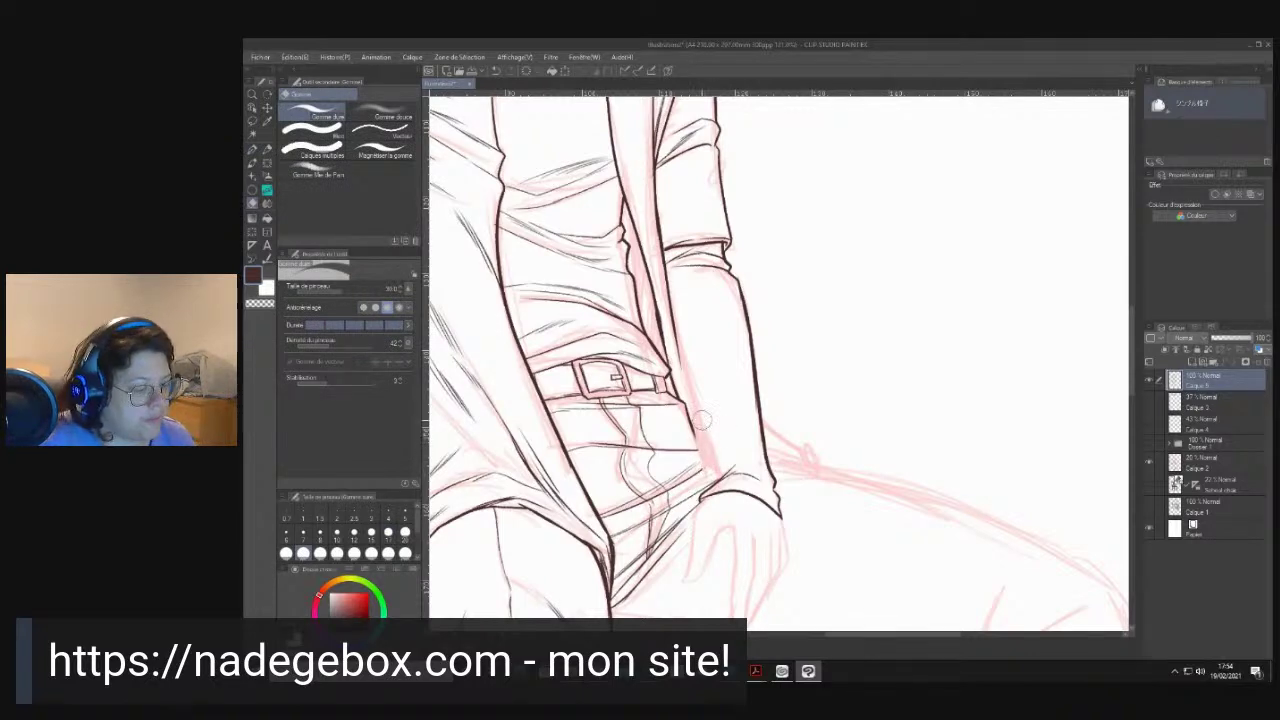
pyautogui.press('p')
pyautogui.moveTo(675, 333); pyautogui.dragTo(708, 452)
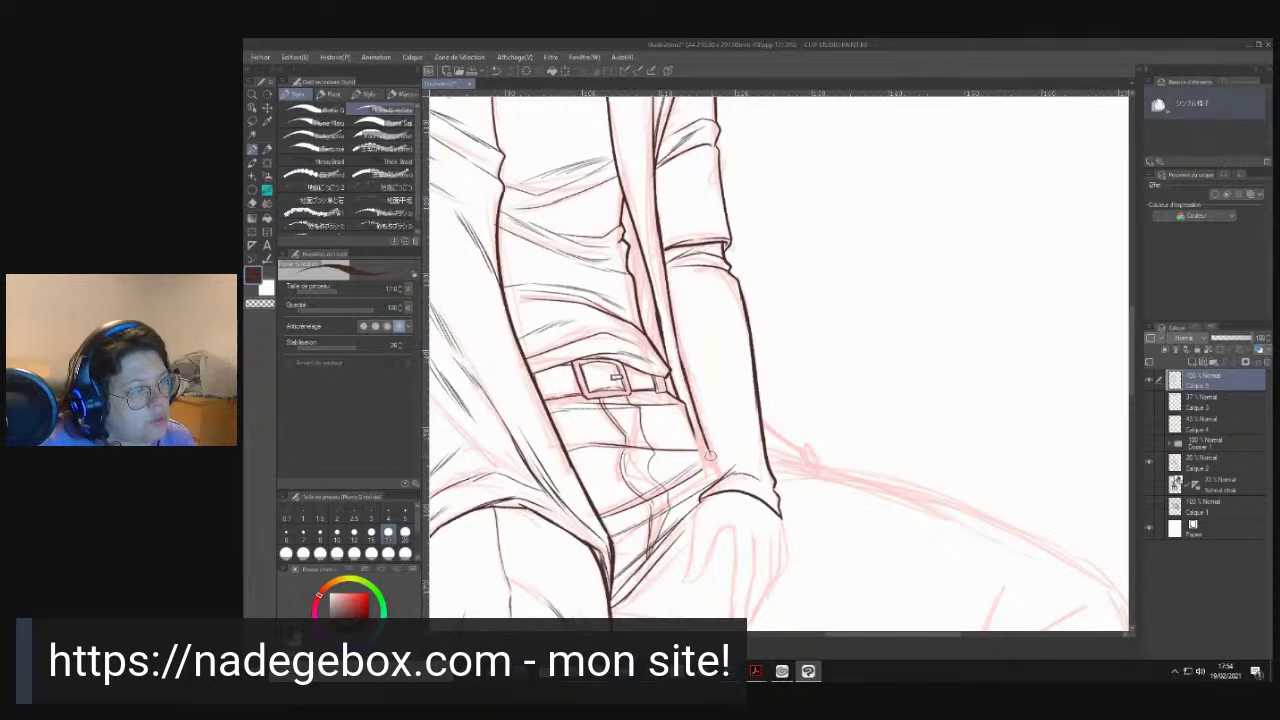
pyautogui.moveTo(688, 387); pyautogui.dragTo(704, 432)
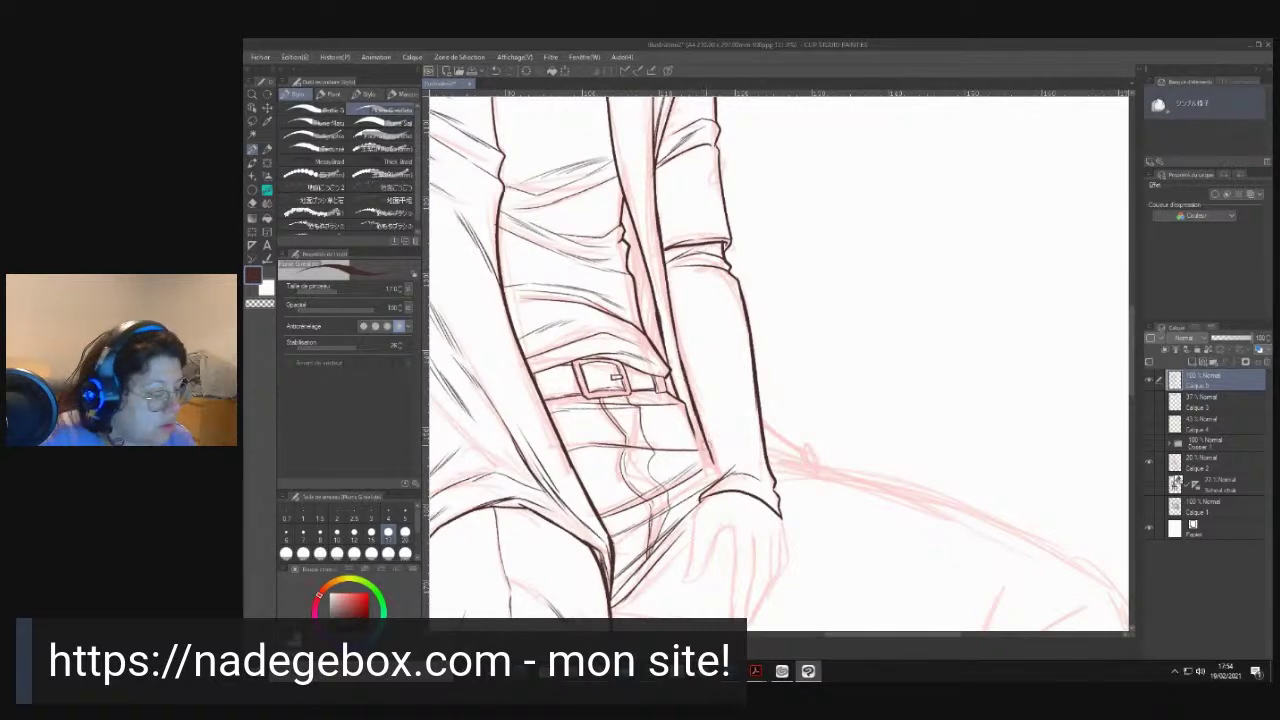
# - Clean up the lines beside the far wrist and reink the lower end of the forearm's inner outline with a thicker stroke
pyautogui.press('e')
pyautogui.press('p')
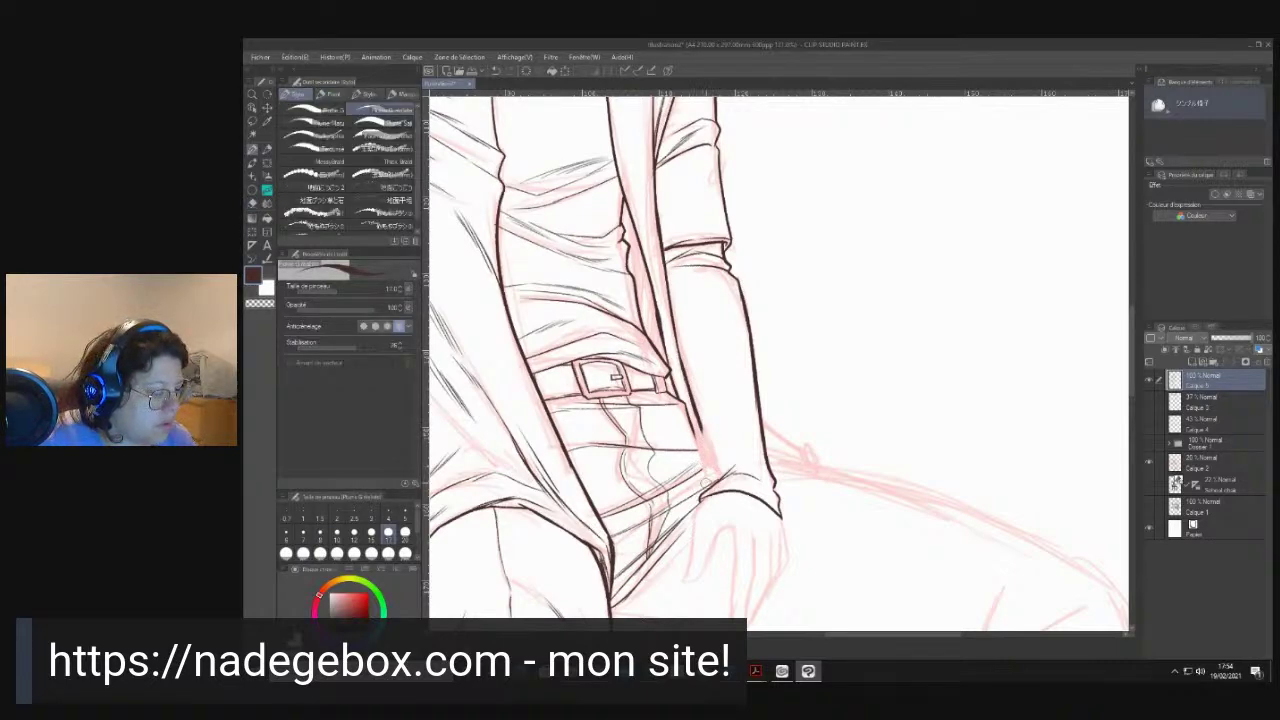
pyautogui.press('e')
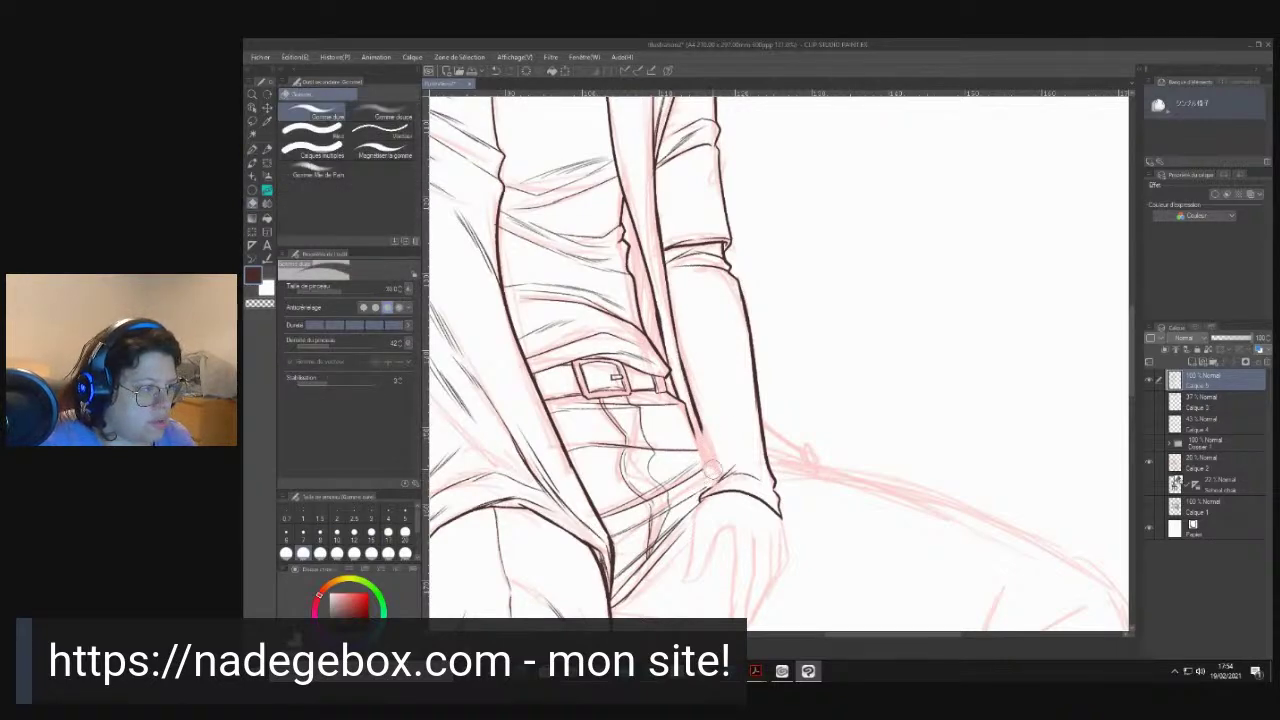
pyautogui.press('b')
pyautogui.moveTo(722, 480)
pyautogui.mouseDown()
pyautogui.moveTo(694, 498)
pyautogui.moveTo(744, 450)
pyautogui.moveTo(699, 413)
pyautogui.mouseUp()
pyautogui.moveTo(708, 456); pyautogui.dragTo(696, 400)
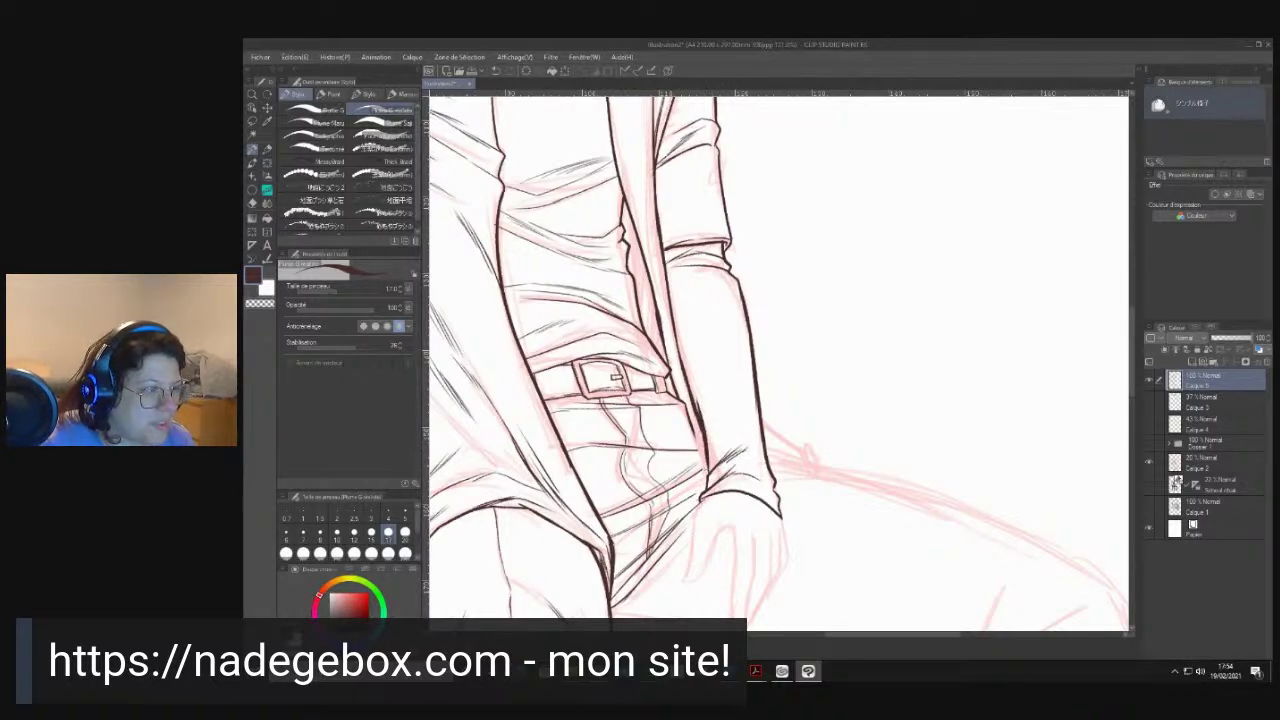
pyautogui.moveTo(771, 490)
pyautogui.mouseDown()
pyautogui.moveTo(750, 478)
pyautogui.moveTo(684, 488)
pyautogui.mouseUp()
pyautogui.moveTo(686, 422); pyautogui.dragTo(700, 452)
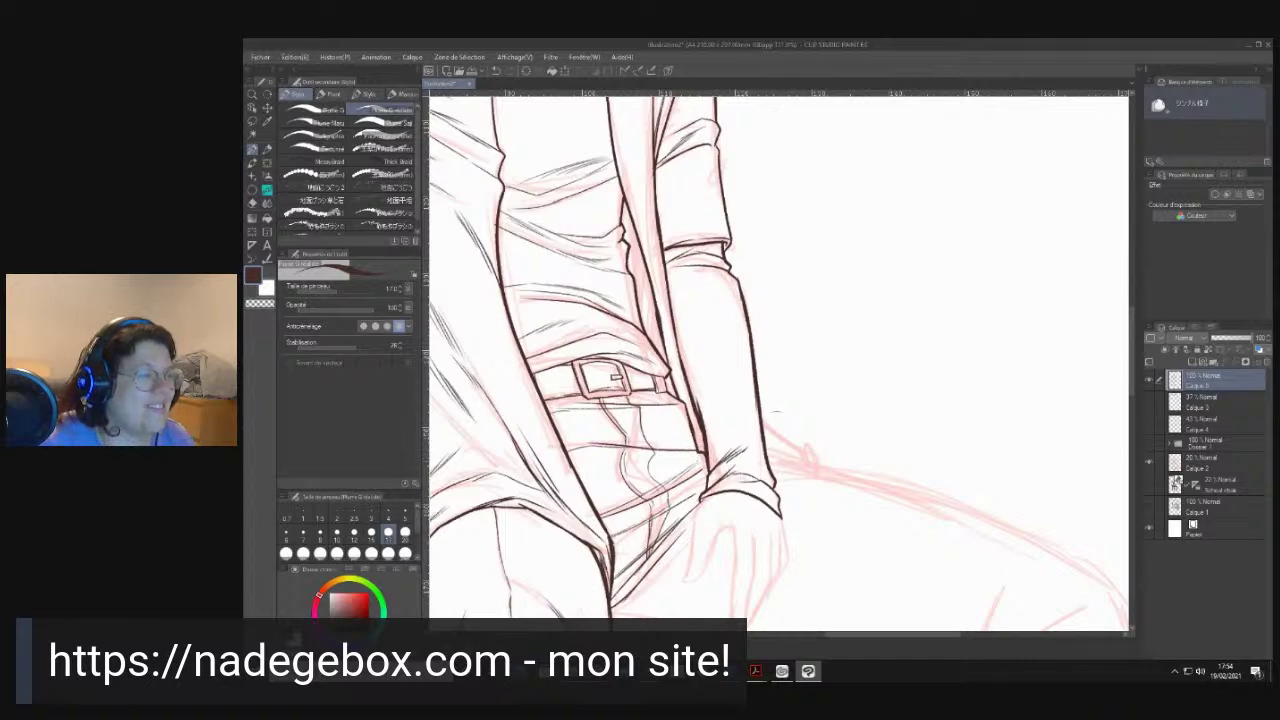
# - Ink the far hand below the wrist band, drawing the thumb, the fingers, the outer edge and the fingertips
pyautogui.moveTo(790, 550); pyautogui.dragTo(788, 346)
pyautogui.moveTo(766, 418)
pyautogui.mouseDown()
pyautogui.moveTo(791, 377)
pyautogui.moveTo(752, 521)
pyautogui.mouseUp()
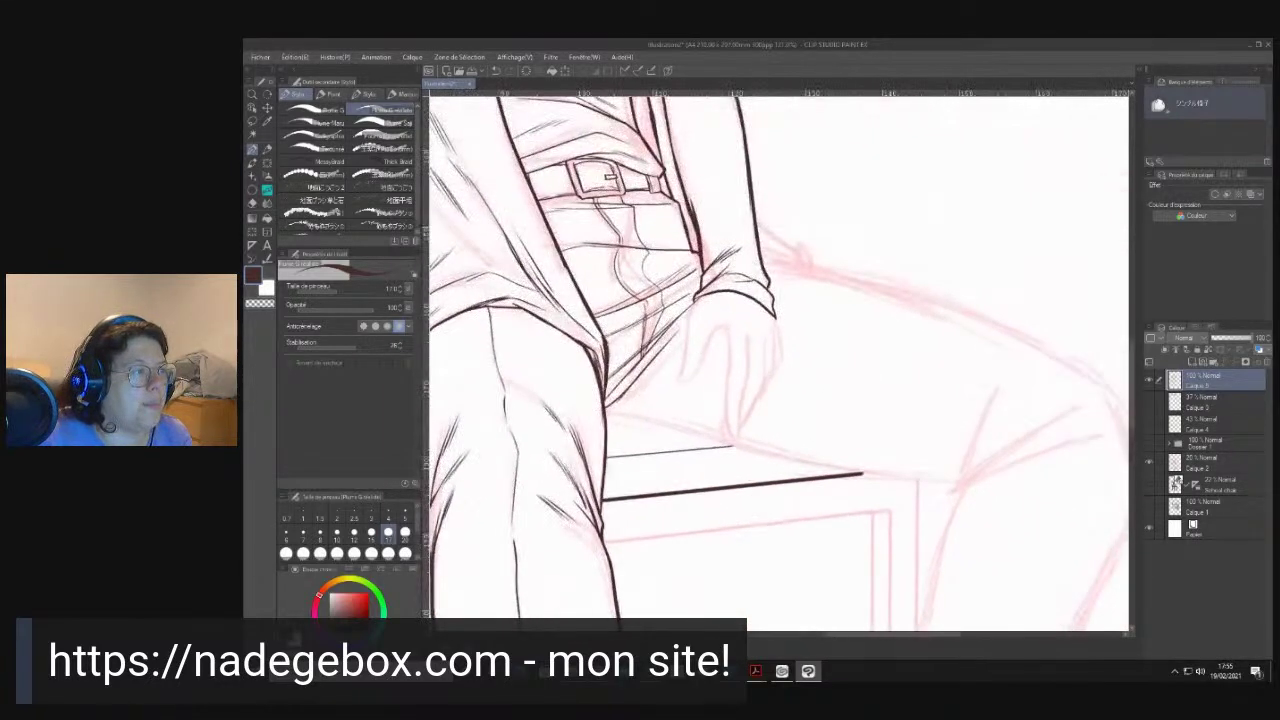
pyautogui.moveTo(698, 298)
pyautogui.mouseDown()
pyautogui.moveTo(680, 382)
pyautogui.moveTo(728, 324)
pyautogui.mouseUp()
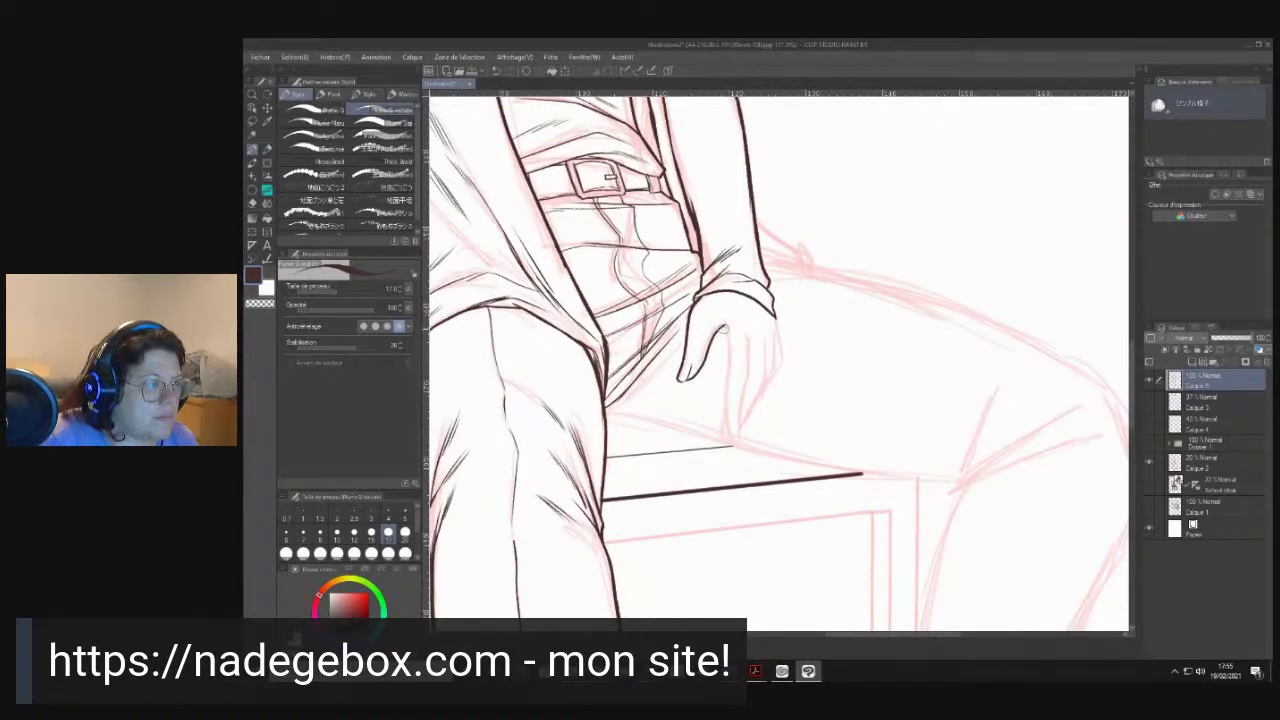
pyautogui.moveTo(728, 332)
pyautogui.mouseDown()
pyautogui.moveTo(732, 444)
pyautogui.moveTo(746, 323)
pyautogui.moveTo(761, 345)
pyautogui.moveTo(764, 334)
pyautogui.moveTo(737, 438)
pyautogui.mouseUp()
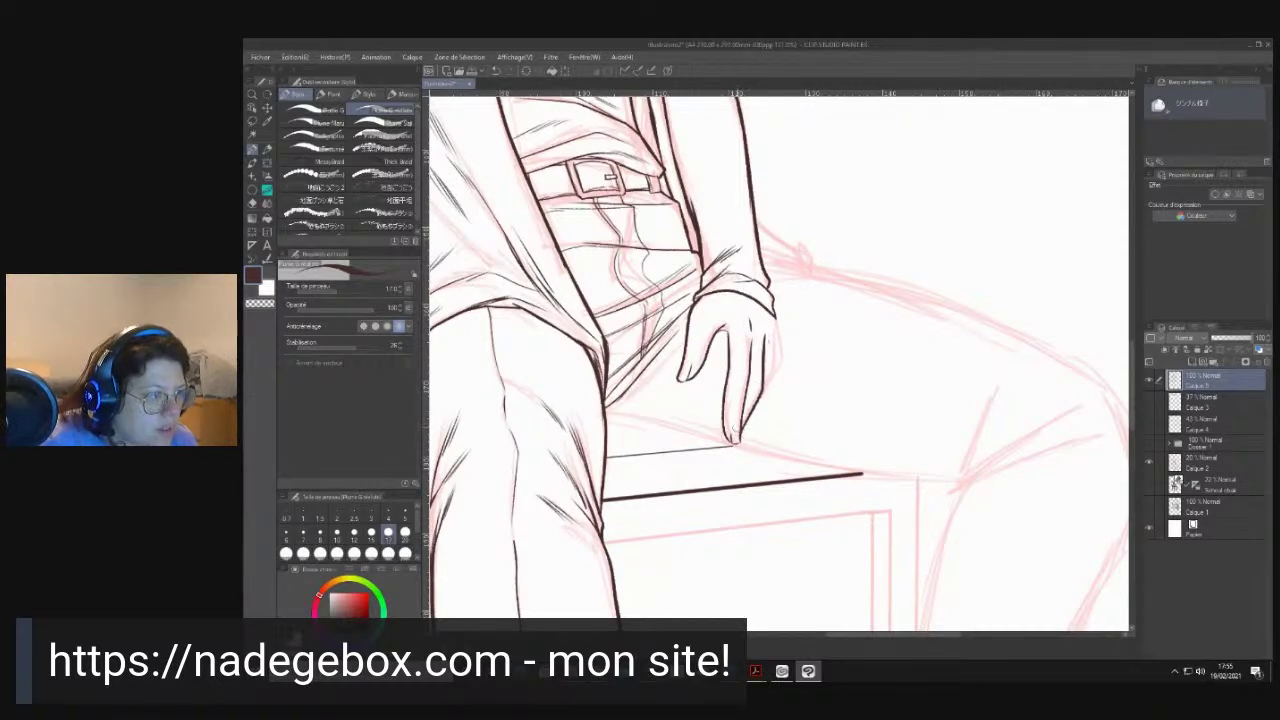
pyautogui.moveTo(775, 328); pyautogui.dragTo(759, 402)
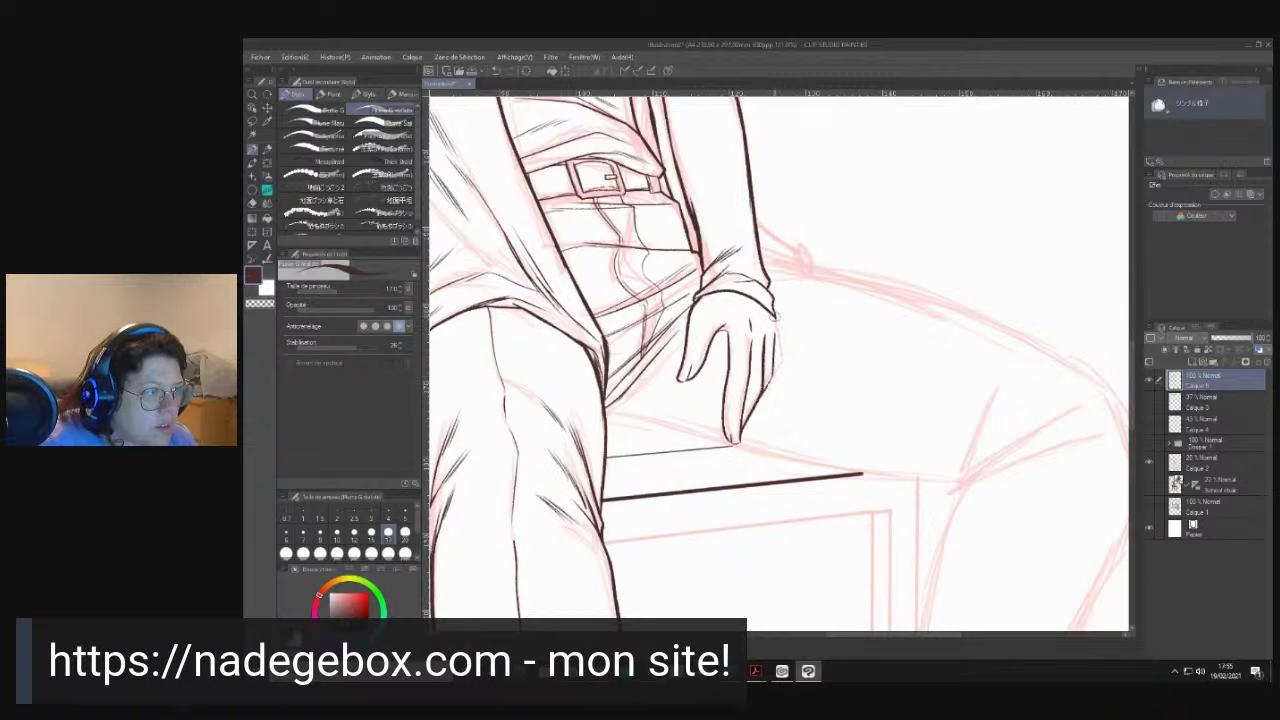
pyautogui.moveTo(774, 314)
pyautogui.mouseDown()
pyautogui.moveTo(779, 366)
pyautogui.moveTo(766, 382)
pyautogui.mouseUp()
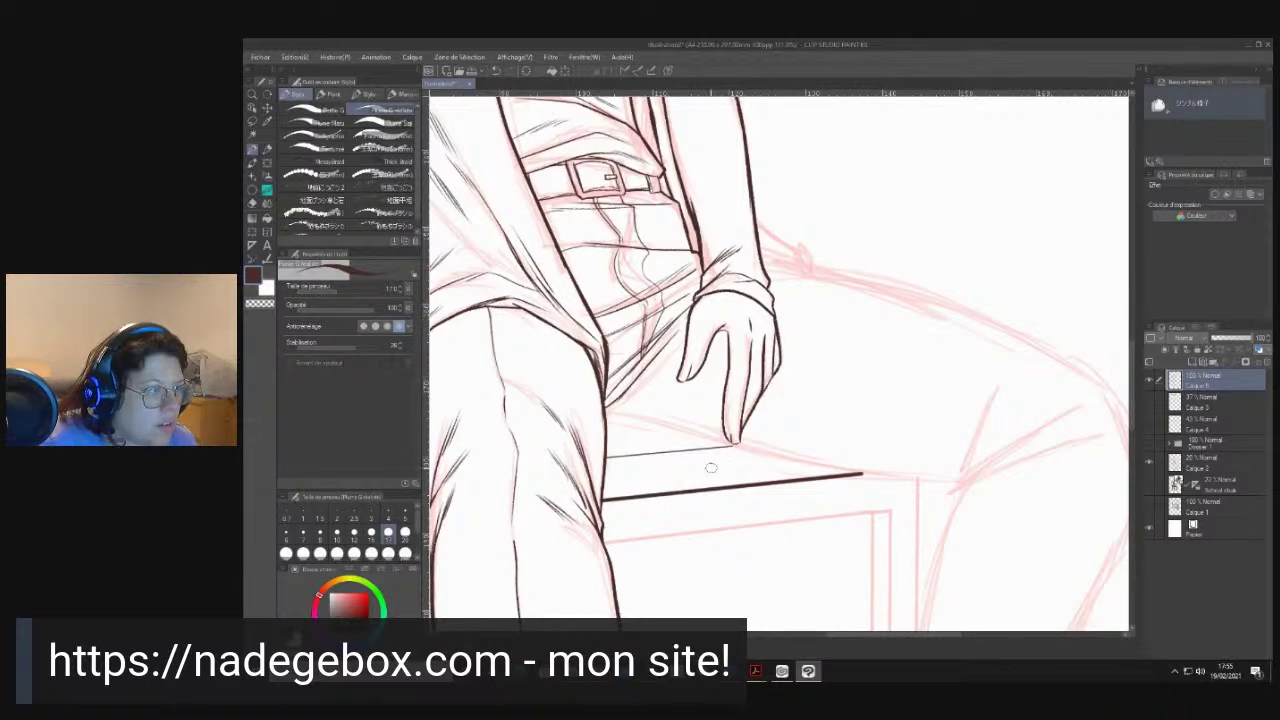
pyautogui.moveTo(731, 440); pyautogui.dragTo(720, 436)
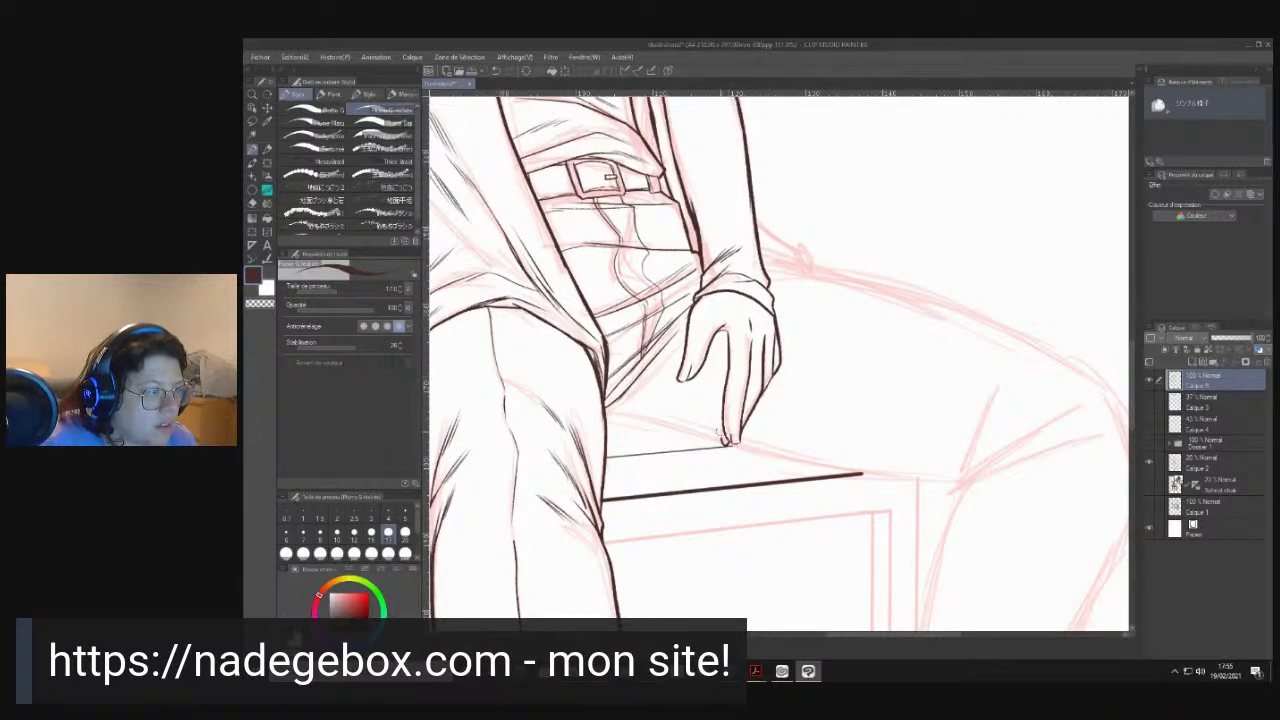
# - Ink the underside of the far thigh from the front leg past the fingertips to the back of the knee
pyautogui.moveTo(659, 406)
pyautogui.mouseDown()
pyautogui.moveTo(663, 424)
pyautogui.moveTo(585, 473)
pyautogui.moveTo(634, 492)
pyautogui.mouseUp()
pyautogui.hotkey('ctrl', 'z')
pyautogui.moveTo(563, 471)
pyautogui.mouseDown()
pyautogui.moveTo(678, 502)
pyautogui.moveTo(650, 235)
pyautogui.moveTo(790, 195)
pyautogui.mouseUp()
pyautogui.hotkey('shift', 'space')
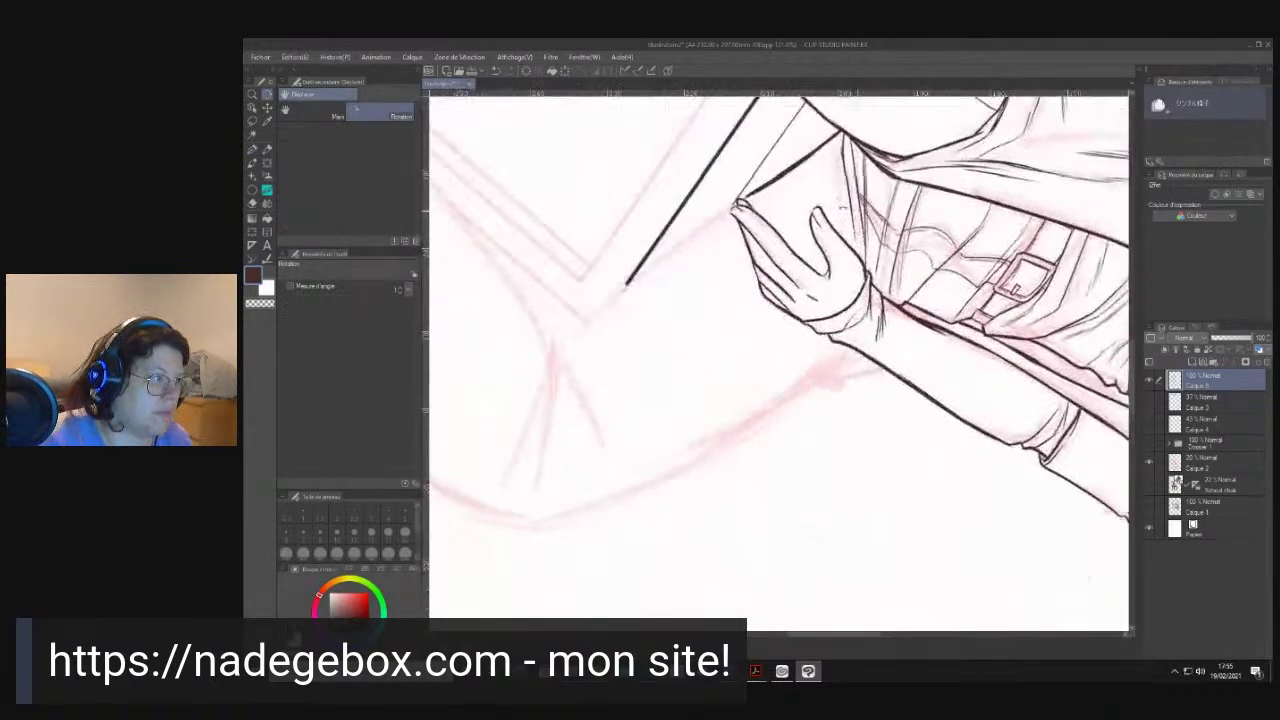
pyautogui.press('space')
pyautogui.moveTo(715, 230); pyautogui.dragTo(744, 289)
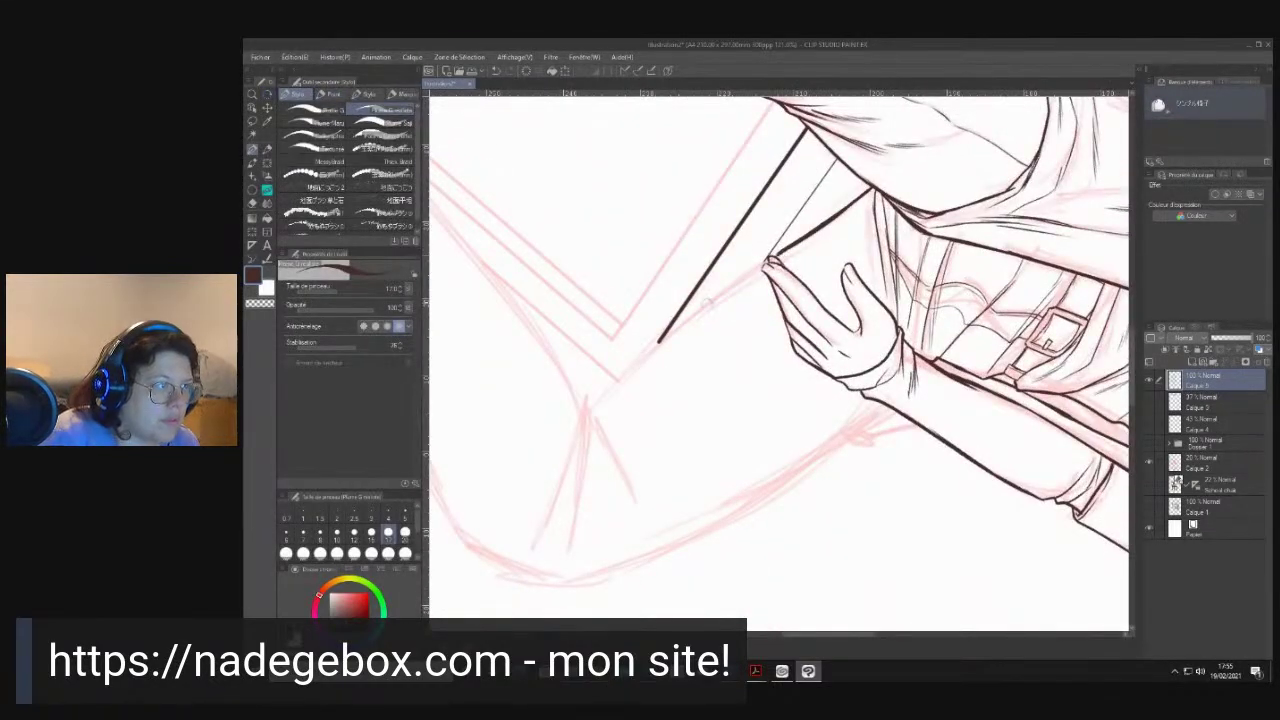
pyautogui.moveTo(768, 264); pyautogui.dragTo(588, 406)
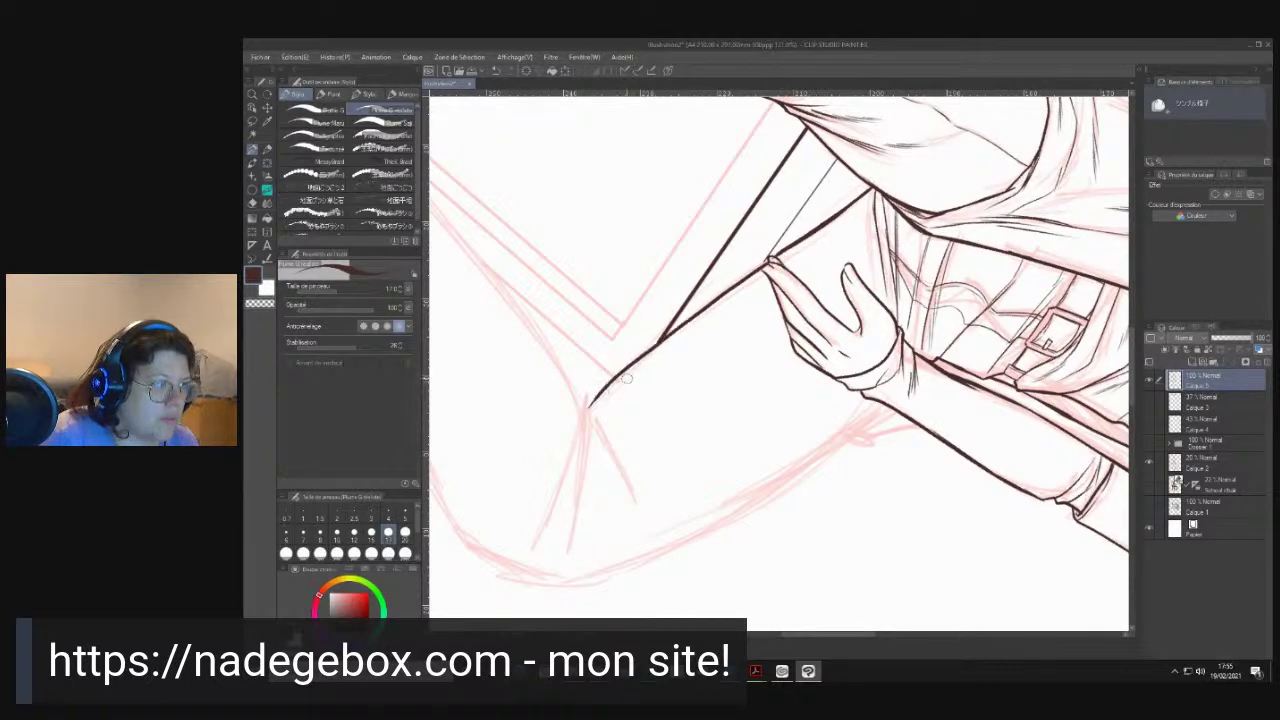
pyautogui.hotkey('ctrl', 'z')
pyautogui.moveTo(765, 262); pyautogui.dragTo(592, 405)
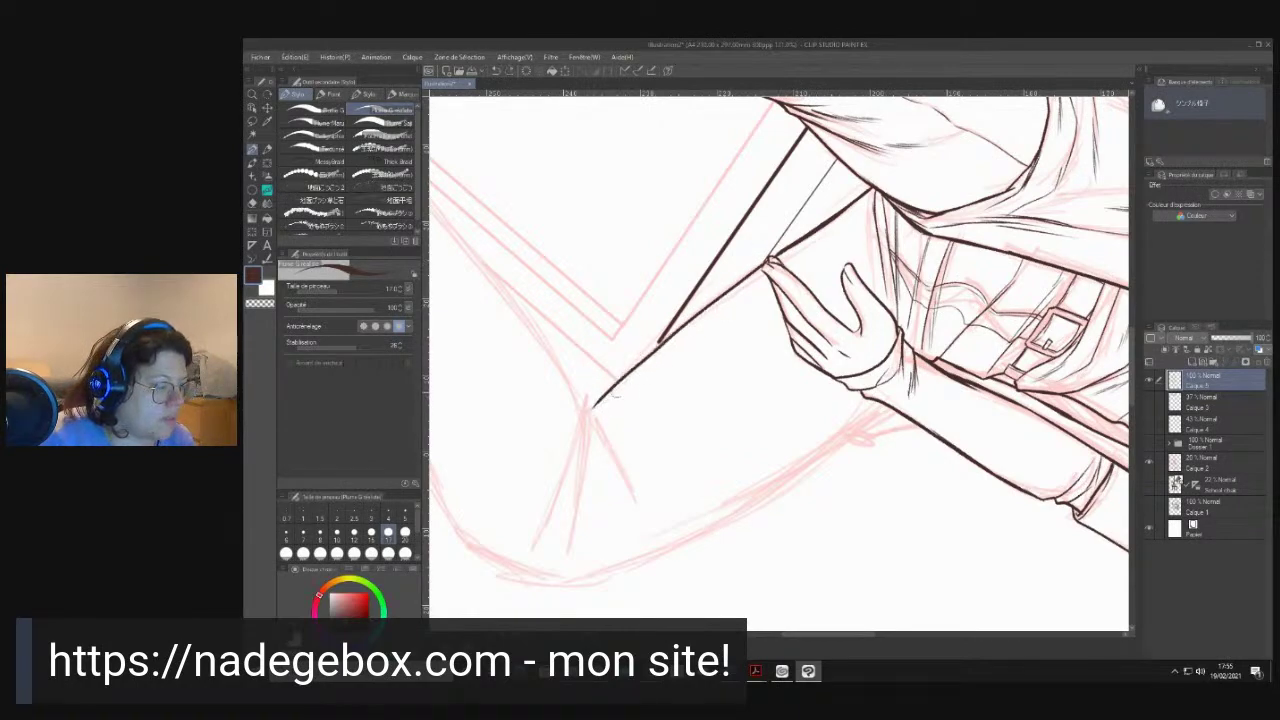
# - Ink tapered trouser folds fanning out from the back of the far knee across the knee area
pyautogui.press('r')
pyautogui.moveTo(610, 272); pyautogui.dragTo(780, 583)
pyautogui.moveTo(856, 497); pyautogui.dragTo(806, 240)
pyautogui.moveTo(786, 321)
pyautogui.mouseDown()
pyautogui.moveTo(832, 228)
pyautogui.moveTo(852, 218)
pyautogui.mouseUp()
pyautogui.moveTo(787, 320)
pyautogui.mouseDown()
pyautogui.moveTo(782, 342)
pyautogui.moveTo(886, 264)
pyautogui.mouseUp()
pyautogui.moveTo(834, 300)
pyautogui.mouseDown()
pyautogui.moveTo(926, 252)
pyautogui.moveTo(908, 268)
pyautogui.mouseUp()
pyautogui.moveTo(790, 336)
pyautogui.mouseDown()
pyautogui.moveTo(882, 305)
pyautogui.moveTo(926, 306)
pyautogui.mouseUp()
pyautogui.moveTo(781, 407); pyautogui.dragTo(781, 400)
# - Ink the back contour of the far lower leg from the knee bend down along the calf
pyautogui.scroll(-3, 780, 399)
pyautogui.moveTo(805, 197)
pyautogui.mouseDown()
pyautogui.moveTo(778, 256)
pyautogui.moveTo(762, 366)
pyautogui.mouseUp()
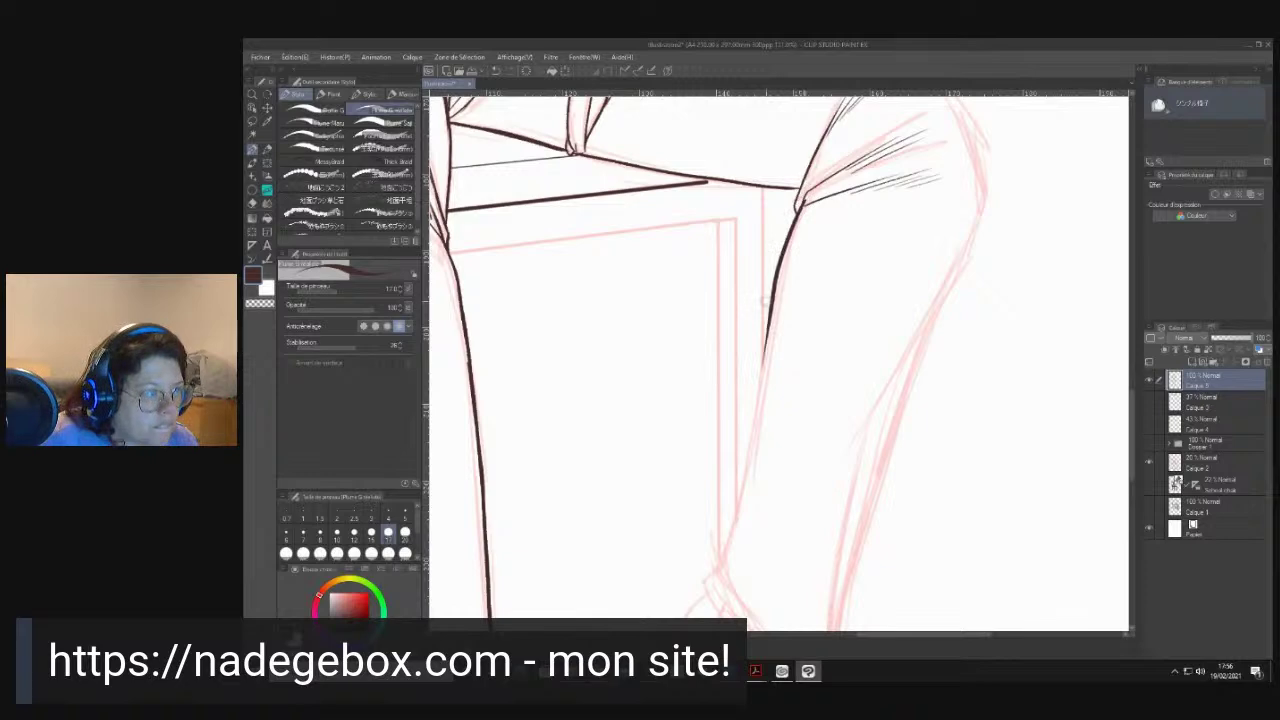
pyautogui.moveTo(766, 318)
pyautogui.mouseDown()
pyautogui.moveTo(730, 546)
pyautogui.moveTo(768, 326)
pyautogui.moveTo(861, 452)
pyautogui.mouseUp()
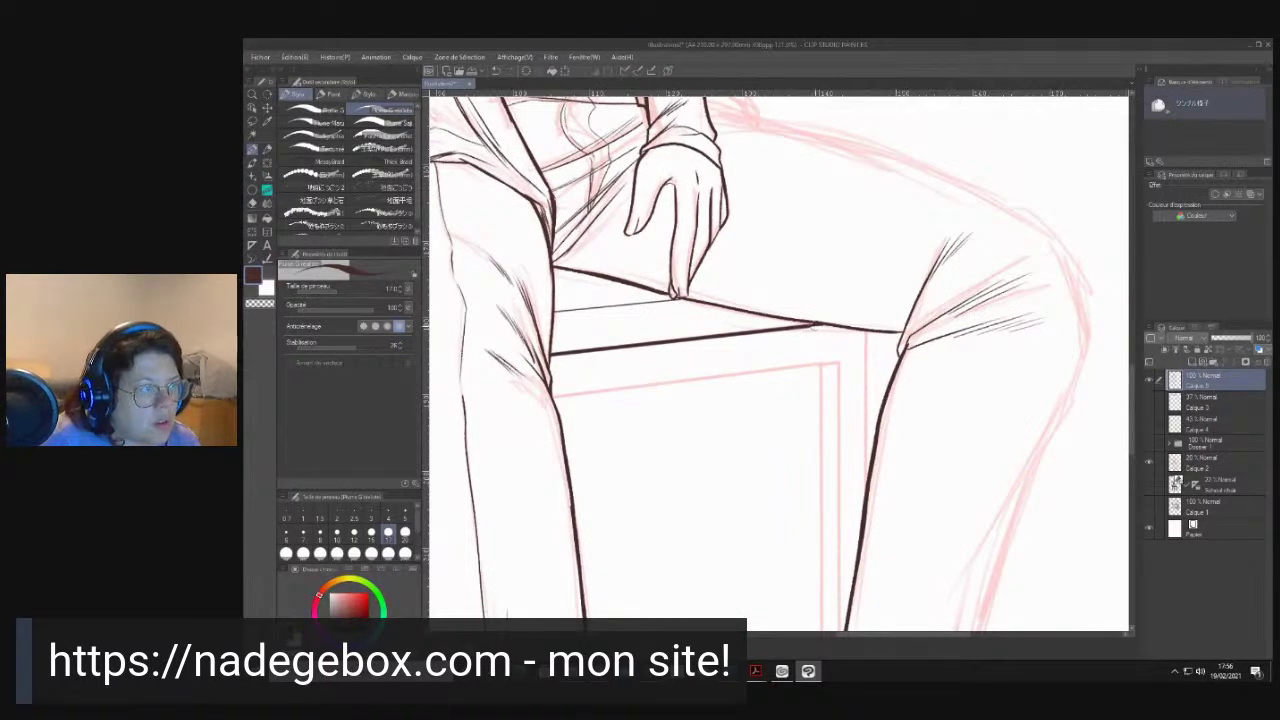
pyautogui.moveTo(848, 278); pyautogui.dragTo(777, 543)
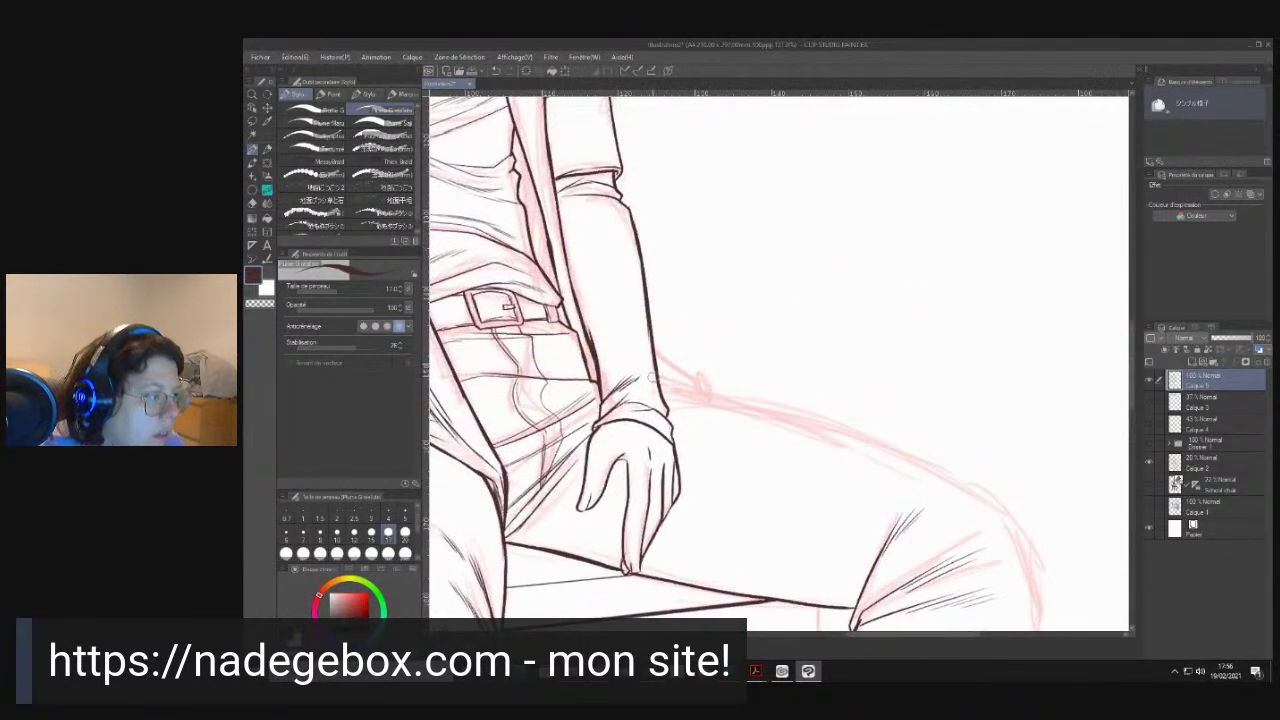
pyautogui.moveTo(658, 383); pyautogui.dragTo(730, 401)
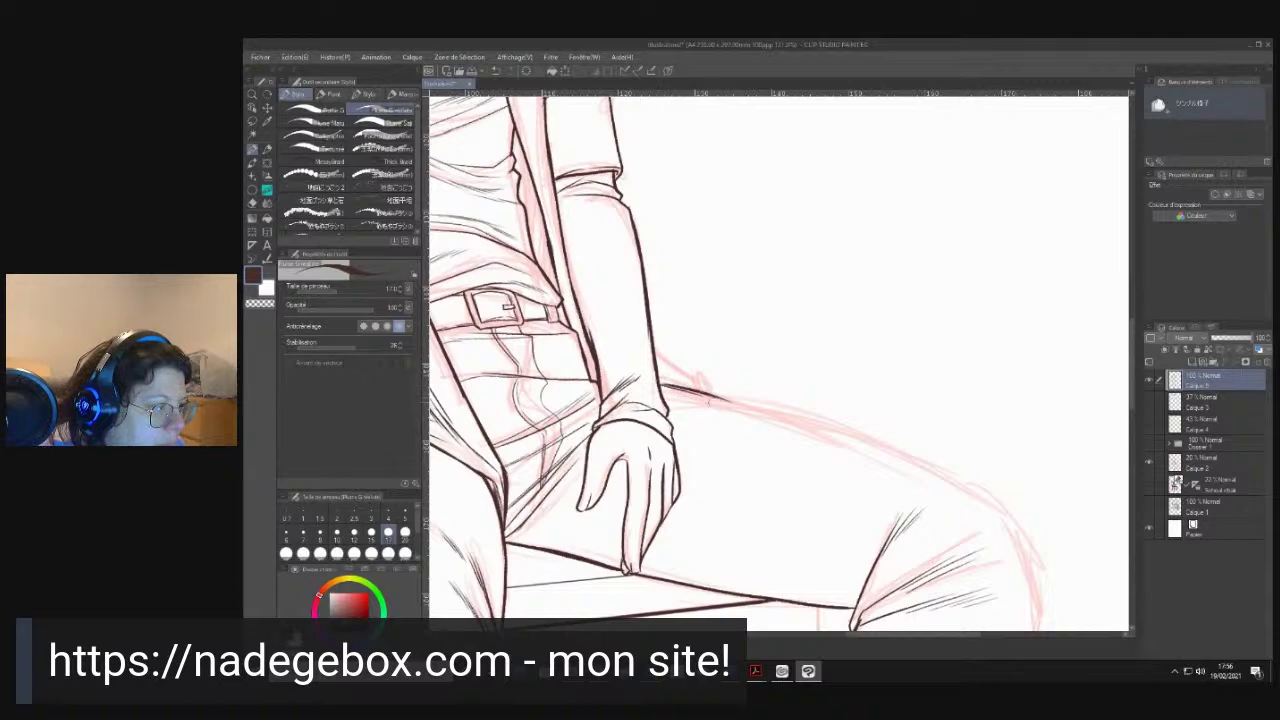
pyautogui.hotkey('ctrl', 'z')
pyautogui.hotkey('ctrl', 'z')
pyautogui.hotkey('ctrl', 'z')
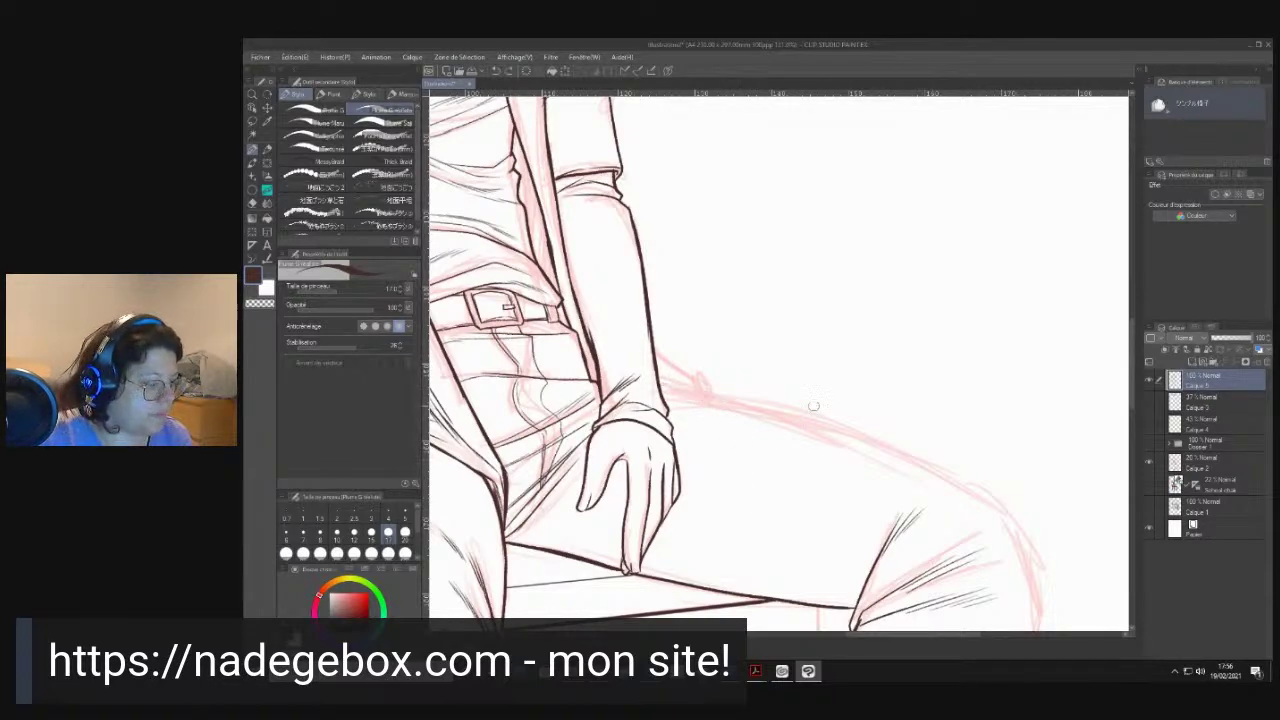
# - Draw the far thigh's upper contour from the forearm to the knee with the Curve tool at brush size 5
pyautogui.click(252, 177)
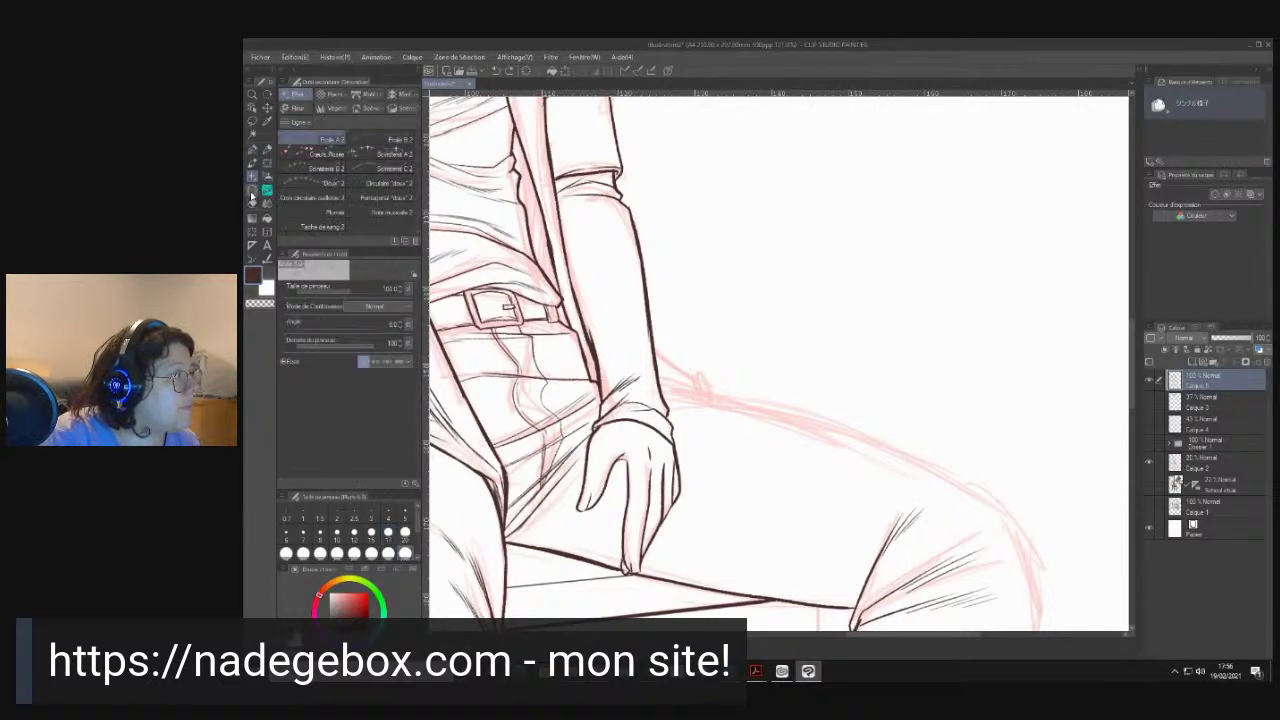
pyautogui.click(252, 190)
pyautogui.click(380, 112)
pyautogui.moveTo(660, 388)
pyautogui.mouseDown()
pyautogui.moveTo(788, 412)
pyautogui.moveTo(1004, 516)
pyautogui.mouseUp()
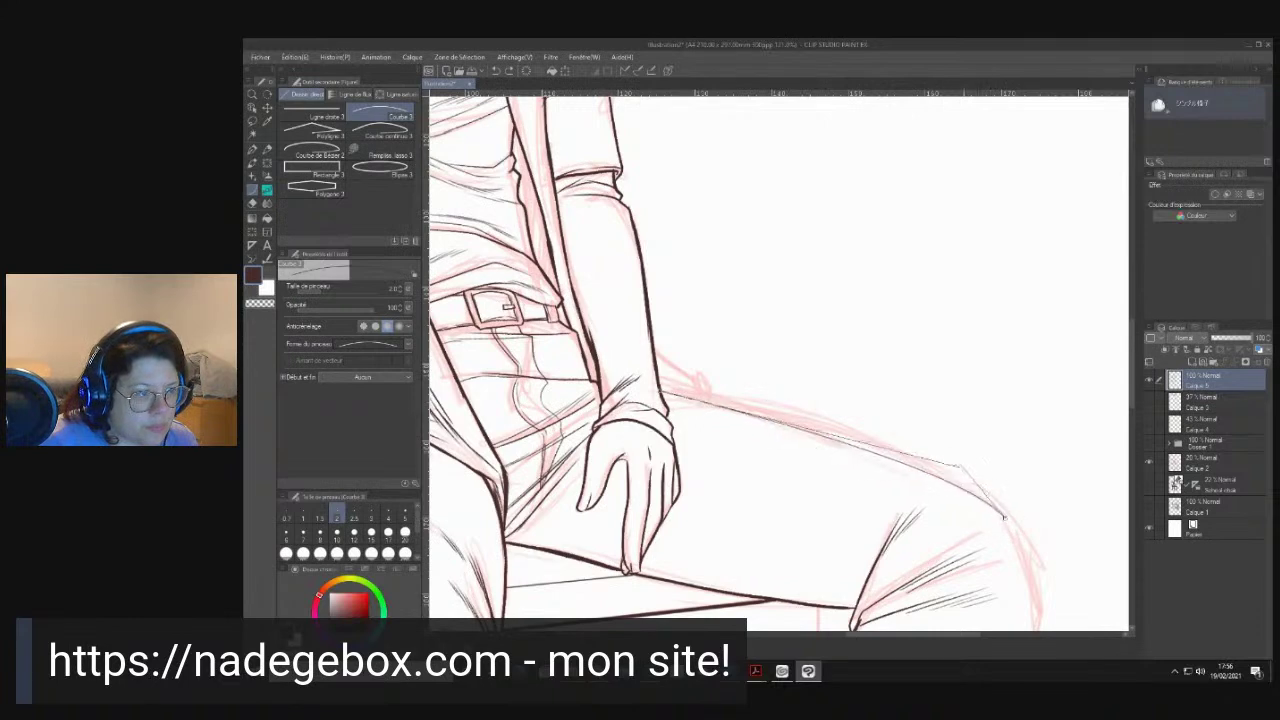
pyautogui.click(876, 415)
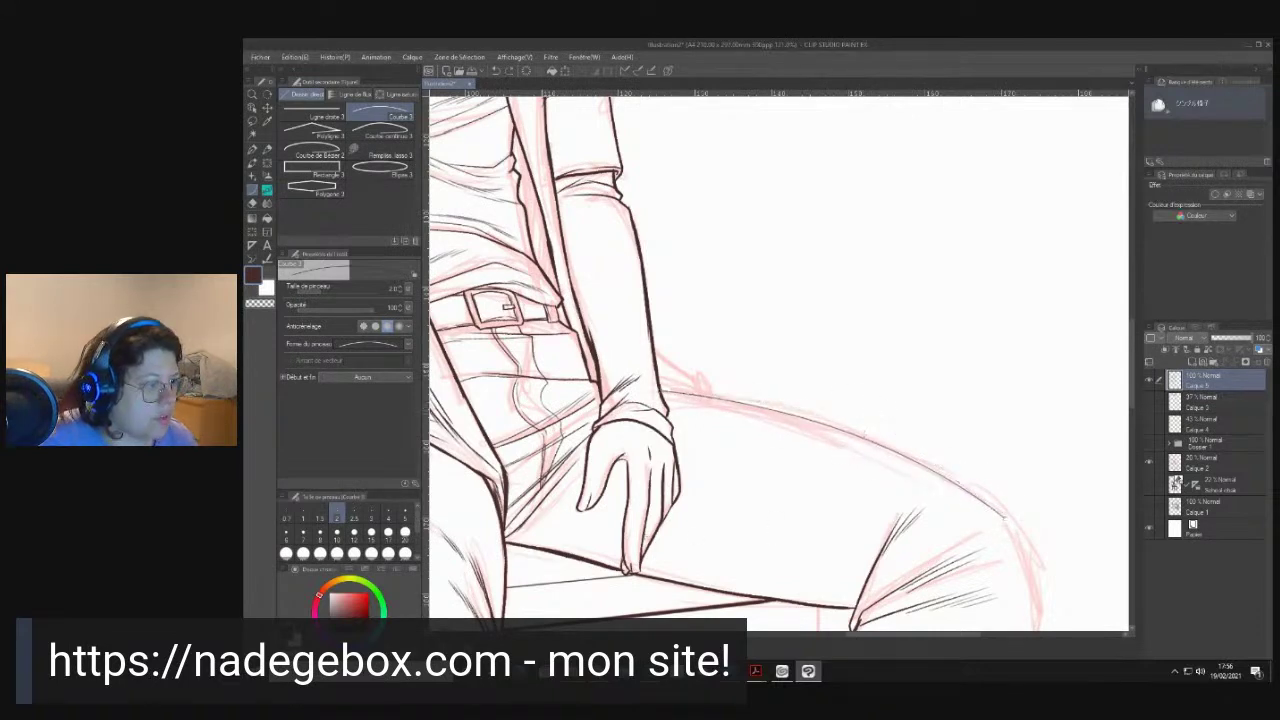
pyautogui.hotkey('ctrl', 'z')
pyautogui.click(404, 513)
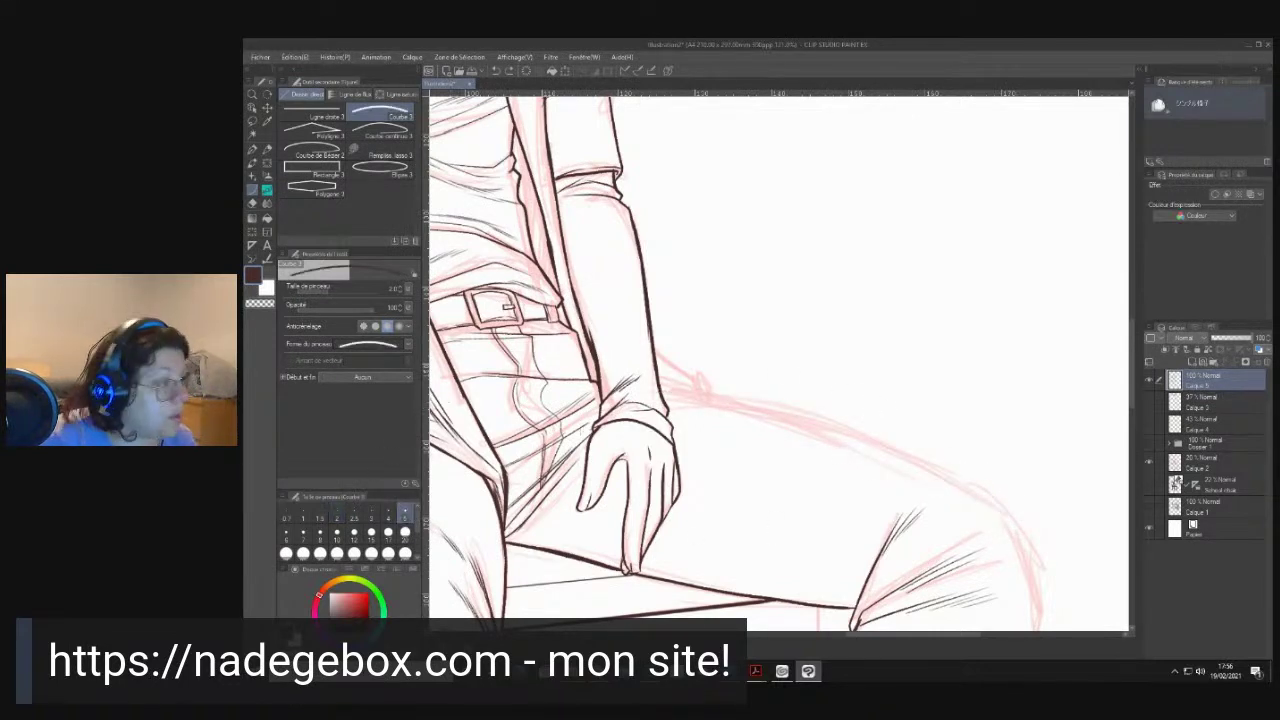
pyautogui.moveTo(660, 388)
pyautogui.mouseDown()
pyautogui.moveTo(954, 472)
pyautogui.moveTo(1005, 515)
pyautogui.mouseUp()
pyautogui.click(930, 444)
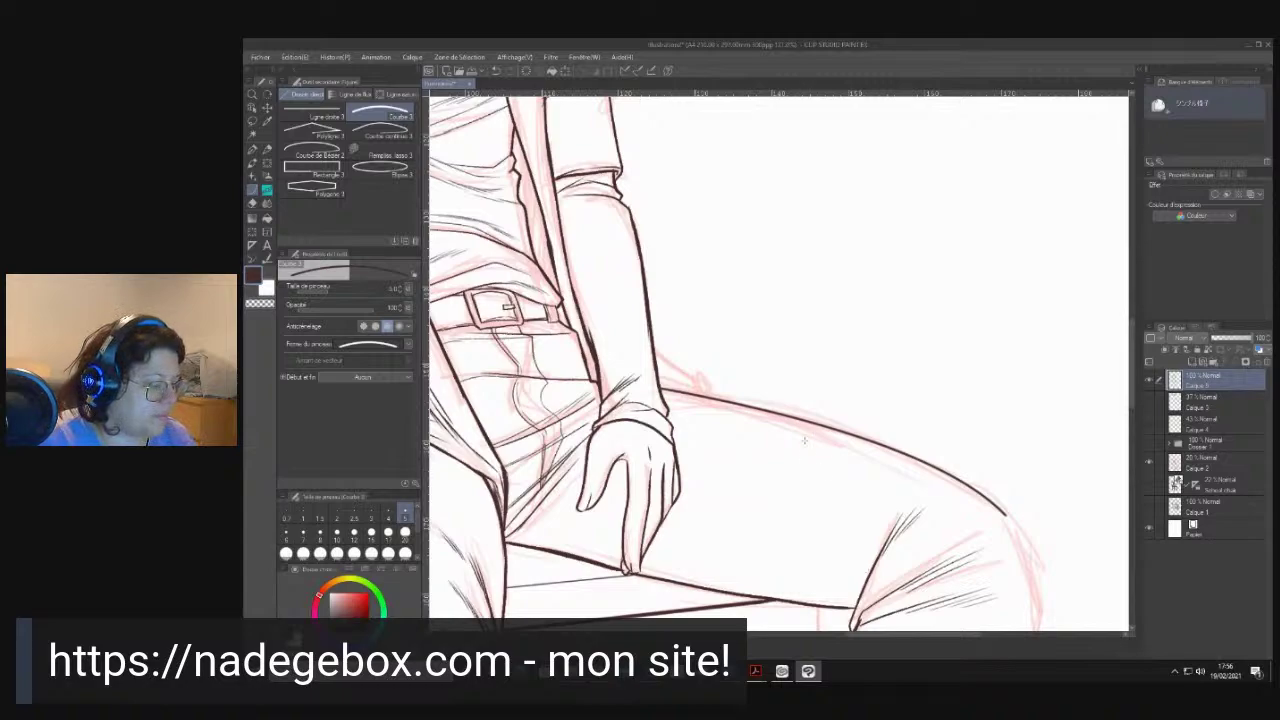
# - Retrace the far thigh's upper contour with the pen to thicken it and ink the short hip line behind the forearm
pyautogui.press('r')
pyautogui.moveTo(802, 394)
pyautogui.mouseDown()
pyautogui.moveTo(751, 334)
pyautogui.moveTo(826, 334)
pyautogui.mouseUp()
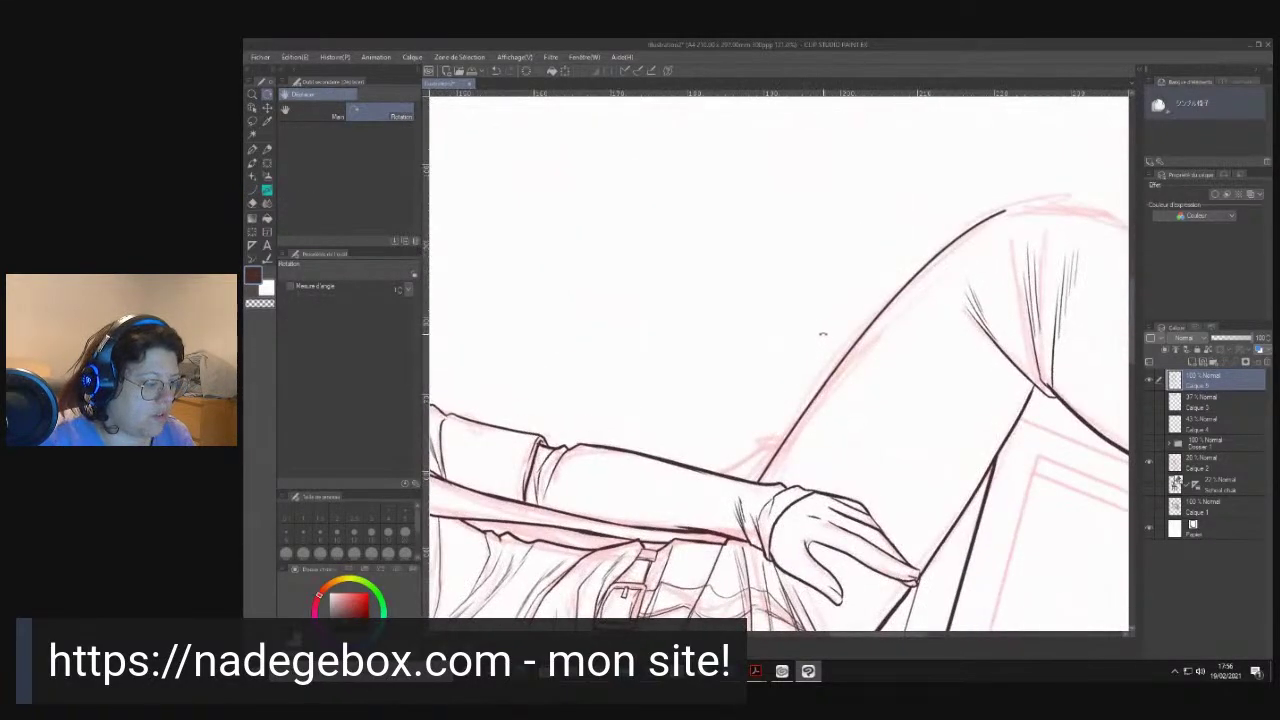
pyautogui.press('p')
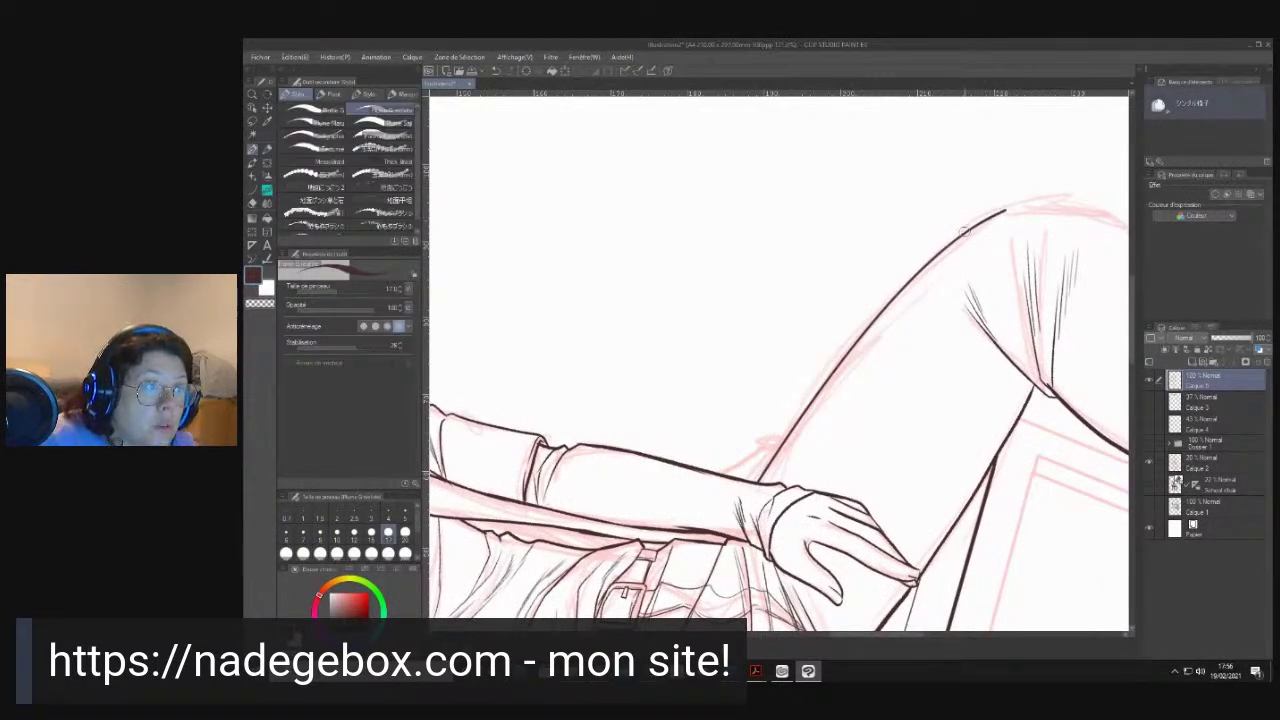
pyautogui.moveTo(1006, 209)
pyautogui.mouseDown()
pyautogui.moveTo(888, 300)
pyautogui.moveTo(759, 479)
pyautogui.mouseUp()
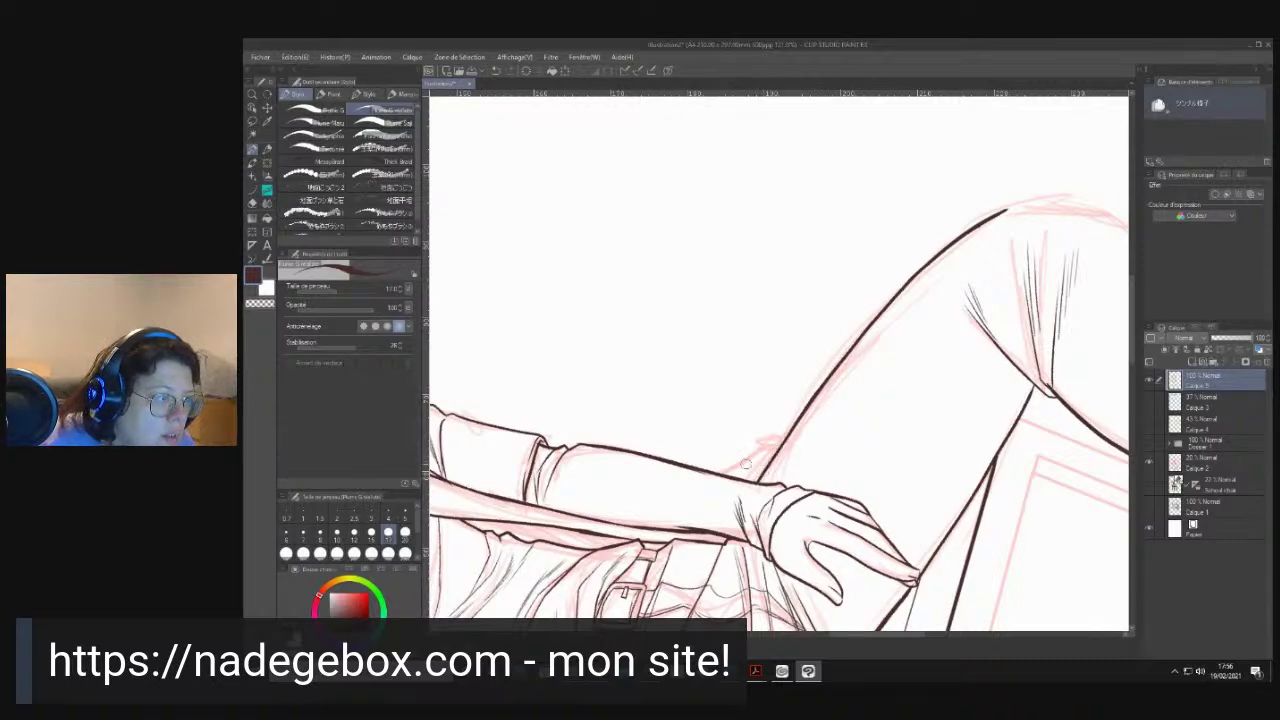
pyautogui.moveTo(788, 431); pyautogui.dragTo(725, 478)
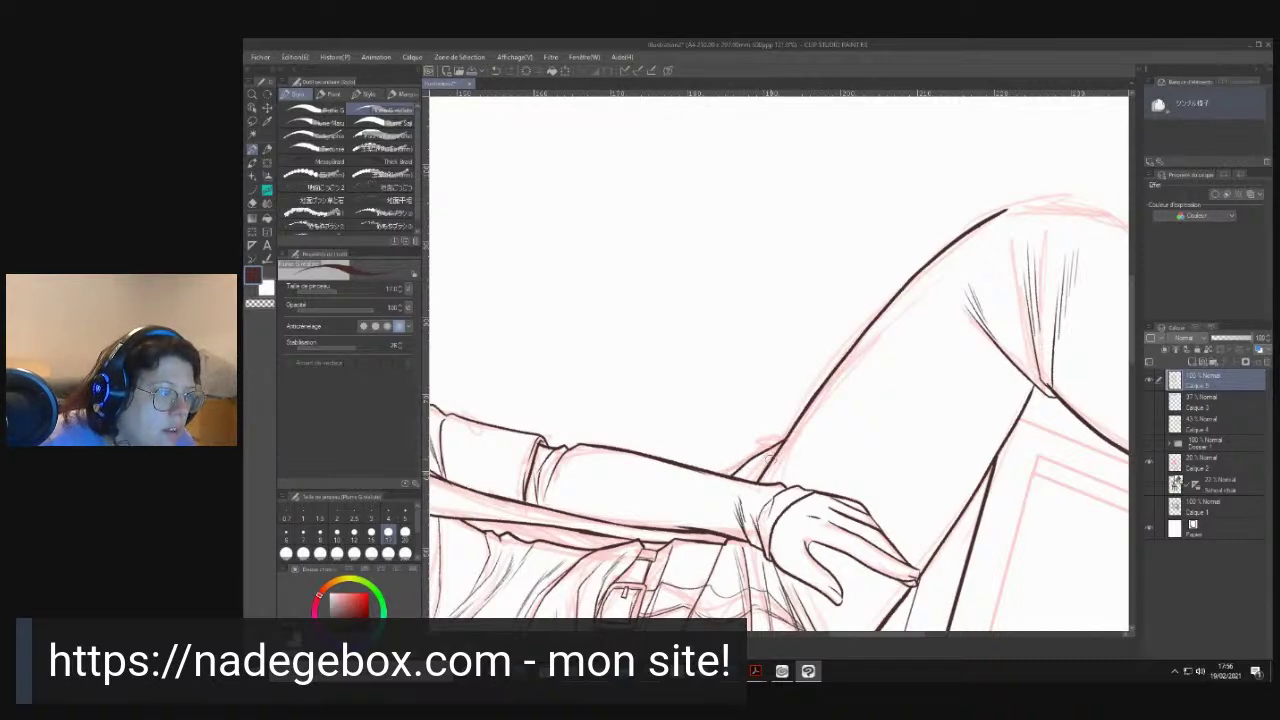
# - Ink the outer contour of the far knee and continue it down the front of the shin
pyautogui.moveTo(890, 372)
pyautogui.mouseDown()
pyautogui.moveTo(823, 371)
pyautogui.moveTo(909, 317)
pyautogui.moveTo(654, 443)
pyautogui.mouseUp()
pyautogui.moveTo(814, 331)
pyautogui.mouseDown()
pyautogui.moveTo(923, 415)
pyautogui.moveTo(904, 451)
pyautogui.mouseUp()
pyautogui.moveTo(806, 303); pyautogui.dragTo(847, 363)
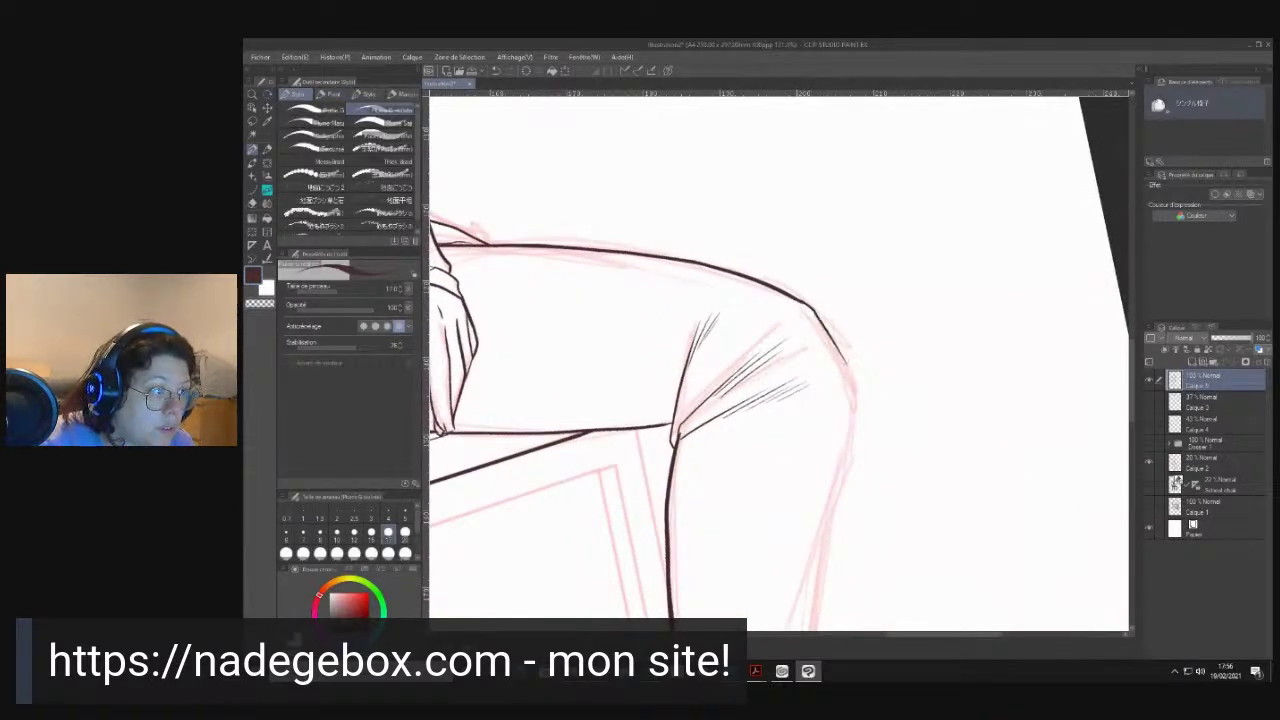
pyautogui.moveTo(812, 309)
pyautogui.mouseDown()
pyautogui.moveTo(856, 405)
pyautogui.moveTo(795, 600)
pyautogui.mouseUp()
pyautogui.scroll(-4, 788, 497)
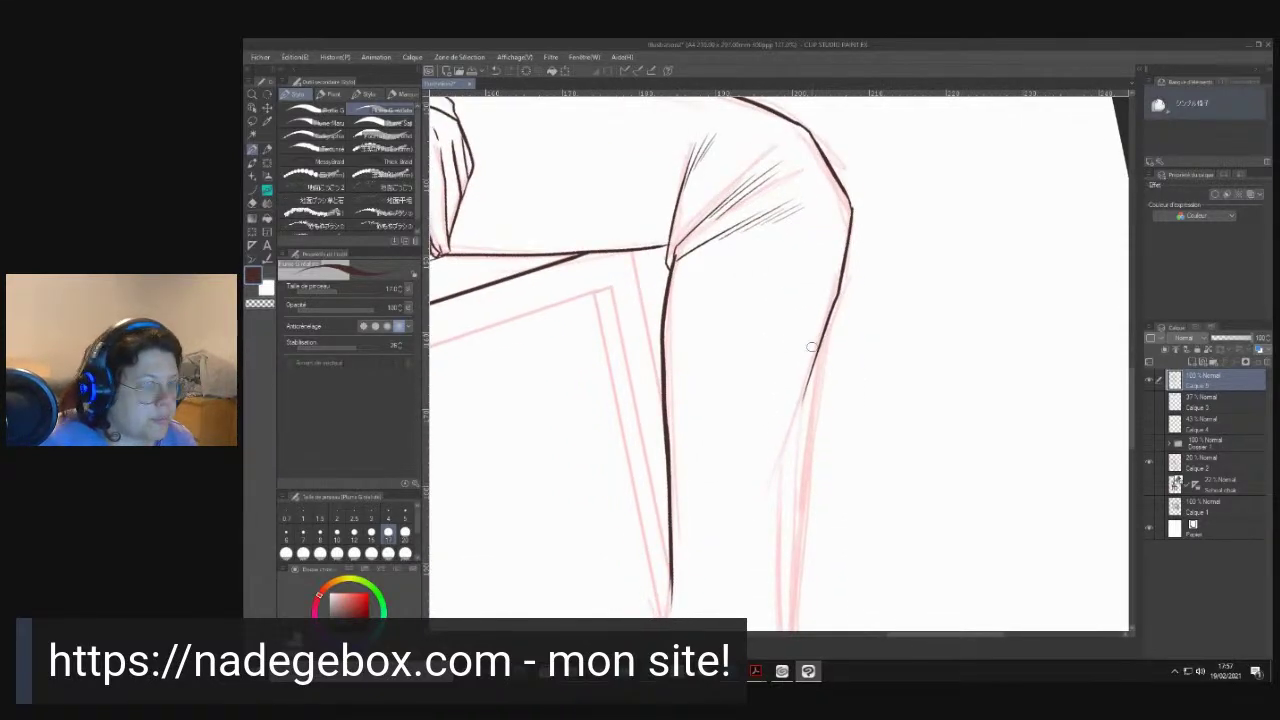
# - Erase the lower end of the shin line below the far knee and reink it along the sketch
pyautogui.press('e')
pyautogui.moveTo(828, 312); pyautogui.dragTo(806, 396)
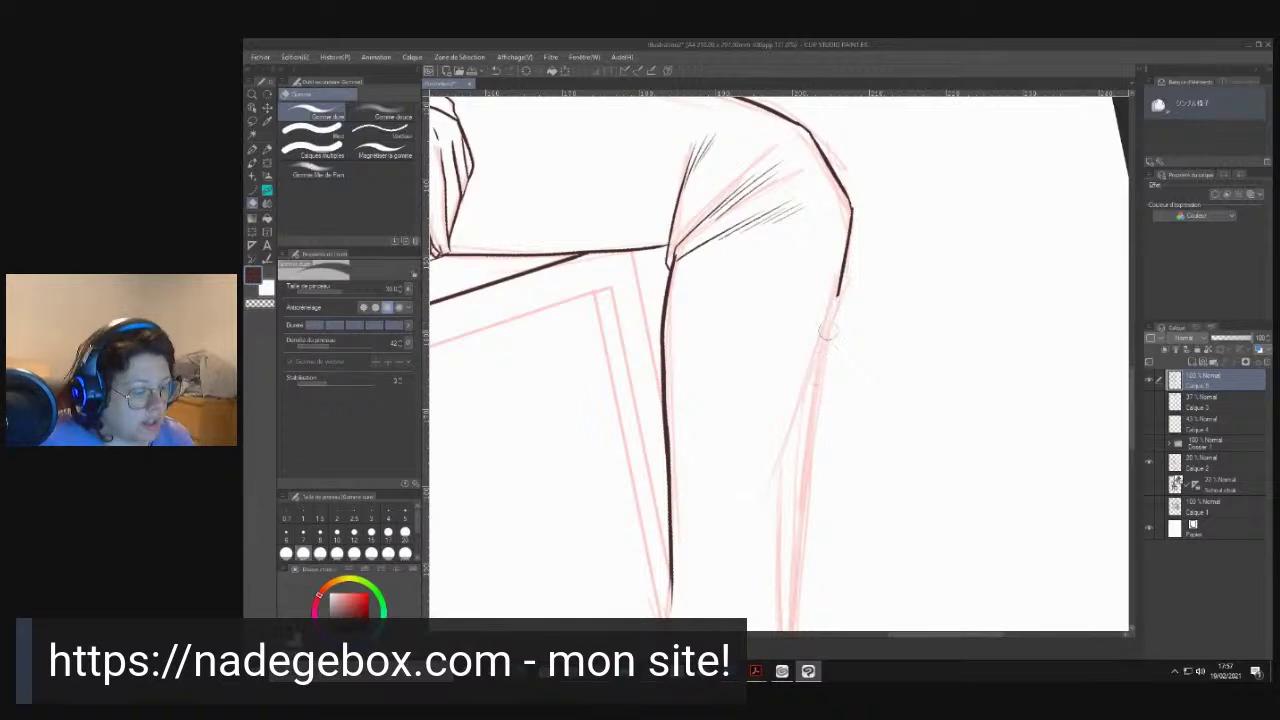
pyautogui.press('p')
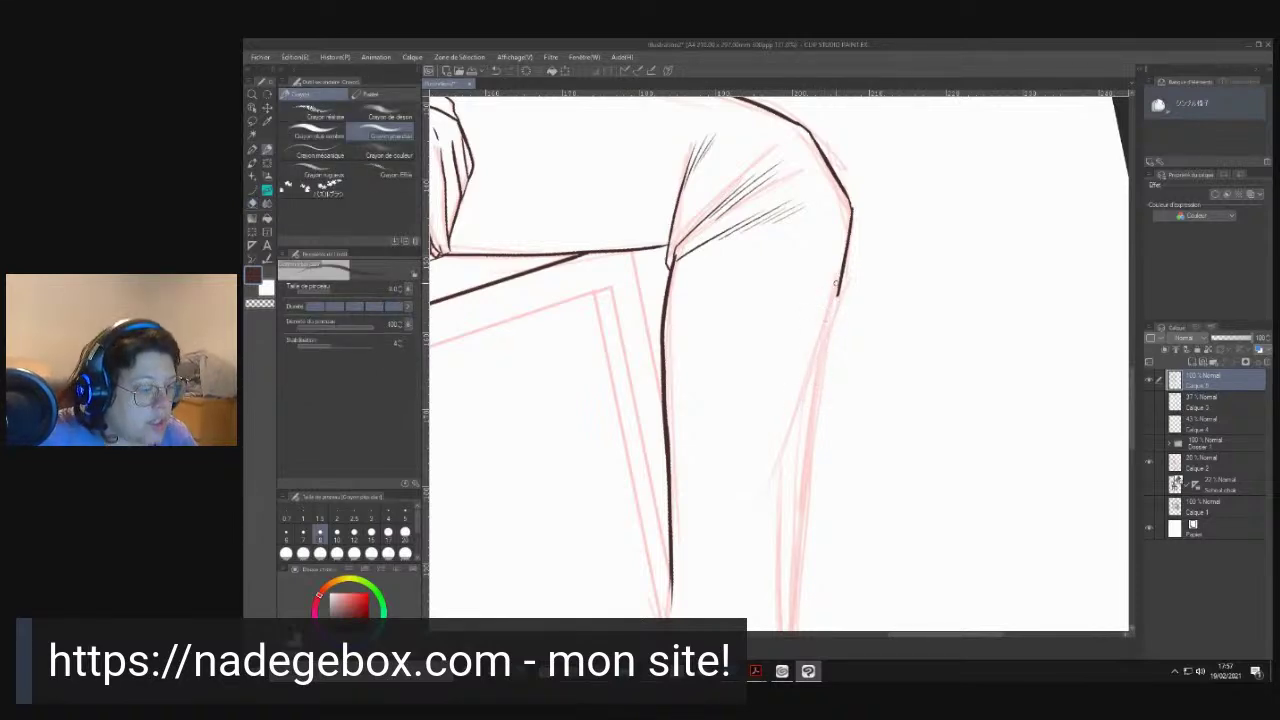
pyautogui.press('p')
pyautogui.moveTo(840, 278); pyautogui.dragTo(812, 436)
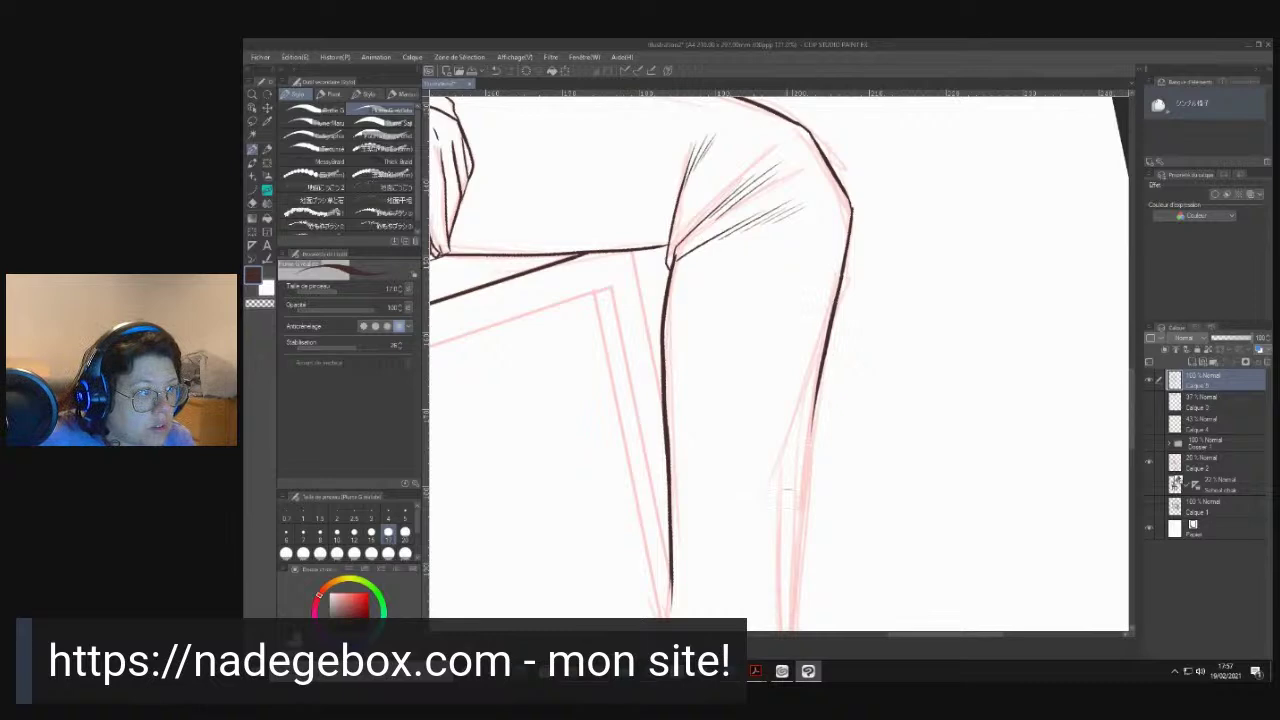
# - Extend the front contour of the far trouser leg down to the ankle, thickening the line along the shin
pyautogui.moveTo(822, 372); pyautogui.dragTo(799, 505)
pyautogui.moveTo(818, 384); pyautogui.dragTo(799, 528)
pyautogui.moveTo(817, 408)
pyautogui.mouseDown()
pyautogui.moveTo(797, 563)
pyautogui.moveTo(766, 334)
pyautogui.moveTo(780, 410)
pyautogui.mouseUp()
pyautogui.moveTo(790, 336); pyautogui.dragTo(777, 448)
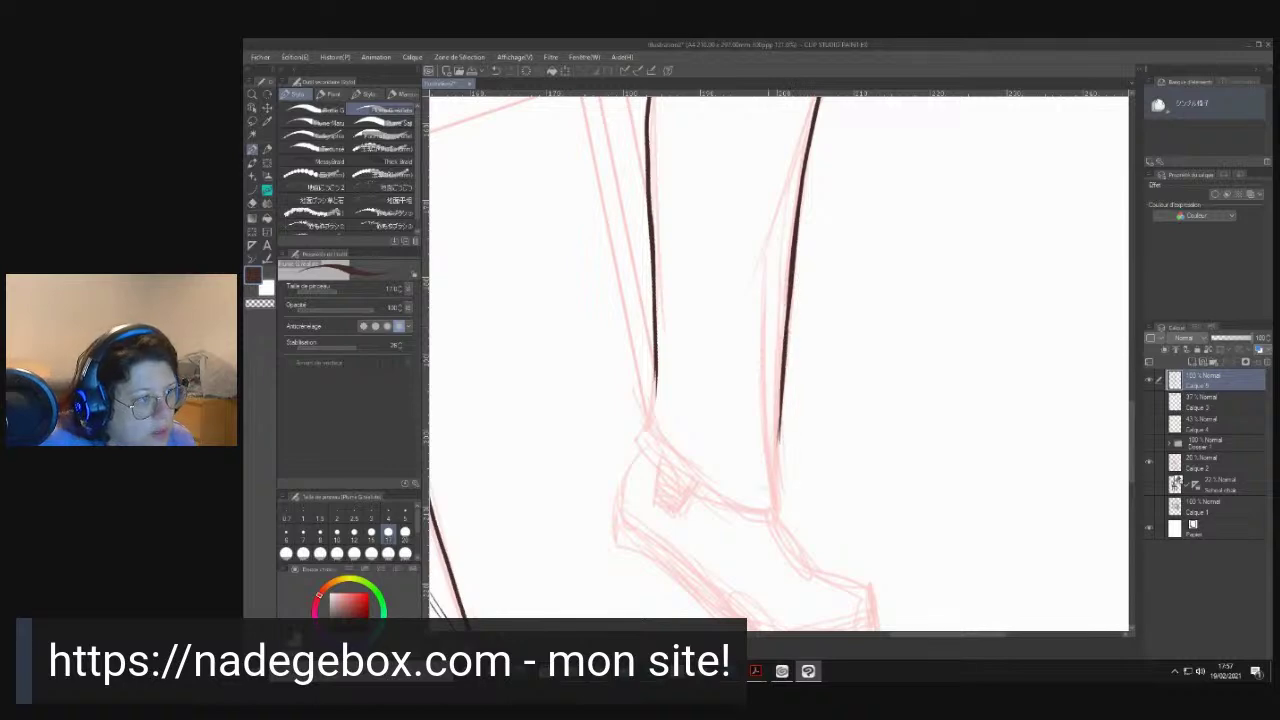
pyautogui.moveTo(786, 366); pyautogui.dragTo(778, 476)
pyautogui.moveTo(784, 424); pyautogui.dragTo(783, 508)
# - Finish the back contour of the far trouser leg at the heel and close the leg with the curved hem line
pyautogui.moveTo(655, 360)
pyautogui.mouseDown()
pyautogui.moveTo(655, 418)
pyautogui.moveTo(634, 444)
pyautogui.mouseUp()
pyautogui.moveTo(660, 386)
pyautogui.mouseDown()
pyautogui.moveTo(636, 445)
pyautogui.moveTo(634, 306)
pyautogui.moveTo(660, 262)
pyautogui.moveTo(620, 328)
pyautogui.moveTo(632, 418)
pyautogui.moveTo(668, 452)
pyautogui.mouseUp()
pyautogui.press('r')
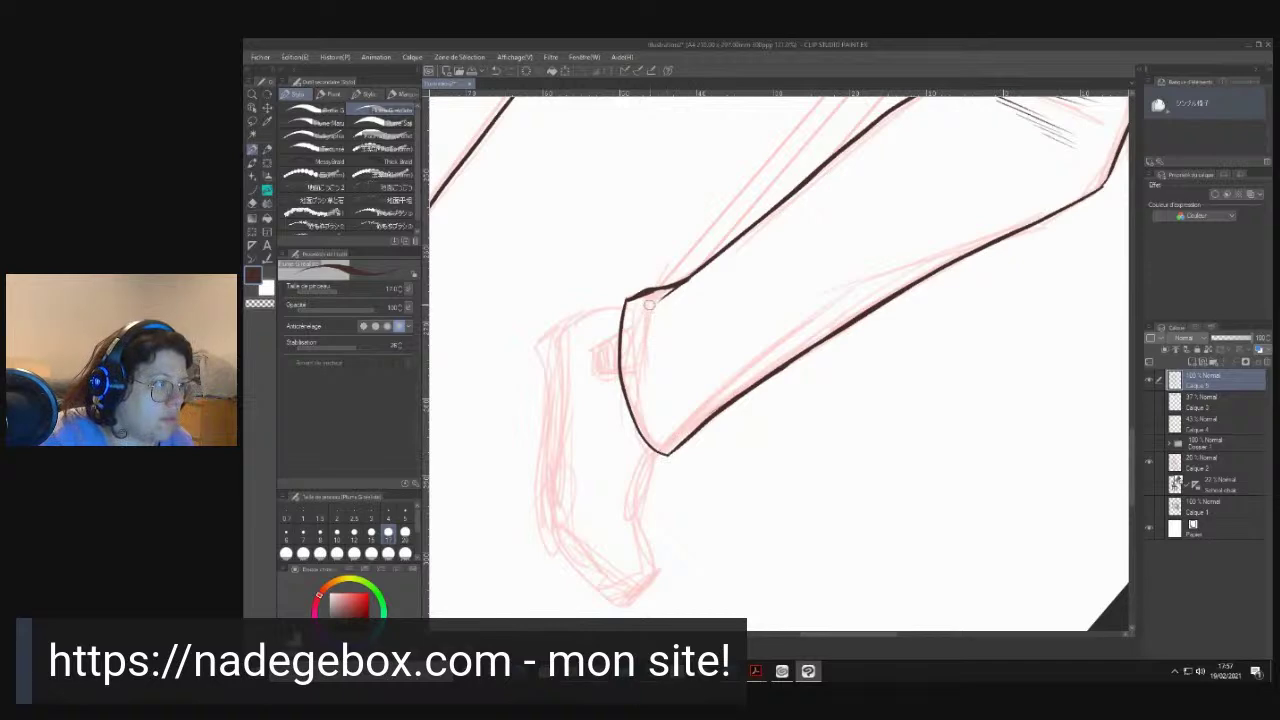
# - Ink fine fold lines inside the far trouser hem and along the back of the lower leg
pyautogui.moveTo(671, 292)
pyautogui.mouseDown()
pyautogui.moveTo(647, 315)
pyautogui.moveTo(643, 384)
pyautogui.mouseUp()
pyautogui.moveTo(654, 338)
pyautogui.mouseDown()
pyautogui.moveTo(647, 410)
pyautogui.moveTo(986, 214)
pyautogui.mouseUp()
pyautogui.moveTo(920, 256); pyautogui.dragTo(1022, 203)
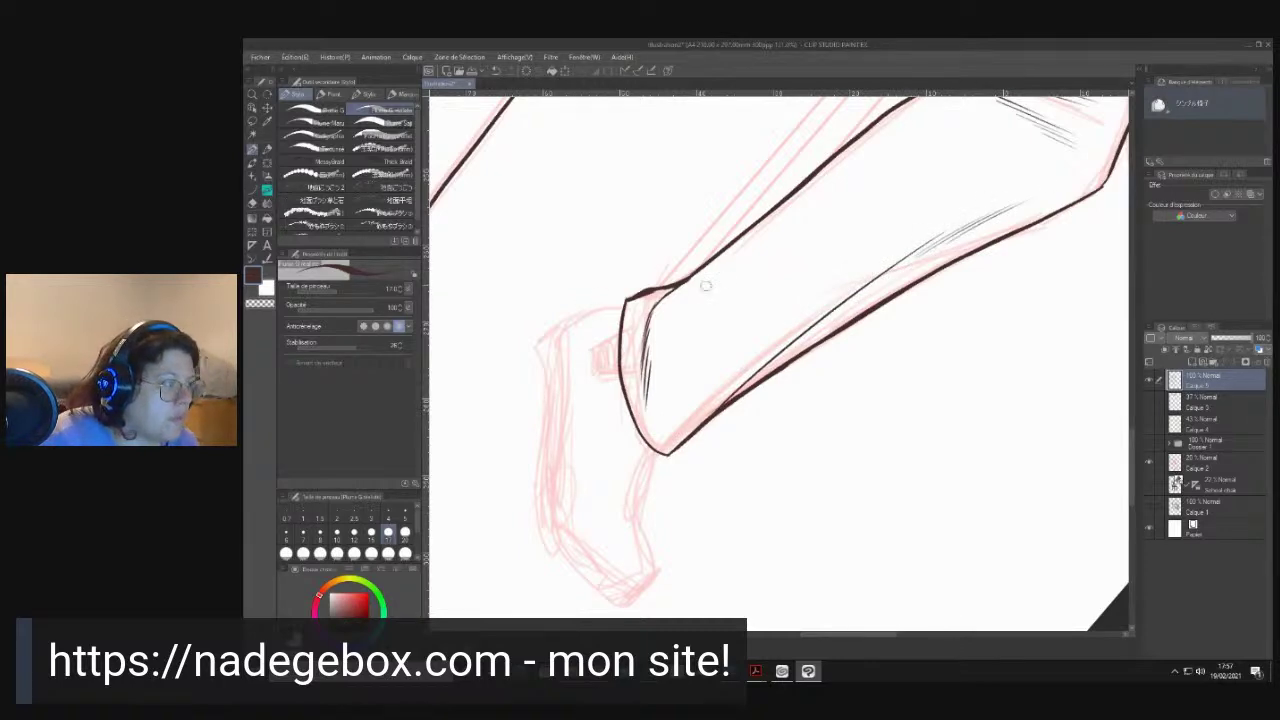
# - Draw the curved upper edge of the front shoe below the trouser hem as two joined arcs with the Curve tool
pyautogui.hotkey('shift', 'space')
pyautogui.moveTo(676, 238); pyautogui.dragTo(611, 343)
pyautogui.press('space')
pyautogui.moveTo(632, 390); pyautogui.dragTo(841, 59)
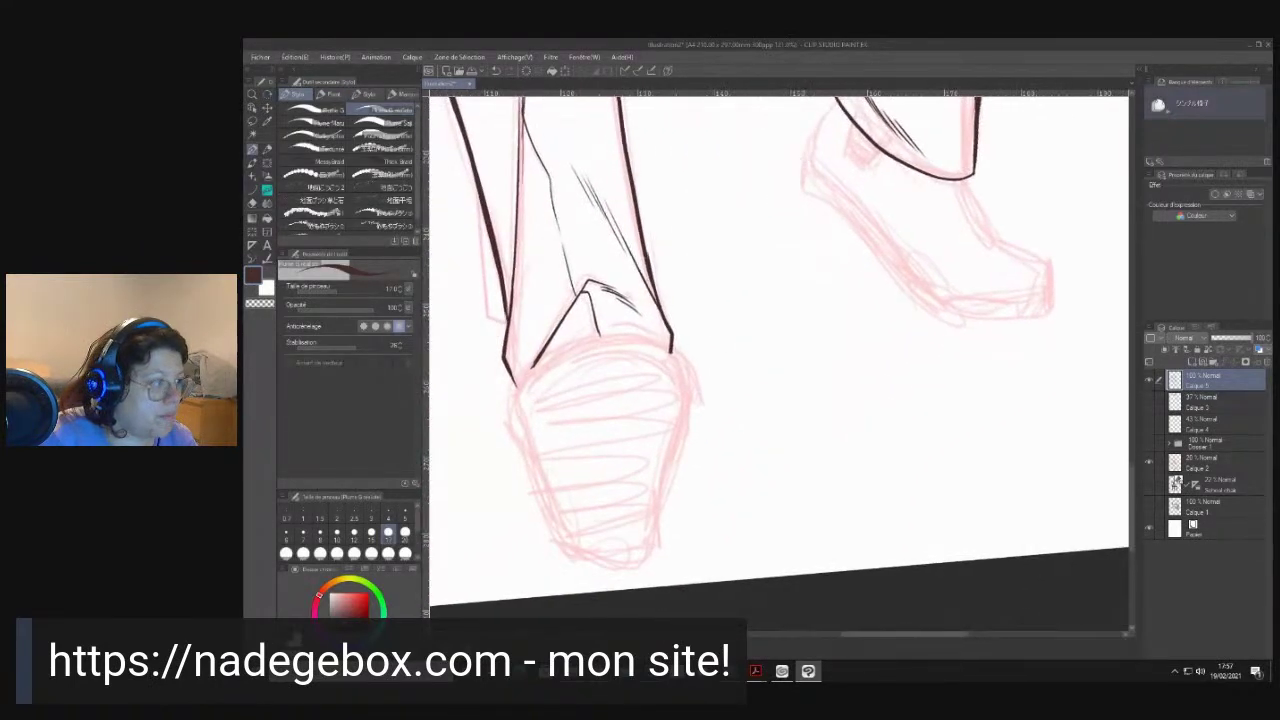
pyautogui.click(252, 188)
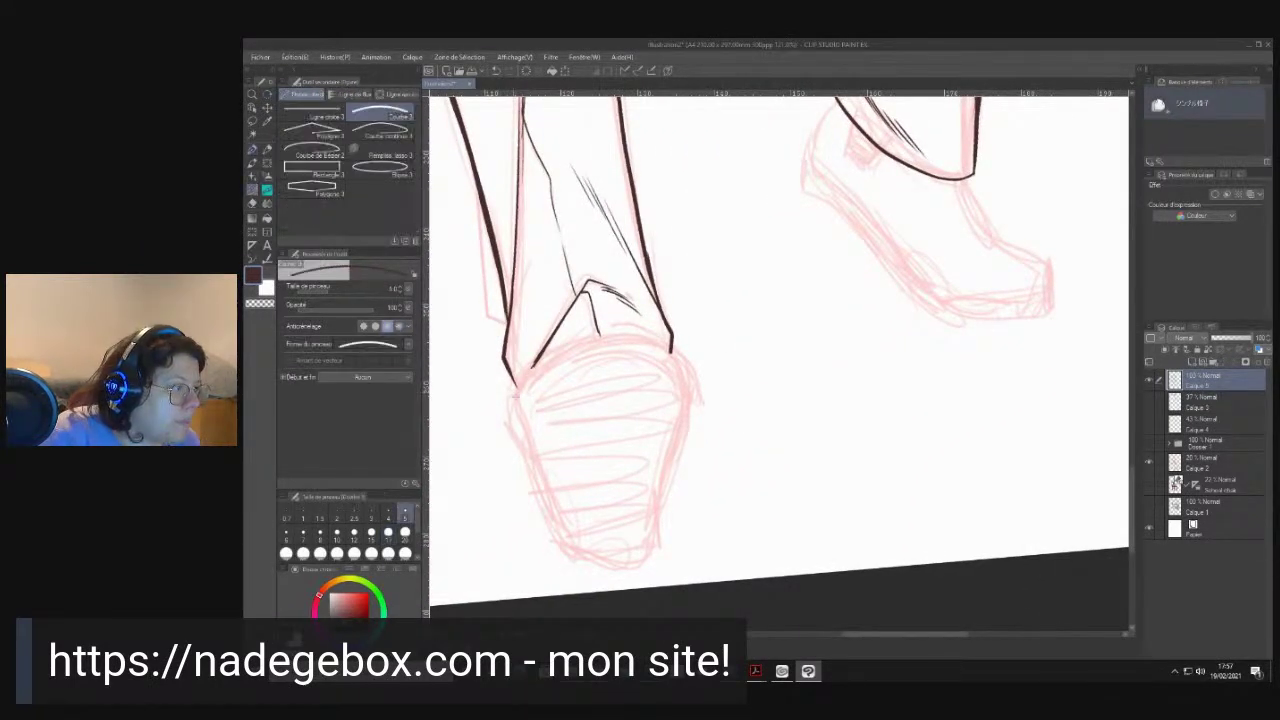
pyautogui.moveTo(520, 387); pyautogui.dragTo(685, 362)
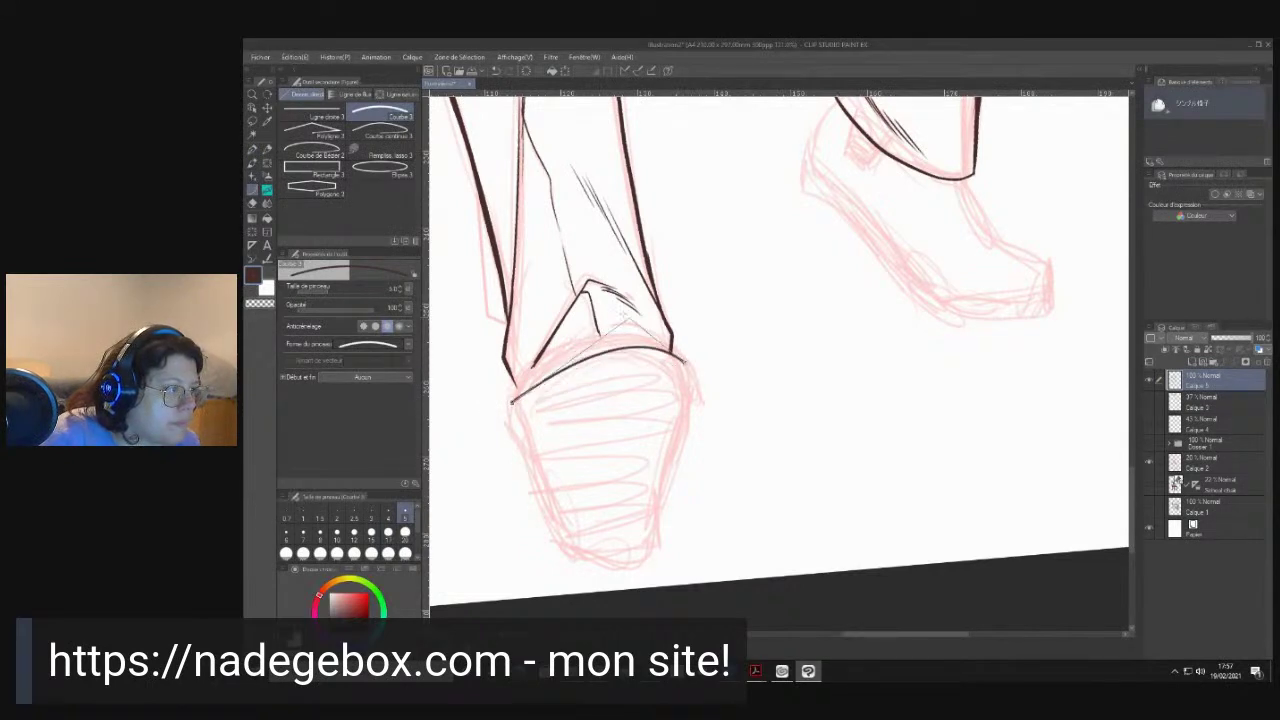
pyautogui.click(586, 290)
pyautogui.hotkey('ctrl', 'z')
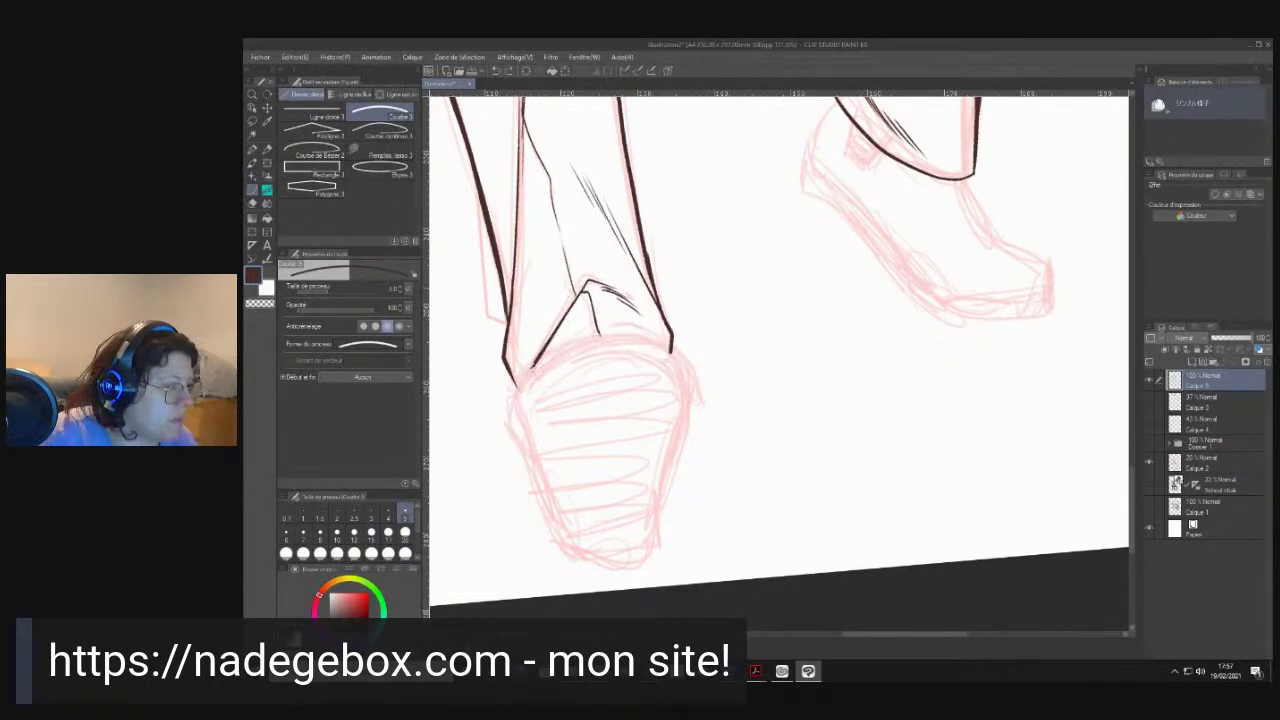
pyautogui.moveTo(600, 335); pyautogui.dragTo(514, 397)
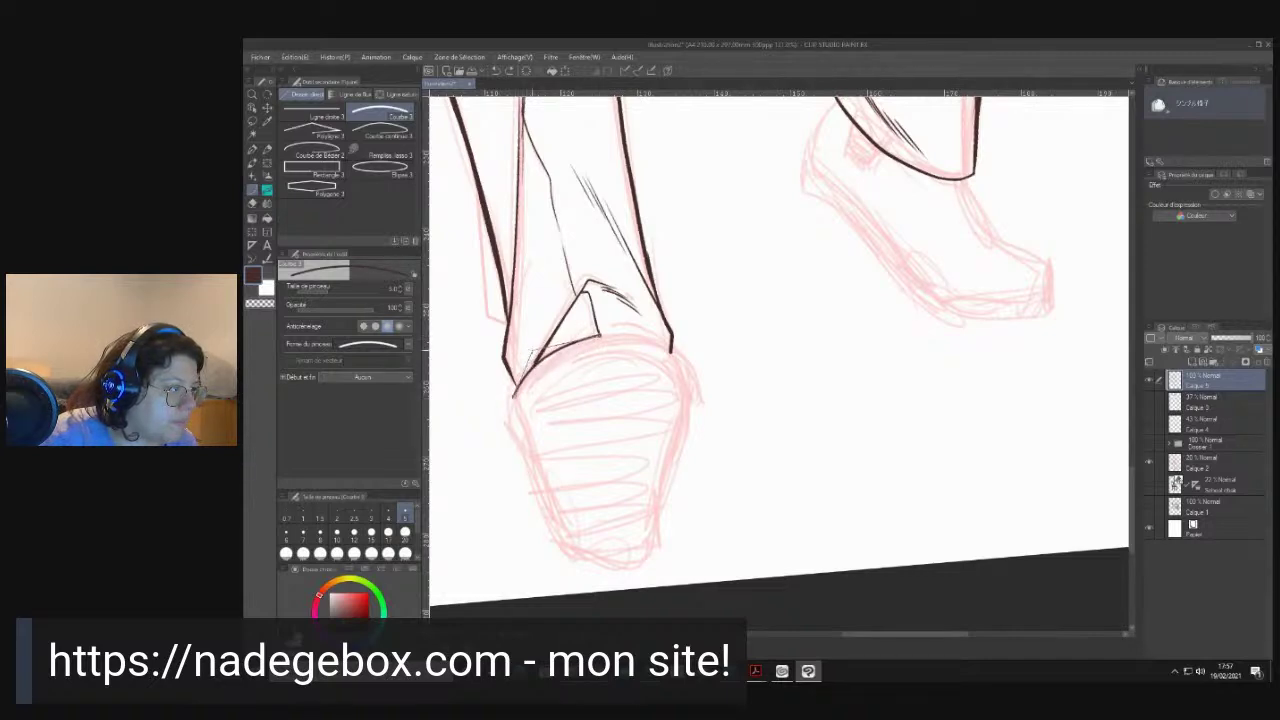
pyautogui.moveTo(601, 335); pyautogui.dragTo(687, 377)
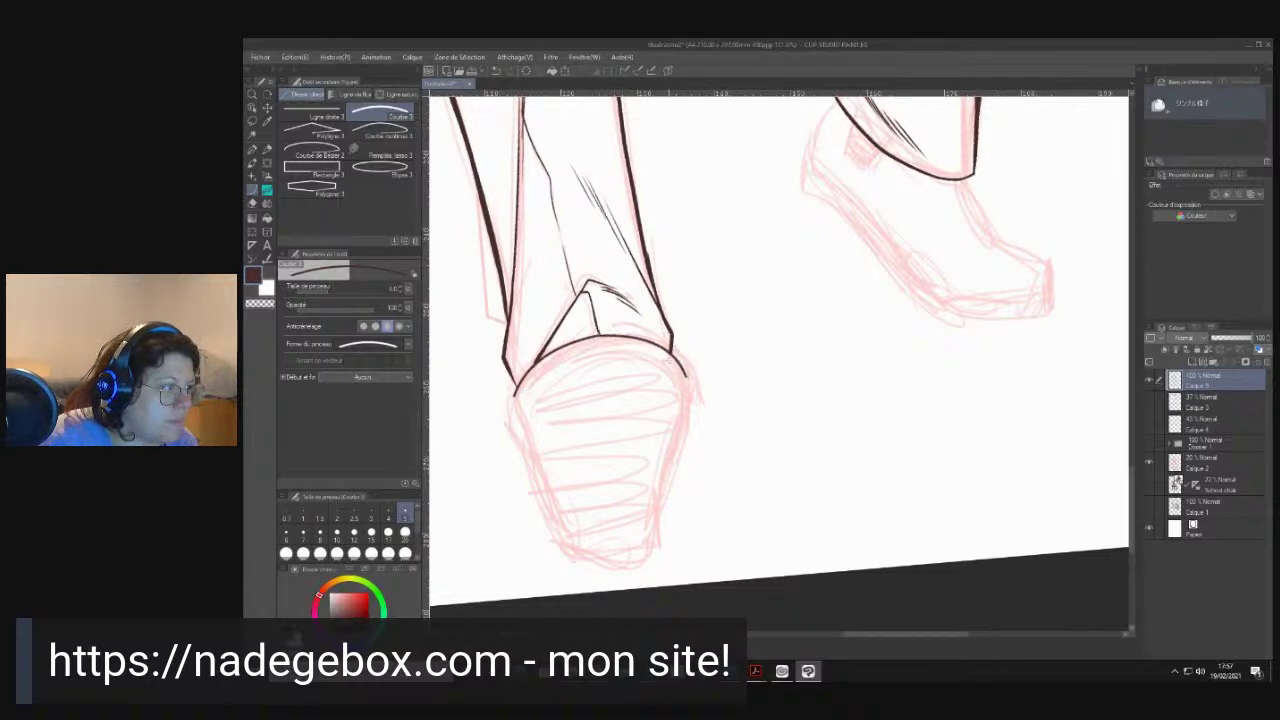
# - Draw a thinner parallel arc just inside the front shoe's upper edge with the Curve tool at brush size 3
pyautogui.moveTo(602, 343); pyautogui.dragTo(517, 410)
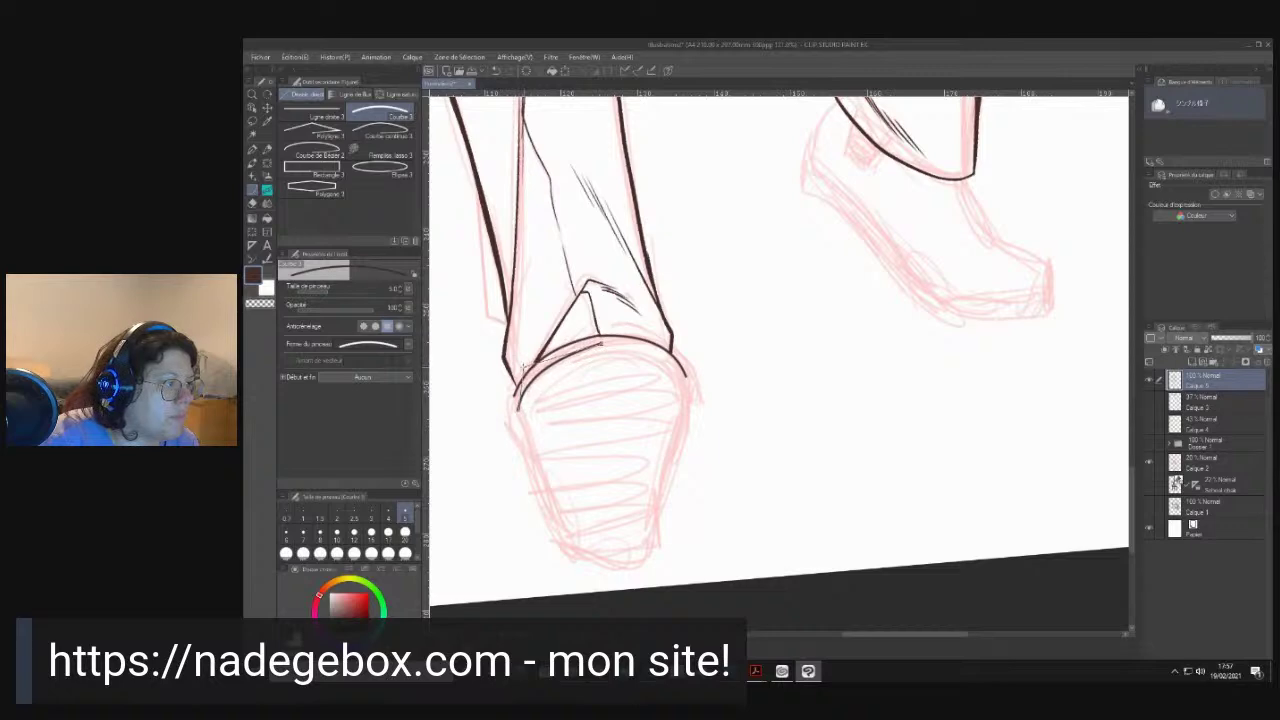
pyautogui.hotkey('ctrl', 'z')
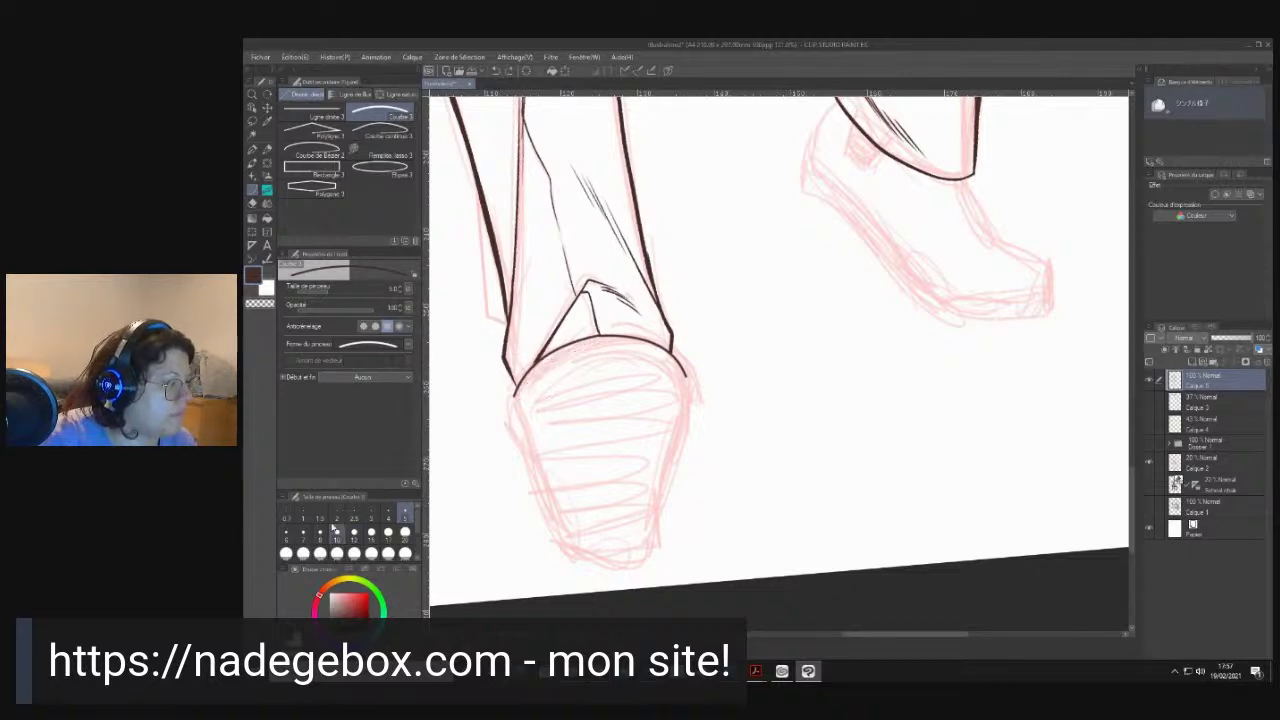
pyautogui.click(371, 514)
pyautogui.moveTo(601, 351); pyautogui.dragTo(520, 410)
pyautogui.click(537, 358)
pyautogui.moveTo(600, 350); pyautogui.dragTo(690, 400)
pyautogui.click(657, 350)
# - Ink the left contour of the front shoe from the end of the arcs down to the toe with the pen
pyautogui.press('p')
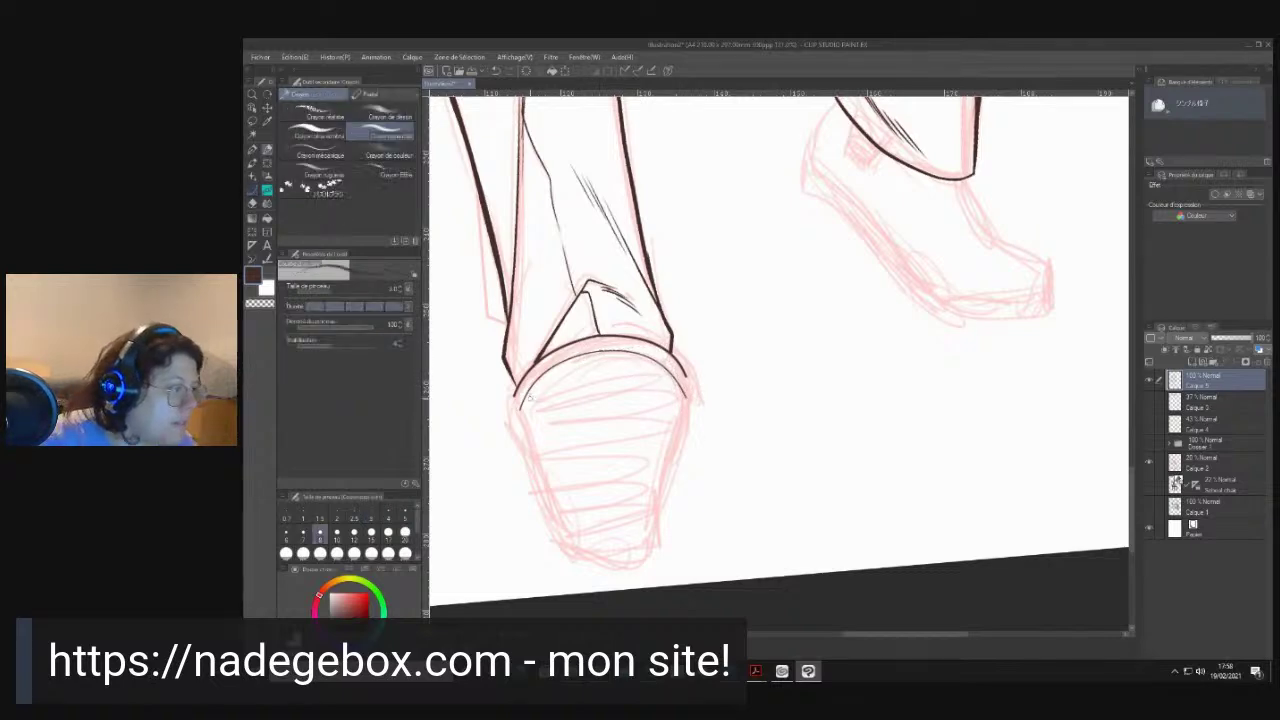
pyautogui.moveTo(520, 396); pyautogui.dragTo(518, 432)
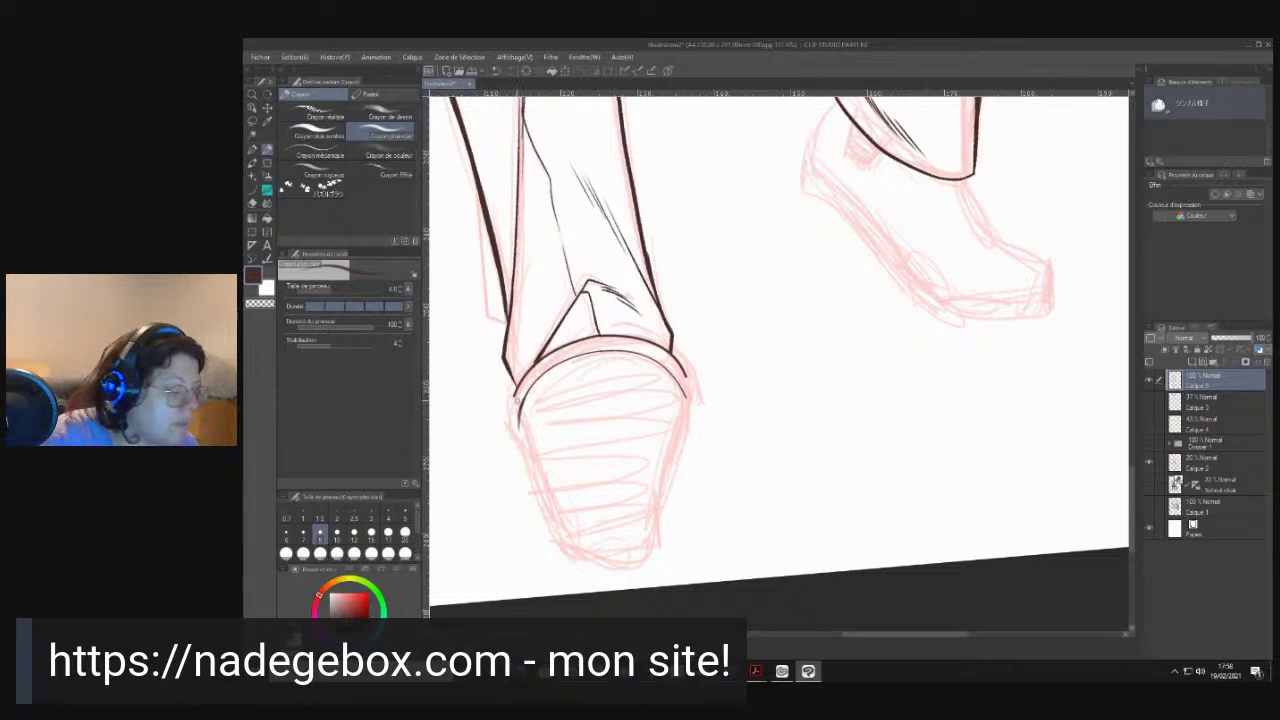
pyautogui.press('b')
pyautogui.moveTo(519, 398); pyautogui.dragTo(520, 434)
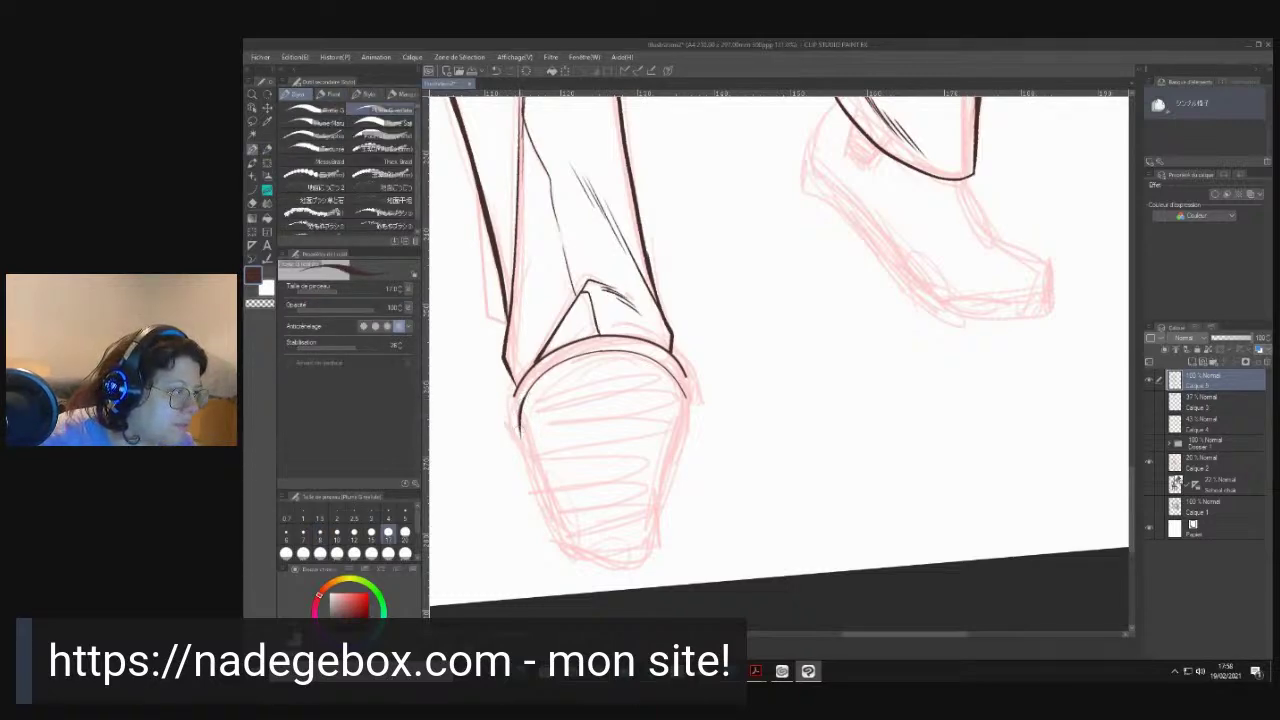
pyautogui.moveTo(517, 380); pyautogui.dragTo(530, 478)
pyautogui.moveTo(518, 434); pyautogui.dragTo(566, 556)
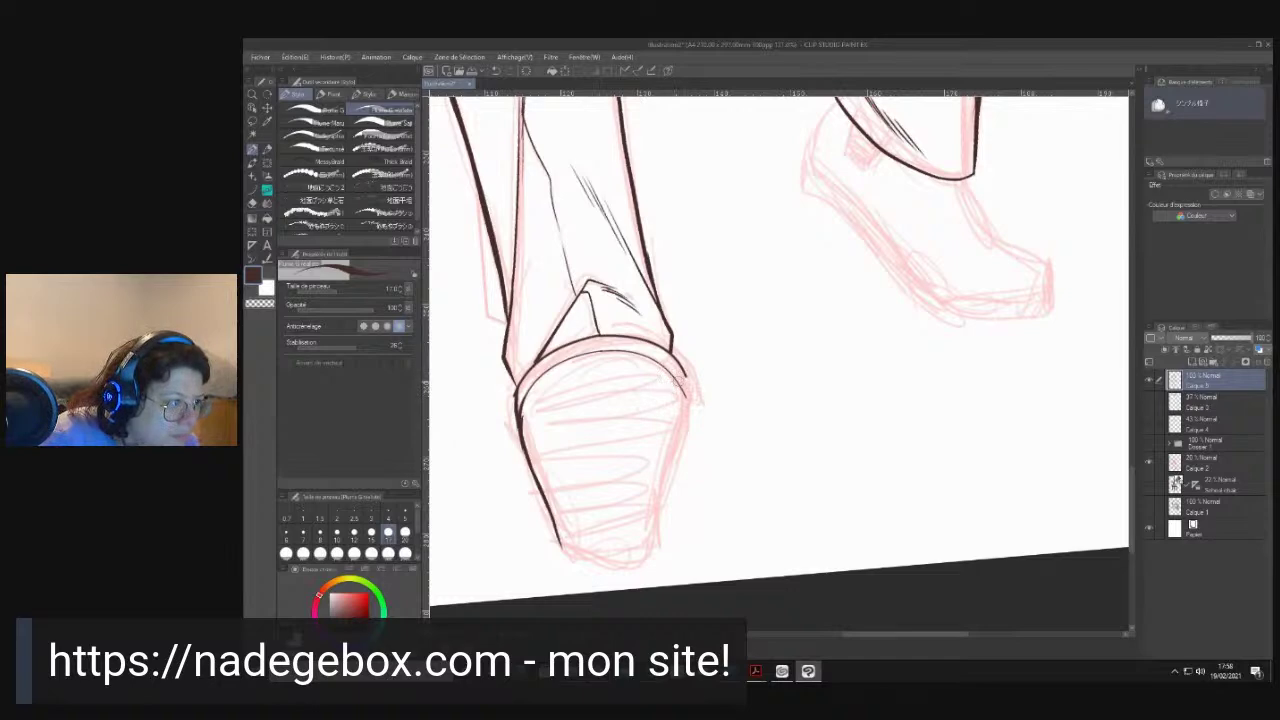
# - Ink the right contour of the front shoe and close the outline with the rounded toe
pyautogui.moveTo(685, 390); pyautogui.dragTo(648, 553)
pyautogui.moveTo(678, 368); pyautogui.dragTo(686, 398)
pyautogui.moveTo(509, 456); pyautogui.dragTo(737, 234)
pyautogui.moveTo(658, 181); pyautogui.dragTo(630, 310)
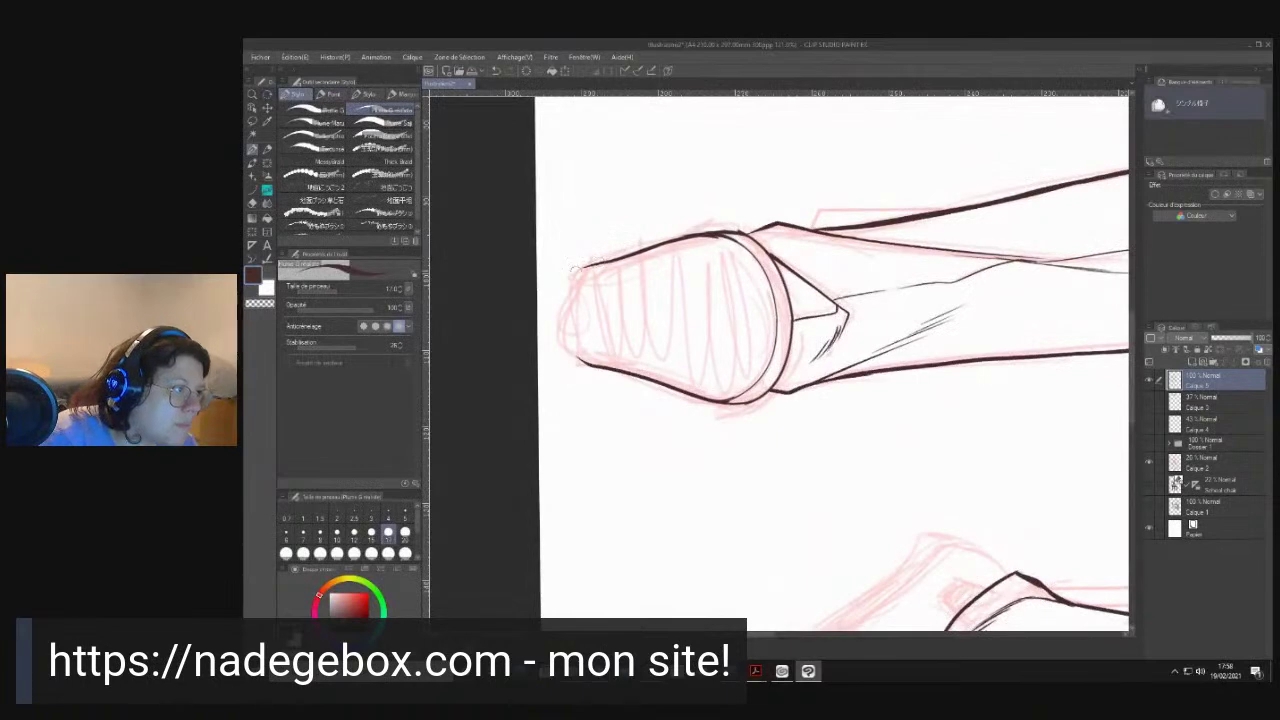
pyautogui.moveTo(598, 262)
pyautogui.mouseDown()
pyautogui.moveTo(561, 296)
pyautogui.moveTo(560, 340)
pyautogui.moveTo(597, 364)
pyautogui.mouseUp()
pyautogui.moveTo(575, 271)
pyautogui.mouseDown()
pyautogui.moveTo(560, 316)
pyautogui.moveTo(577, 357)
pyautogui.mouseUp()
# - Hatch the sole of the front shoe with fine parallel lines across its width, using brush size 4
pyautogui.hotkey('shift', 'space')
pyautogui.moveTo(899, 252); pyautogui.dragTo(636, 470)
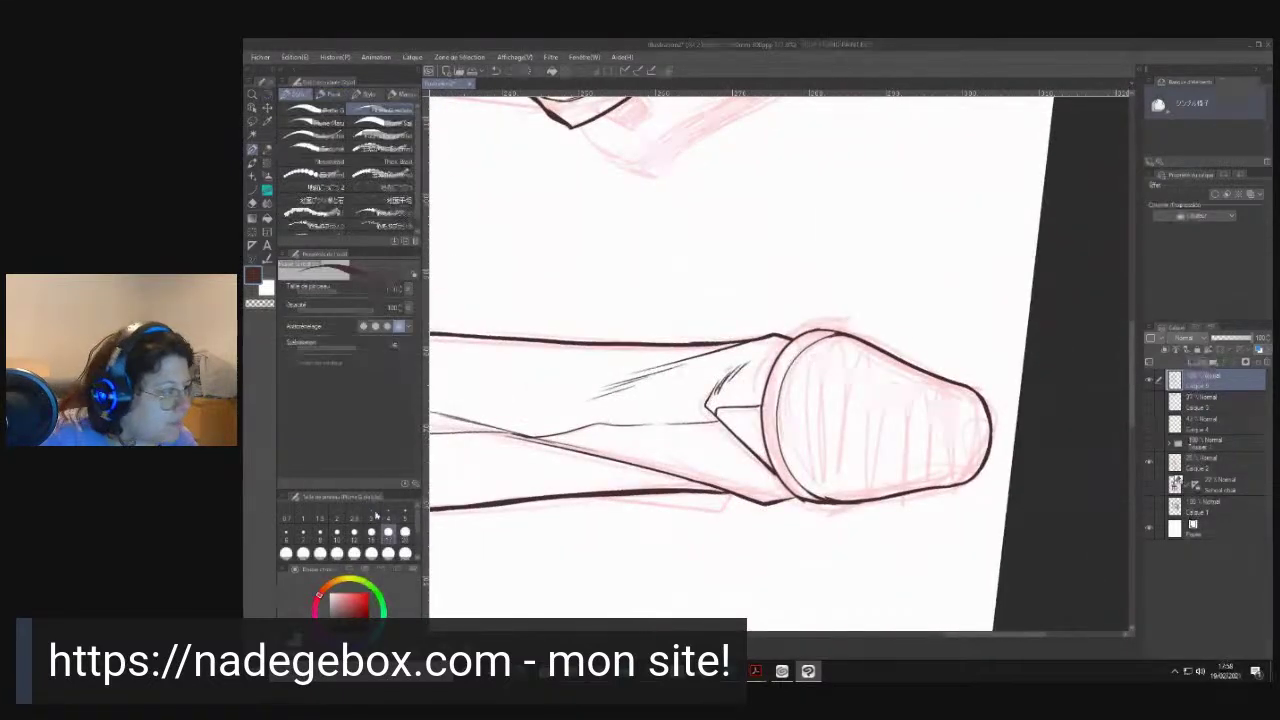
pyautogui.click(388, 514)
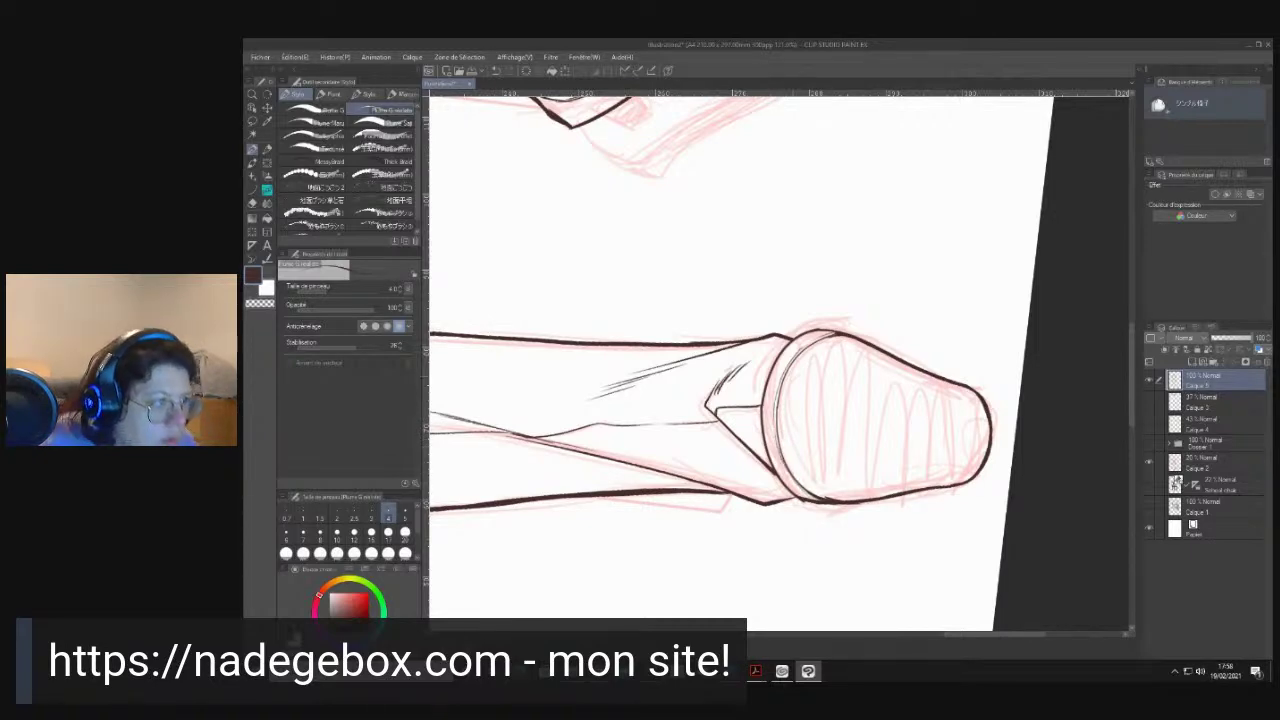
pyautogui.moveTo(802, 374); pyautogui.dragTo(798, 440)
pyautogui.moveTo(808, 370); pyautogui.dragTo(808, 470)
pyautogui.moveTo(830, 344); pyautogui.dragTo(818, 476)
pyautogui.moveTo(846, 354); pyautogui.dragTo(826, 474)
pyautogui.moveTo(850, 354)
pyautogui.mouseDown()
pyautogui.moveTo(832, 474)
pyautogui.moveTo(844, 446)
pyautogui.mouseUp()
pyautogui.moveTo(844, 450); pyautogui.dragTo(841, 468)
pyautogui.moveTo(858, 358); pyautogui.dragTo(846, 474)
pyautogui.moveTo(870, 354)
pyautogui.mouseDown()
pyautogui.moveTo(852, 476)
pyautogui.moveTo(858, 460)
pyautogui.mouseUp()
pyautogui.moveTo(880, 370)
pyautogui.mouseDown()
pyautogui.moveTo(856, 478)
pyautogui.moveTo(874, 402)
pyautogui.mouseUp()
pyautogui.moveTo(890, 372); pyautogui.dragTo(872, 488)
pyautogui.moveTo(906, 386)
pyautogui.mouseDown()
pyautogui.moveTo(884, 476)
pyautogui.moveTo(896, 480)
pyautogui.mouseUp()
pyautogui.moveTo(926, 392); pyautogui.dragTo(910, 476)
pyautogui.moveTo(940, 392)
pyautogui.mouseDown()
pyautogui.moveTo(920, 480)
pyautogui.moveTo(932, 474)
pyautogui.mouseUp()
pyautogui.moveTo(956, 400); pyautogui.dragTo(944, 480)
pyautogui.moveTo(972, 400); pyautogui.dragTo(964, 478)
pyautogui.moveTo(978, 436); pyautogui.dragTo(971, 472)
# - Ink the heel curve of the far shoe below the trouser hem and thicken it at brush size 10
pyautogui.hotkey('shift', 'space')
pyautogui.moveTo(692, 346); pyautogui.dragTo(791, 272)
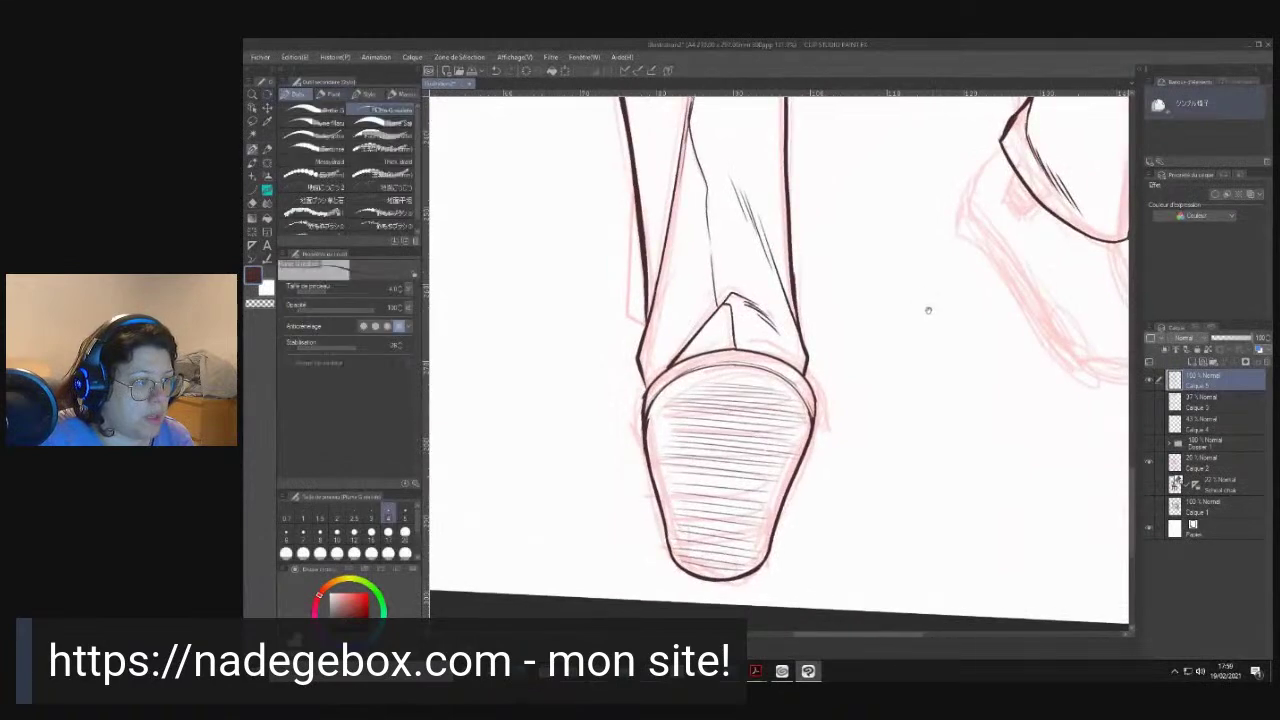
pyautogui.press('space')
pyautogui.moveTo(868, 303); pyautogui.dragTo(792, 336)
pyautogui.moveTo(710, 394)
pyautogui.mouseDown()
pyautogui.moveTo(658, 374)
pyautogui.moveTo(618, 383)
pyautogui.mouseUp()
pyautogui.moveTo(953, 363)
pyautogui.mouseDown()
pyautogui.moveTo(717, 514)
pyautogui.moveTo(708, 534)
pyautogui.mouseUp()
pyautogui.click(303, 533)
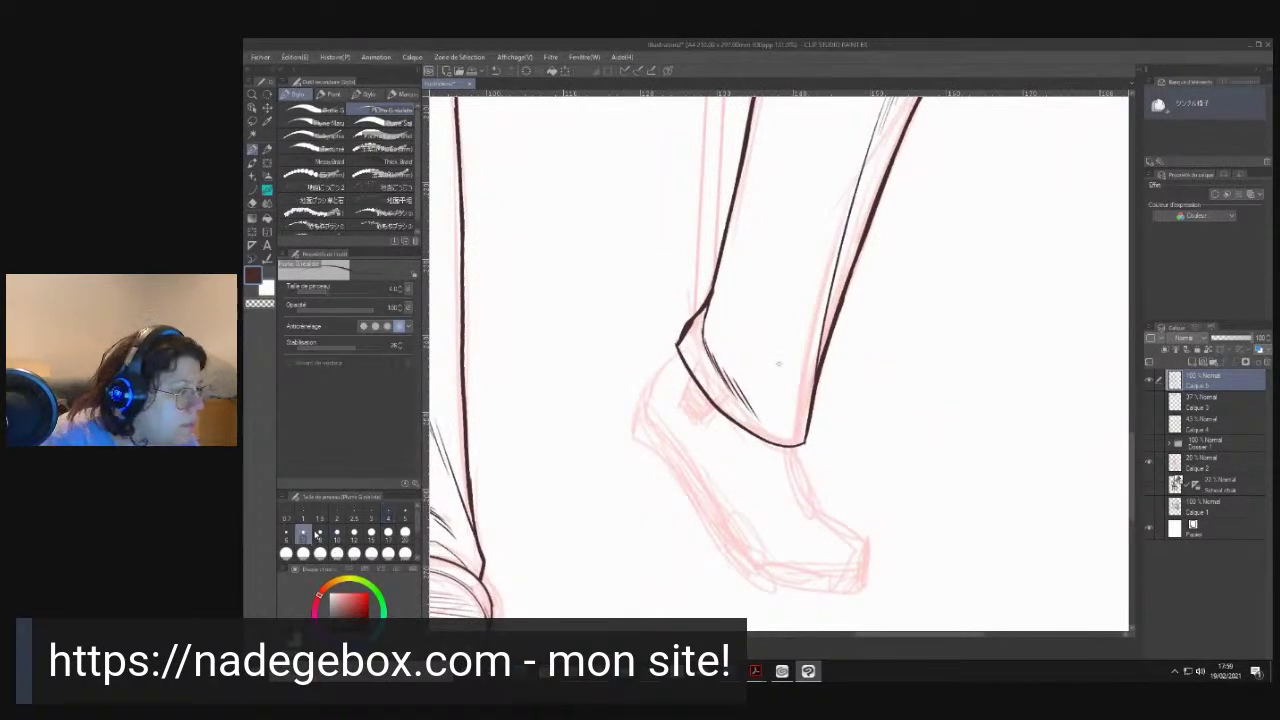
pyautogui.moveTo(657, 376); pyautogui.dragTo(648, 411)
pyautogui.click(337, 533)
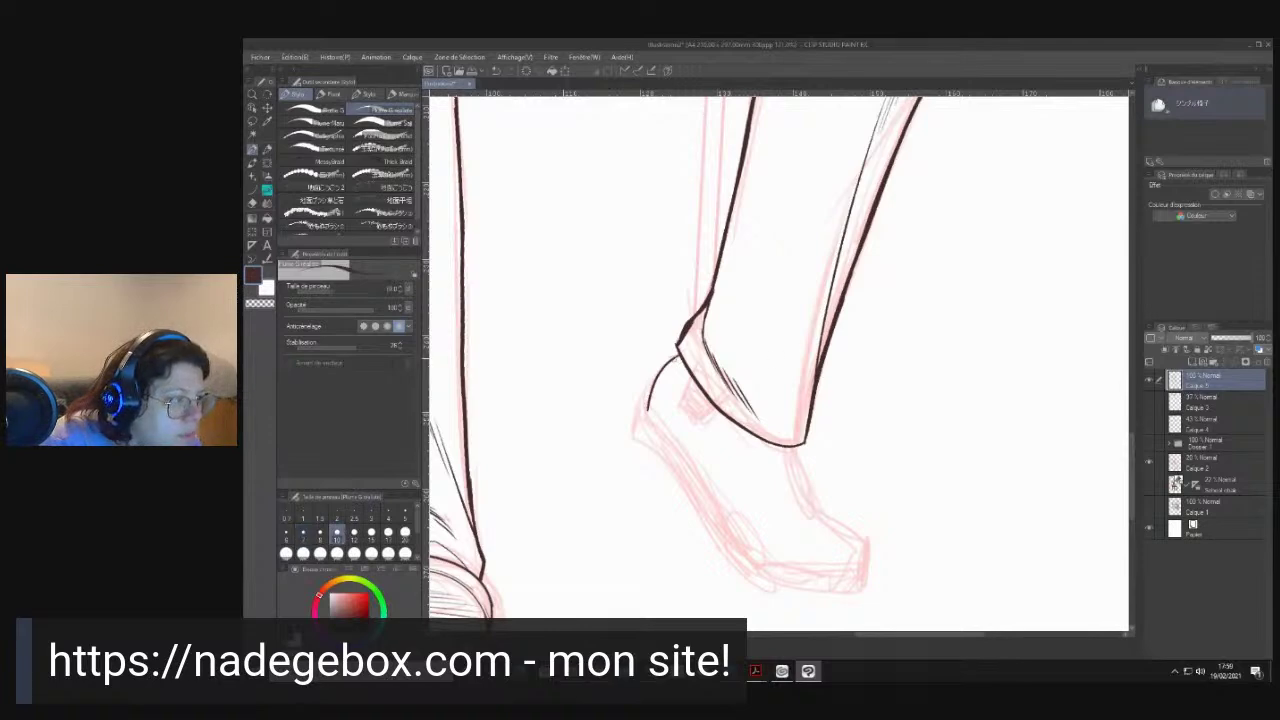
pyautogui.moveTo(674, 356); pyautogui.dragTo(646, 412)
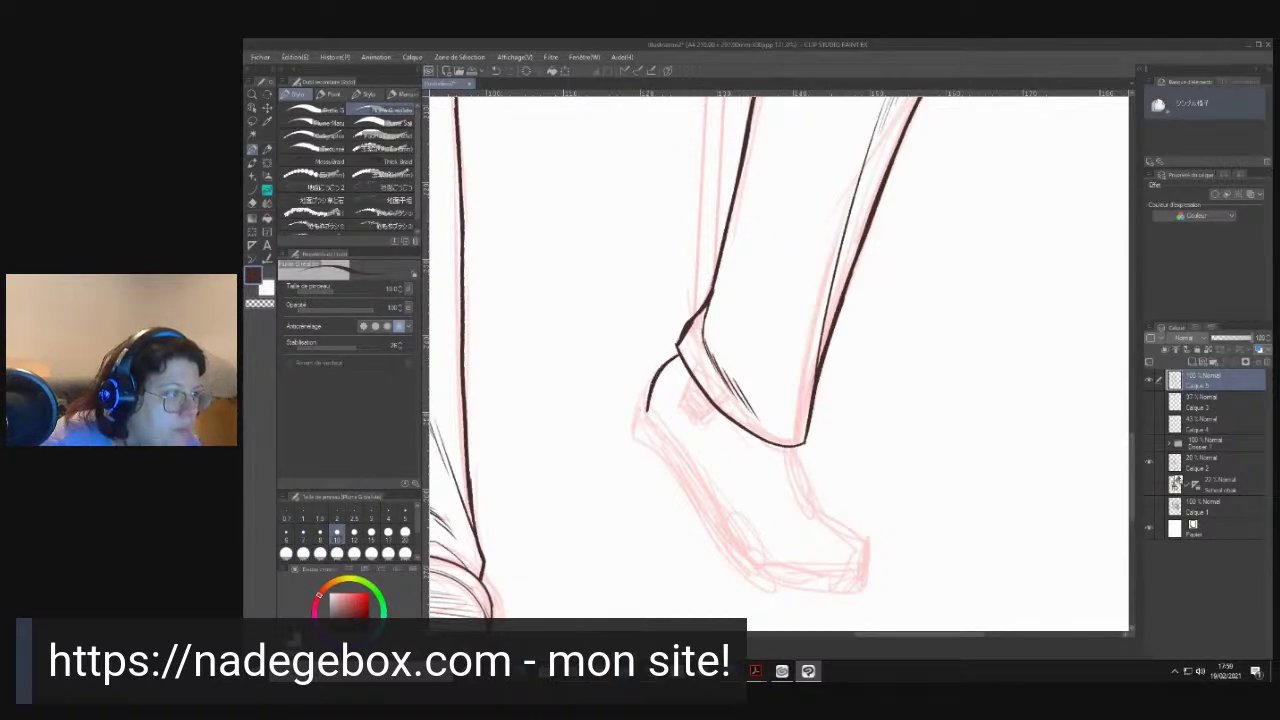
# - Ink the far shoe's underside from heel to toe, plus its front contour from the hem around the toe
pyautogui.moveTo(647, 412); pyautogui.dragTo(722, 520)
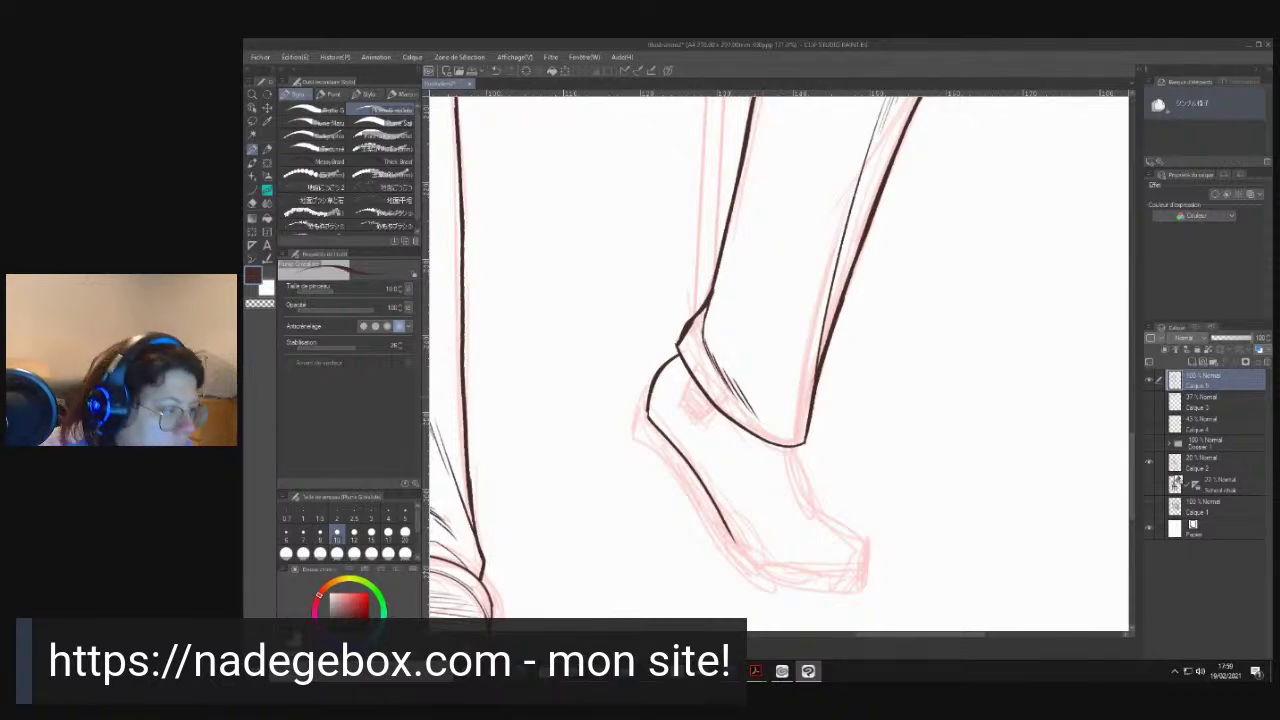
pyautogui.moveTo(733, 541); pyautogui.dragTo(832, 584)
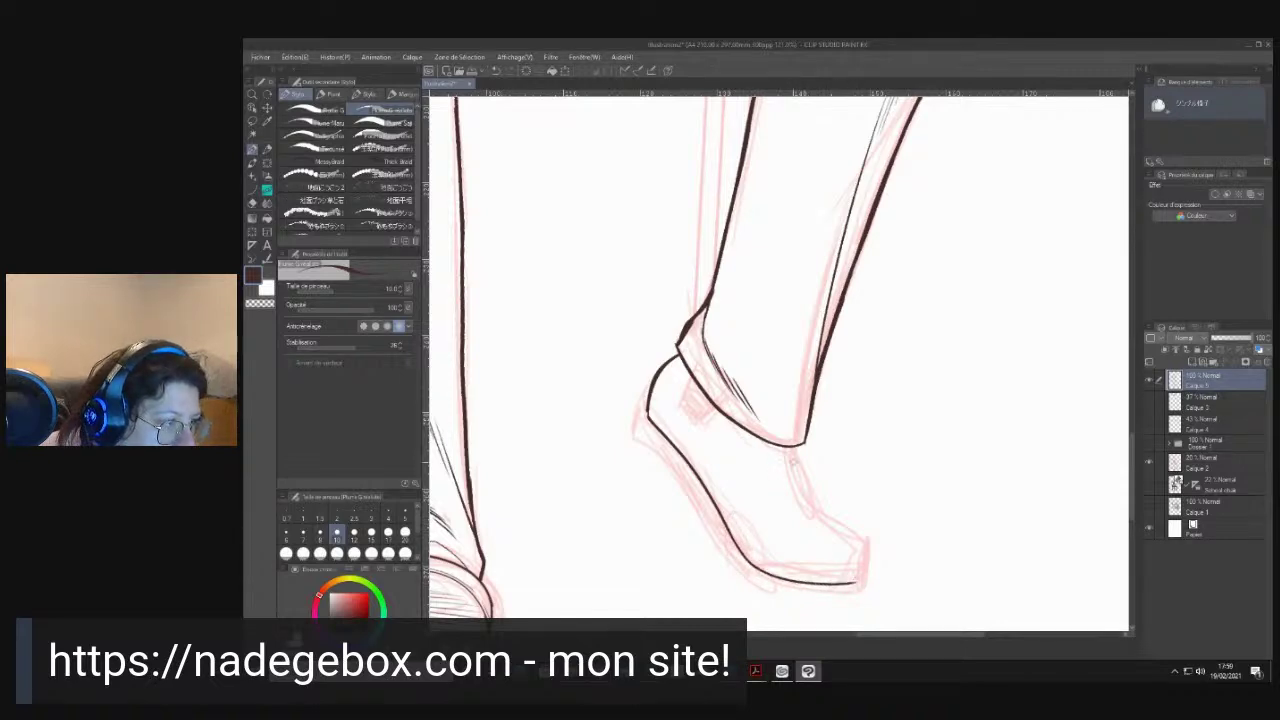
pyautogui.moveTo(803, 468)
pyautogui.mouseDown()
pyautogui.moveTo(829, 519)
pyautogui.moveTo(862, 540)
pyautogui.moveTo(866, 572)
pyautogui.mouseUp()
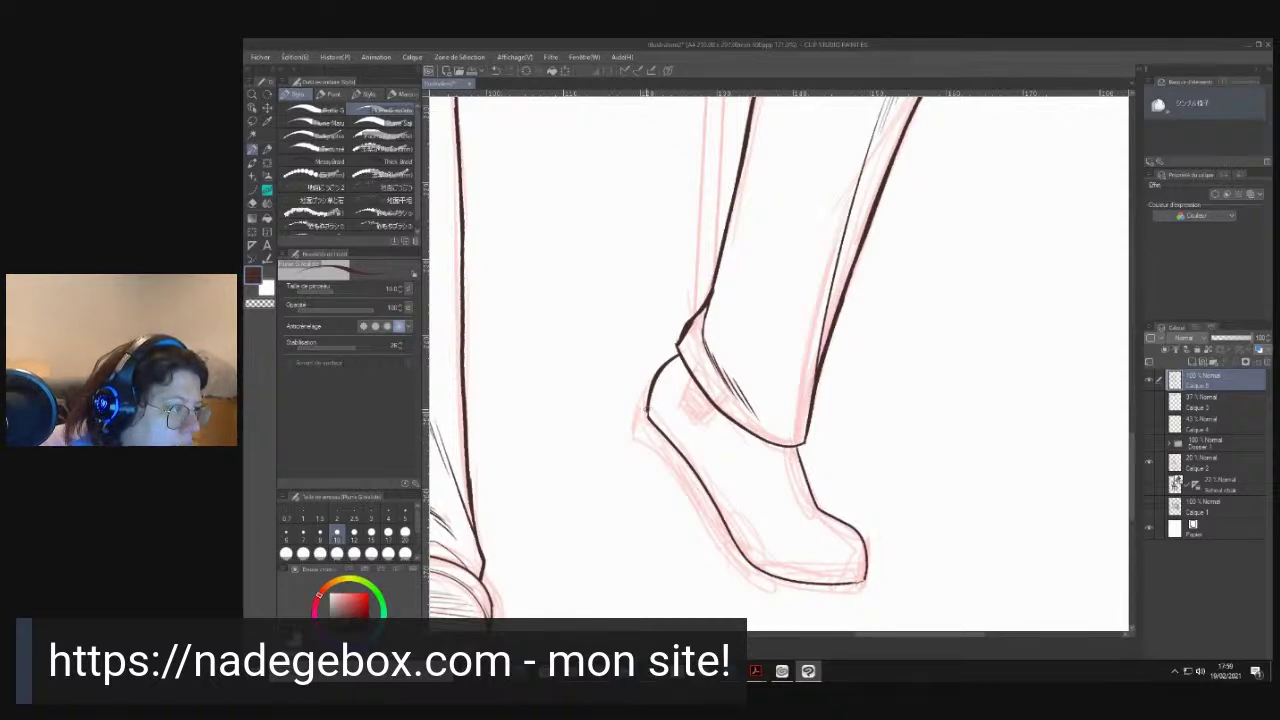
# - Ink the outer edge of the far shoe's sole from heel to toe and add thin accent lines along the sole
pyautogui.moveTo(647, 413)
pyautogui.mouseDown()
pyautogui.moveTo(640, 436)
pyautogui.moveTo(730, 565)
pyautogui.moveTo(762, 588)
pyautogui.moveTo(690, 548)
pyautogui.moveTo(582, 418)
pyautogui.moveTo(586, 360)
pyautogui.mouseUp()
pyautogui.hotkey('ctrl', 'z')
pyautogui.hotkey('shift', 'space')
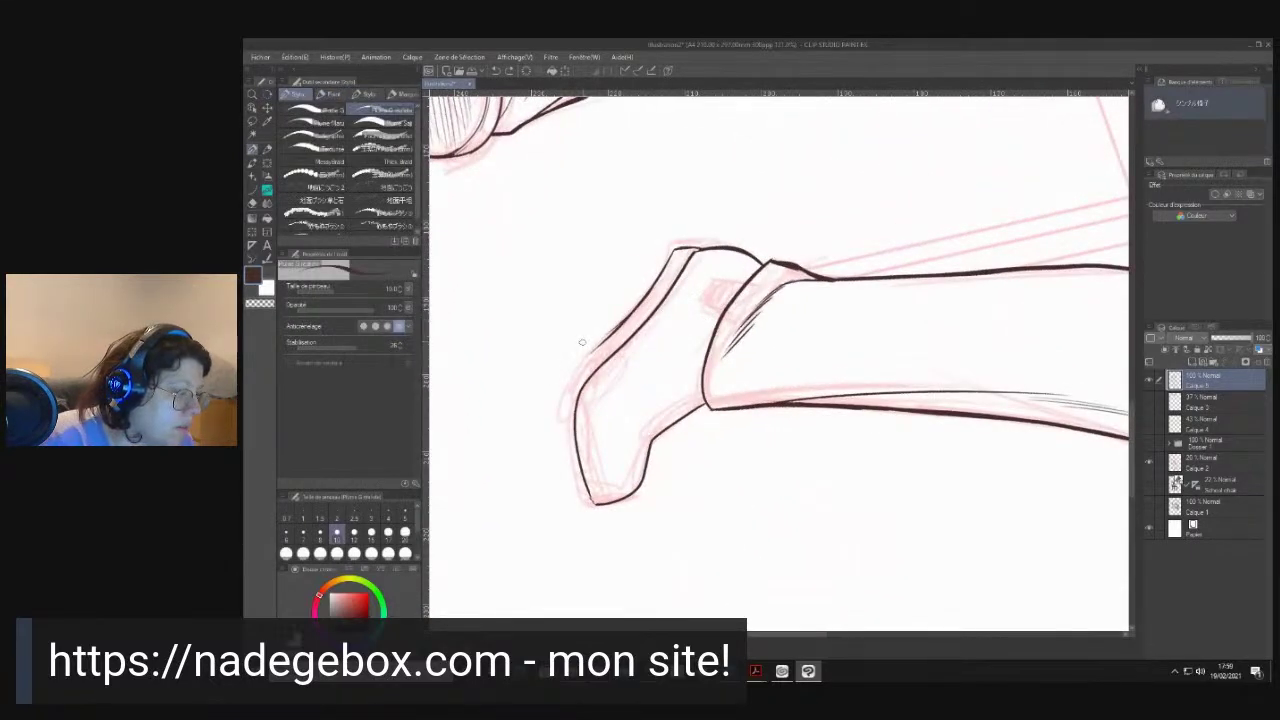
pyautogui.press('p')
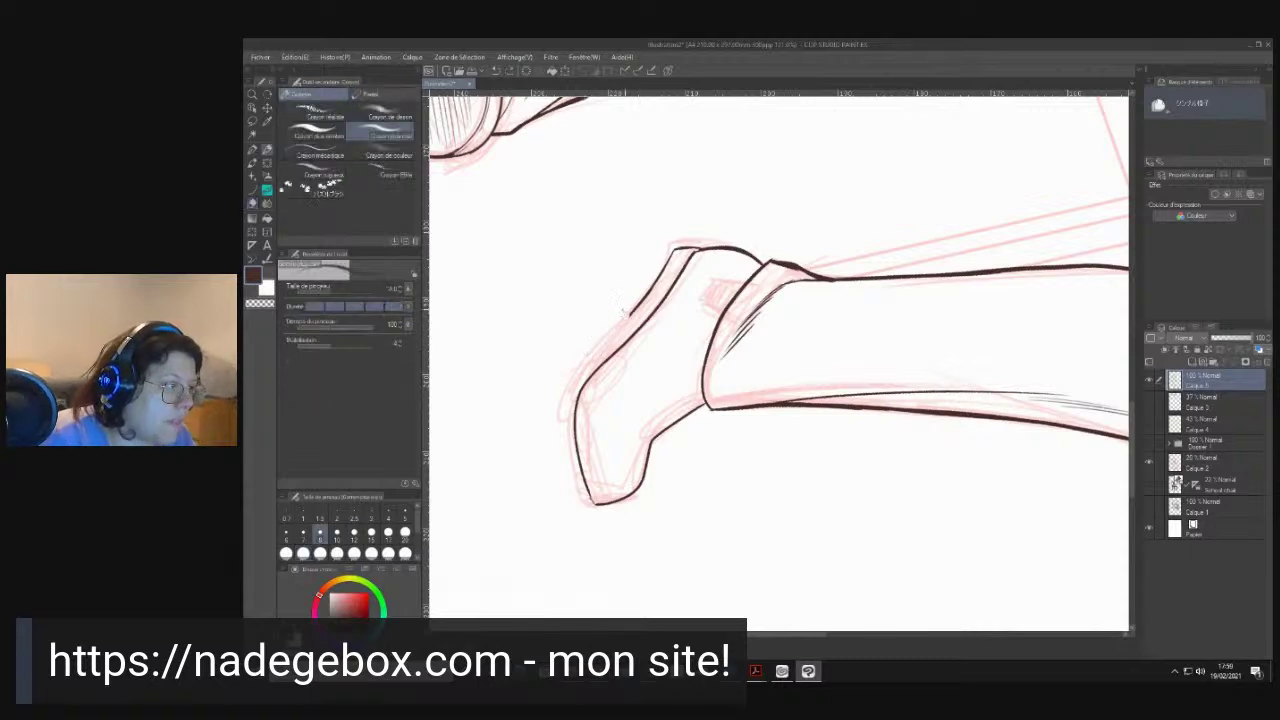
pyautogui.press('p')
pyautogui.moveTo(630, 314)
pyautogui.mouseDown()
pyautogui.moveTo(572, 376)
pyautogui.moveTo(562, 416)
pyautogui.moveTo(580, 505)
pyautogui.mouseUp()
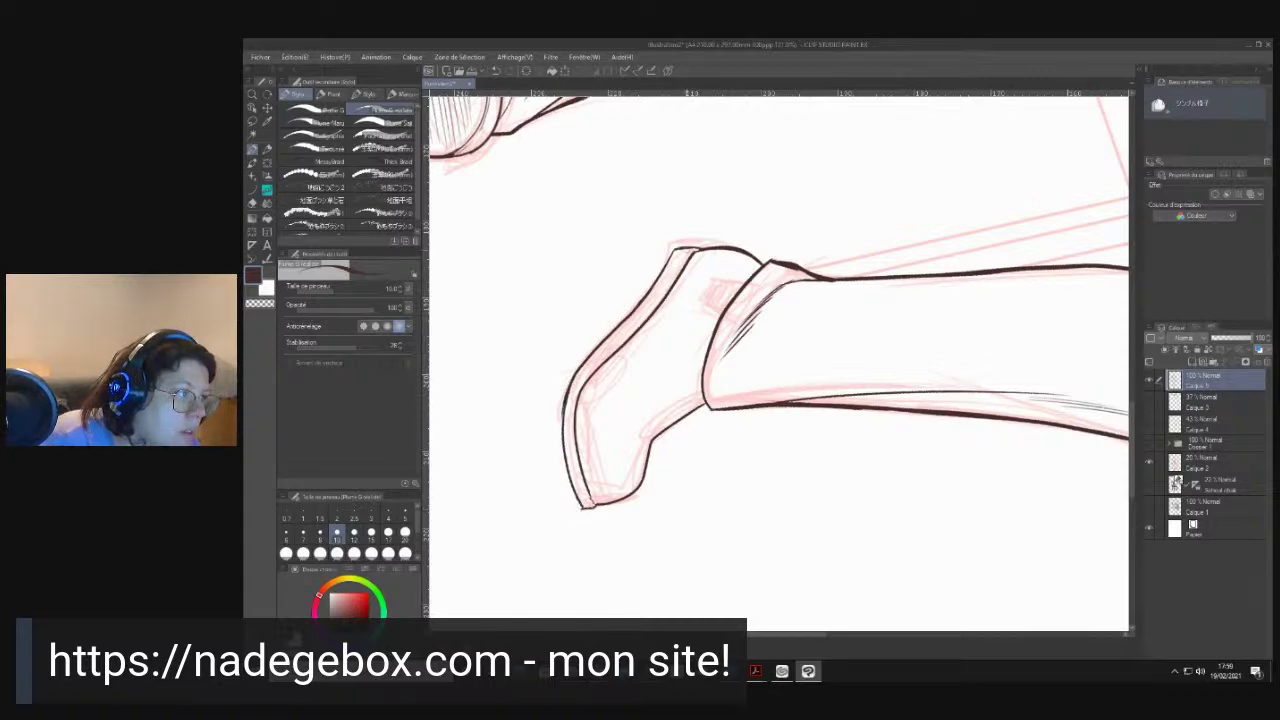
pyautogui.moveTo(660, 296); pyautogui.dragTo(608, 354)
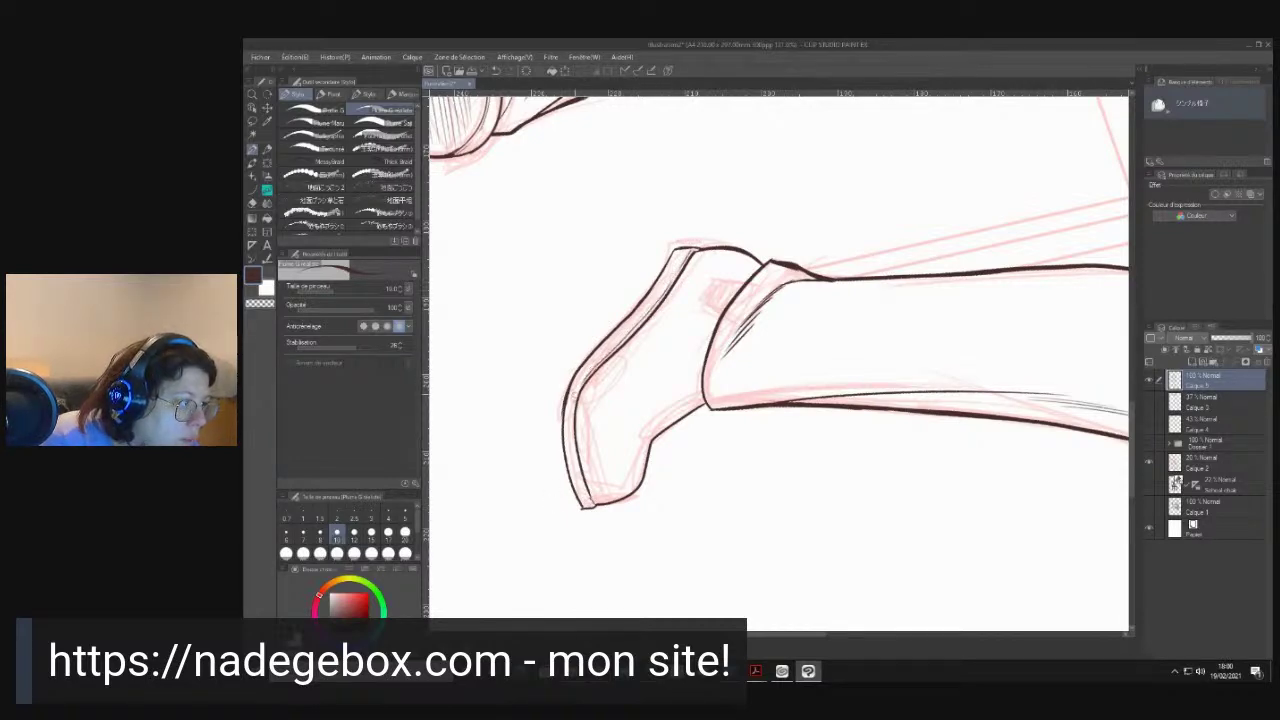
pyautogui.moveTo(571, 451); pyautogui.dragTo(585, 489)
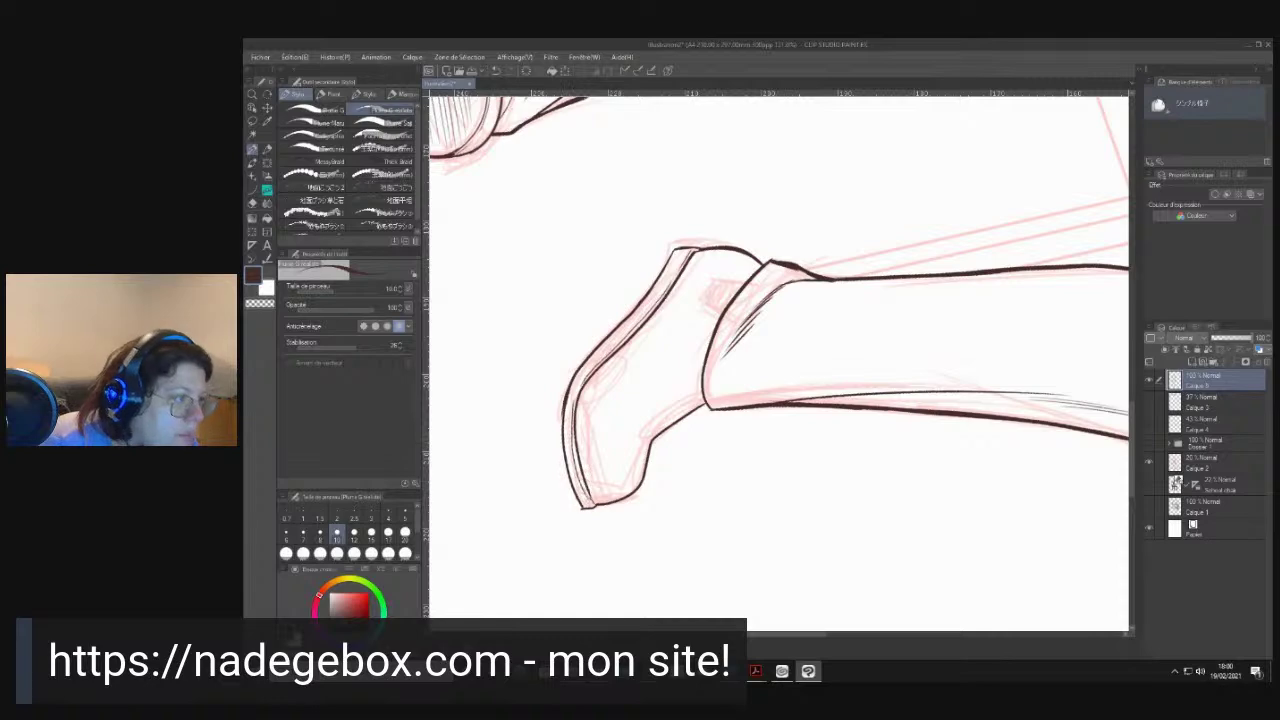
# - Ink the small tab beside the far shoe's heel, fill it with hatching, and add crease lines above the toe
pyautogui.press('r')
pyautogui.moveTo(604, 400)
pyautogui.mouseDown()
pyautogui.moveTo(629, 460)
pyautogui.moveTo(789, 481)
pyautogui.moveTo(808, 523)
pyautogui.mouseUp()
pyautogui.press('p')
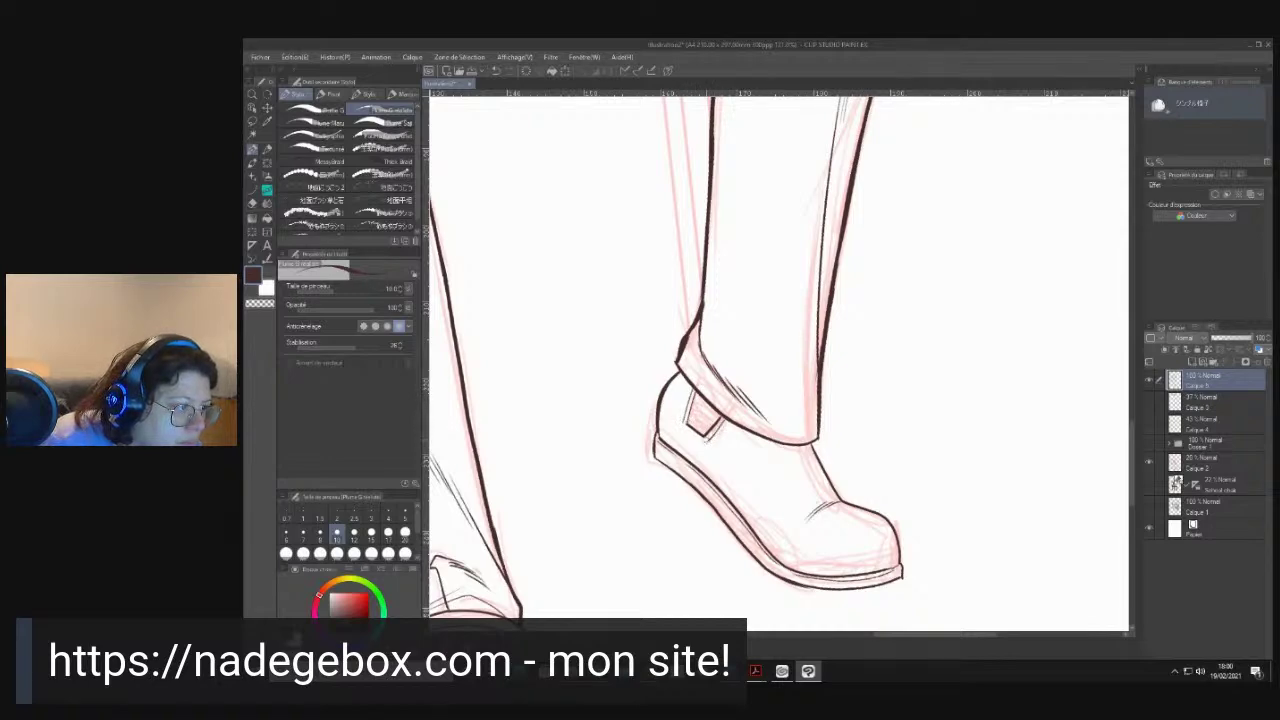
pyautogui.moveTo(741, 331); pyautogui.dragTo(786, 331)
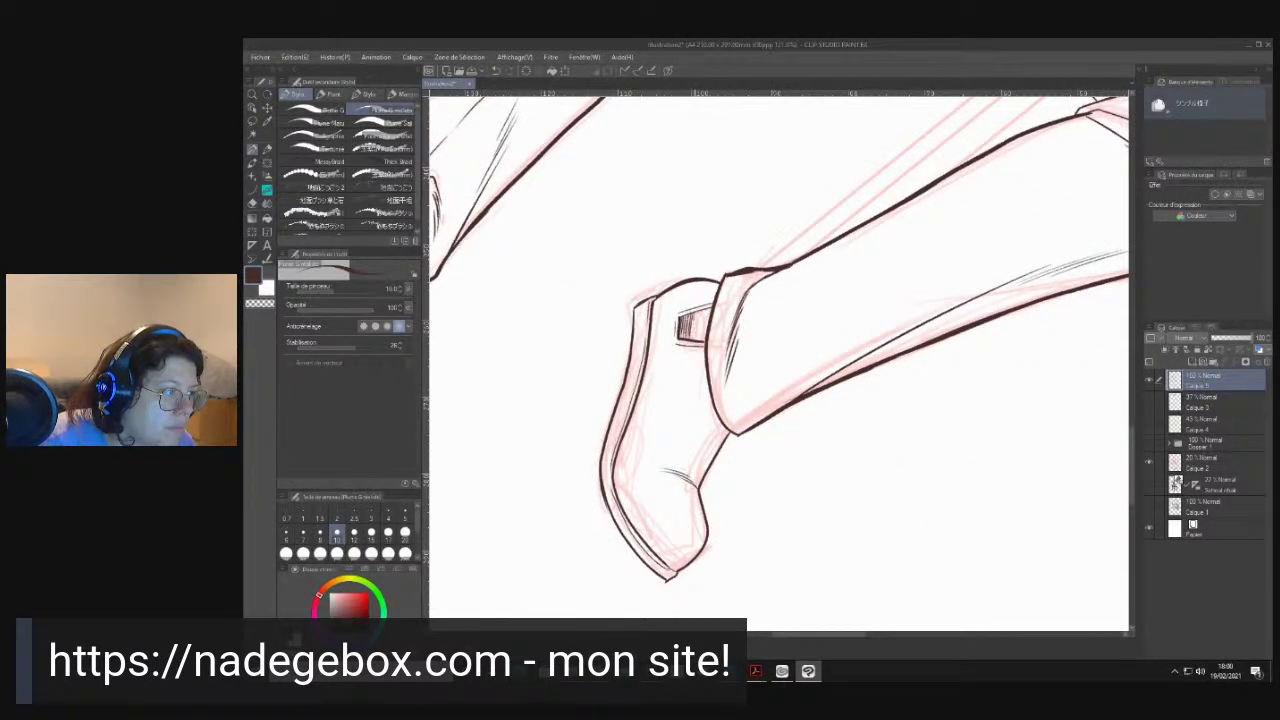
pyautogui.moveTo(697, 312); pyautogui.dragTo(696, 338)
pyautogui.moveTo(701, 309); pyautogui.dragTo(704, 340)
# - Draw the lower edge of the chair seat between the two legs with the straight line tool at size 6
pyautogui.moveTo(748, 493); pyautogui.dragTo(860, 468)
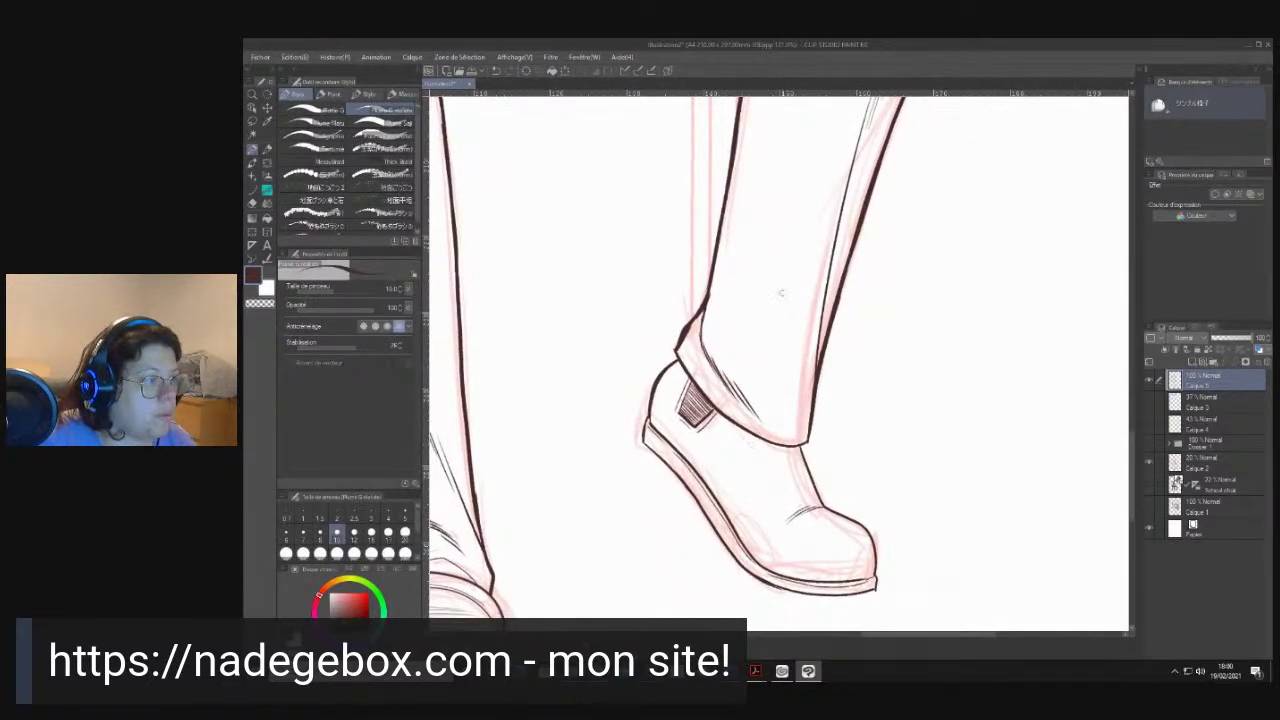
pyautogui.scroll(-5, 781, 293)
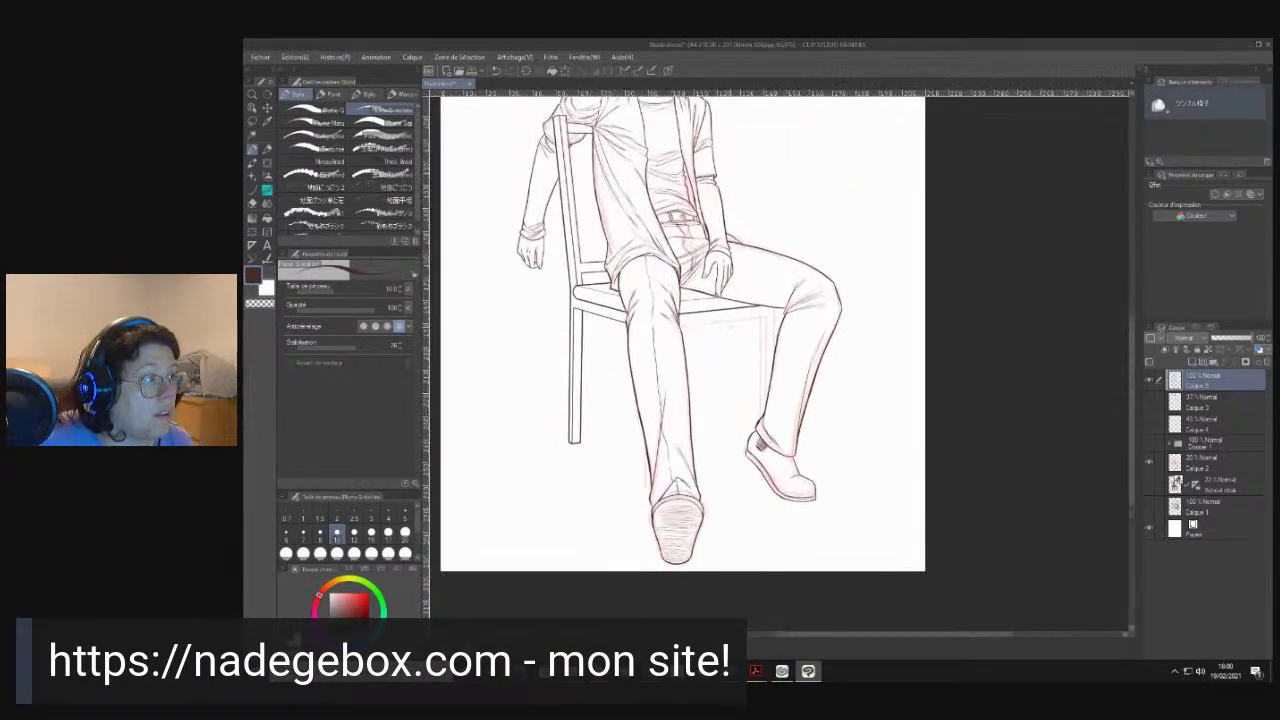
pyautogui.scroll(4, 693, 185)
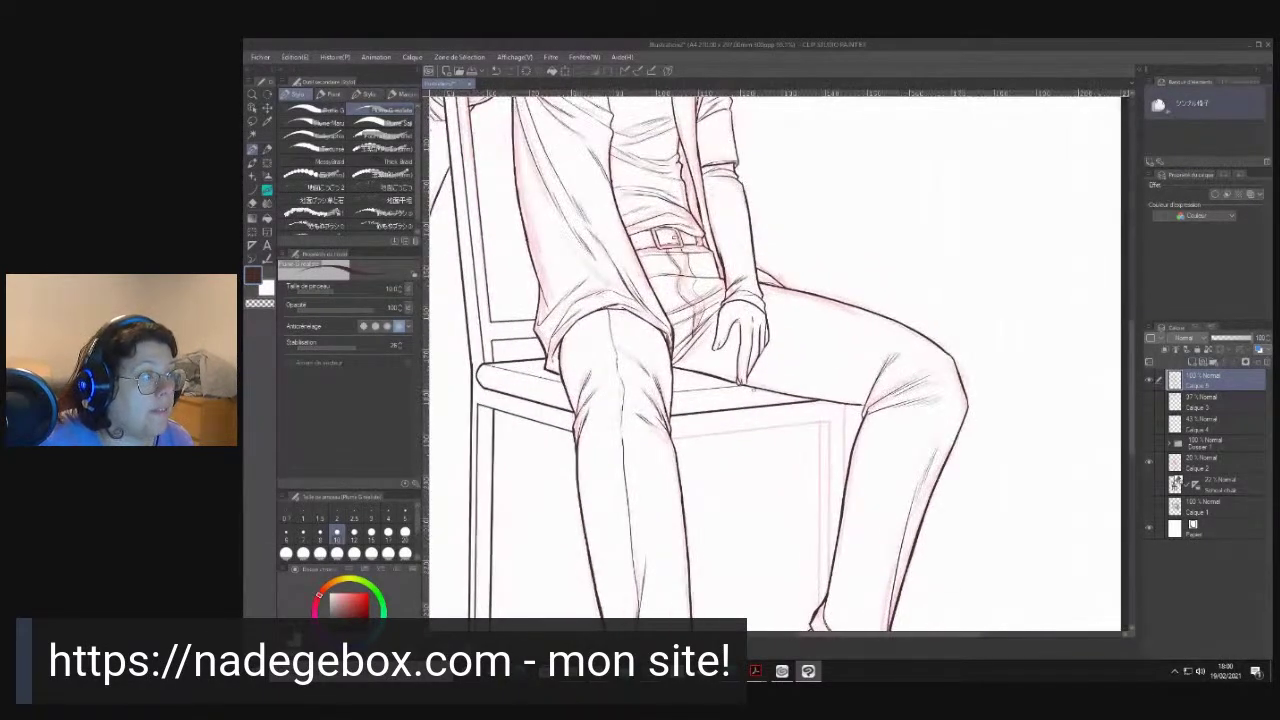
pyautogui.click(252, 190)
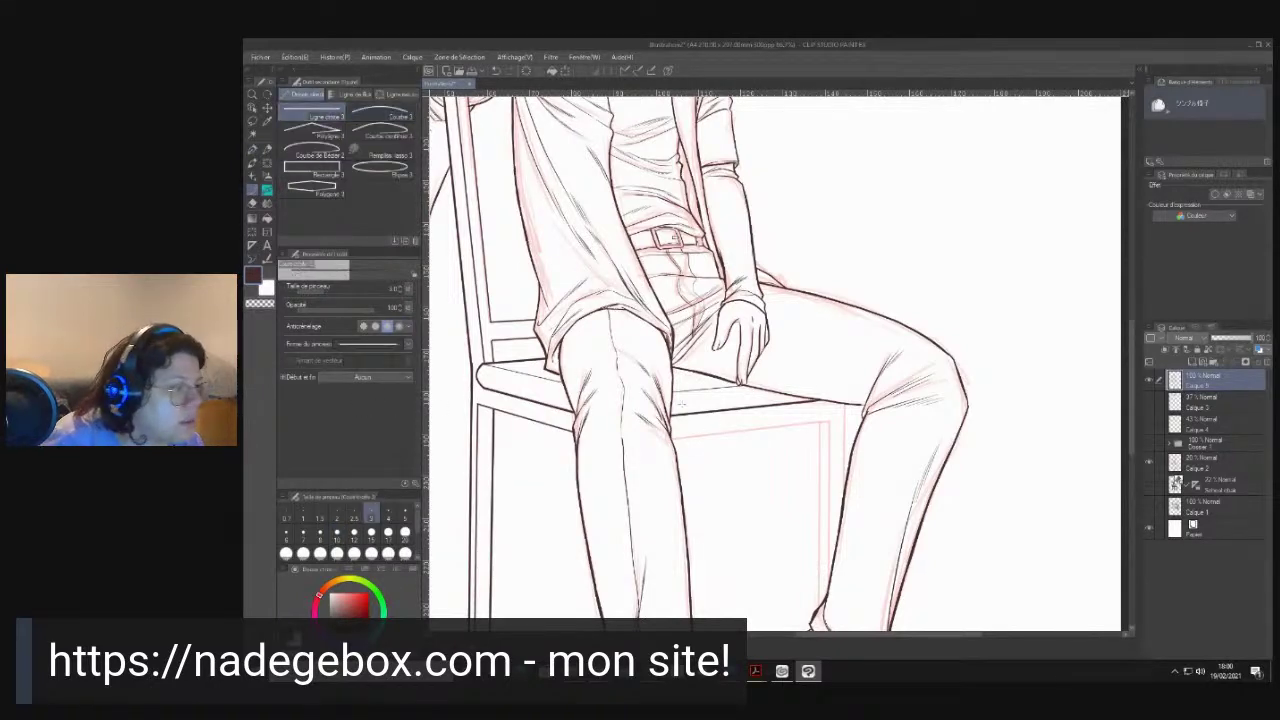
pyautogui.click(286, 534)
pyautogui.moveTo(668, 438); pyautogui.dragTo(832, 420)
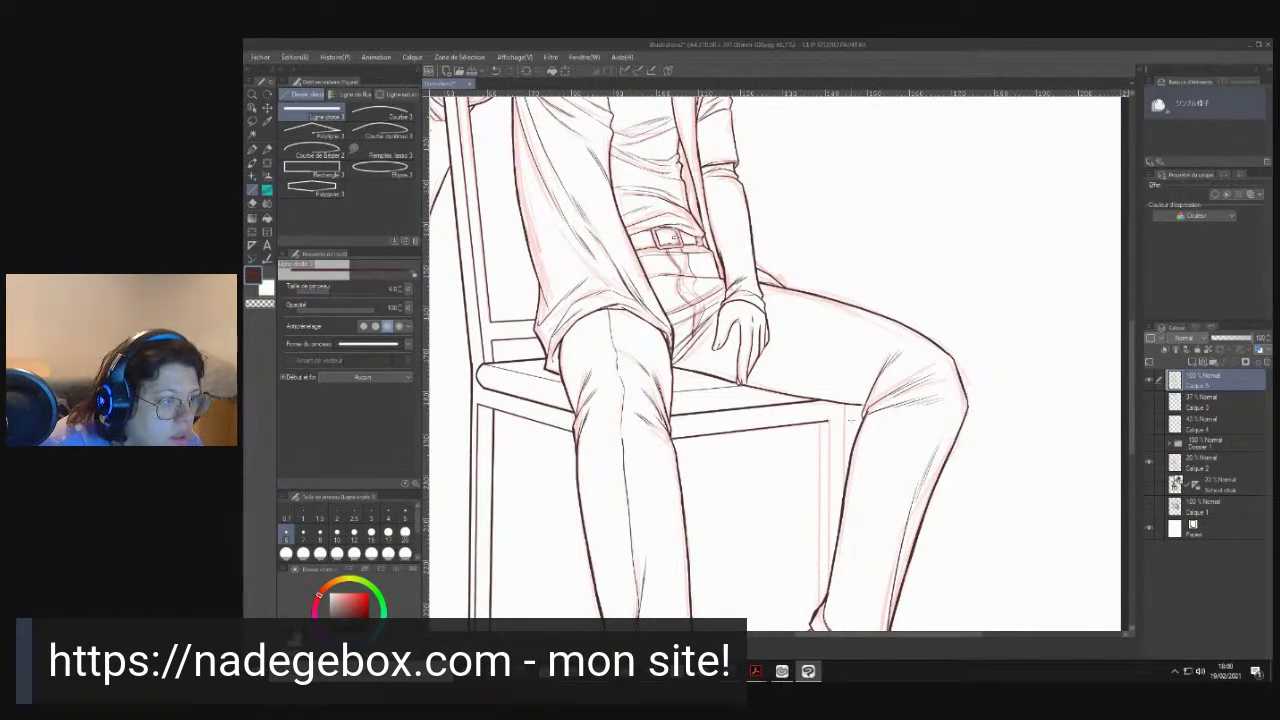
# - Draw the chair leg beside the bent far leg with straight lines, using size 8 for the outer edges and size 5 for the inner edge
pyautogui.click(319, 533)
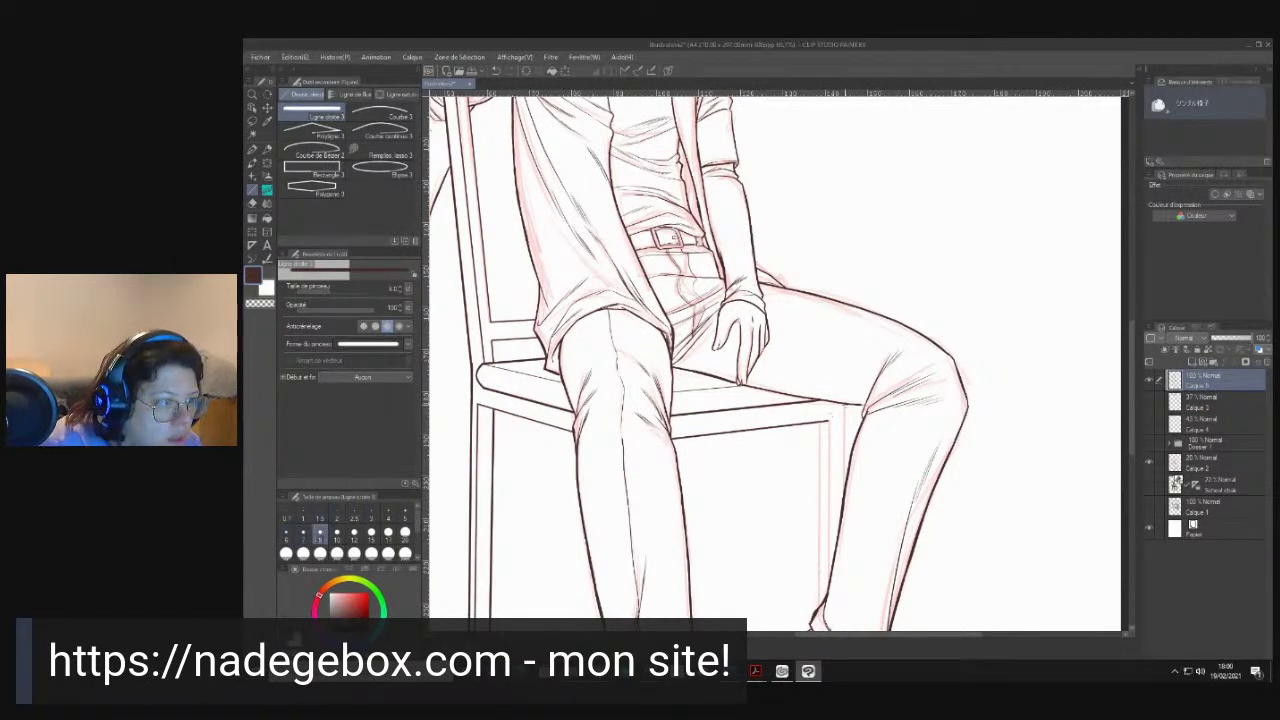
pyautogui.moveTo(845, 404); pyautogui.dragTo(840, 488)
pyautogui.hotkey('ctrl', 'z')
pyautogui.moveTo(845, 404); pyautogui.dragTo(843, 497)
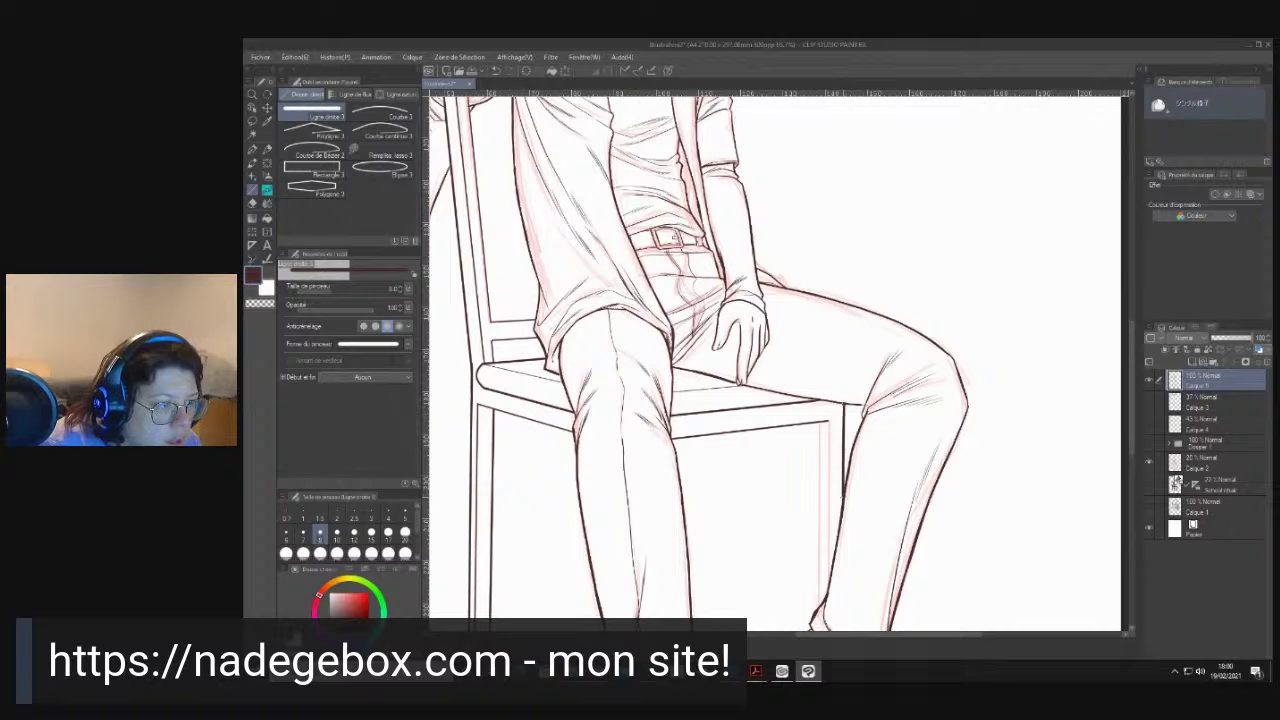
pyautogui.moveTo(819, 422); pyautogui.dragTo(818, 604)
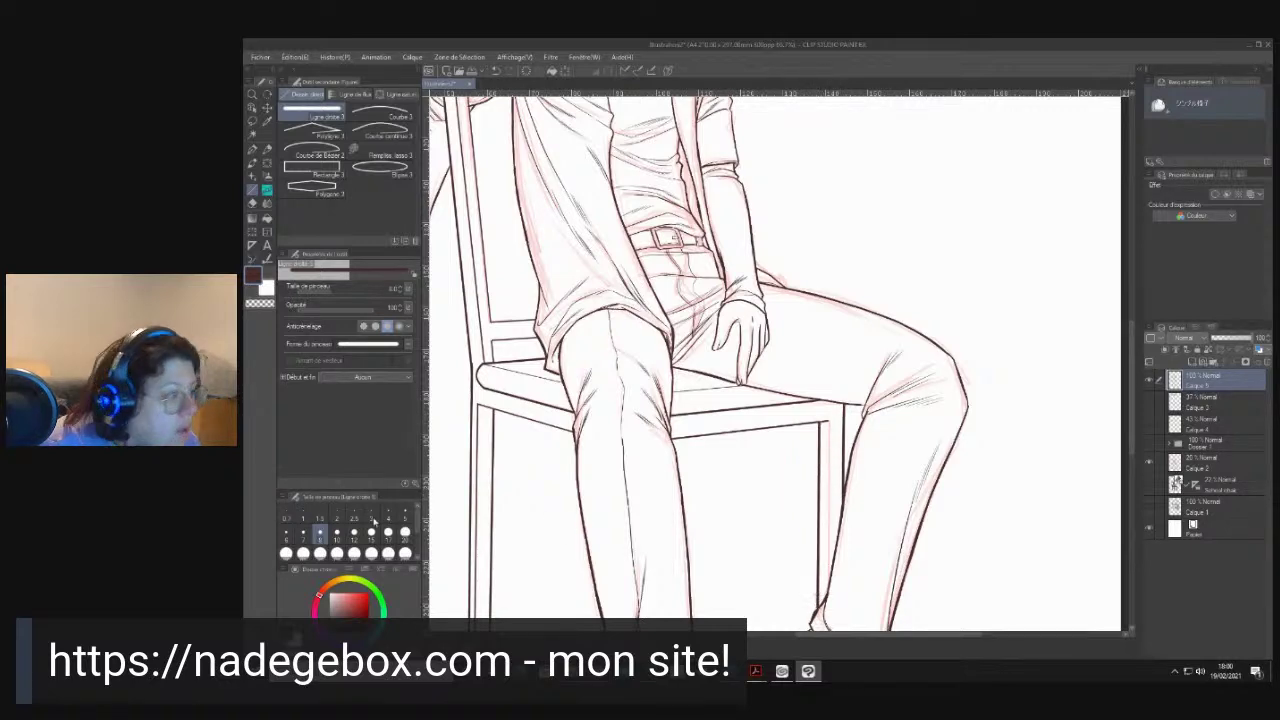
pyautogui.click(404, 514)
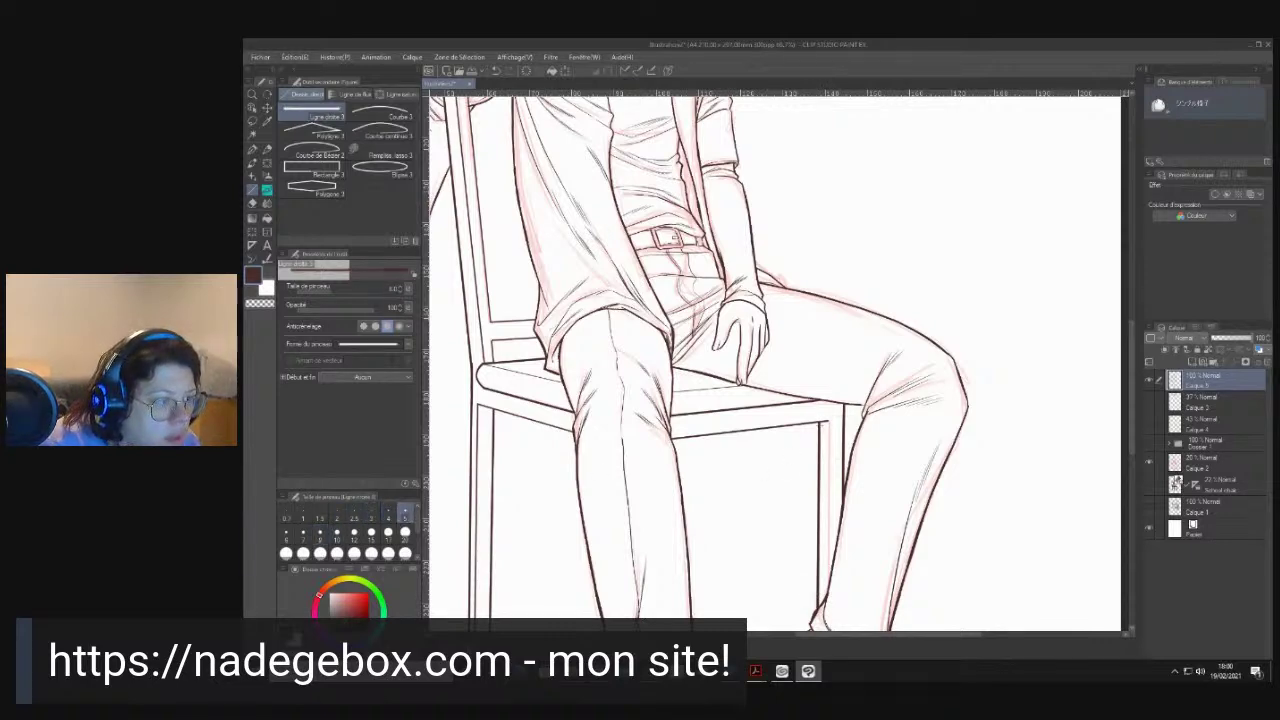
pyautogui.moveTo(829, 421); pyautogui.dragTo(828, 591)
# - Draw the short visible part of the chair leg behind the near shin with straight lines at size 6
pyautogui.scroll(-5, 731, 409)
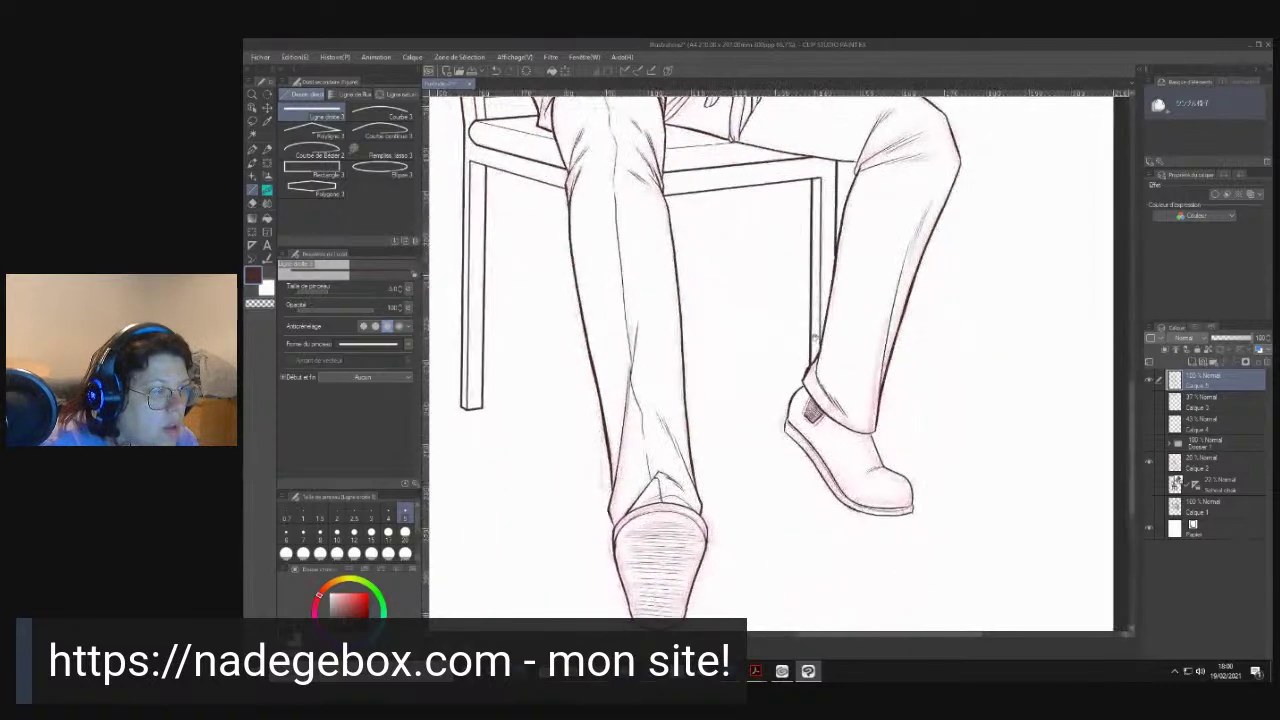
pyautogui.click(286, 532)
pyautogui.moveTo(600, 409); pyautogui.dragTo(602, 488)
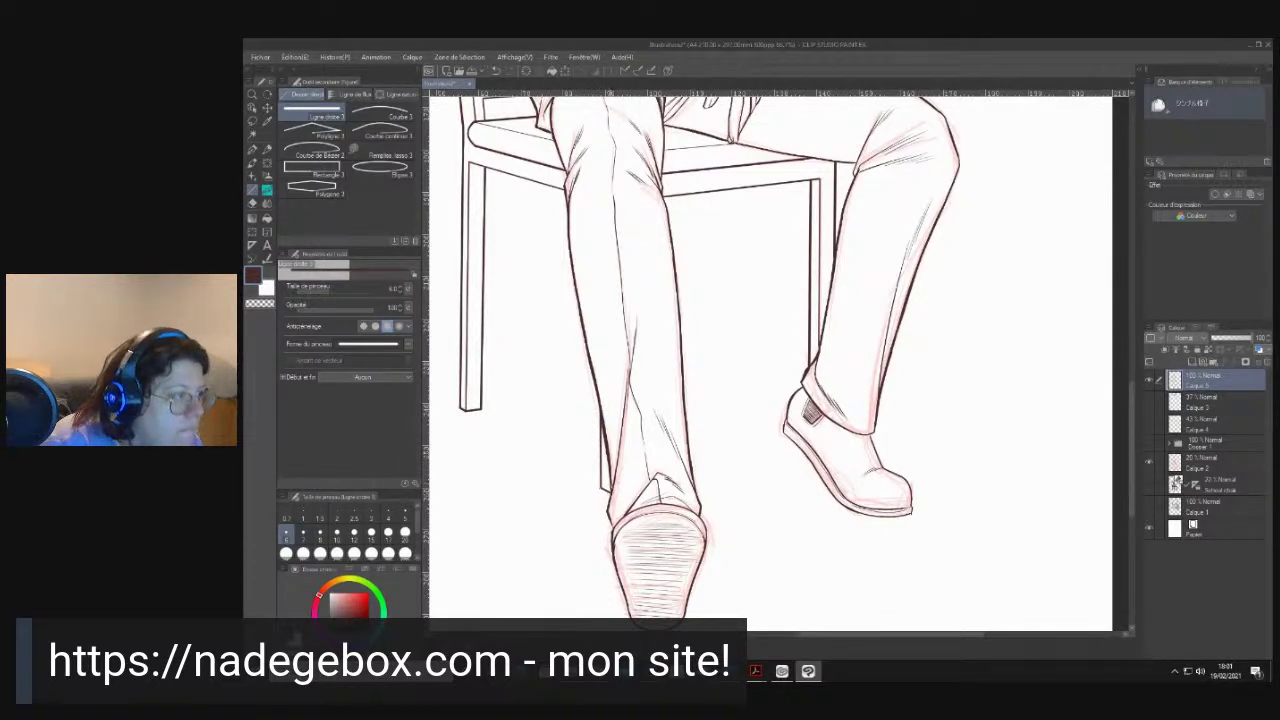
# - Show the puzzle-piece sketch layer Calque 4 around the head
pyautogui.scroll(-5, 573, 365)
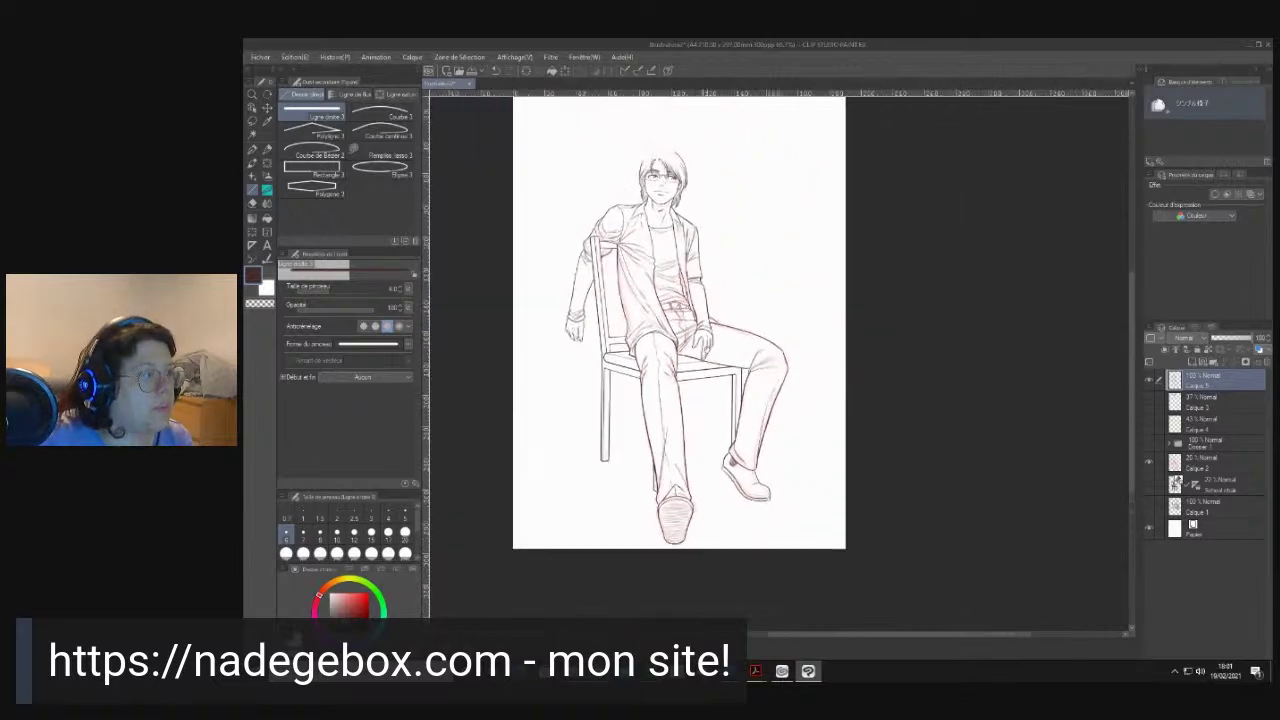
pyautogui.scroll(5, 650, 203)
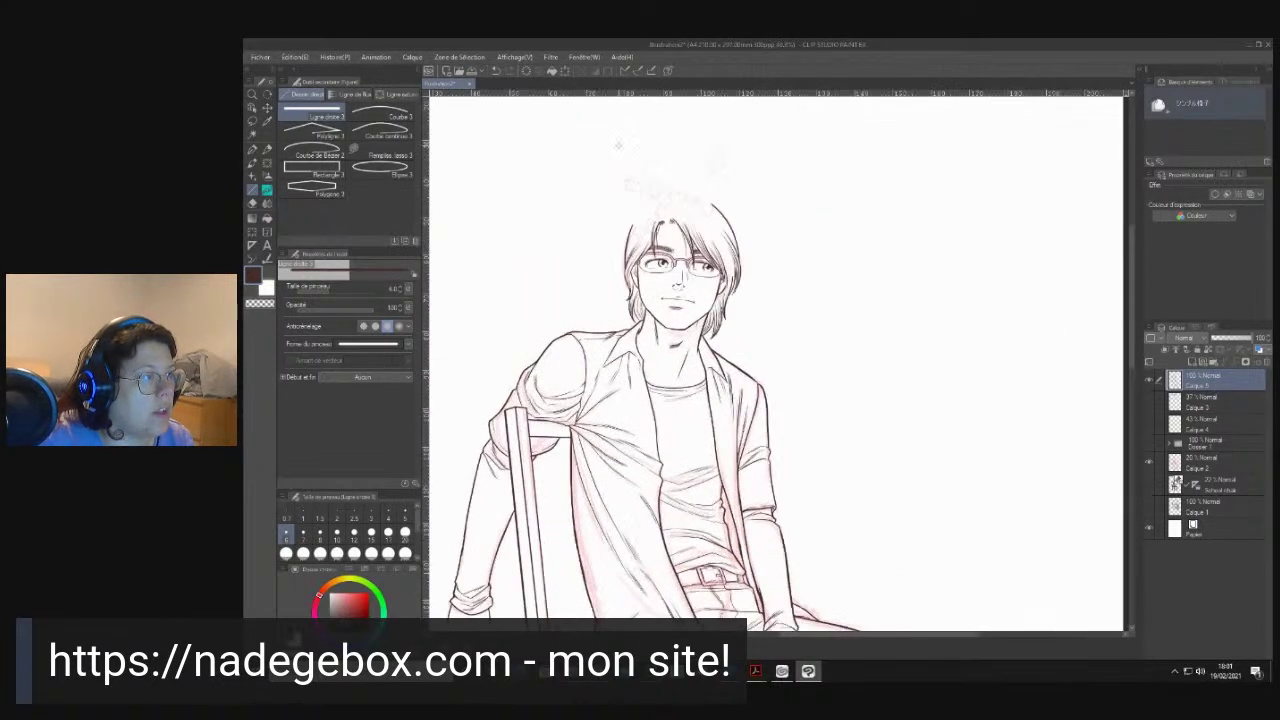
pyautogui.scroll(3, 650, 203)
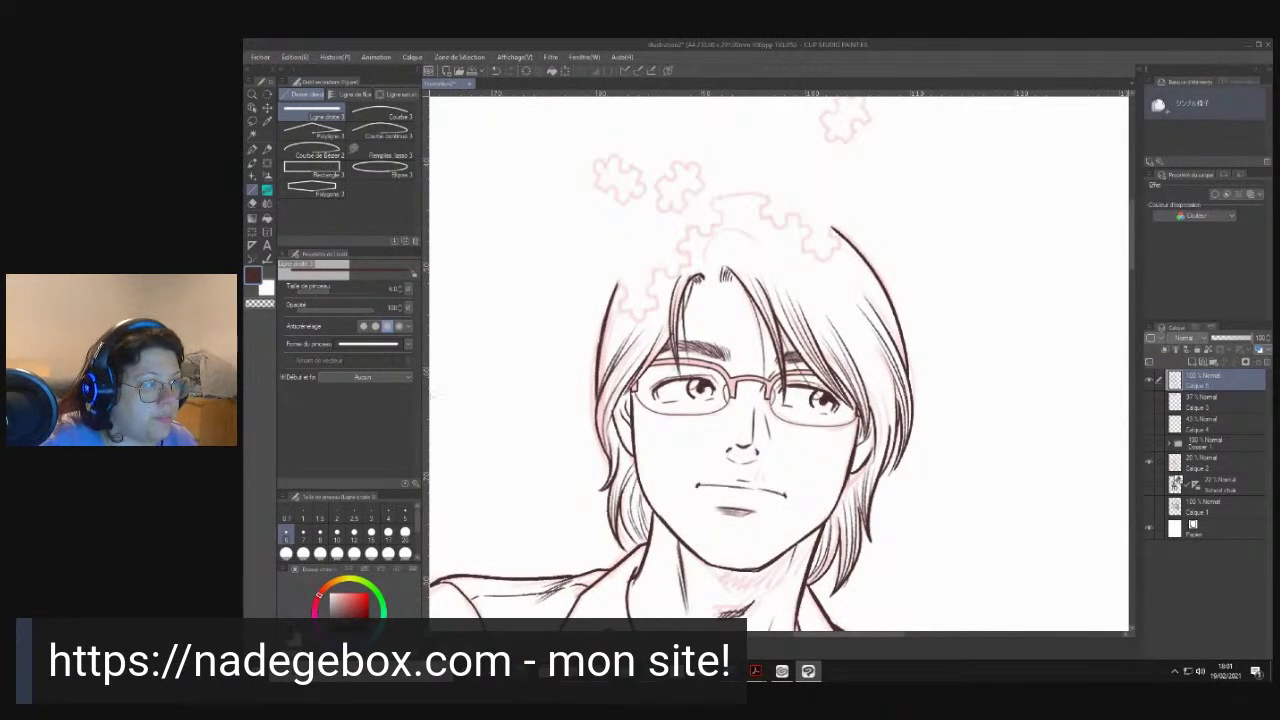
pyautogui.scroll(2, 697, 280)
pyautogui.click(1149, 426)
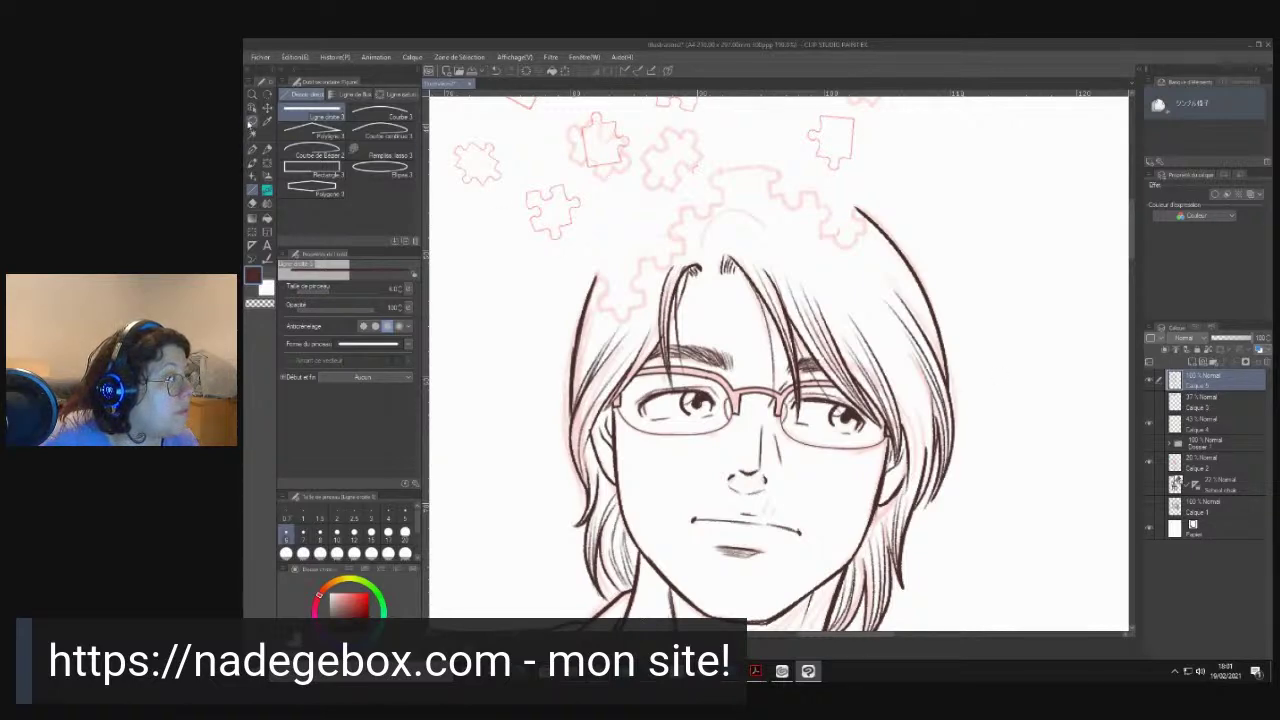
# - Lasso the loose puzzle piece beside the head, move it on Calque 4 to the open end of the hair contour, and deselect
pyautogui.click(252, 120)
pyautogui.moveTo(560, 172)
pyautogui.mouseDown()
pyautogui.moveTo(513, 199)
pyautogui.moveTo(594, 247)
pyautogui.moveTo(556, 173)
pyautogui.mouseUp()
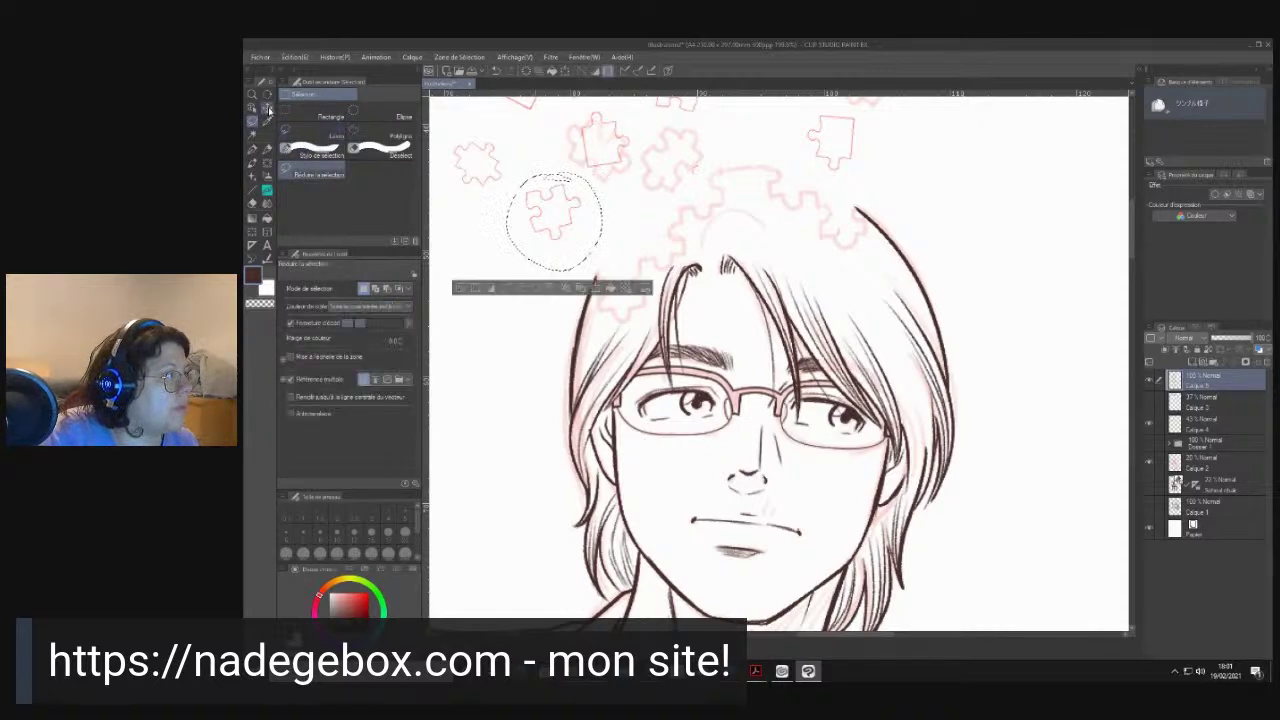
pyautogui.click(267, 107)
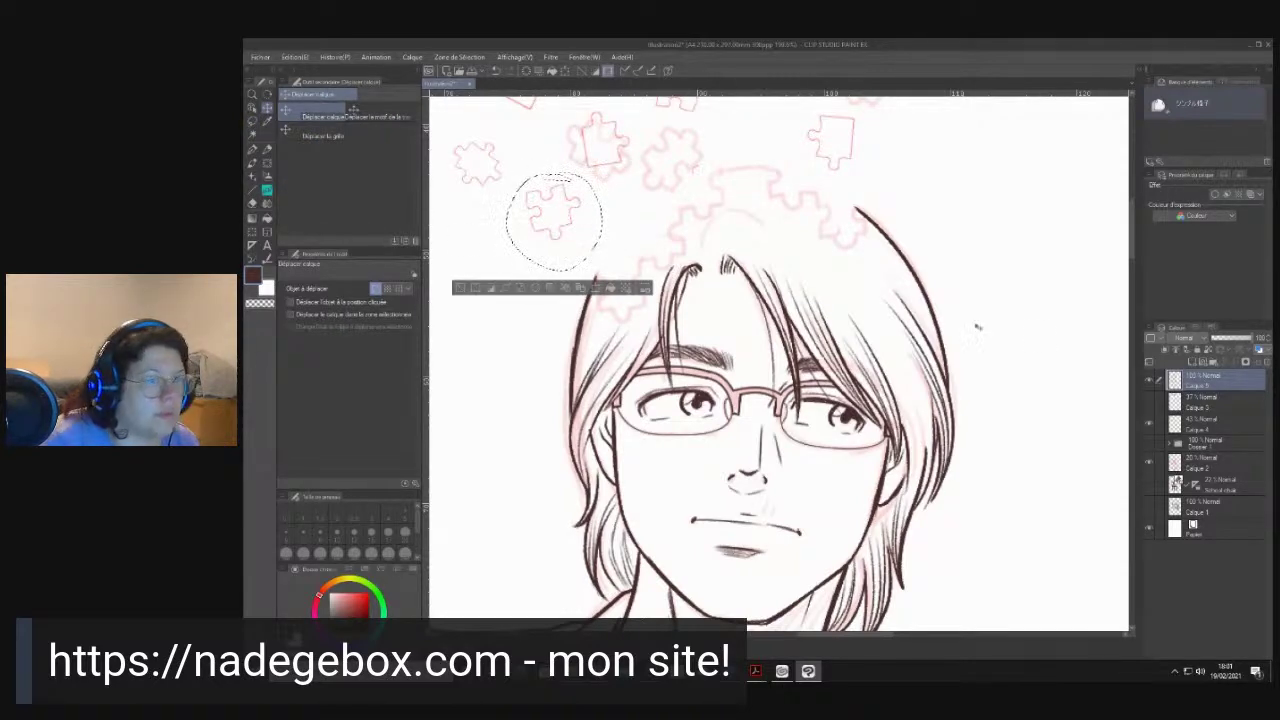
pyautogui.click(1174, 424)
pyautogui.moveTo(593, 238); pyautogui.dragTo(644, 302)
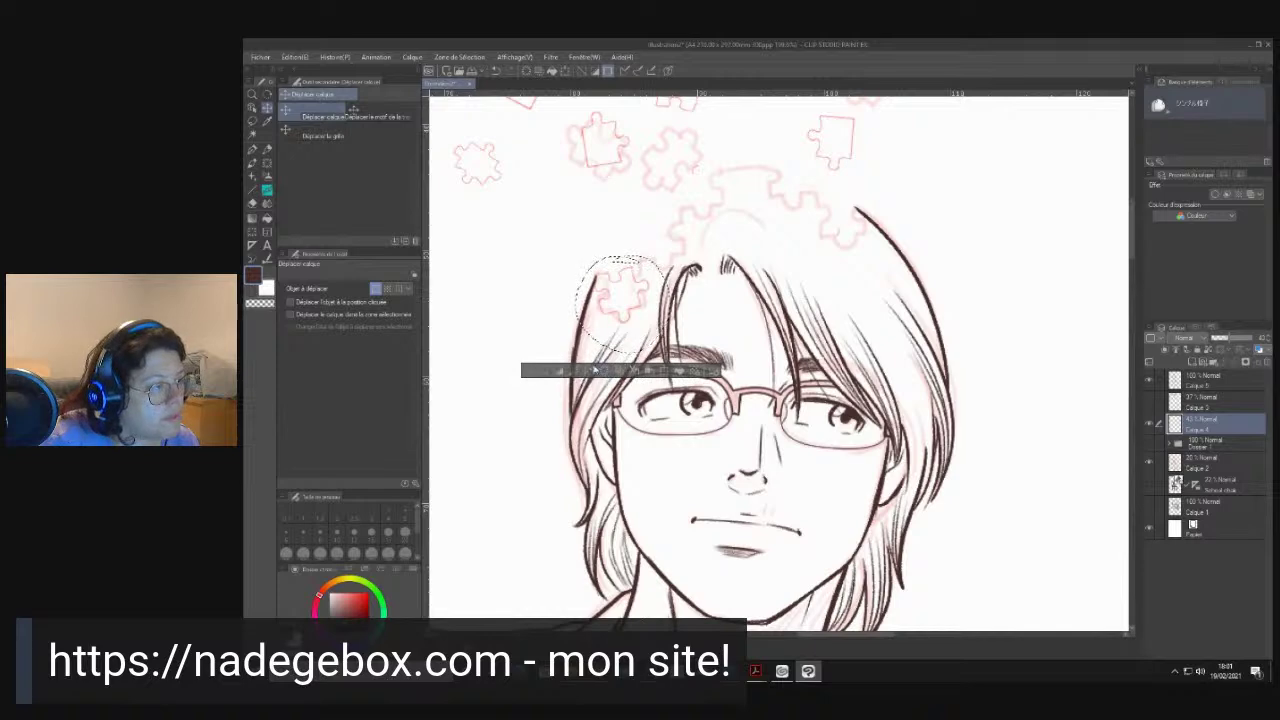
pyautogui.click(530, 371)
# - Ink the jigsaw-shaped break across the top of the head on Calque 5 with the pen at size 10, joining both hair contours
pyautogui.click(252, 150)
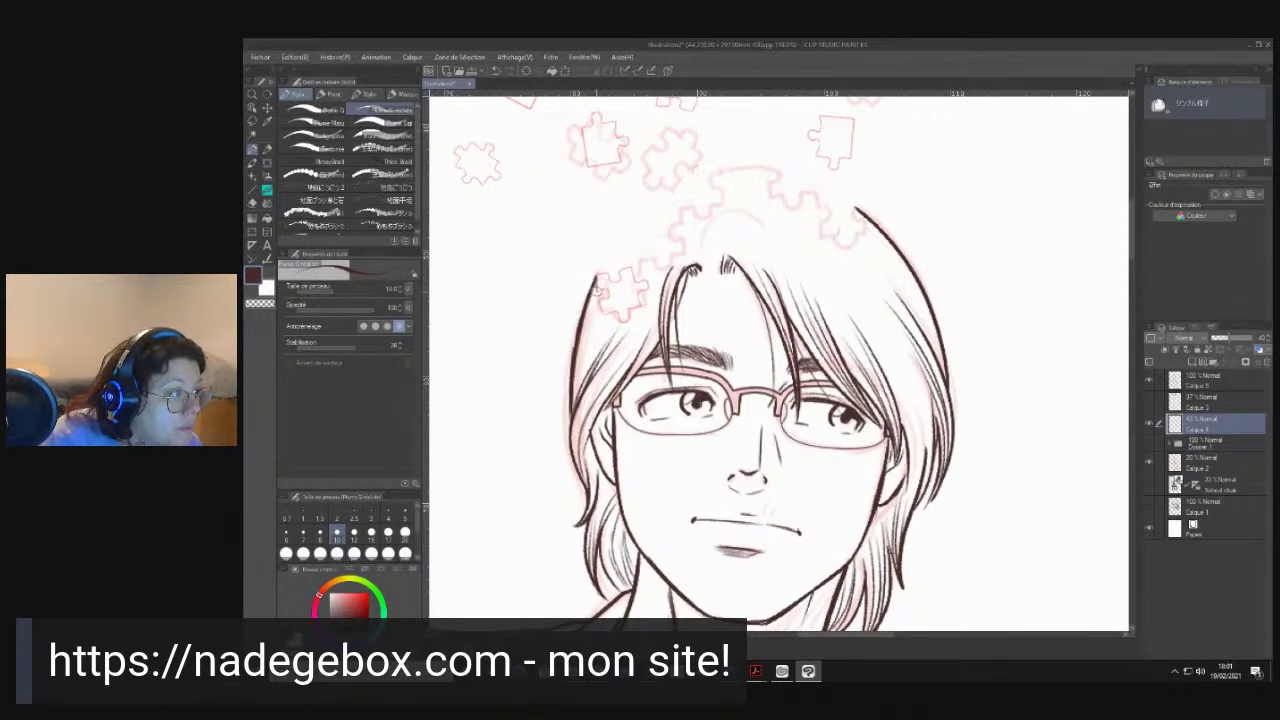
pyautogui.click(1193, 381)
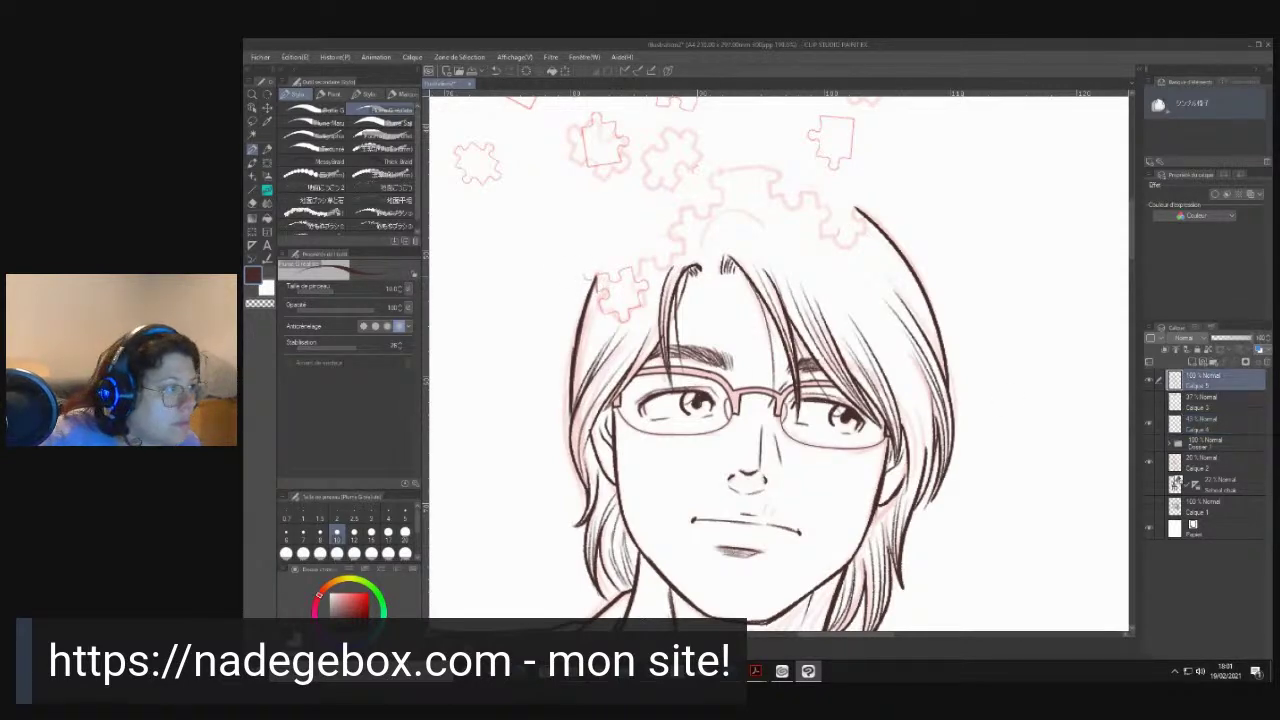
pyautogui.moveTo(597, 280)
pyautogui.mouseDown()
pyautogui.moveTo(601, 314)
pyautogui.moveTo(622, 322)
pyautogui.moveTo(644, 298)
pyautogui.moveTo(632, 274)
pyautogui.mouseUp()
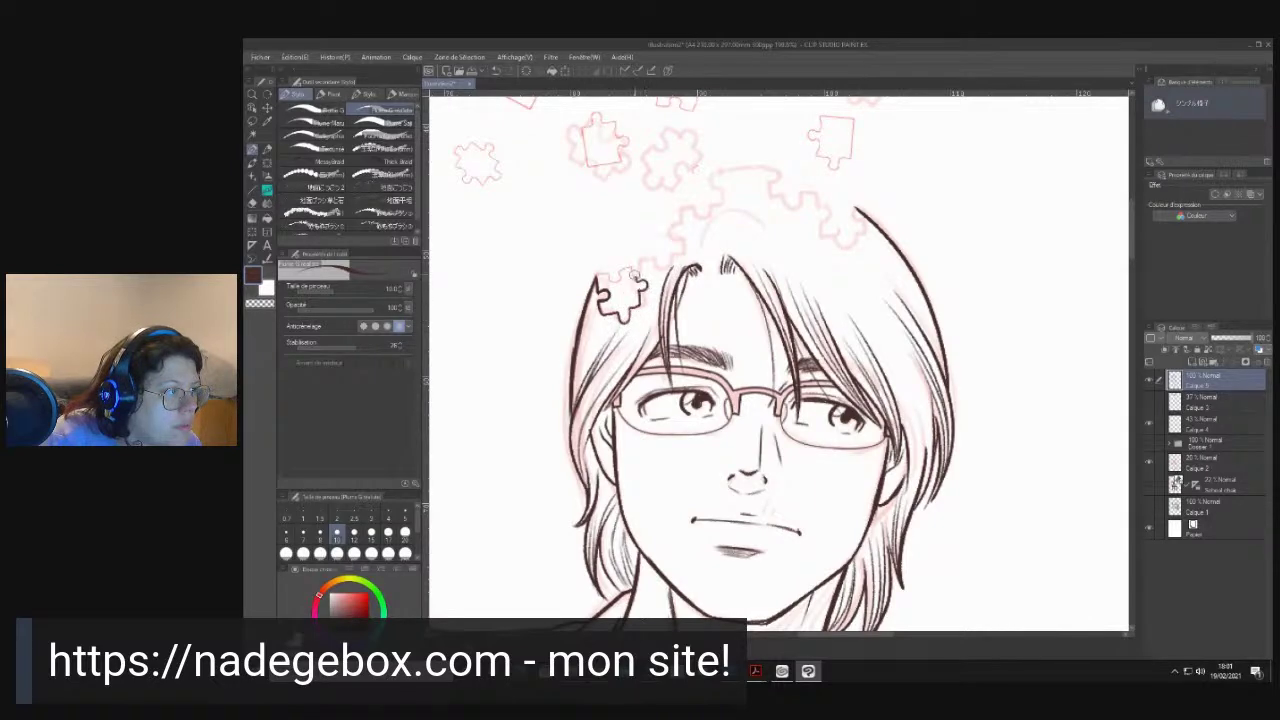
pyautogui.moveTo(632, 274)
pyautogui.mouseDown()
pyautogui.moveTo(652, 254)
pyautogui.moveTo(668, 270)
pyautogui.moveTo(686, 256)
pyautogui.moveTo(680, 338)
pyautogui.moveTo(670, 320)
pyautogui.mouseUp()
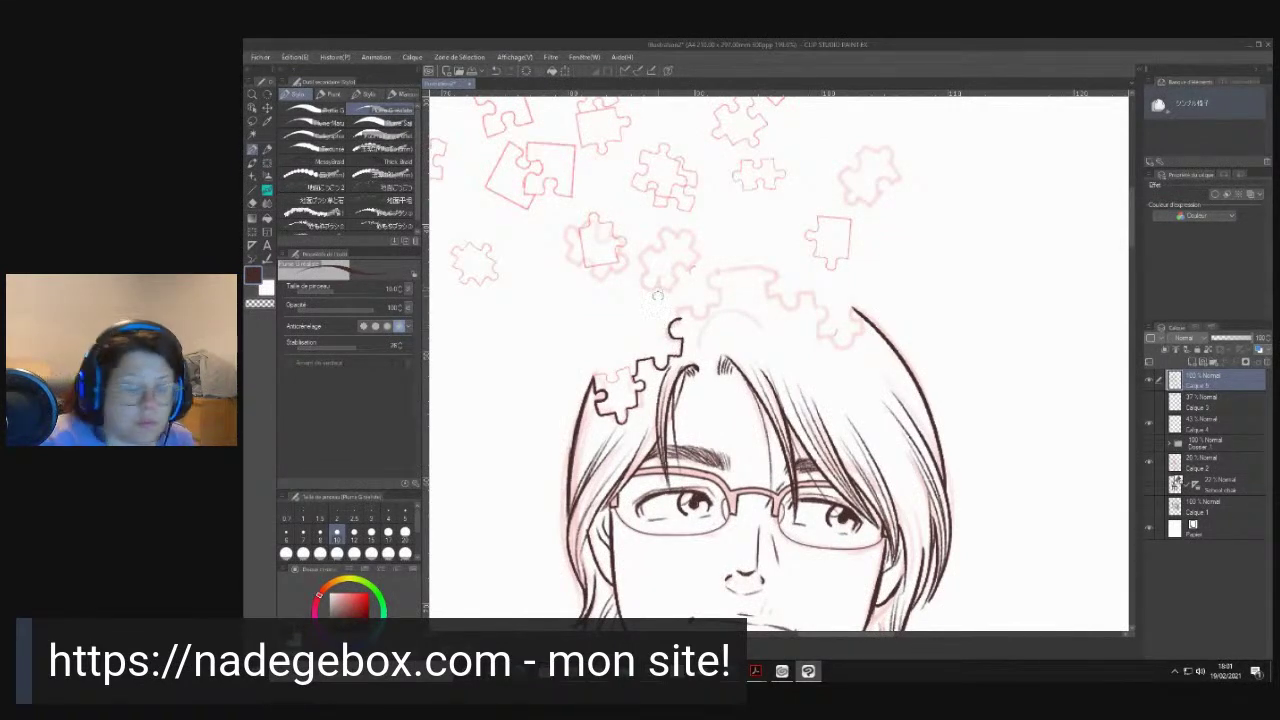
pyautogui.moveTo(680, 318); pyautogui.dragTo(707, 313)
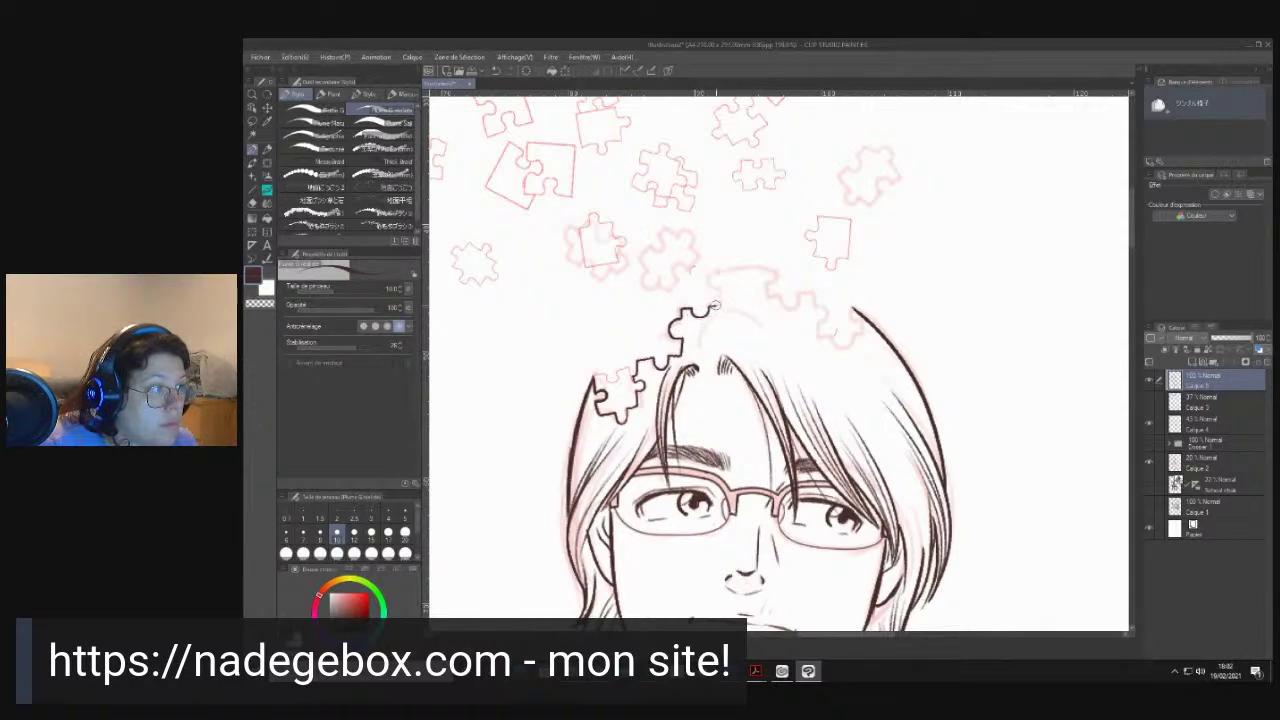
pyautogui.moveTo(716, 312)
pyautogui.mouseDown()
pyautogui.moveTo(714, 277)
pyautogui.moveTo(750, 268)
pyautogui.moveTo(768, 269)
pyautogui.moveTo(770, 301)
pyautogui.moveTo(814, 292)
pyautogui.moveTo(818, 336)
pyautogui.moveTo(836, 344)
pyautogui.moveTo(860, 334)
pyautogui.moveTo(852, 306)
pyautogui.mouseUp()
pyautogui.moveTo(861, 496); pyautogui.dragTo(874, 408)
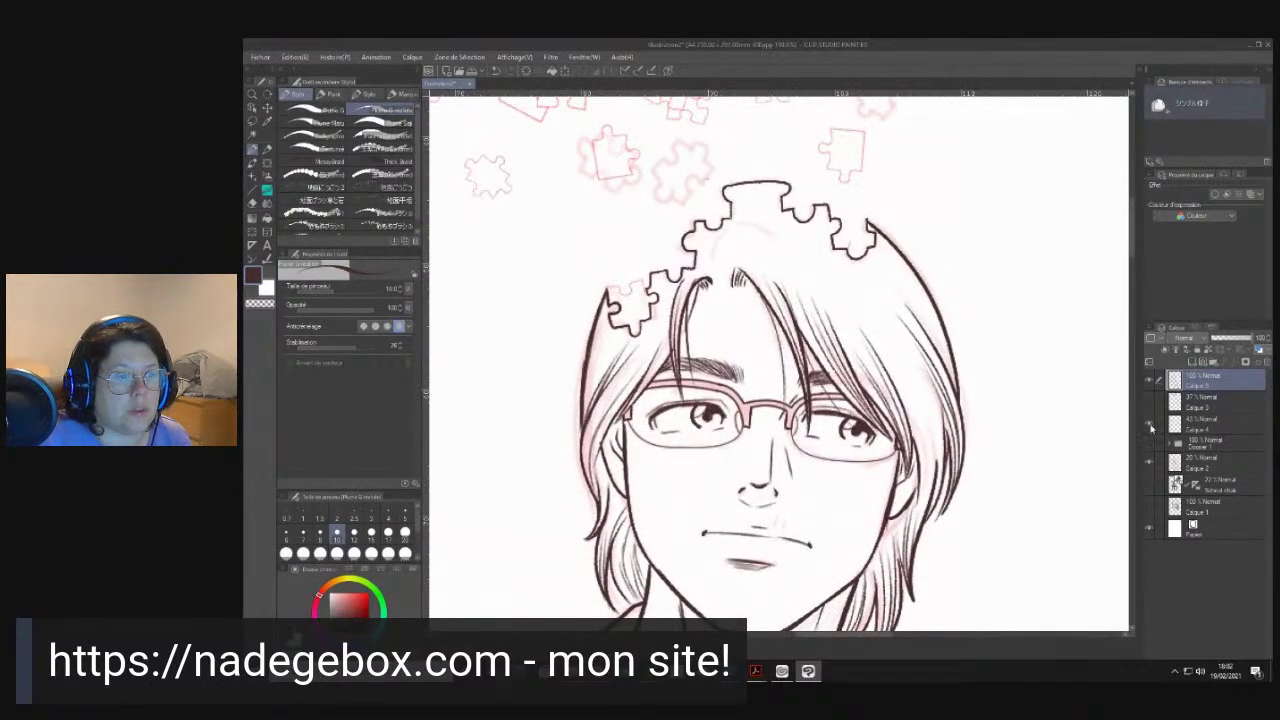
# - Ink the two loose puzzle pieces nearest the head's broken edge, the tilted one and the straight-sided one, at size 10
pyautogui.moveTo(877, 349); pyautogui.dragTo(888, 502)
pyautogui.scroll(3, 650, 355)
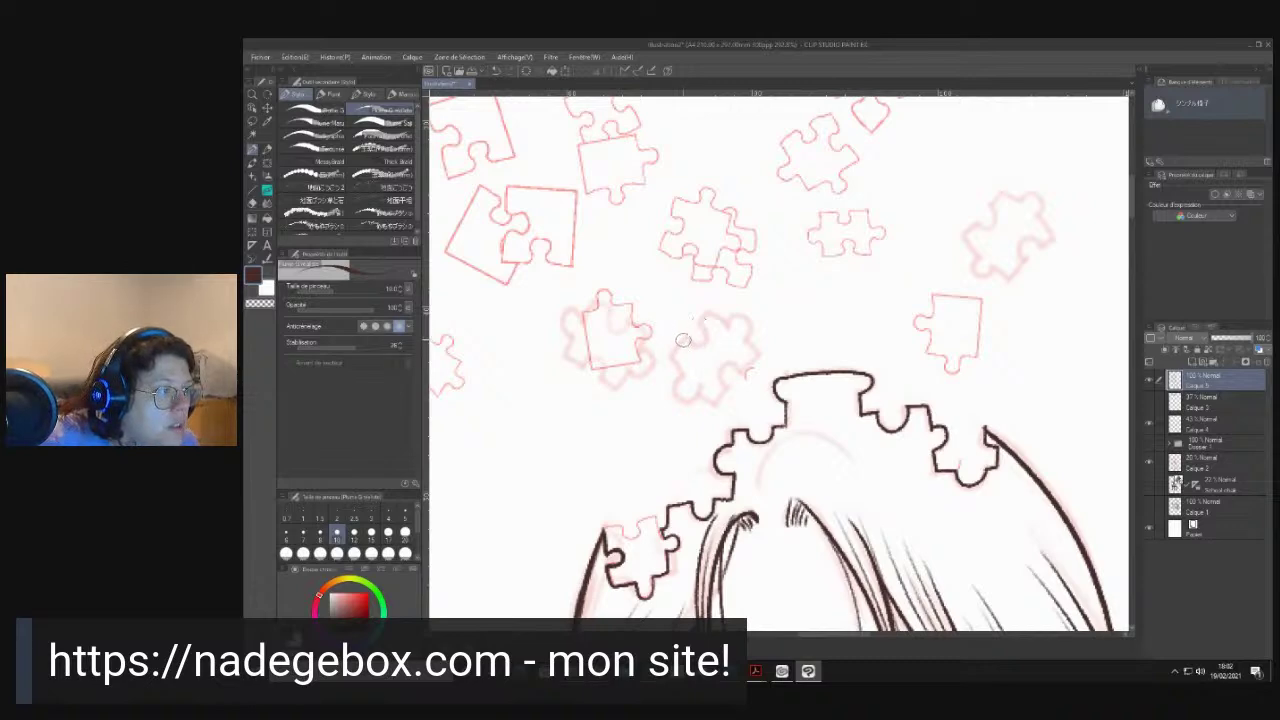
pyautogui.moveTo(684, 340)
pyautogui.mouseDown()
pyautogui.moveTo(682, 399)
pyautogui.moveTo(700, 389)
pyautogui.moveTo(714, 402)
pyautogui.moveTo(729, 387)
pyautogui.moveTo(720, 370)
pyautogui.moveTo(745, 370)
pyautogui.moveTo(758, 351)
pyautogui.moveTo(740, 316)
pyautogui.moveTo(684, 340)
pyautogui.mouseUp()
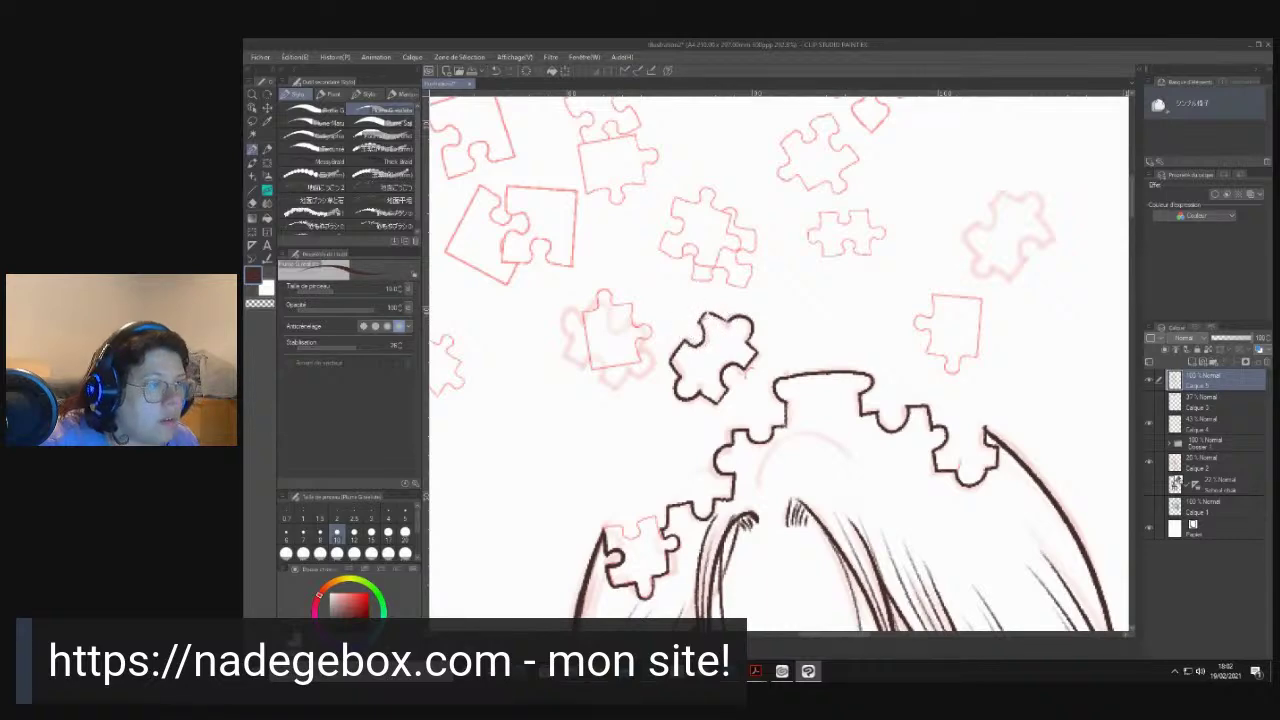
pyautogui.moveTo(936, 292)
pyautogui.mouseDown()
pyautogui.moveTo(916, 321)
pyautogui.moveTo(932, 356)
pyautogui.moveTo(956, 372)
pyautogui.moveTo(966, 358)
pyautogui.mouseUp()
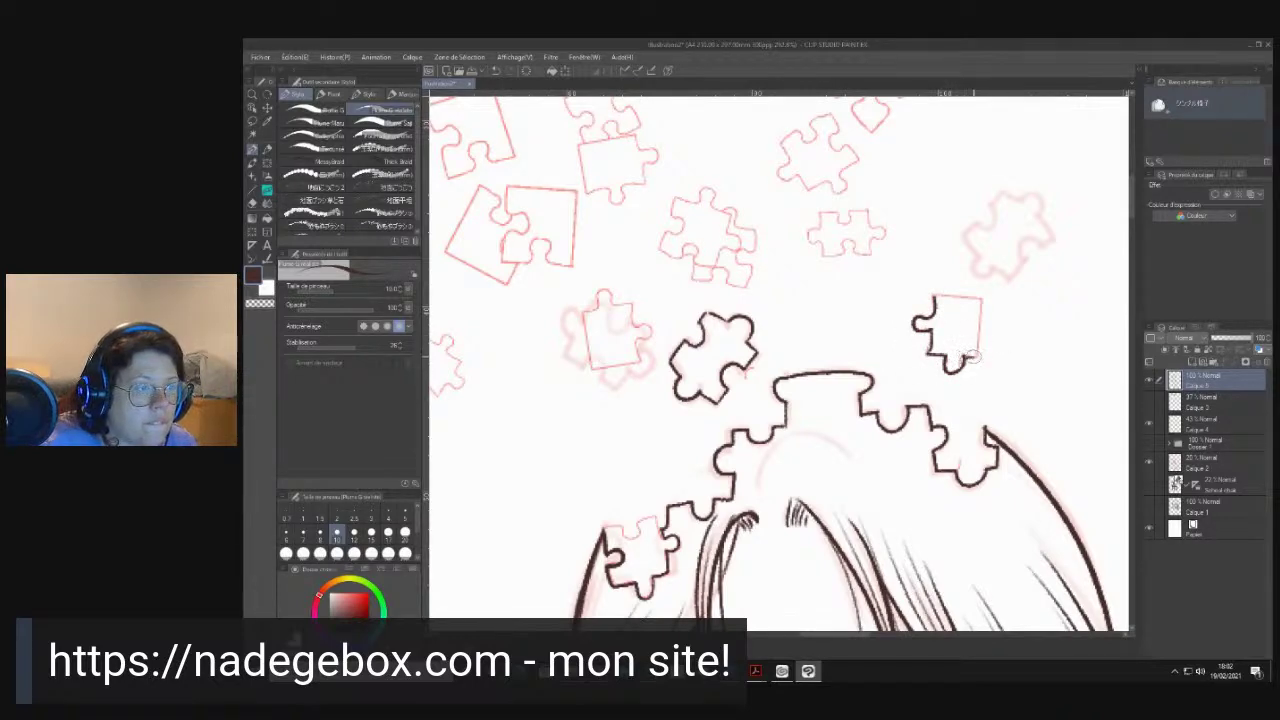
pyautogui.moveTo(981, 300); pyautogui.dragTo(975, 357)
pyautogui.hotkey('ctrl', 'z')
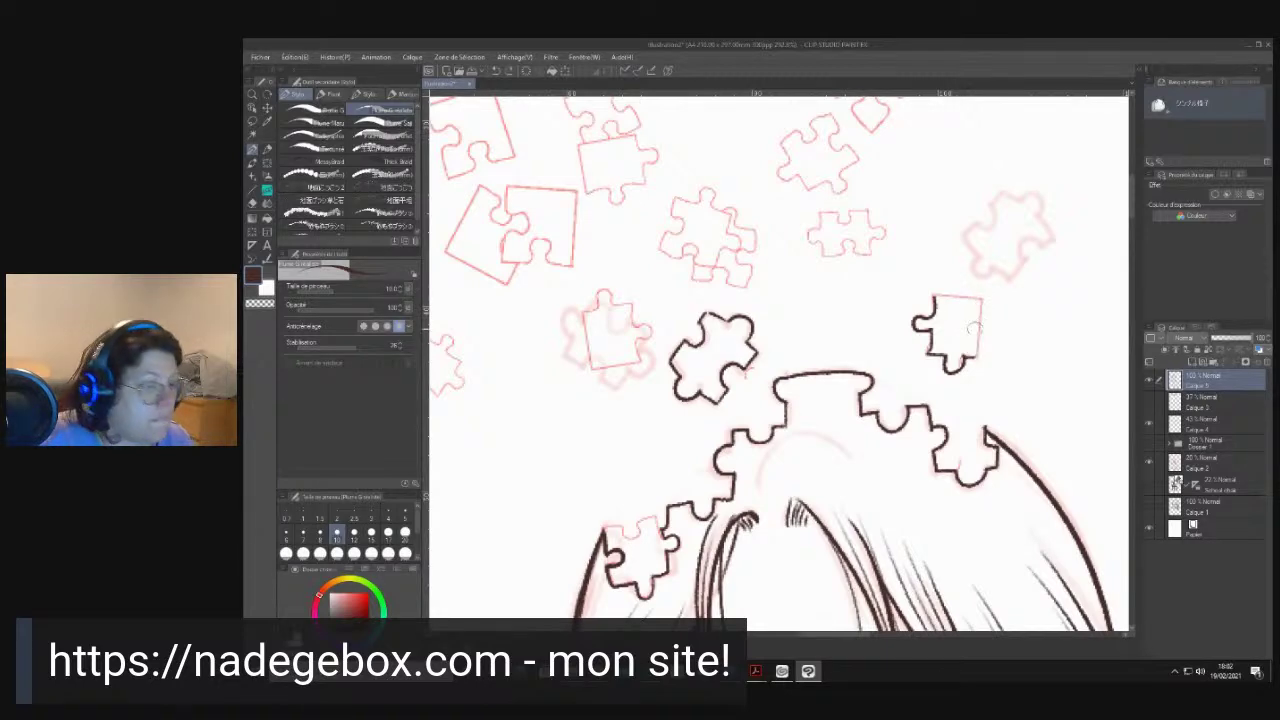
pyautogui.moveTo(979, 297); pyautogui.dragTo(975, 357)
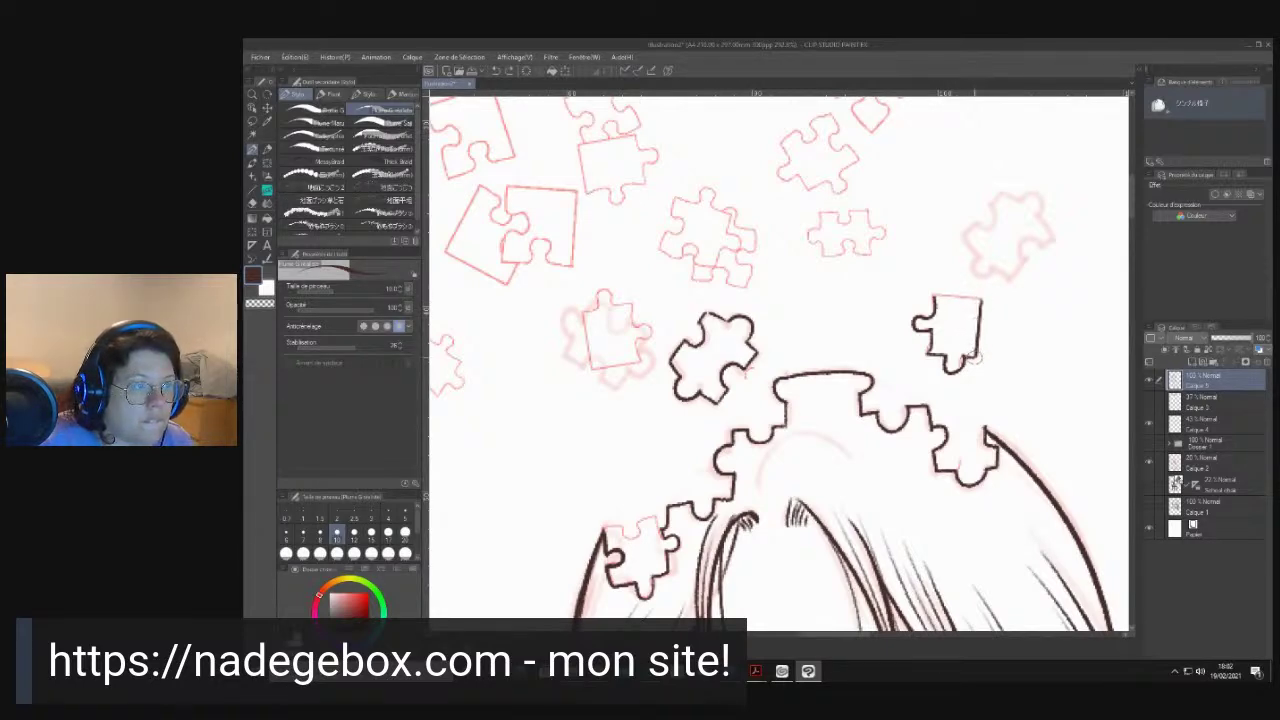
pyautogui.moveTo(957, 298); pyautogui.dragTo(933, 297)
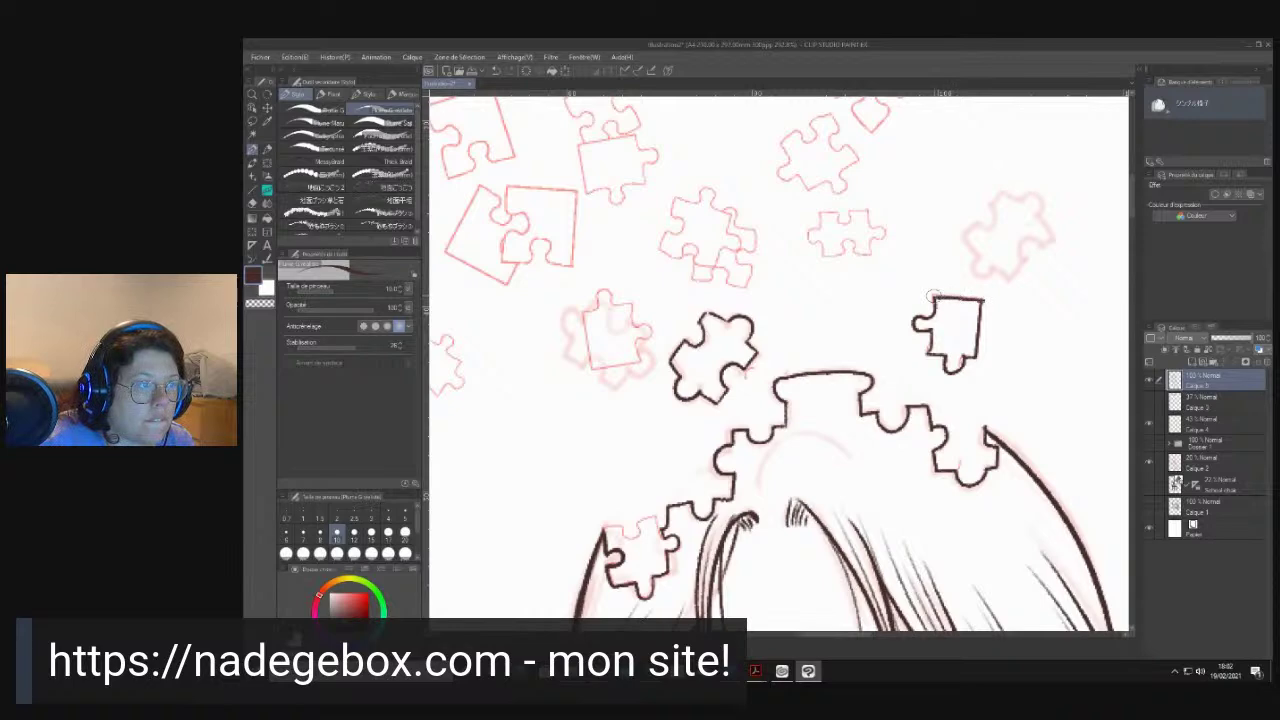
# - Ink the straight-sided puzzle piece beside the tilted inked piece at pen size 8, redoing its straight edges
pyautogui.click(320, 534)
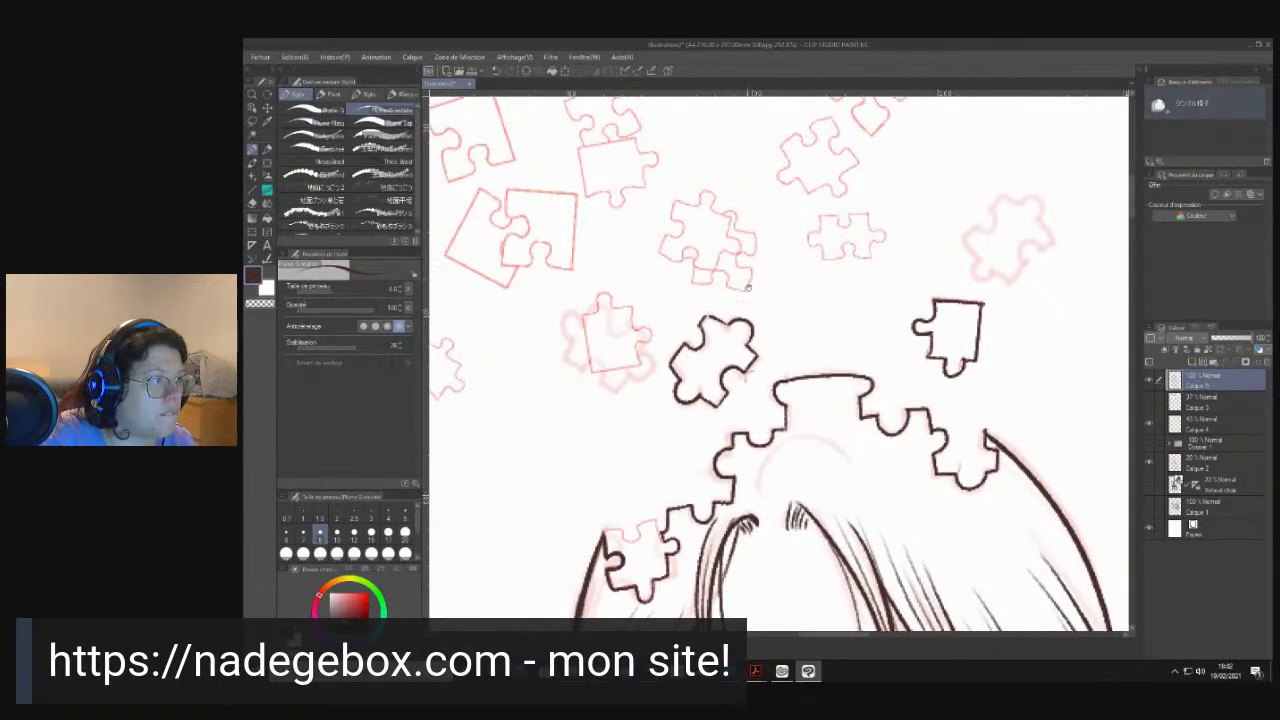
pyautogui.moveTo(735, 276); pyautogui.dragTo(756, 343)
pyautogui.moveTo(604, 386)
pyautogui.mouseDown()
pyautogui.moveTo(609, 430)
pyautogui.moveTo(636, 431)
pyautogui.mouseUp()
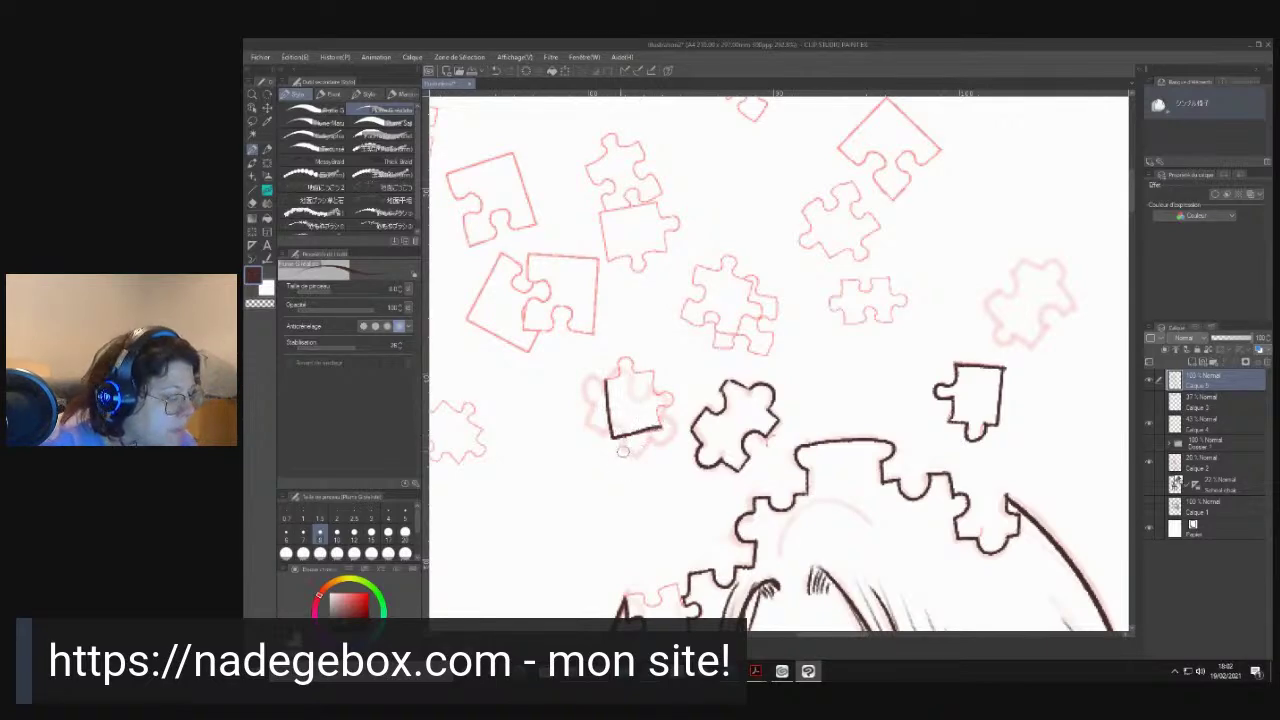
pyautogui.hotkey('ctrl', 'z')
pyautogui.moveTo(660, 428)
pyautogui.mouseDown()
pyautogui.moveTo(613, 438)
pyautogui.moveTo(608, 403)
pyautogui.moveTo(613, 436)
pyautogui.mouseUp()
pyautogui.moveTo(606, 381)
pyautogui.mouseDown()
pyautogui.moveTo(617, 362)
pyautogui.moveTo(666, 385)
pyautogui.moveTo(661, 432)
pyautogui.mouseUp()
# - Ink the next three puzzle pieces in the row above the inked ones at pen size 8
pyautogui.moveTo(720, 261)
pyautogui.mouseDown()
pyautogui.moveTo(758, 312)
pyautogui.moveTo(733, 316)
pyautogui.moveTo(736, 331)
pyautogui.moveTo(720, 315)
pyautogui.moveTo(681, 318)
pyautogui.moveTo(699, 299)
pyautogui.moveTo(724, 264)
pyautogui.mouseUp()
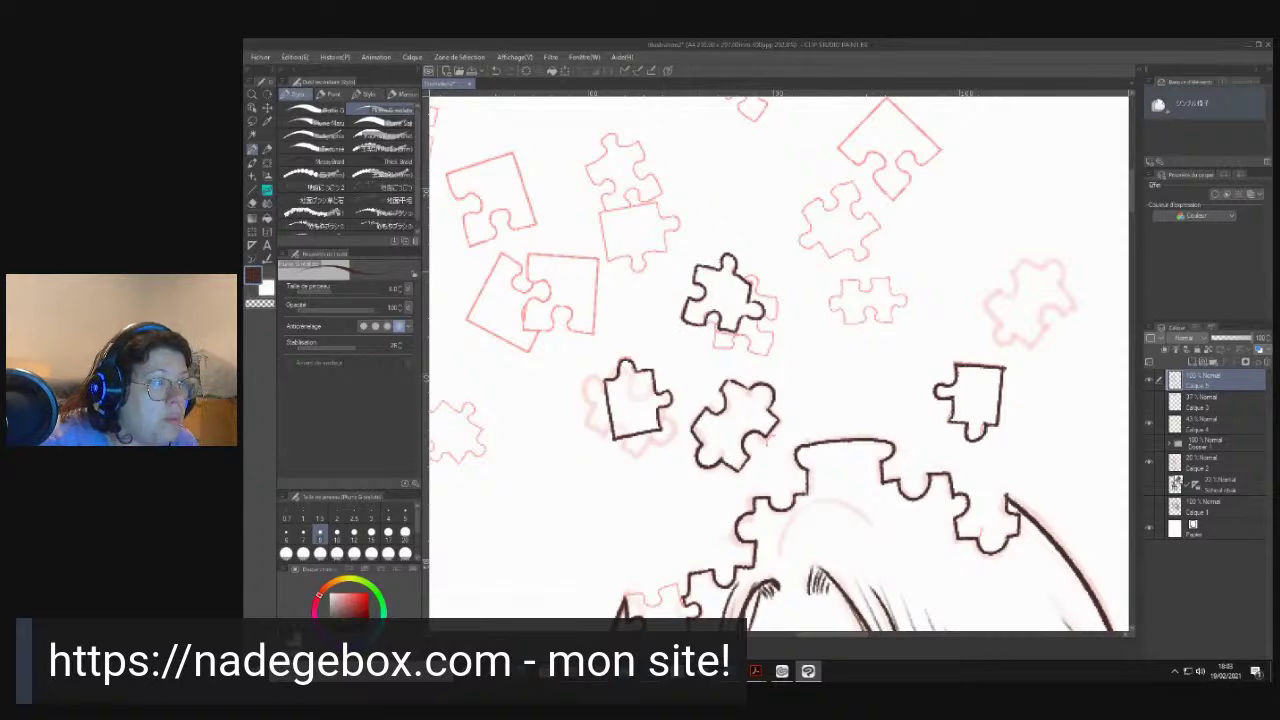
pyautogui.moveTo(842, 281)
pyautogui.mouseDown()
pyautogui.moveTo(845, 321)
pyautogui.moveTo(872, 308)
pyautogui.moveTo(889, 322)
pyautogui.moveTo(904, 291)
pyautogui.moveTo(890, 273)
pyautogui.moveTo(842, 282)
pyautogui.mouseUp()
pyautogui.moveTo(853, 208)
pyautogui.mouseDown()
pyautogui.moveTo(860, 192)
pyautogui.moveTo(842, 178)
pyautogui.moveTo(802, 210)
pyautogui.moveTo(800, 248)
pyautogui.moveTo(850, 258)
pyautogui.moveTo(877, 228)
pyautogui.moveTo(852, 205)
pyautogui.moveTo(843, 440)
pyautogui.mouseUp()
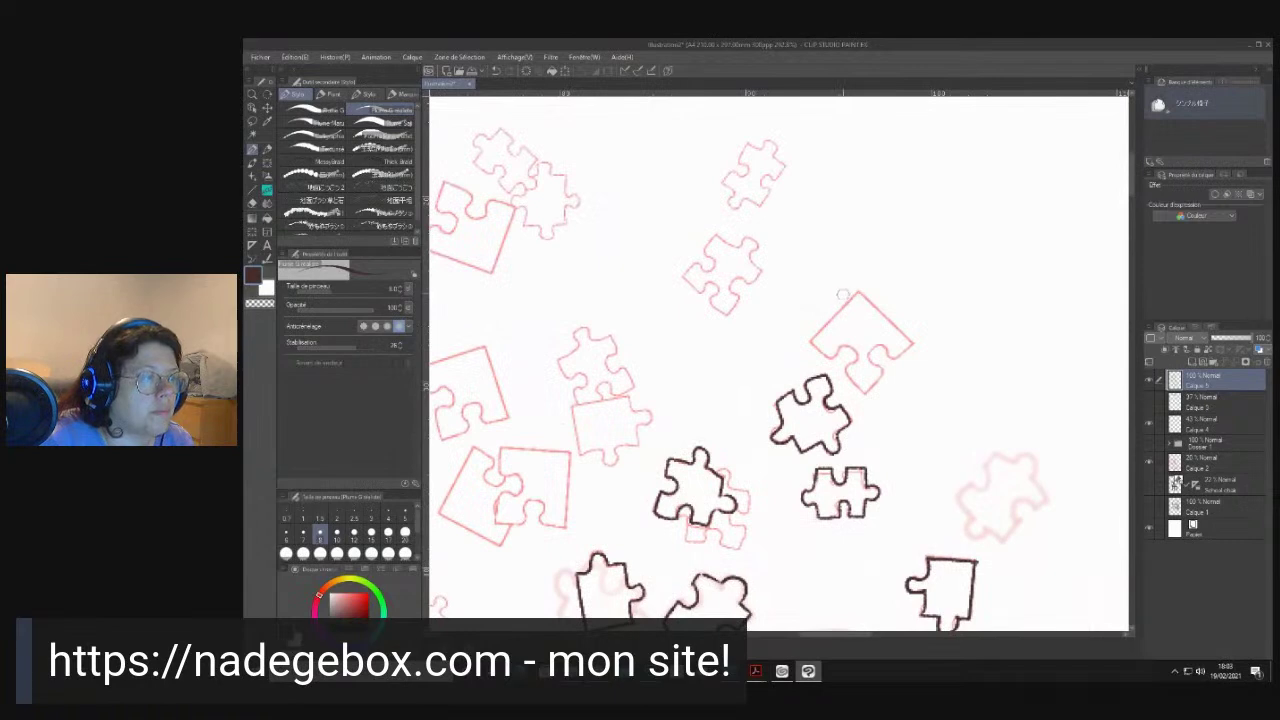
# - Ink the diamond-oriented corner piece and the two smaller pieces above it at pen size 7
pyautogui.press('[')
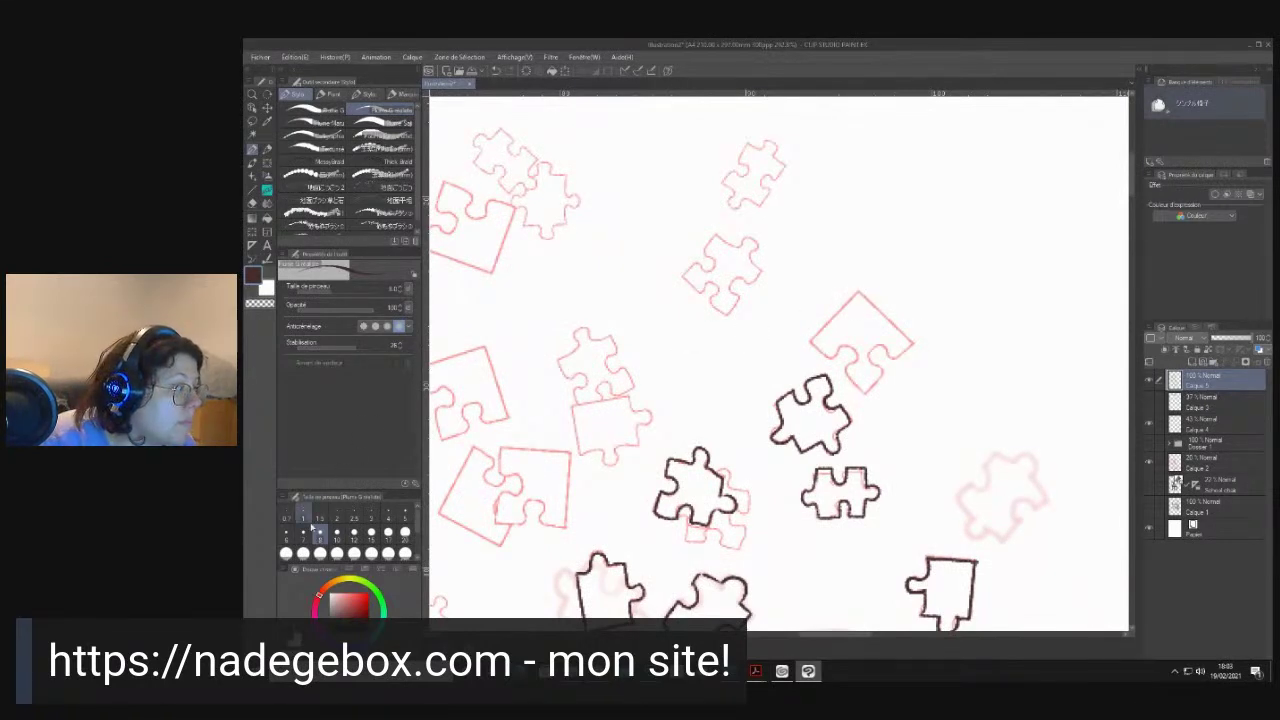
pyautogui.moveTo(857, 291)
pyautogui.mouseDown()
pyautogui.moveTo(809, 339)
pyautogui.moveTo(830, 356)
pyautogui.moveTo(854, 348)
pyautogui.moveTo(839, 368)
pyautogui.moveTo(863, 392)
pyautogui.moveTo(881, 374)
pyautogui.moveTo(874, 349)
pyautogui.moveTo(893, 356)
pyautogui.moveTo(881, 314)
pyautogui.moveTo(912, 346)
pyautogui.mouseUp()
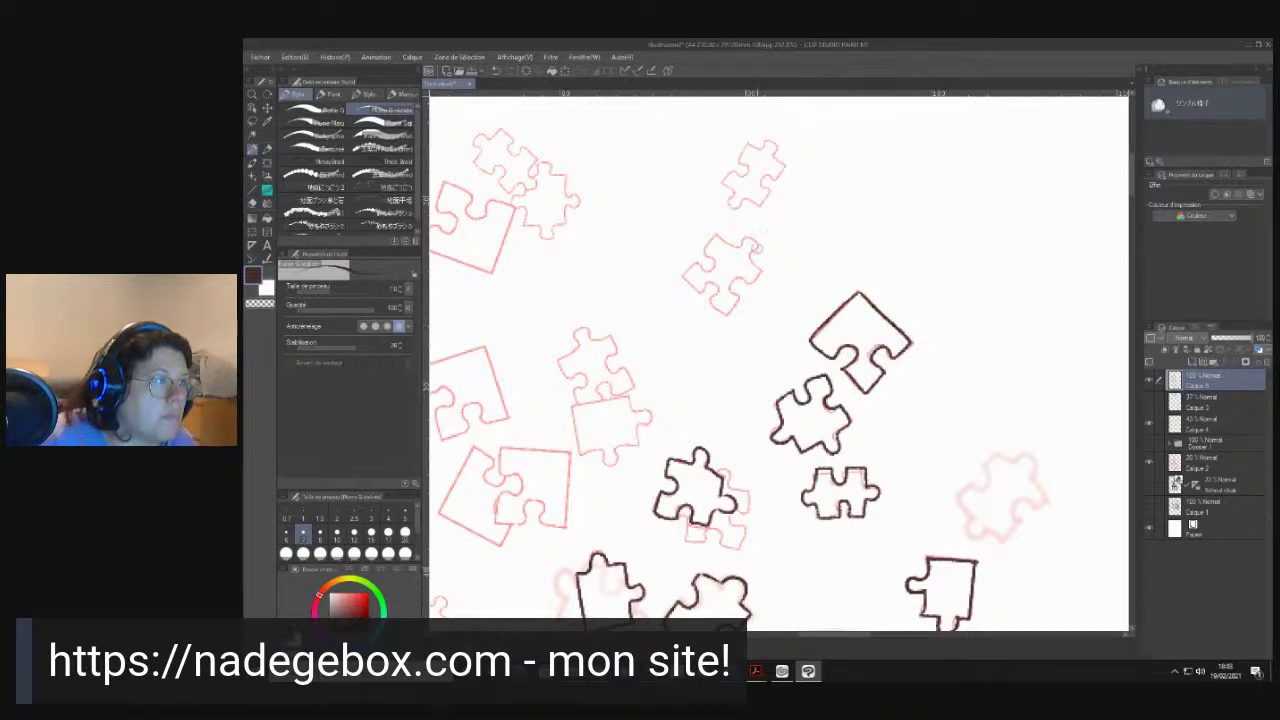
pyautogui.moveTo(752, 257)
pyautogui.mouseDown()
pyautogui.moveTo(757, 243)
pyautogui.moveTo(738, 246)
pyautogui.moveTo(756, 258)
pyautogui.moveTo(746, 236)
pyautogui.moveTo(716, 234)
pyautogui.moveTo(682, 276)
pyautogui.moveTo(698, 293)
pyautogui.moveTo(714, 284)
pyautogui.moveTo(706, 300)
pyautogui.moveTo(728, 318)
pyautogui.moveTo(764, 266)
pyautogui.moveTo(750, 246)
pyautogui.moveTo(782, 291)
pyautogui.mouseUp()
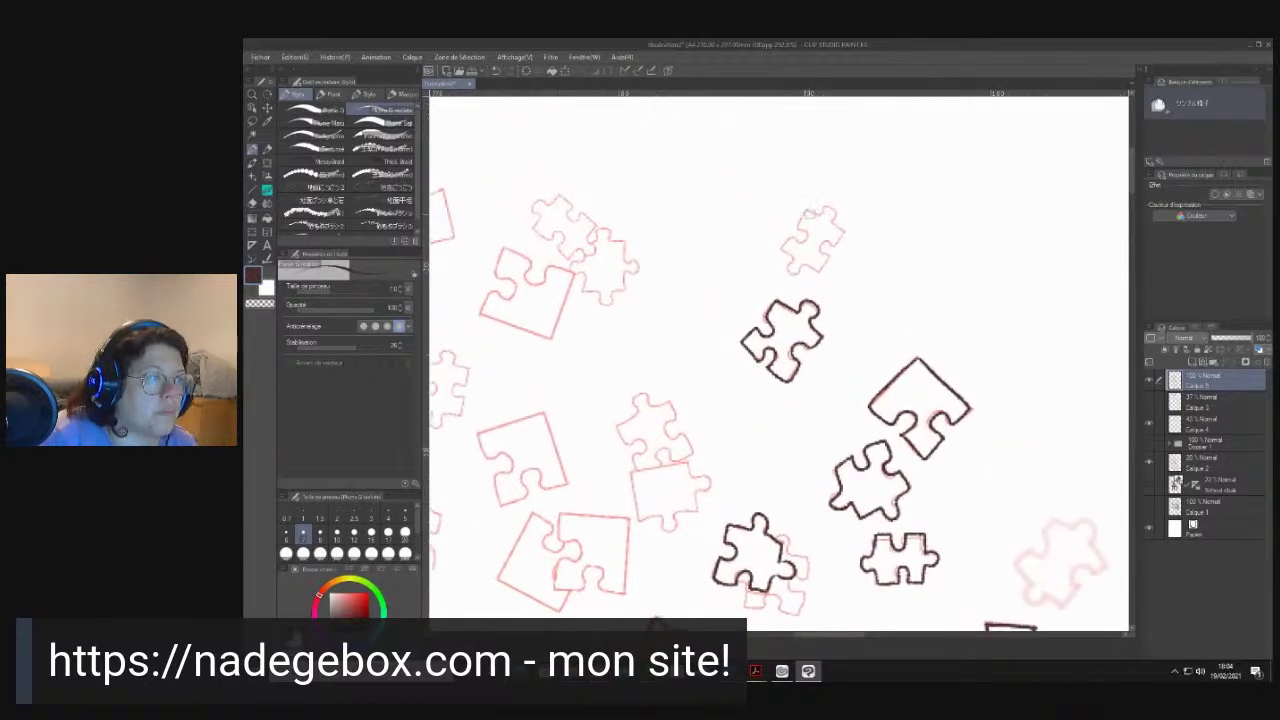
pyautogui.moveTo(808, 210)
pyautogui.mouseDown()
pyautogui.moveTo(782, 248)
pyautogui.moveTo(786, 270)
pyautogui.moveTo(826, 257)
pyautogui.moveTo(847, 203)
pyautogui.moveTo(801, 209)
pyautogui.mouseUp()
# - Ink the straight-sided tabbed puzzle piece and the two square corner pieces beside it at pen size 7
pyautogui.moveTo(646, 400); pyautogui.dragTo(716, 261)
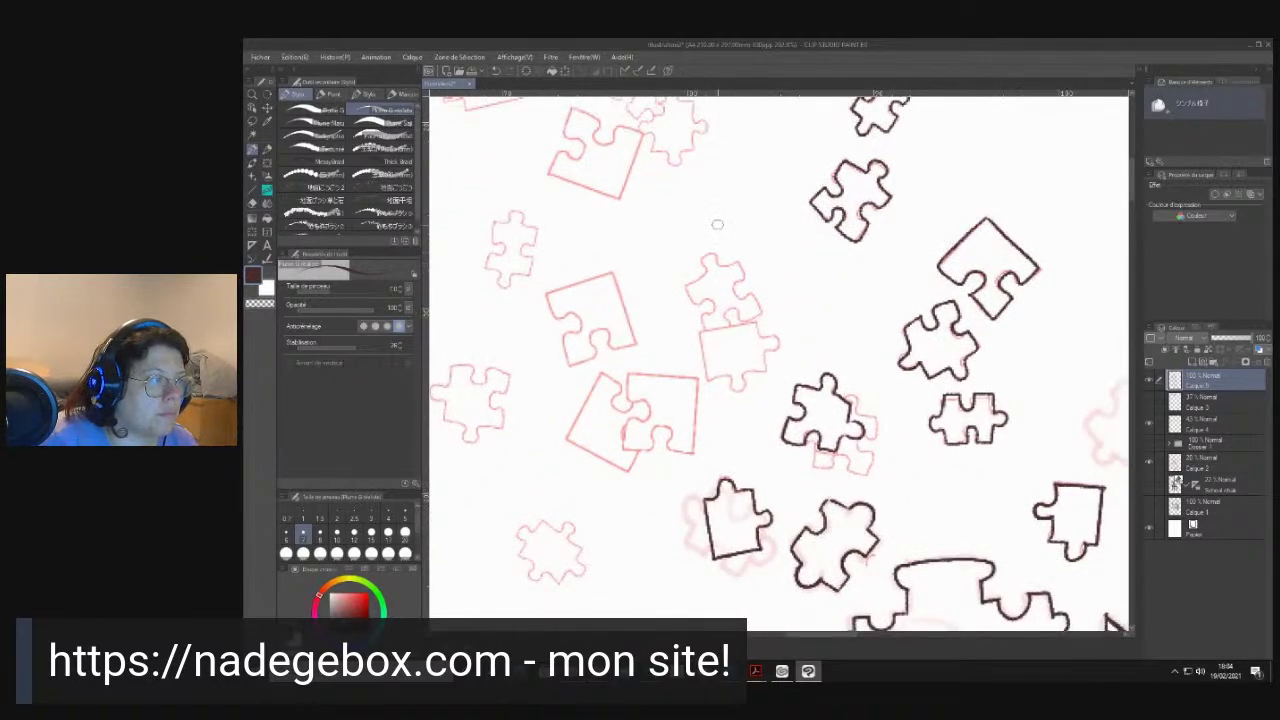
pyautogui.moveTo(760, 325)
pyautogui.mouseDown()
pyautogui.moveTo(780, 348)
pyautogui.moveTo(765, 365)
pyautogui.moveTo(736, 392)
pyautogui.moveTo(705, 378)
pyautogui.moveTo(698, 328)
pyautogui.moveTo(758, 320)
pyautogui.moveTo(762, 334)
pyautogui.mouseUp()
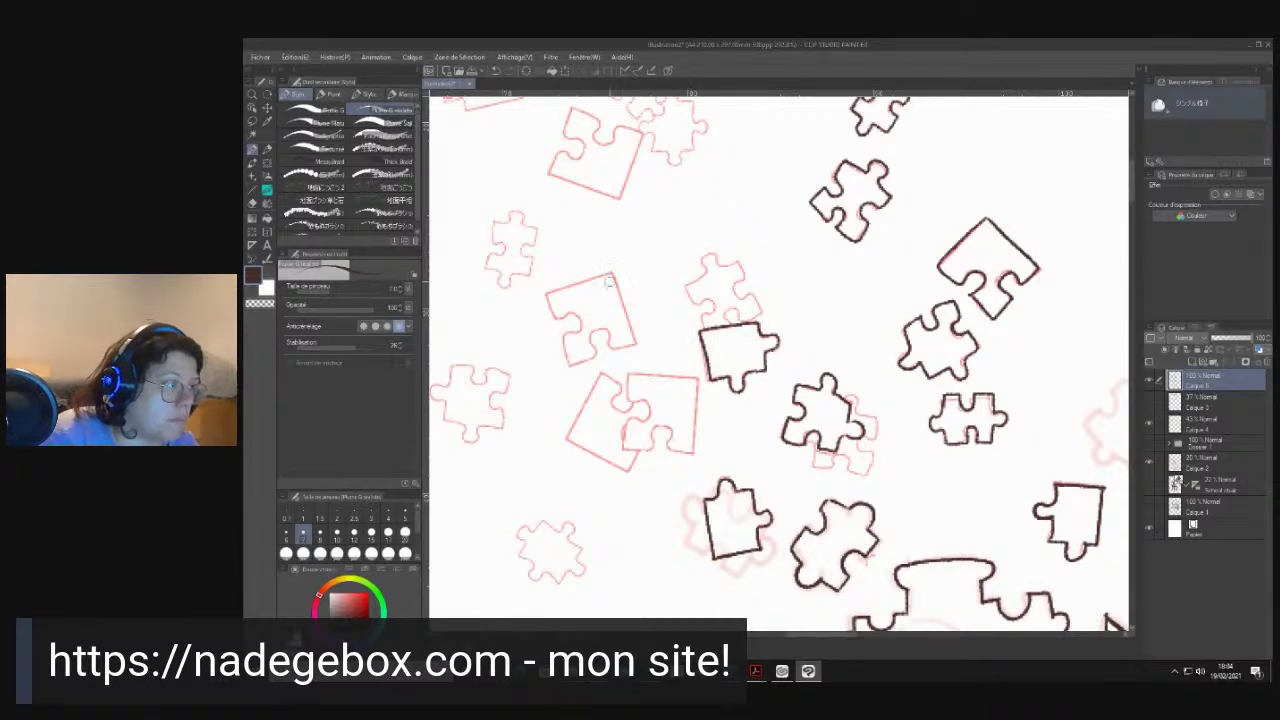
pyautogui.moveTo(613, 272)
pyautogui.mouseDown()
pyautogui.moveTo(635, 342)
pyautogui.moveTo(590, 332)
pyautogui.moveTo(594, 356)
pyautogui.moveTo(566, 366)
pyautogui.moveTo(560, 336)
pyautogui.moveTo(576, 325)
pyautogui.moveTo(546, 295)
pyautogui.moveTo(611, 272)
pyautogui.mouseUp()
pyautogui.moveTo(630, 390)
pyautogui.mouseDown()
pyautogui.moveTo(645, 408)
pyautogui.moveTo(622, 422)
pyautogui.moveTo(624, 448)
pyautogui.moveTo(650, 450)
pyautogui.moveTo(668, 428)
pyautogui.moveTo(665, 449)
pyautogui.moveTo(696, 452)
pyautogui.moveTo(700, 392)
pyautogui.moveTo(695, 453)
pyautogui.mouseUp()
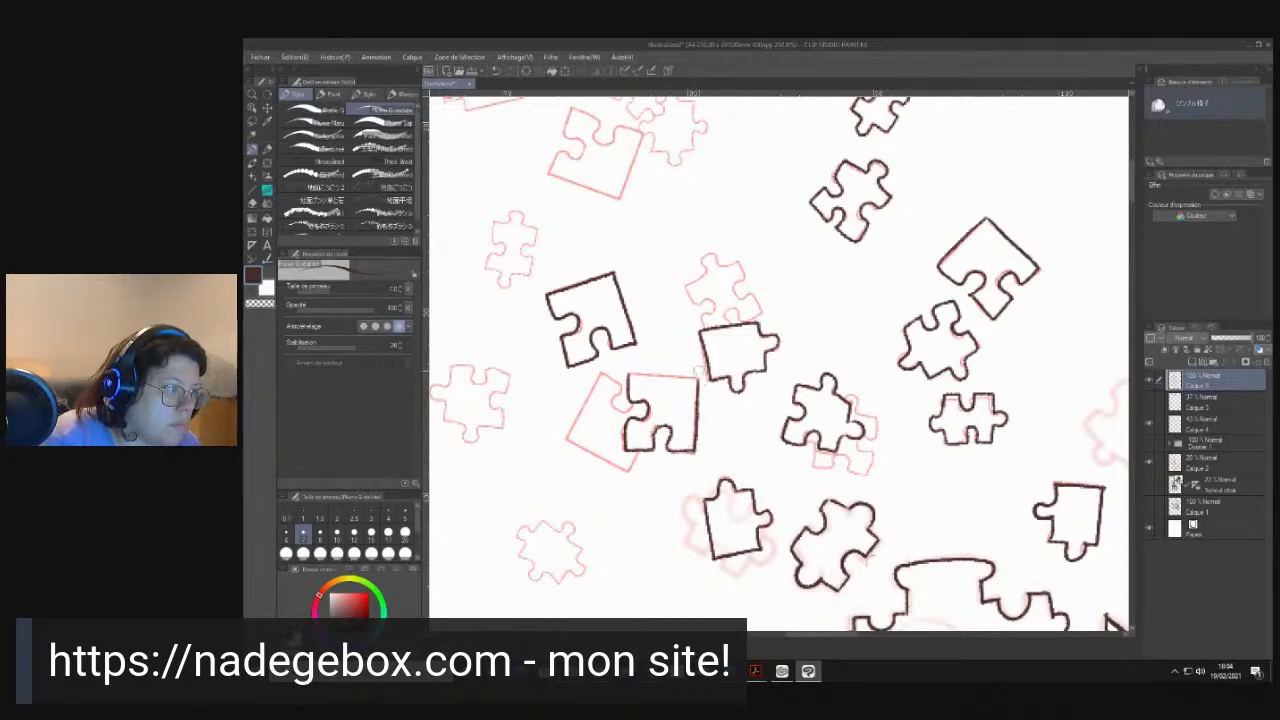
pyautogui.moveTo(698, 377); pyautogui.dragTo(626, 376)
# - Ink the three separate puzzle pieces around the outer side of the inked corner pieces, including the small narrow one, at pen size 7
pyautogui.moveTo(564, 406); pyautogui.dragTo(695, 233)
pyautogui.moveTo(705, 368)
pyautogui.mouseDown()
pyautogui.moveTo(700, 352)
pyautogui.moveTo(655, 352)
pyautogui.moveTo(661, 404)
pyautogui.moveTo(692, 410)
pyautogui.moveTo(714, 384)
pyautogui.moveTo(701, 366)
pyautogui.mouseUp()
pyautogui.moveTo(625, 258)
pyautogui.mouseDown()
pyautogui.moveTo(663, 391)
pyautogui.moveTo(670, 366)
pyautogui.moveTo(674, 388)
pyautogui.moveTo(628, 397)
pyautogui.moveTo(603, 343)
pyautogui.moveTo(620, 322)
pyautogui.moveTo(662, 326)
pyautogui.moveTo(680, 338)
pyautogui.moveTo(662, 350)
pyautogui.mouseUp()
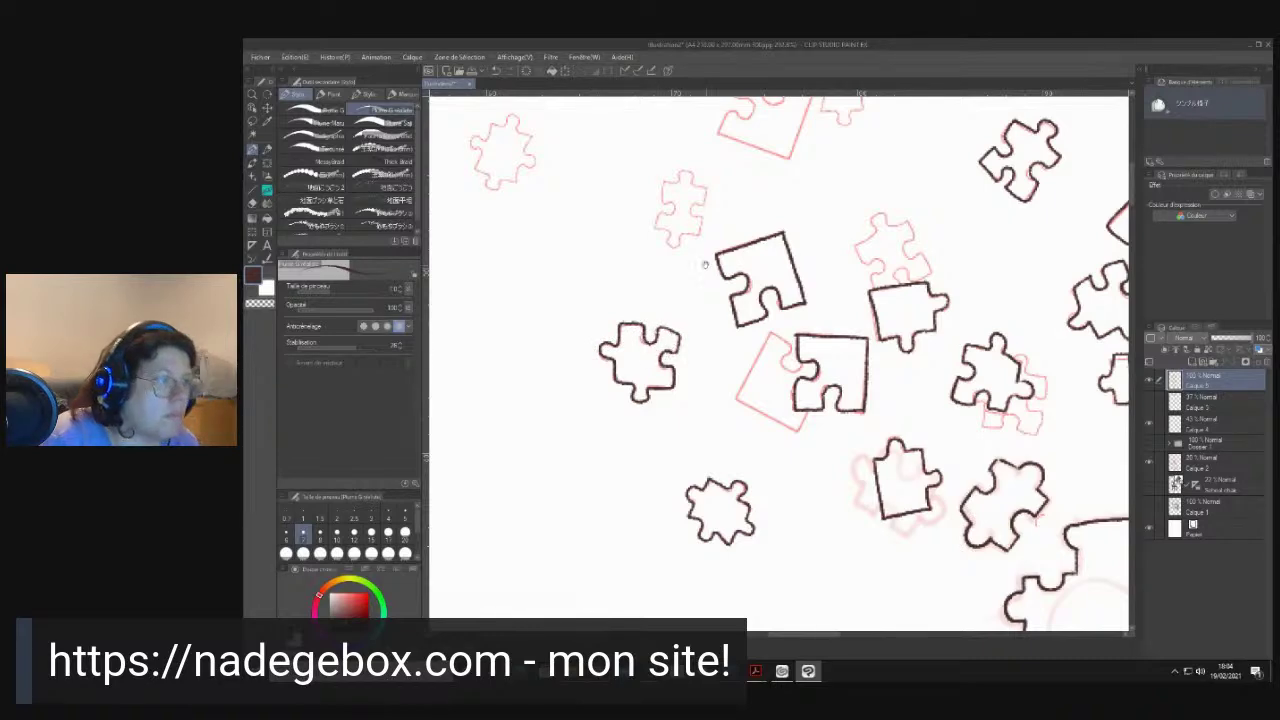
pyautogui.moveTo(705, 265); pyautogui.dragTo(671, 449)
pyautogui.moveTo(656, 360)
pyautogui.mouseDown()
pyautogui.moveTo(670, 370)
pyautogui.moveTo(670, 404)
pyautogui.moveTo(628, 430)
pyautogui.moveTo(628, 368)
pyautogui.moveTo(650, 364)
pyautogui.mouseUp()
# - Ink the tilted corner piece higher in the cloud and the two small touching pieces next to it at pen size 7
pyautogui.scroll(2, 799, 316)
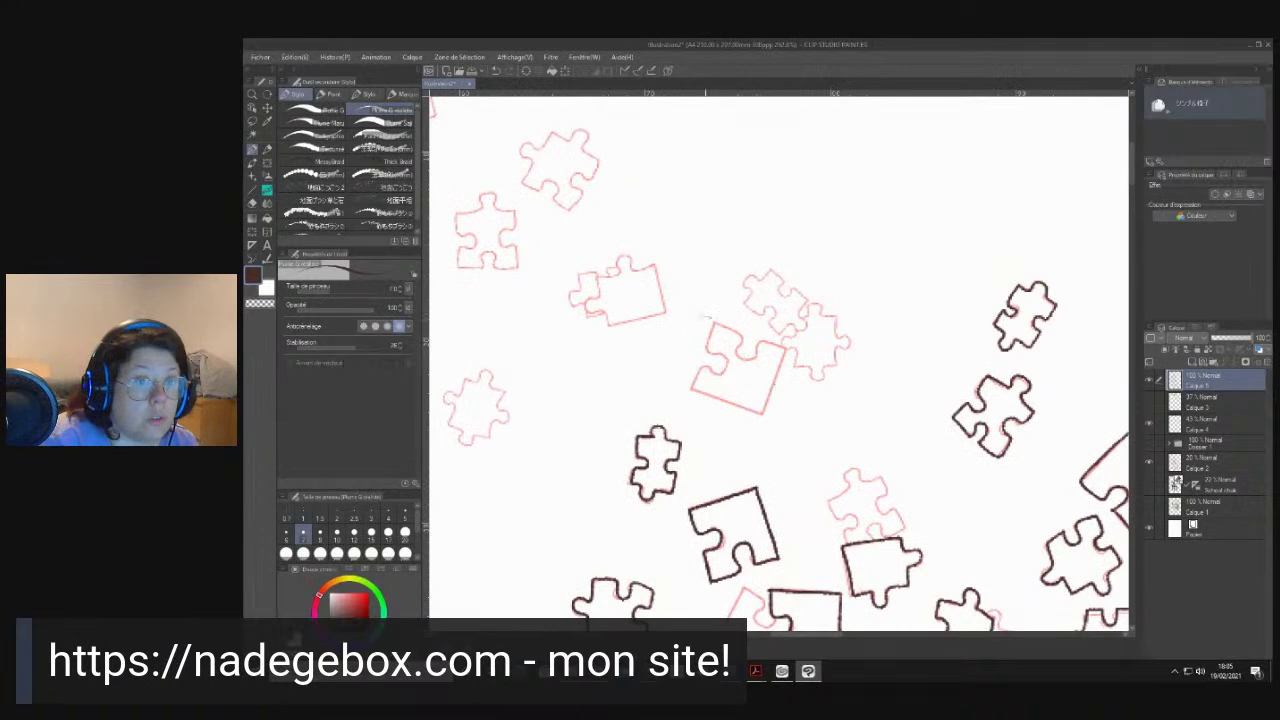
pyautogui.moveTo(784, 348); pyautogui.dragTo(762, 412)
pyautogui.moveTo(784, 345)
pyautogui.mouseDown()
pyautogui.moveTo(738, 354)
pyautogui.moveTo(710, 322)
pyautogui.mouseUp()
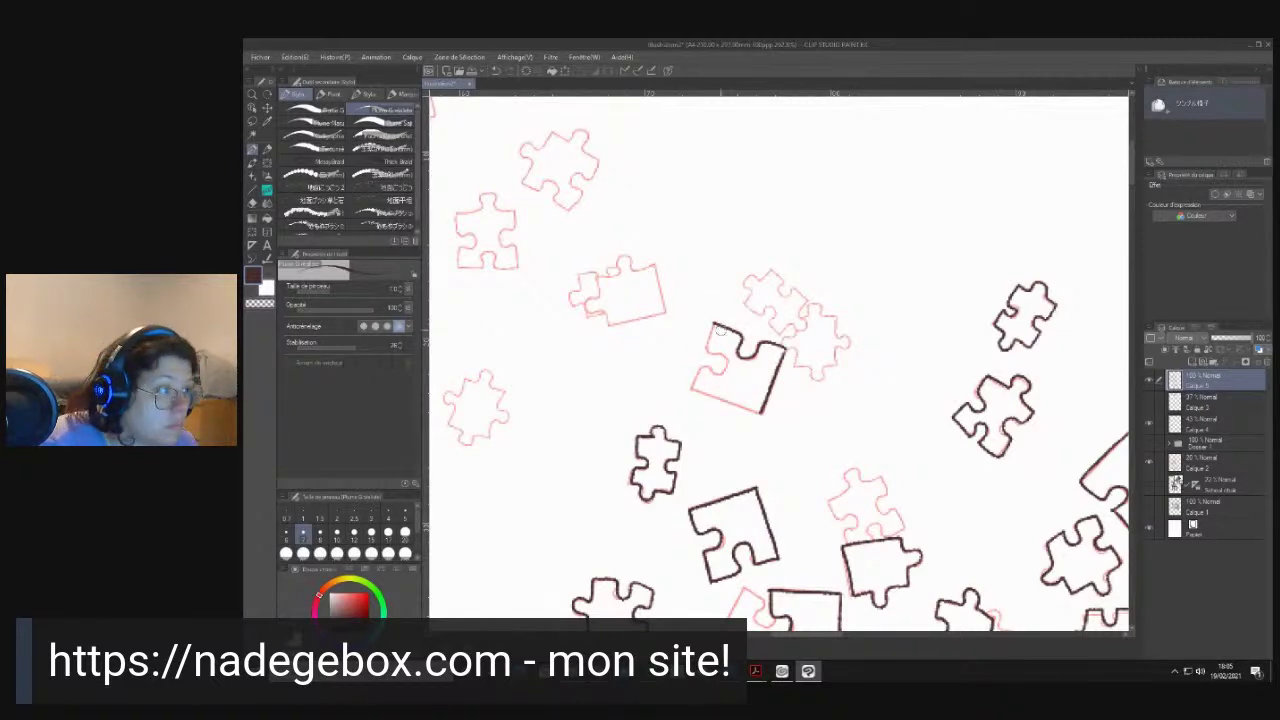
pyautogui.moveTo(714, 324)
pyautogui.mouseDown()
pyautogui.moveTo(704, 348)
pyautogui.moveTo(726, 362)
pyautogui.moveTo(694, 387)
pyautogui.moveTo(766, 412)
pyautogui.mouseUp()
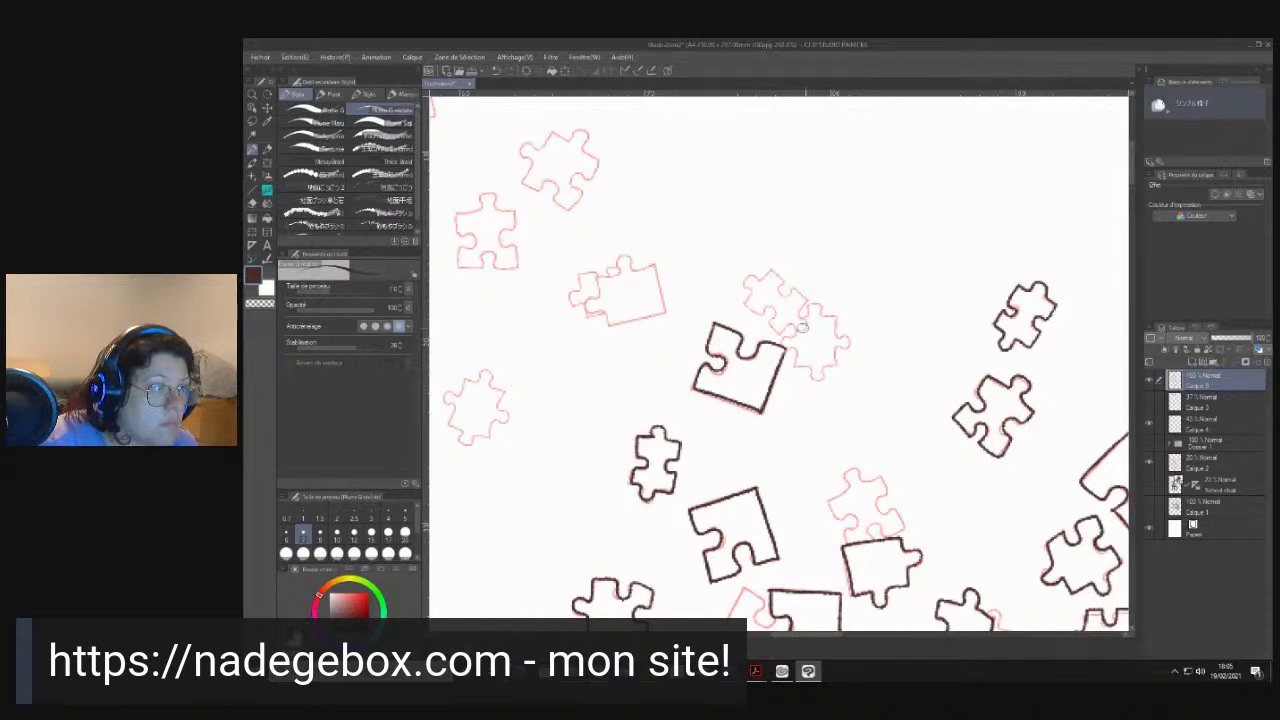
pyautogui.moveTo(815, 306)
pyautogui.mouseDown()
pyautogui.moveTo(786, 342)
pyautogui.moveTo(811, 377)
pyautogui.moveTo(850, 341)
pyautogui.moveTo(816, 310)
pyautogui.mouseUp()
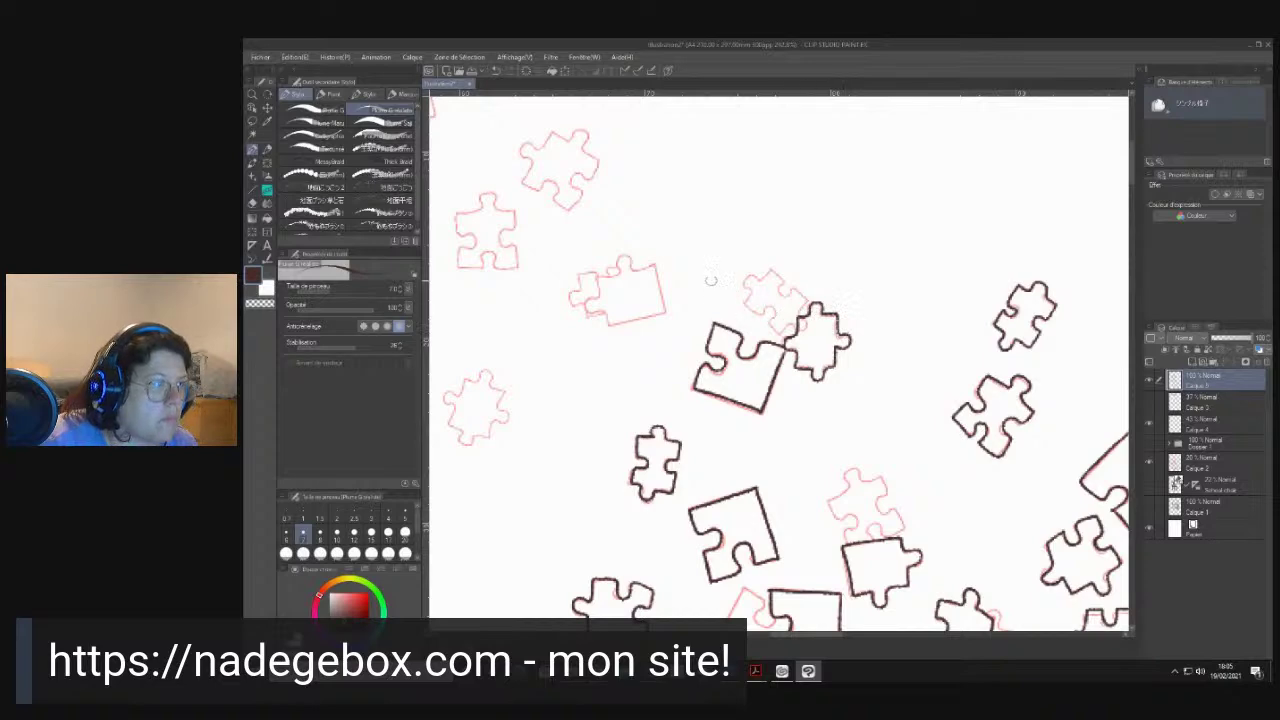
pyautogui.moveTo(806, 302)
pyautogui.mouseDown()
pyautogui.moveTo(763, 267)
pyautogui.moveTo(746, 275)
pyautogui.moveTo(746, 302)
pyautogui.moveTo(777, 311)
pyautogui.moveTo(779, 330)
pyautogui.mouseUp()
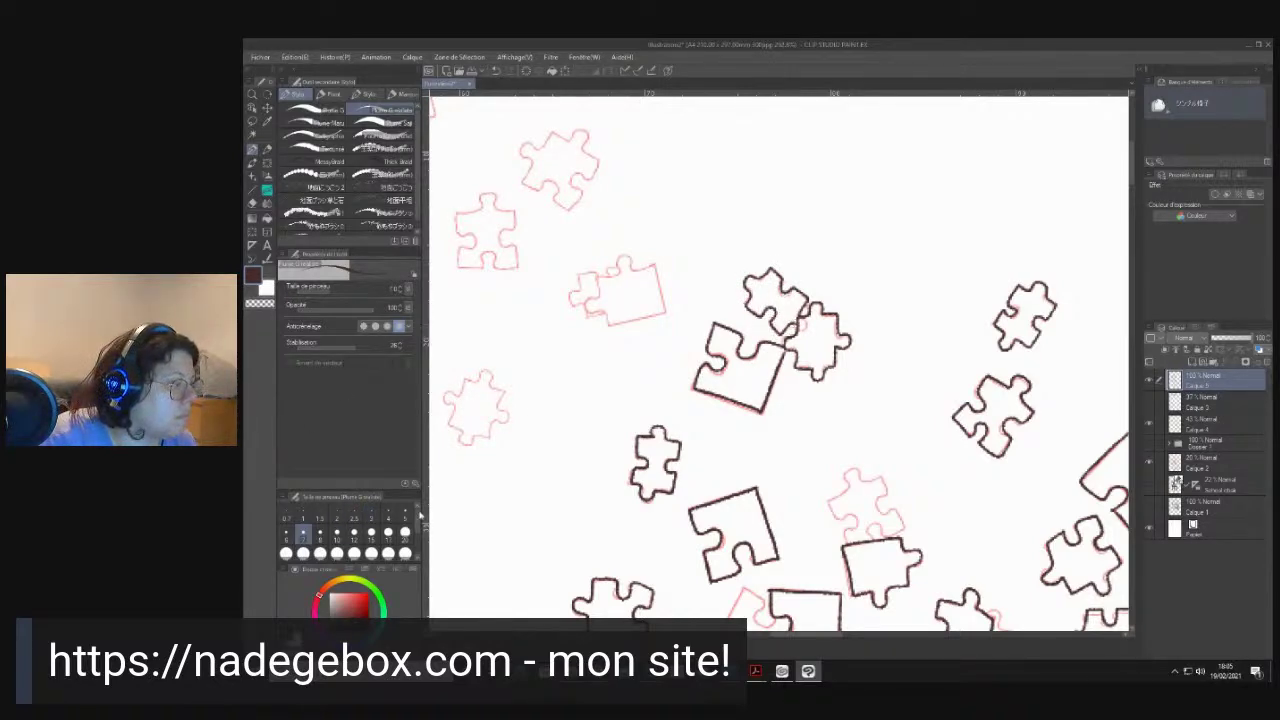
# - Set the pen size to 5 and ink the straight-sided front piece of the overlapping pair near the cloud's outer edge
pyautogui.click(404, 512)
pyautogui.moveTo(652, 267)
pyautogui.mouseDown()
pyautogui.moveTo(663, 300)
pyautogui.moveTo(652, 266)
pyautogui.mouseUp()
pyautogui.moveTo(662, 310); pyautogui.dragTo(610, 326)
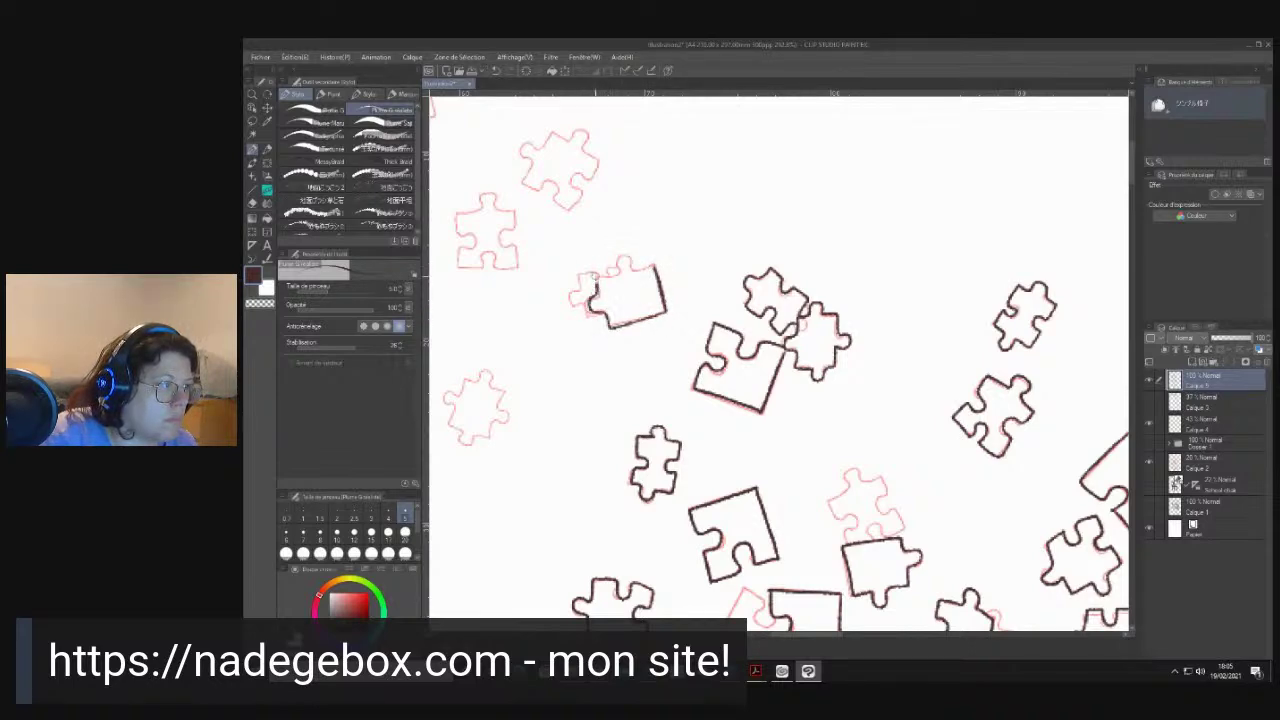
pyautogui.moveTo(612, 272); pyautogui.dragTo(630, 265)
# - Ink the two neighbouring pieces at the upper end of the cloud and the separate rounded piece below them at pen size 5
pyautogui.moveTo(577, 157); pyautogui.dragTo(673, 253)
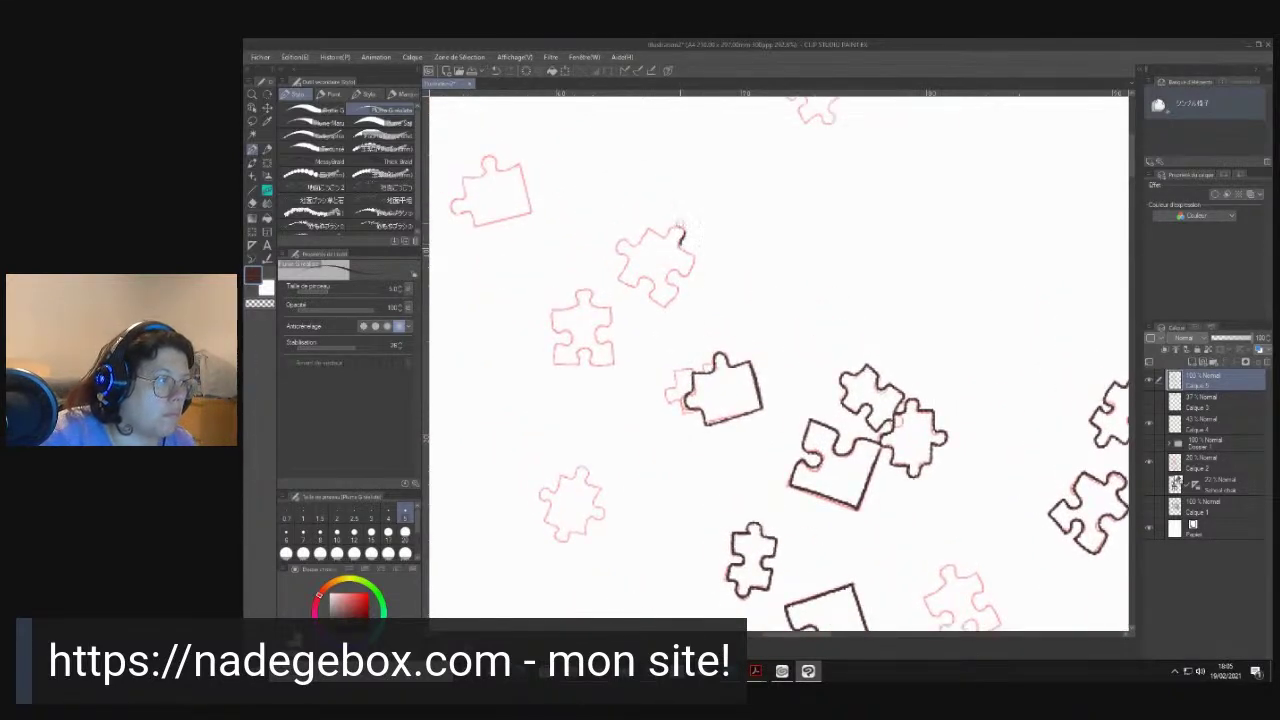
pyautogui.moveTo(645, 237); pyautogui.dragTo(619, 240)
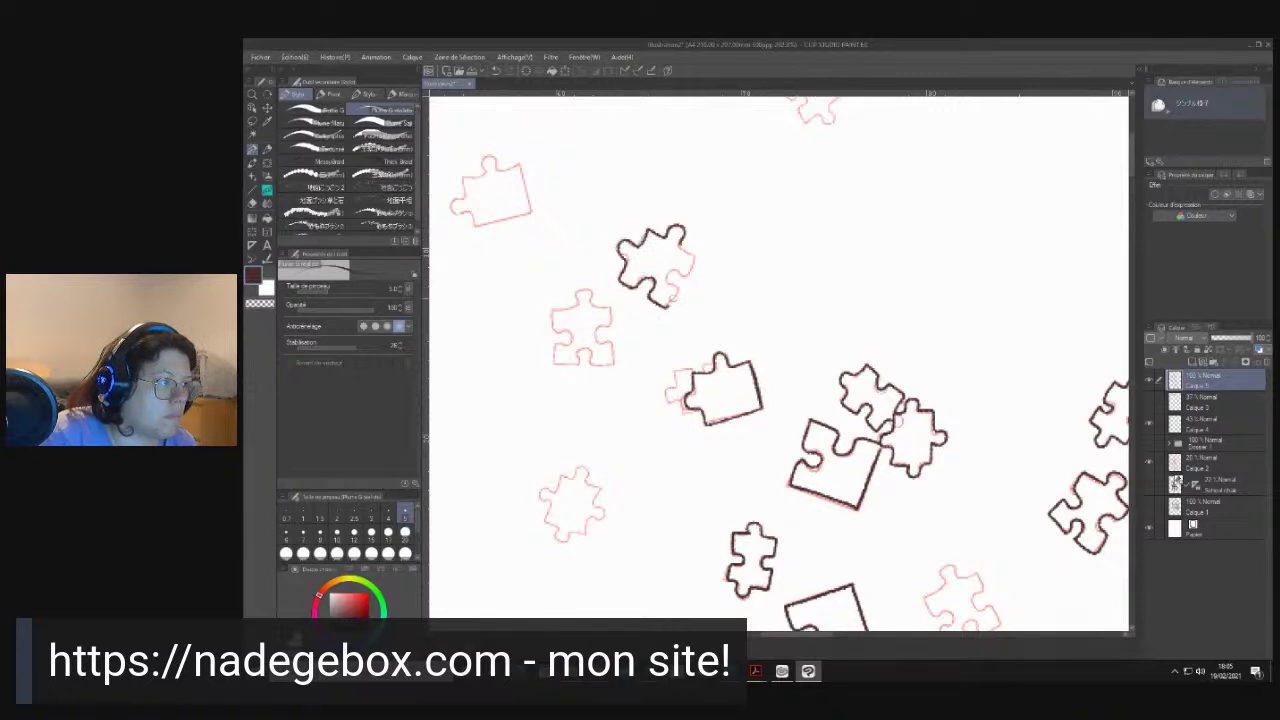
pyautogui.moveTo(687, 275); pyautogui.dragTo(685, 251)
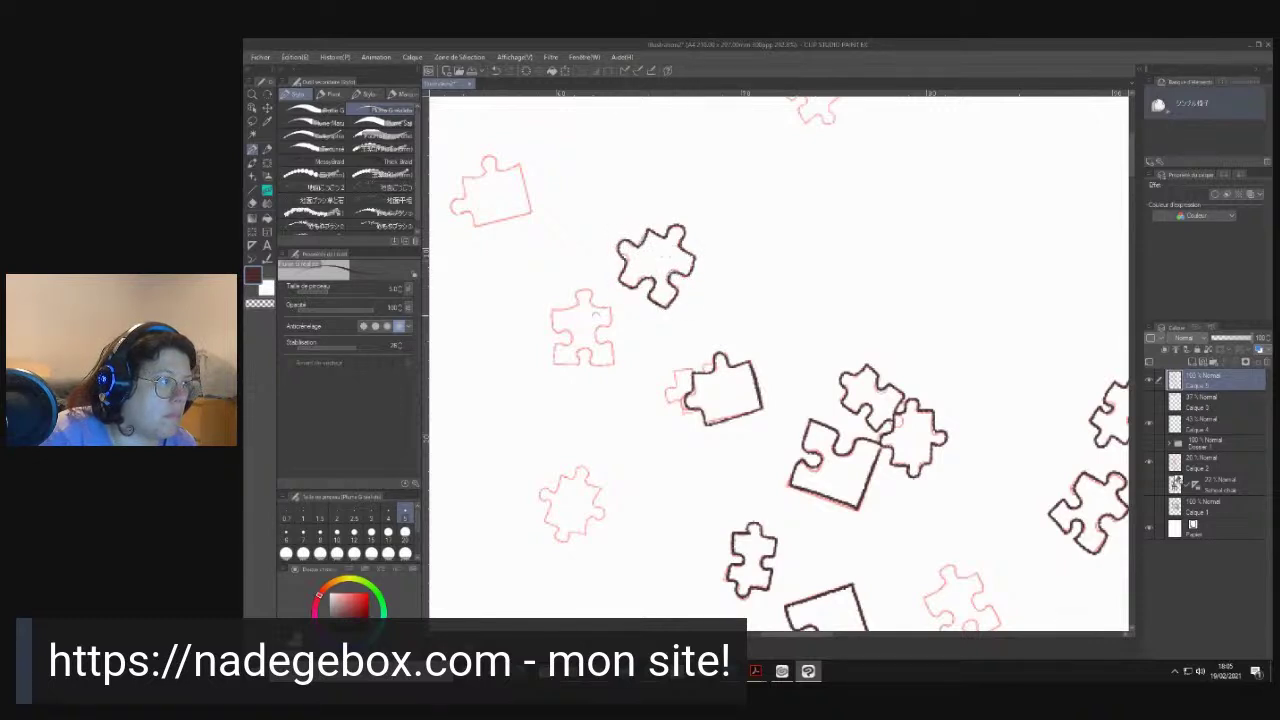
pyautogui.moveTo(590, 310)
pyautogui.mouseDown()
pyautogui.moveTo(562, 311)
pyautogui.moveTo(571, 363)
pyautogui.moveTo(616, 363)
pyautogui.mouseUp()
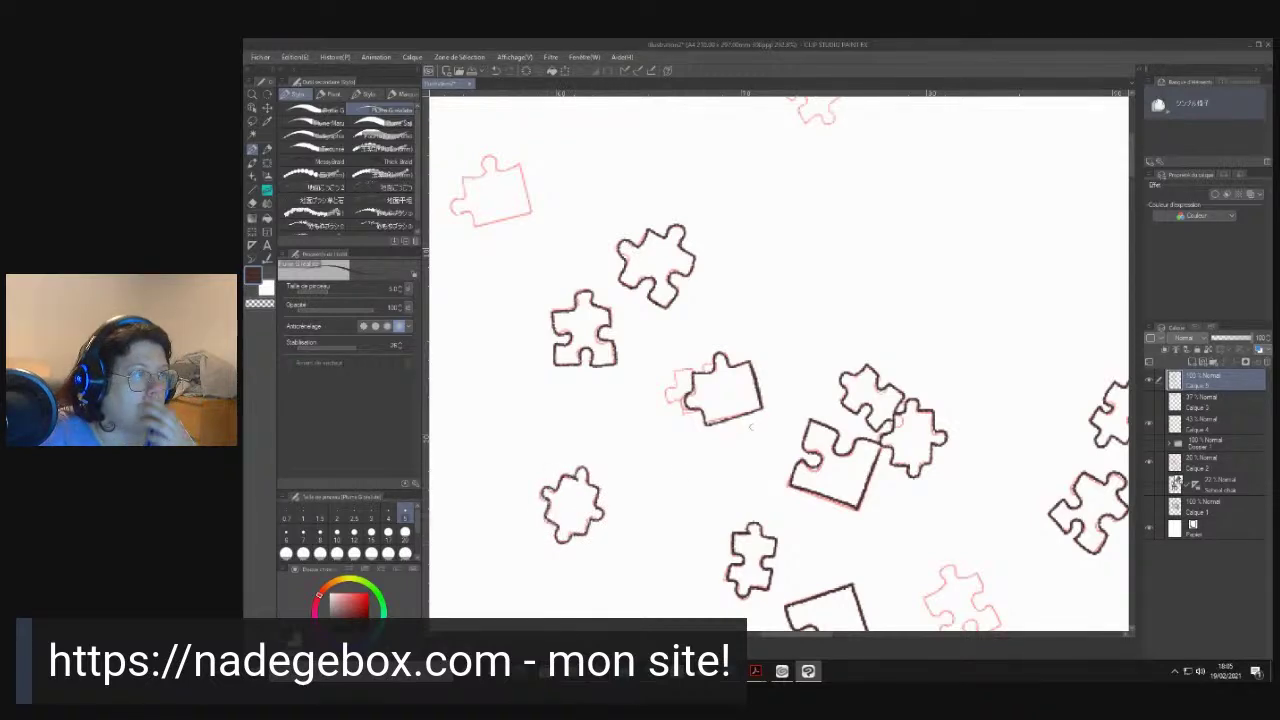
# - Hide the sketch layers Calque 2 and Calque 4 and review the clean line art of the whole figure
pyautogui.scroll(-5, 739, 431)
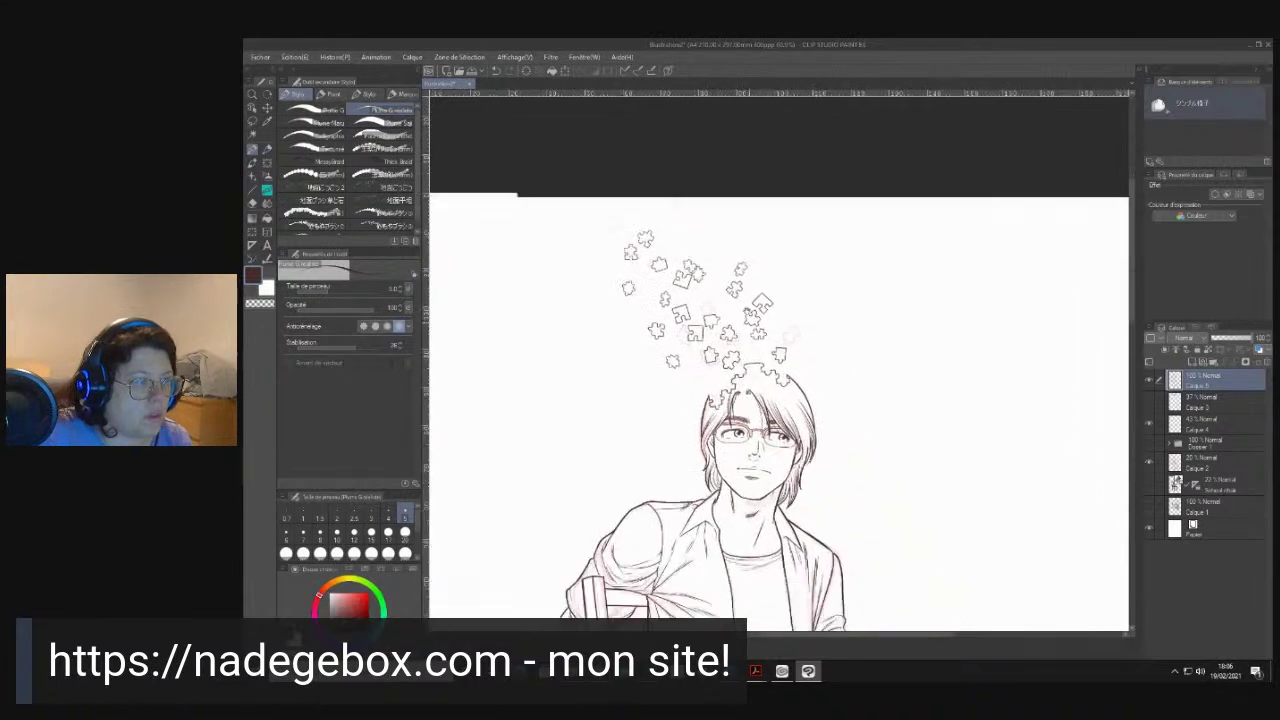
pyautogui.moveTo(750, 455); pyautogui.dragTo(731, 410)
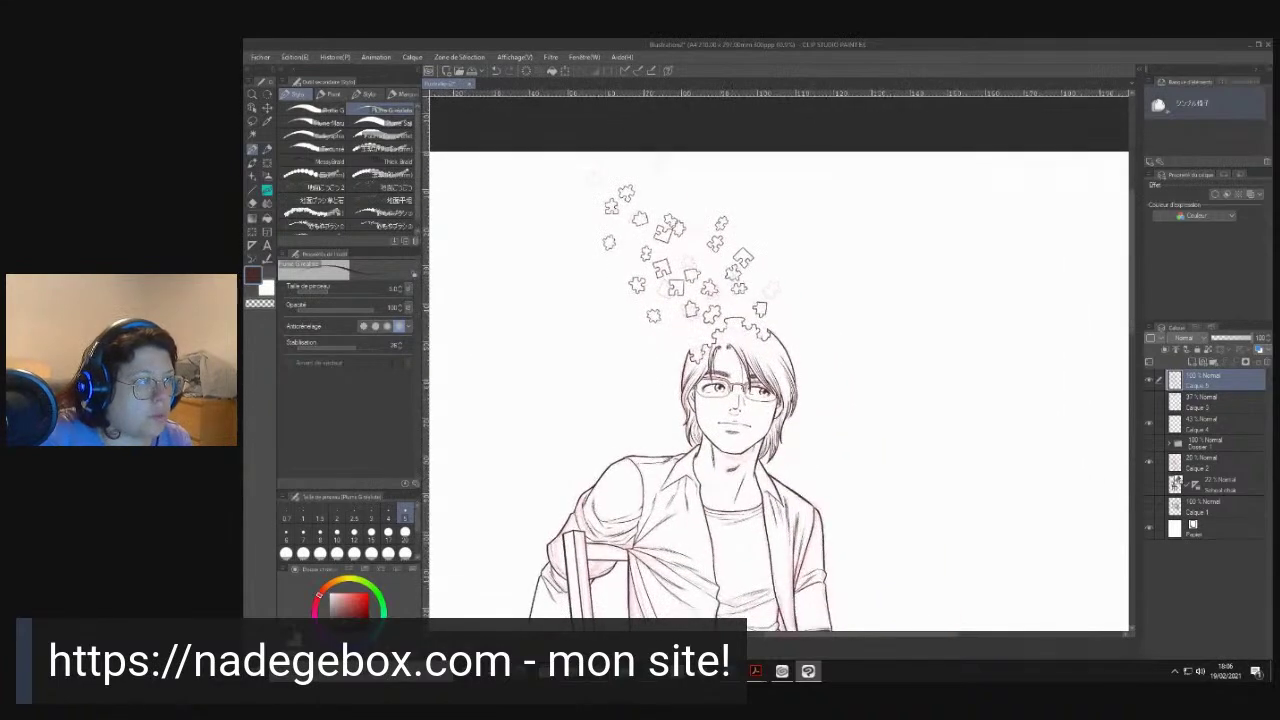
pyautogui.click(1149, 462)
pyautogui.scroll(-4, 810, 422)
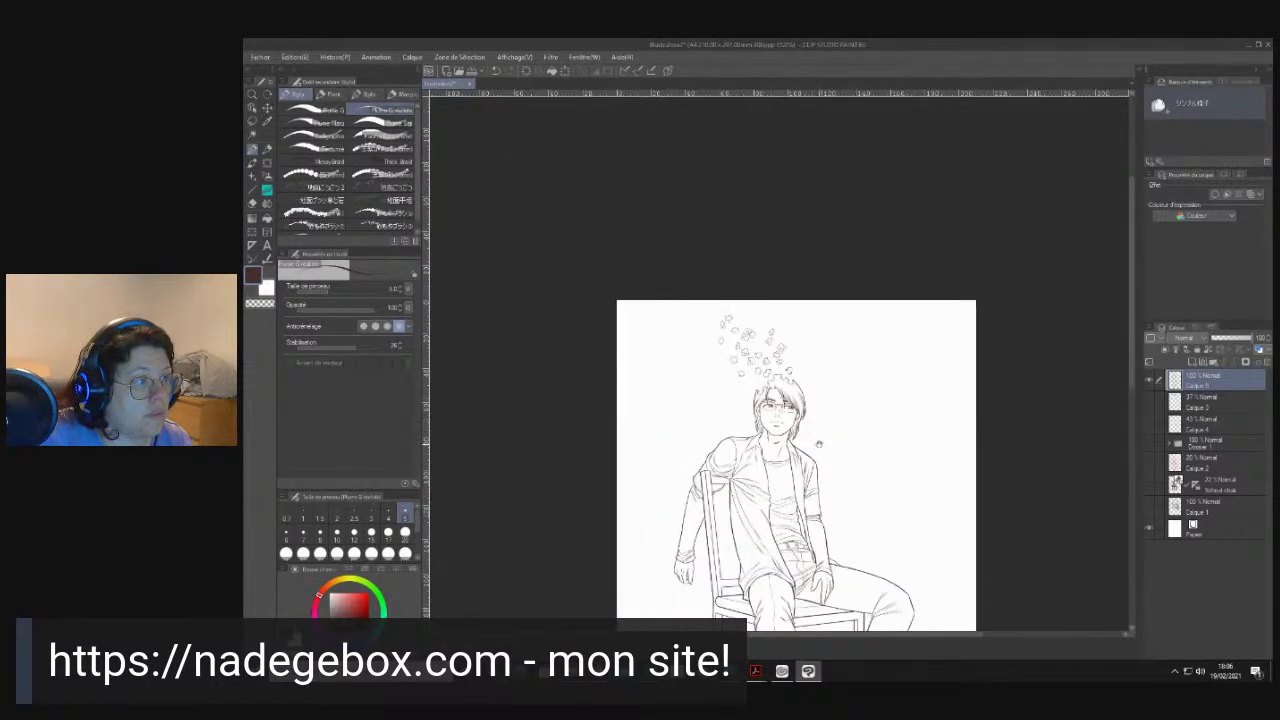
pyautogui.moveTo(818, 444); pyautogui.dragTo(753, 300)
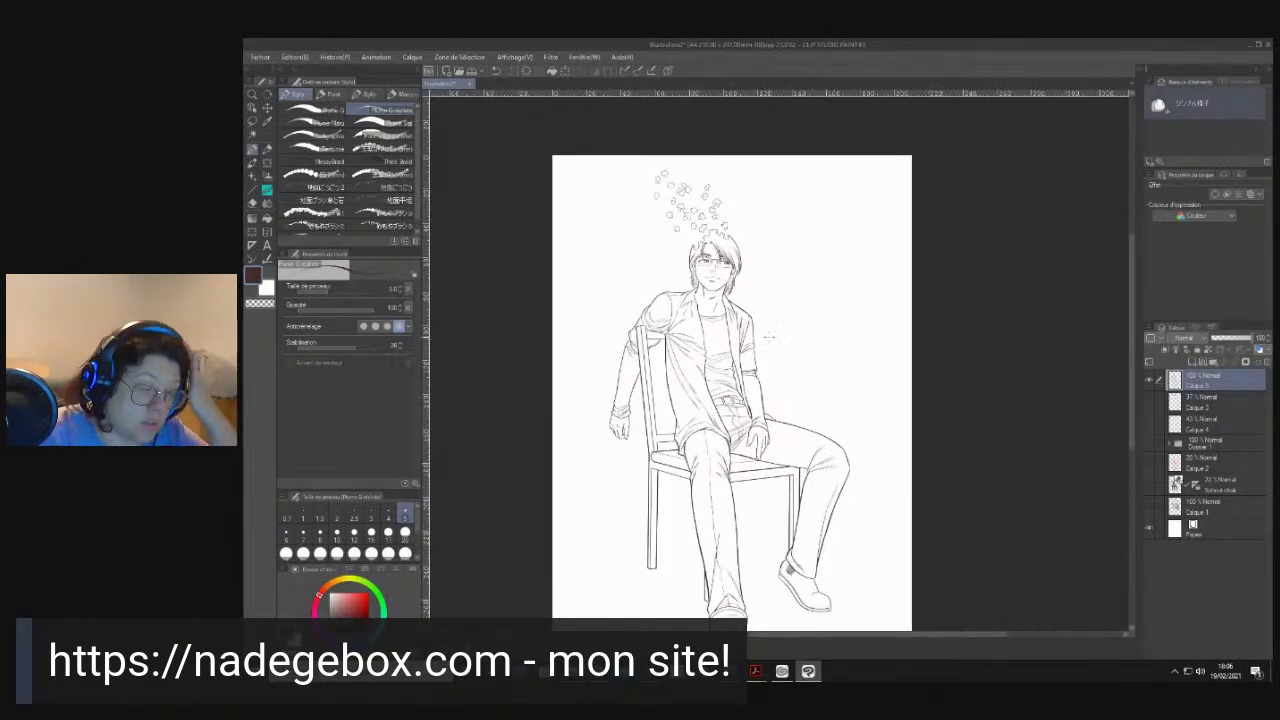
pyautogui.scroll(-3, 808, 360)
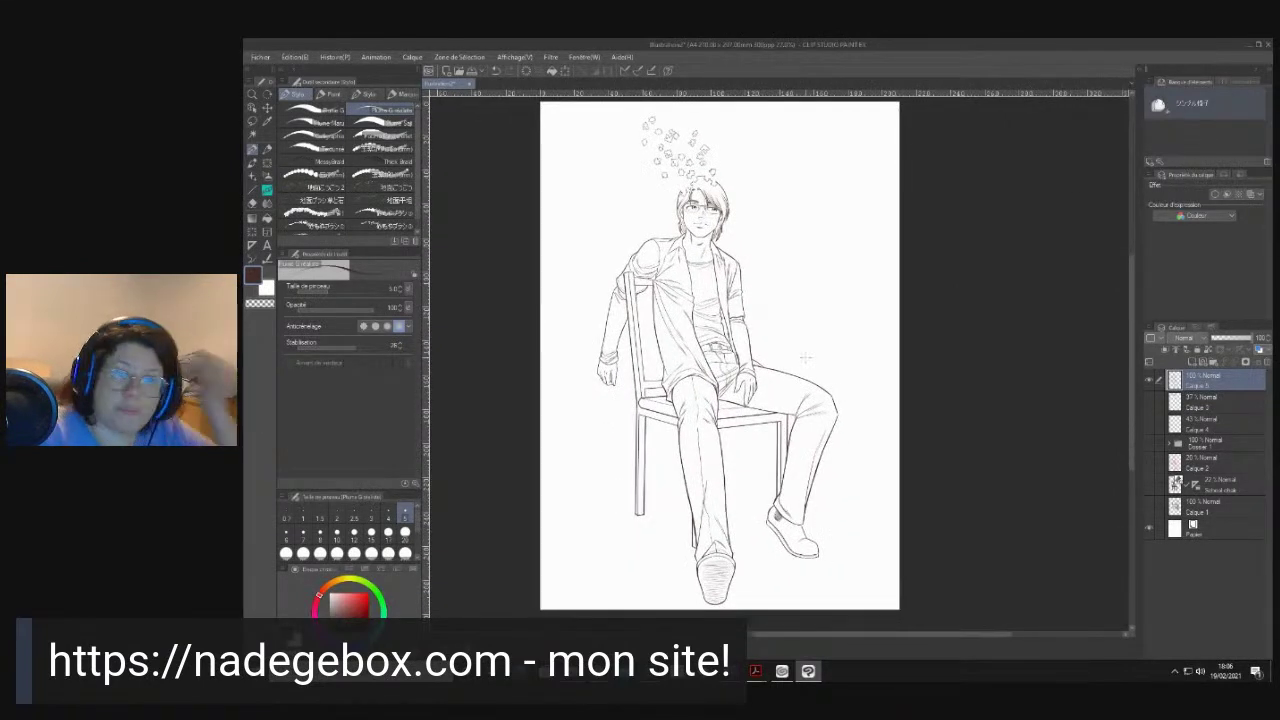